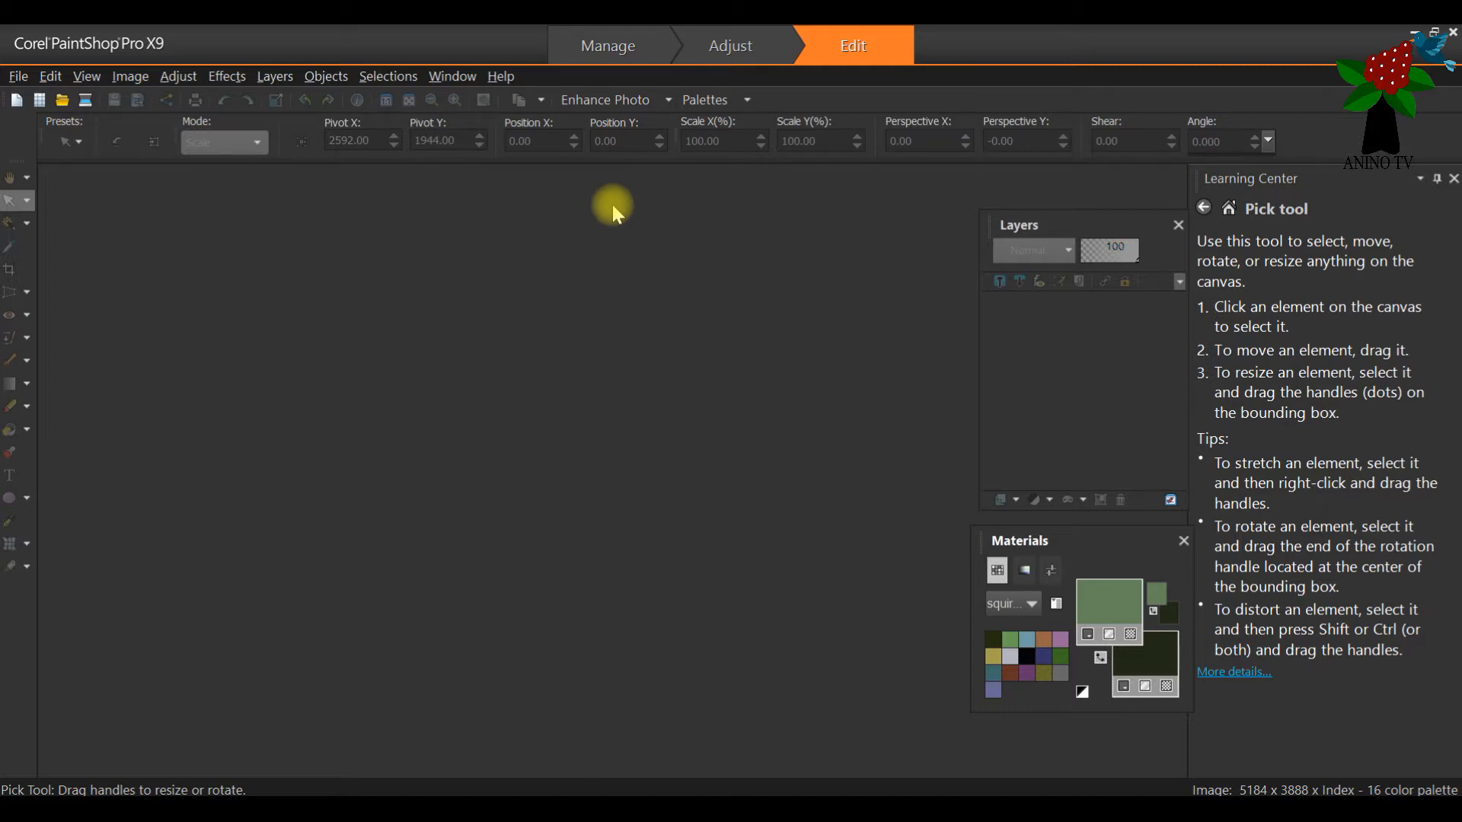
# Step: Open the dandelion photo DSC09496 from the folder of pictures to use for photographic digital cards
pyautogui.click(18, 80)
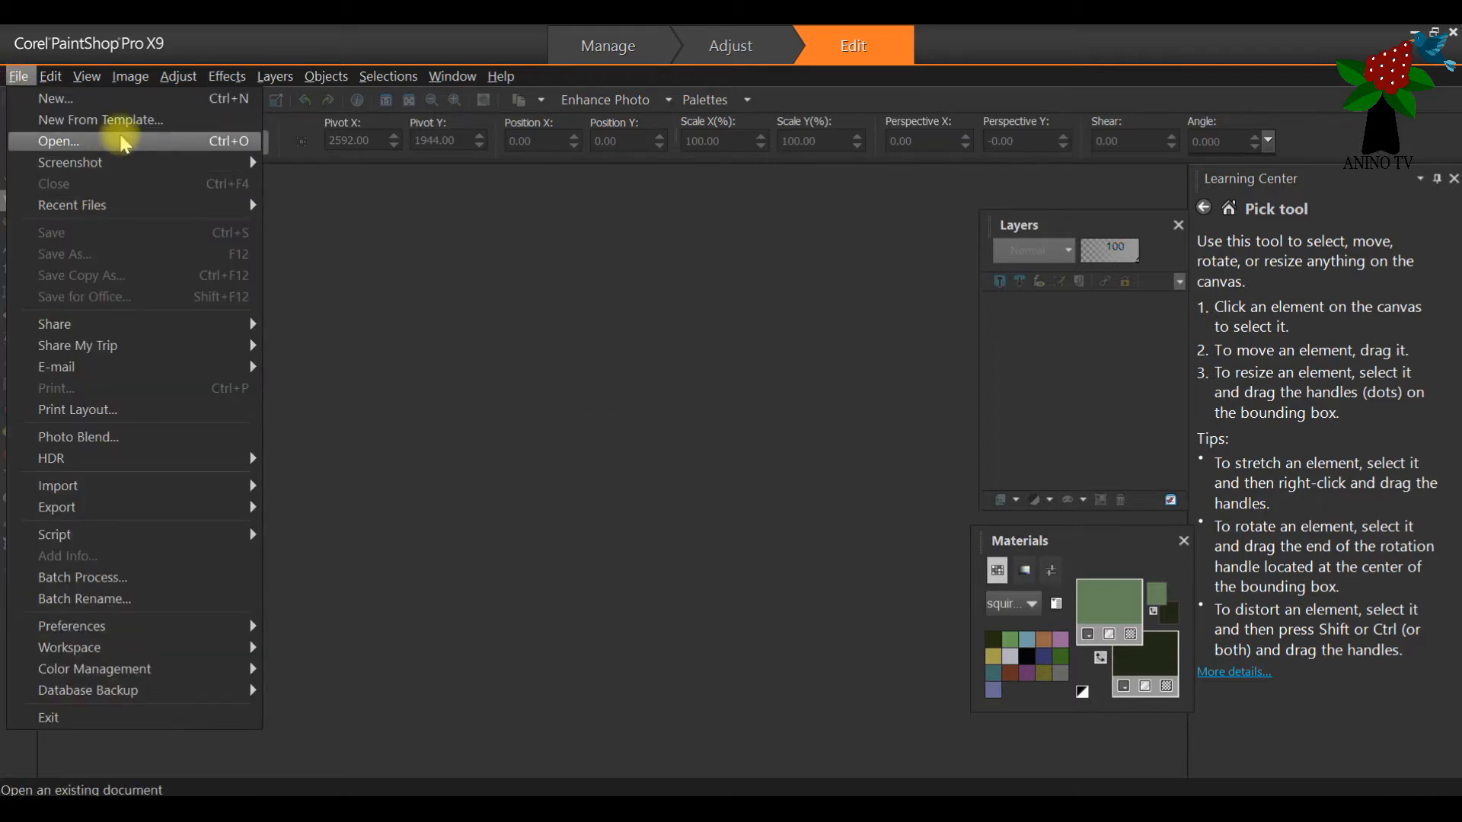
pyautogui.click(121, 142)
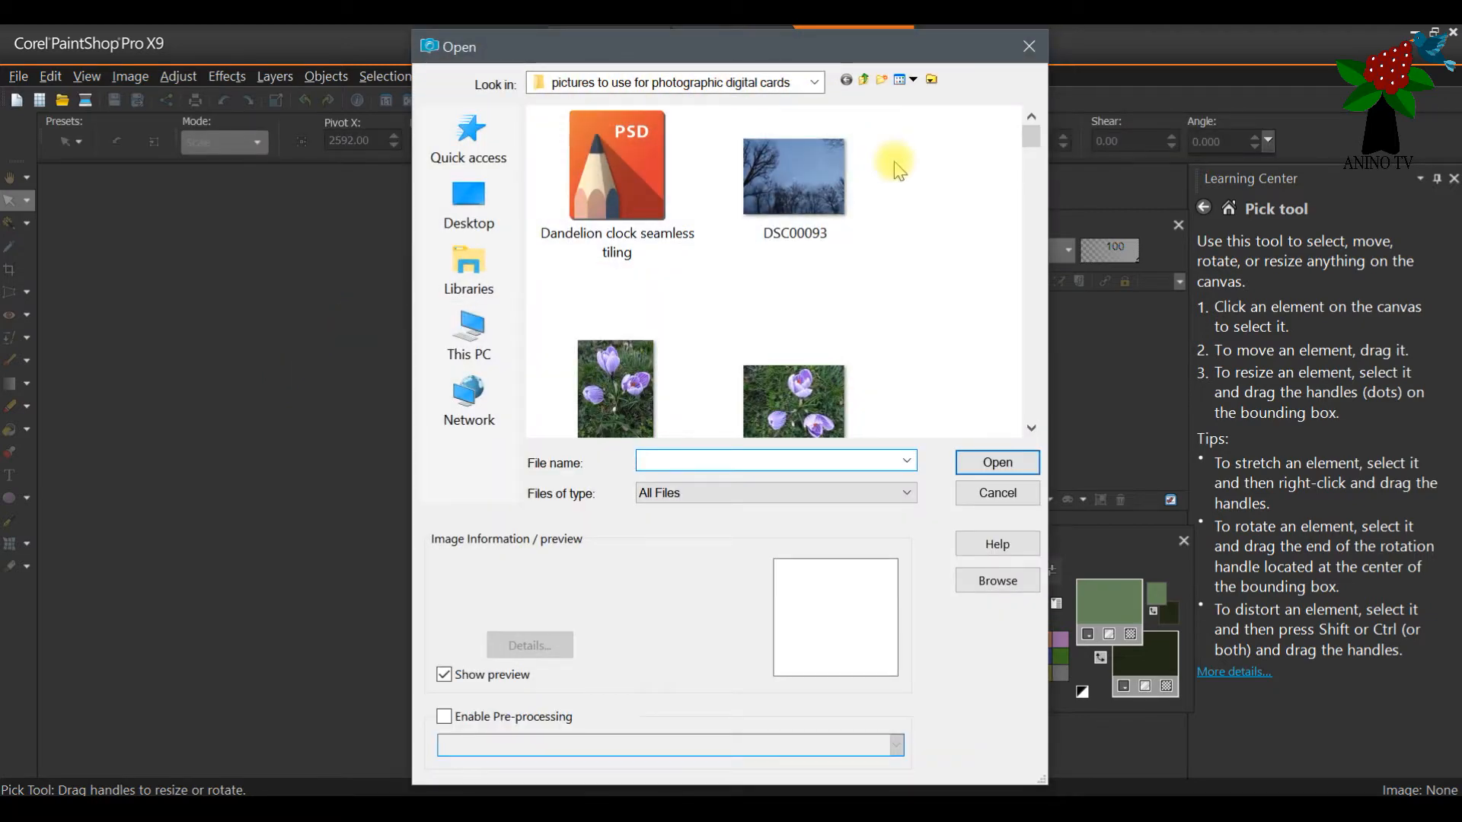
pyautogui.scroll(-8, 896, 169)
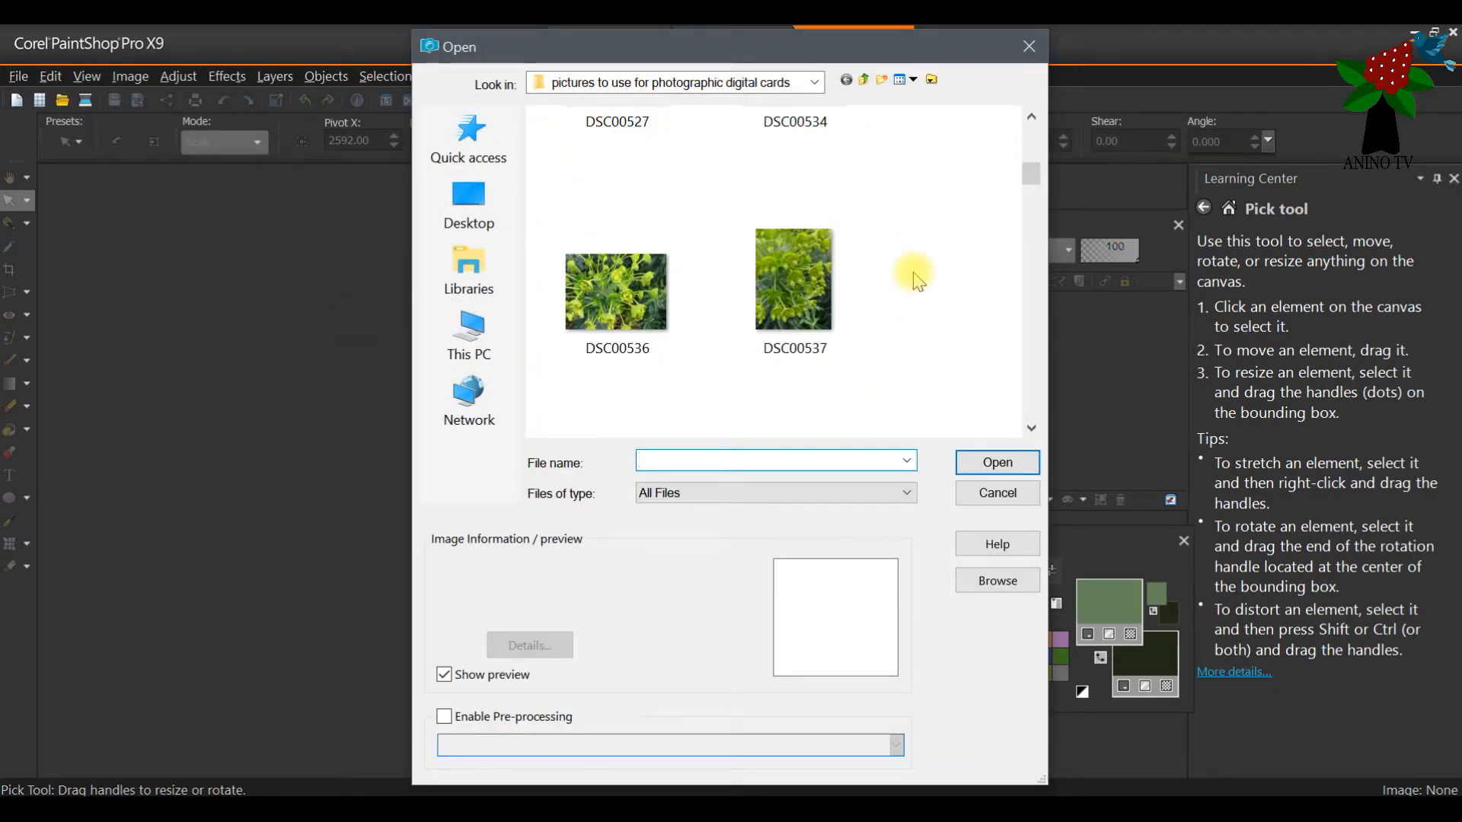
pyautogui.scroll(3, 914, 273)
pyautogui.scroll(-5, 914, 273)
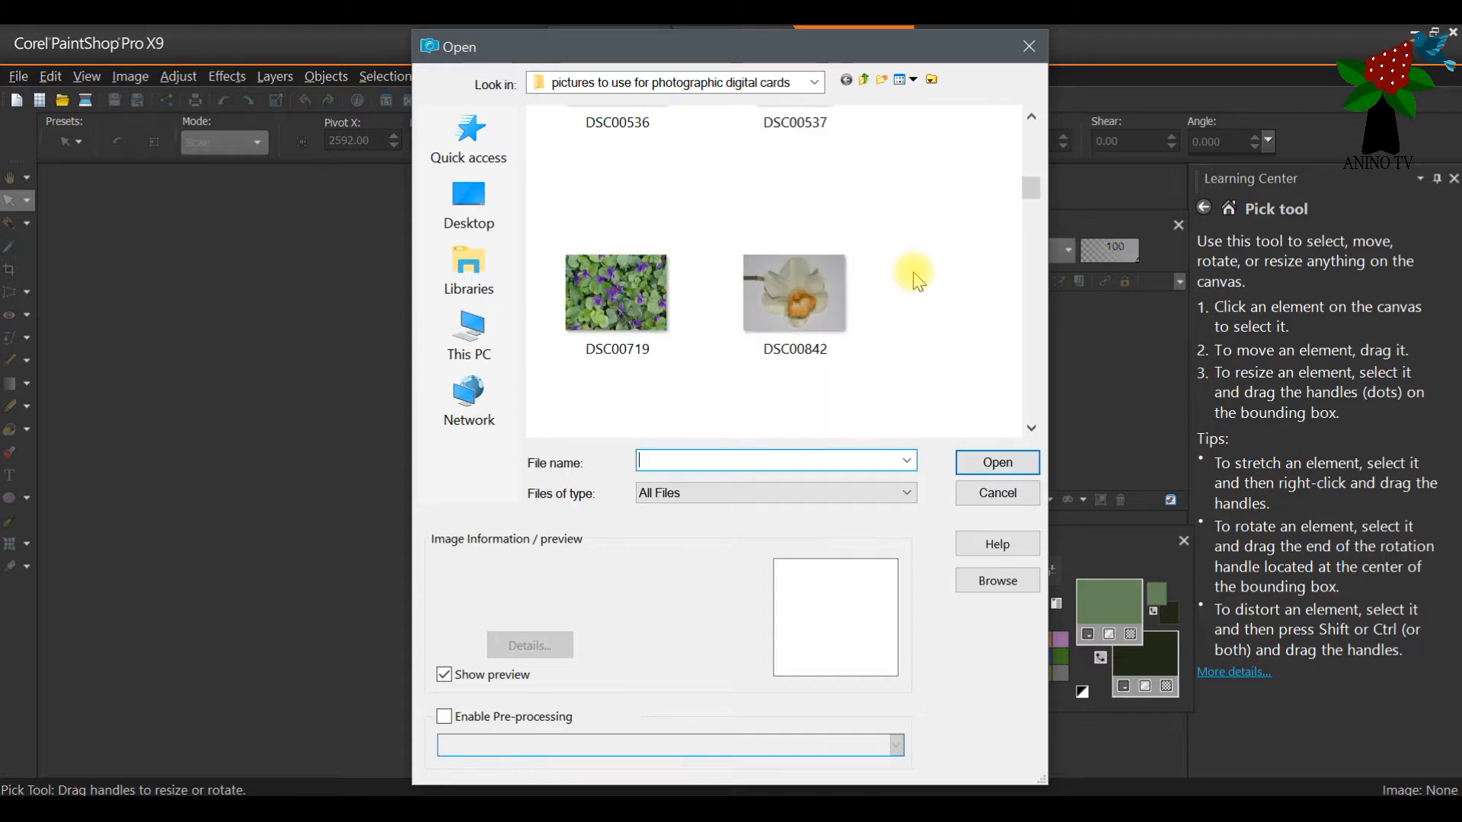
pyautogui.scroll(-2, 917, 280)
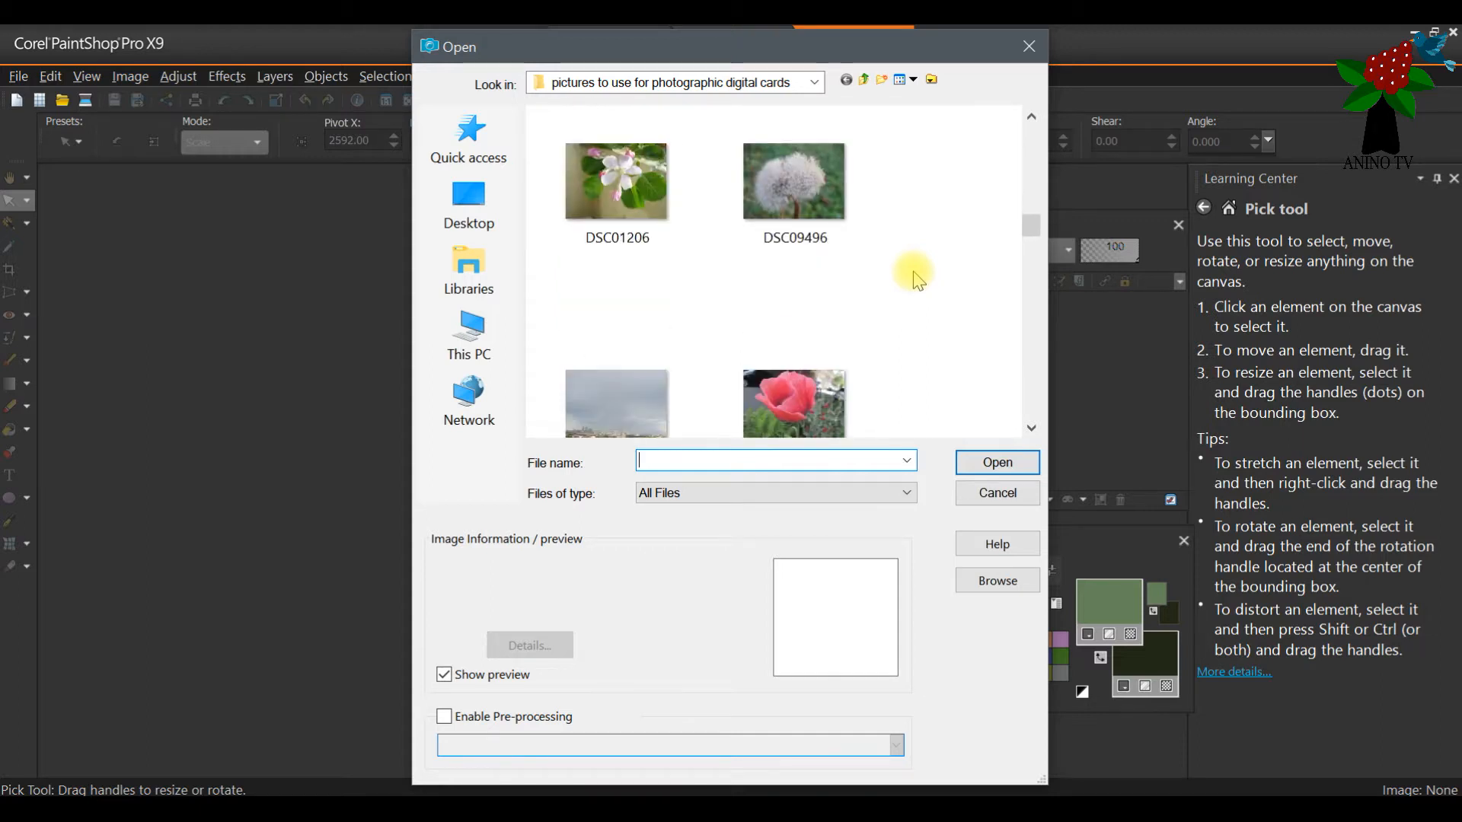
pyautogui.click(802, 175)
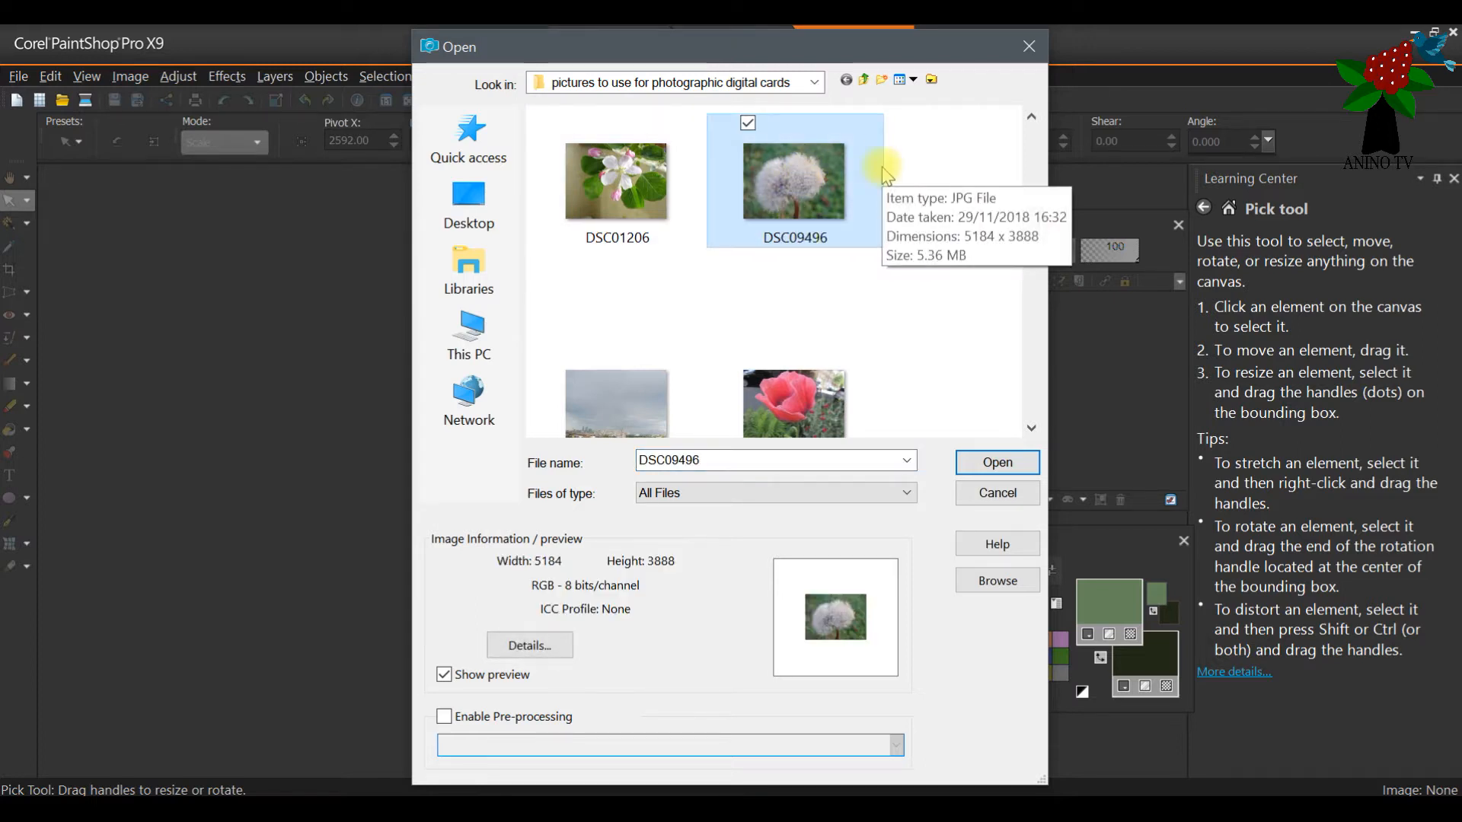
pyautogui.click(1015, 468)
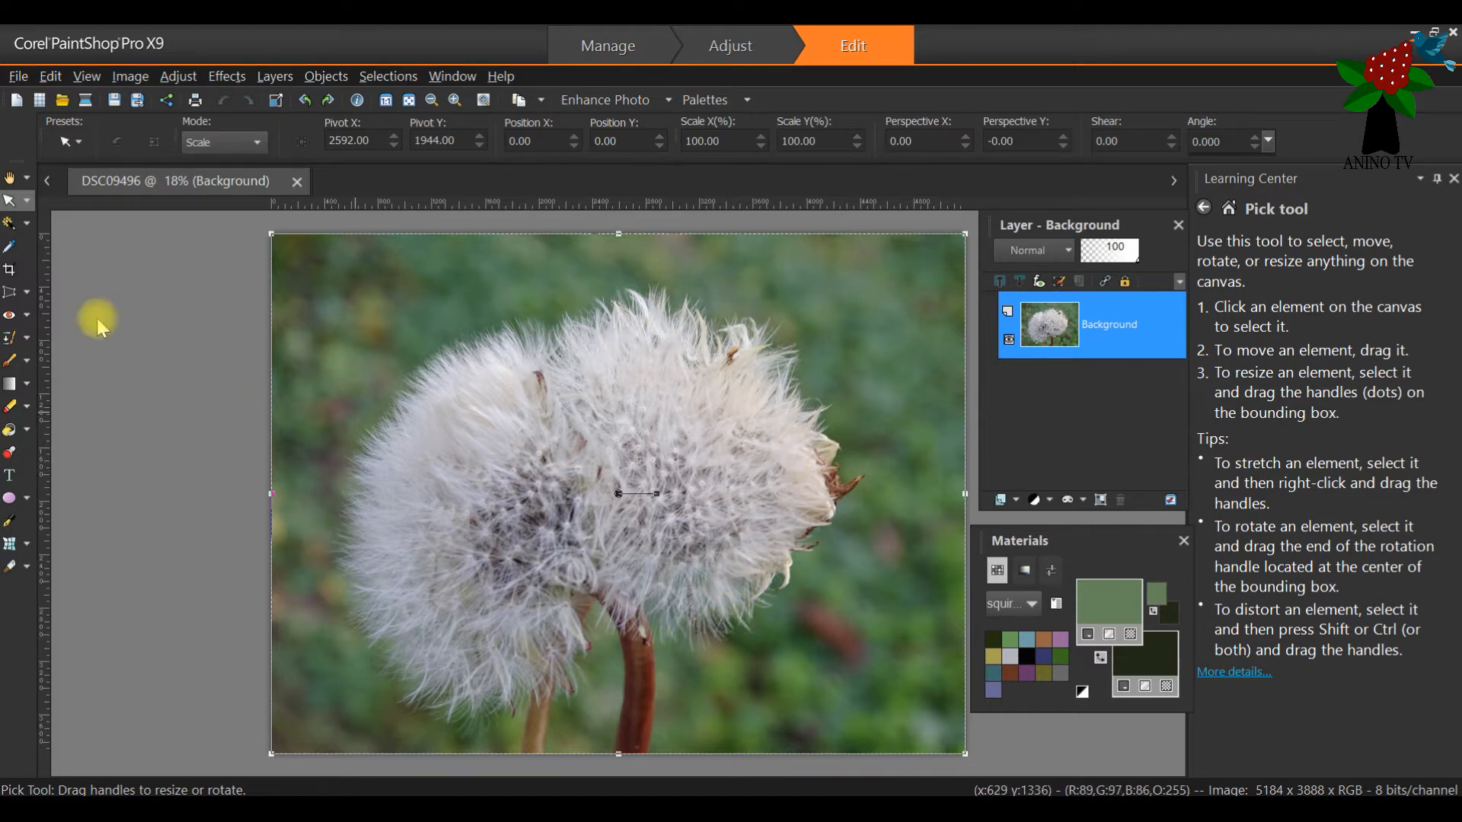
# Step: Decrease the image's color depth to a 16-color palette using Optimized Median Cut and the Nearest color reduction method
pyautogui.click(125, 76)
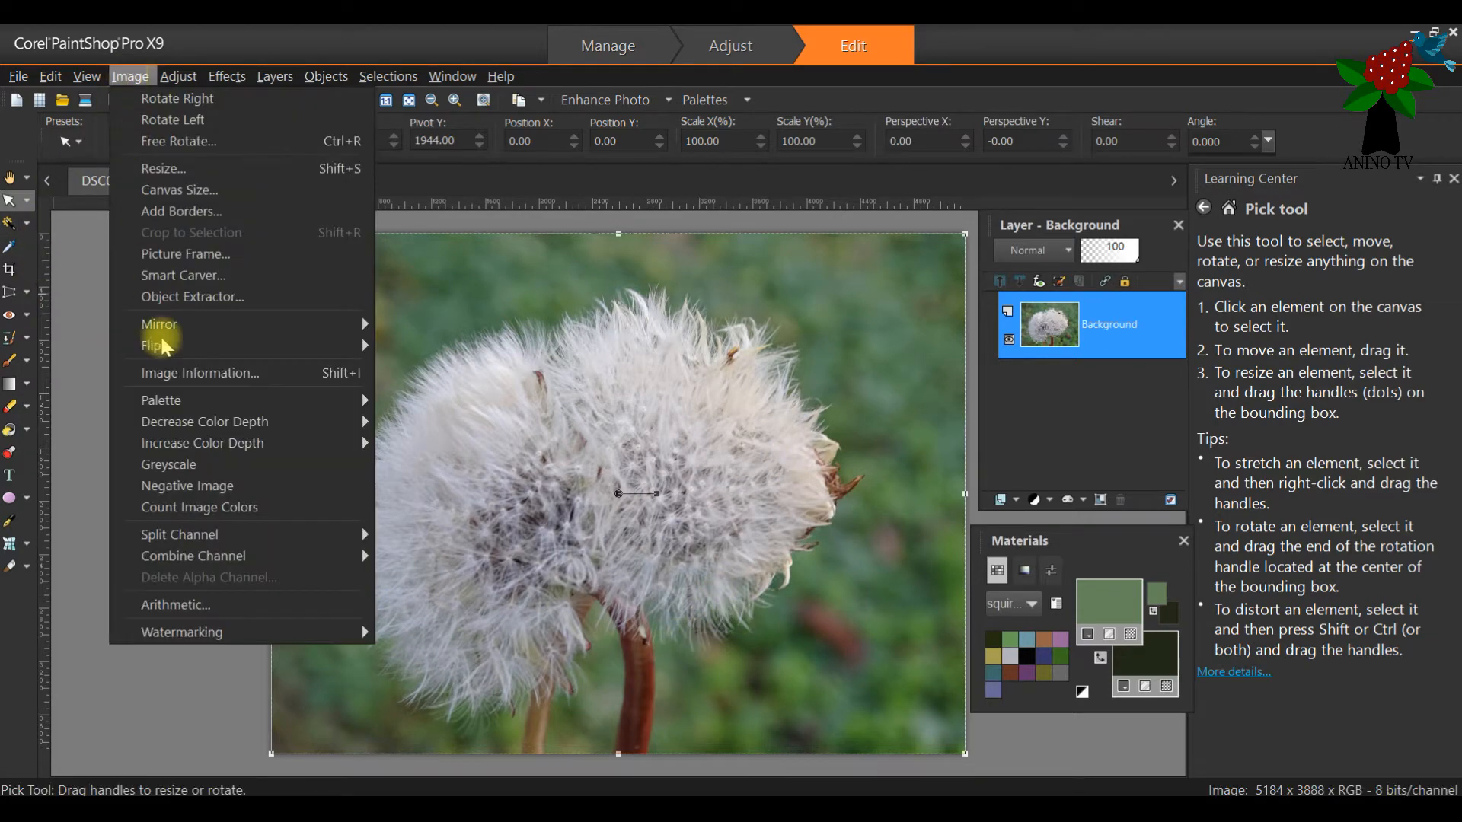
pyautogui.moveTo(195, 428)
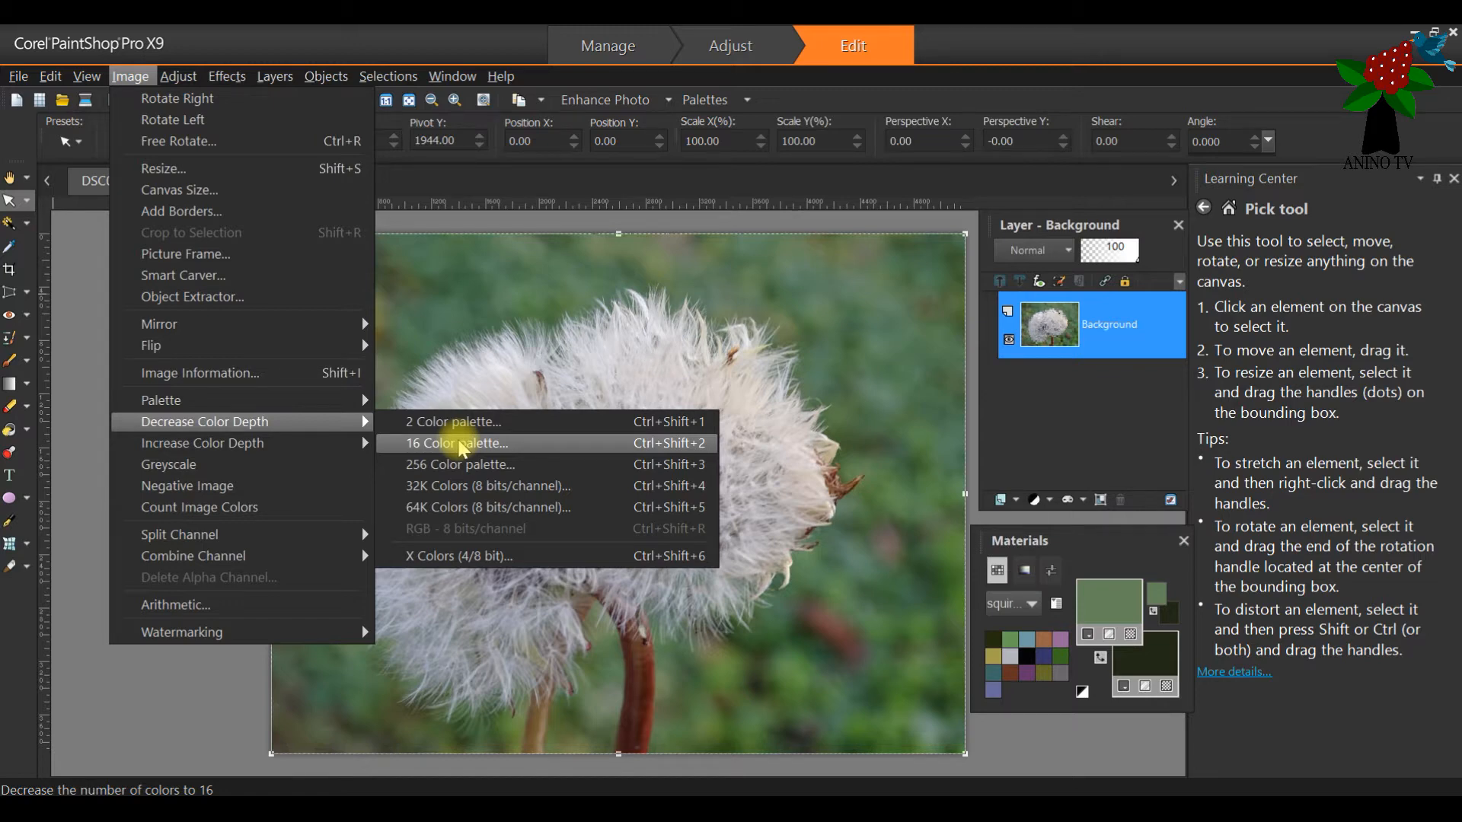
pyautogui.click(458, 443)
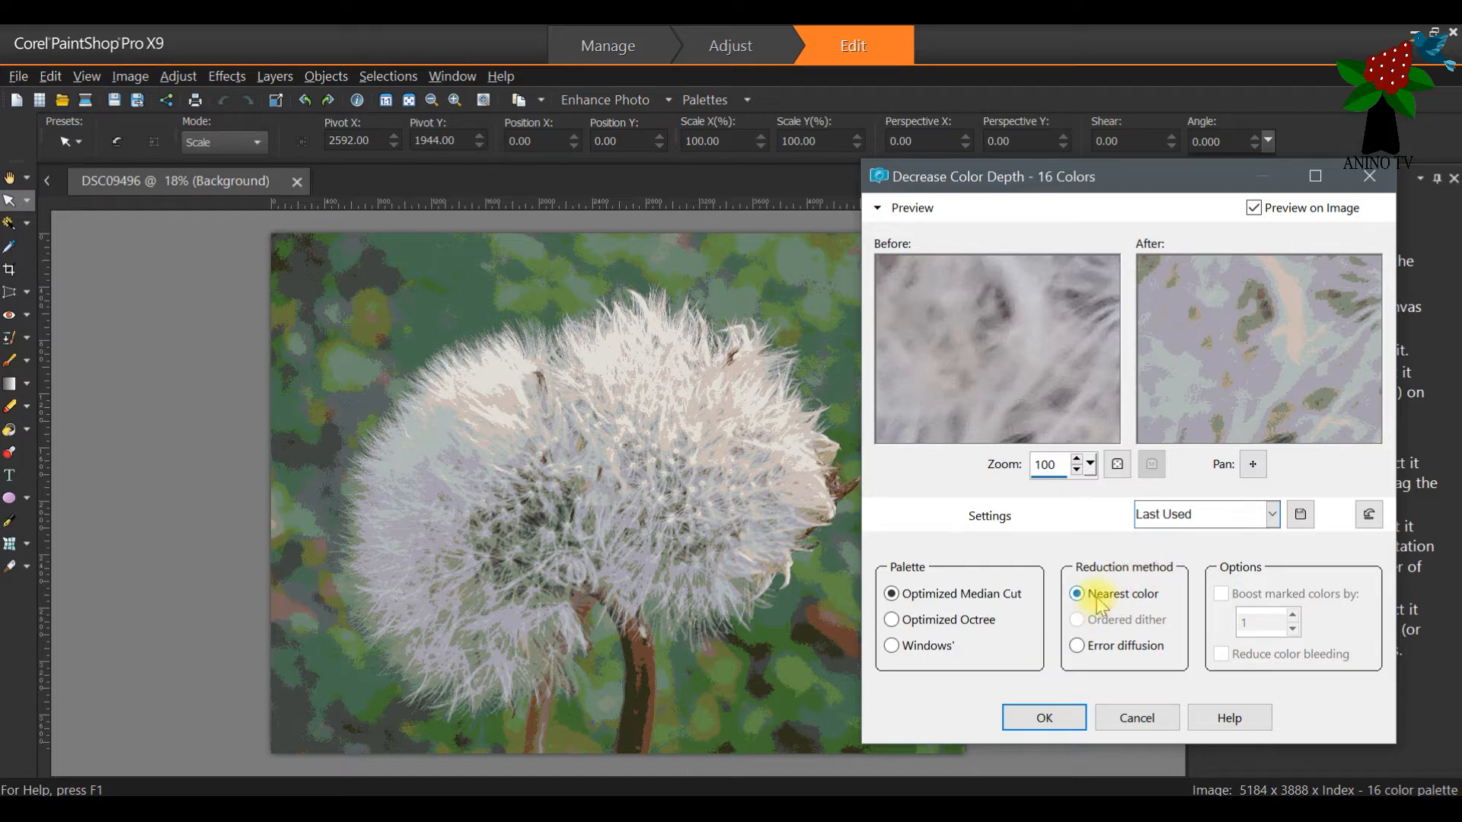
pyautogui.click(1053, 718)
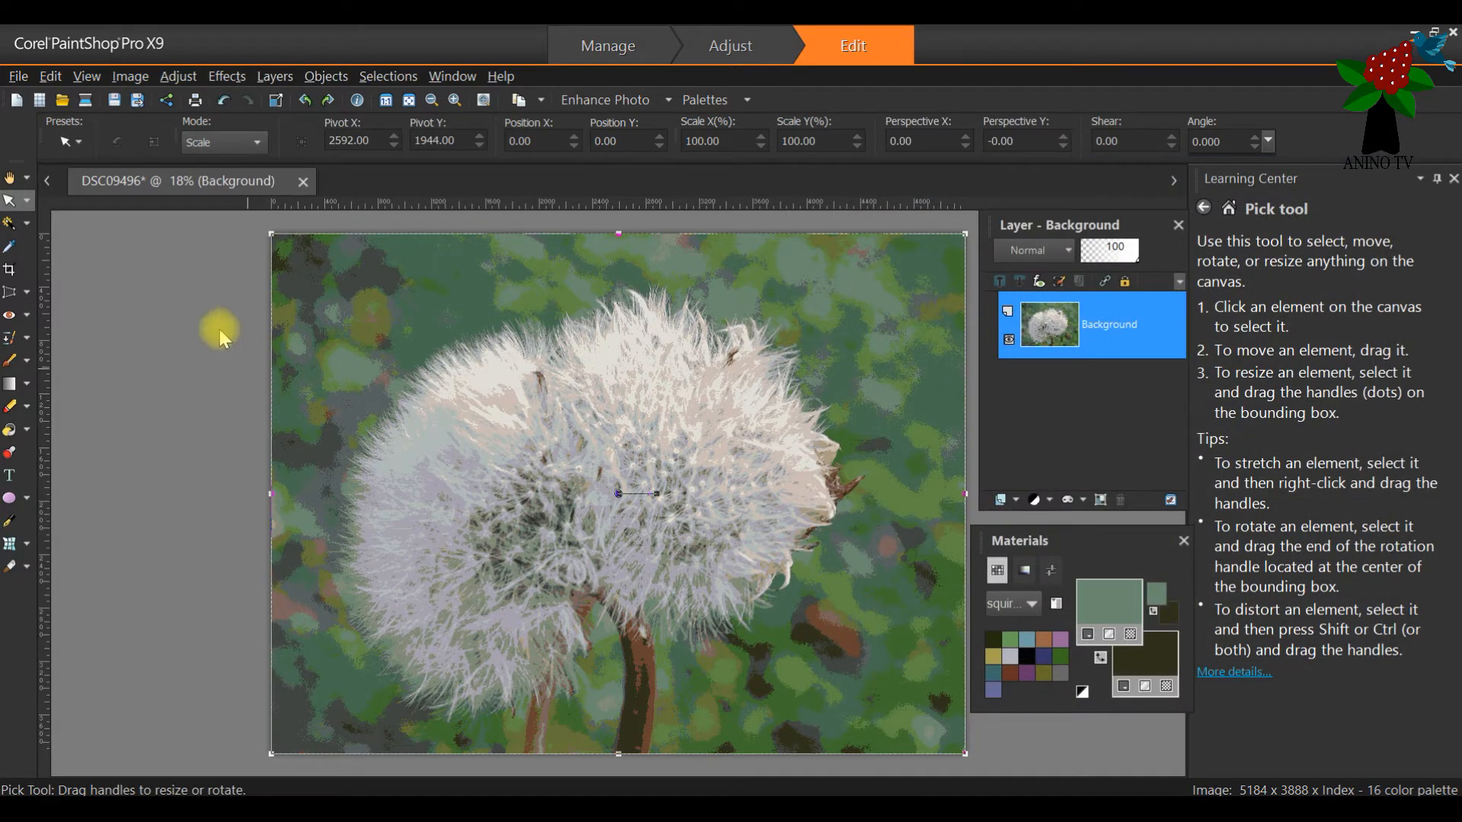
# Step: Start the Posterize artistic effect on the dandelion image and preview it with the levels lowered step by step to 4
pyautogui.click(228, 78)
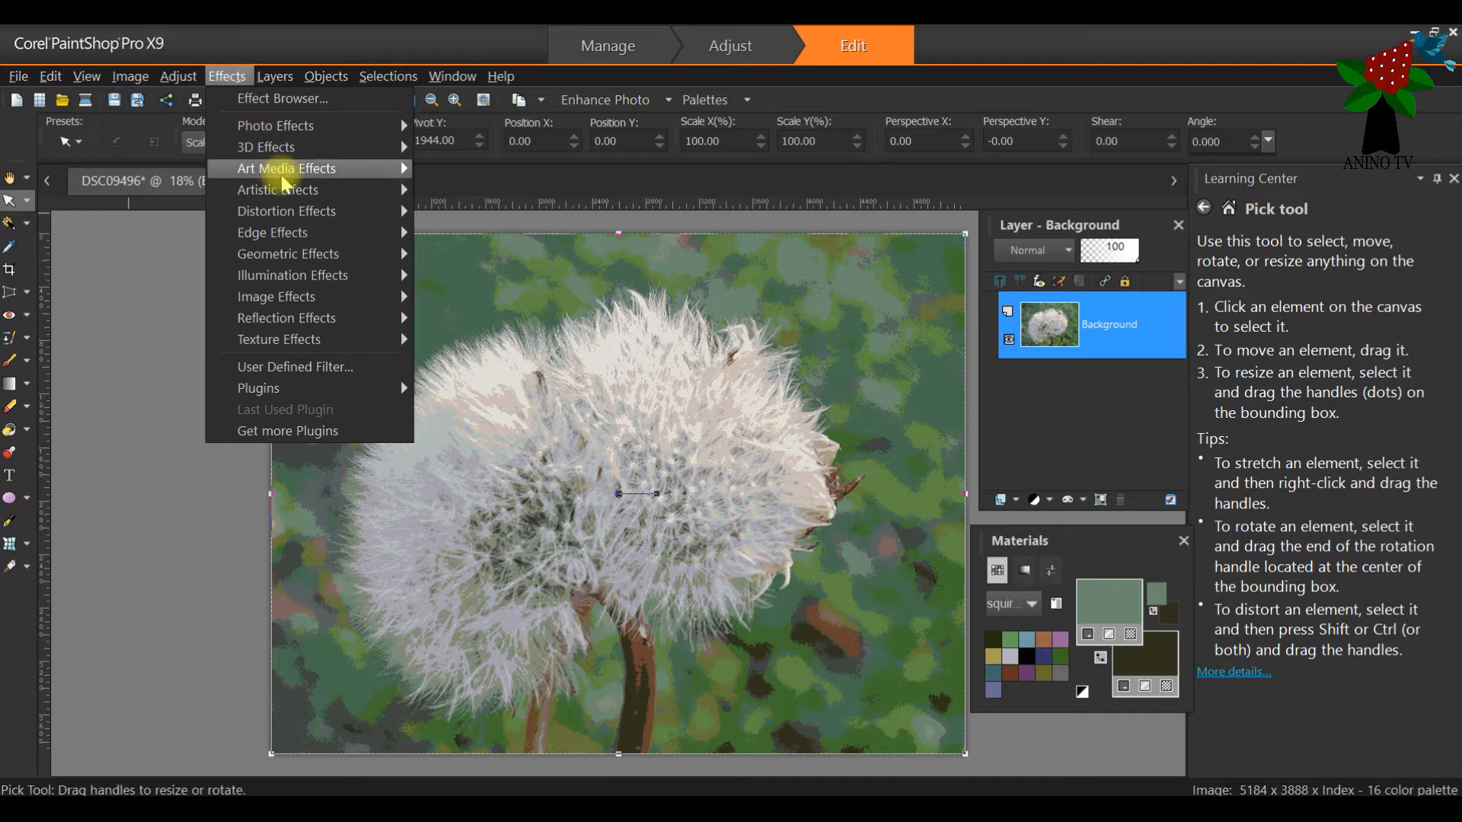
pyautogui.moveTo(291, 194)
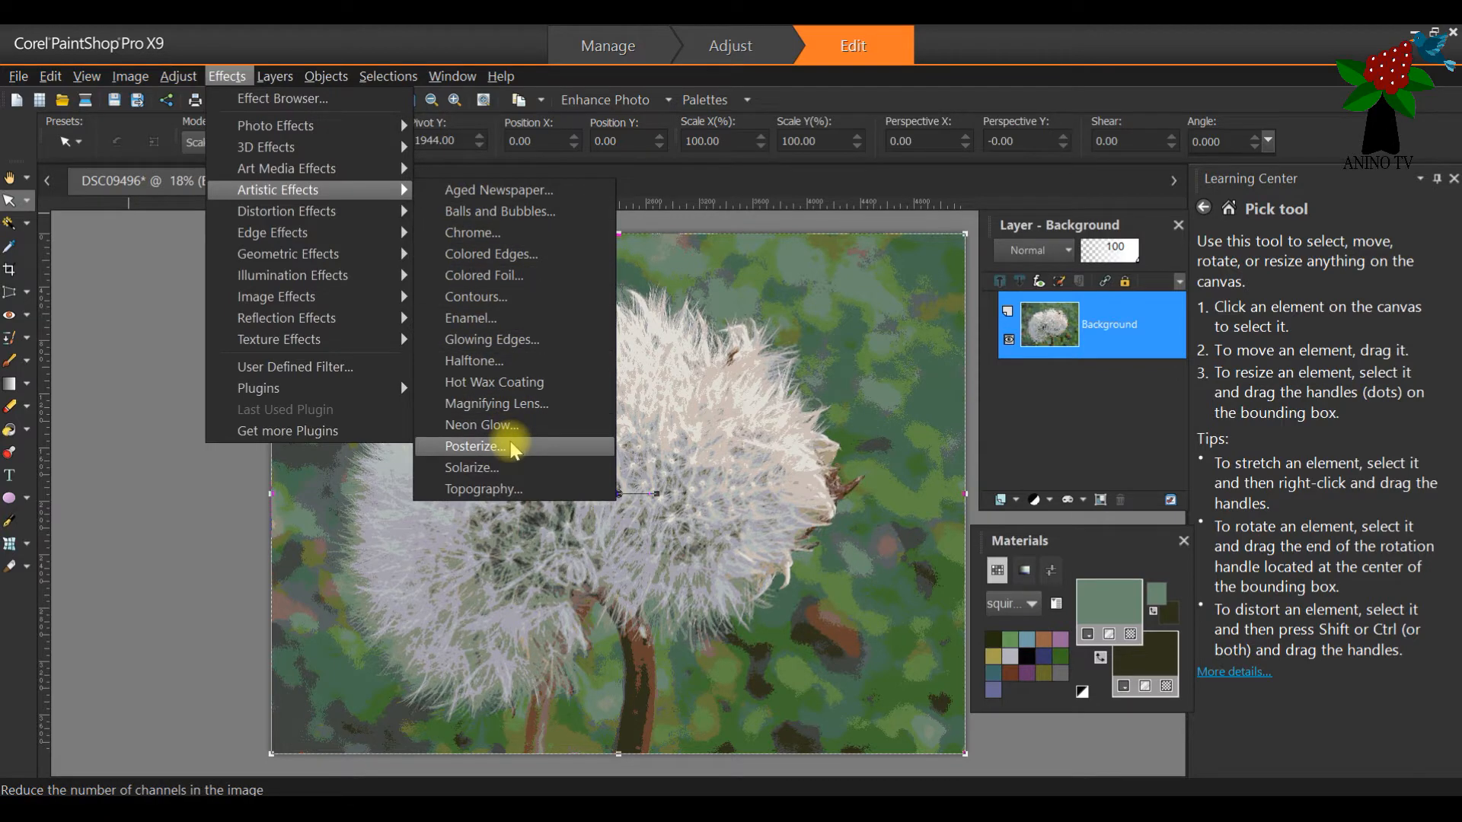
pyautogui.click(475, 446)
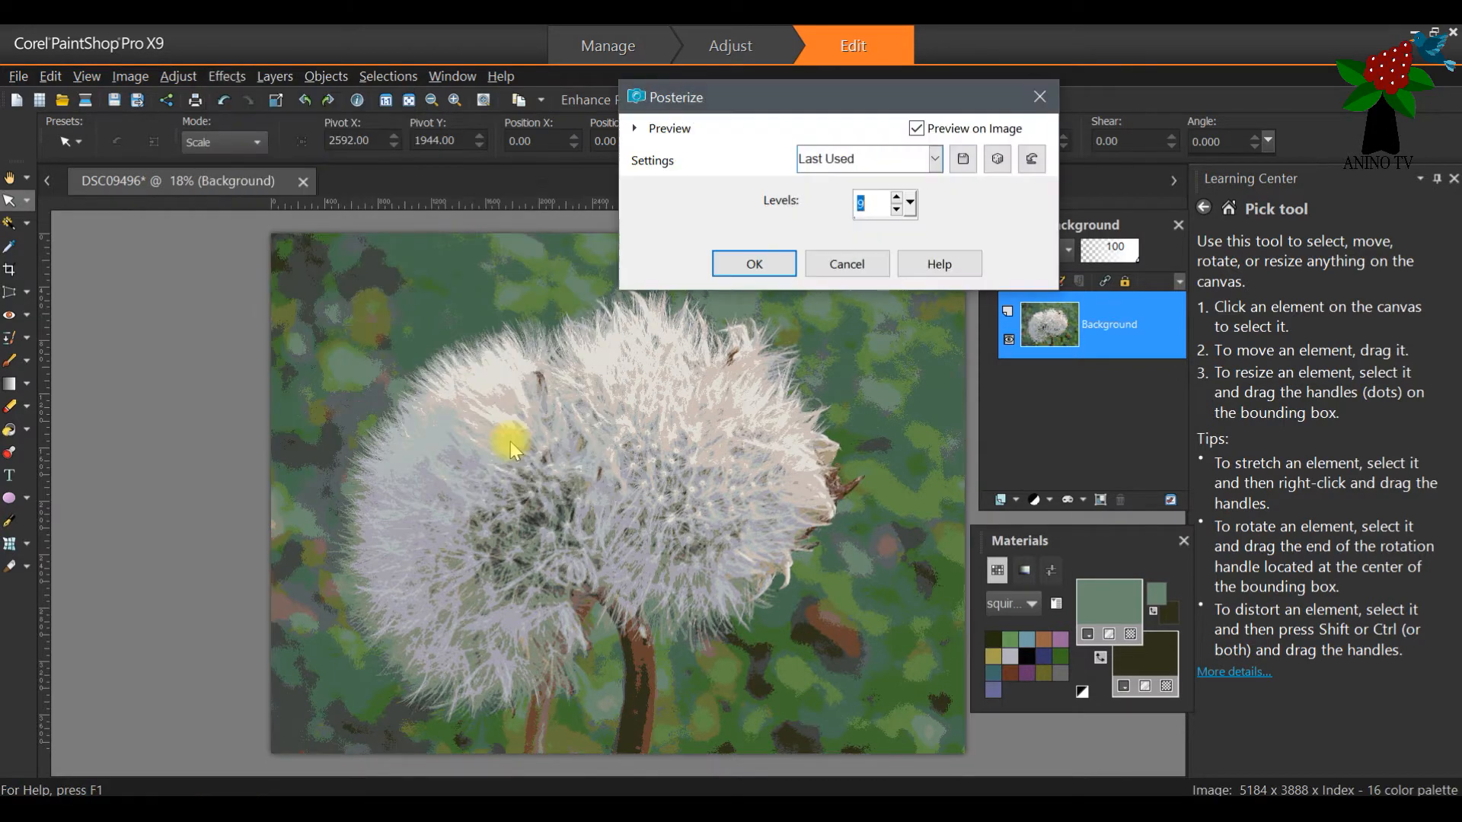
pyautogui.moveTo(810, 107); pyautogui.dragTo(1113, 112)
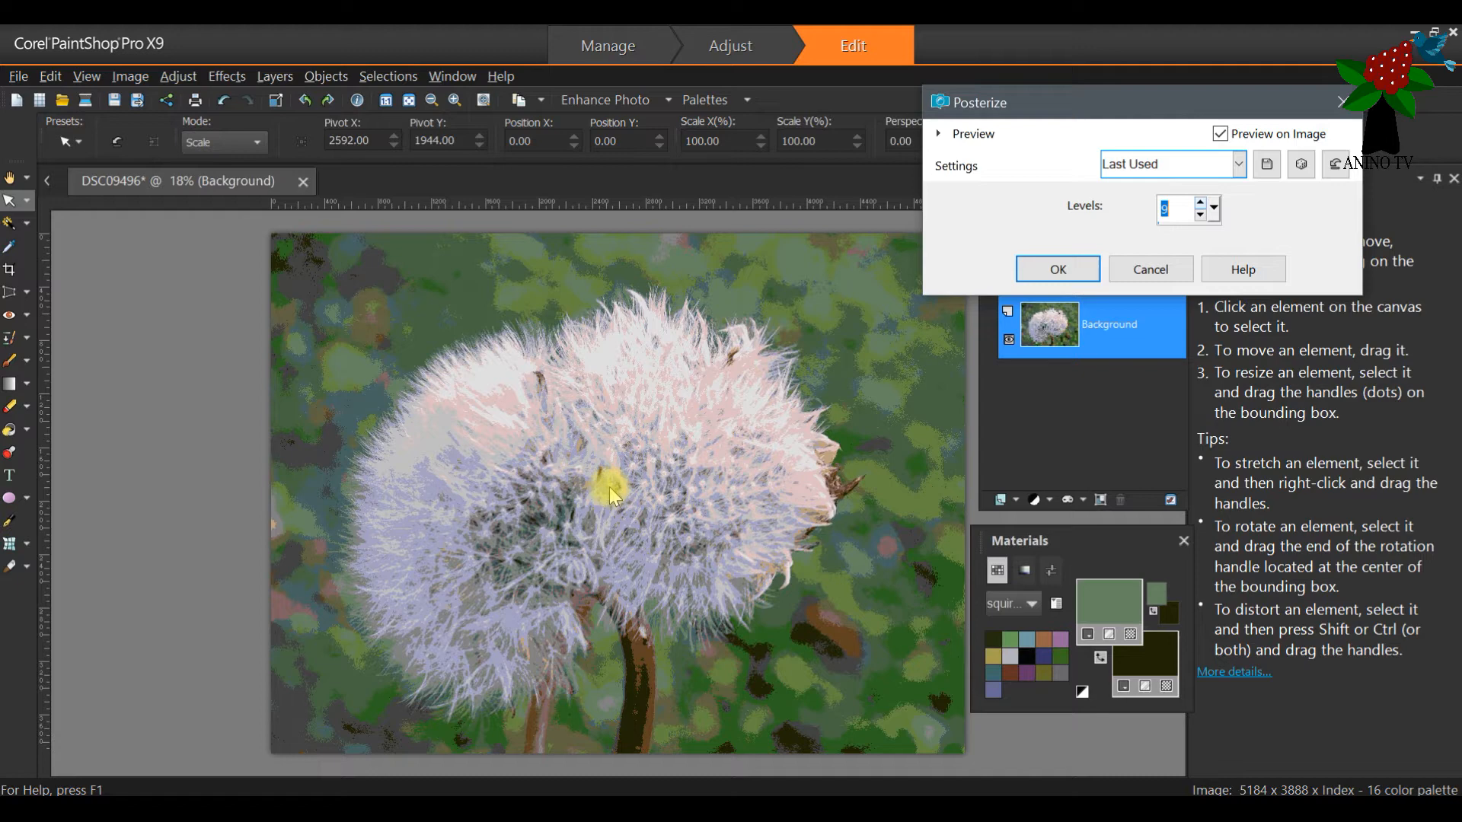
pyautogui.click(1200, 217)
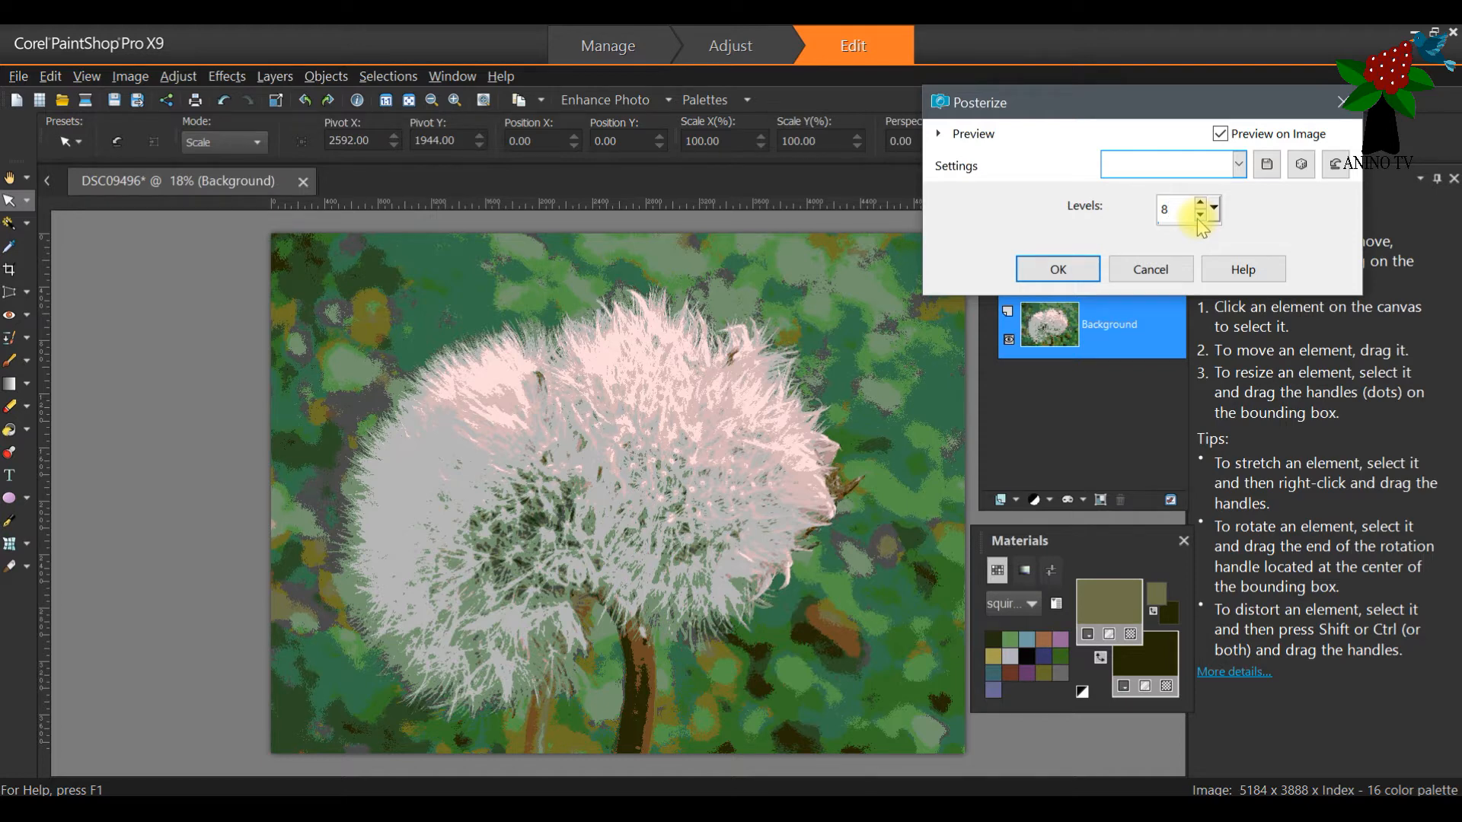
pyautogui.click(1200, 216)
pyautogui.click(1200, 216)
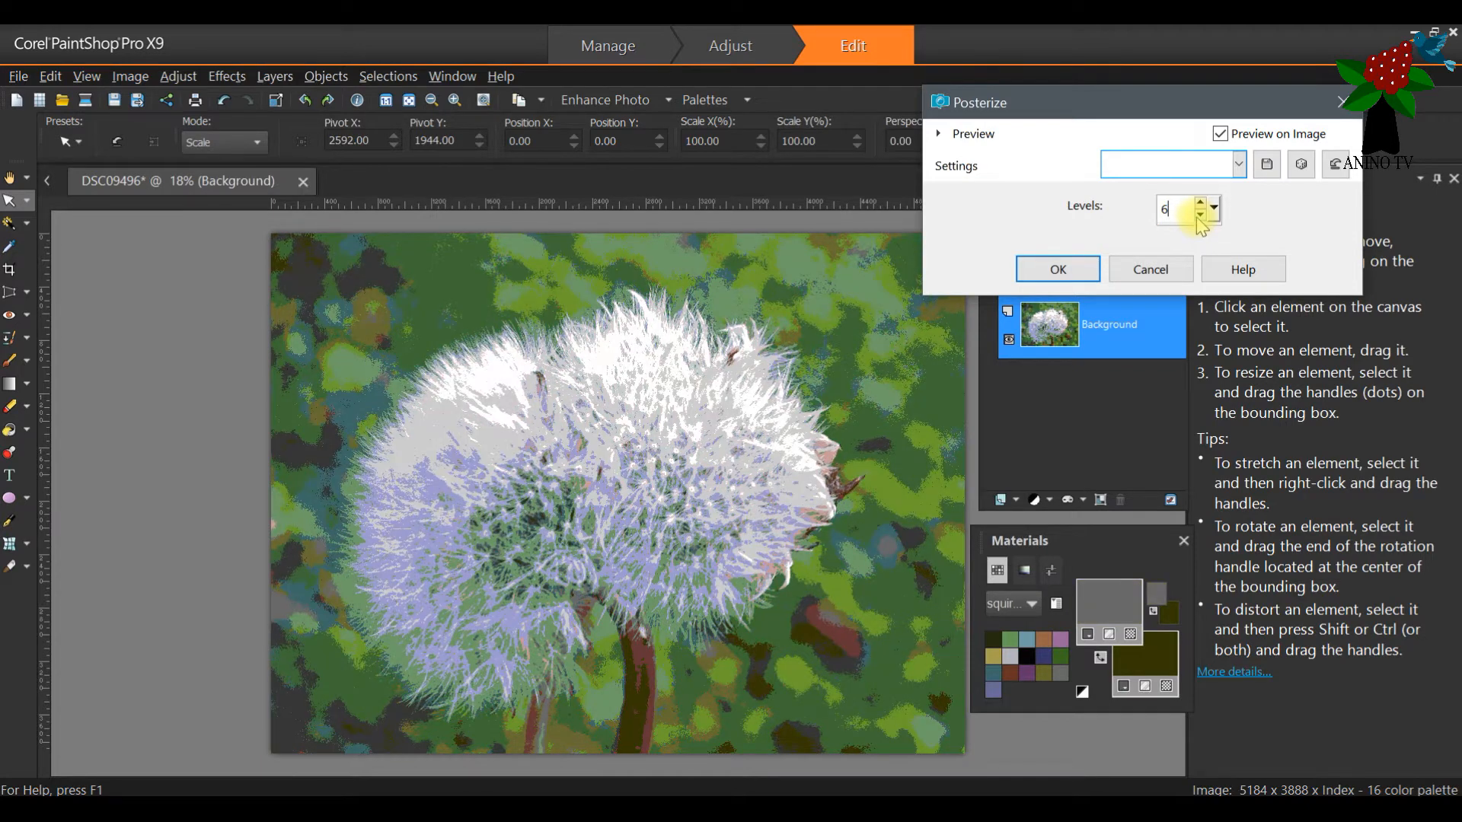
pyautogui.click(1200, 216)
pyautogui.click(1200, 216)
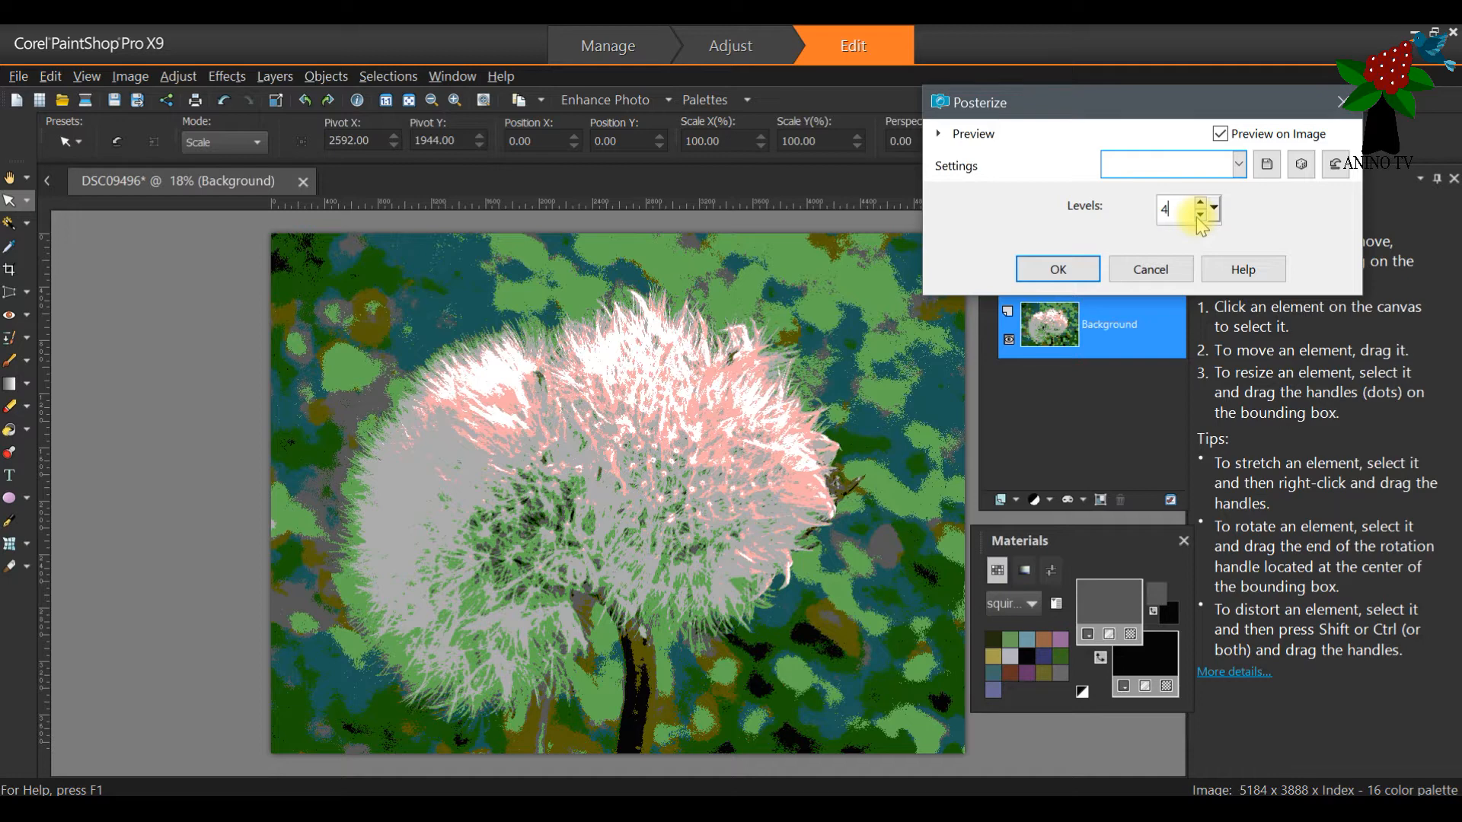
# Step: Raise the Posterize levels to 9 and apply the effect to the image
pyautogui.click(1201, 203)
pyautogui.click(1201, 204)
pyautogui.click(1200, 204)
pyautogui.click(1201, 203)
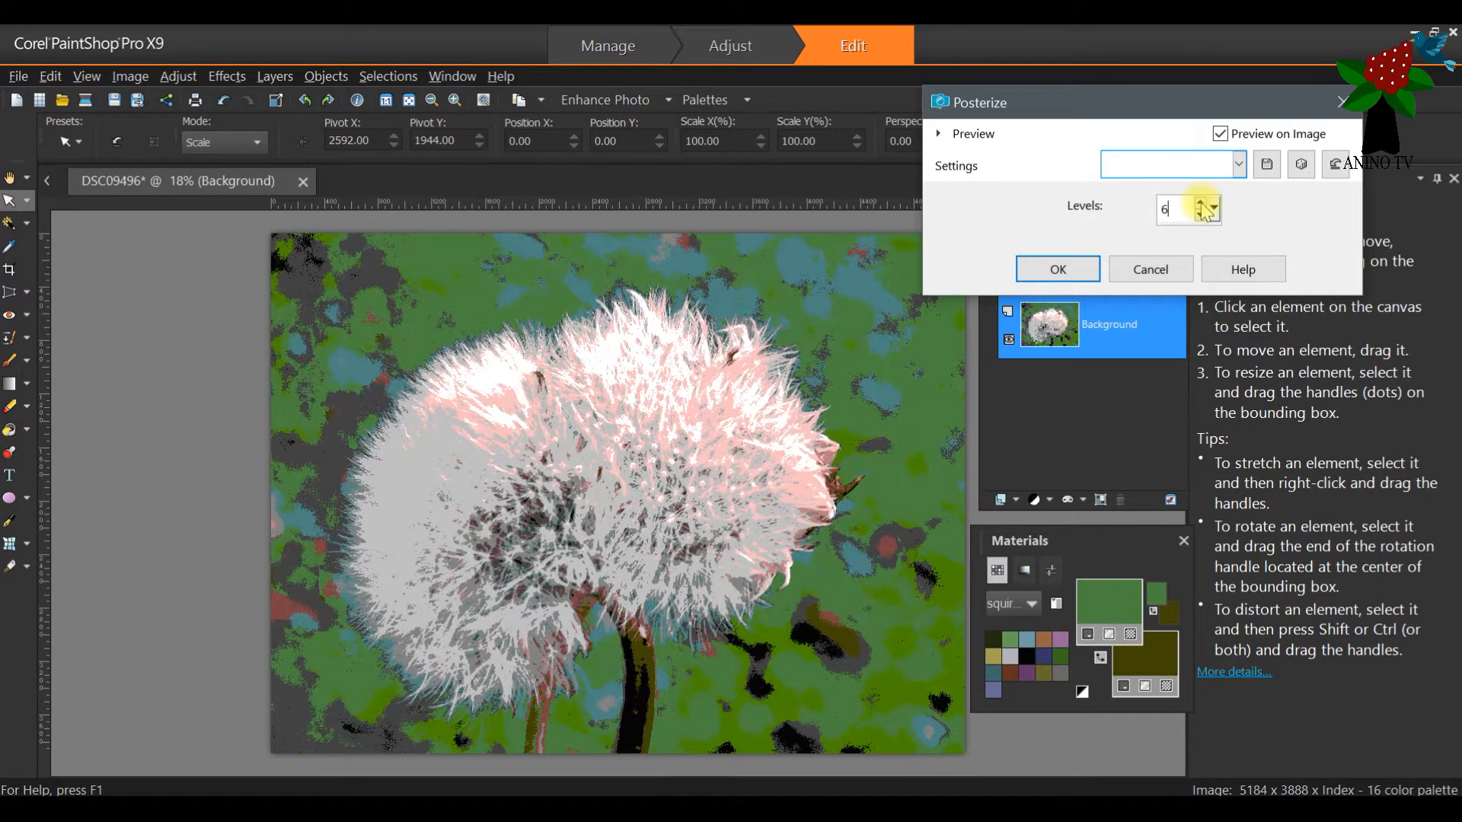
pyautogui.click(1201, 203)
pyautogui.click(1201, 203)
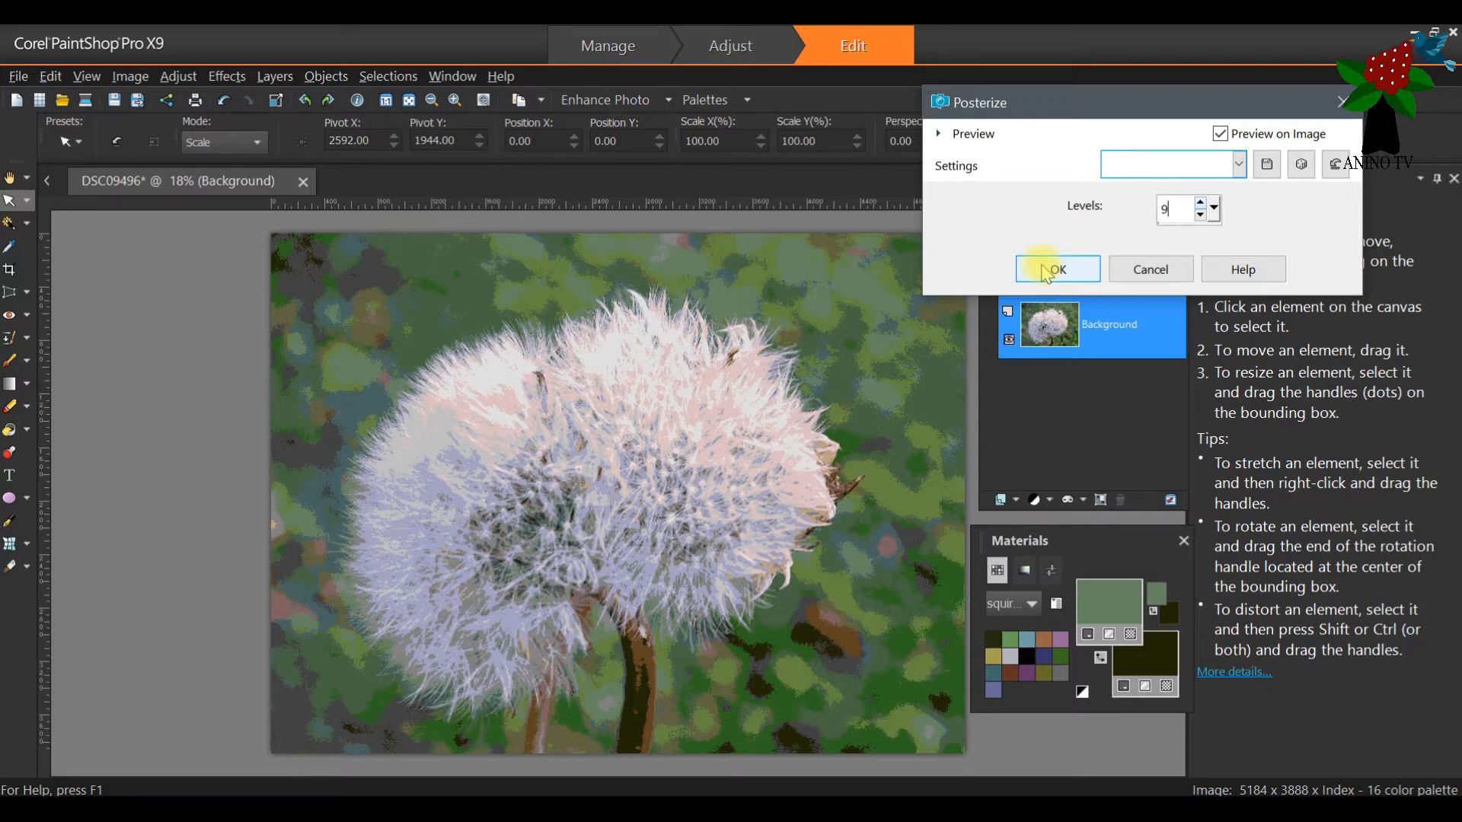
pyautogui.click(1045, 272)
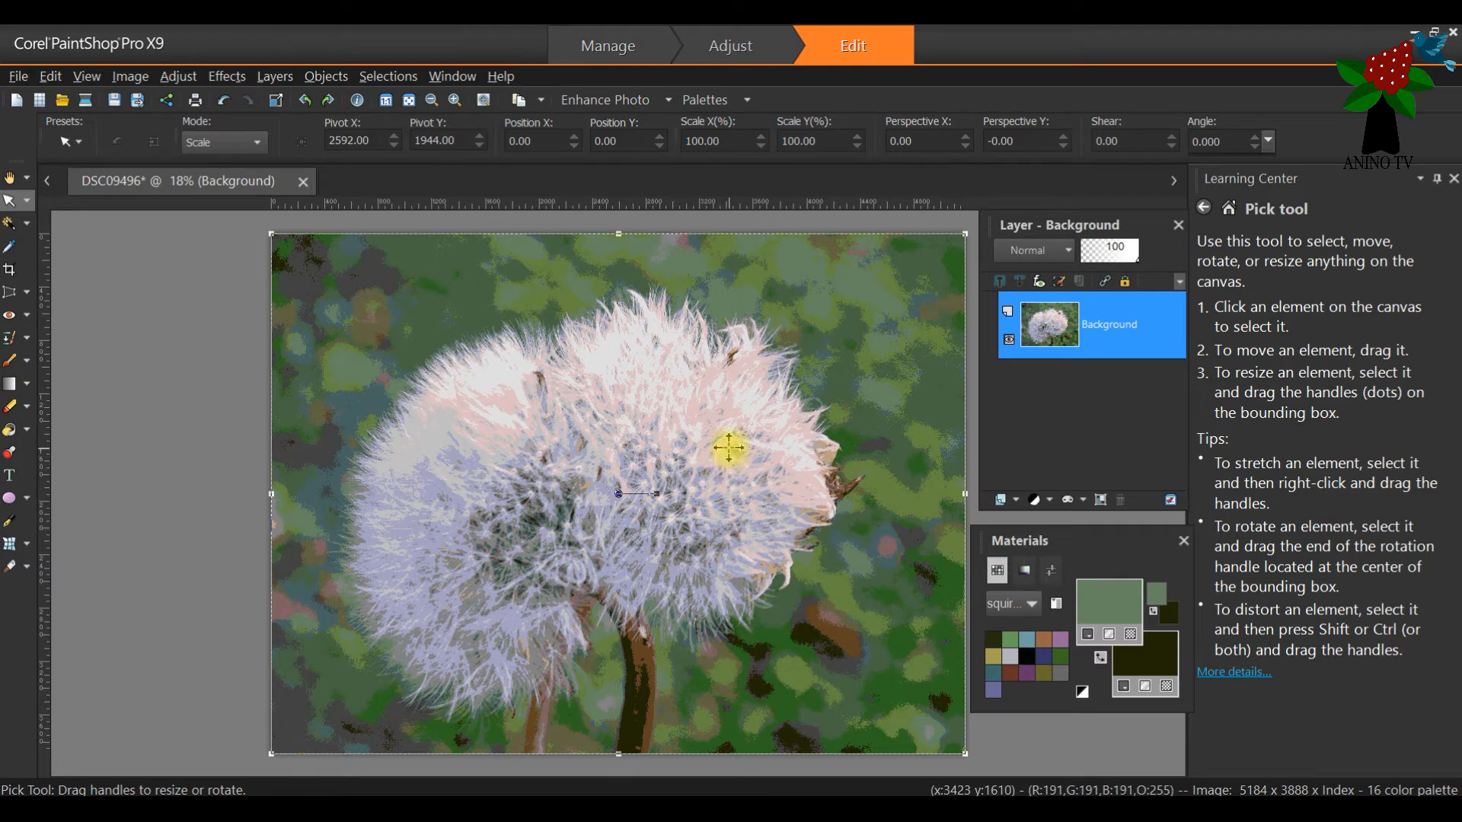
# Step: Promote the Background layer to a full raster layer
pyautogui.moveTo(1114, 334)
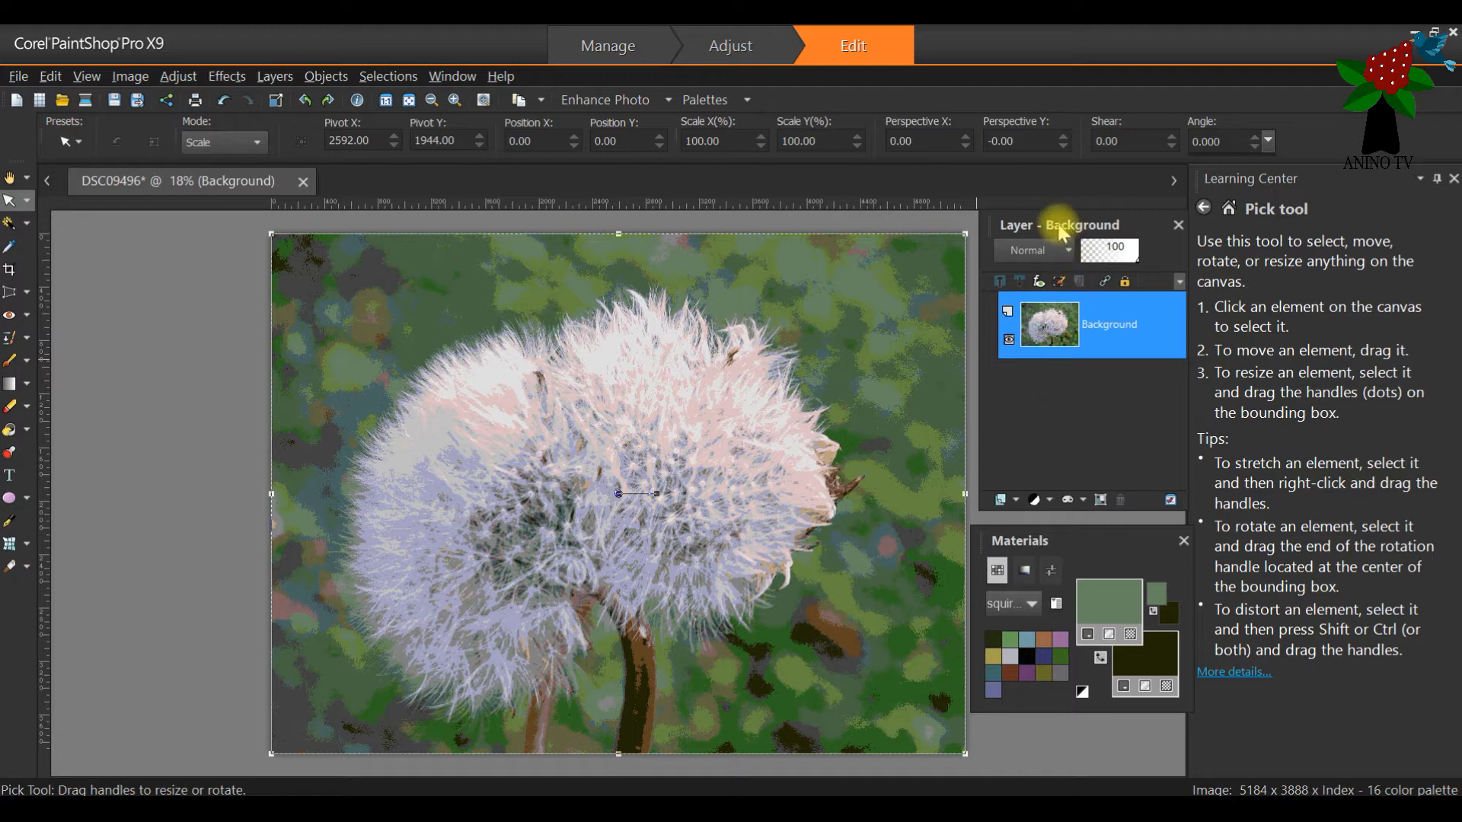
pyautogui.moveTo(1094, 341)
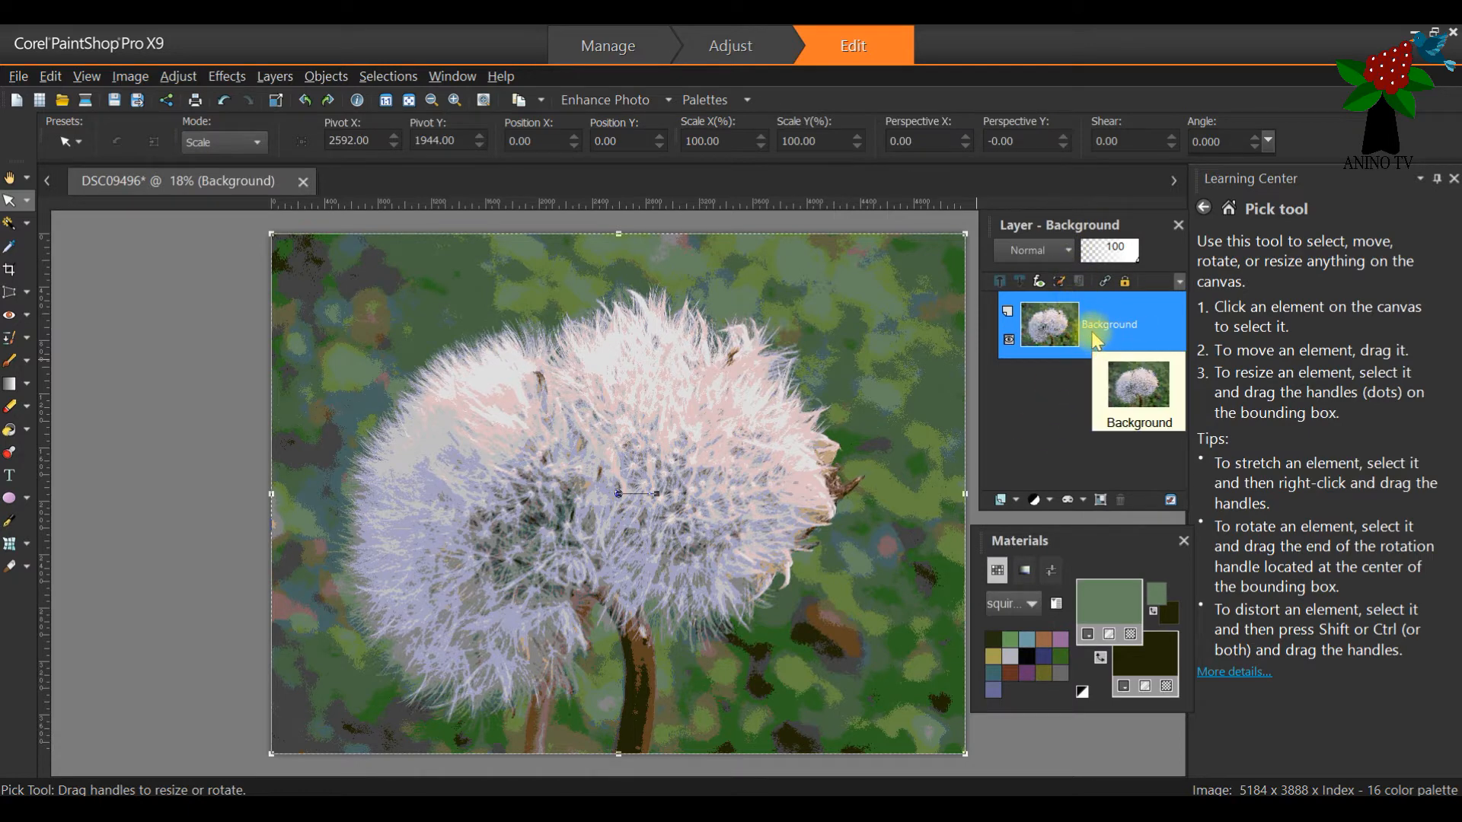
pyautogui.rightClick(1094, 341)
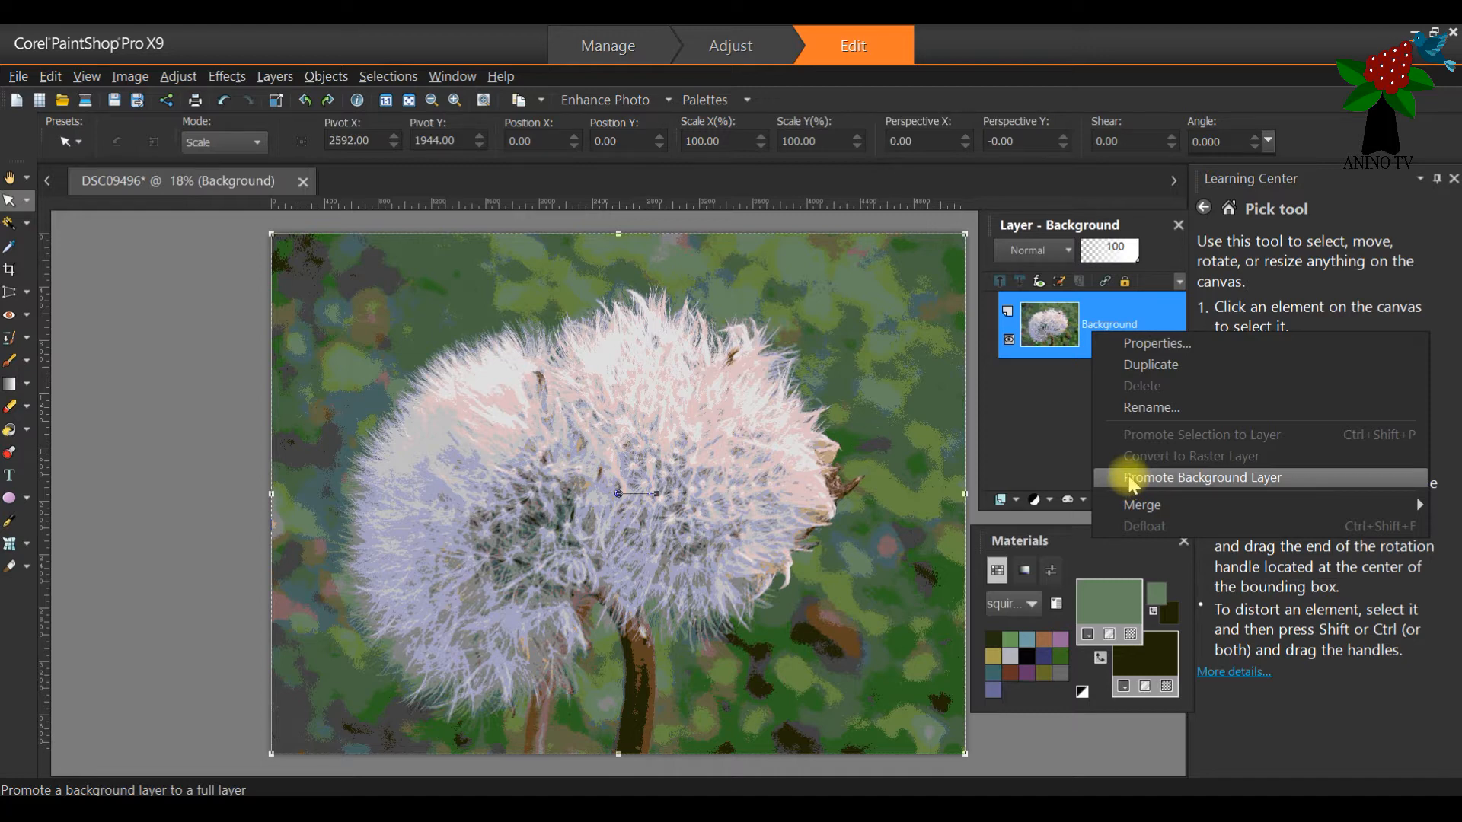
pyautogui.click(1133, 480)
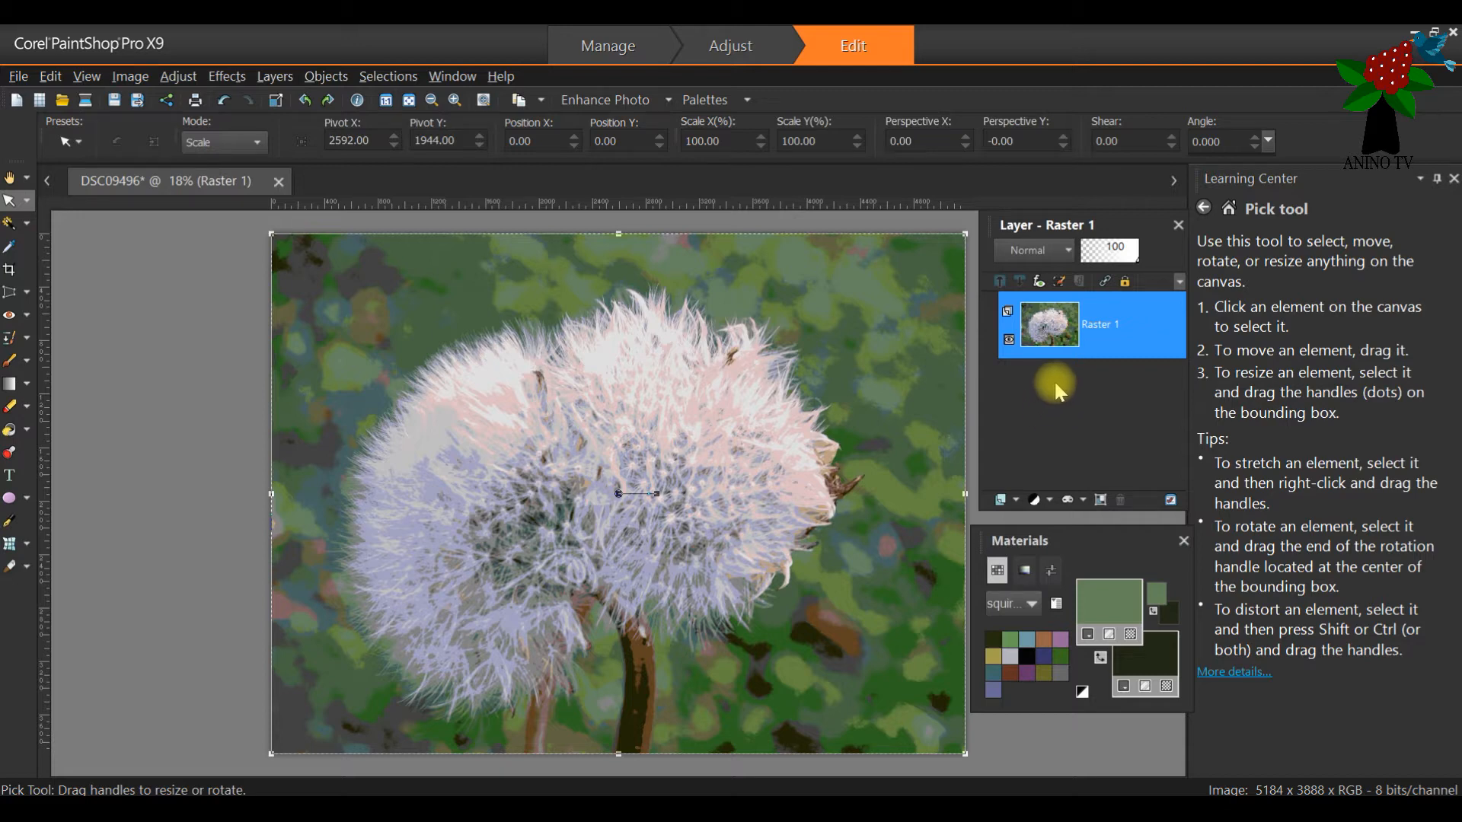
# Step: Duplicate the Raster 1 layer and hide the original beneath the copy
pyautogui.moveTo(1108, 366)
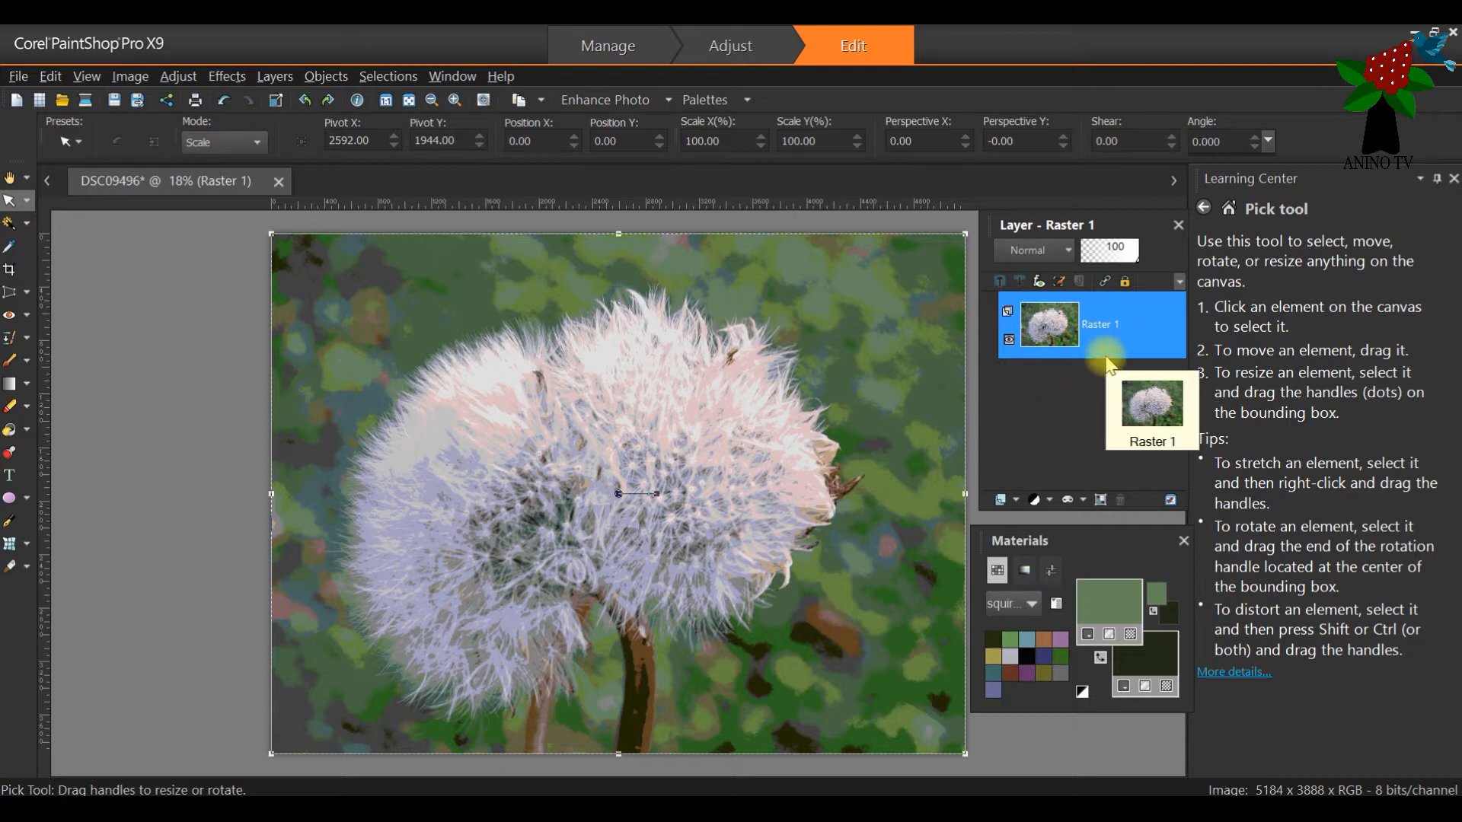
pyautogui.rightClick(1096, 328)
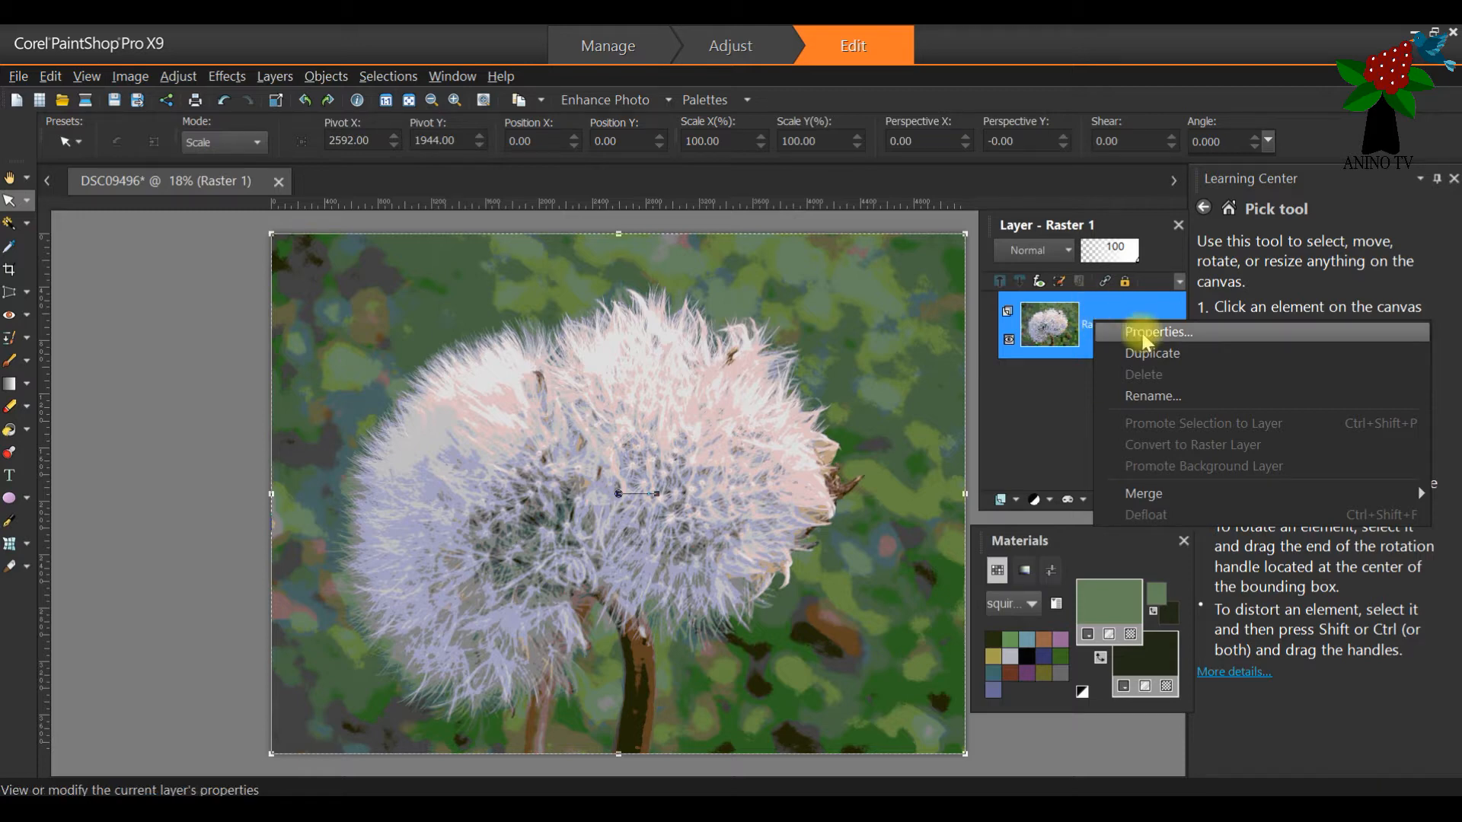
pyautogui.click(1152, 354)
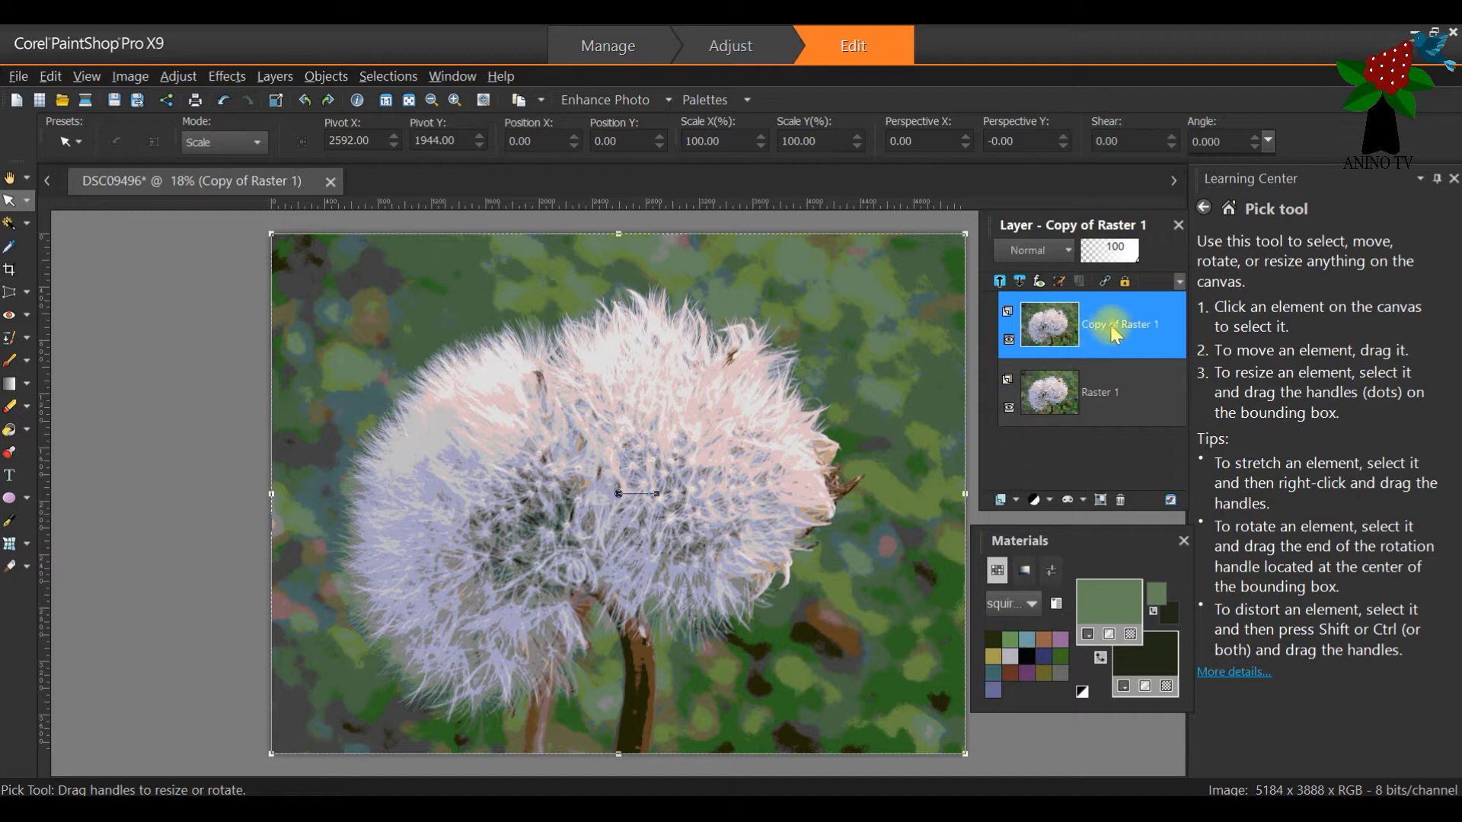
pyautogui.click(1008, 408)
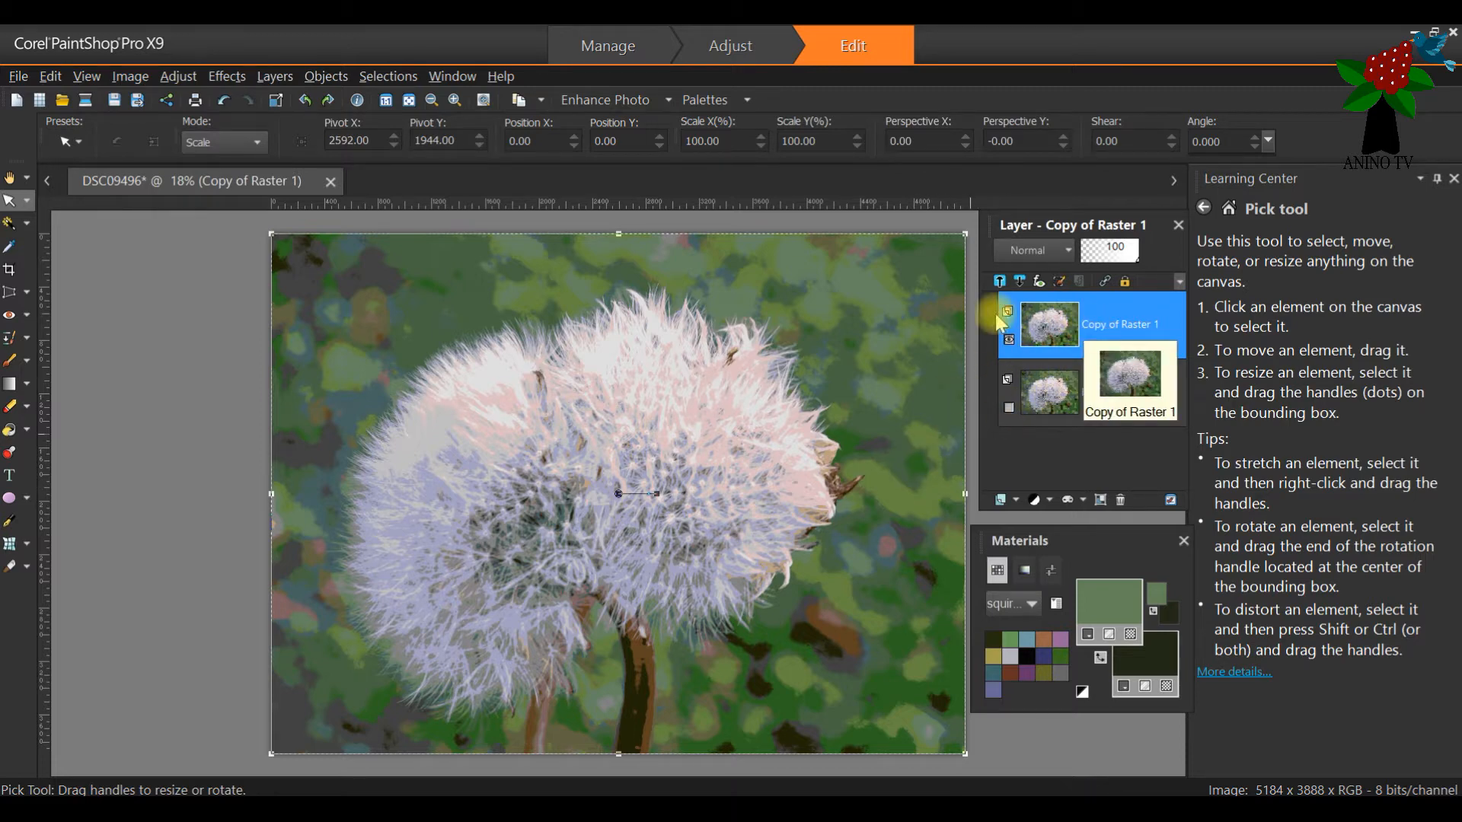
# Step: Apply the Seamless Tiling effect to the Copy of Raster 1 layer with the last used corner, bidirectional settings, after checking its preview on the image
pyautogui.click(238, 79)
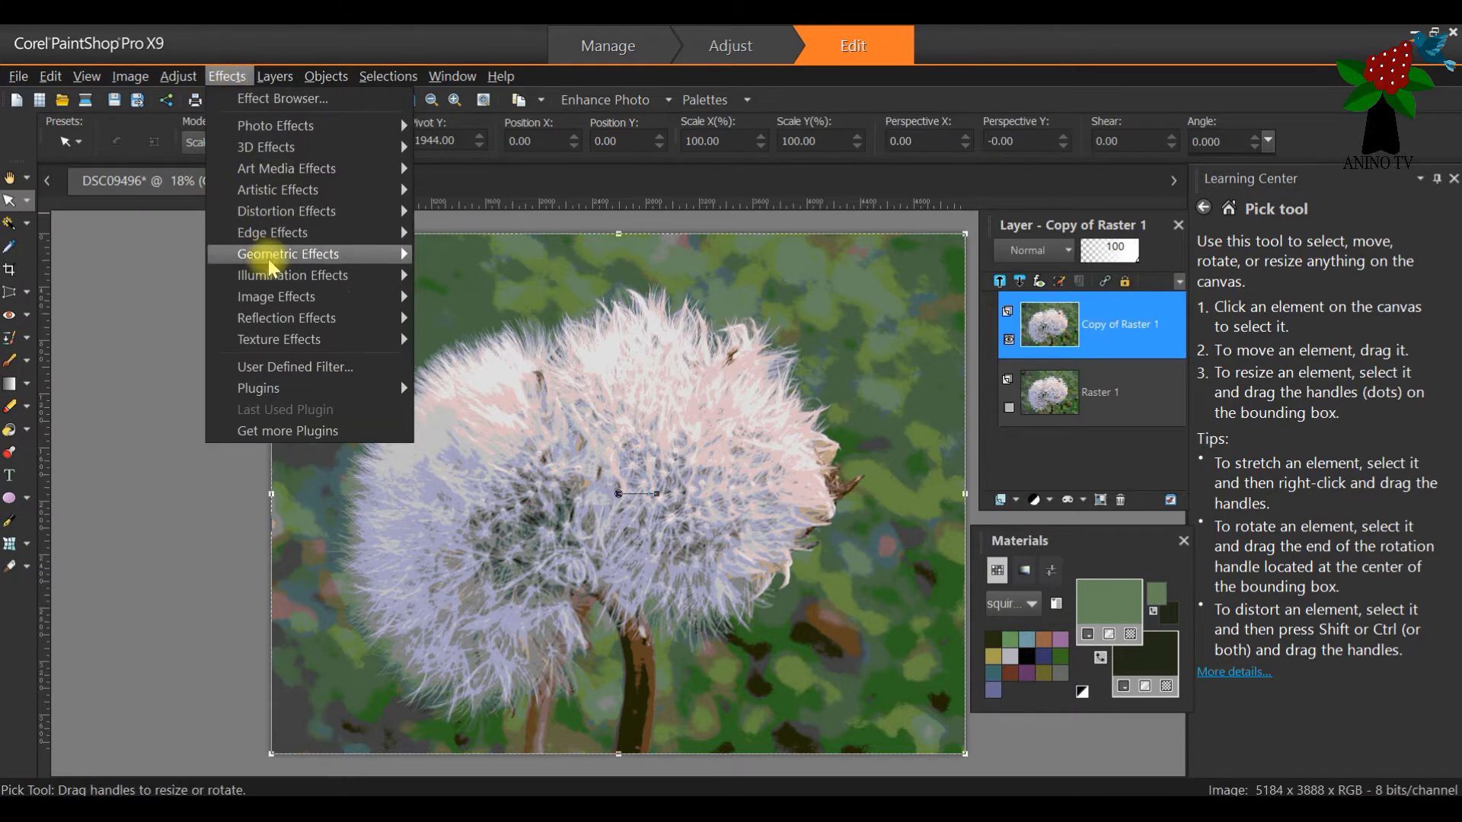
pyautogui.moveTo(280, 303)
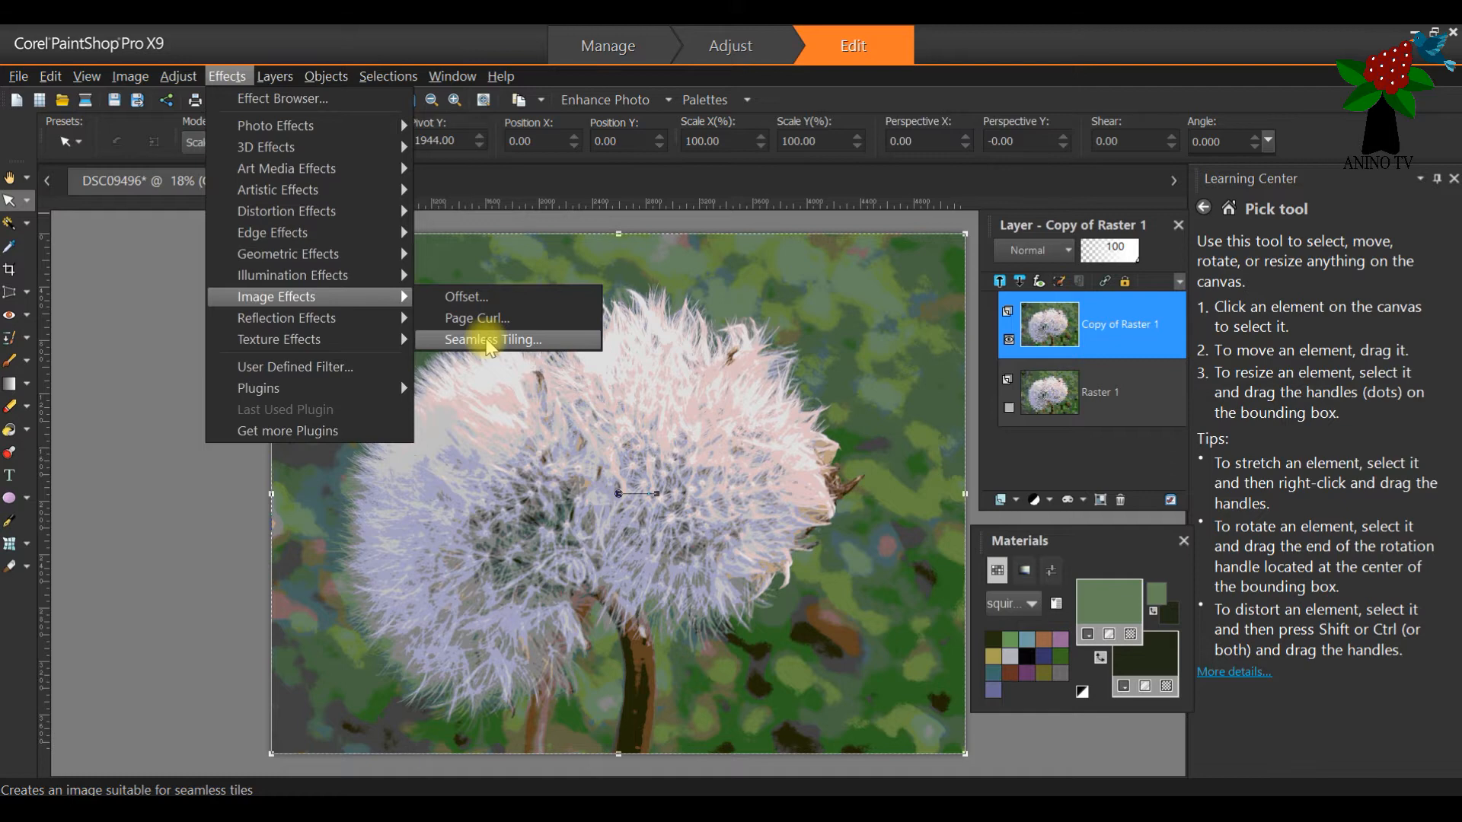
pyautogui.click(487, 341)
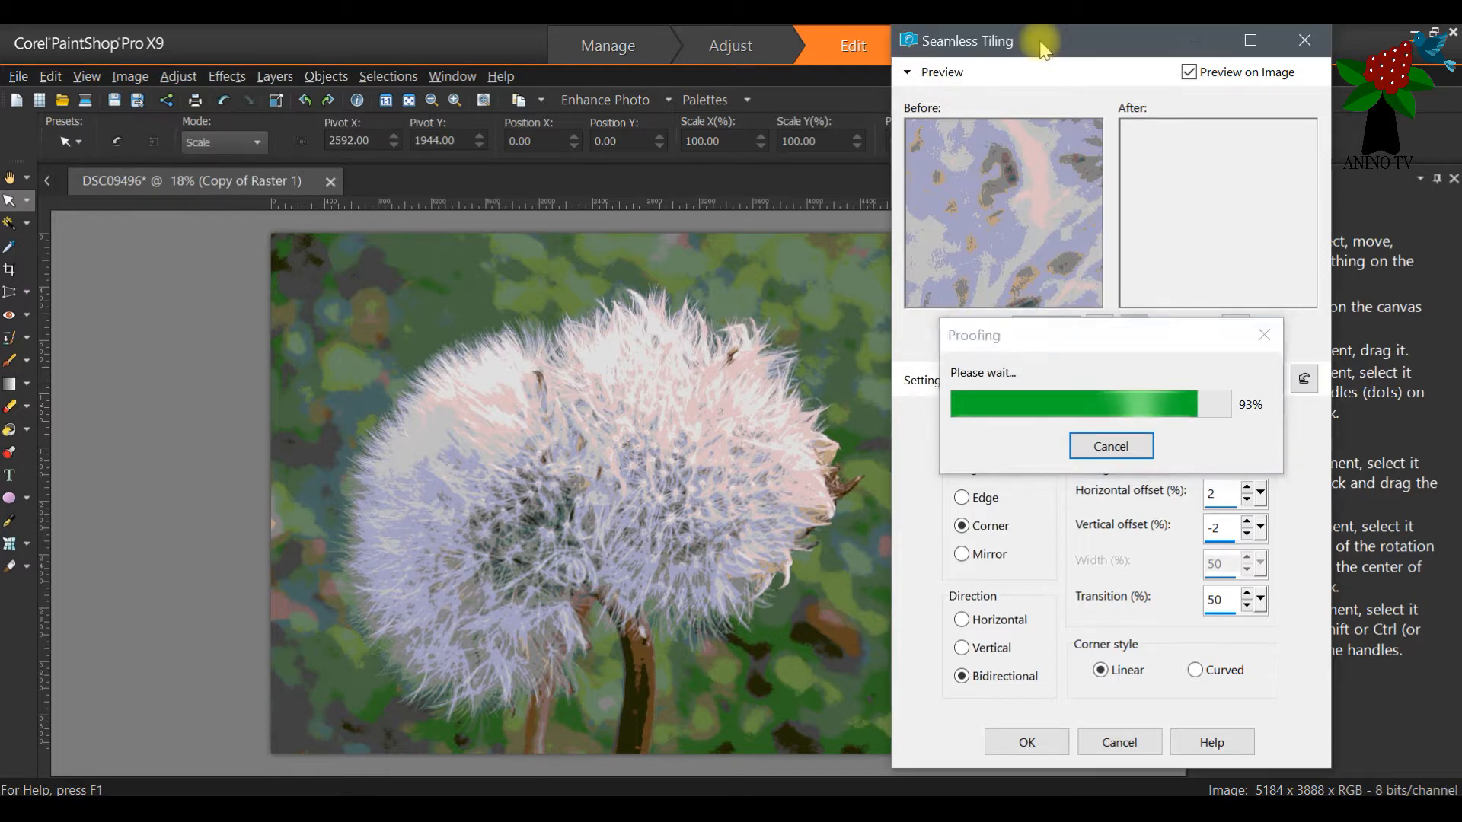
pyautogui.moveTo(1046, 49); pyautogui.dragTo(1117, 52)
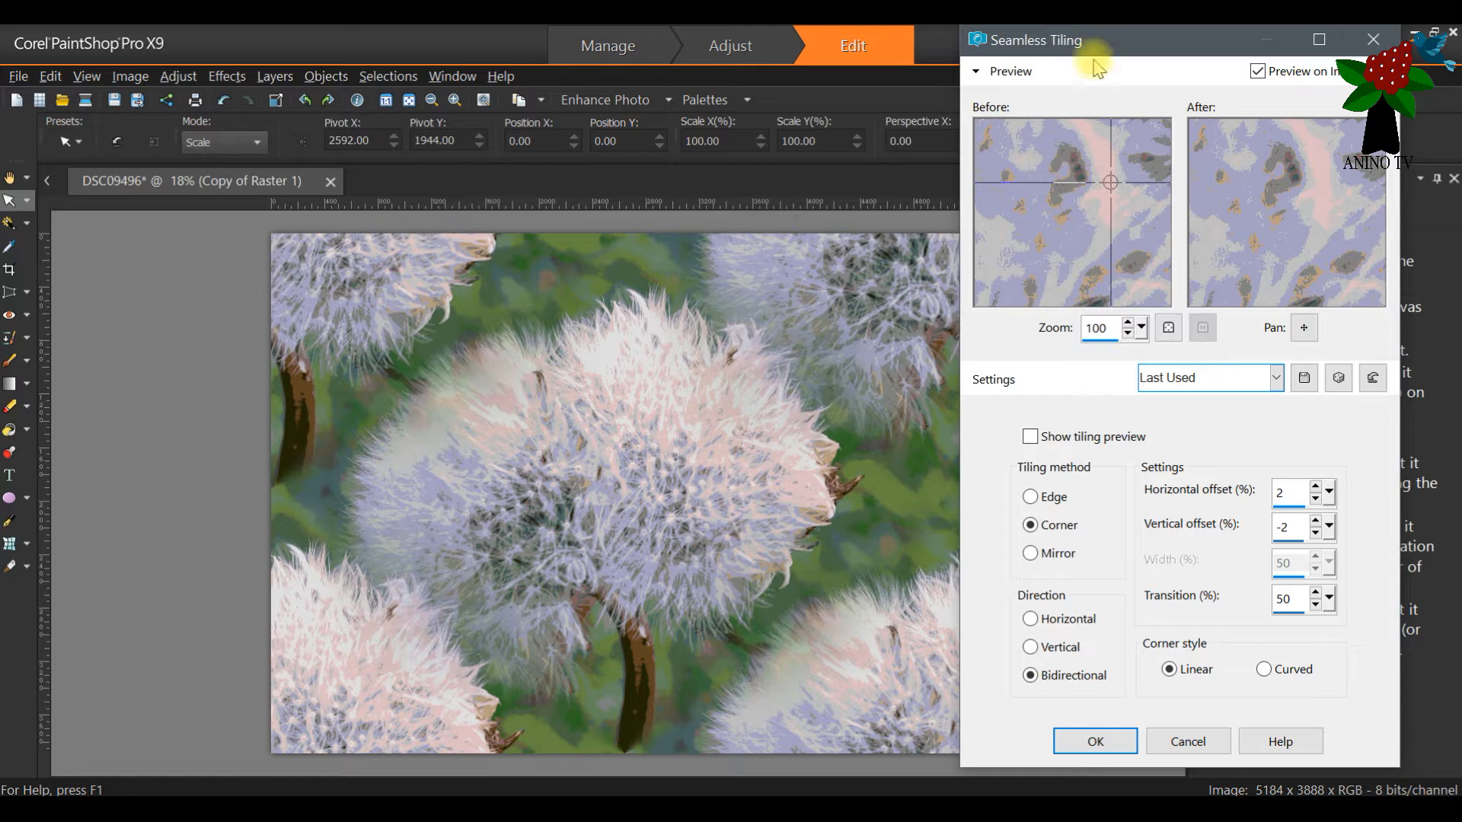
pyautogui.moveTo(1132, 45); pyautogui.dragTo(1091, 52)
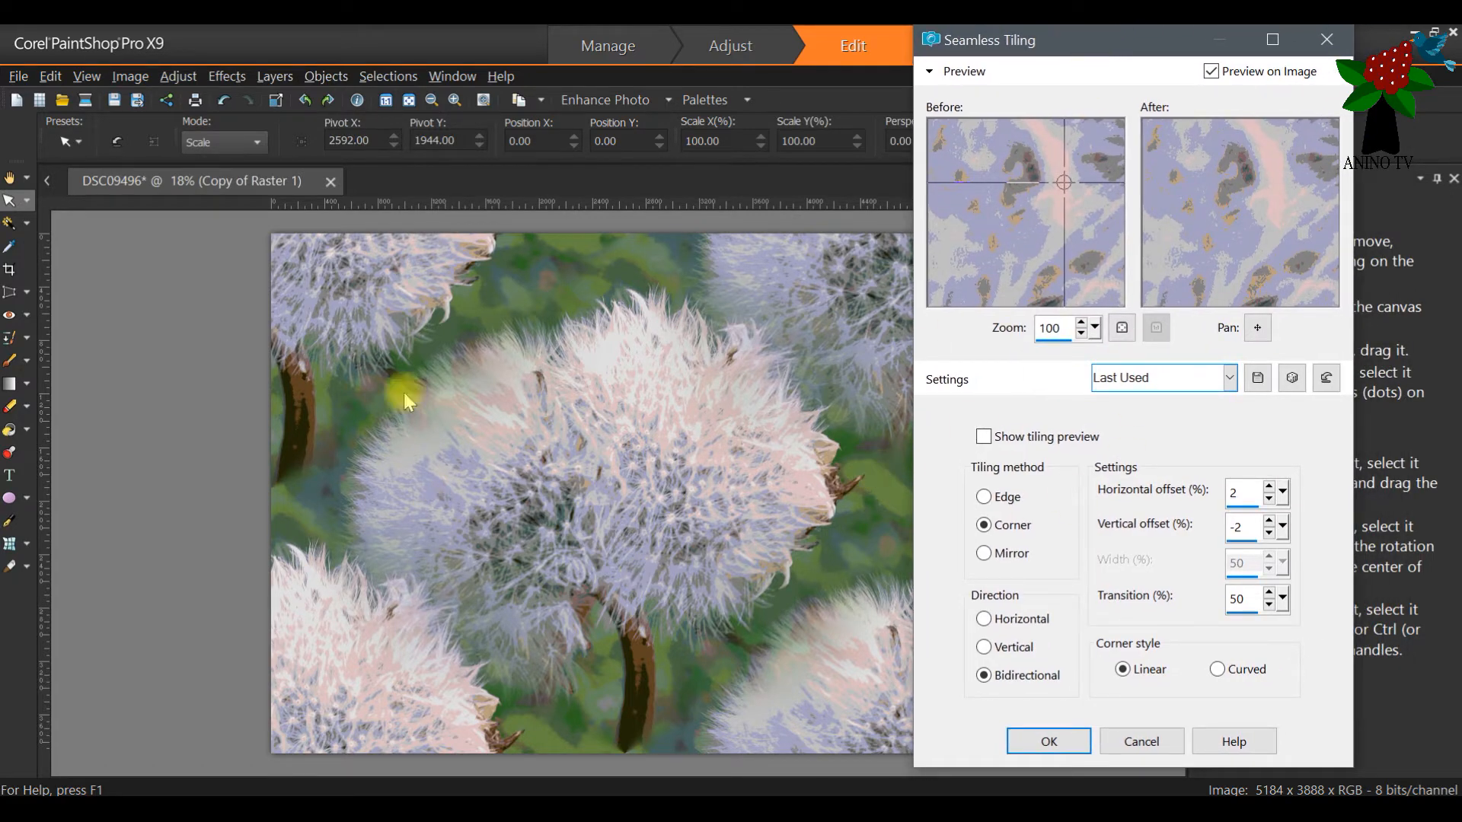
pyautogui.moveTo(1086, 39); pyautogui.dragTo(1134, 47)
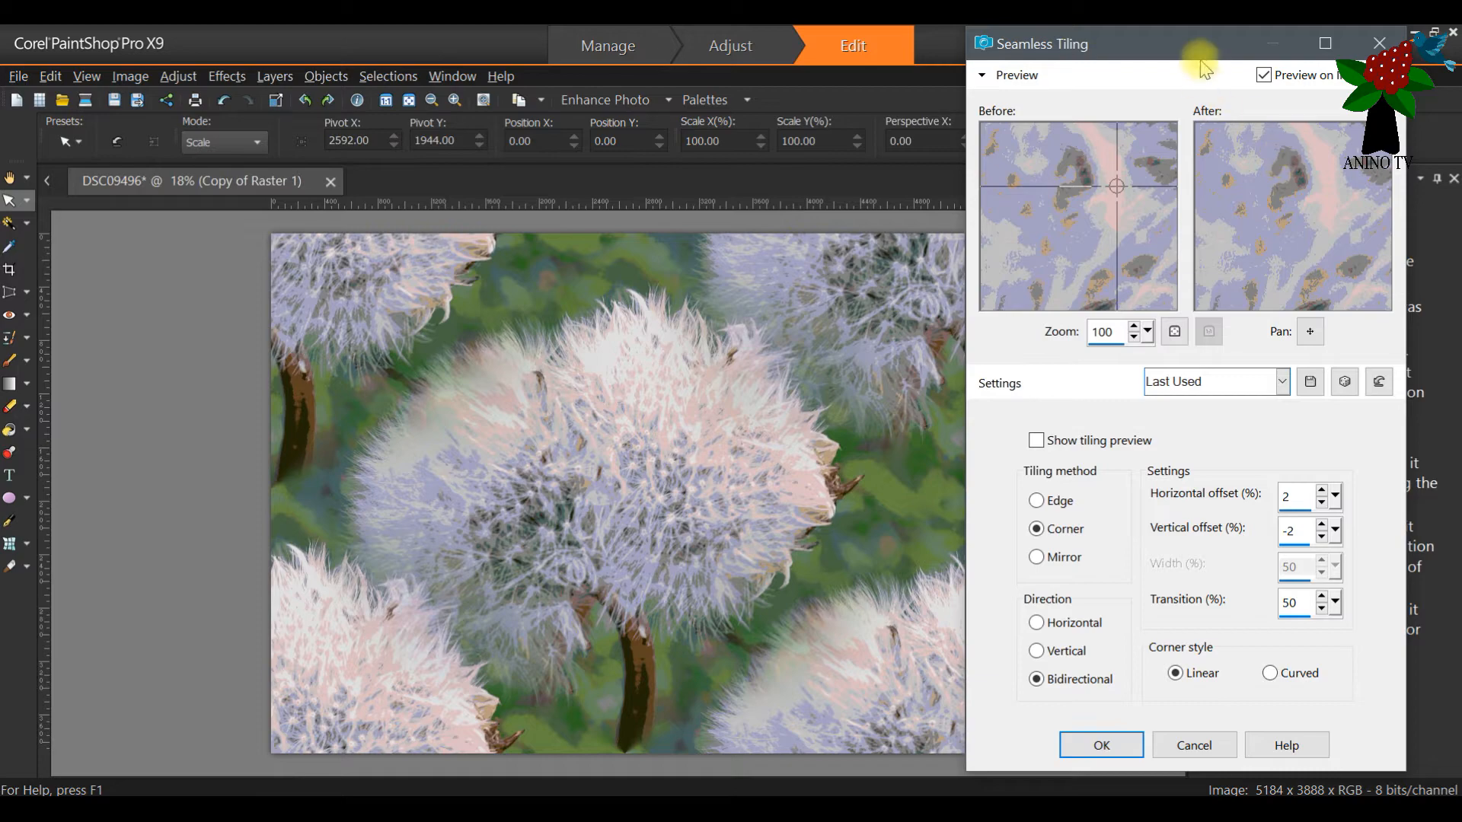
pyautogui.moveTo(1203, 58); pyautogui.dragTo(683, 55)
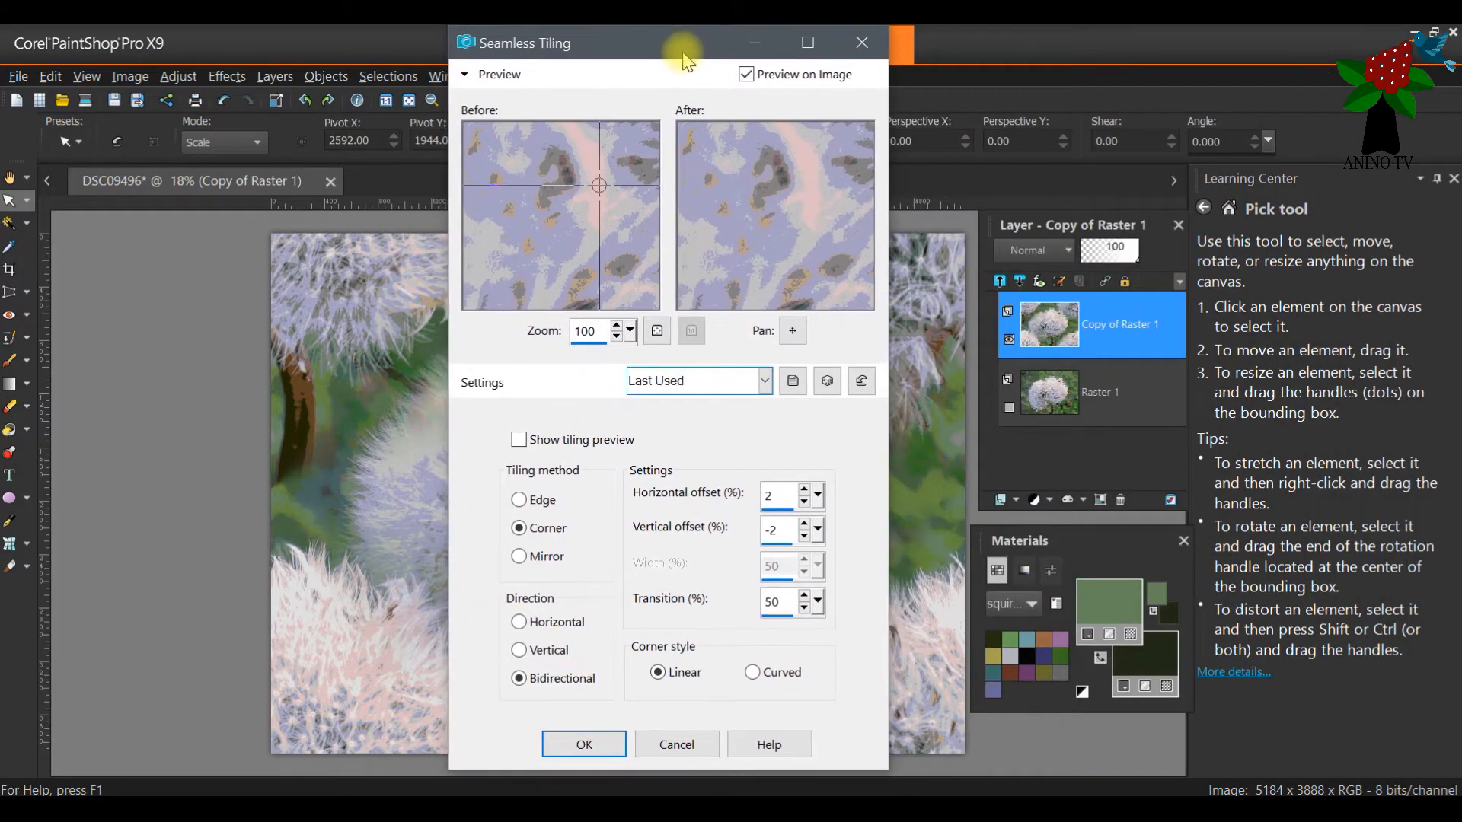
pyautogui.doubleClick(684, 50)
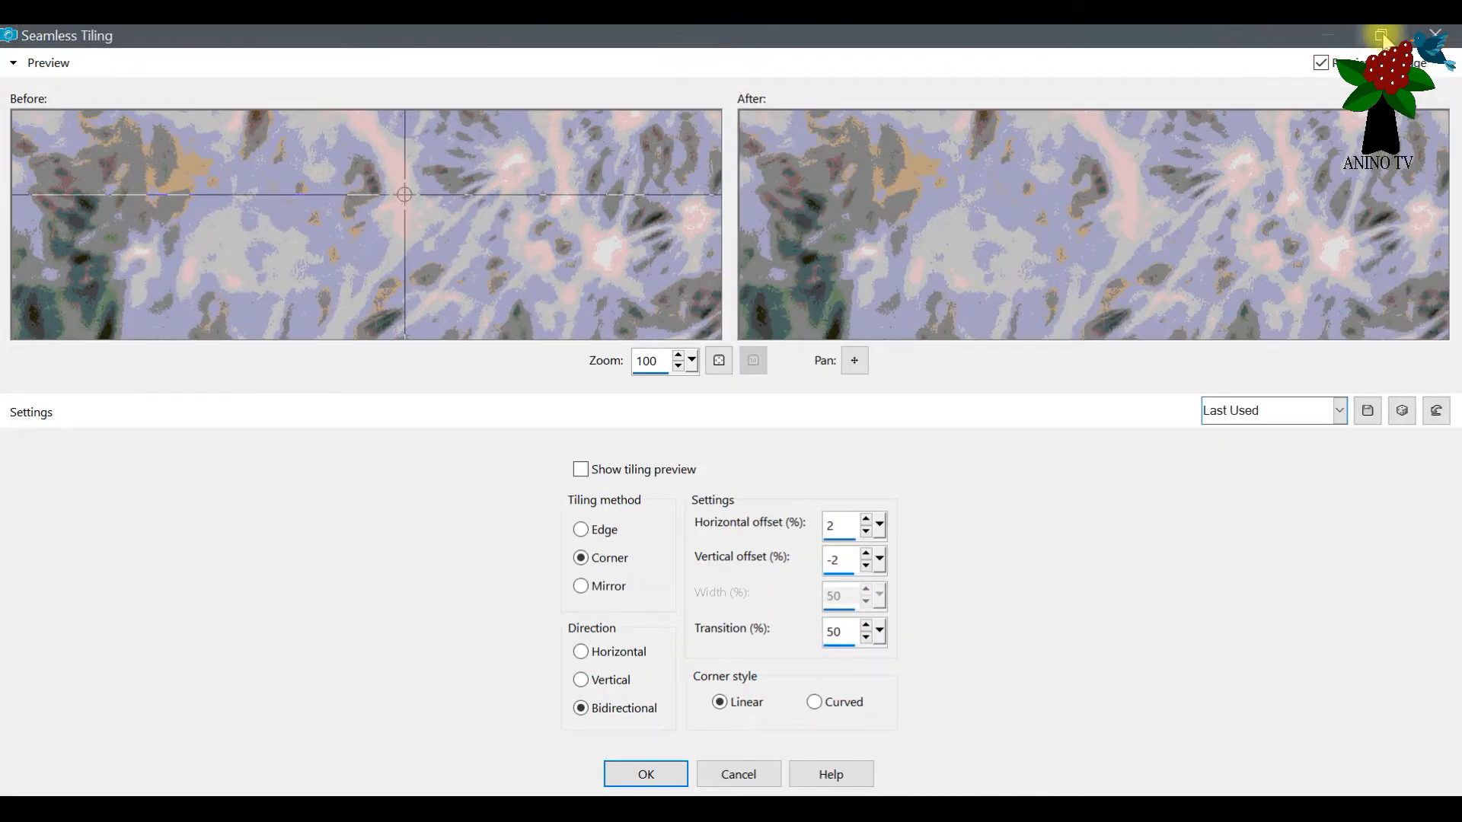
pyautogui.click(1381, 35)
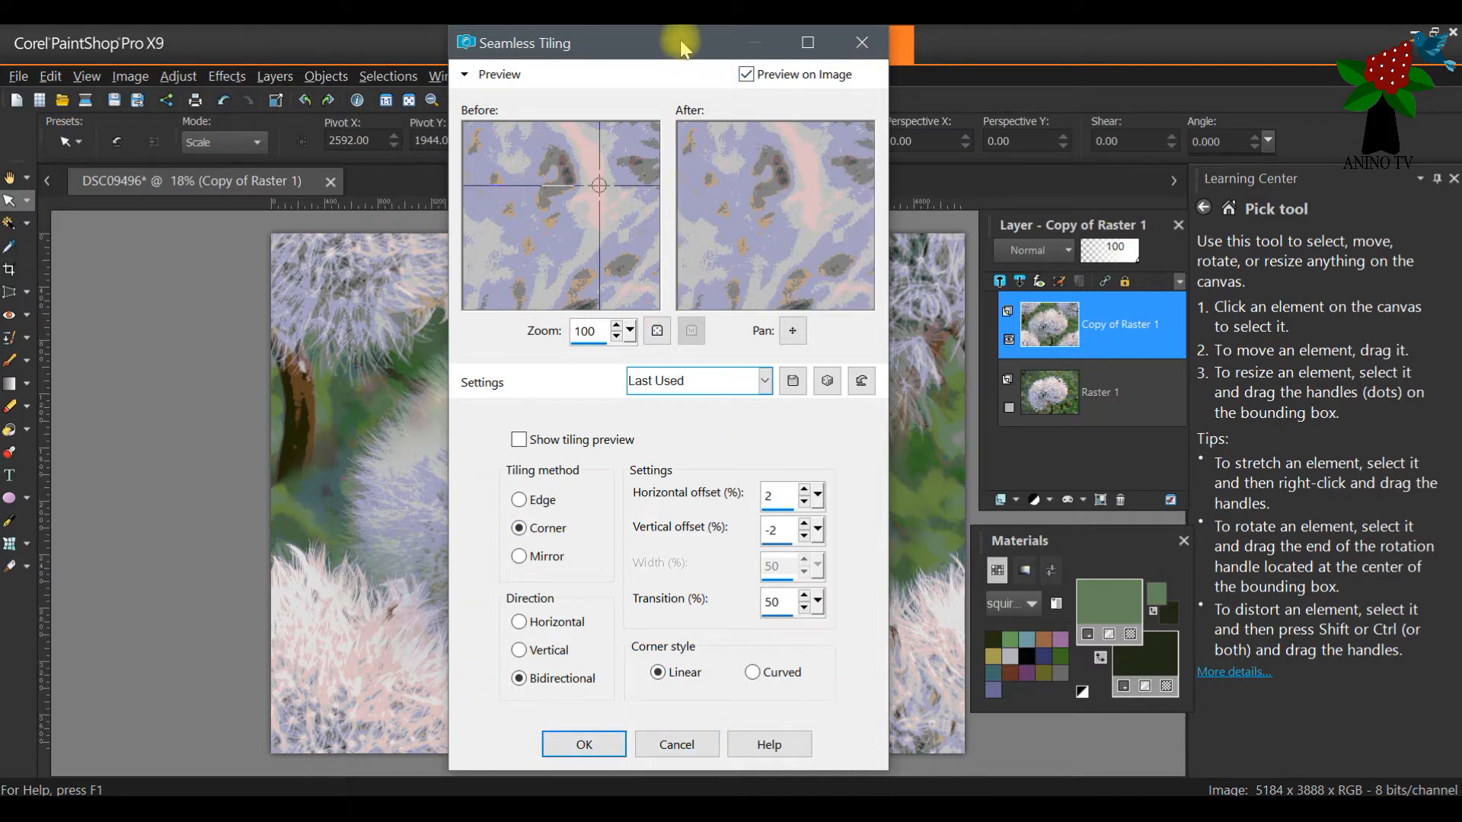
pyautogui.moveTo(669, 43); pyautogui.dragTo(1197, 65)
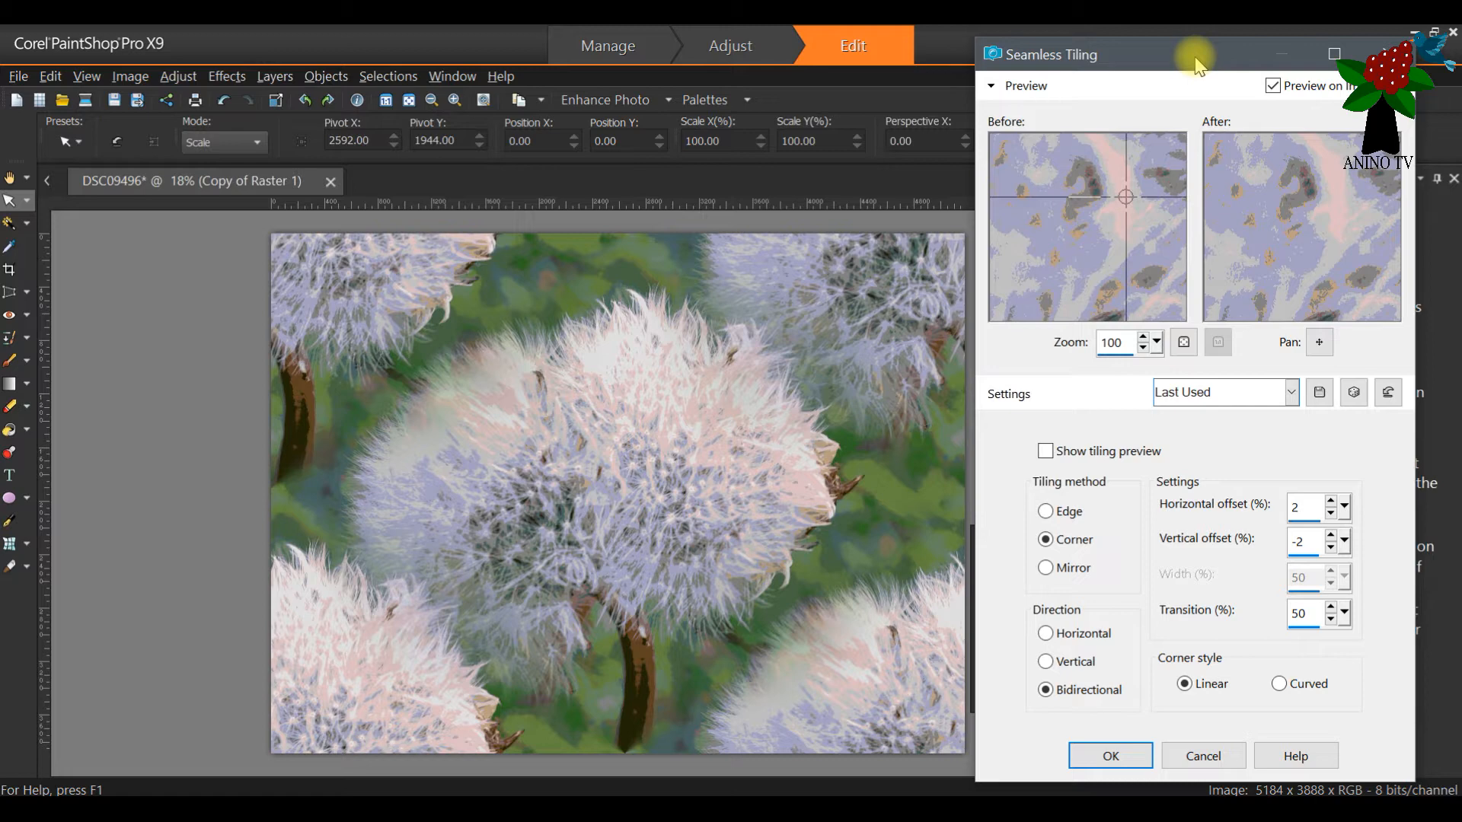
pyautogui.click(1106, 754)
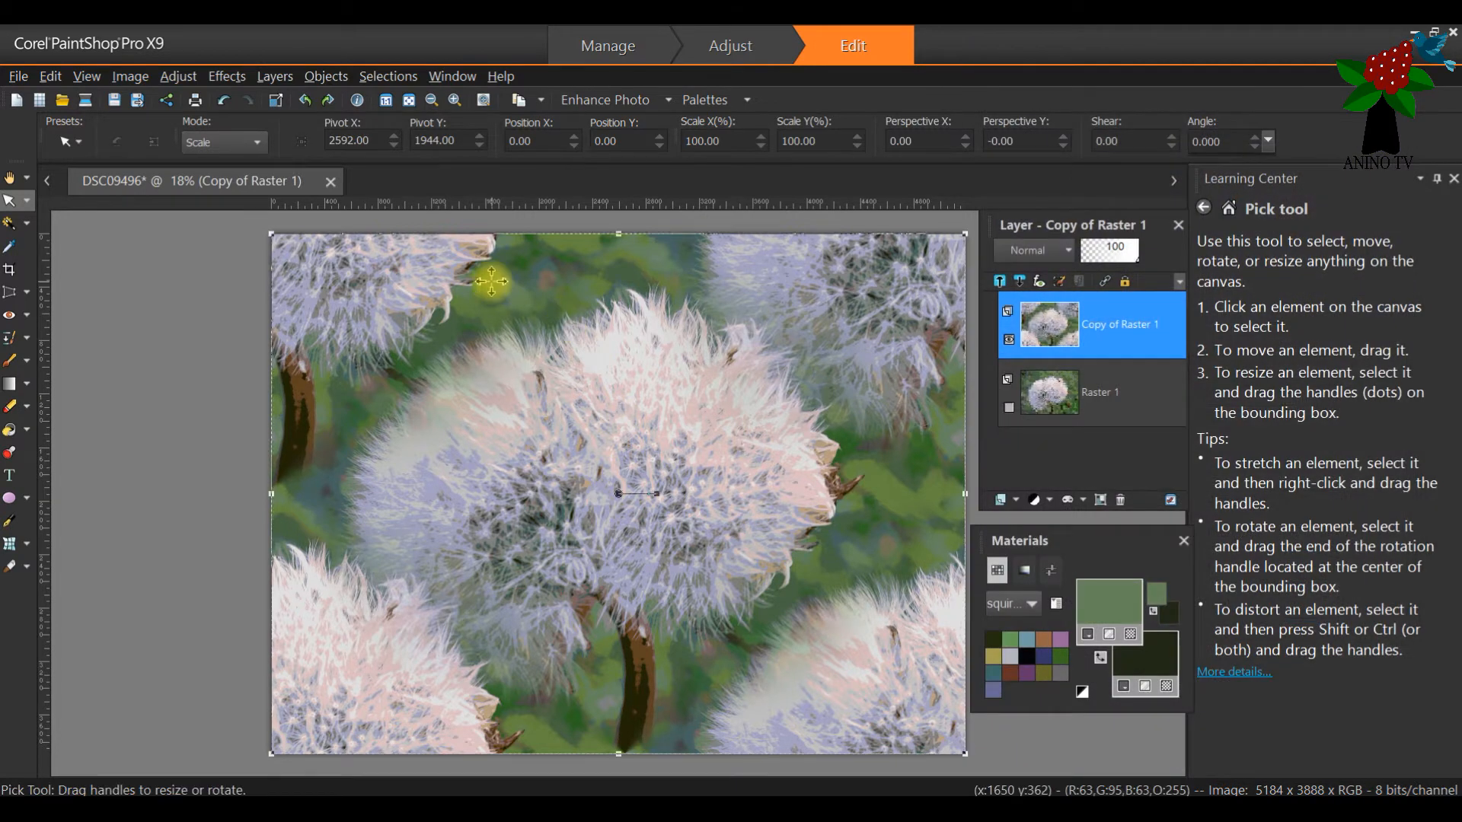
# Step: Save the tiled image as a PSD Photoshop file named "Dandelion clock seamless tiling image 1" in the pictures to use for photographic digital cards folder
pyautogui.scroll(-1, 695, 388)
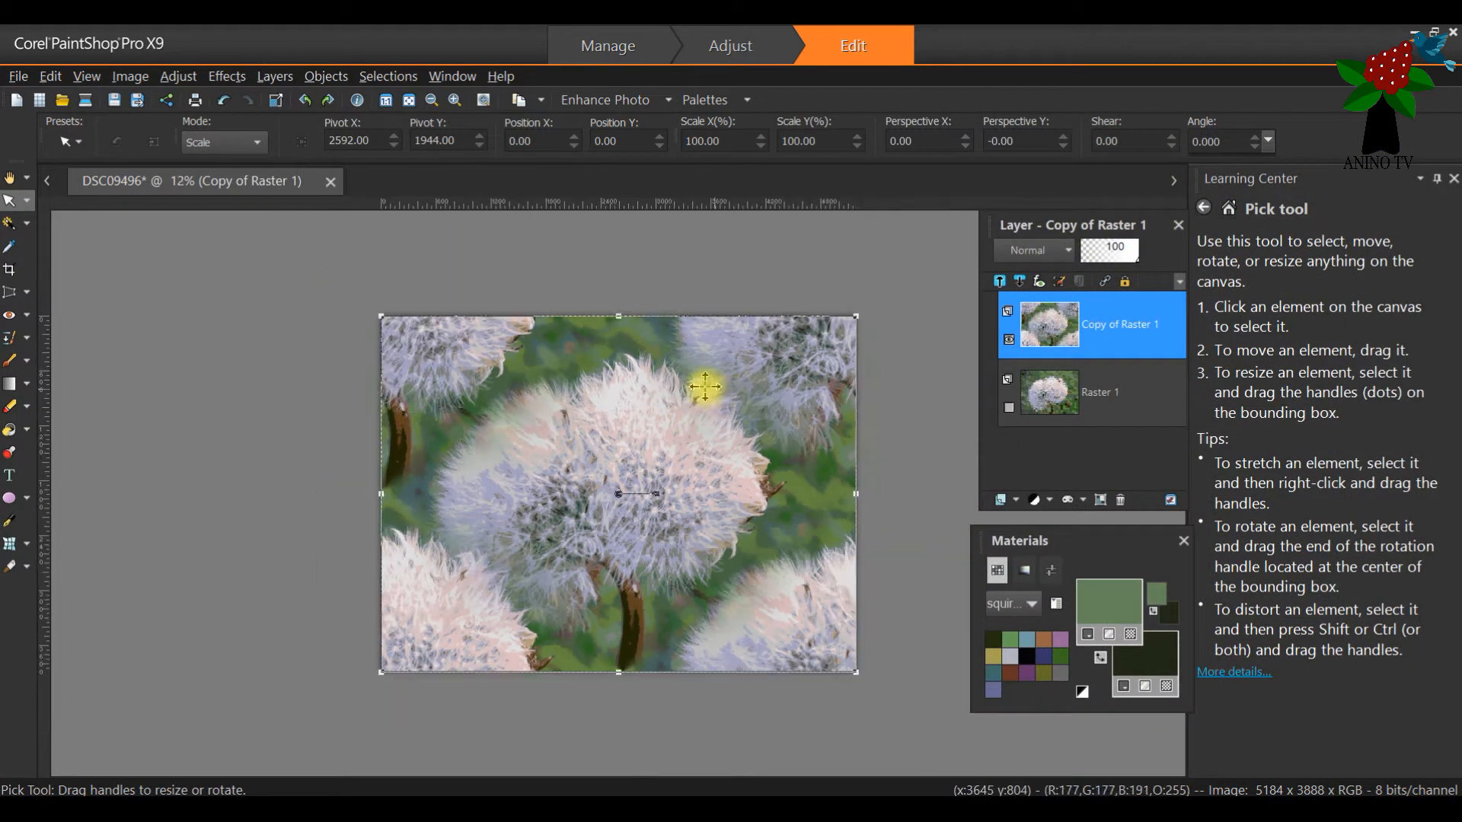
pyautogui.click(30, 80)
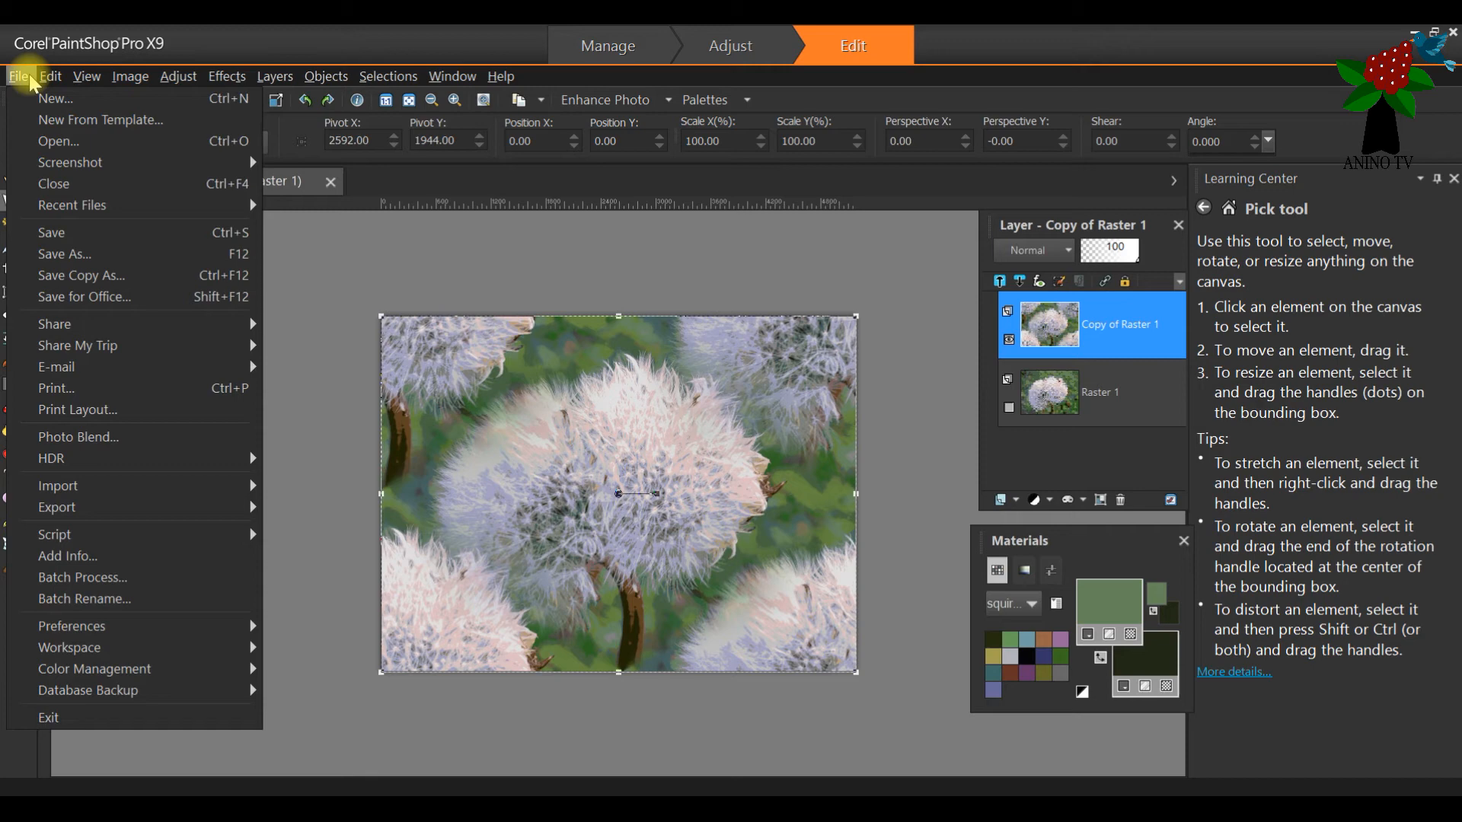
pyautogui.click(87, 261)
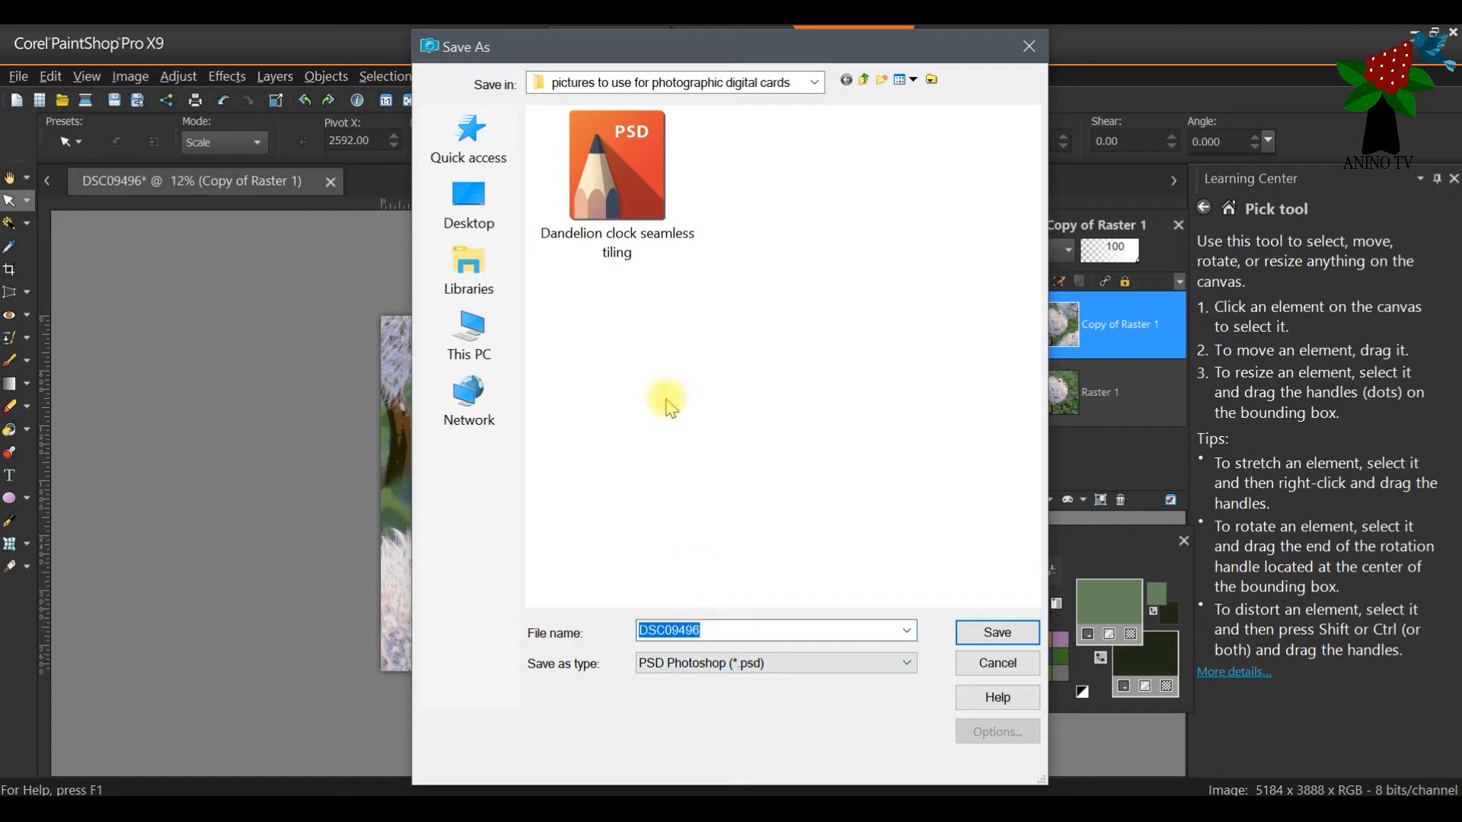
pyautogui.click(614, 255)
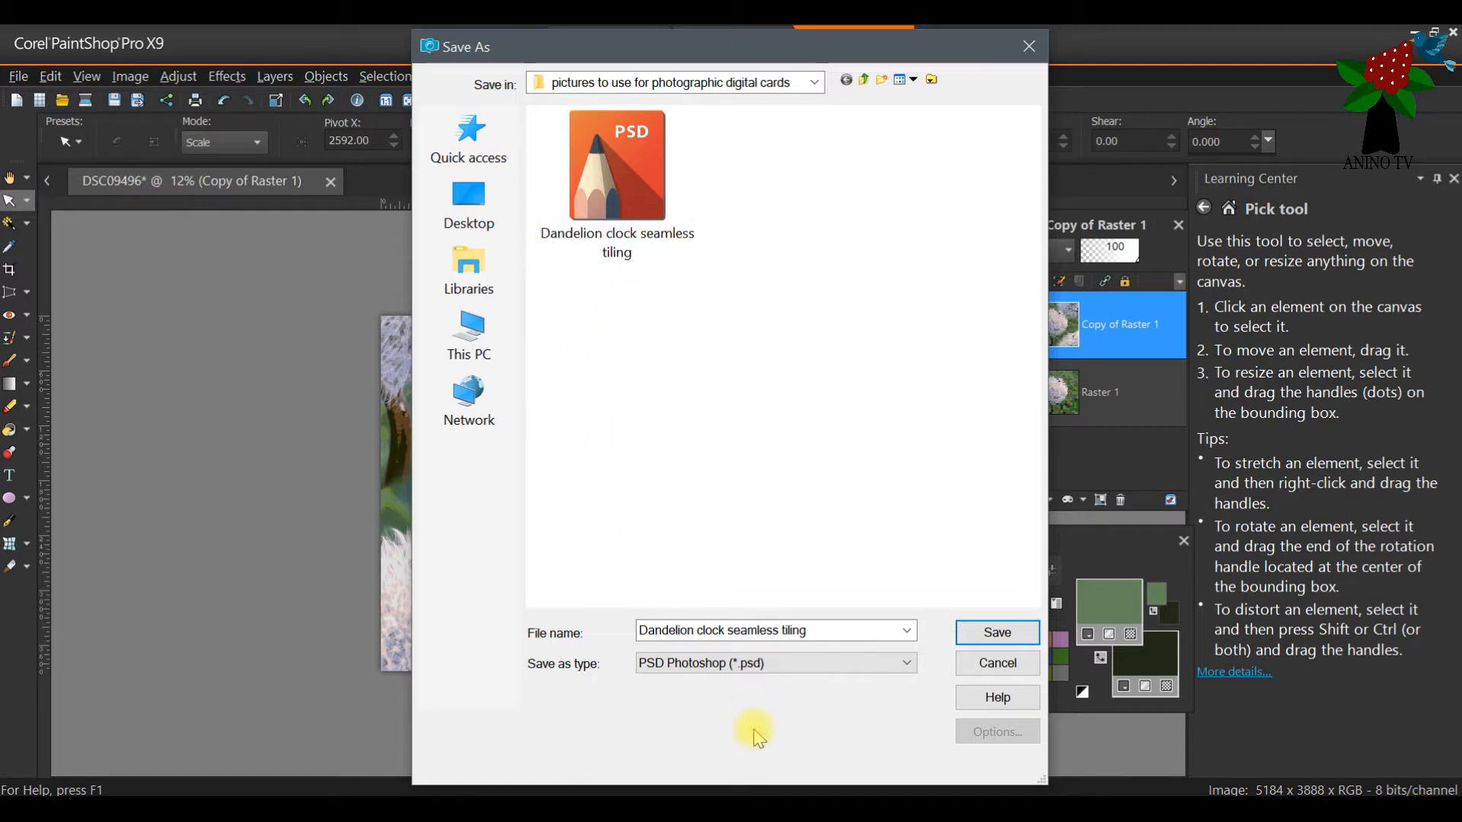
pyautogui.tripleClick(843, 626)
pyautogui.click(843, 626)
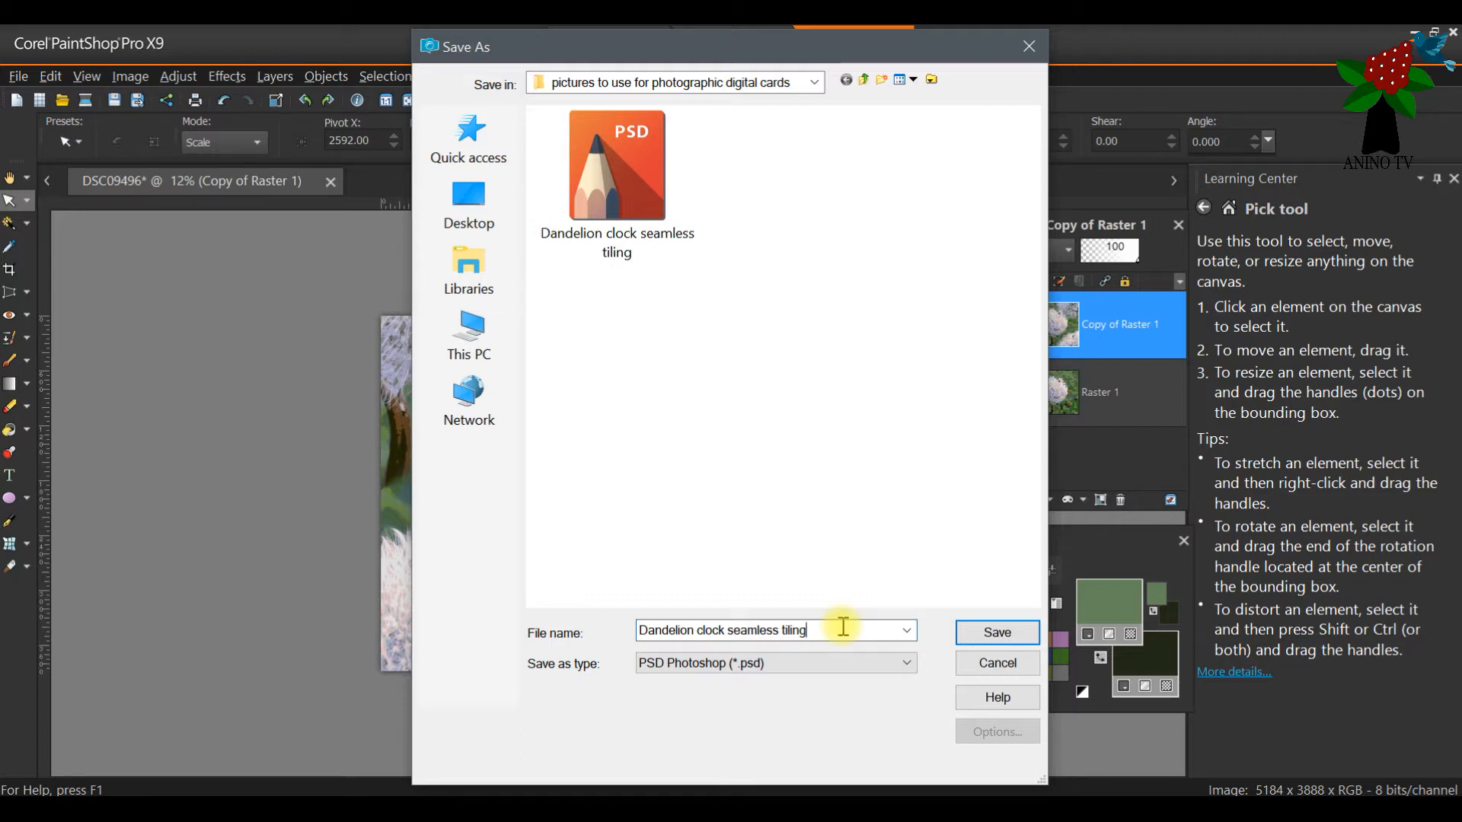
pyautogui.write('image 1')
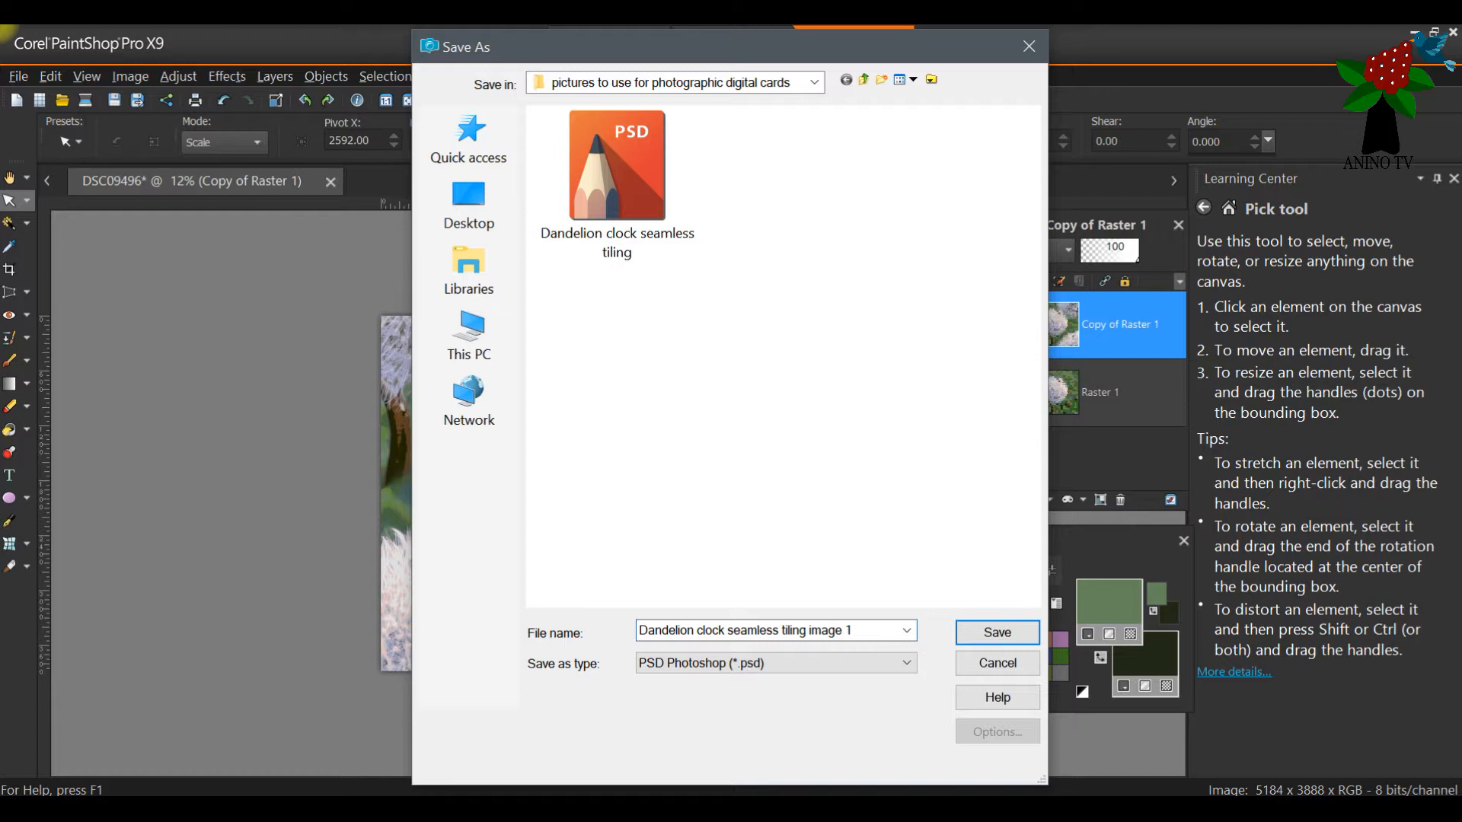
pyautogui.click(993, 634)
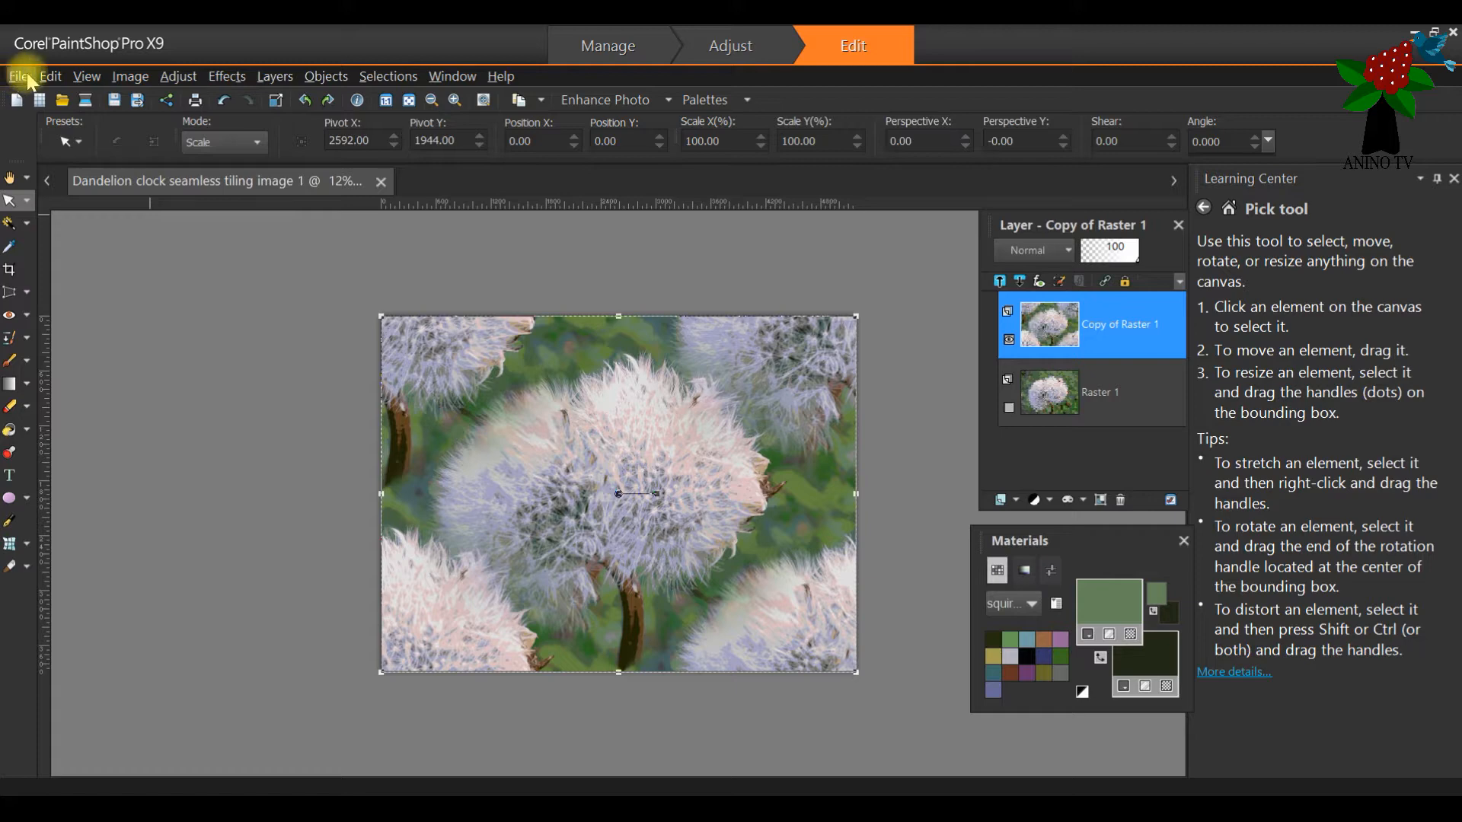
# Step: Create a new A5 paper image at 300 pixels/inch with a transparent raster background
pyautogui.click(16, 77)
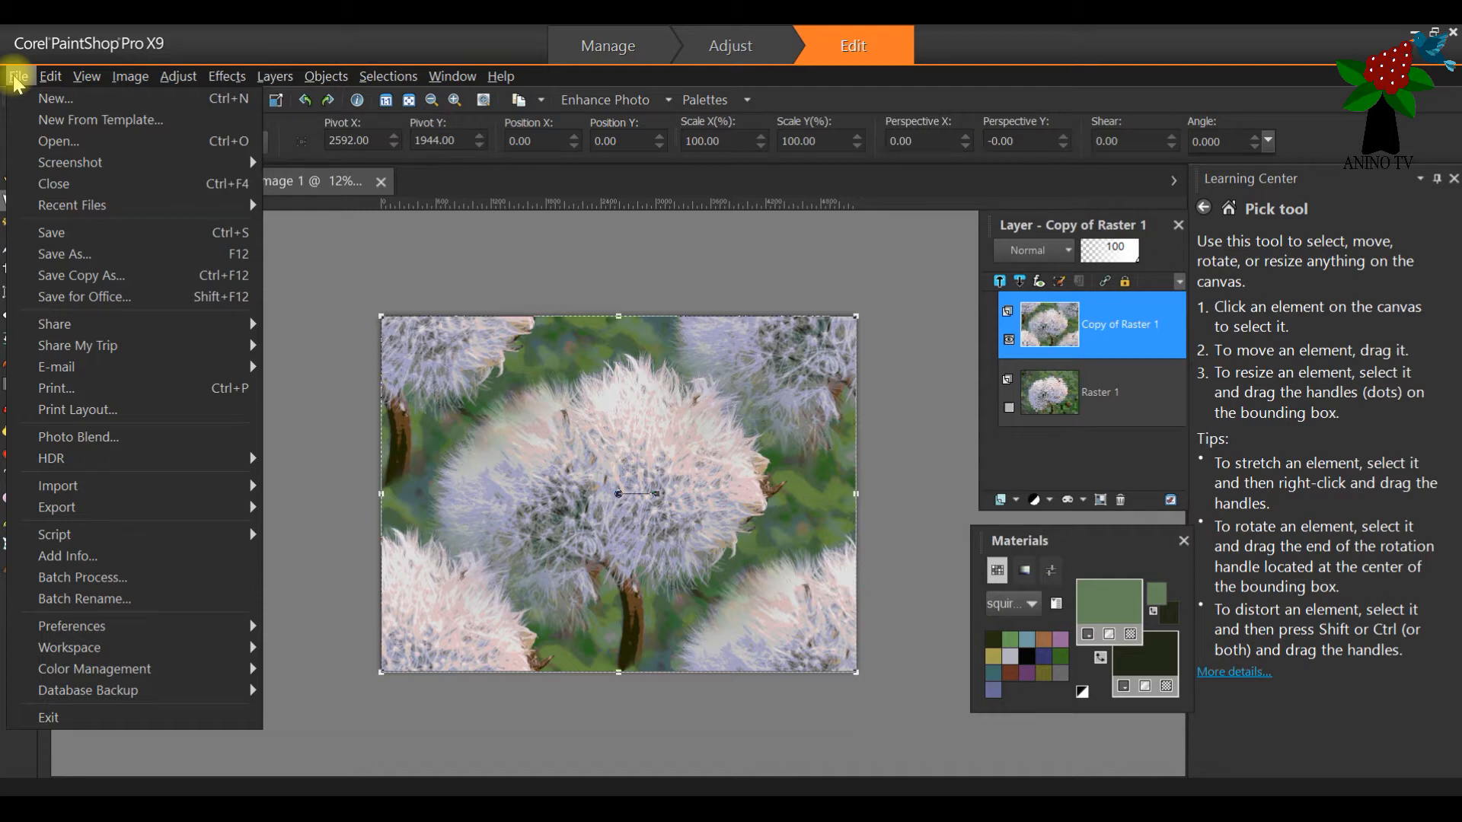
pyautogui.click(17, 77)
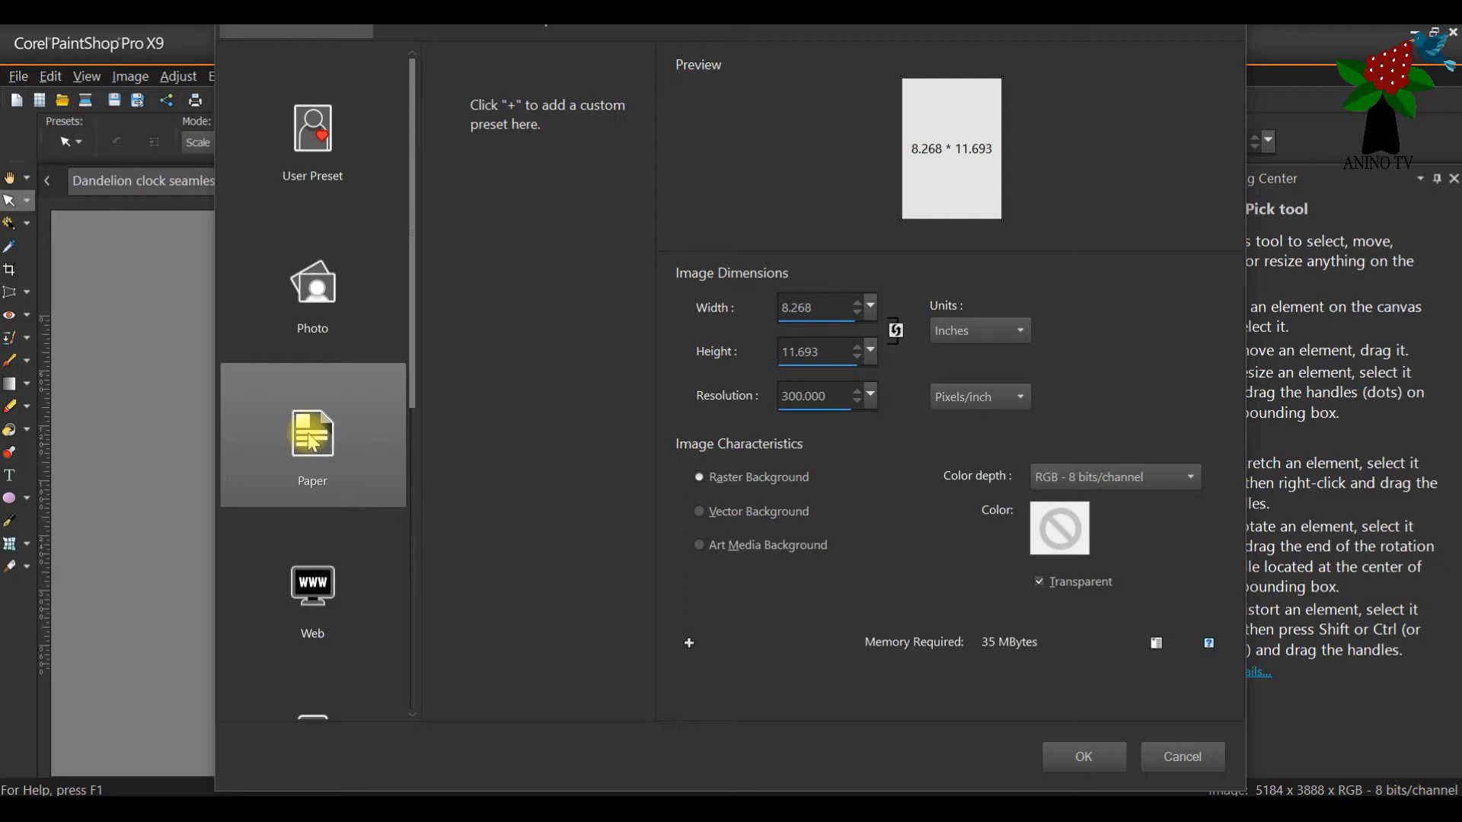
pyautogui.click(330, 410)
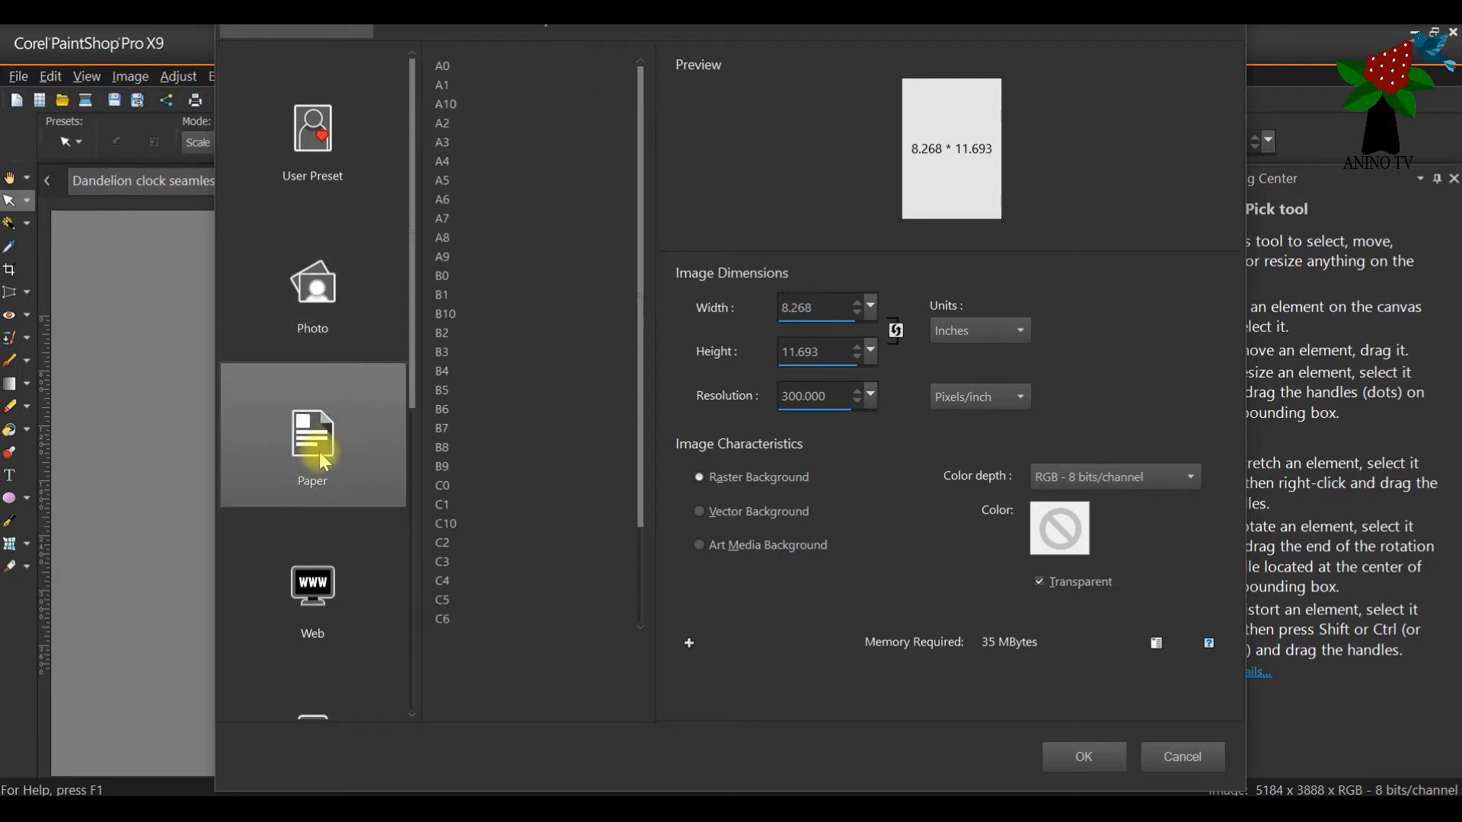
pyautogui.click(444, 184)
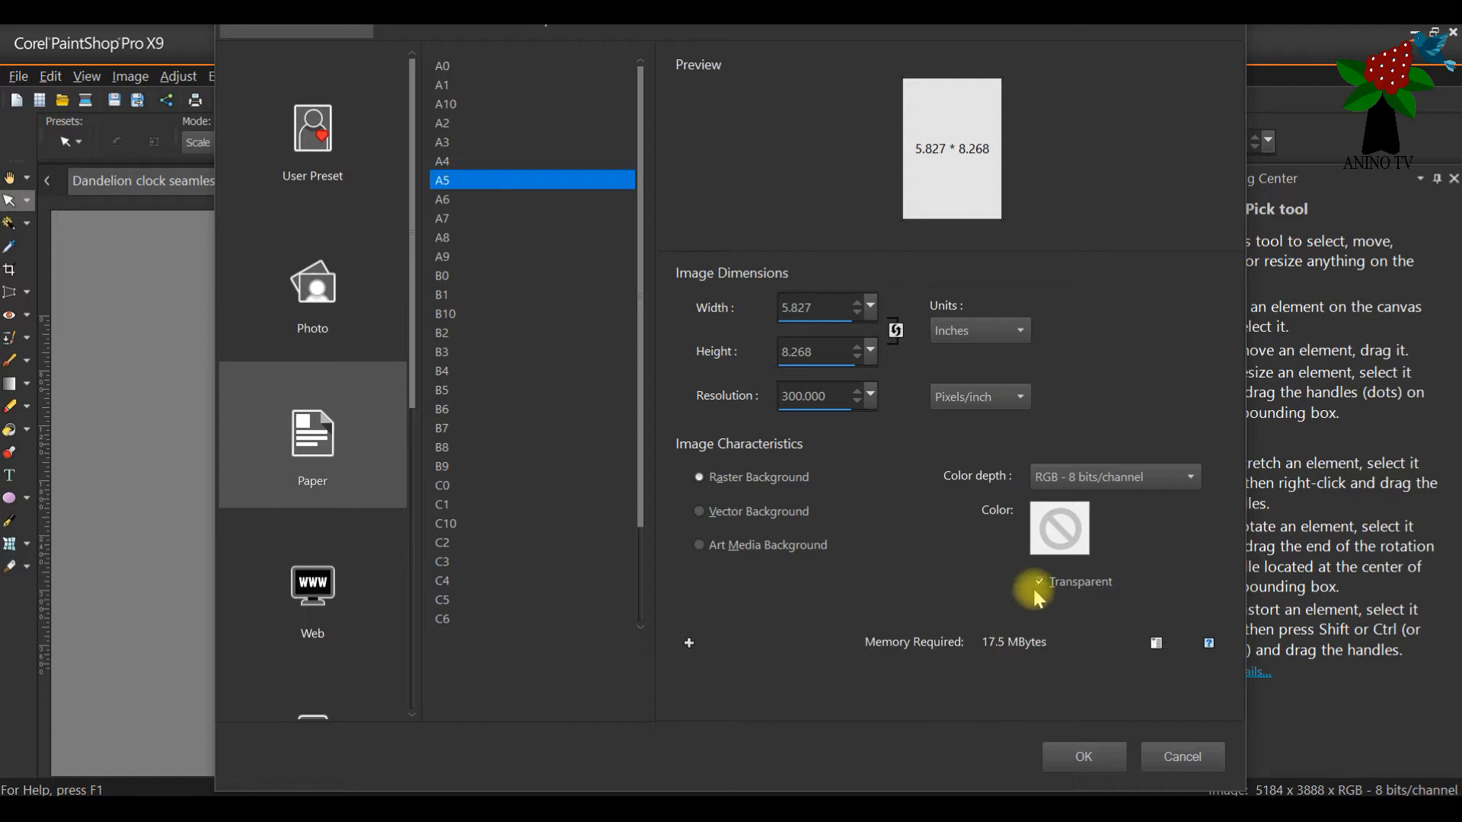
pyautogui.click(1085, 758)
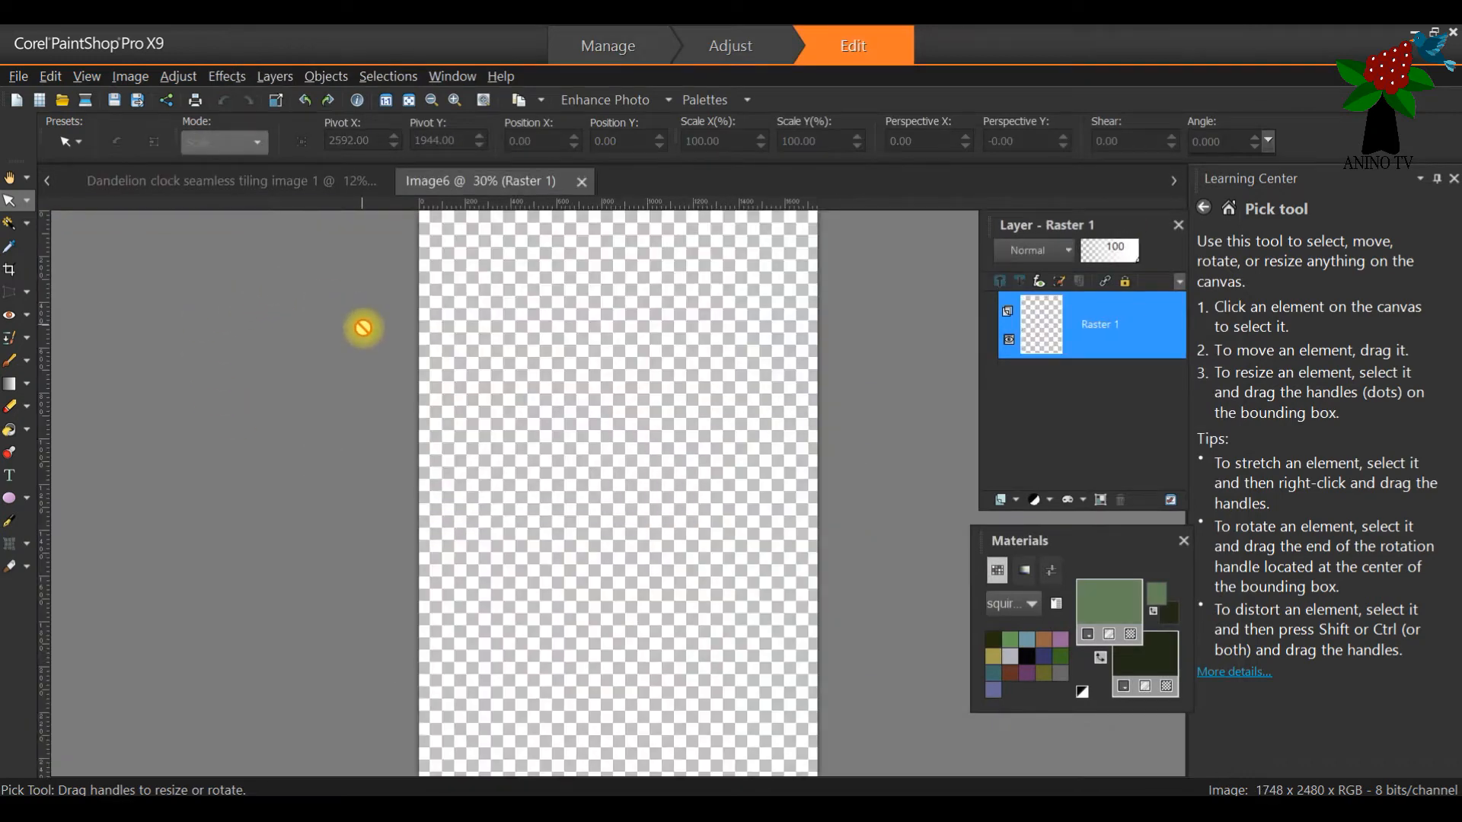
# Step: Rotate the new blank A5 image right into landscape orientation
pyautogui.scroll(-1, 623, 378)
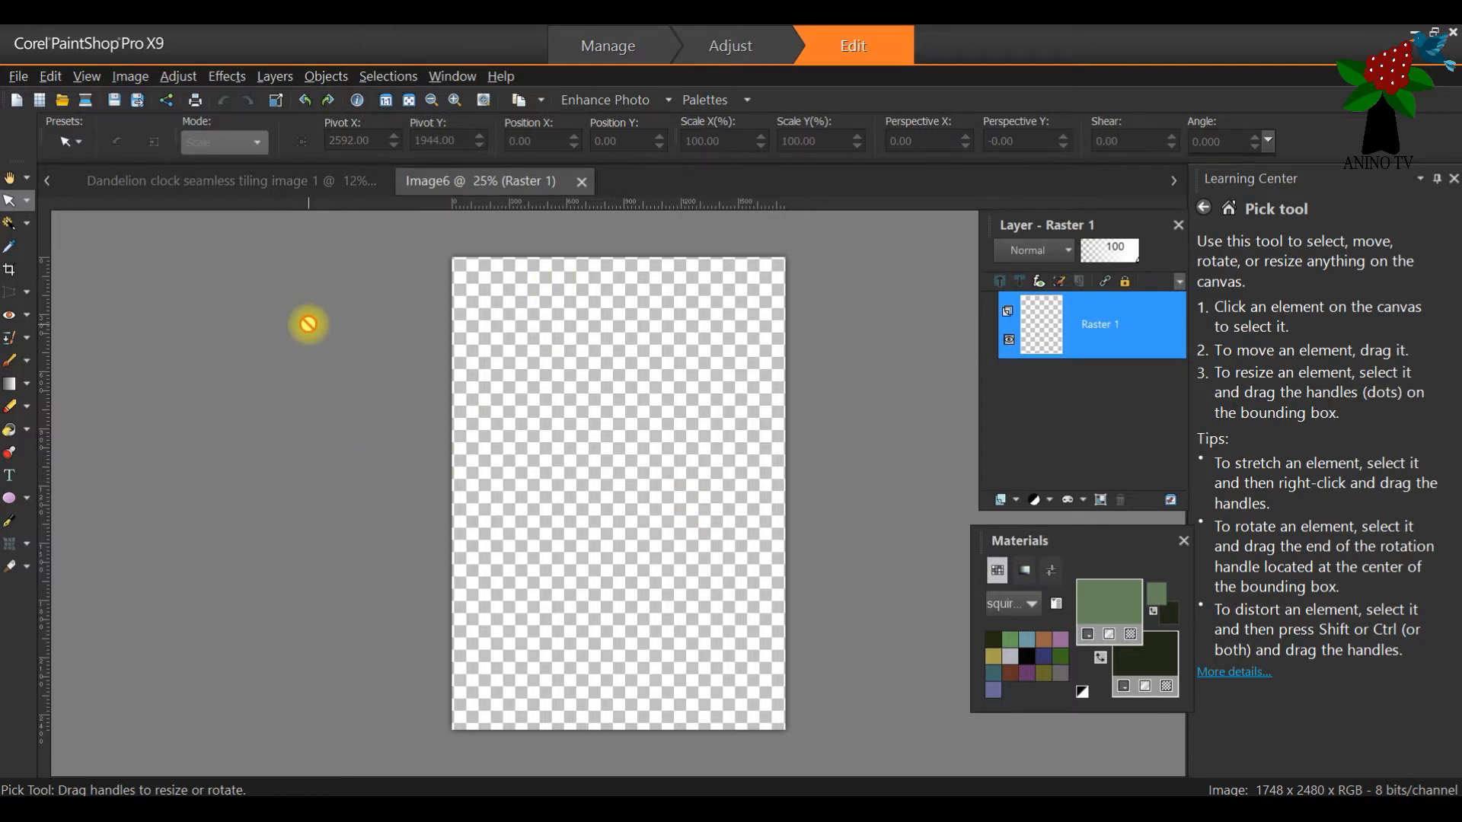
pyautogui.click(128, 76)
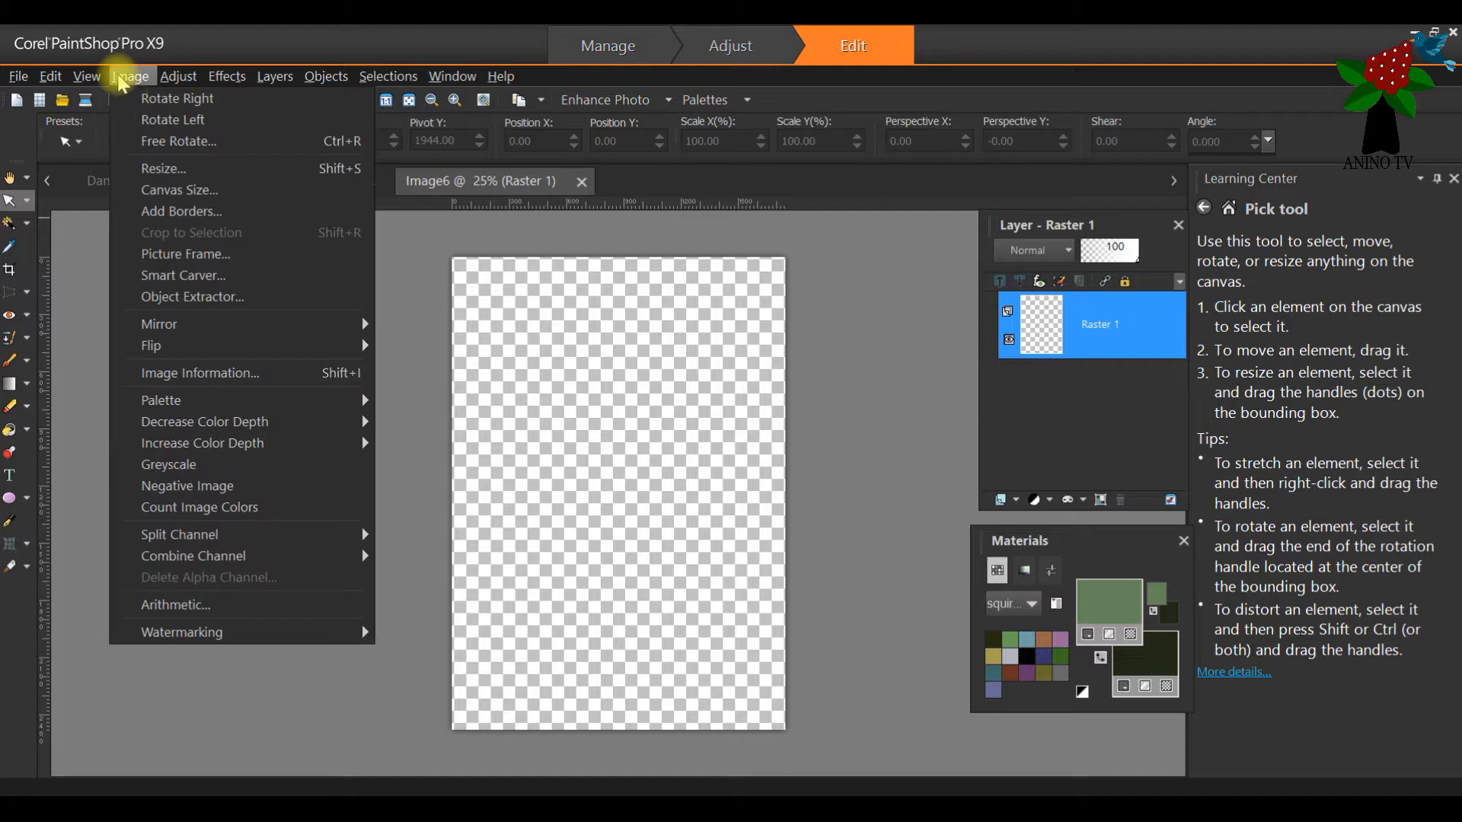
pyautogui.click(155, 105)
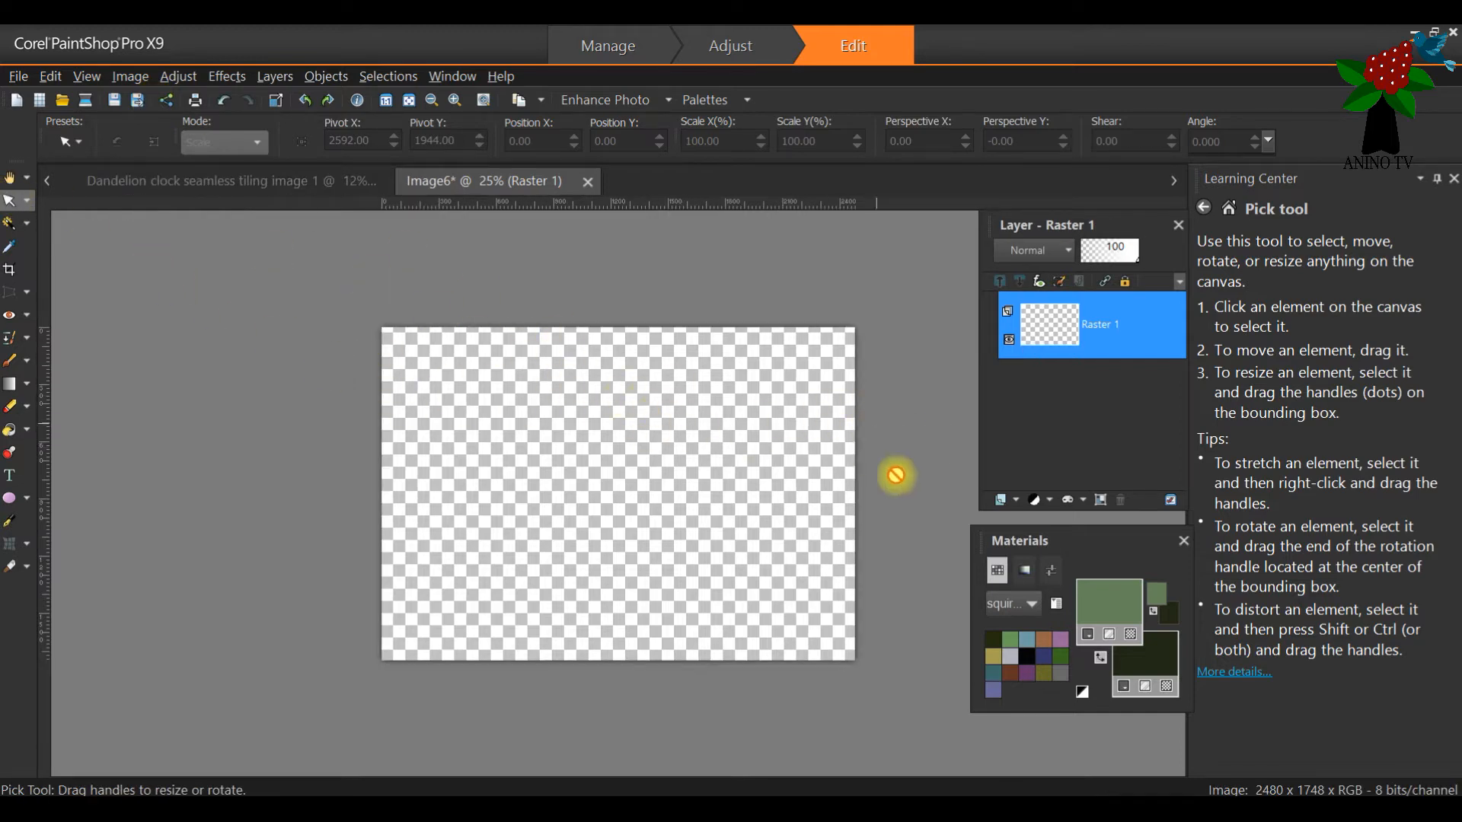
# Step: Change the foreground material to a pattern, using the open Dandelion clock seamless tiling image
pyautogui.click(1109, 606)
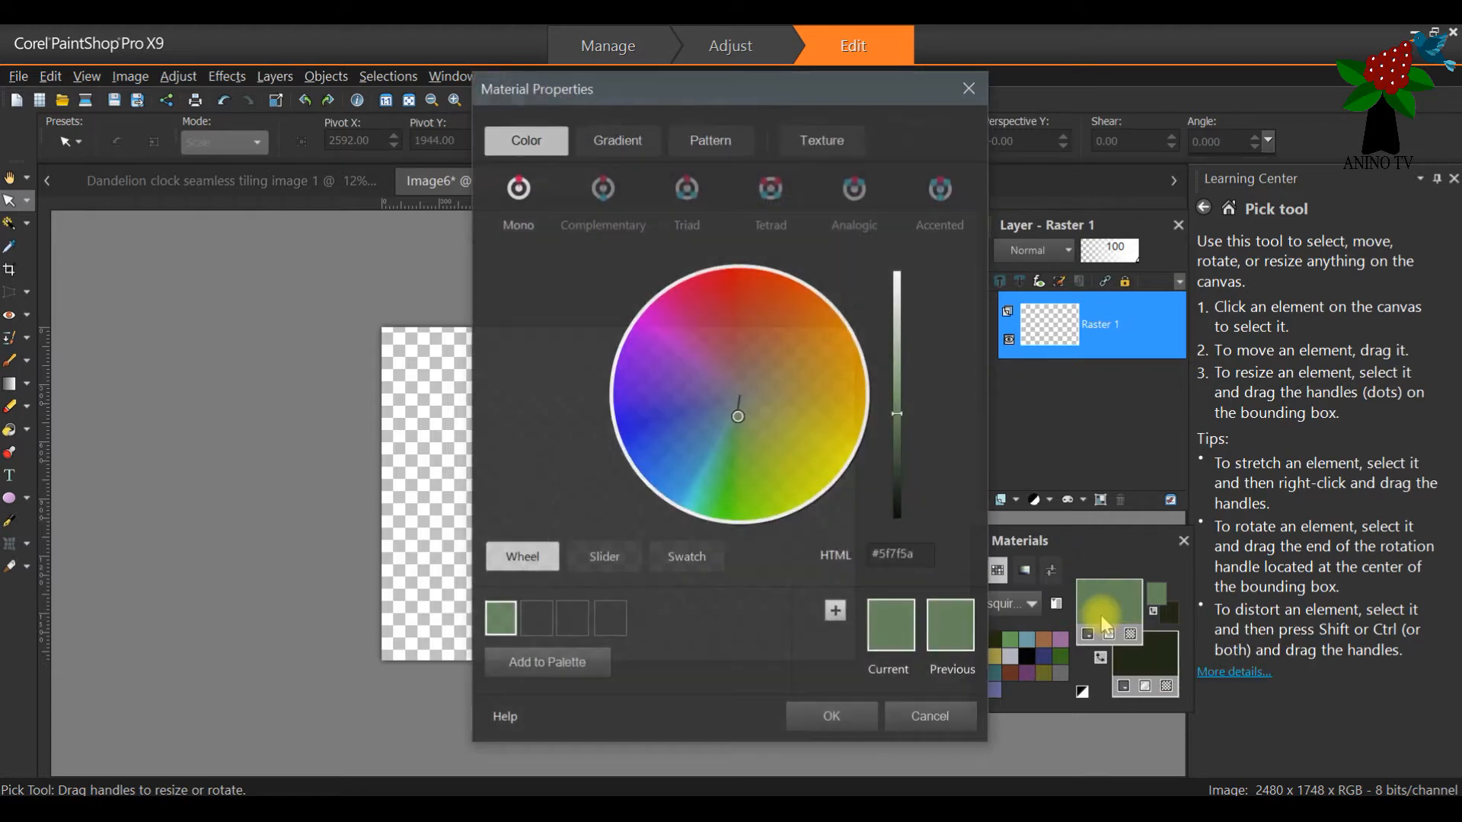
pyautogui.moveTo(709, 106); pyautogui.dragTo(915, 106)
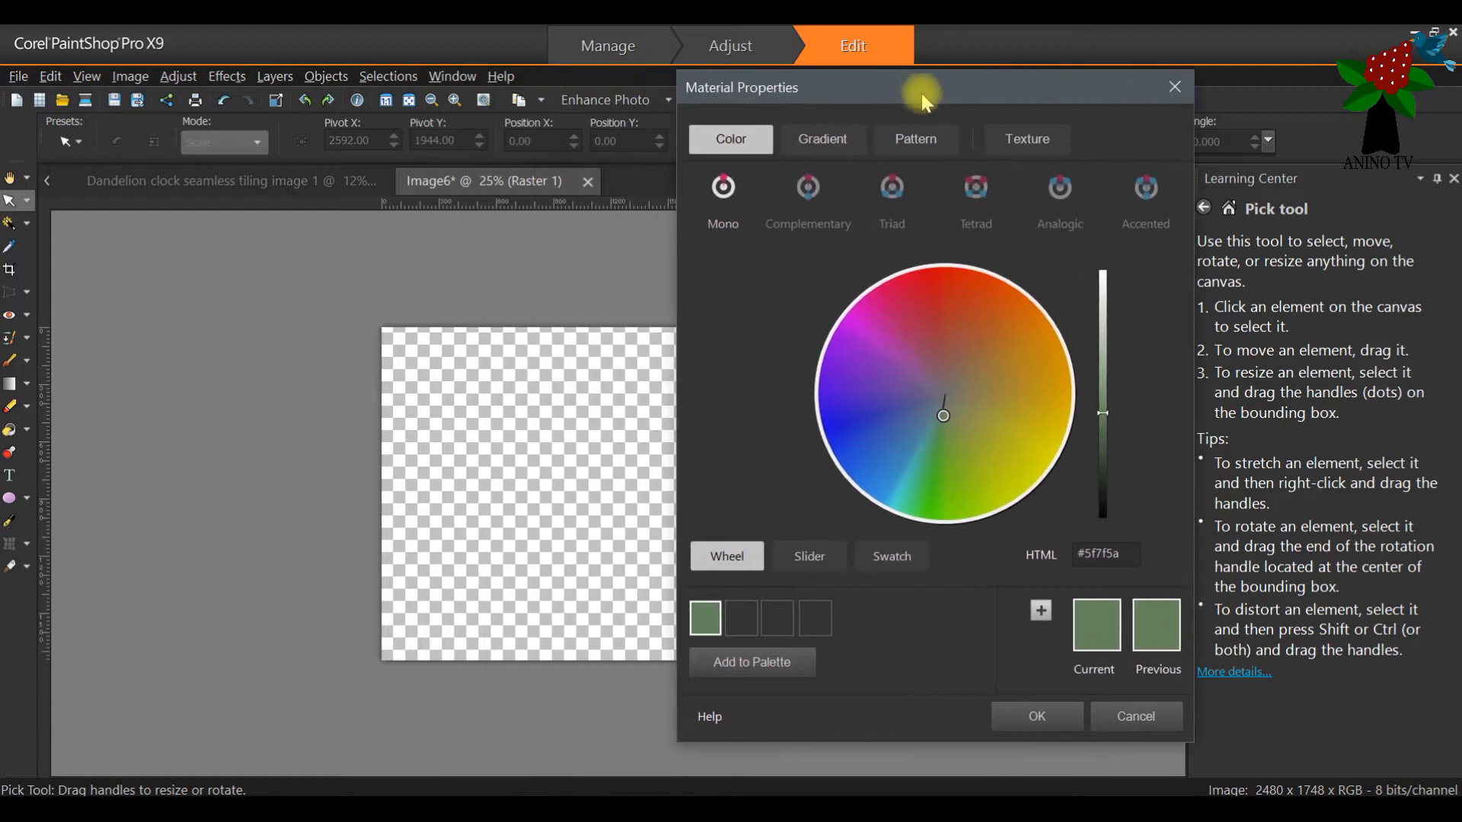
pyautogui.click(922, 140)
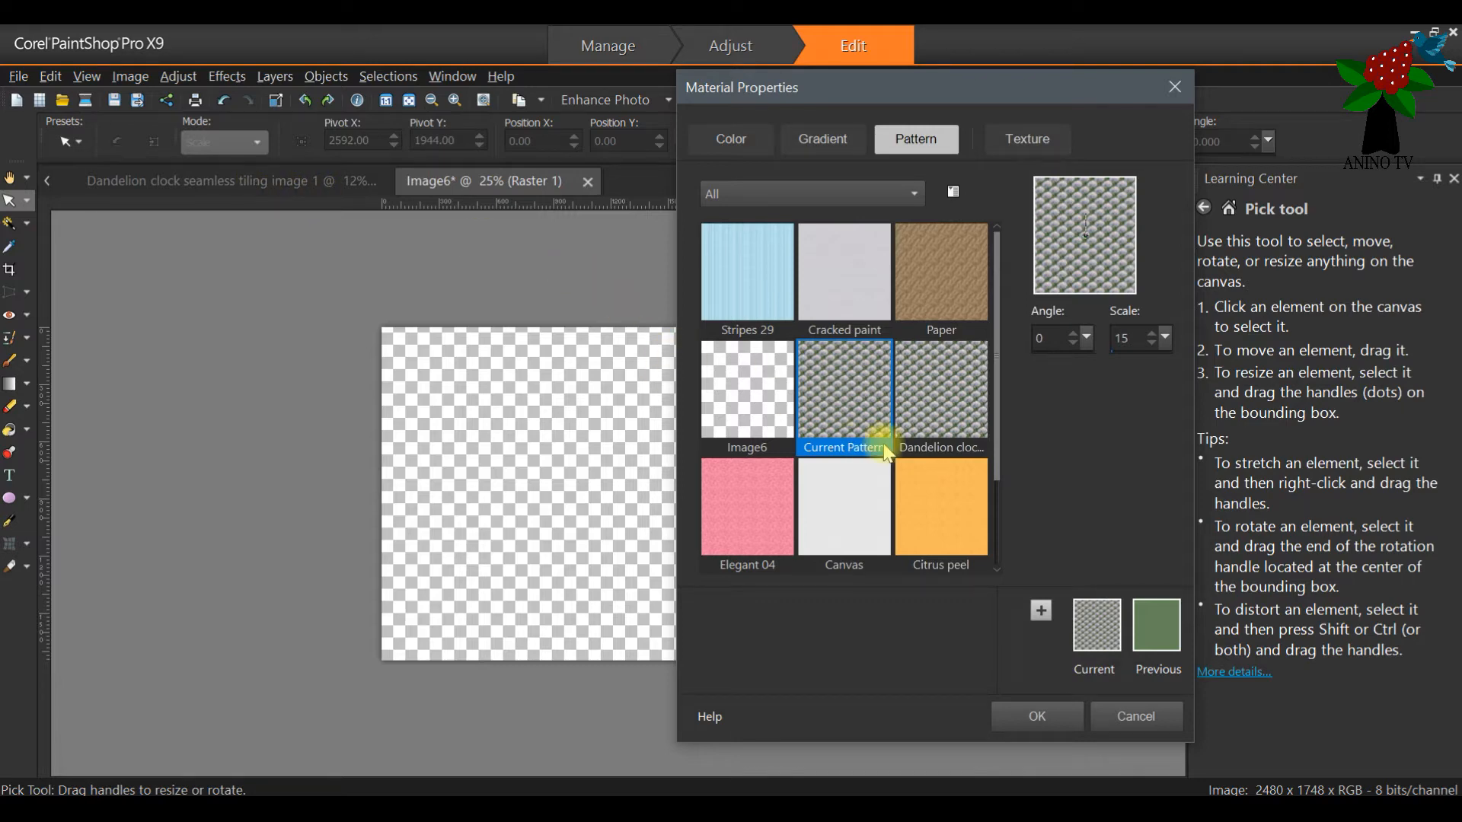
pyautogui.click(921, 428)
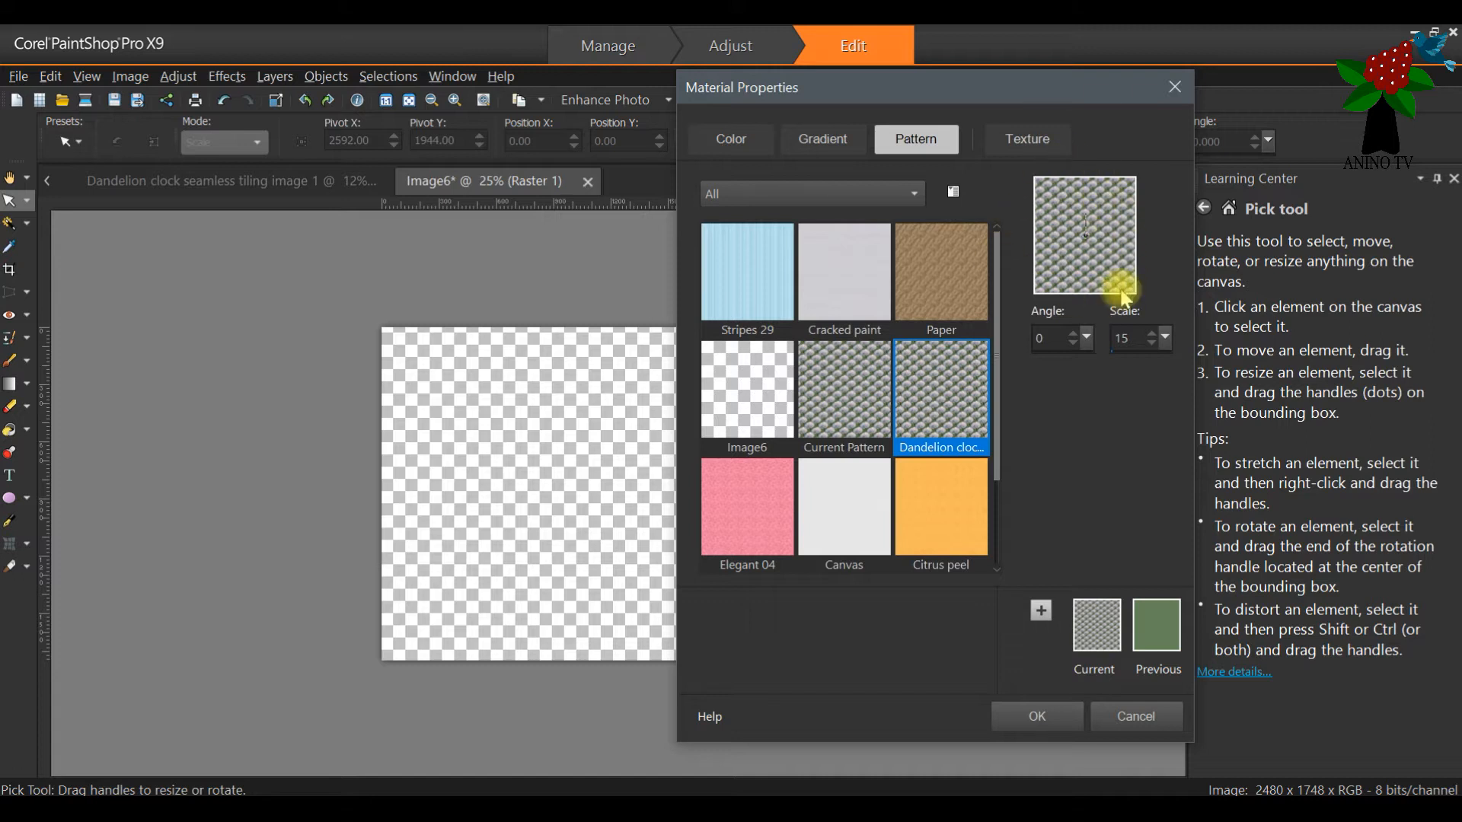
# Step: Try larger and smaller scales for the dandelion pattern, set the scale to 15 and accept the material
pyautogui.click(1153, 333)
pyautogui.click(1152, 334)
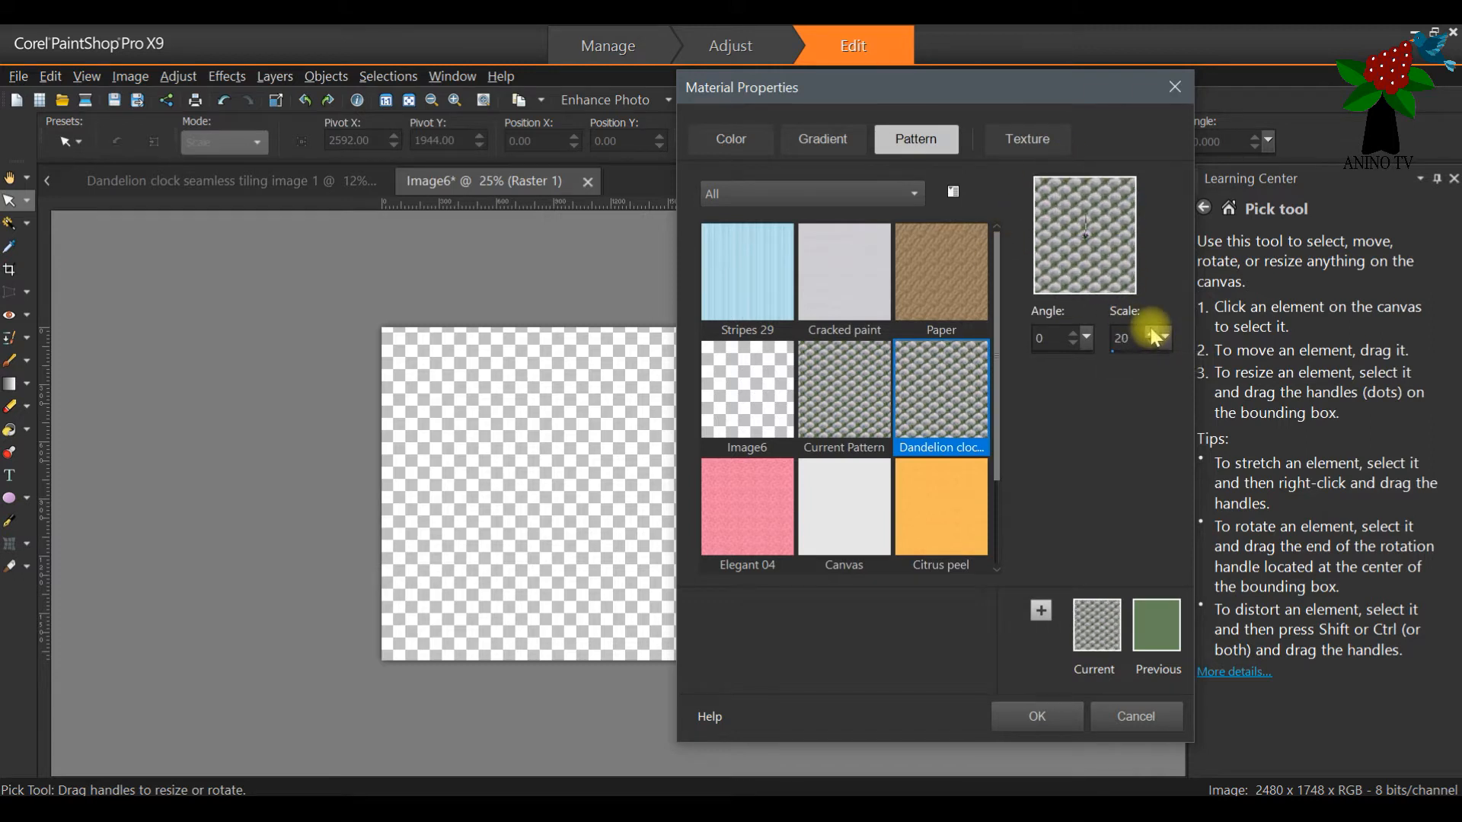
pyautogui.click(1153, 334)
pyautogui.click(1151, 344)
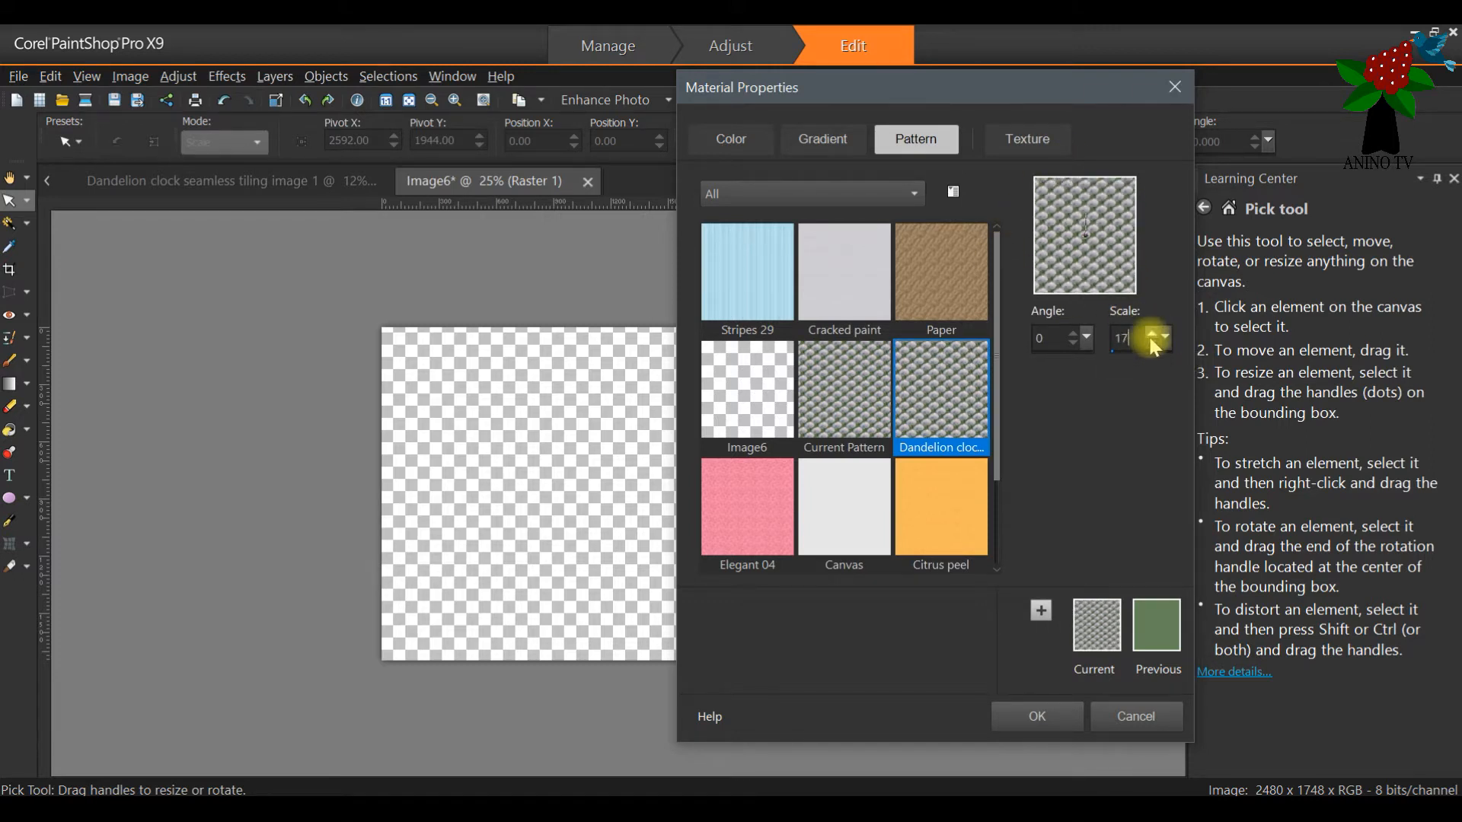
pyautogui.click(1150, 344)
pyautogui.click(1150, 343)
pyautogui.click(1150, 343)
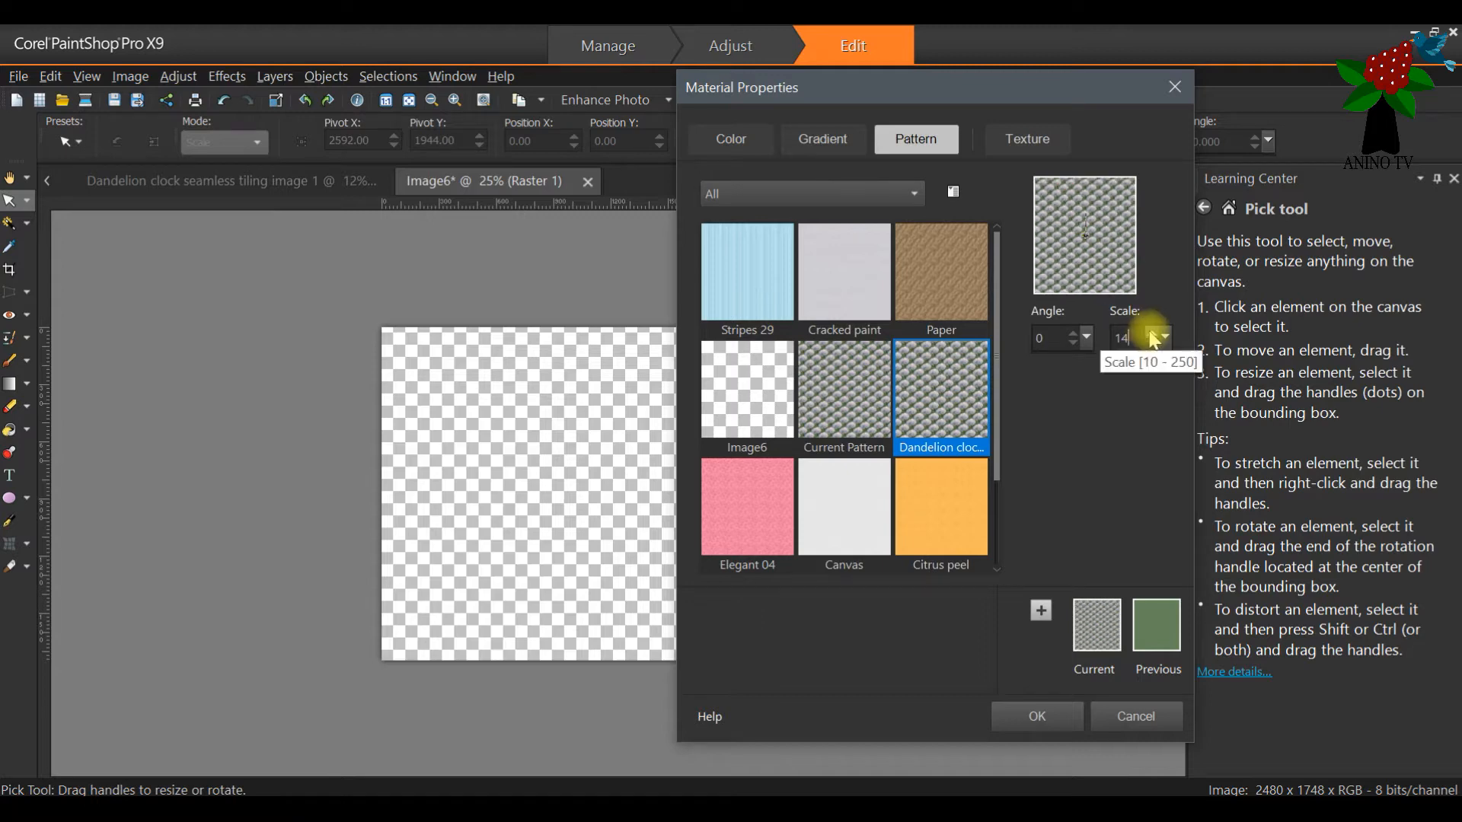
pyautogui.click(1152, 333)
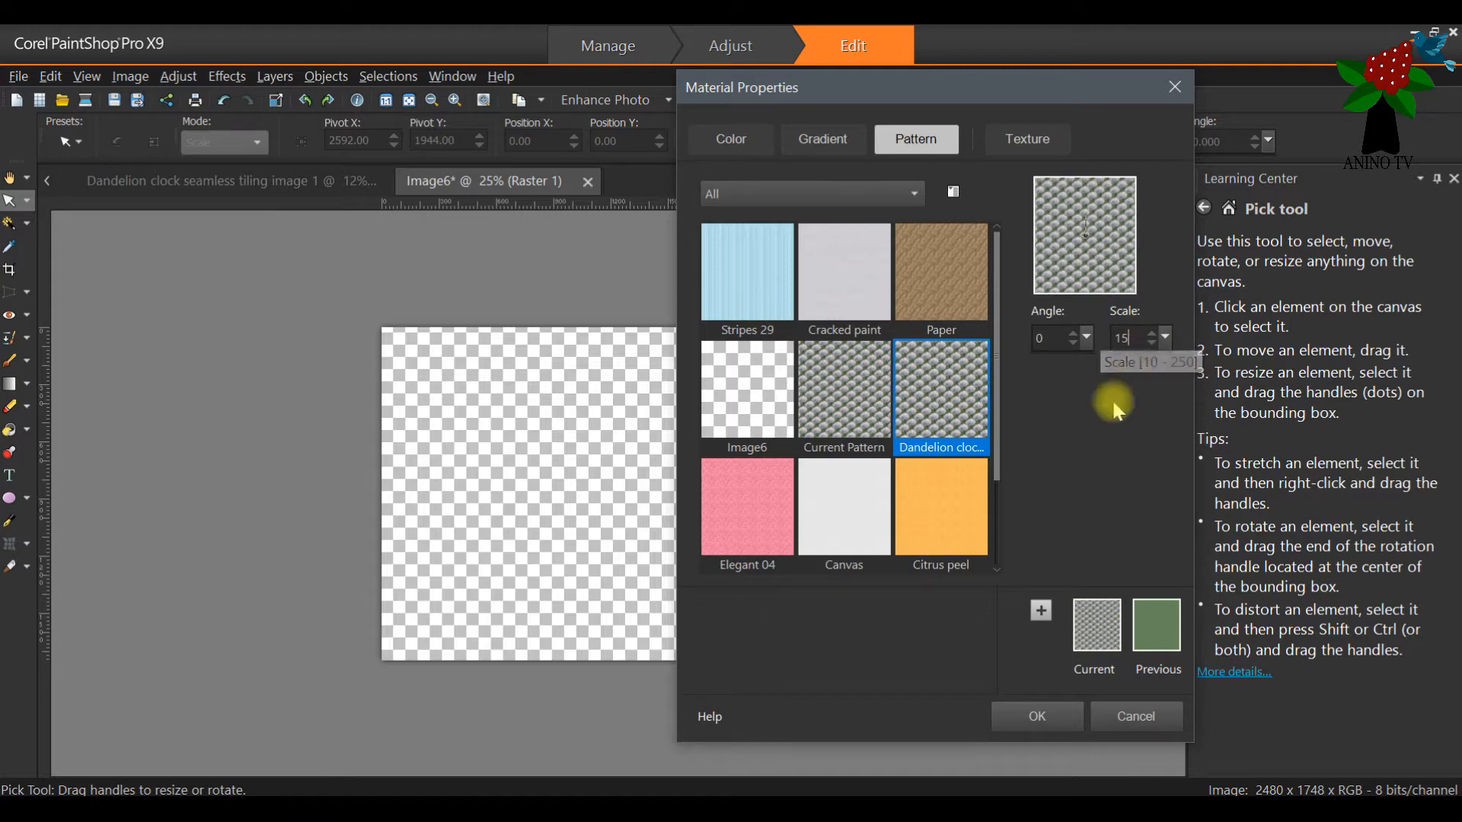
pyautogui.click(1043, 717)
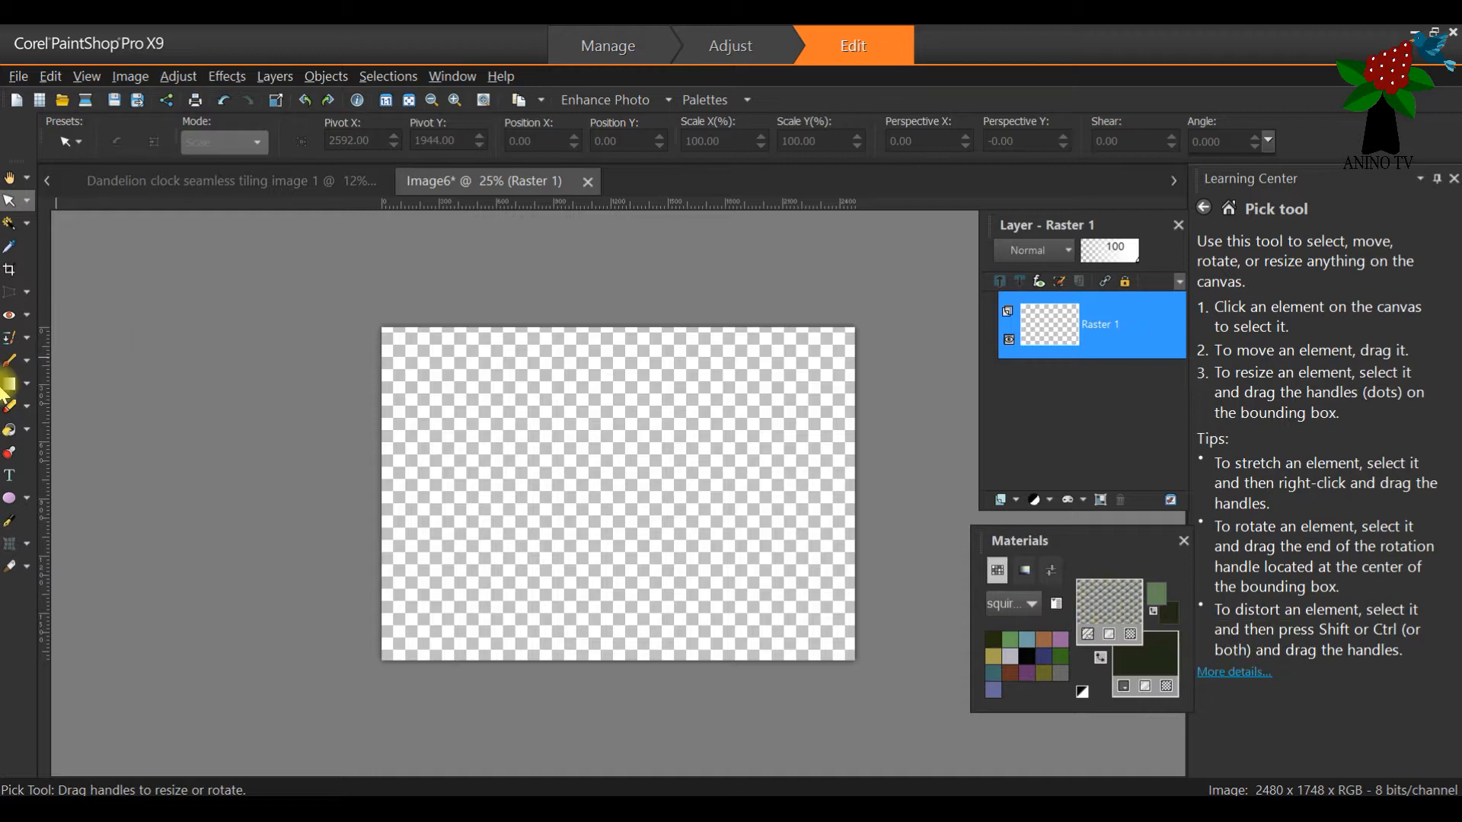
# Step: Flood fill the blank A5 landscape image with the dandelion pattern and return to the Pick tool
pyautogui.click(10, 429)
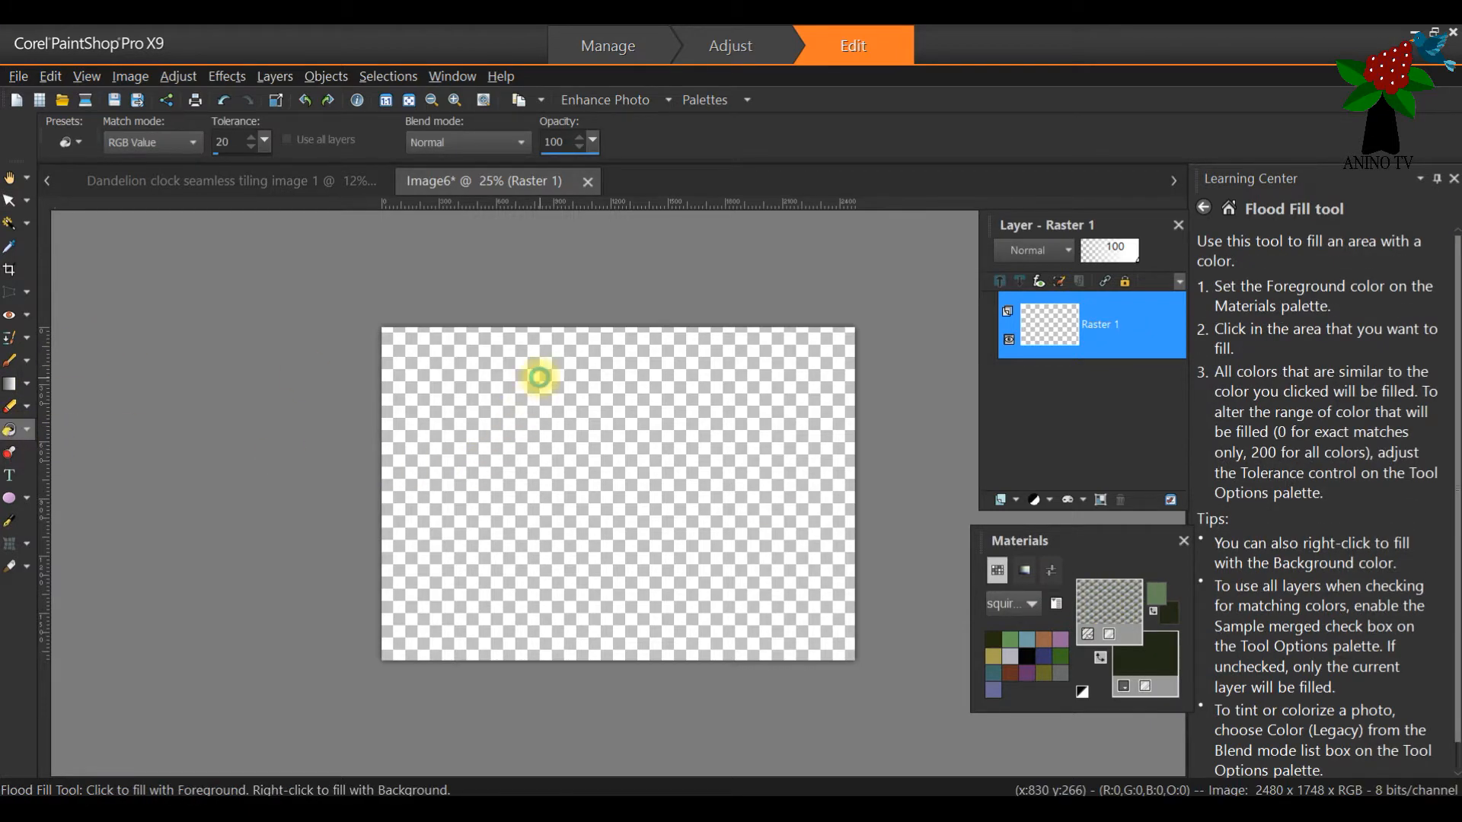
pyautogui.click(634, 399)
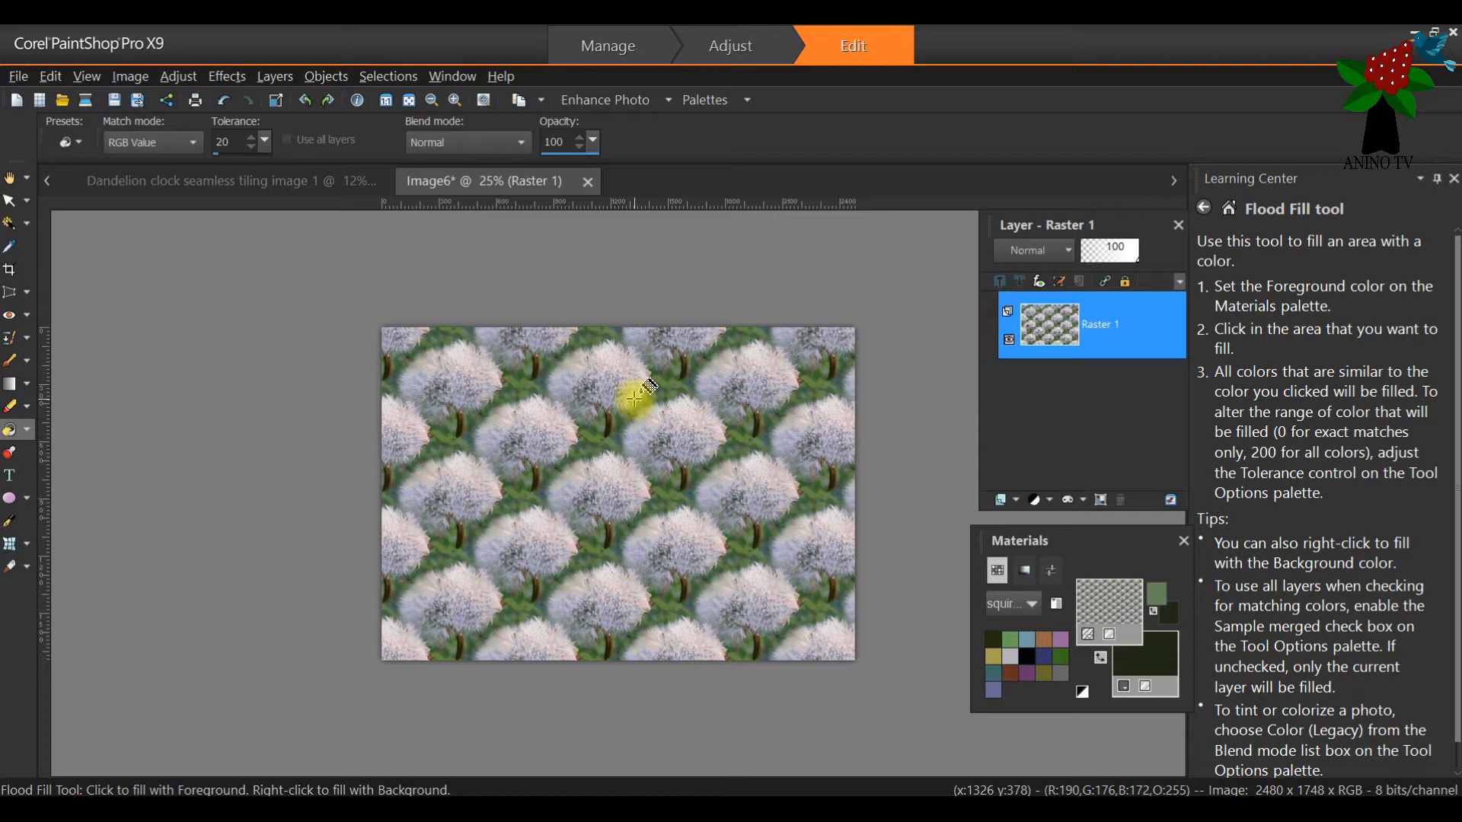
pyautogui.click(10, 203)
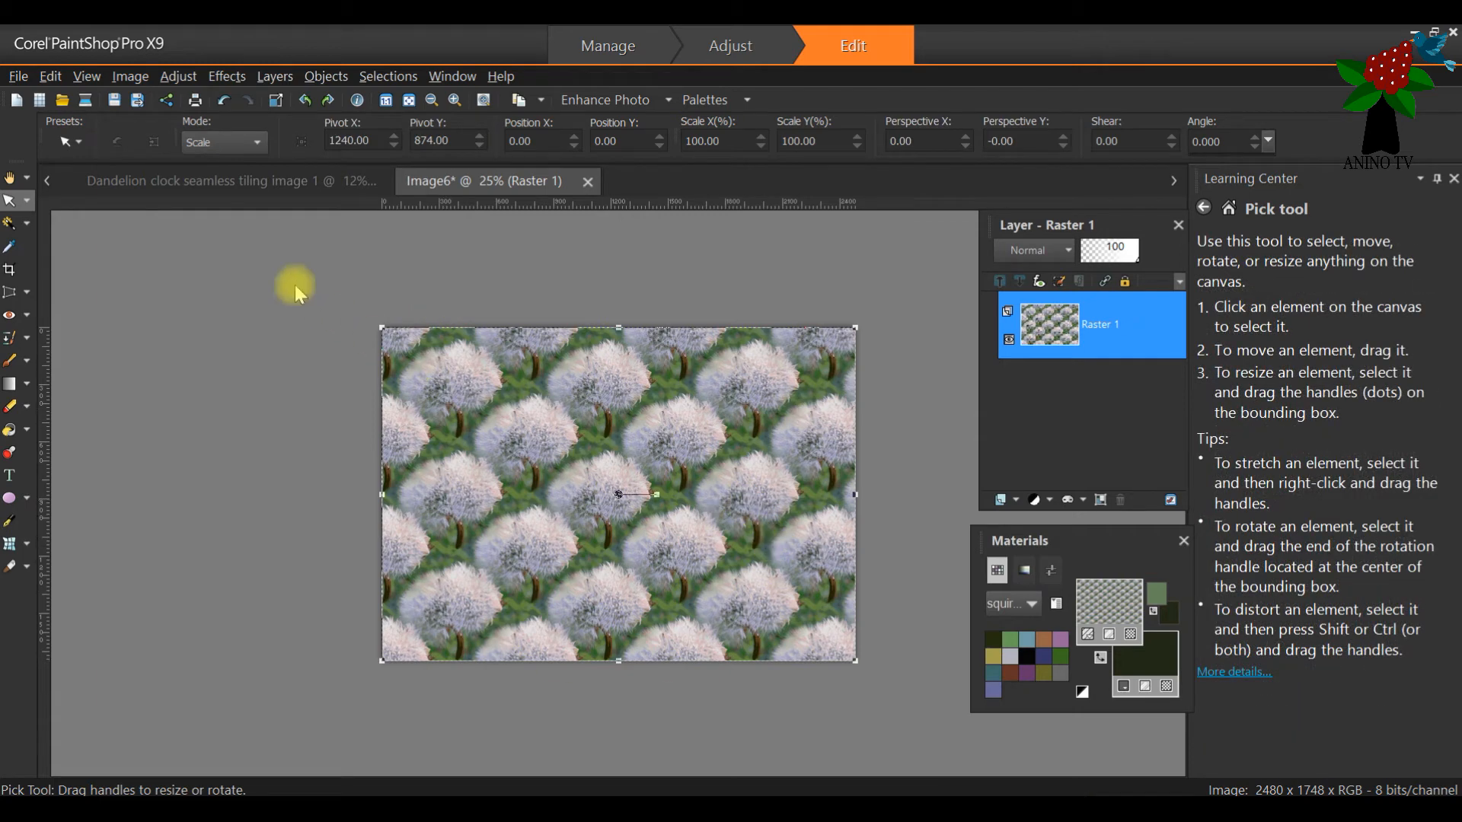
# Step: Create a new A4 paper image at 300 pixels/inch with a transparent raster background
pyautogui.click(18, 76)
pyautogui.click(44, 102)
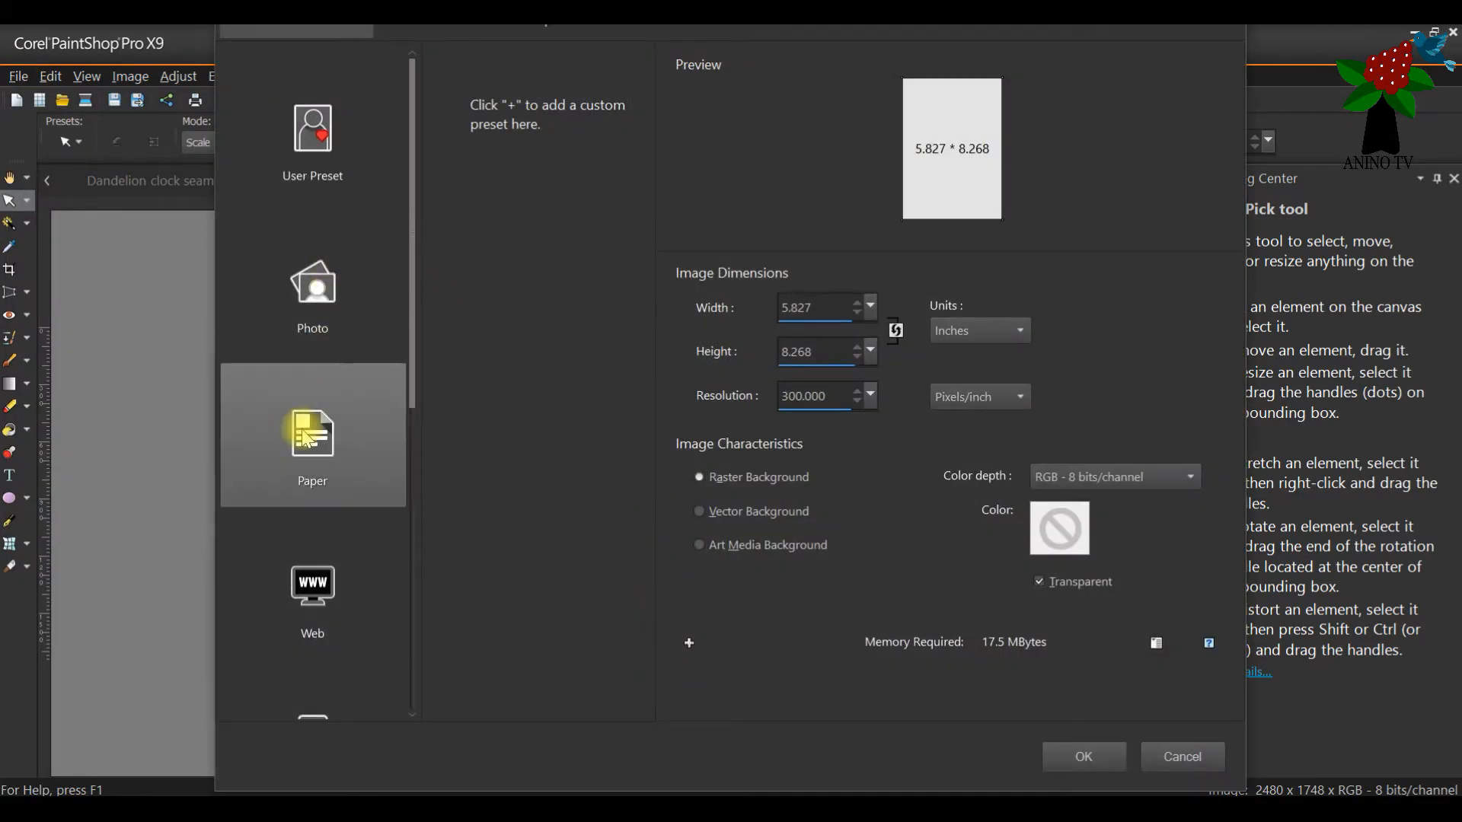
pyautogui.click(312, 434)
pyautogui.click(446, 160)
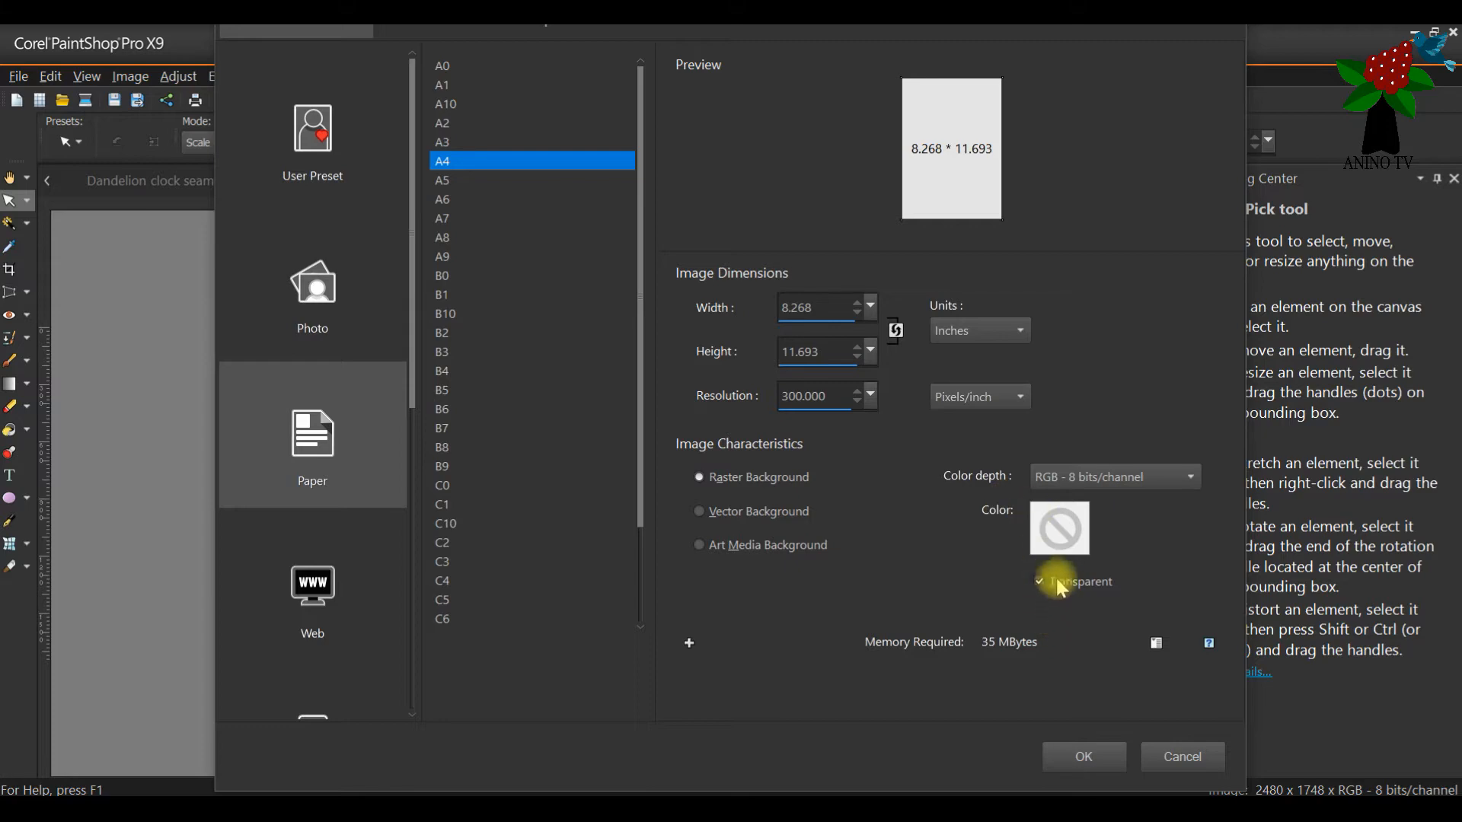
pyautogui.click(1084, 758)
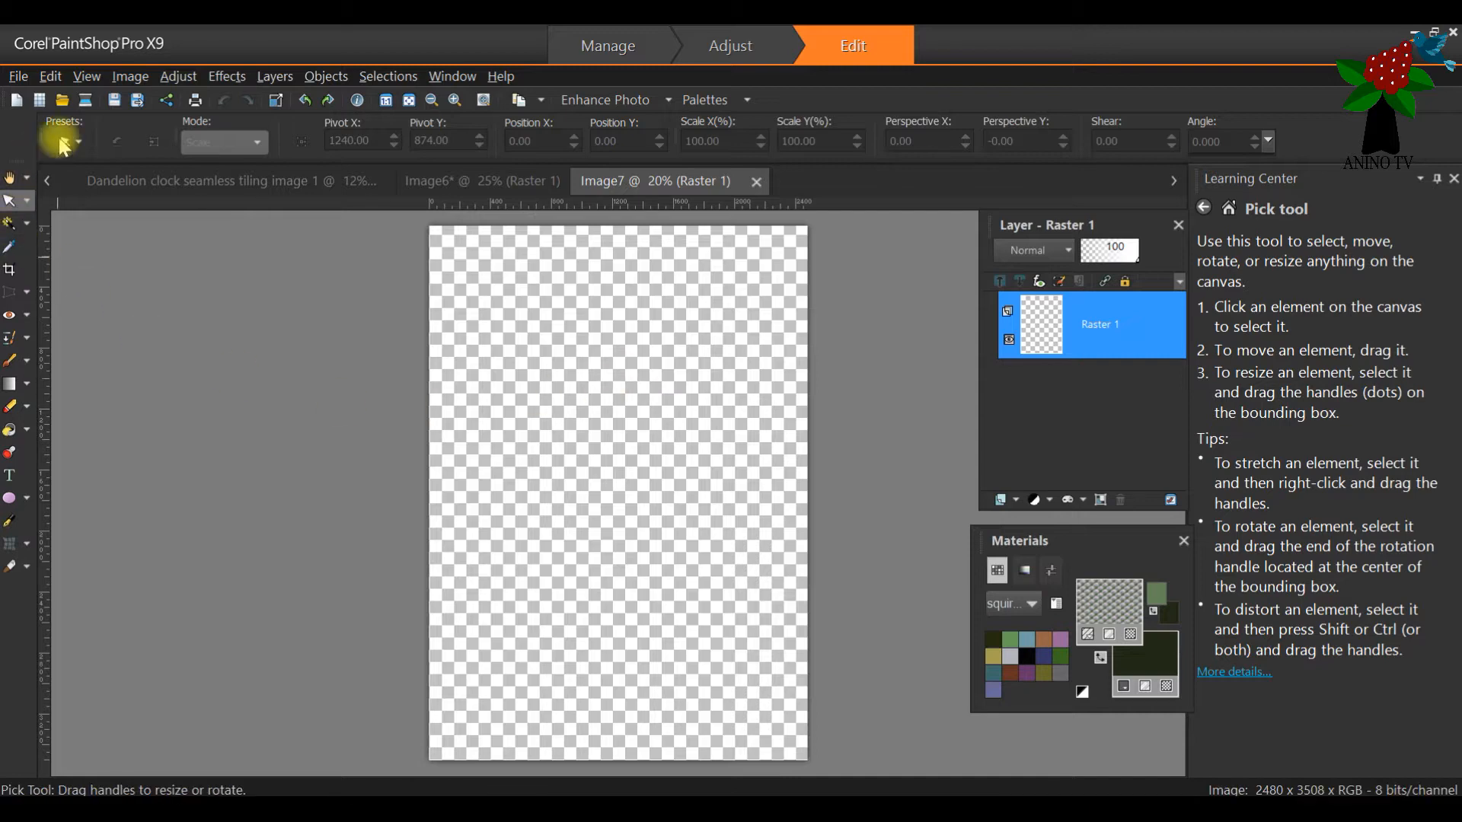
# Step: Copy the dandelion pattern from the A5 landscape image and paste it as a new layer in the A4 image
pyautogui.click(473, 181)
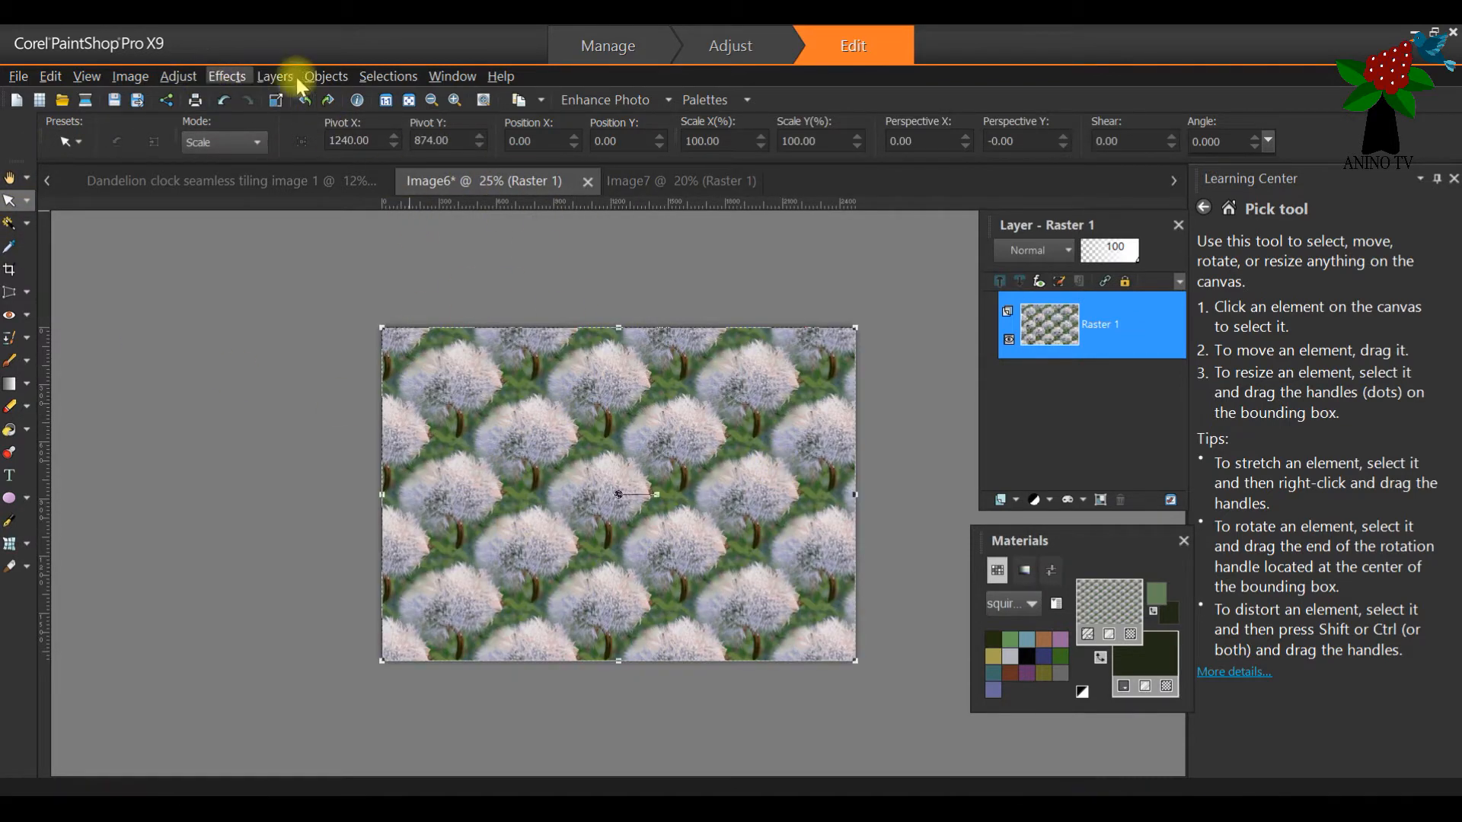
pyautogui.click(55, 76)
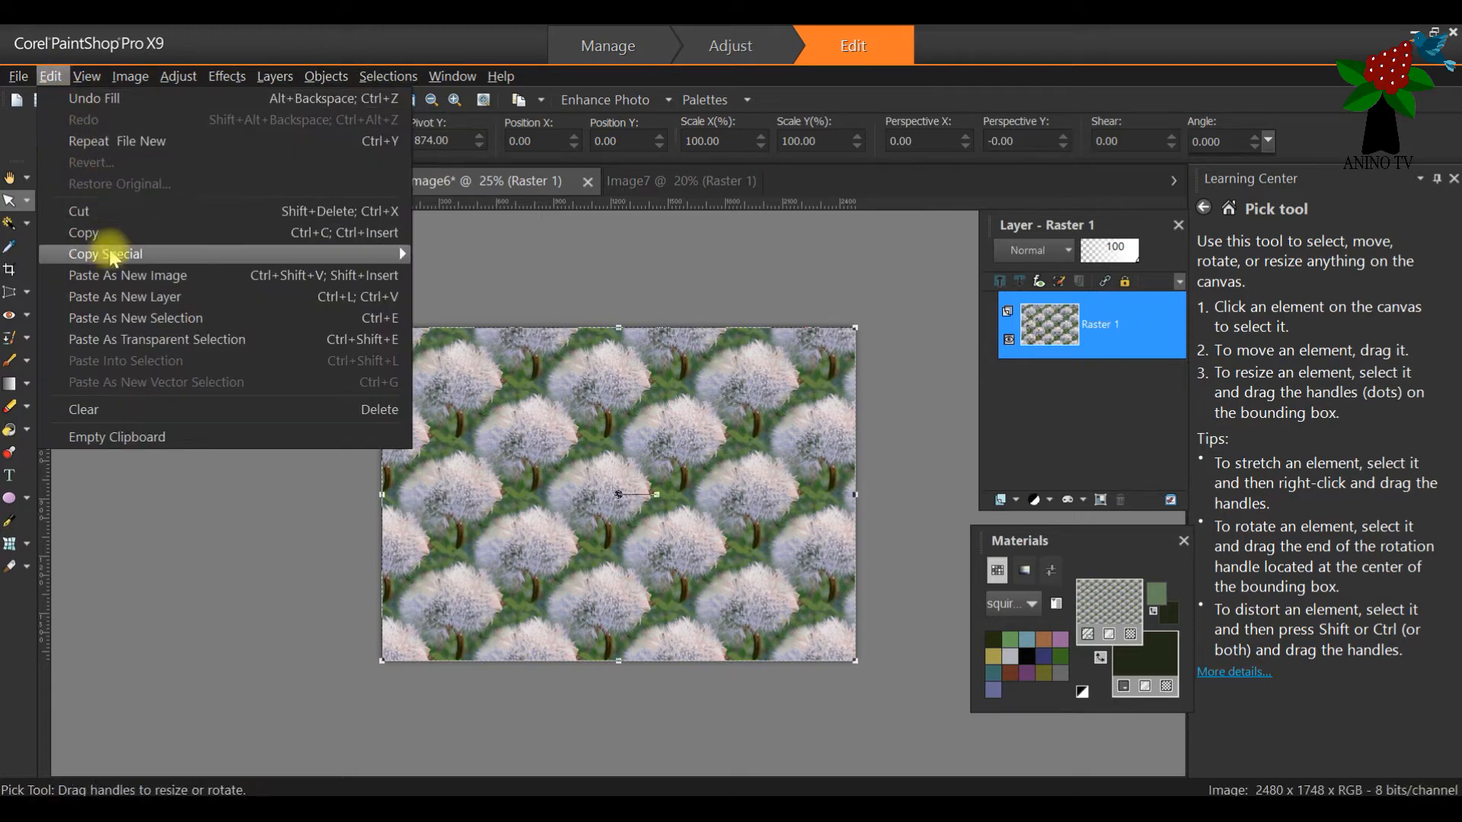
pyautogui.click(80, 232)
pyautogui.click(694, 185)
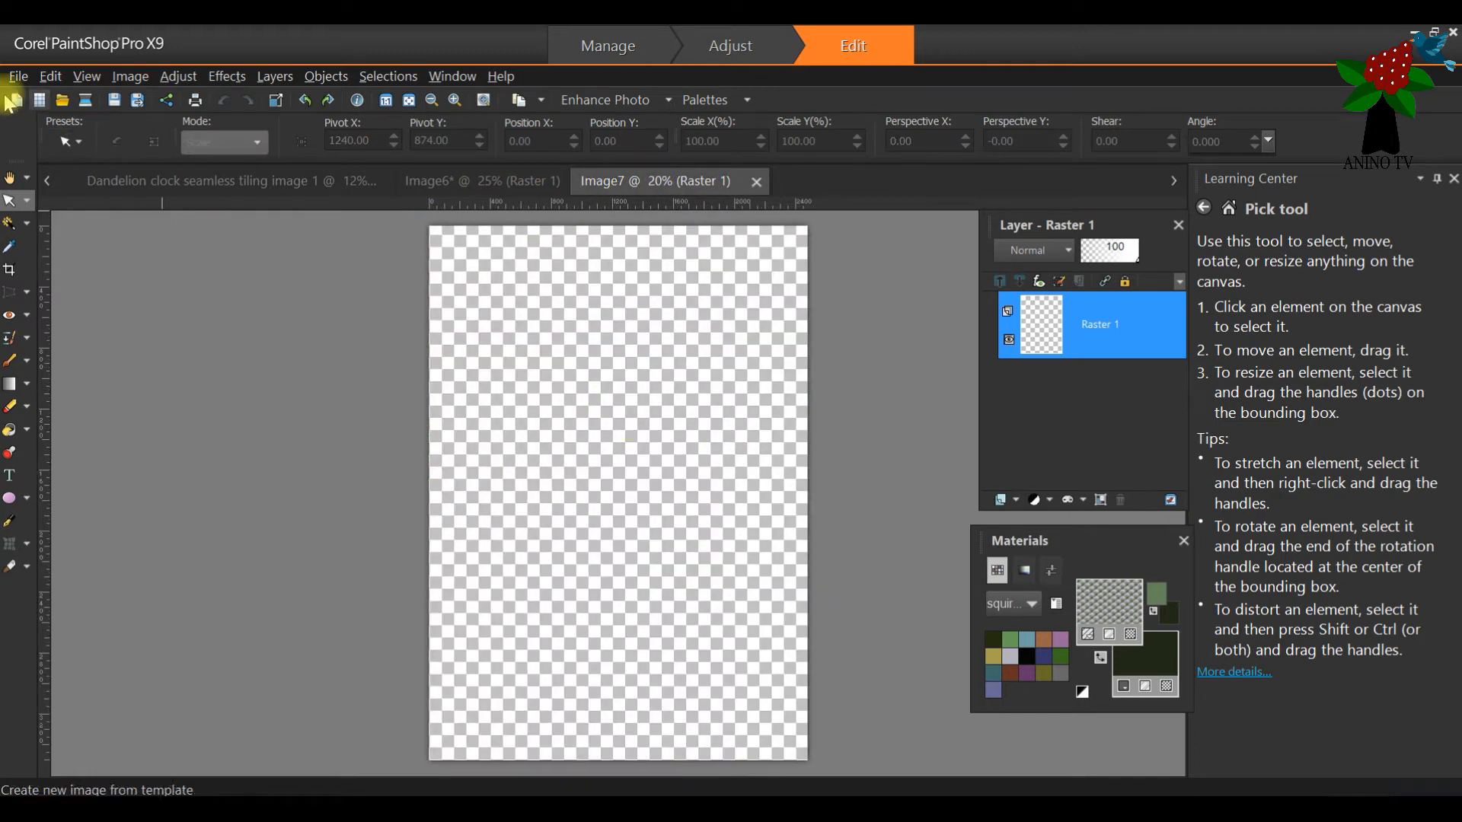
pyautogui.click(17, 76)
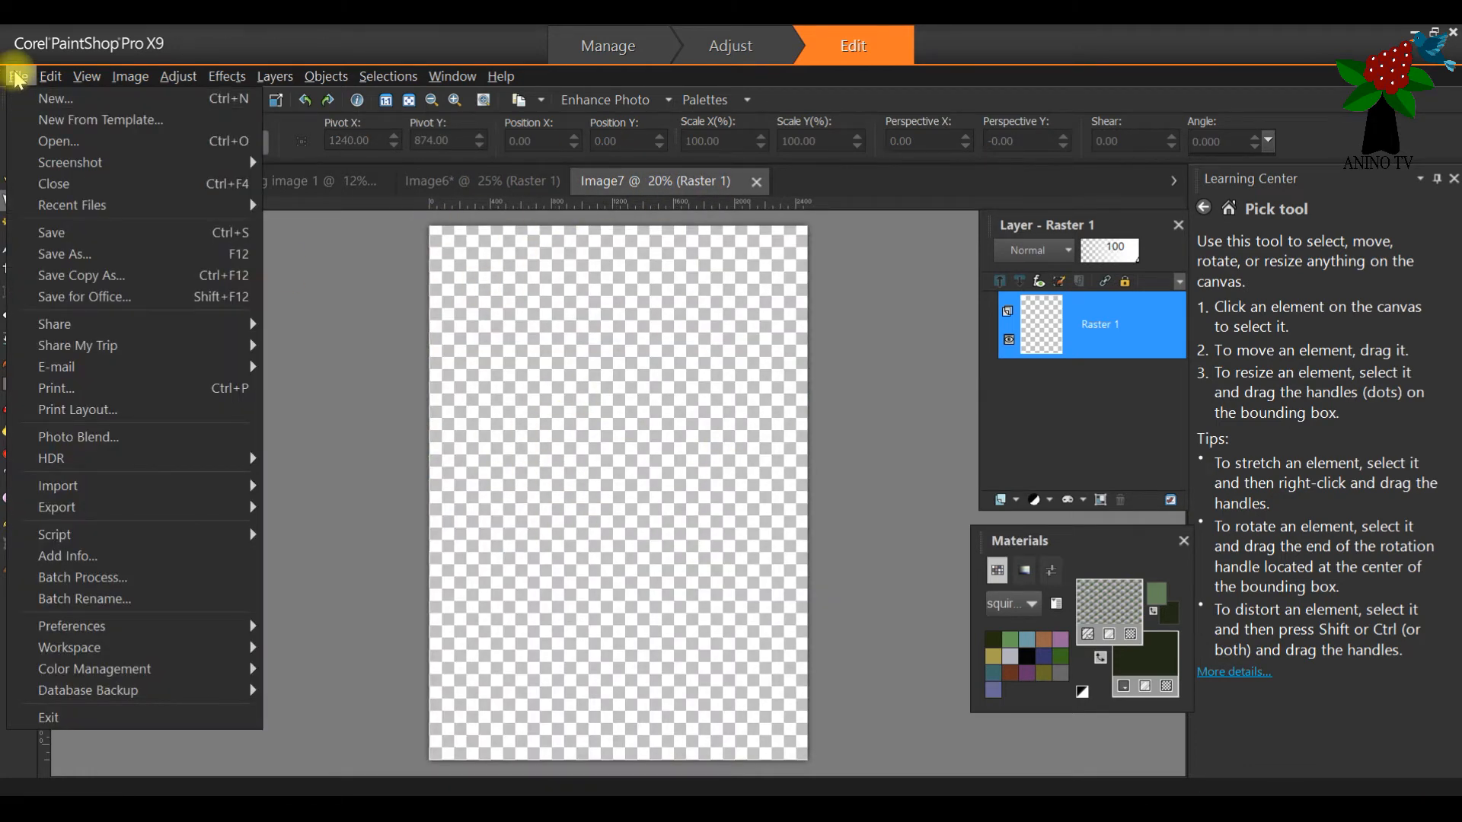
pyautogui.moveTo(51, 76)
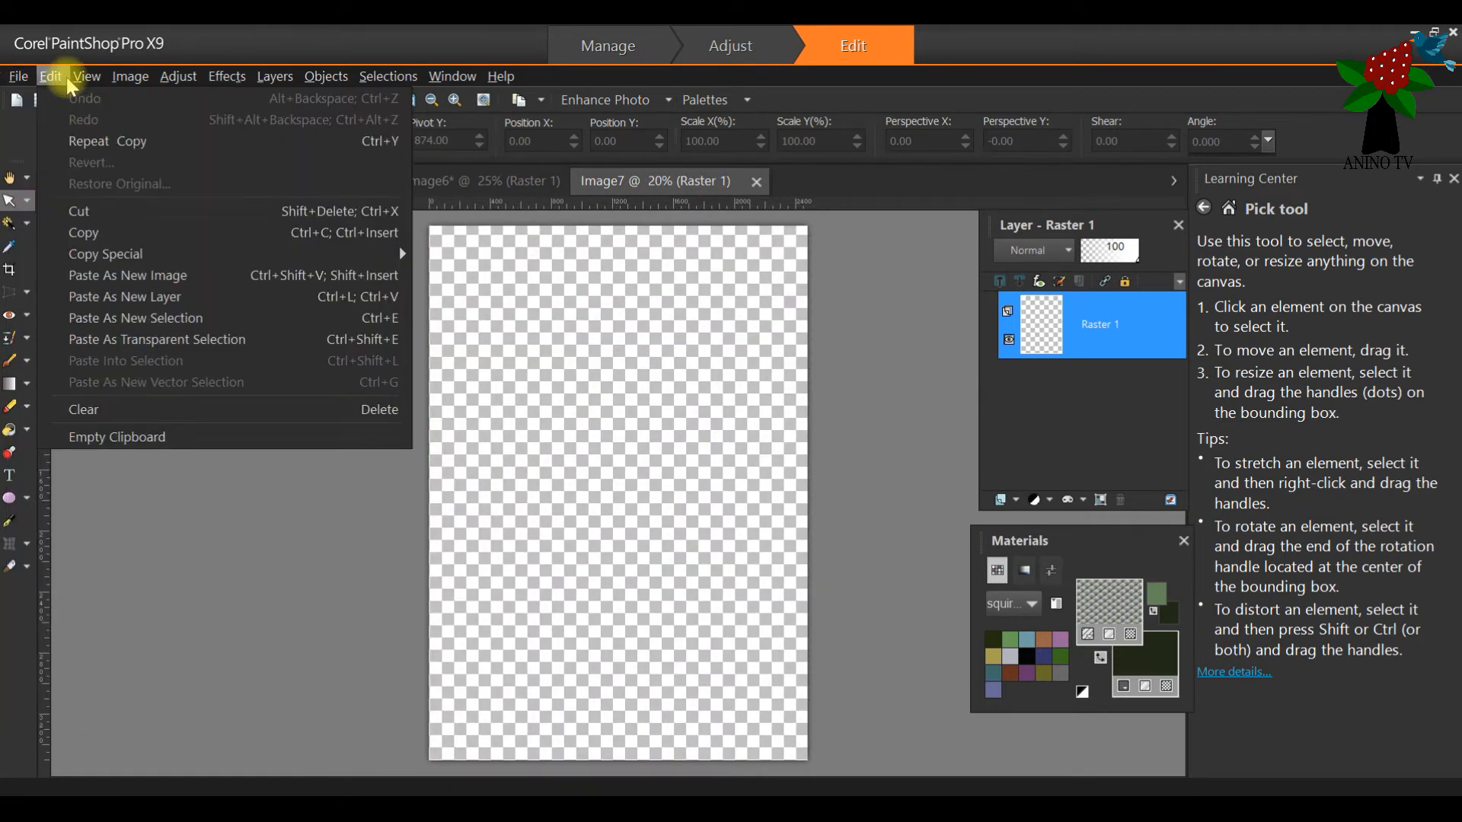
pyautogui.click(113, 297)
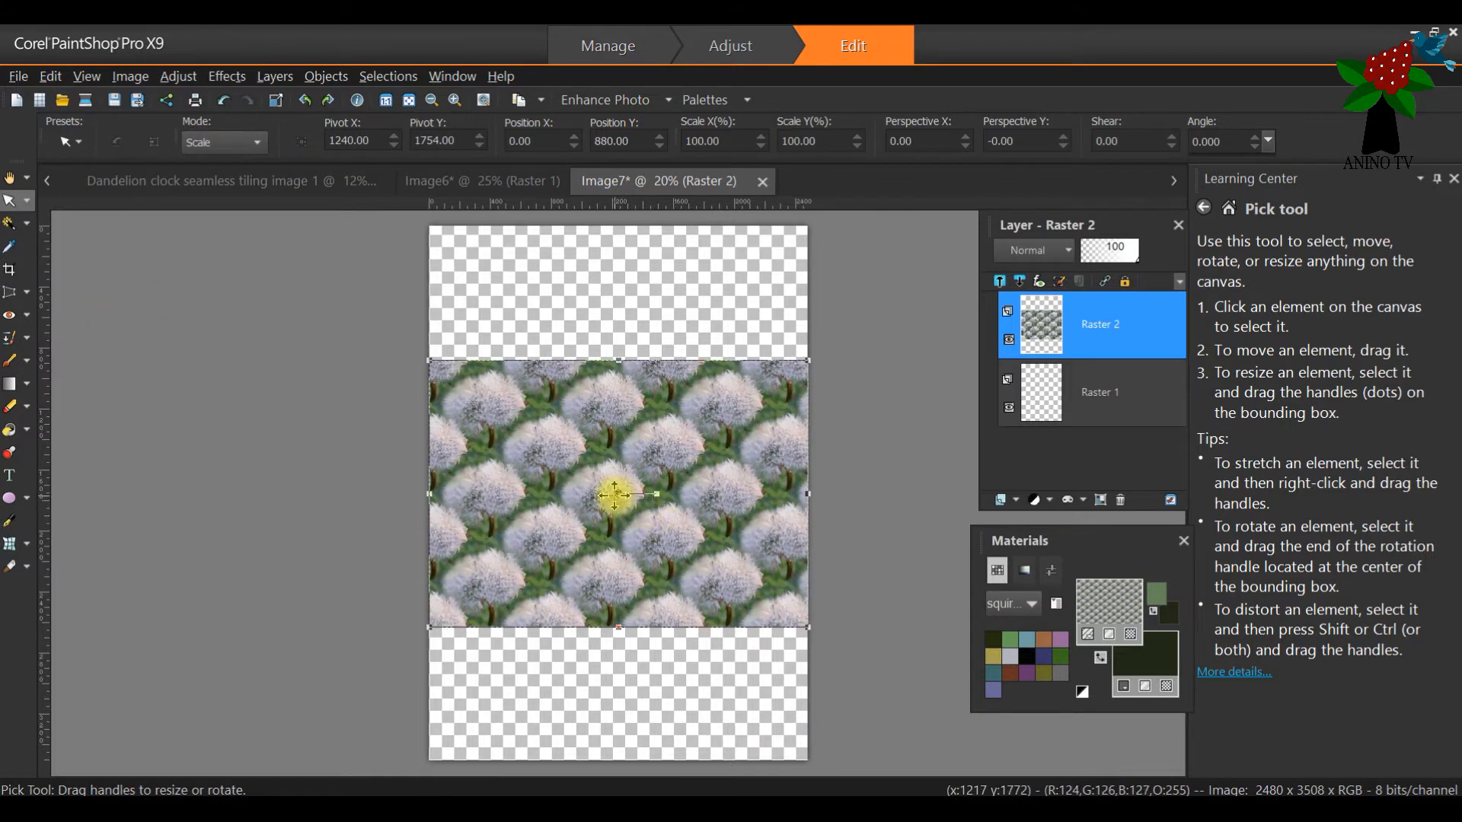
# Step: Move the pasted dandelion layer down over the lower half of the A4 page and nudge it 5 pixels right
pyautogui.moveTo(621, 494); pyautogui.dragTo(620, 627)
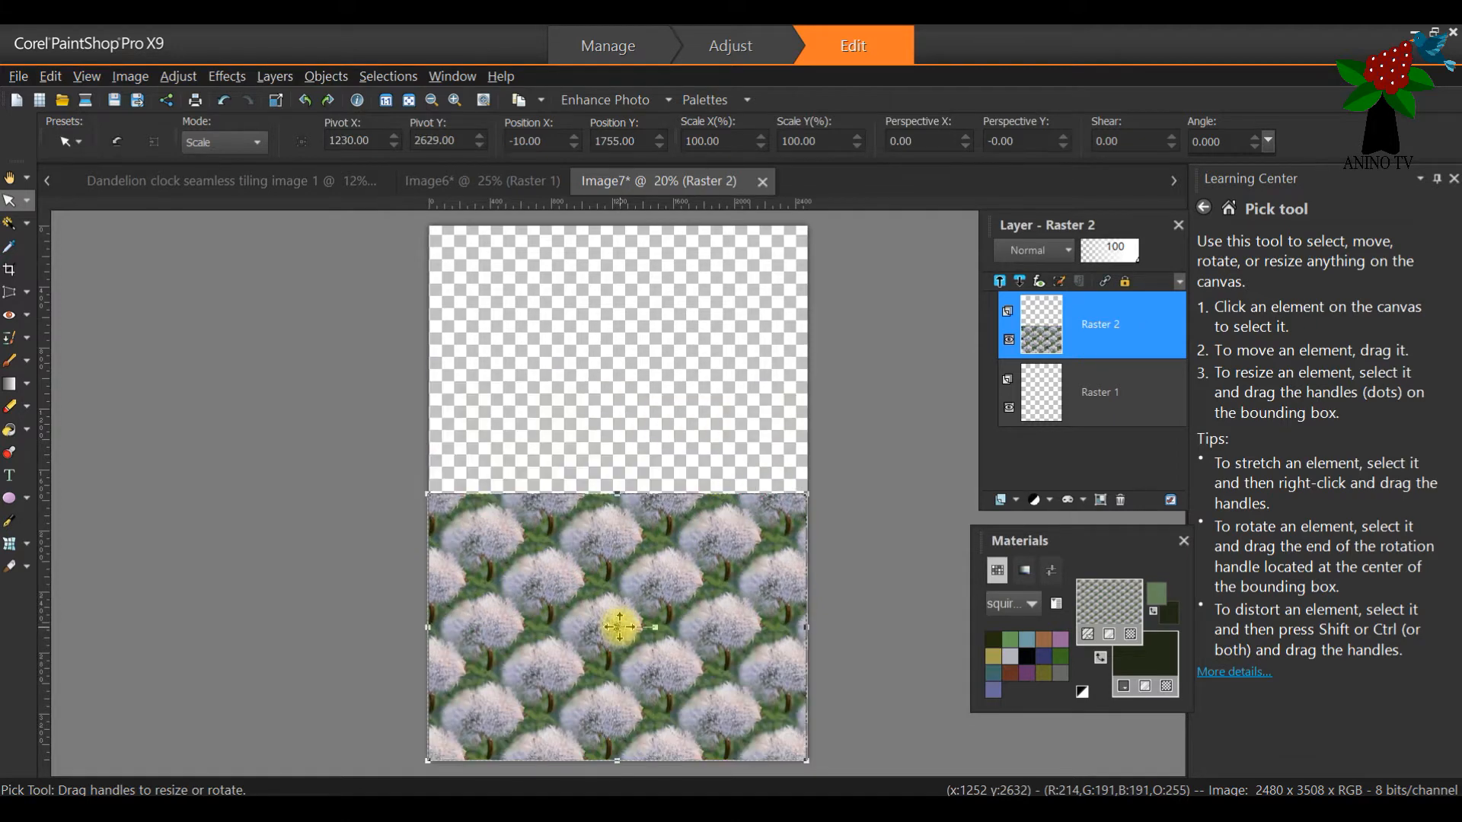
pyautogui.press('Right')
pyautogui.press('Right')
pyautogui.press('Right')
pyautogui.press('Right')
pyautogui.press('Right')
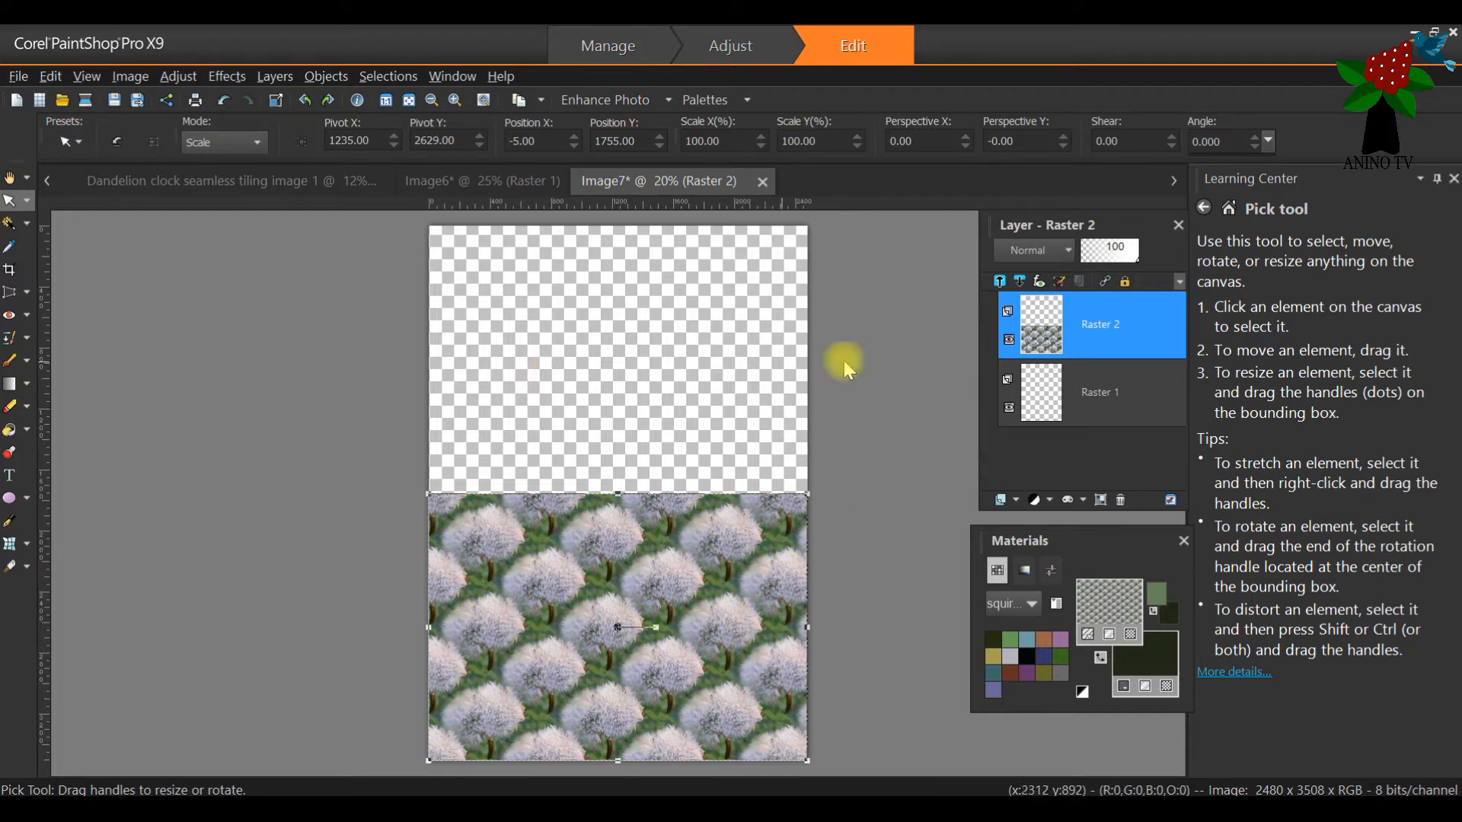
# Step: Nudge the dandelion layer 3 pixels further right, deselecting it between nudges to check its alignment with the page edges
pyautogui.click(1118, 415)
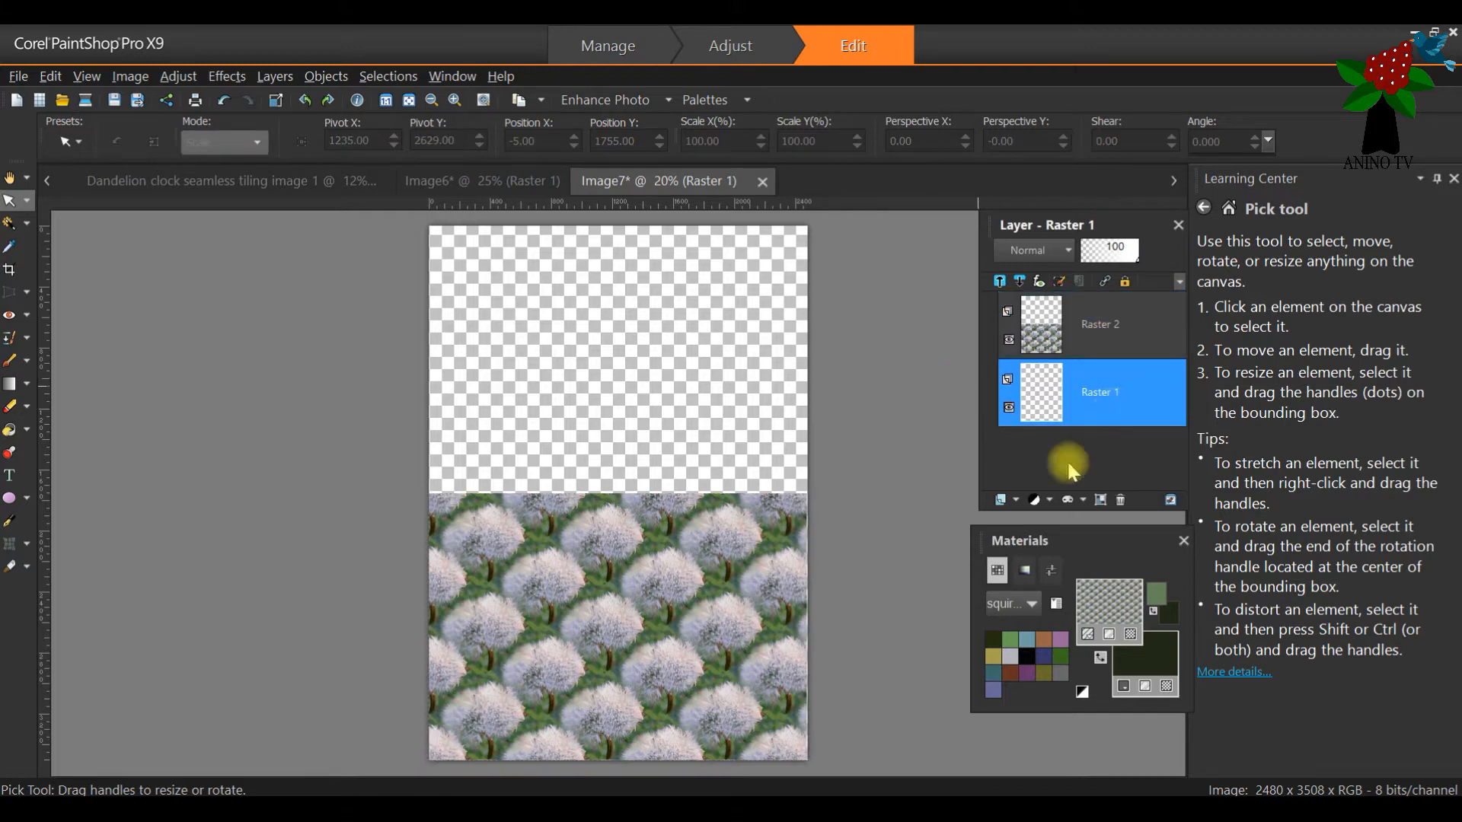
pyautogui.click(656, 624)
pyautogui.press('Right')
pyautogui.press('Right')
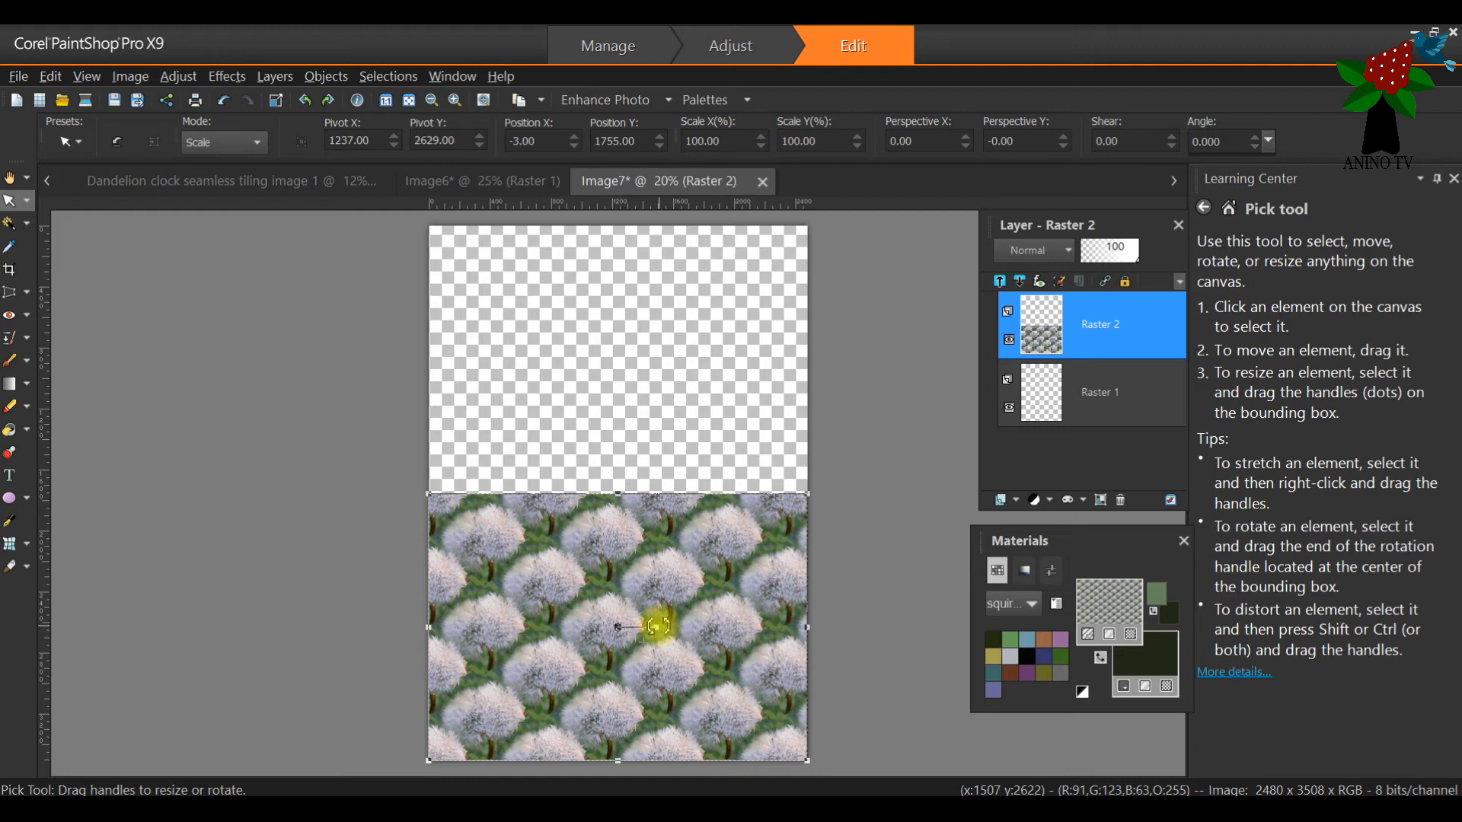
pyautogui.click(1066, 415)
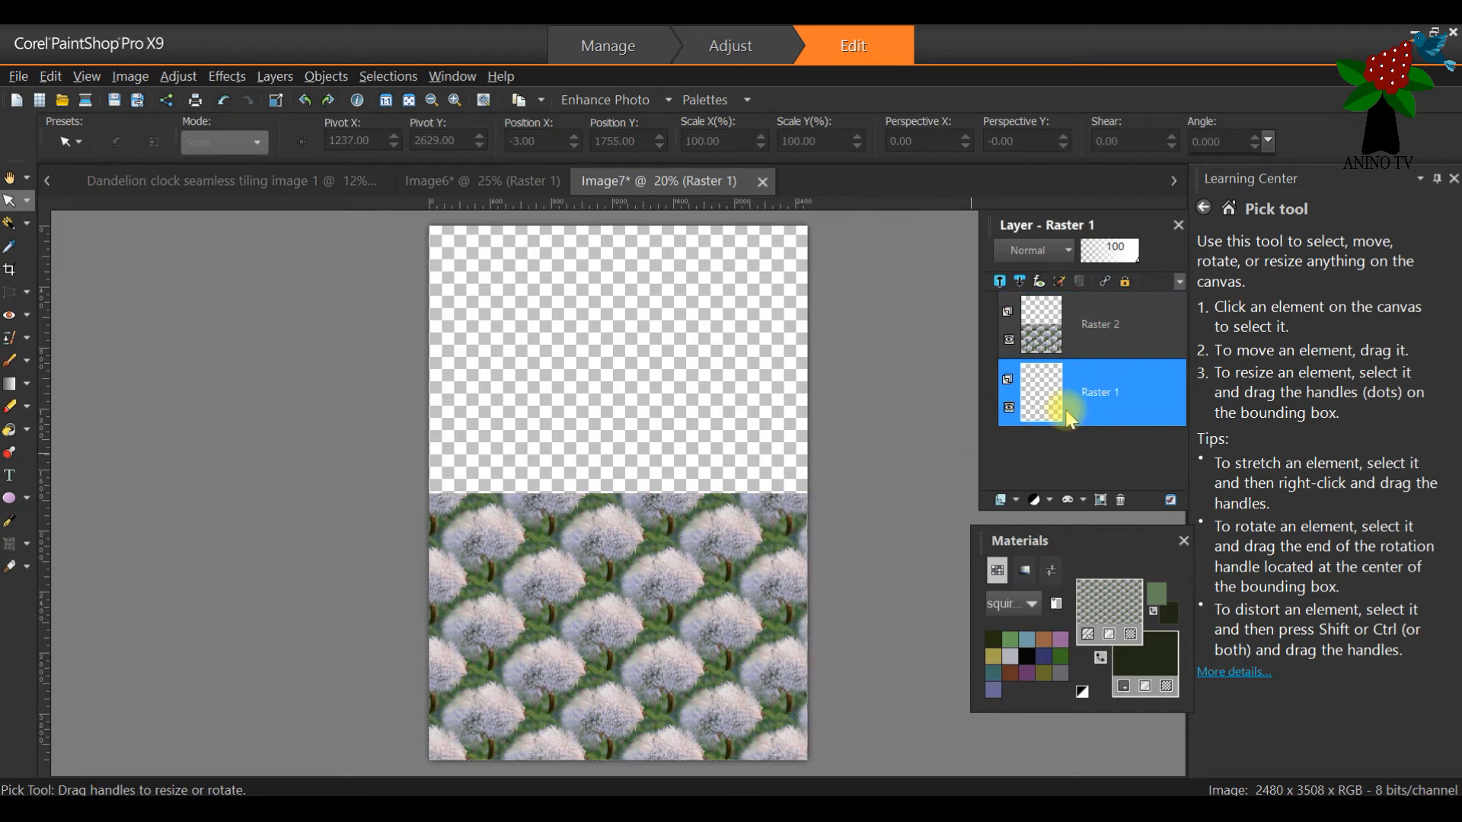
pyautogui.moveTo(1068, 419)
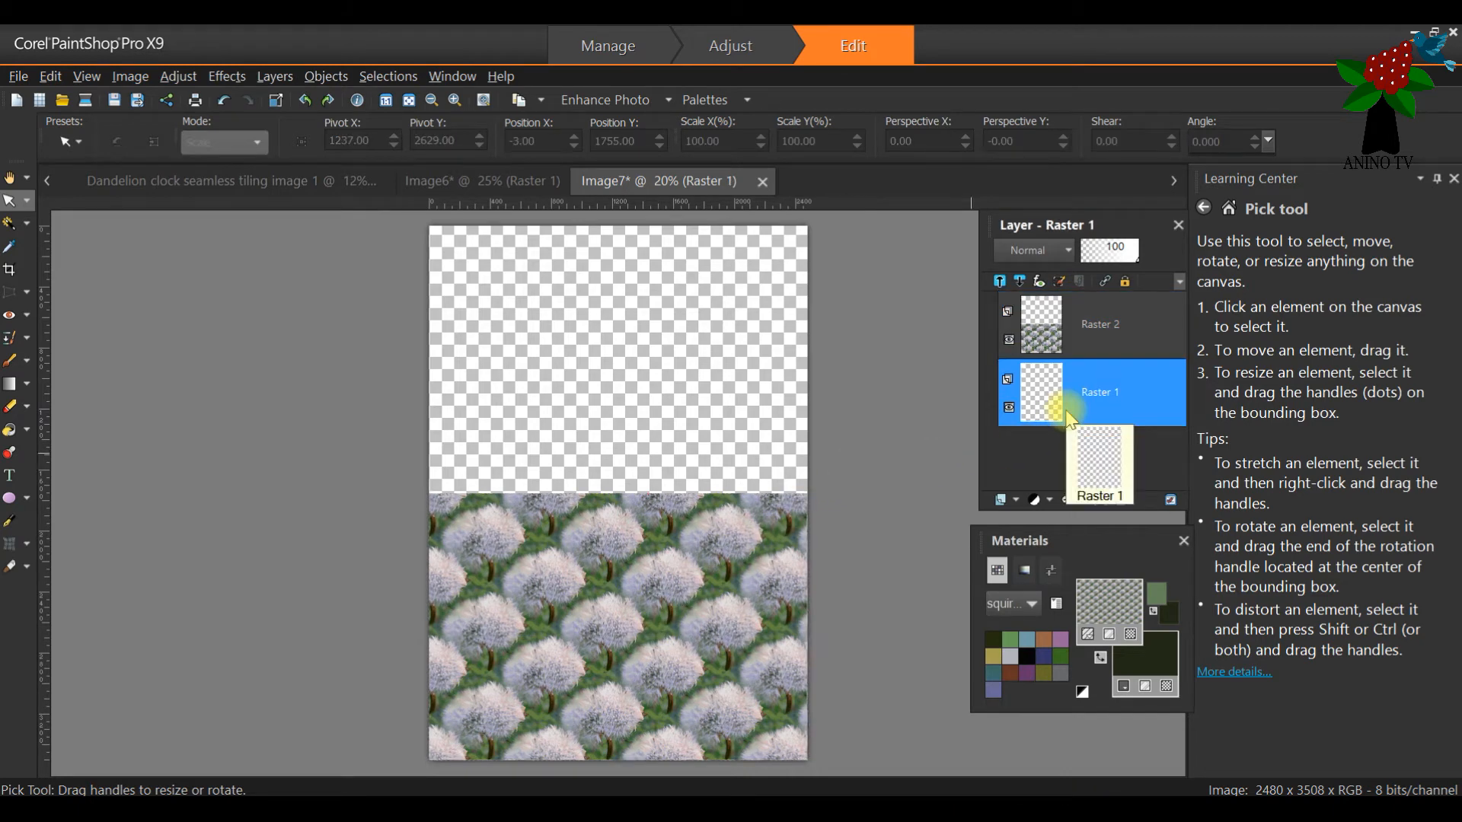
pyautogui.click(590, 540)
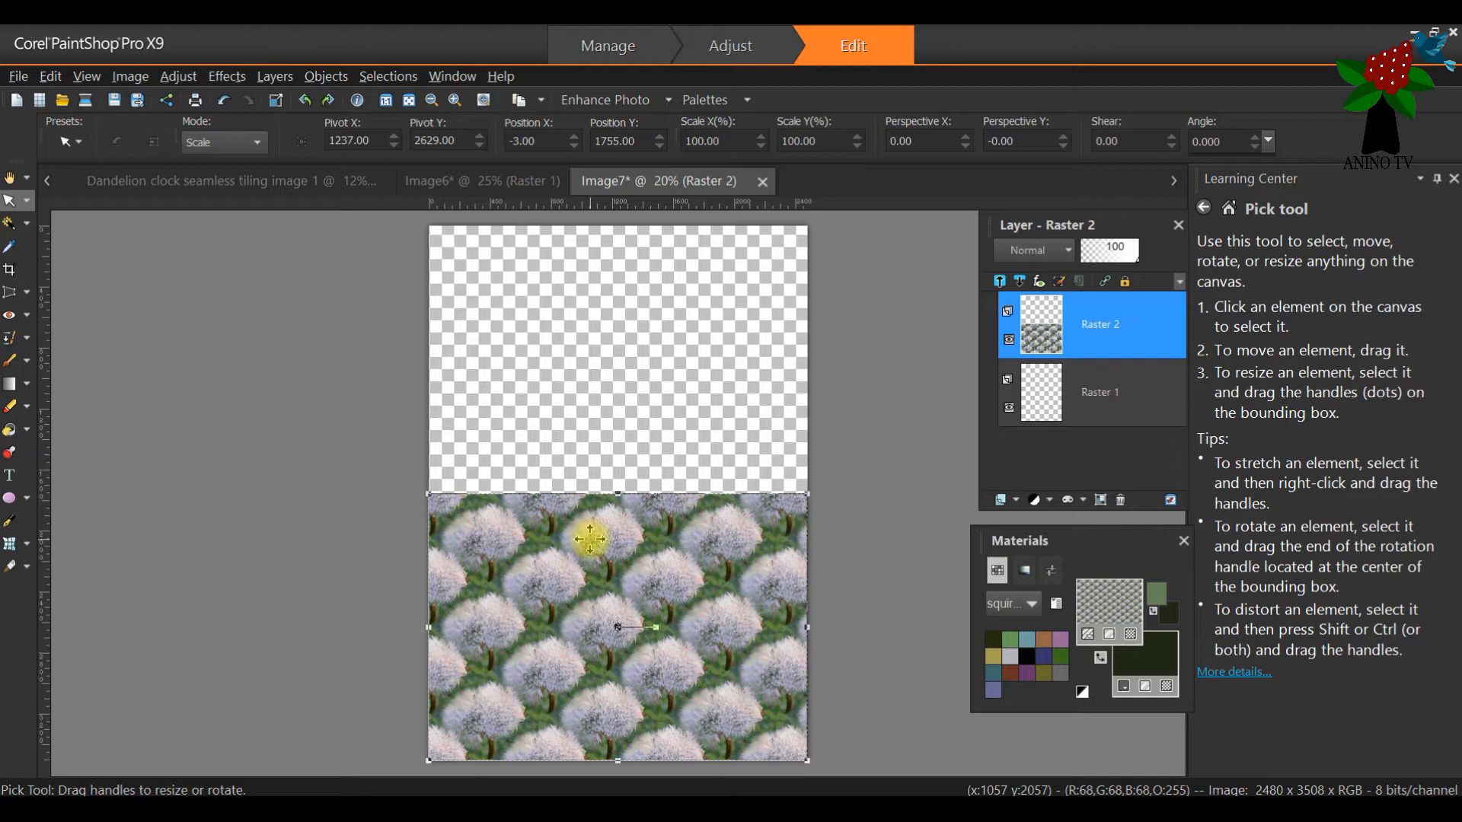
pyautogui.moveTo(590, 539); pyautogui.dragTo(591, 539)
pyautogui.click(1121, 409)
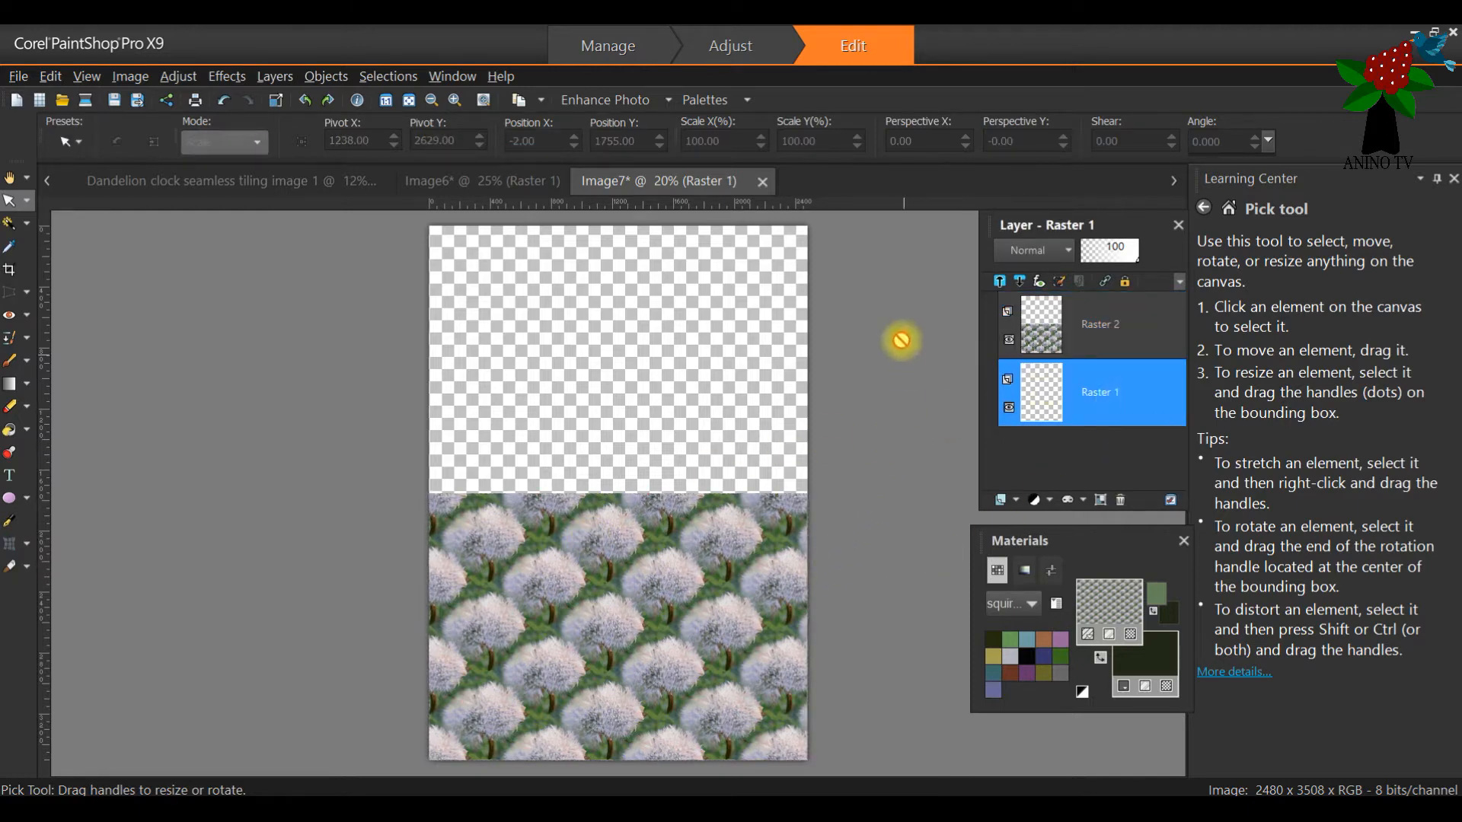
pyautogui.click(702, 600)
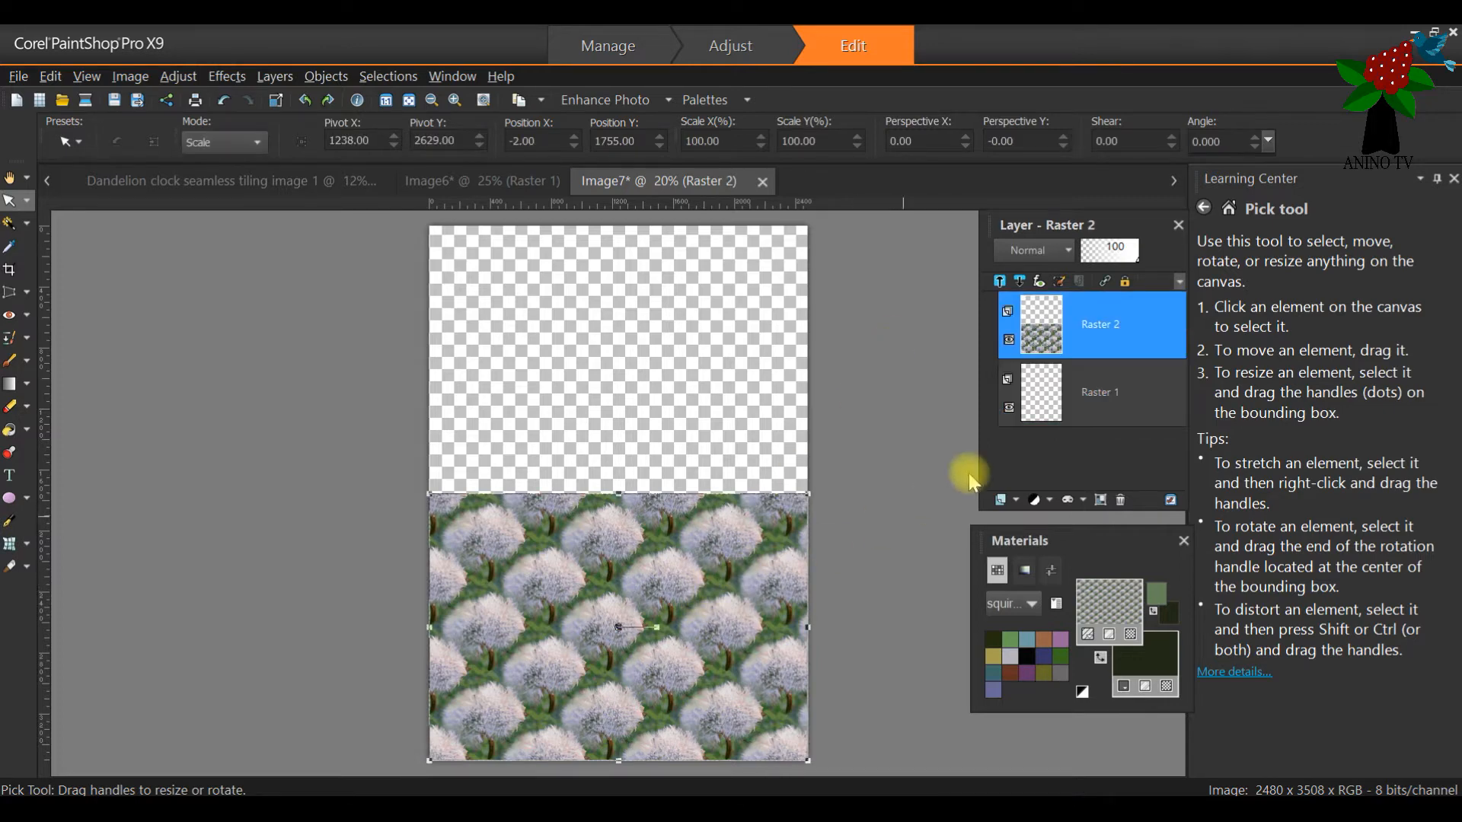
pyautogui.click(1092, 394)
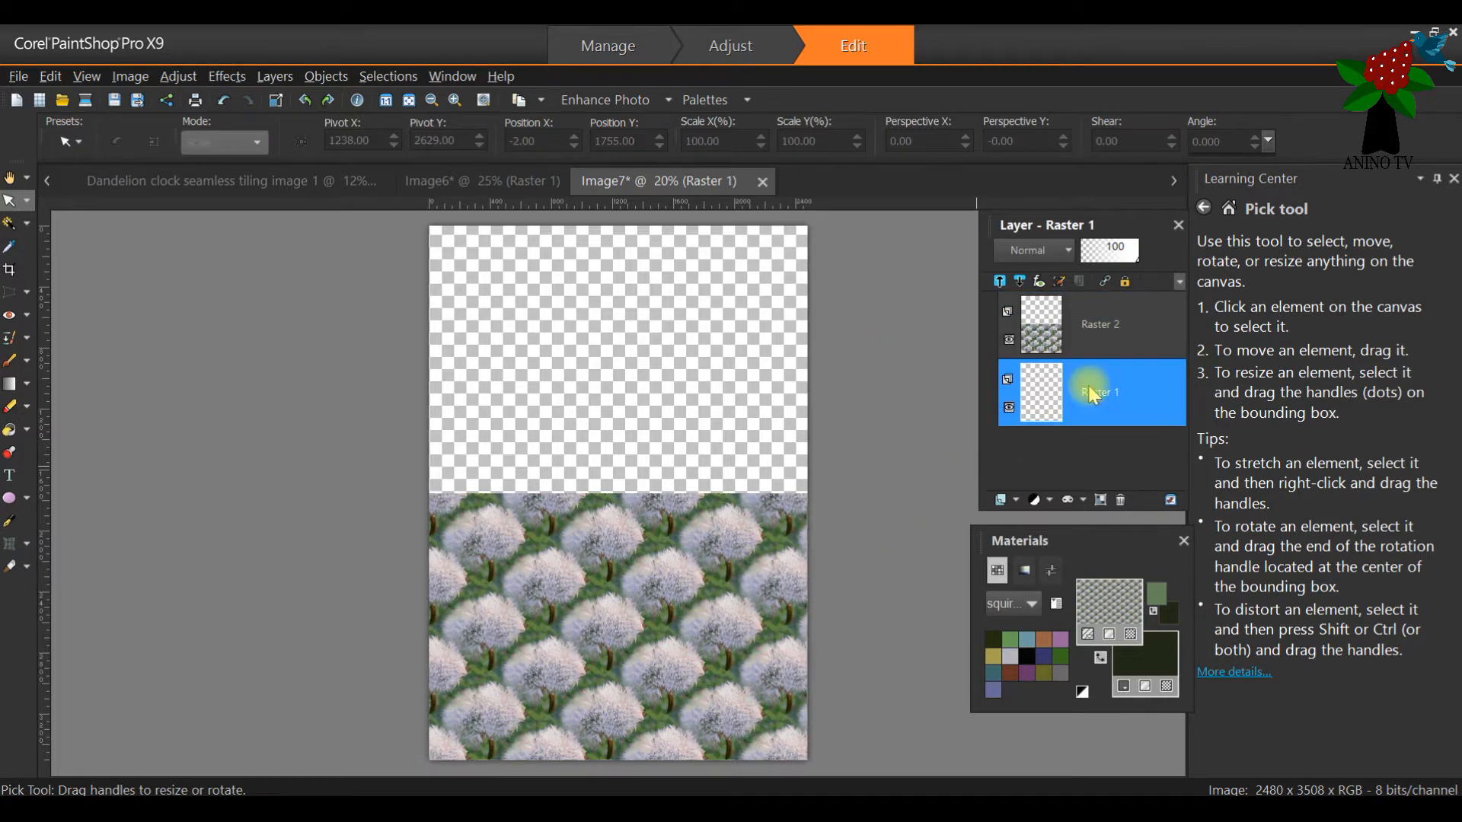
pyautogui.click(724, 618)
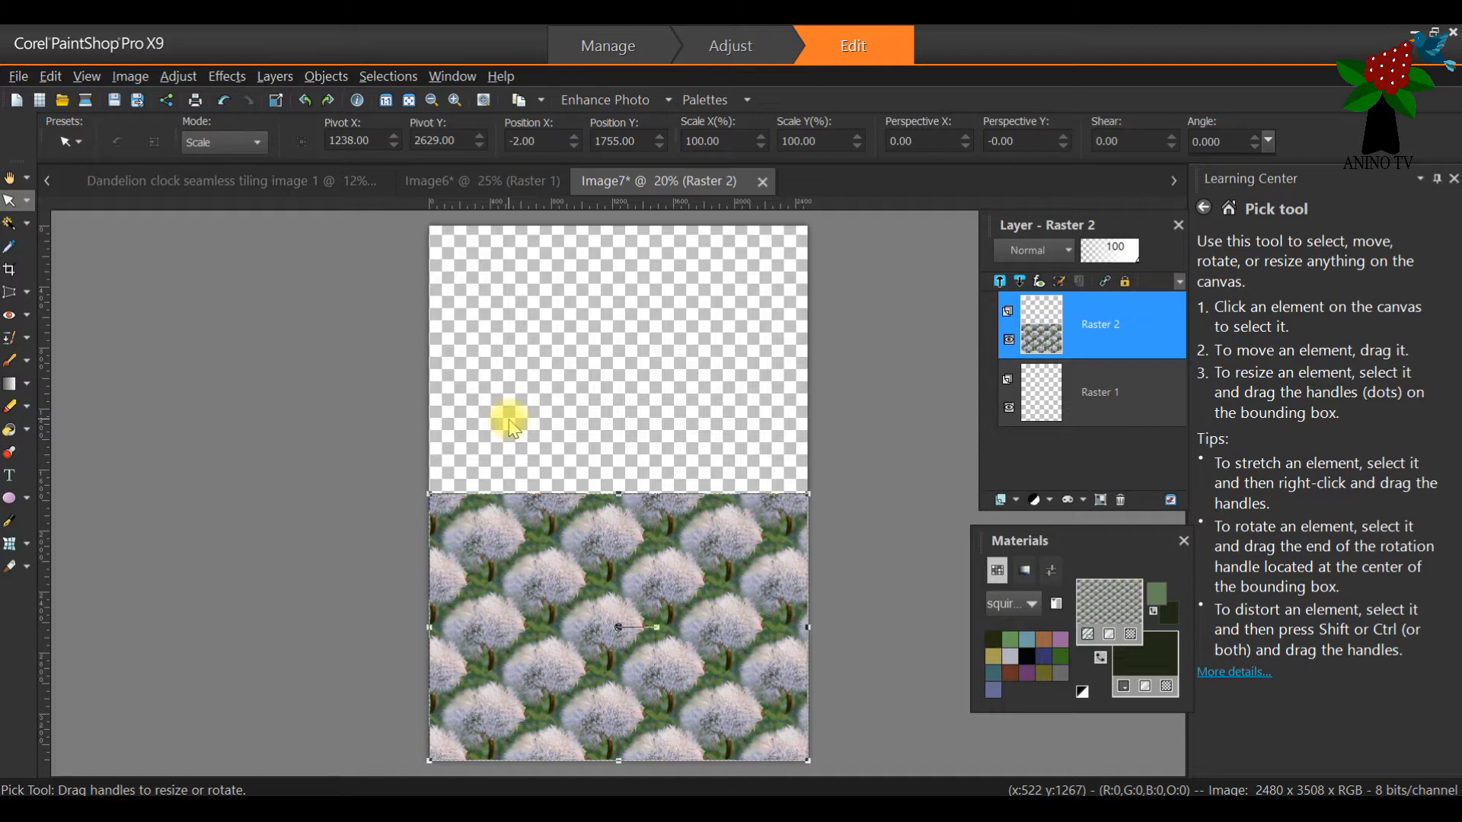
# Step: In the Dandelion clock seamless tiling image, hide the Copy of Raster 1 layer and make Raster 1 visible and active
pyautogui.click(236, 186)
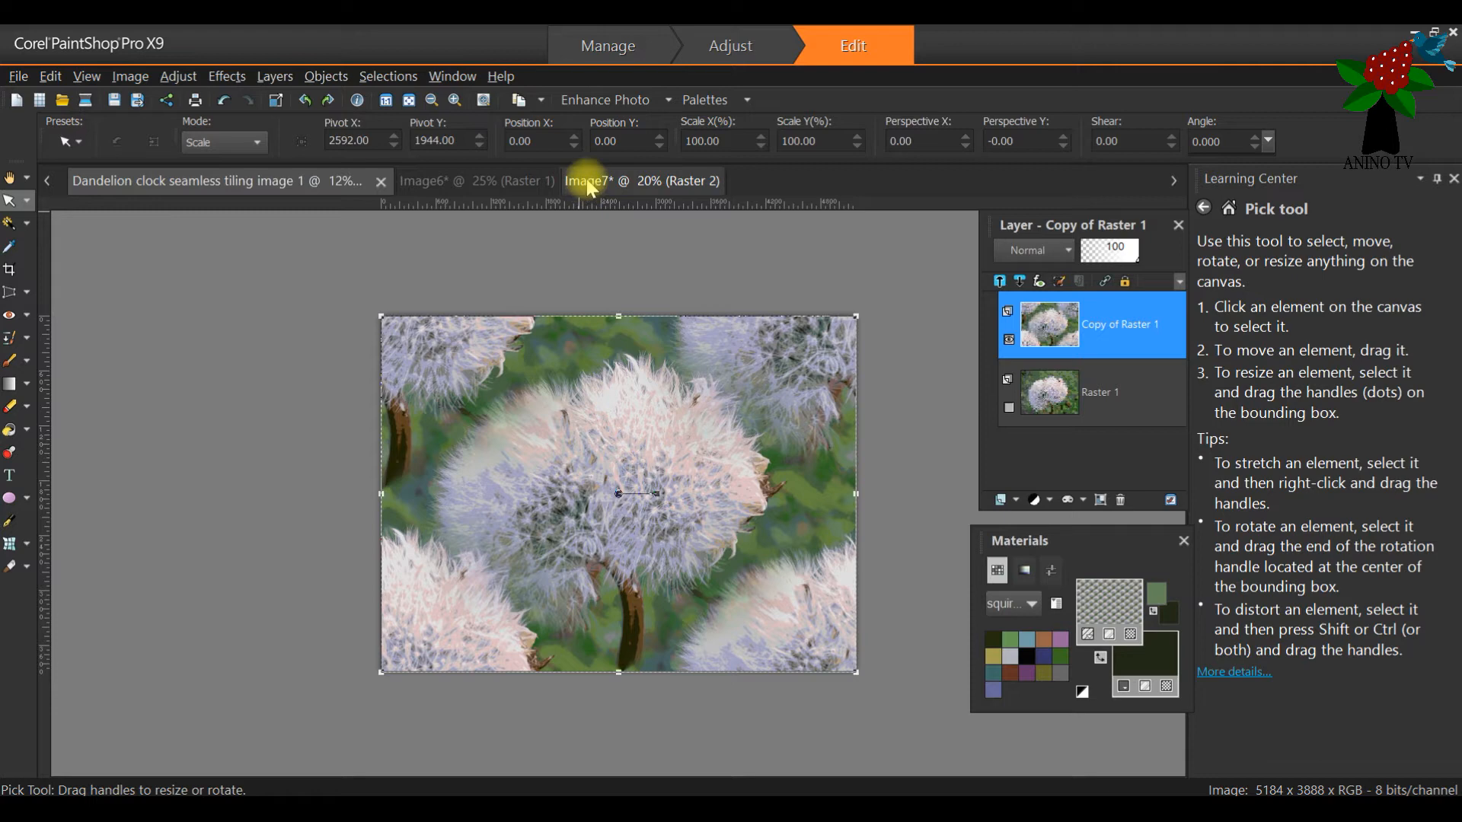
pyautogui.click(635, 189)
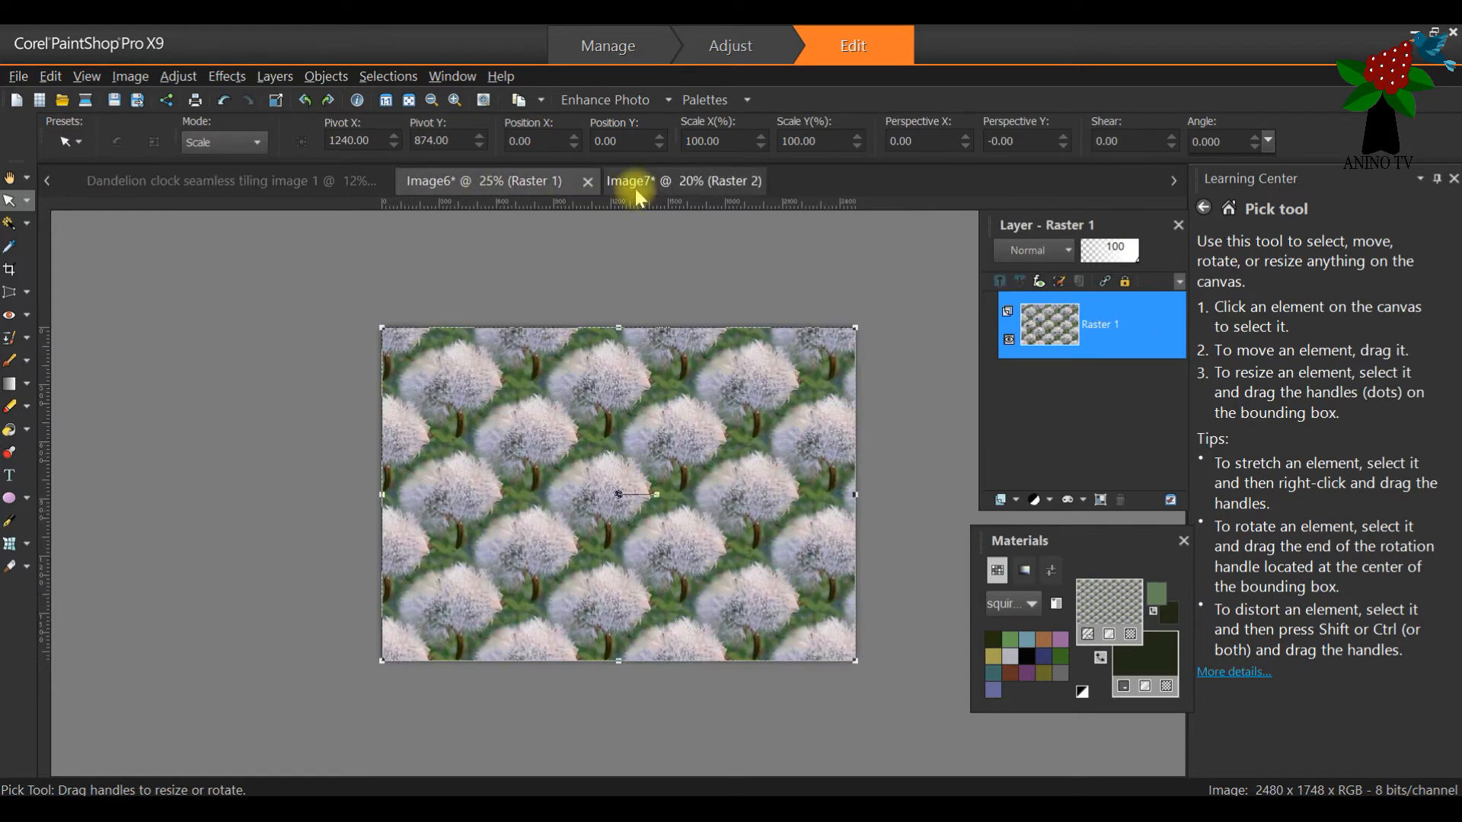
pyautogui.click(274, 182)
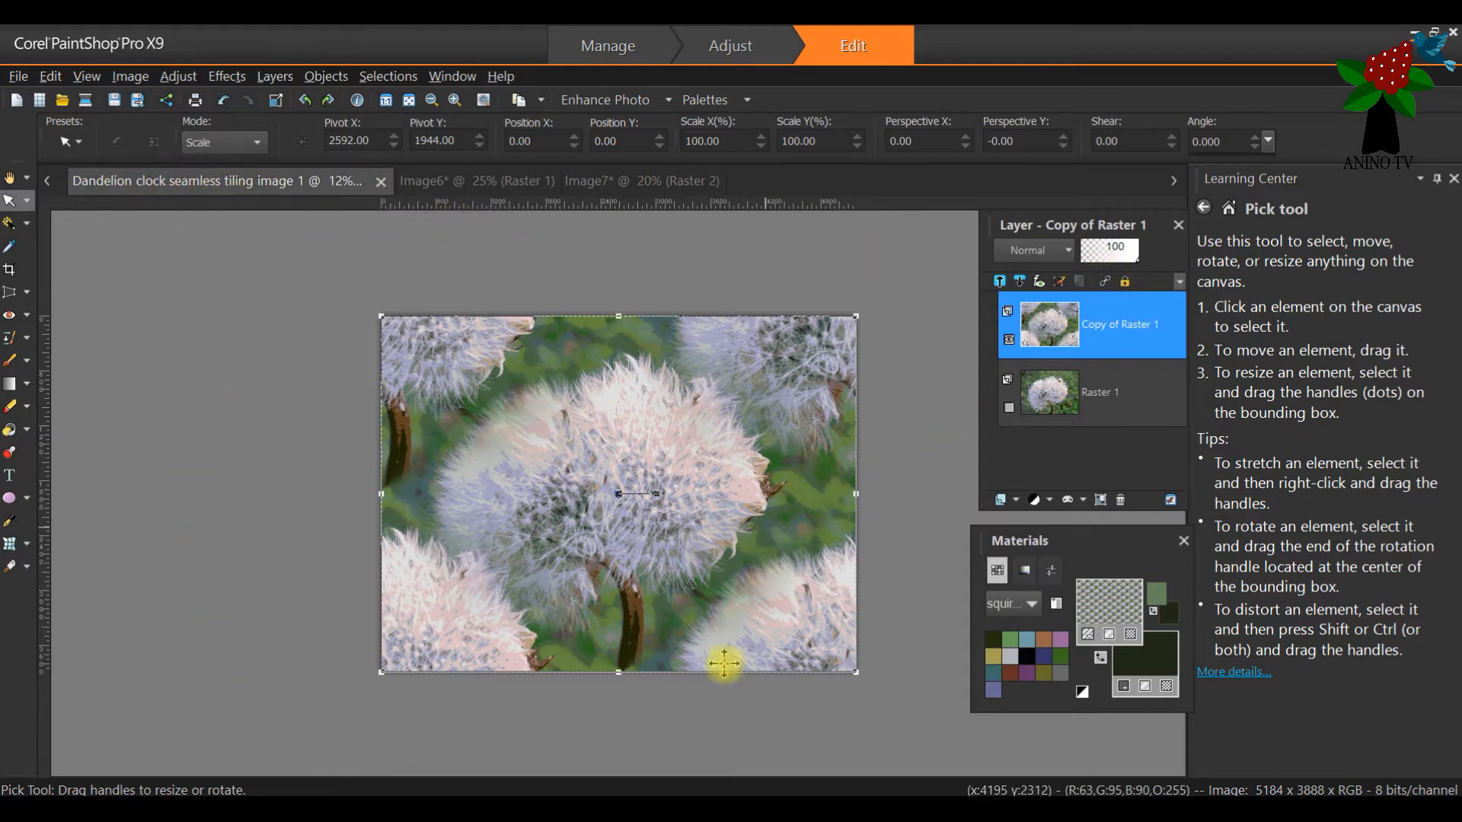
pyautogui.click(1010, 341)
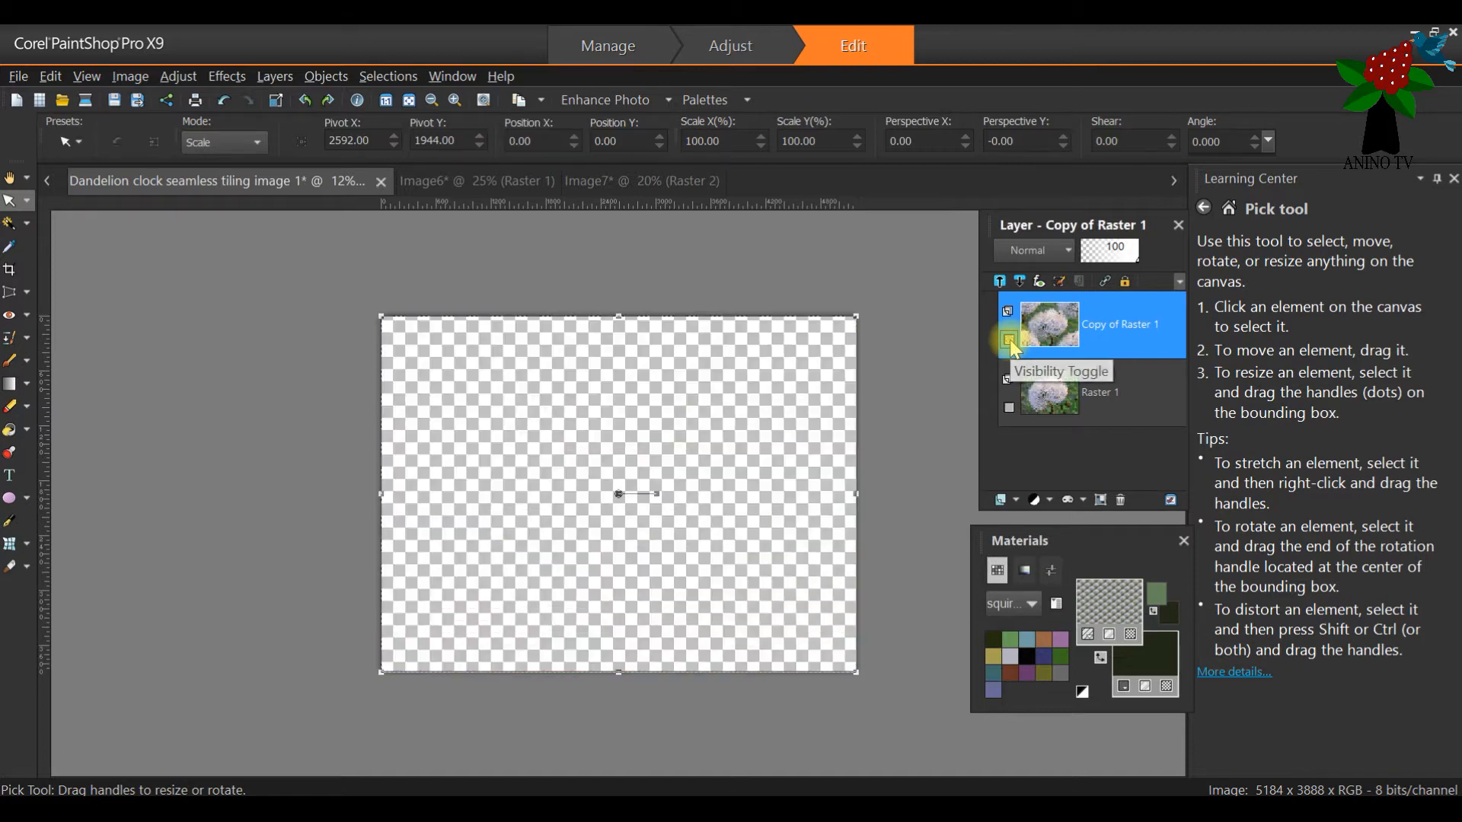
pyautogui.click(1010, 409)
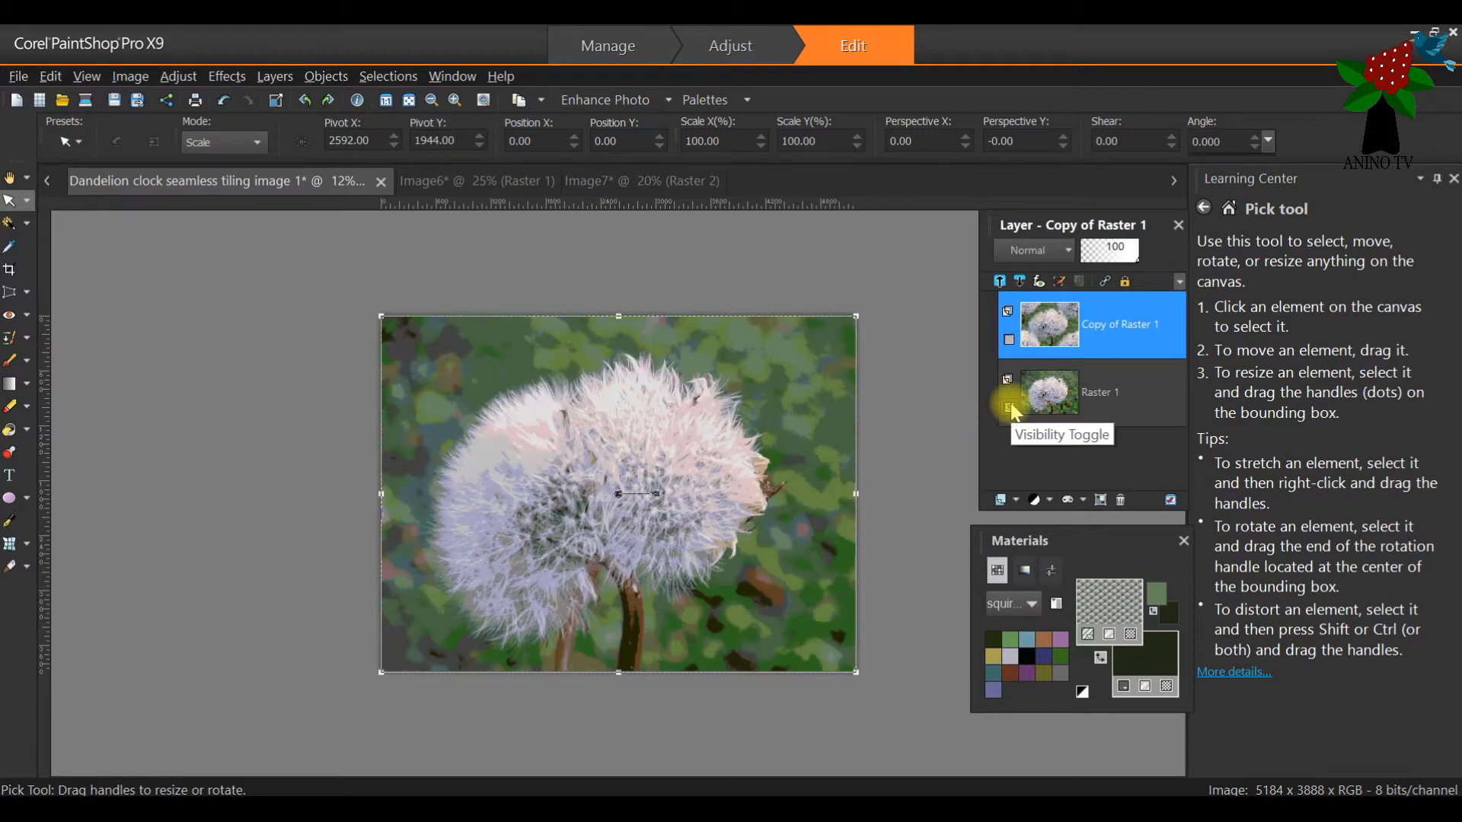
pyautogui.doubleClick(1106, 392)
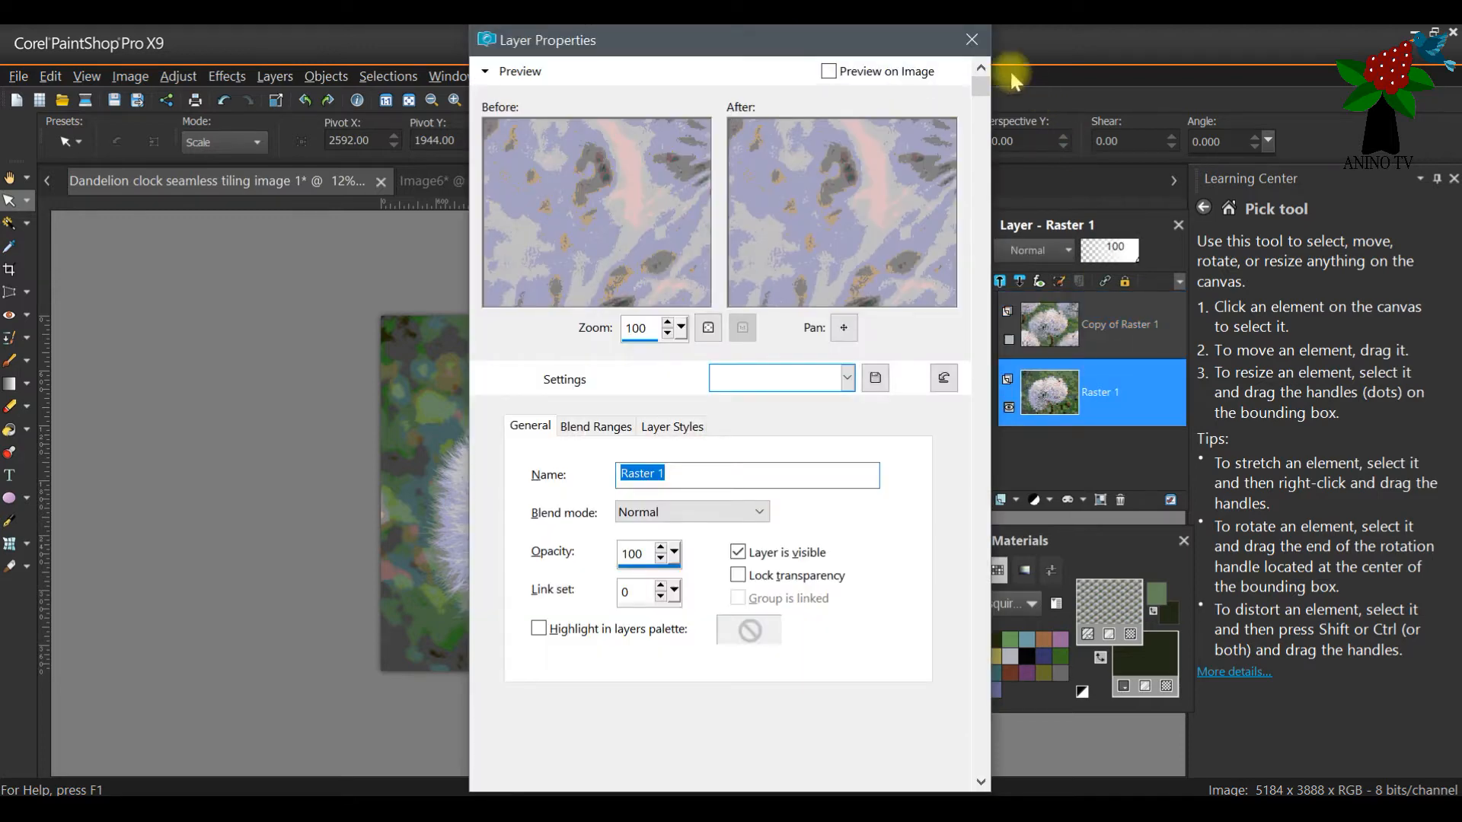
pyautogui.click(972, 38)
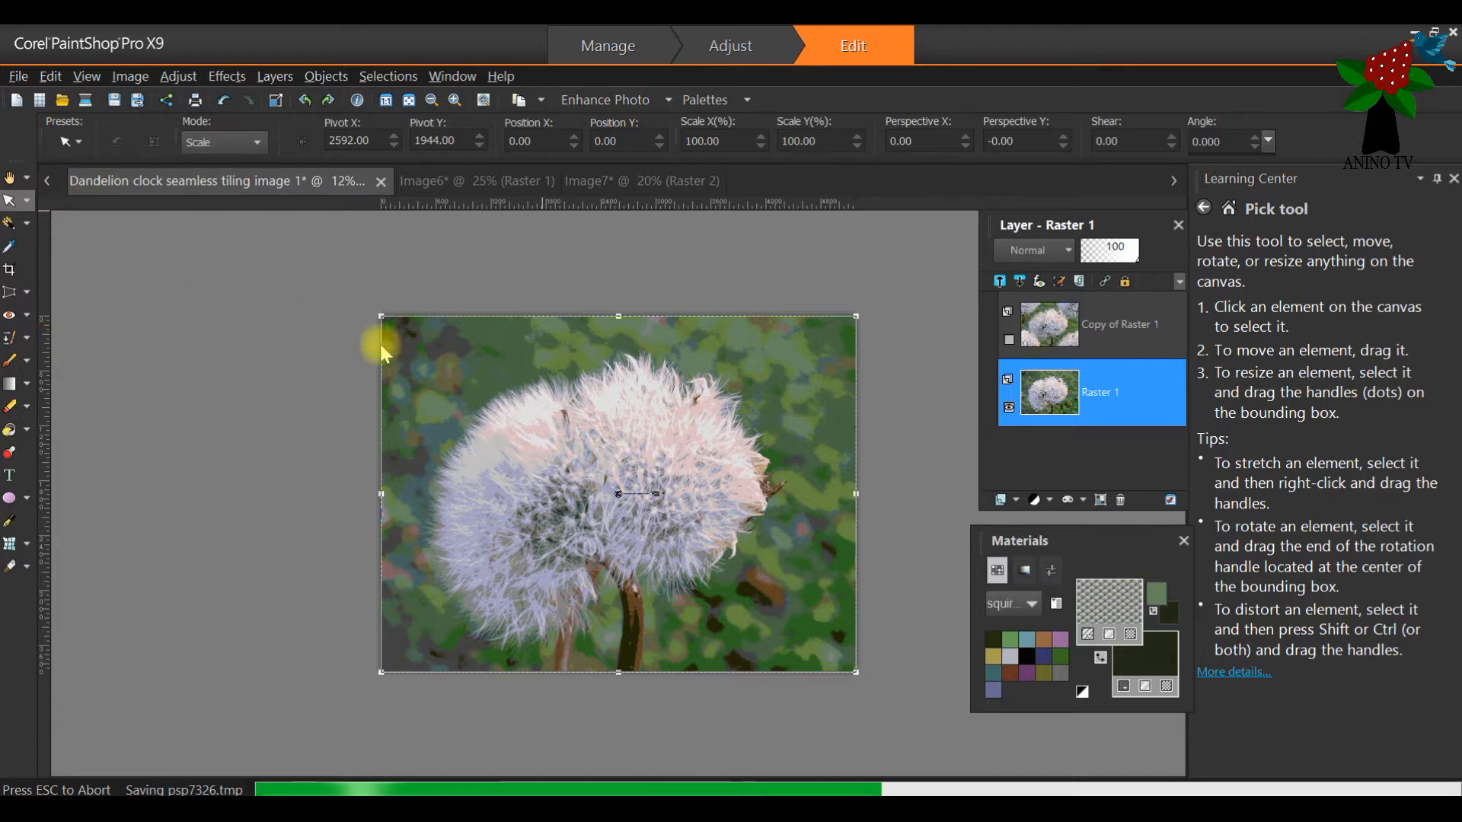
# Step: Resize only the Raster 1 layer to 12 percent in width and height, with Pixel Resize resampling and the aspect ratio locked
pyautogui.click(129, 78)
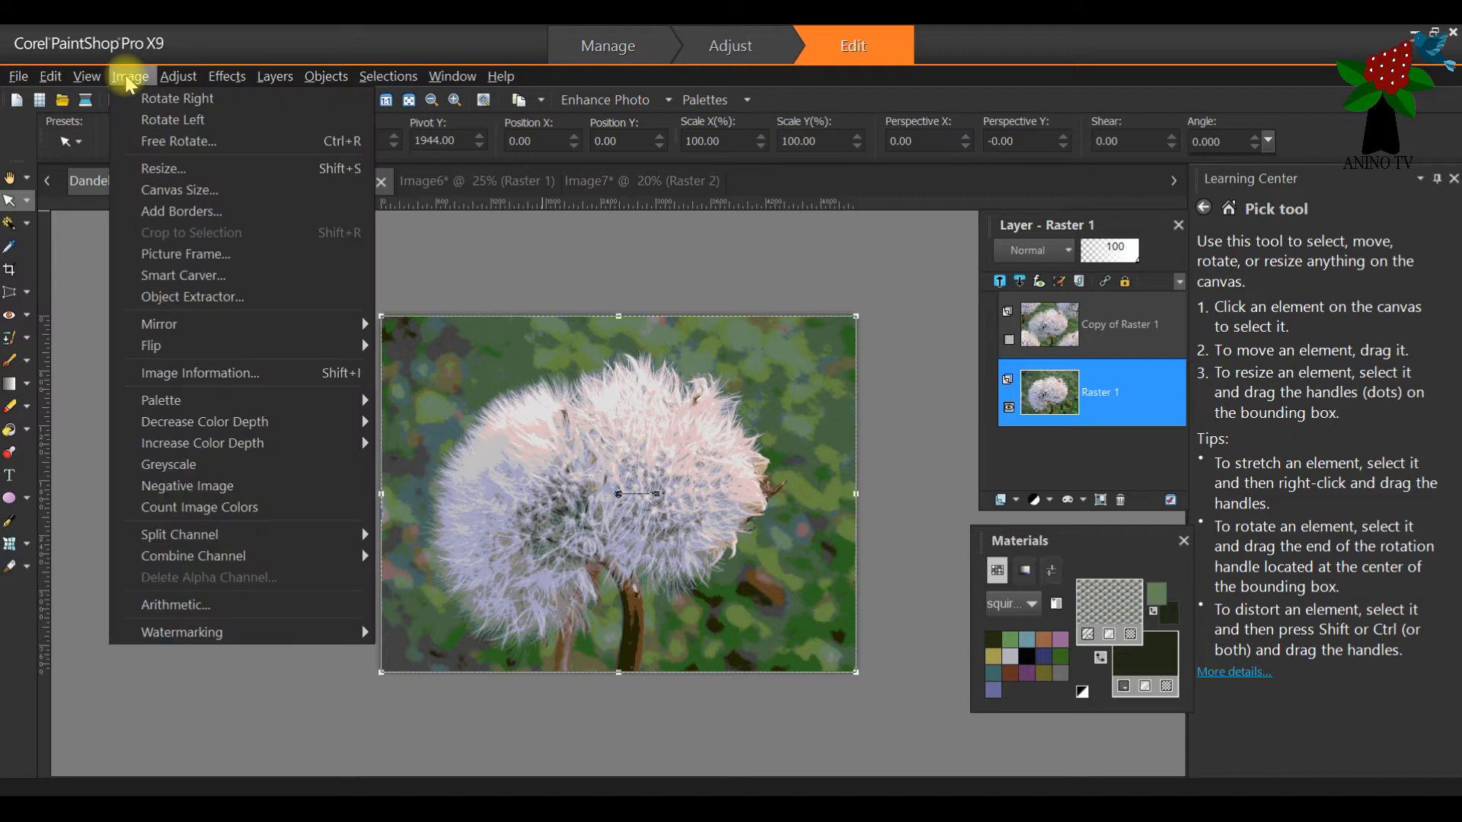
pyautogui.click(166, 174)
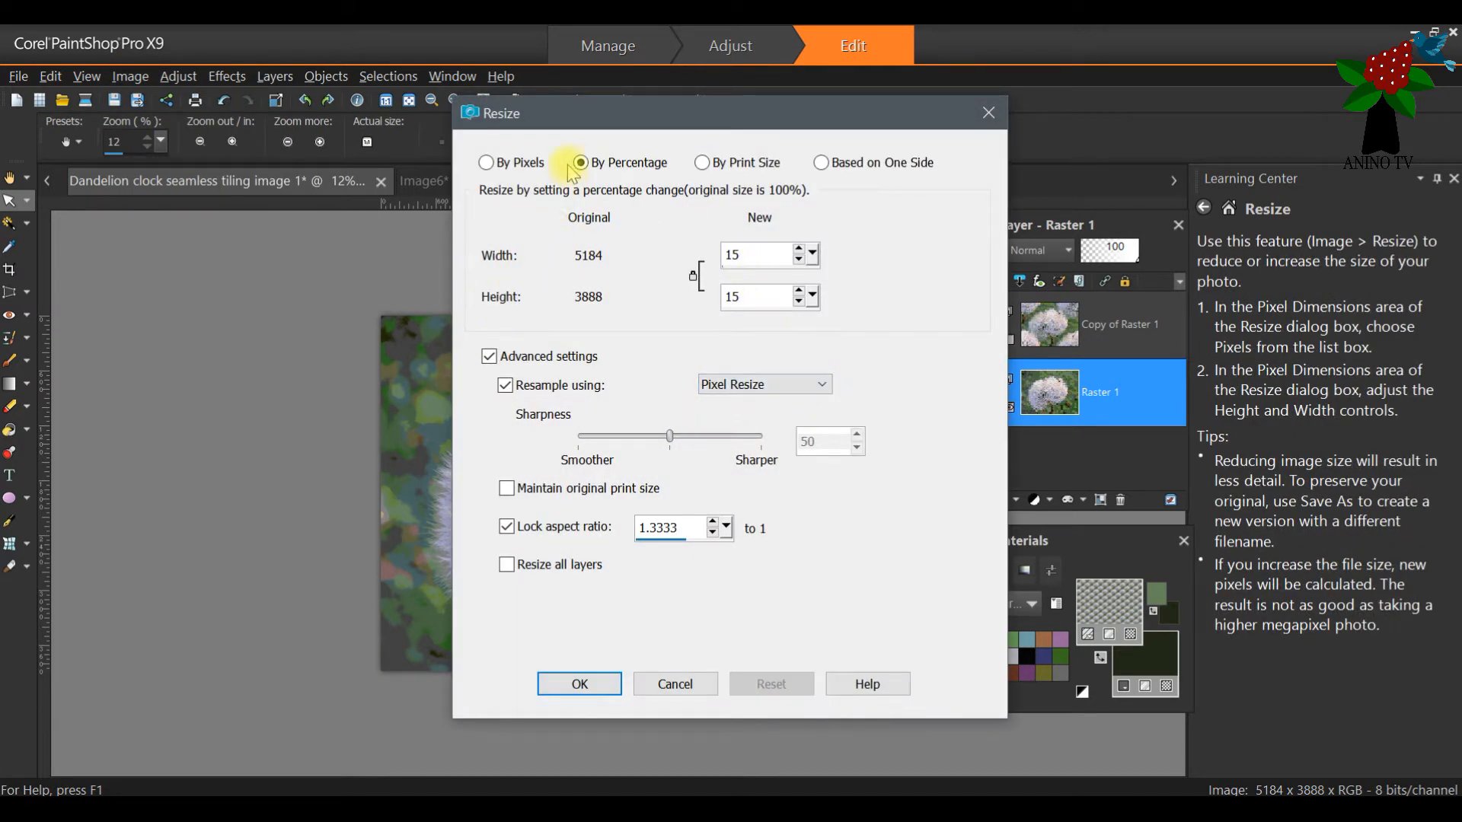
pyautogui.click(702, 163)
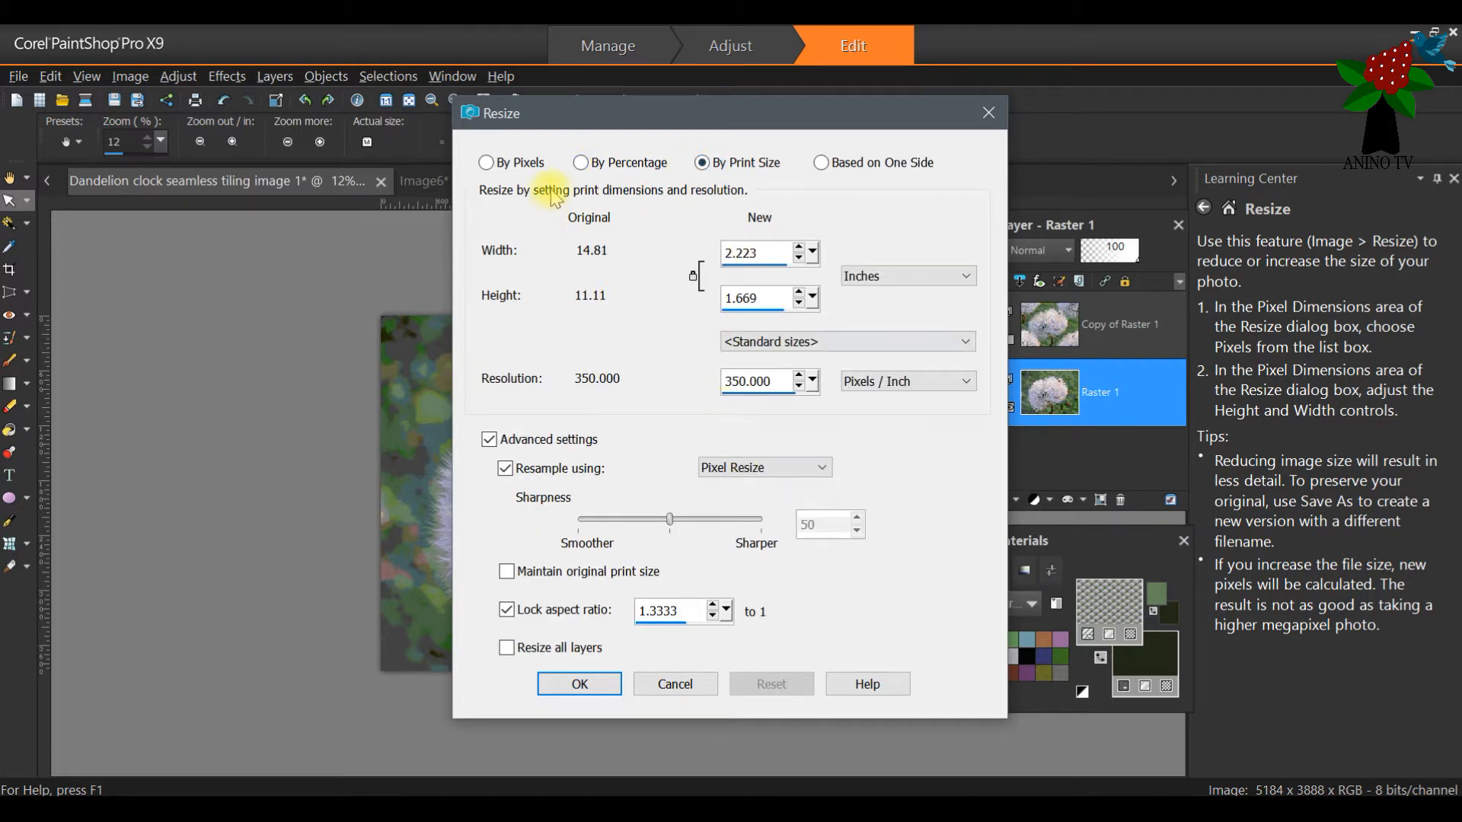
pyautogui.click(581, 163)
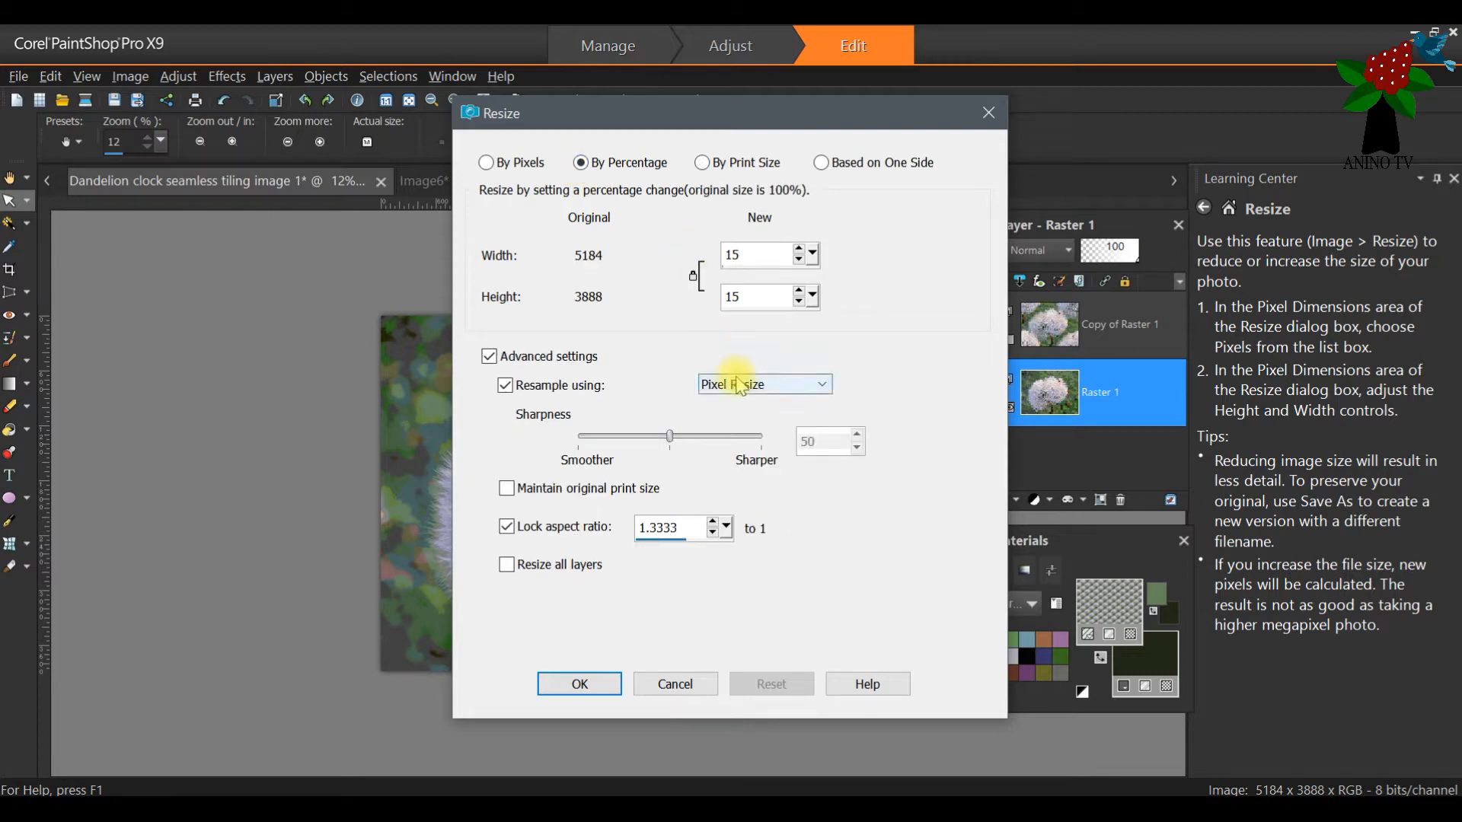
pyautogui.moveTo(802, 118); pyautogui.dragTo(272, 159)
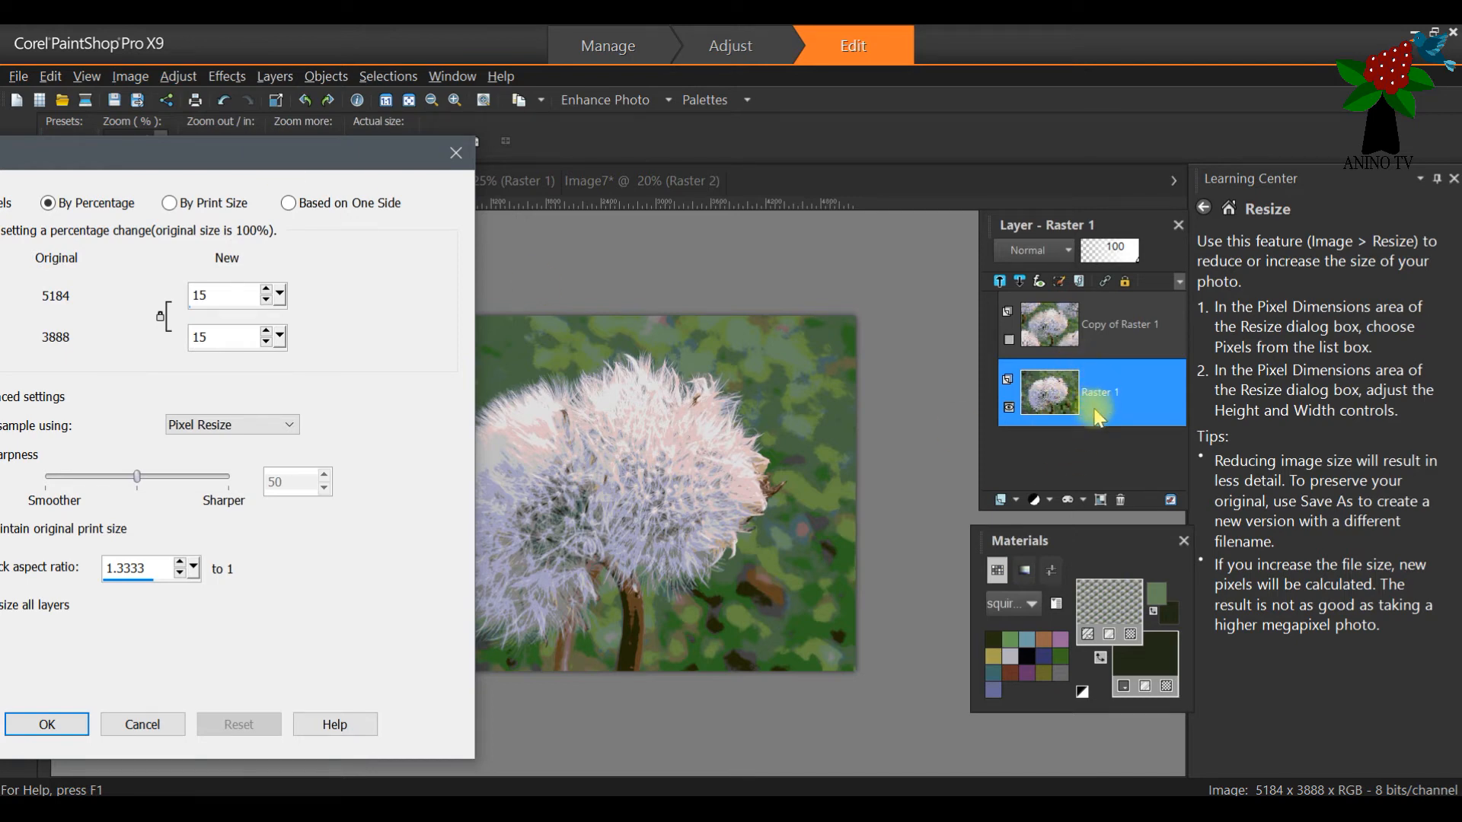
pyautogui.moveTo(276, 166); pyautogui.dragTo(345, 143)
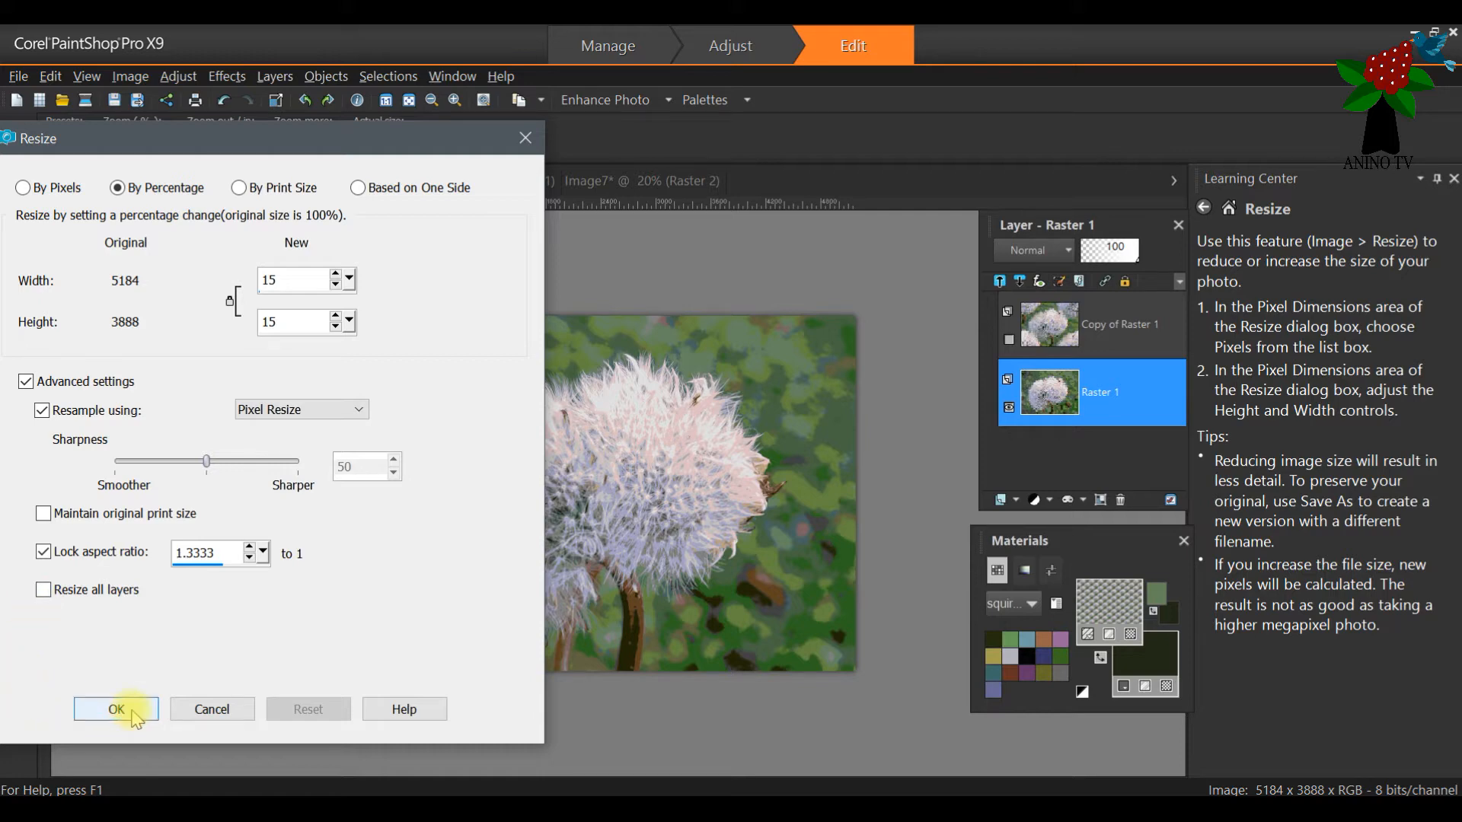
pyautogui.click(336, 286)
pyautogui.click(336, 286)
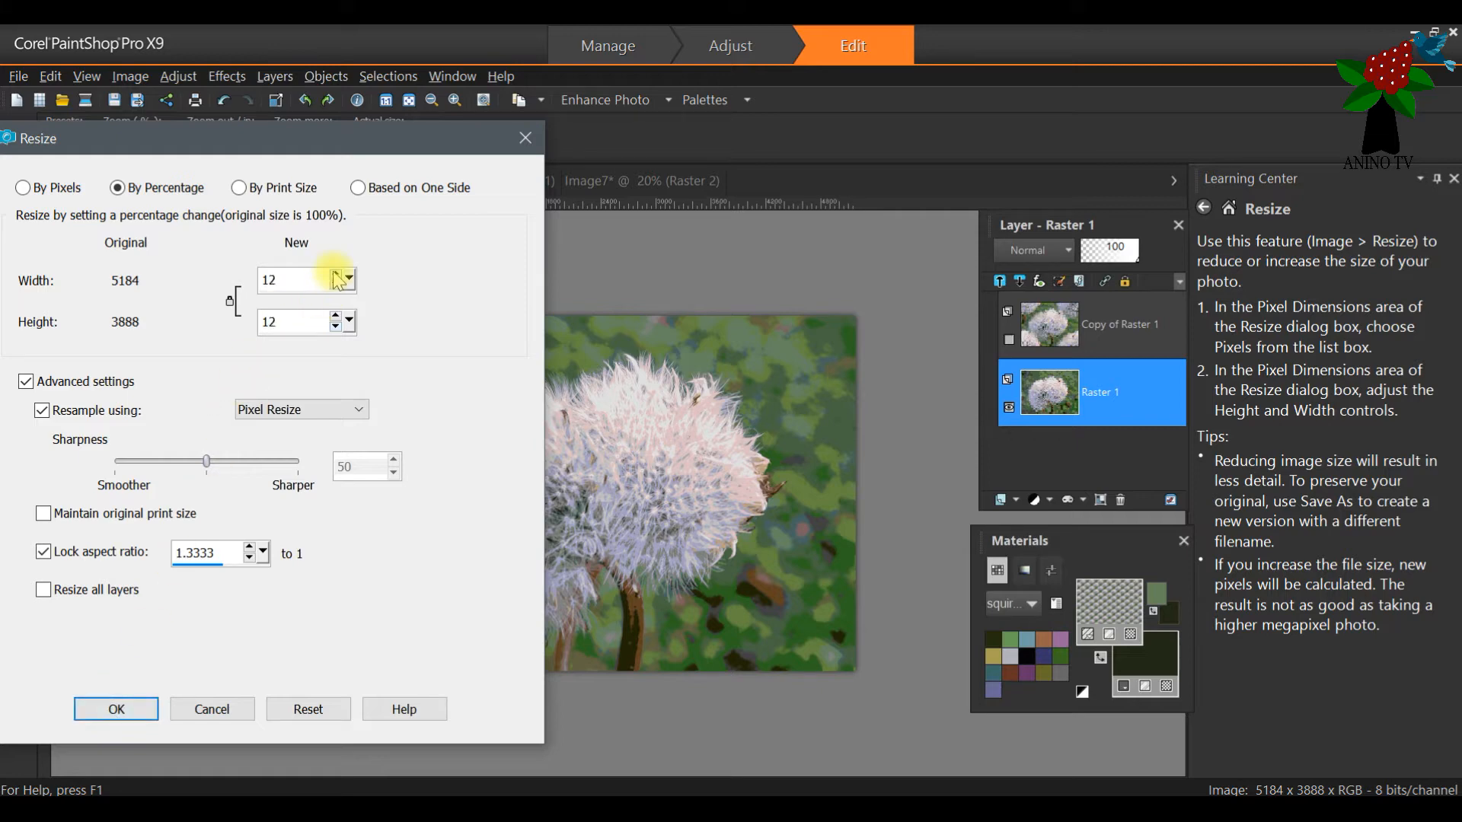
pyautogui.click(118, 709)
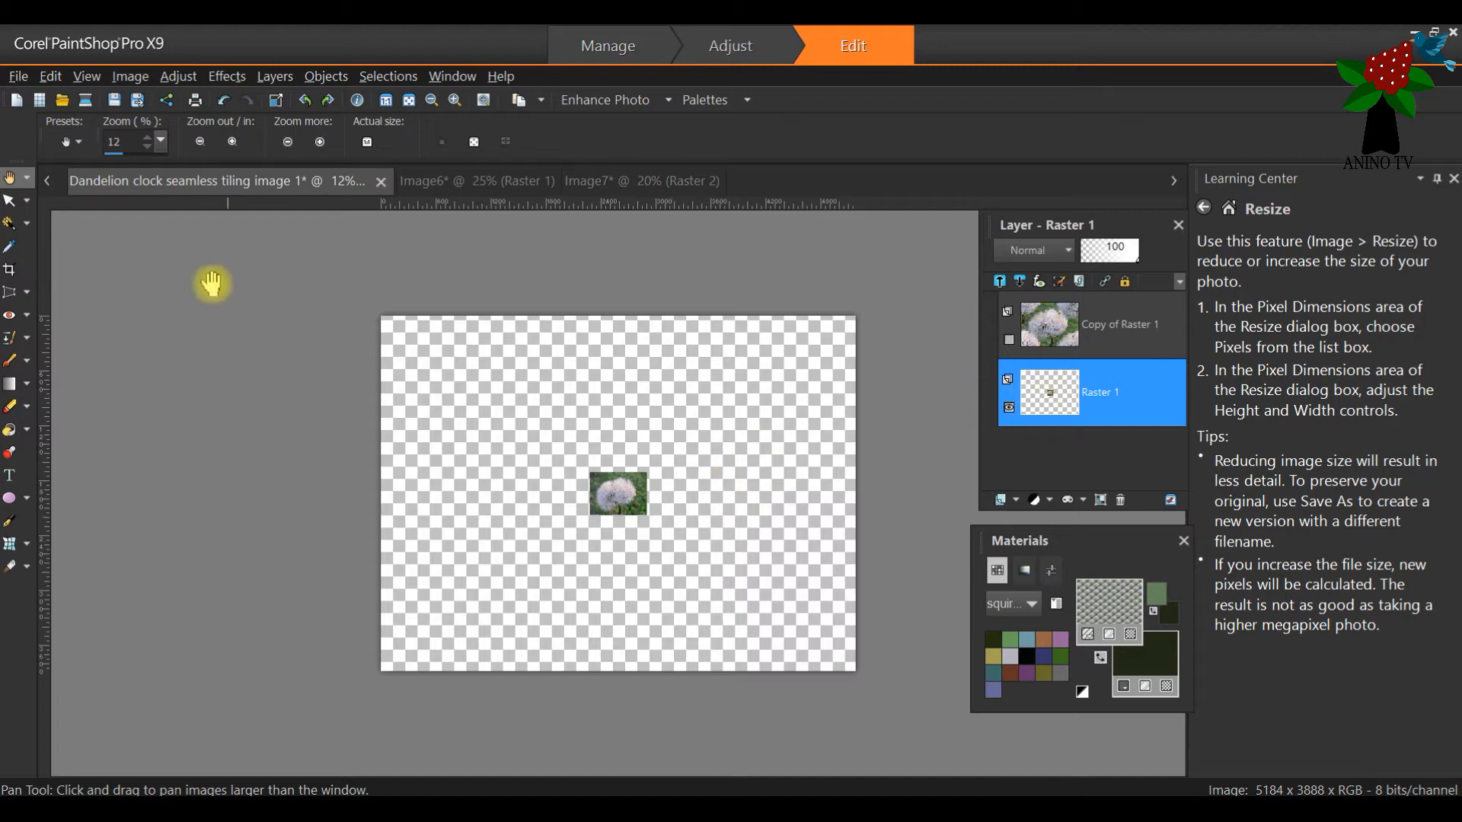
# Step: Copy the shrunken dandelion from Raster 1 and paste it as a new layer in the A4 image, Image7
pyautogui.click(12, 204)
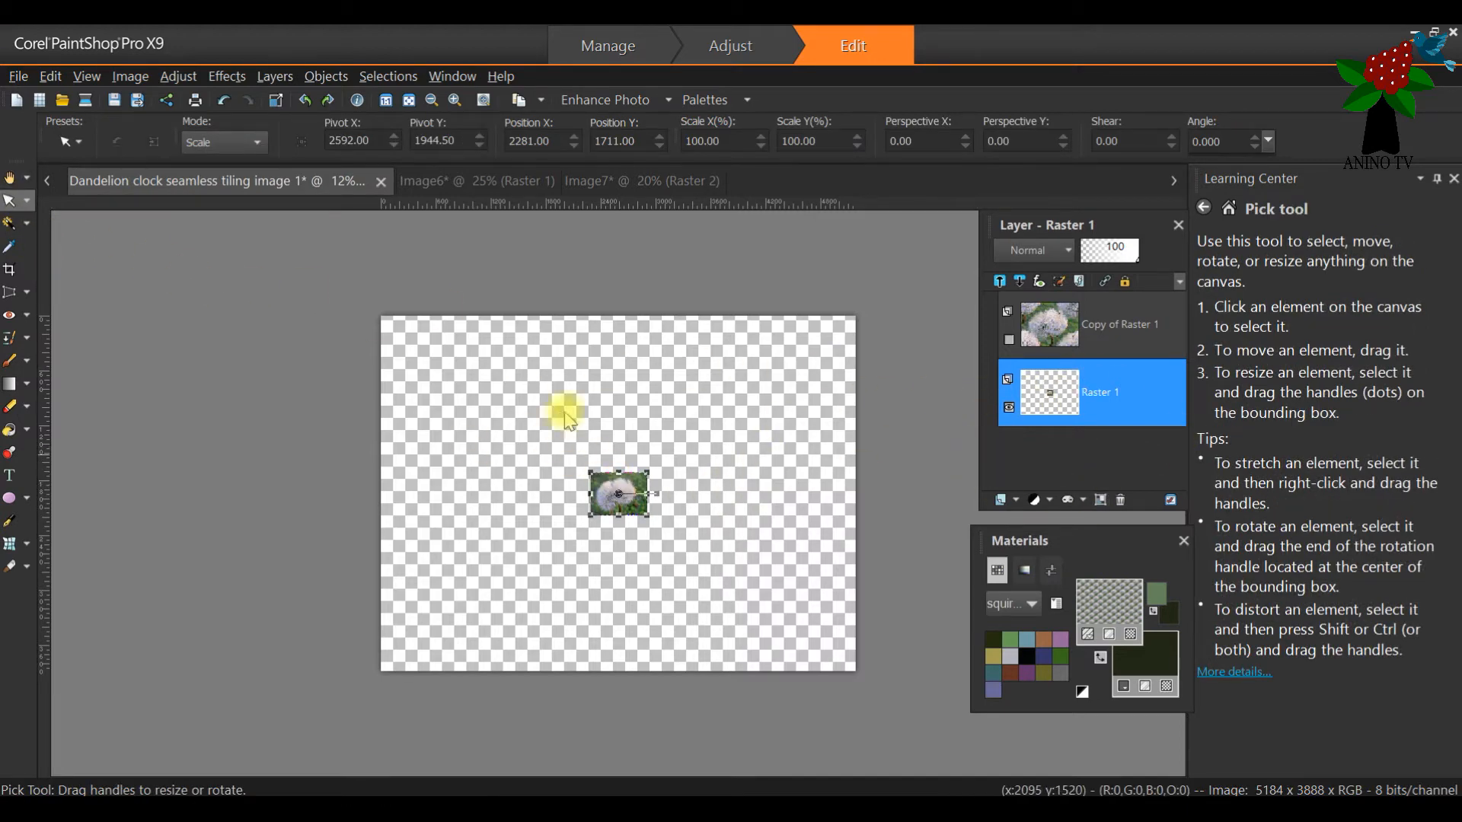
pyautogui.click(51, 76)
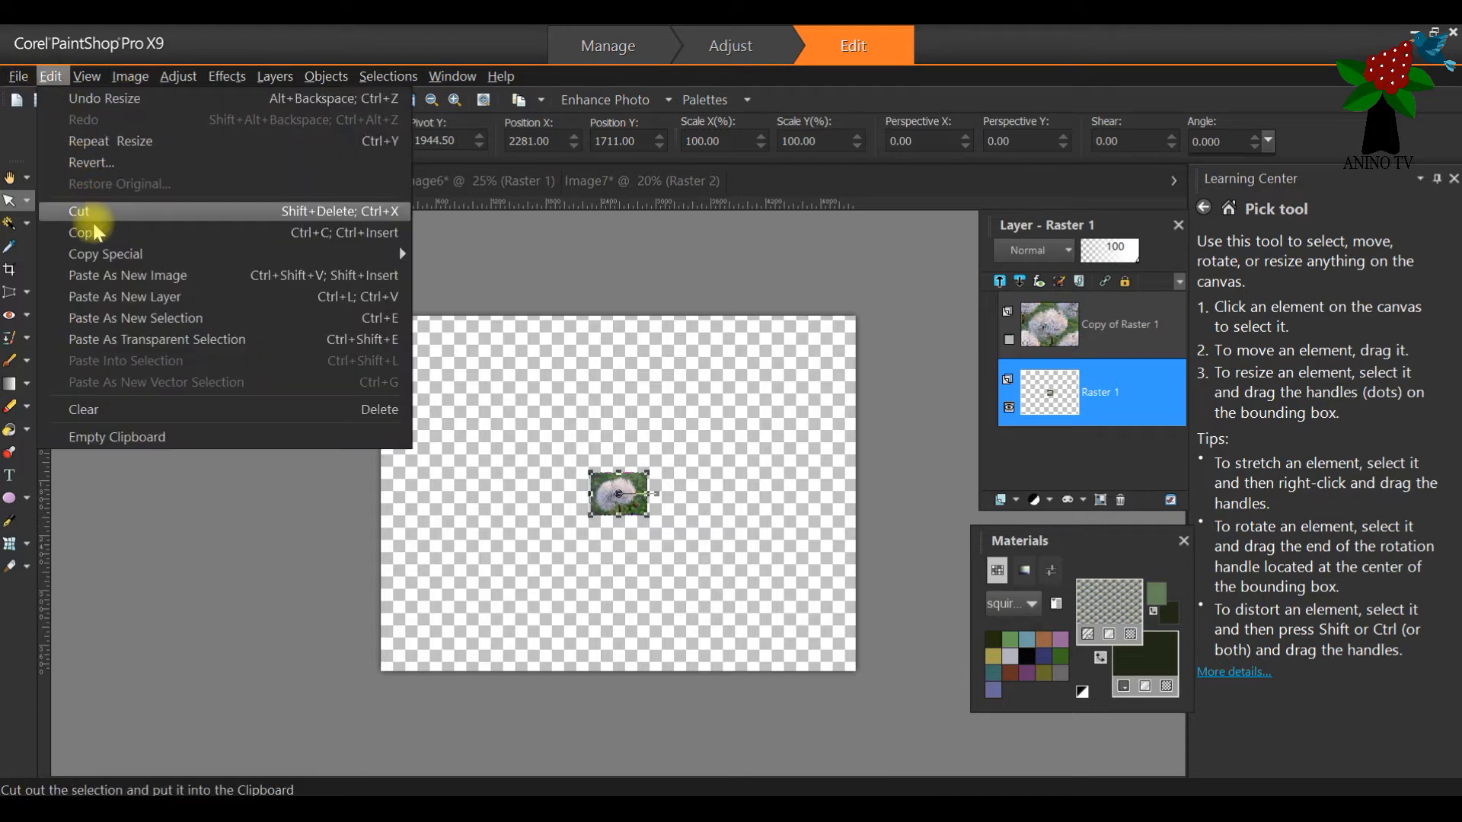
pyautogui.click(180, 238)
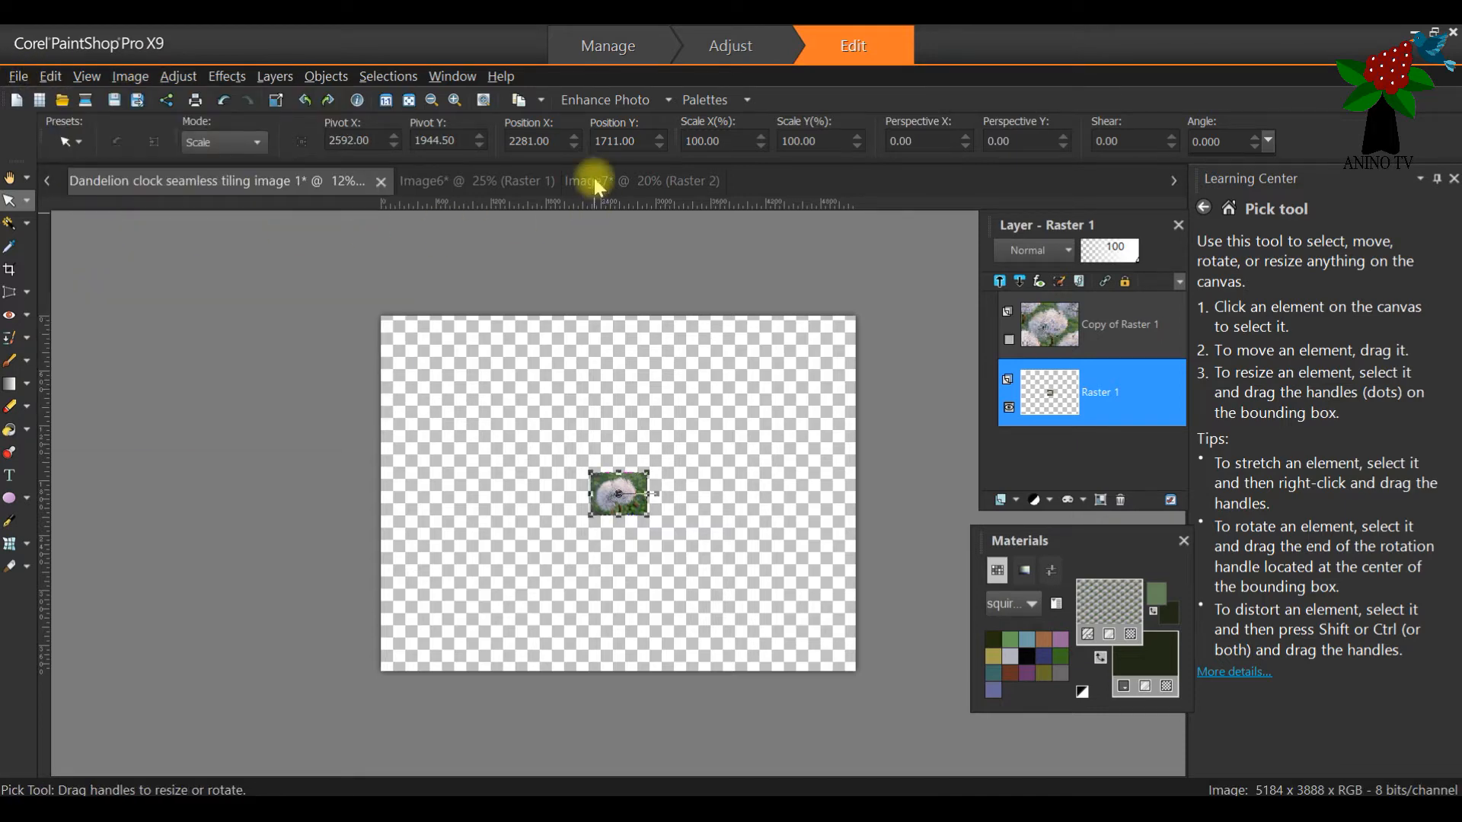
pyautogui.click(489, 186)
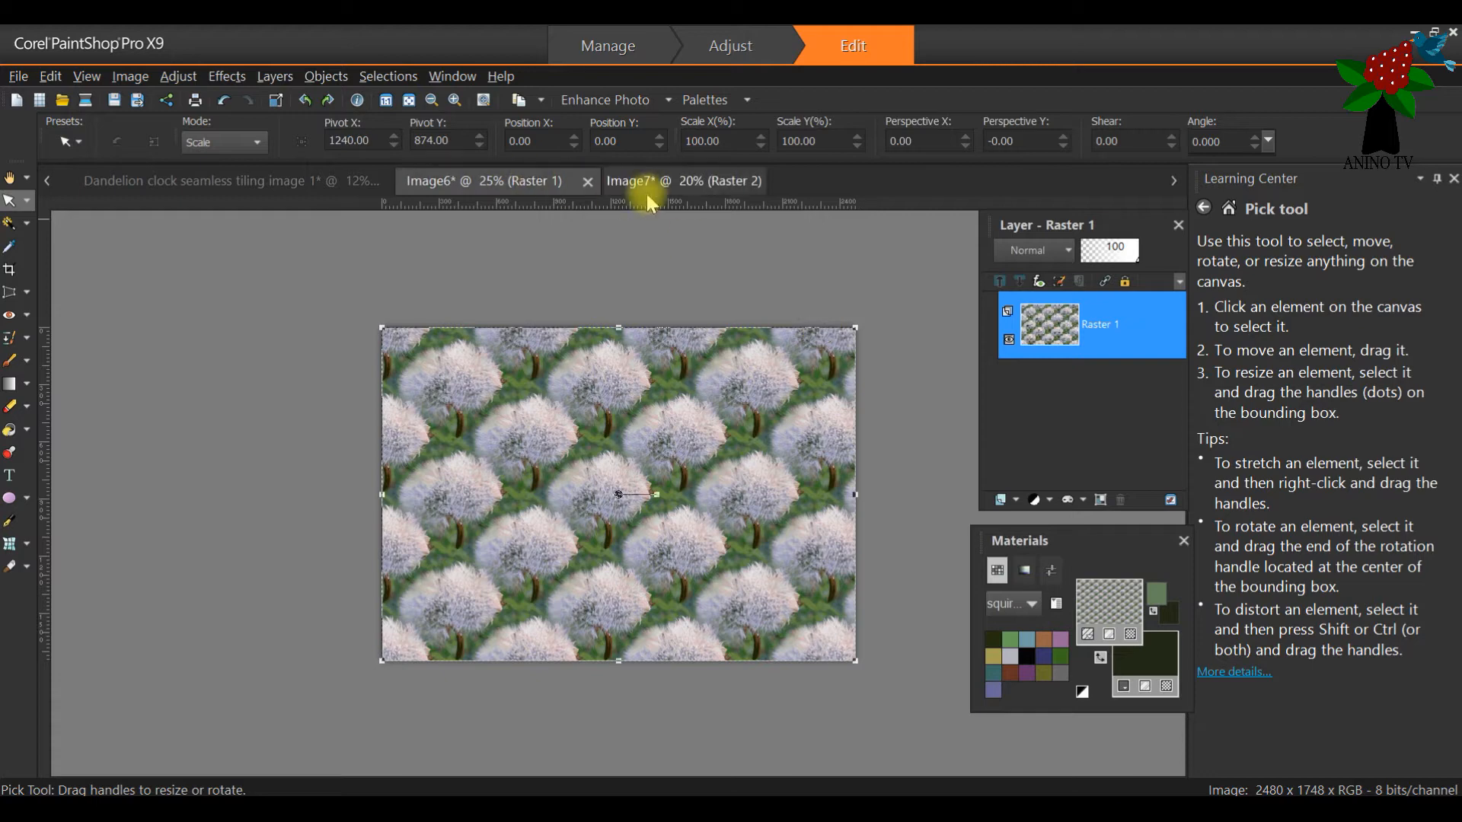
pyautogui.click(649, 186)
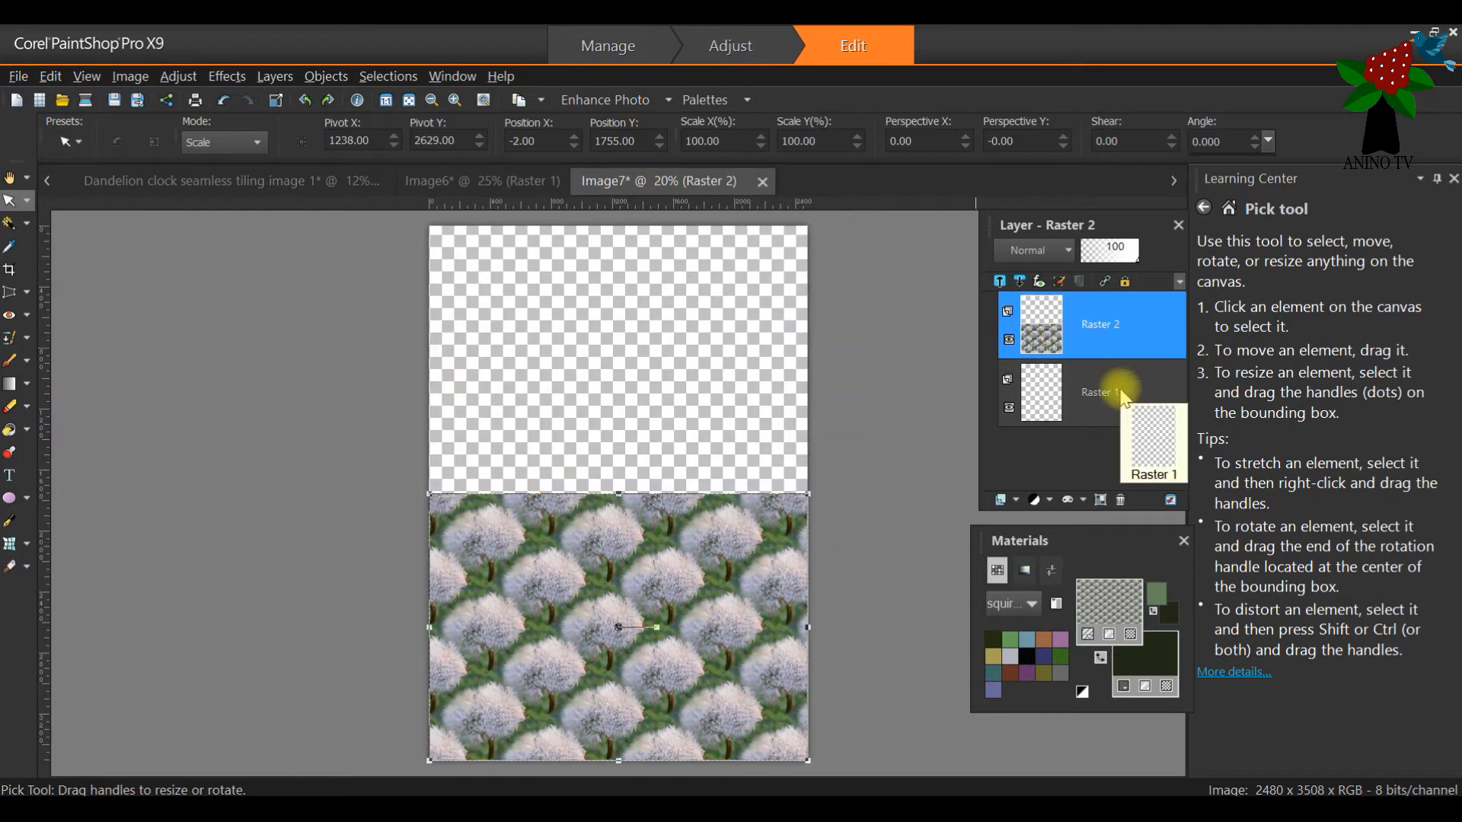
pyautogui.click(50, 76)
pyautogui.click(157, 297)
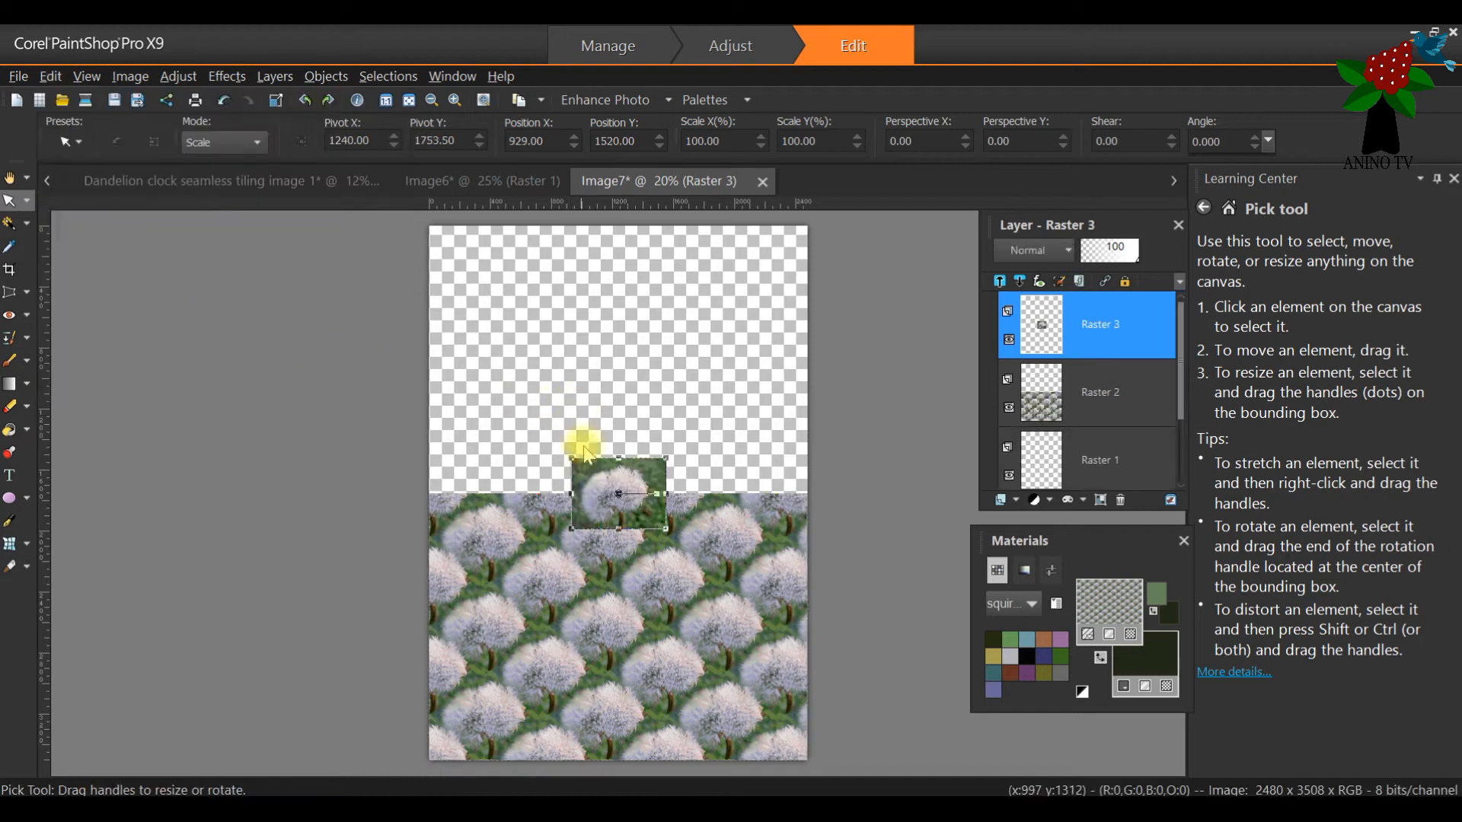
# Step: Move the pasted small dandelion into the blank upper half of the A4 page, at about X 909, Y 790, and flip it vertically
pyautogui.moveTo(622, 493); pyautogui.dragTo(623, 340)
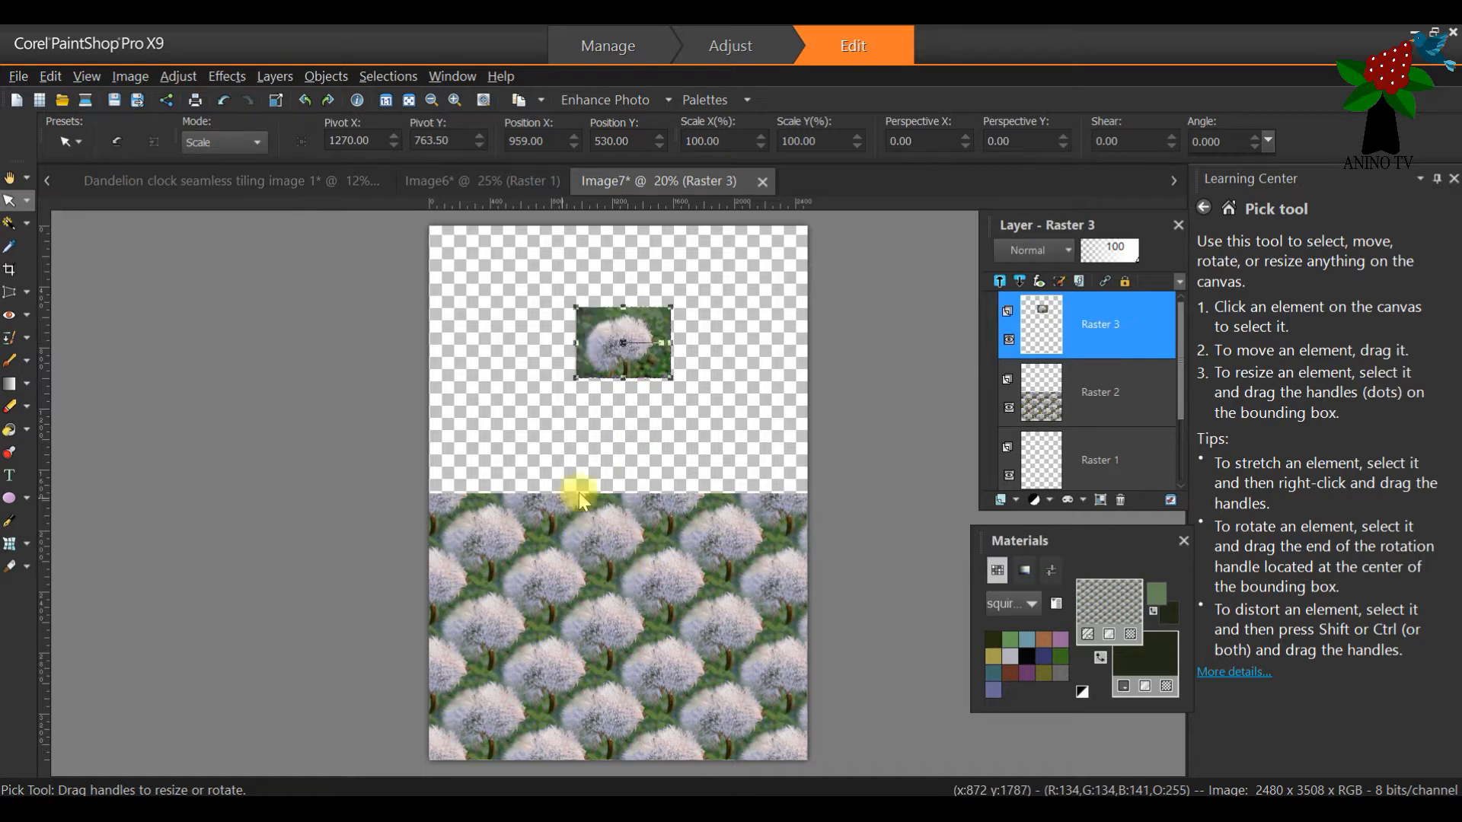
pyautogui.click(129, 77)
pyautogui.click(131, 77)
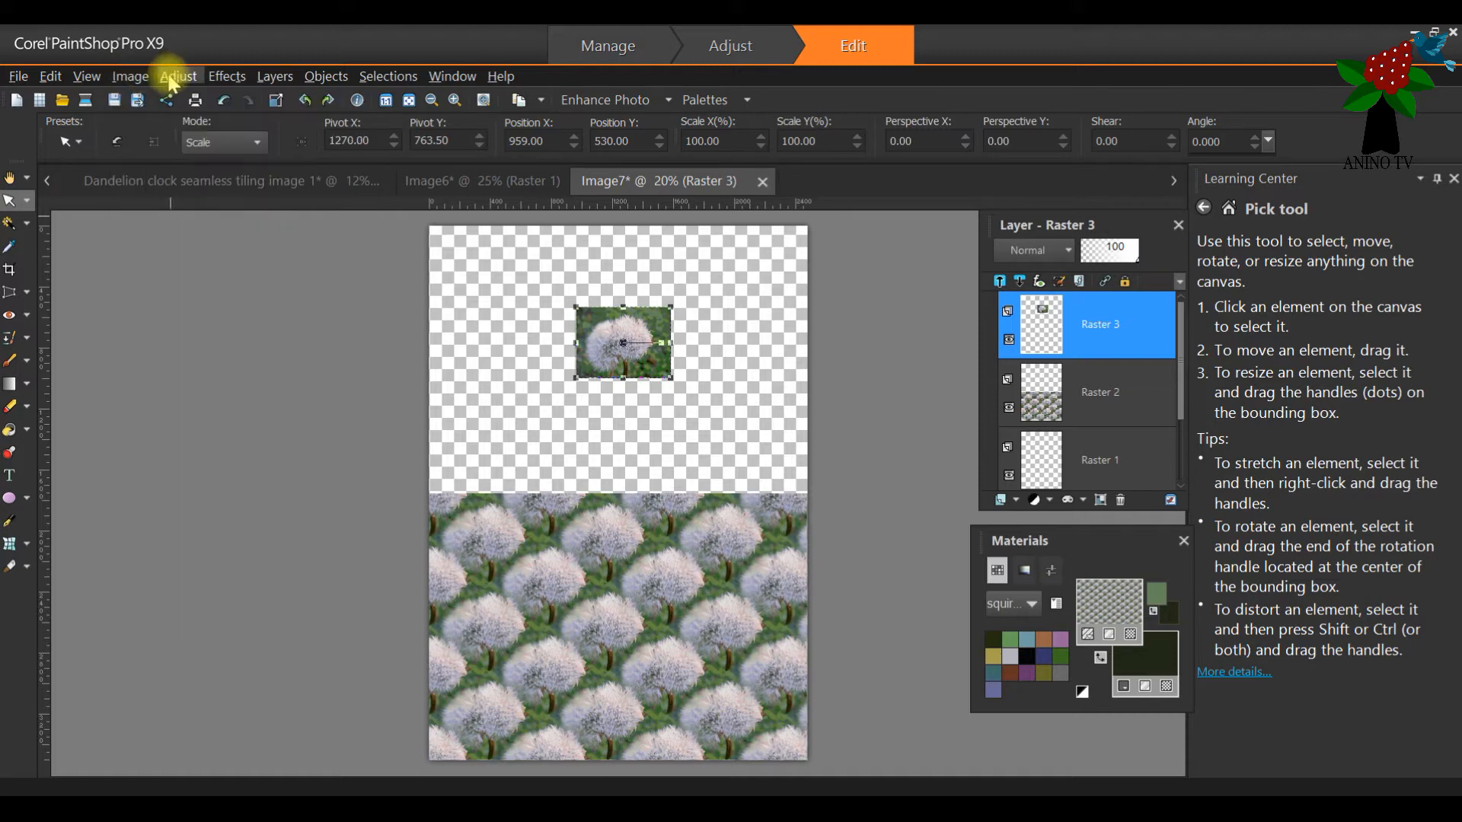
pyautogui.click(131, 76)
pyautogui.click(130, 77)
pyautogui.click(138, 80)
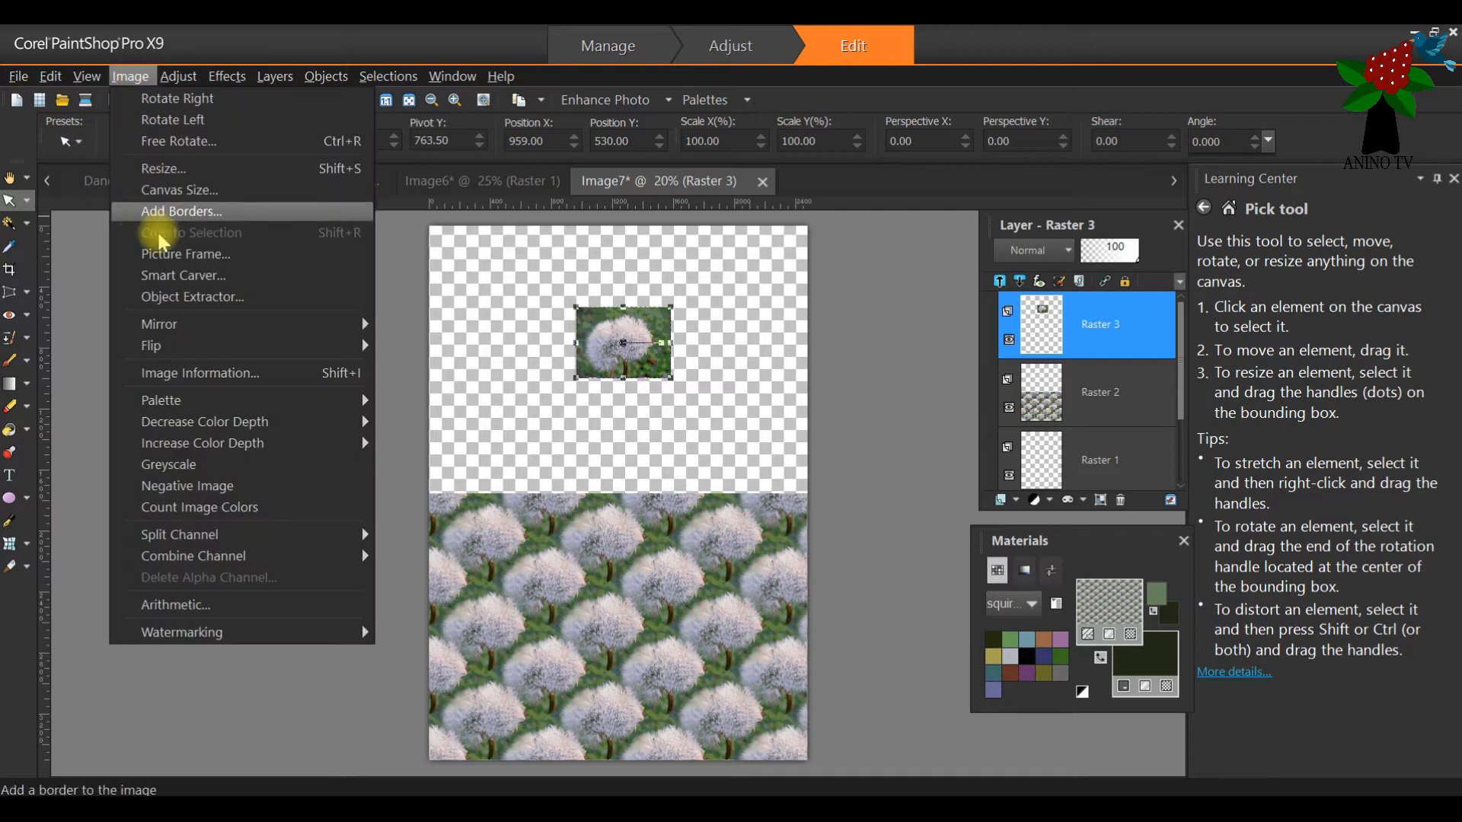
pyautogui.moveTo(177, 329)
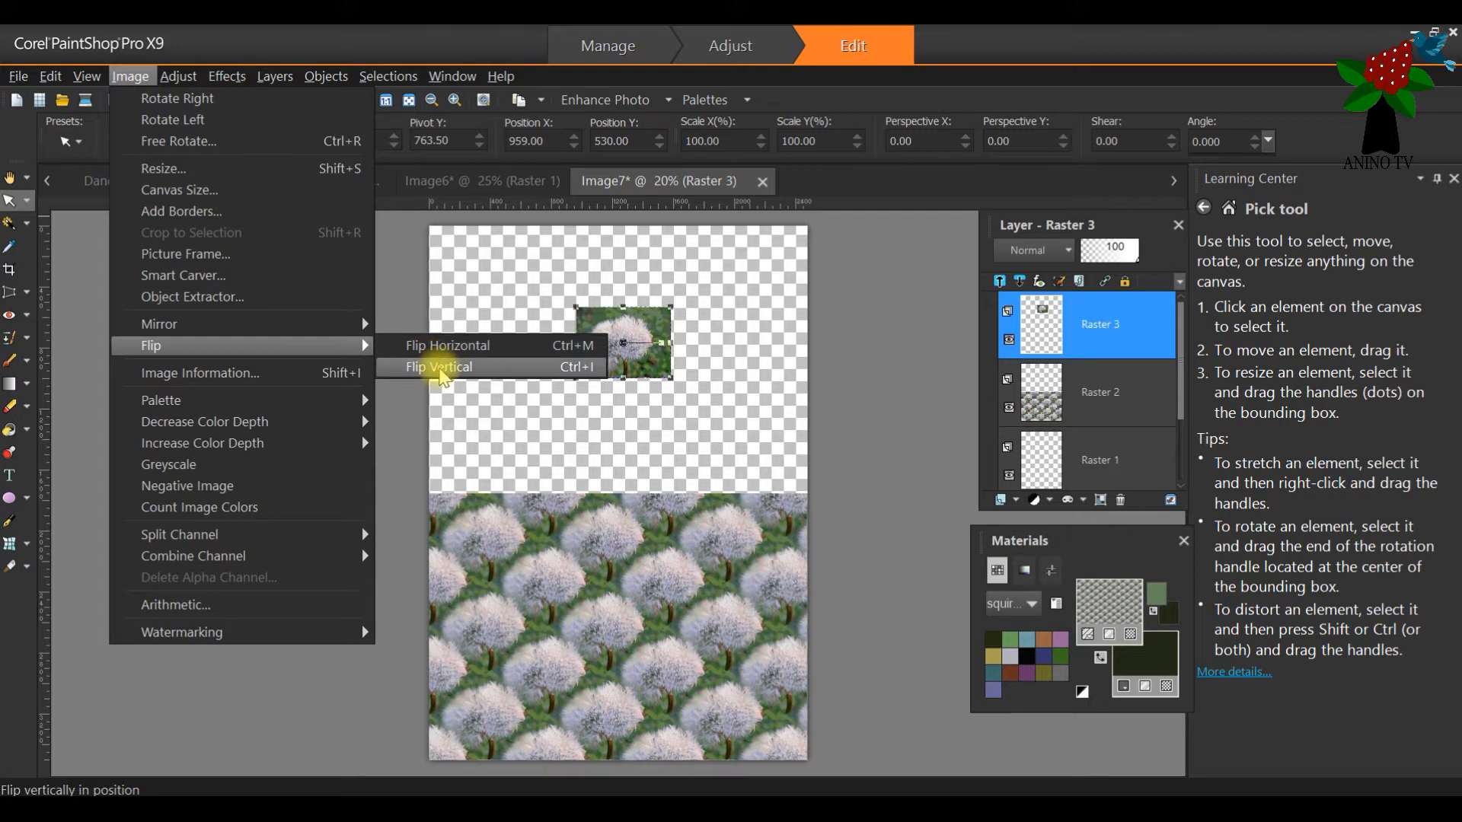
pyautogui.click(440, 367)
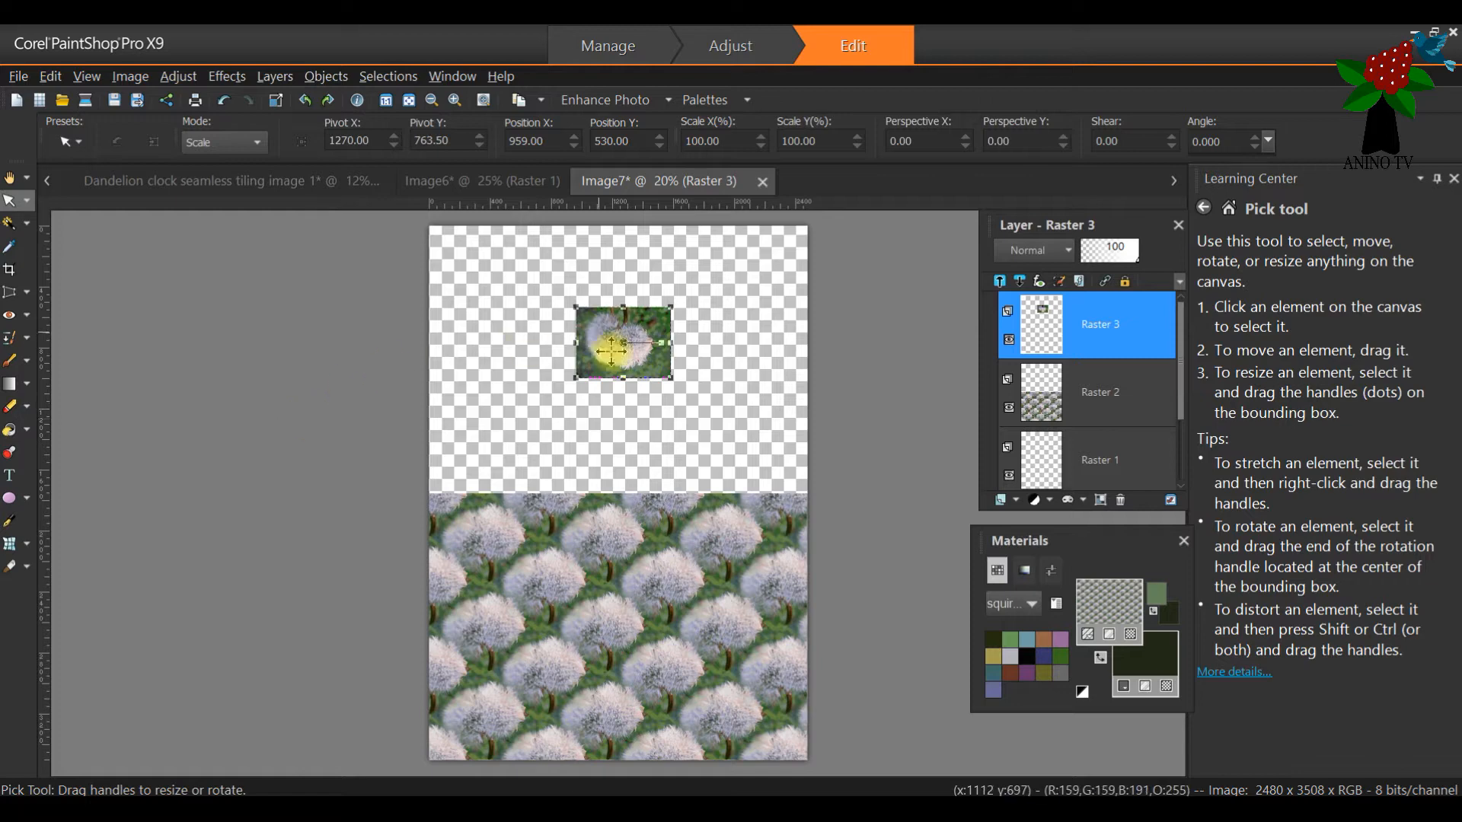
pyautogui.moveTo(624, 343); pyautogui.dragTo(616, 379)
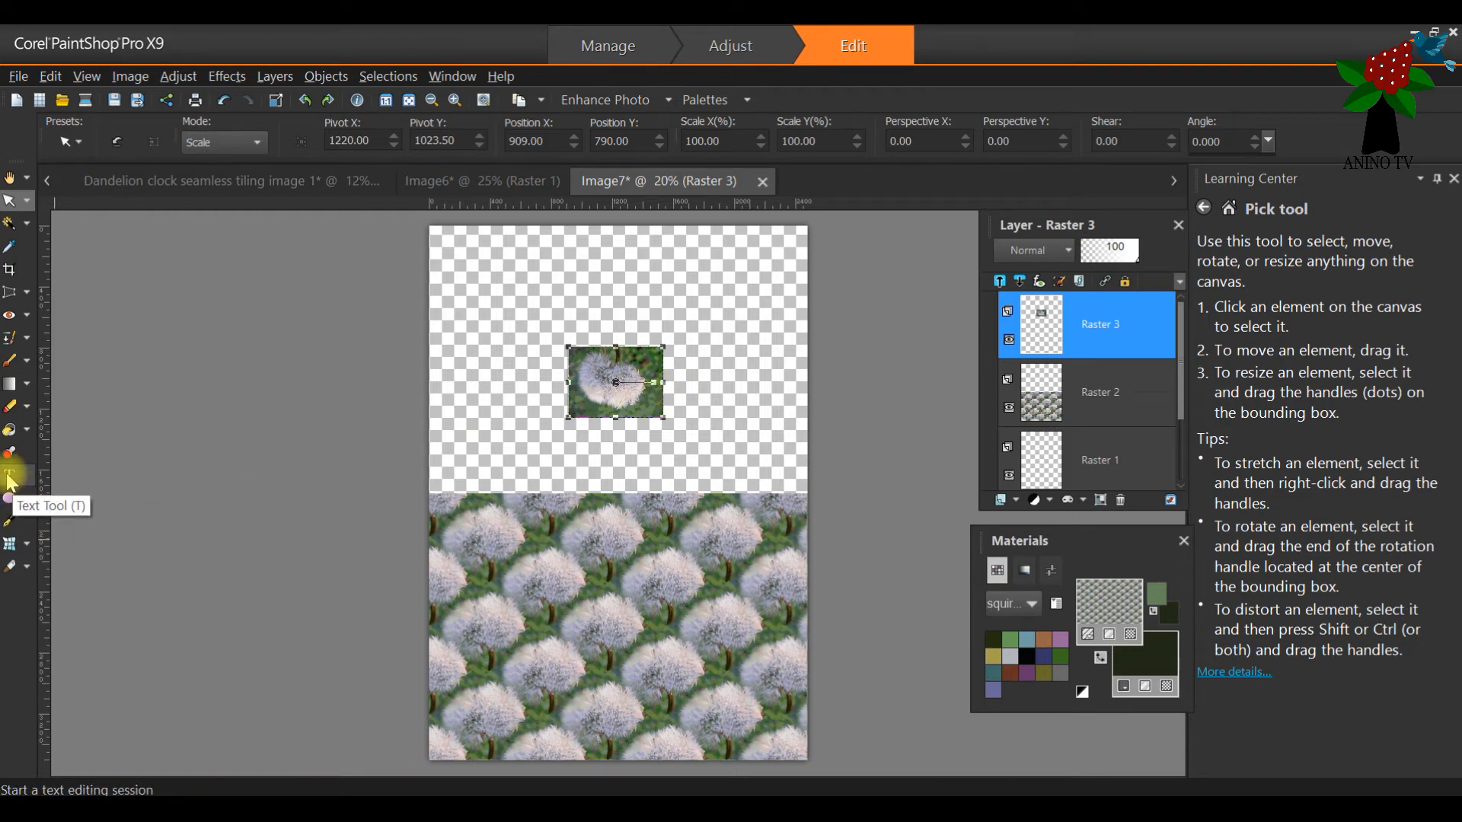
# Step: Undo the Raster 1 resize in the Dandelion clock seamless tiling image and return to the A4 image
pyautogui.click(191, 183)
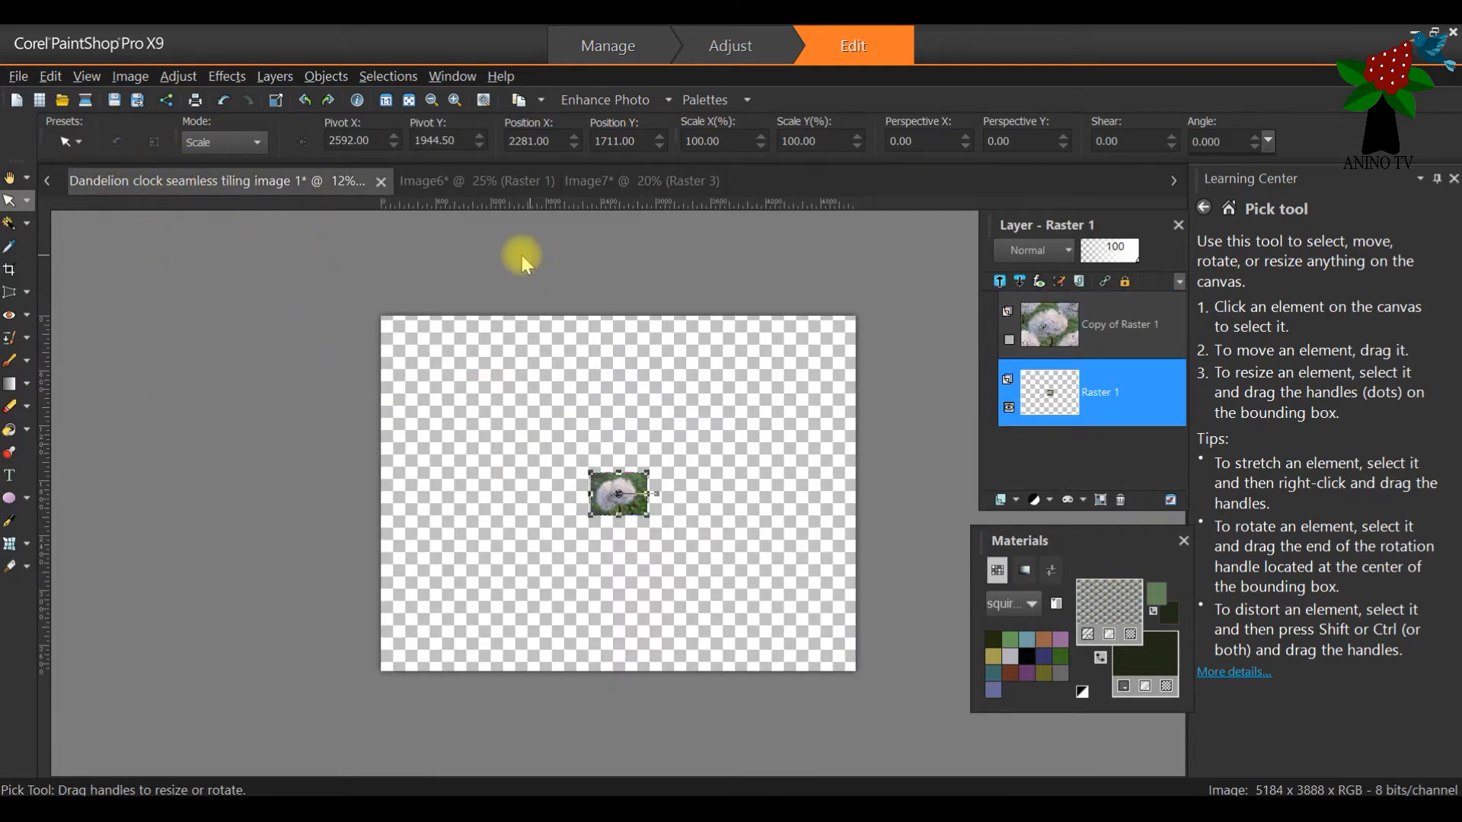
pyautogui.click(53, 76)
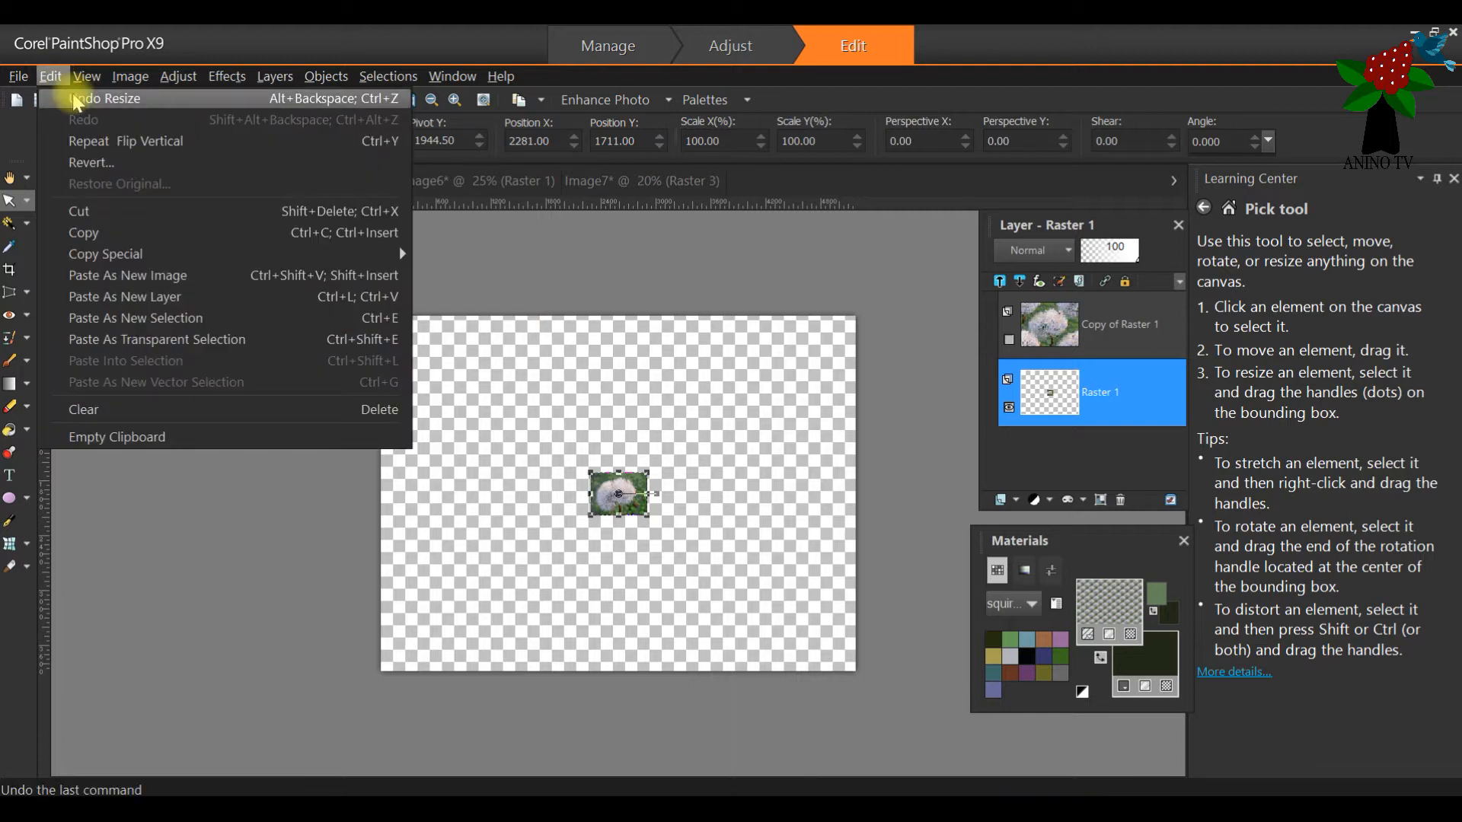
pyautogui.click(67, 93)
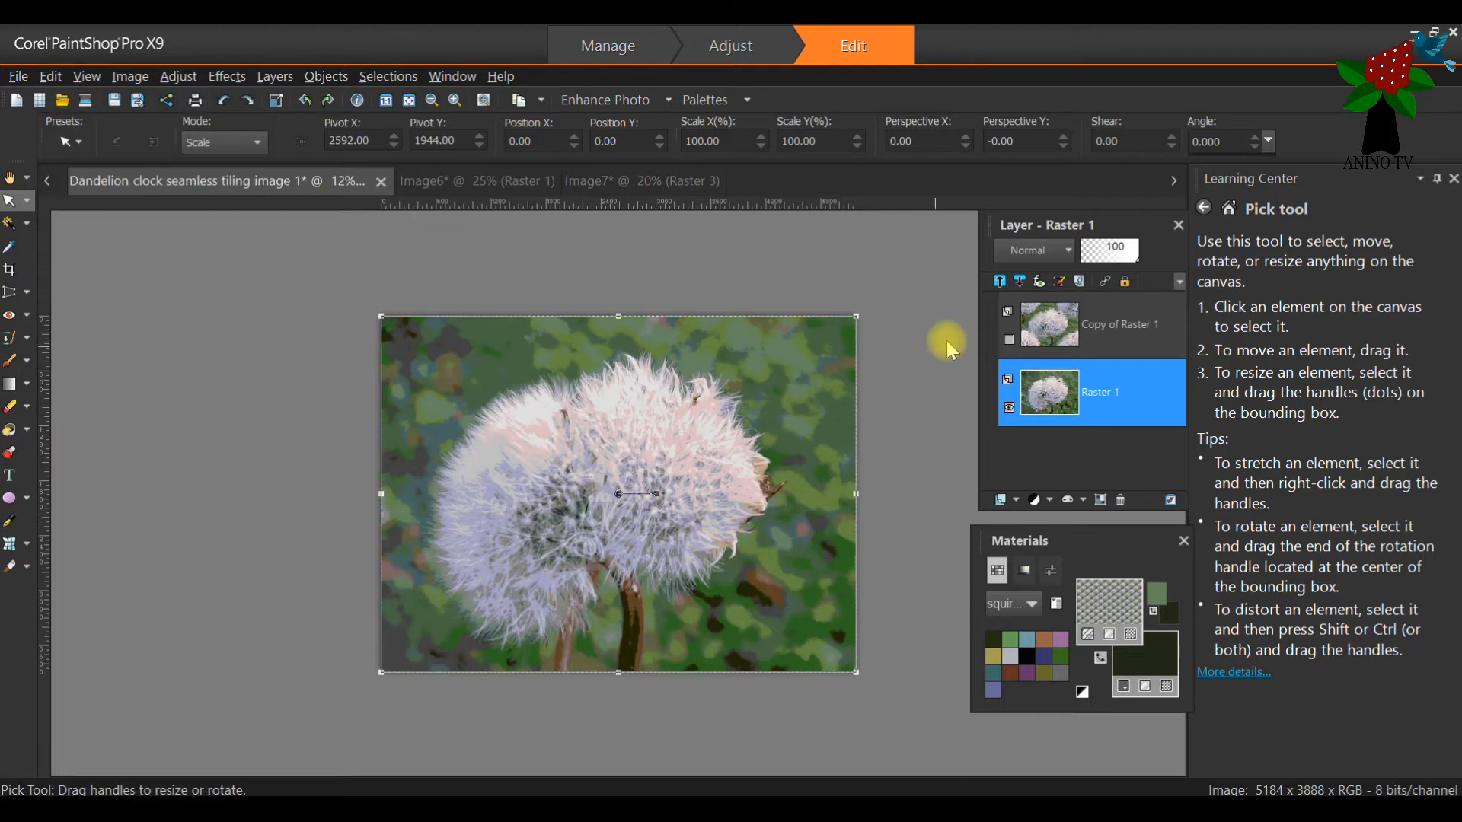
pyautogui.click(627, 180)
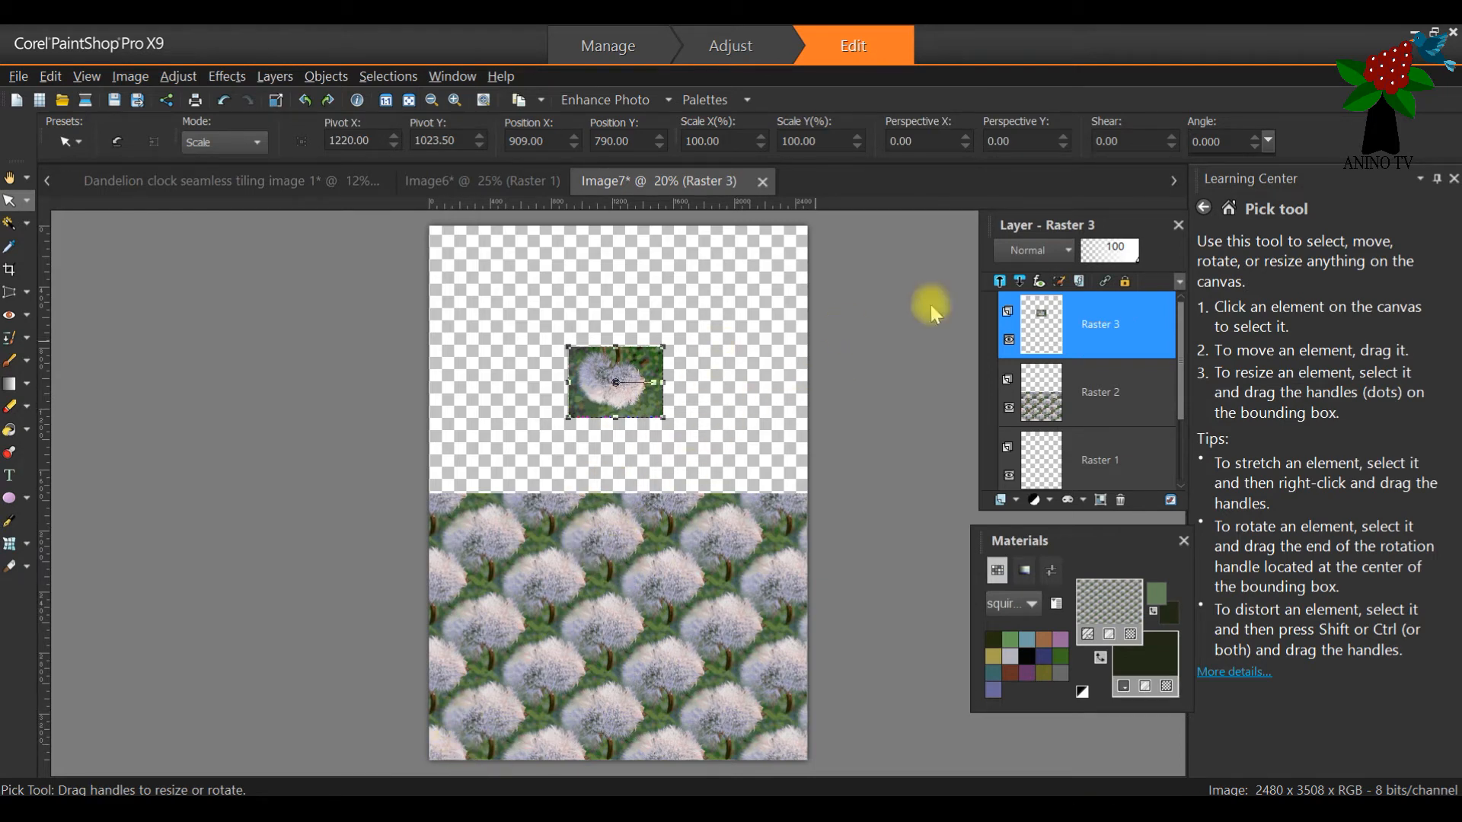
# Step: Activate the Text tool, change the stroke material from the pattern to a solid green colour, and make the stroke transparent
pyautogui.click(11, 480)
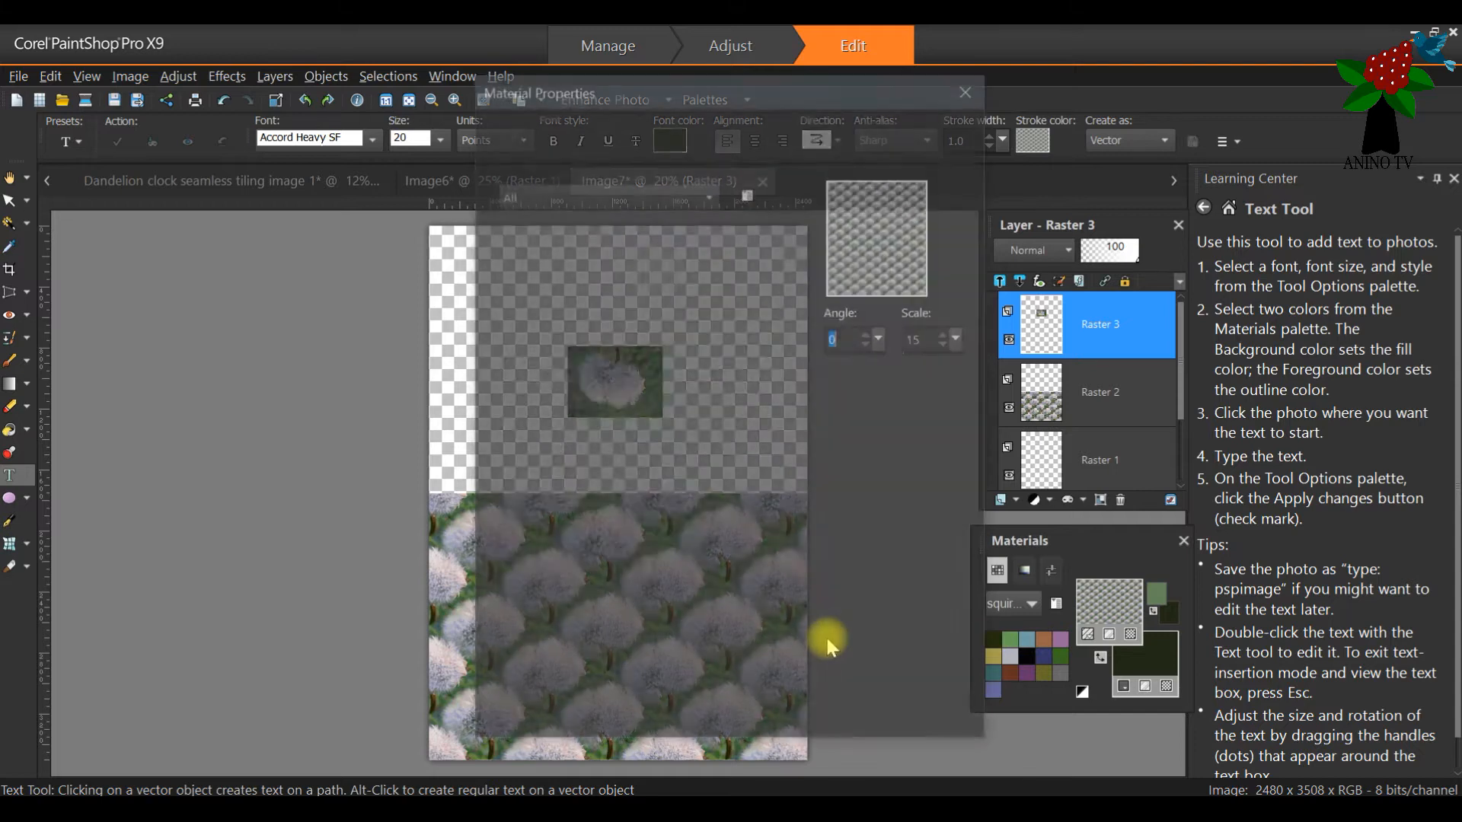
pyautogui.moveTo(692, 87); pyautogui.dragTo(878, 115)
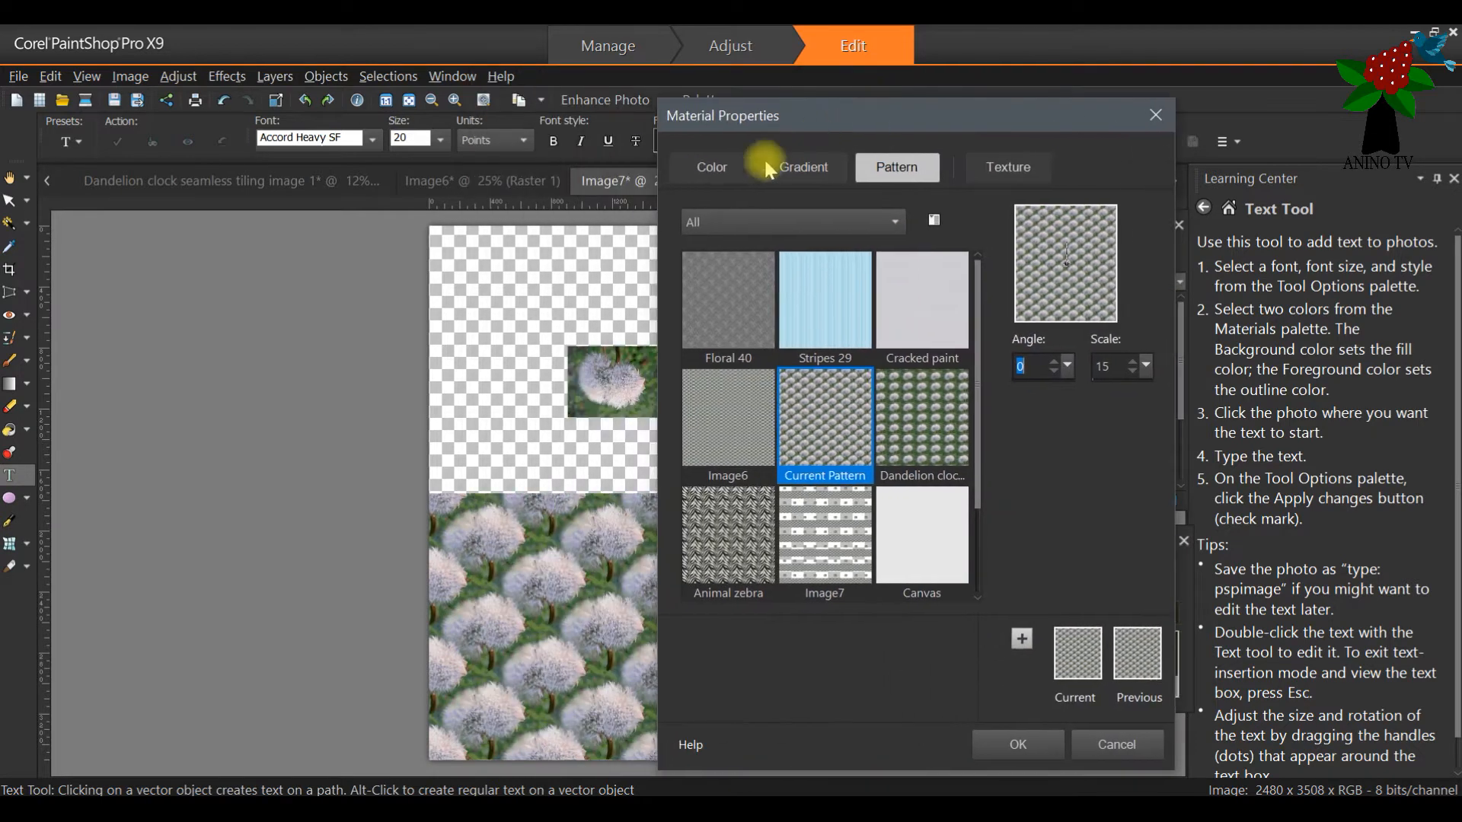
pyautogui.click(723, 167)
pyautogui.click(1021, 746)
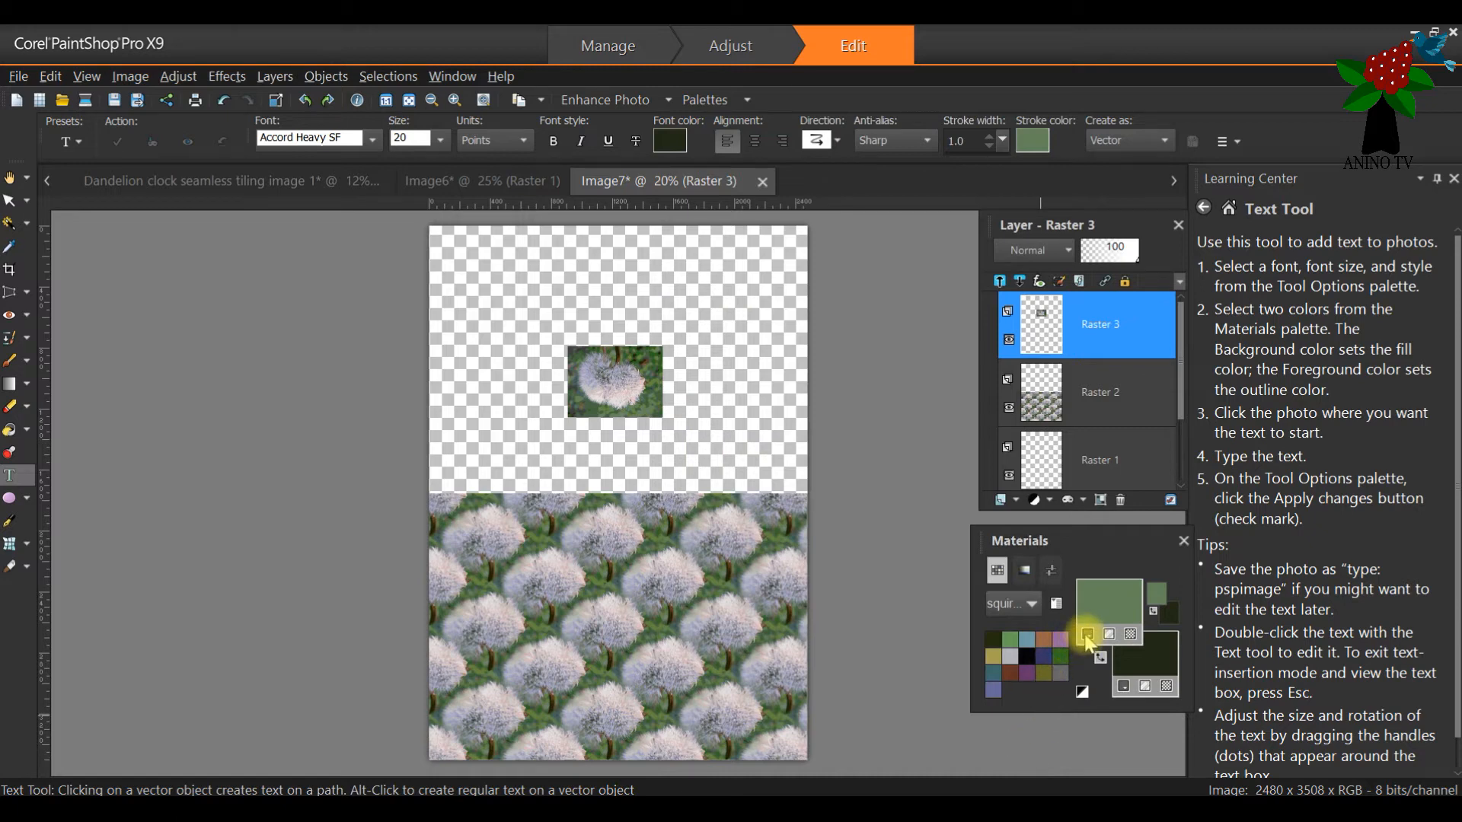
pyautogui.click(1088, 637)
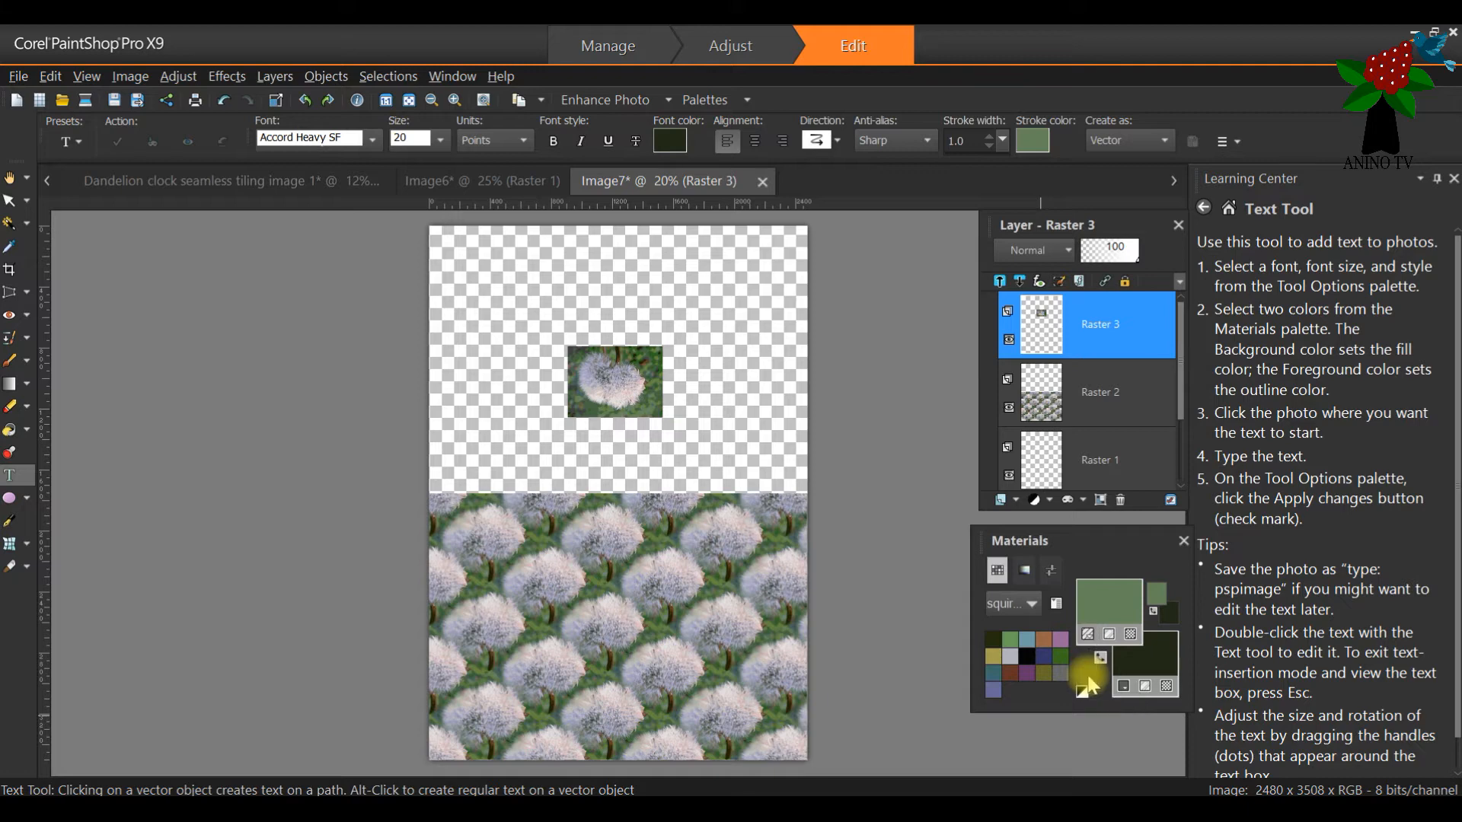
pyautogui.click(1089, 673)
pyautogui.click(1088, 634)
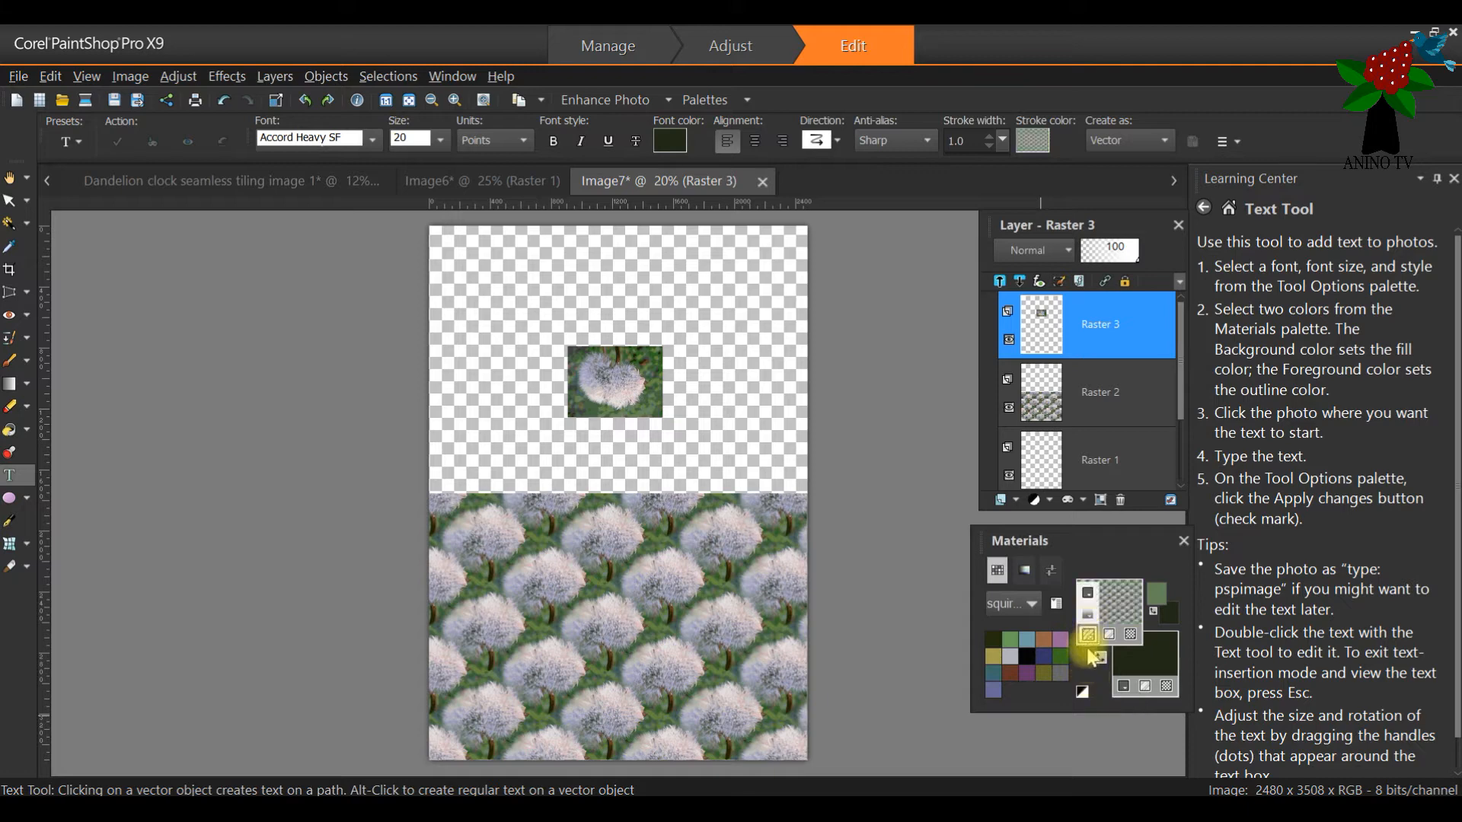
pyautogui.click(1089, 596)
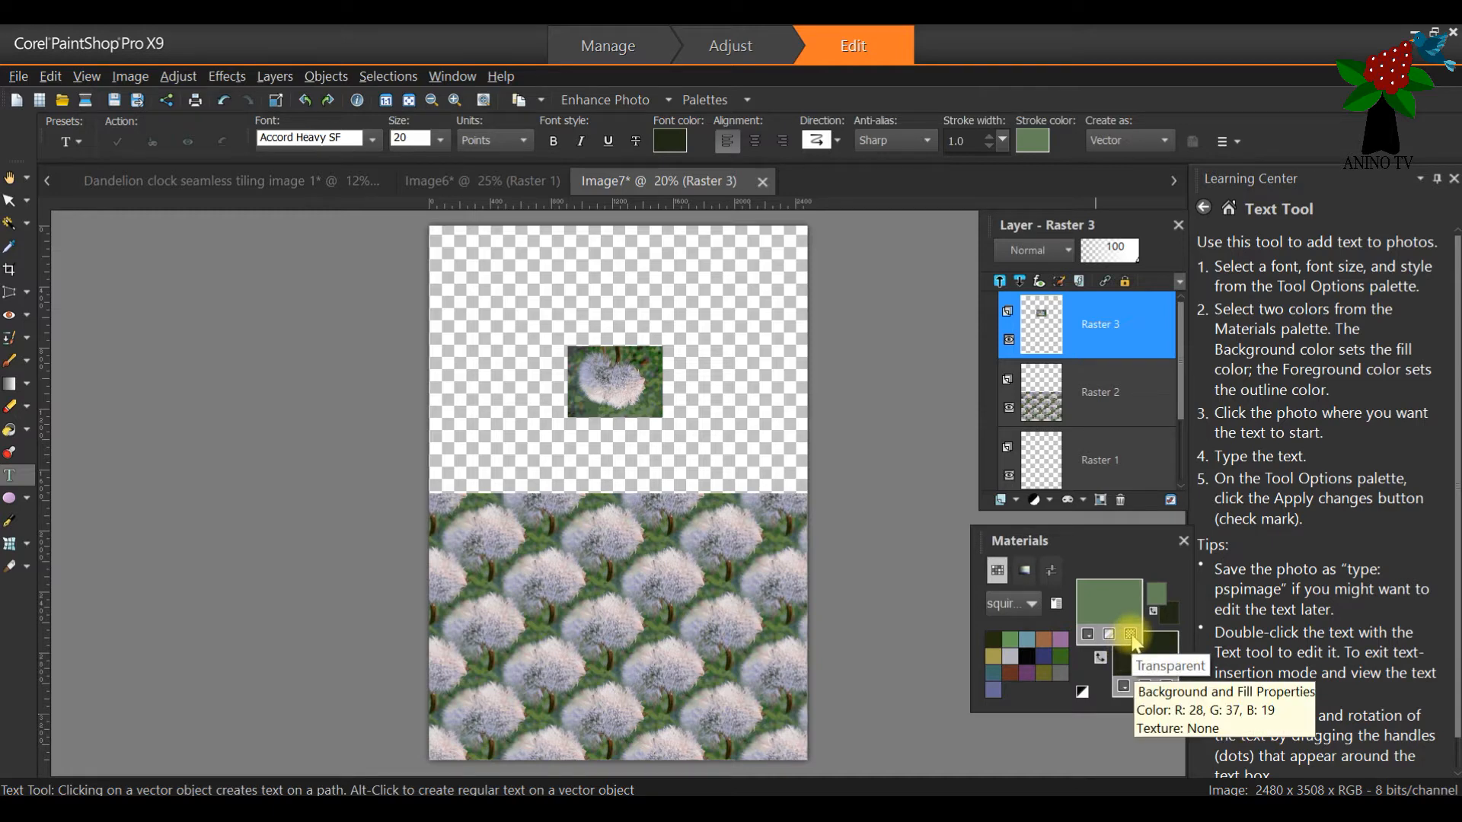
pyautogui.click(1131, 634)
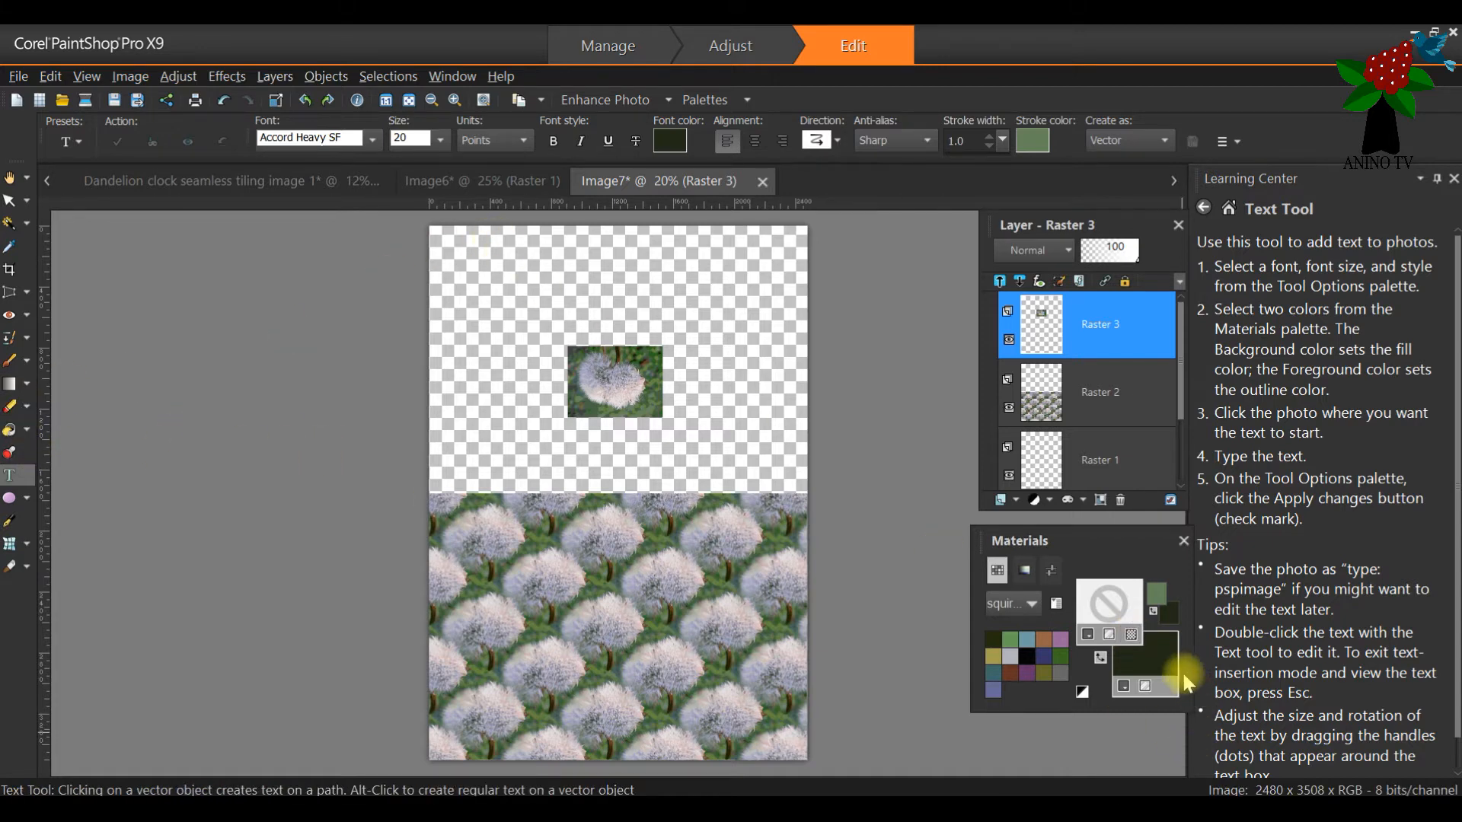
# Step: Set the text fill to the dark olive colour #1f2001, sampled from the dandelion pattern on the page
pyautogui.click(1153, 653)
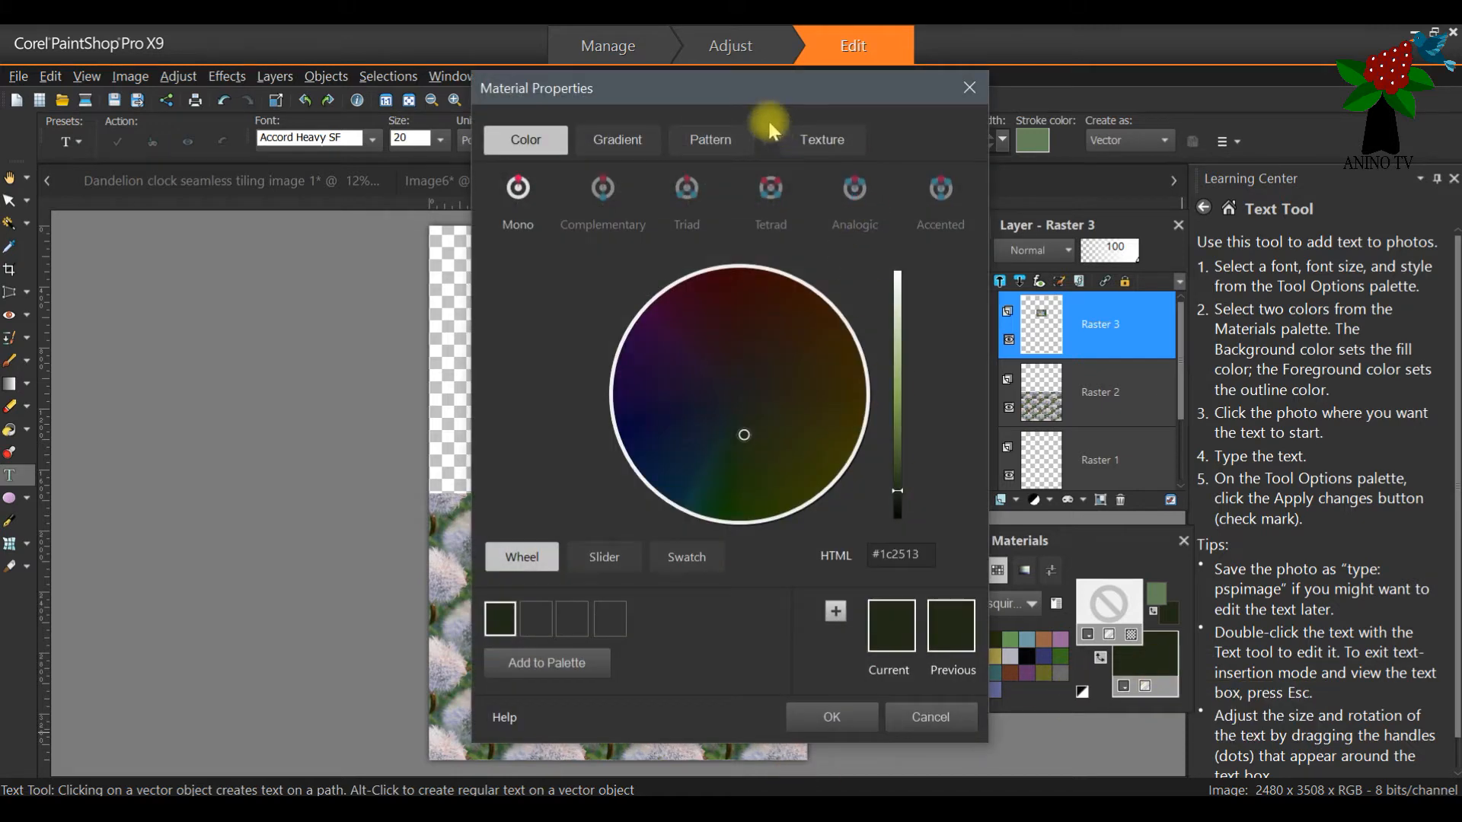
pyautogui.moveTo(793, 90); pyautogui.dragTo(799, 89)
pyautogui.moveTo(903, 85); pyautogui.dragTo(1160, 77)
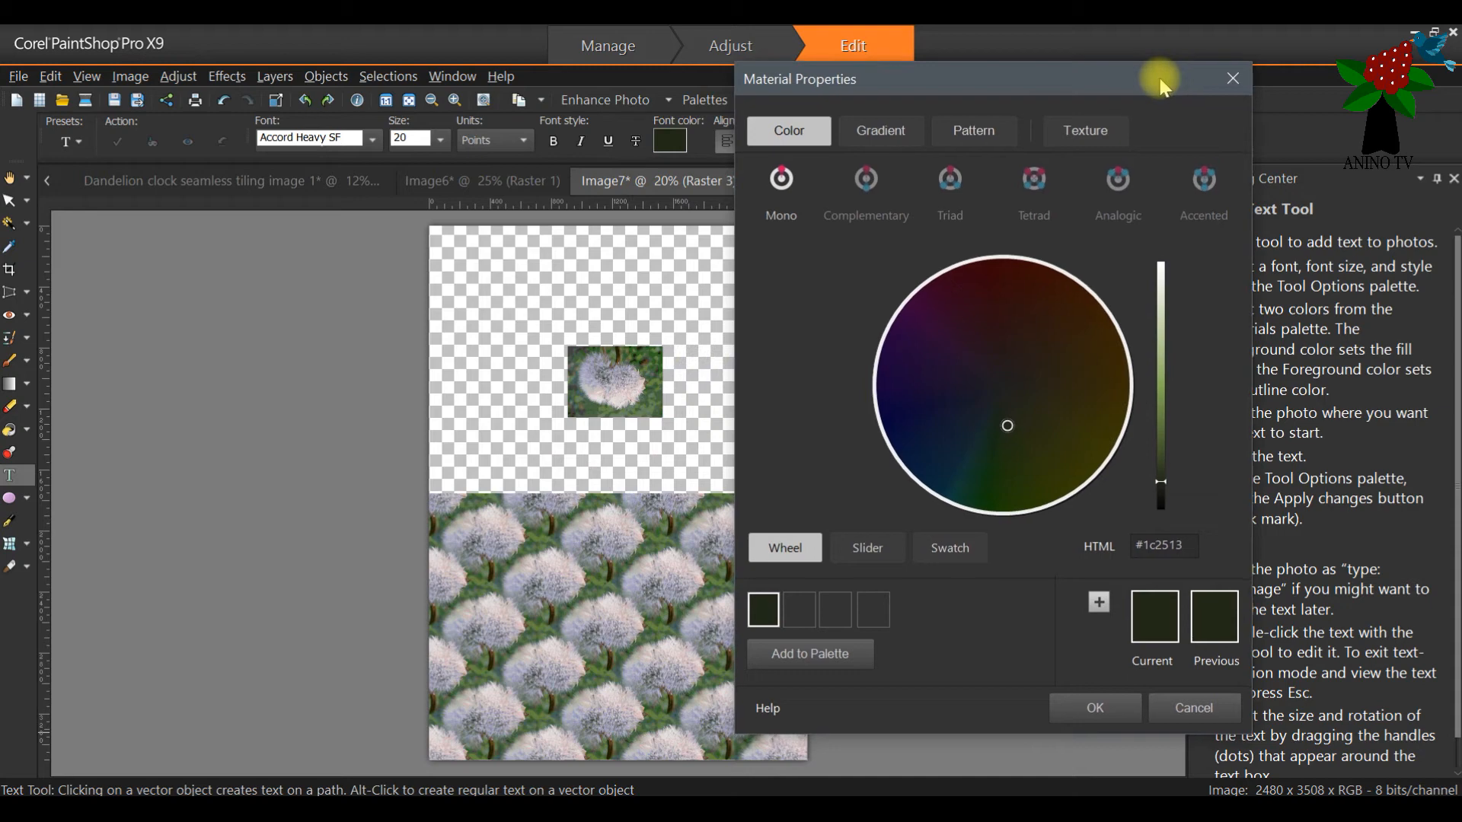
pyautogui.click(502, 566)
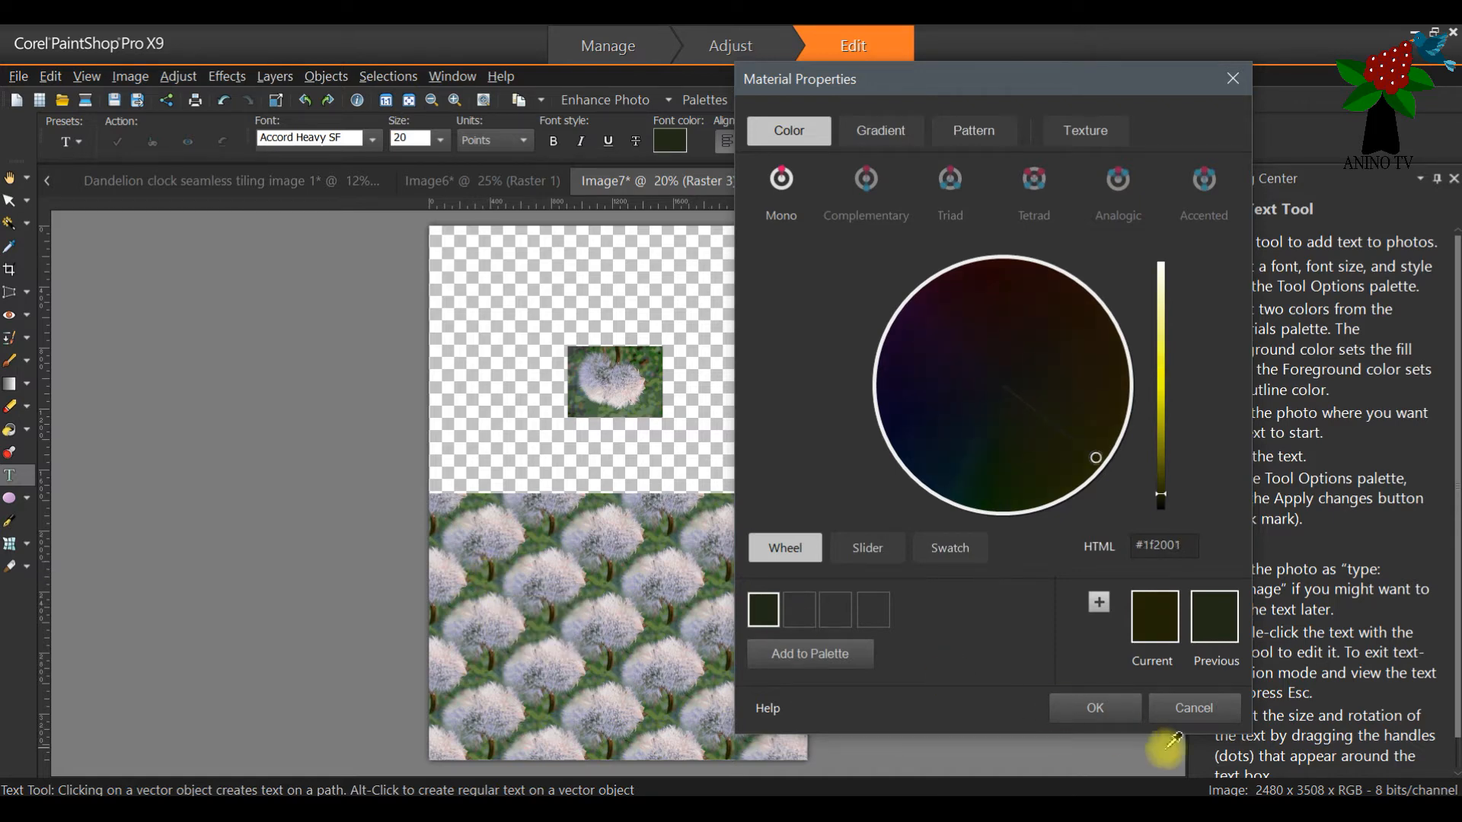
pyautogui.click(1119, 713)
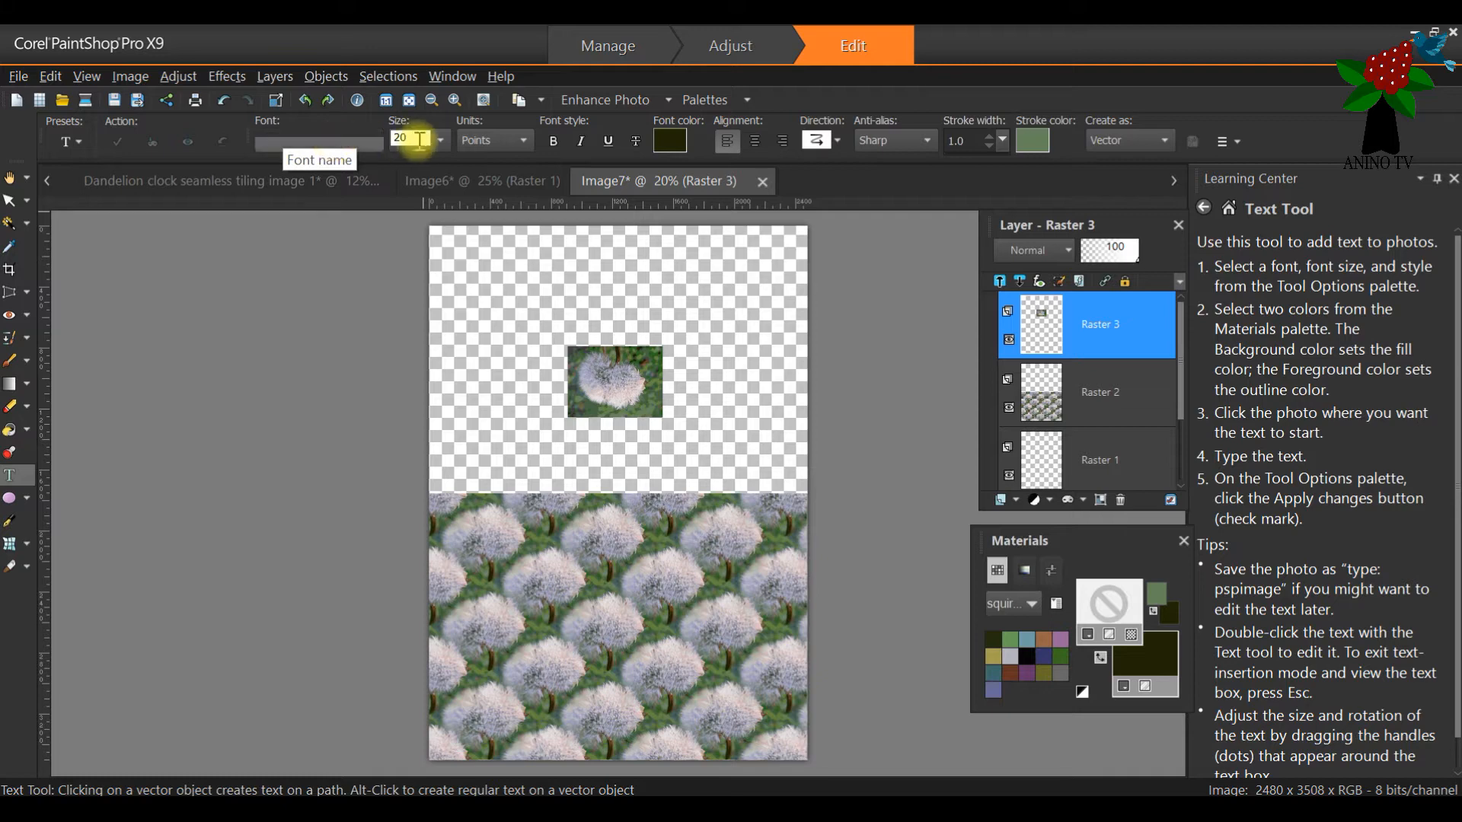
# Step: Add the website address as 20-point Accord Heavy SF vector text and move it to the centre near the page's upper edge
pyautogui.click(670, 335)
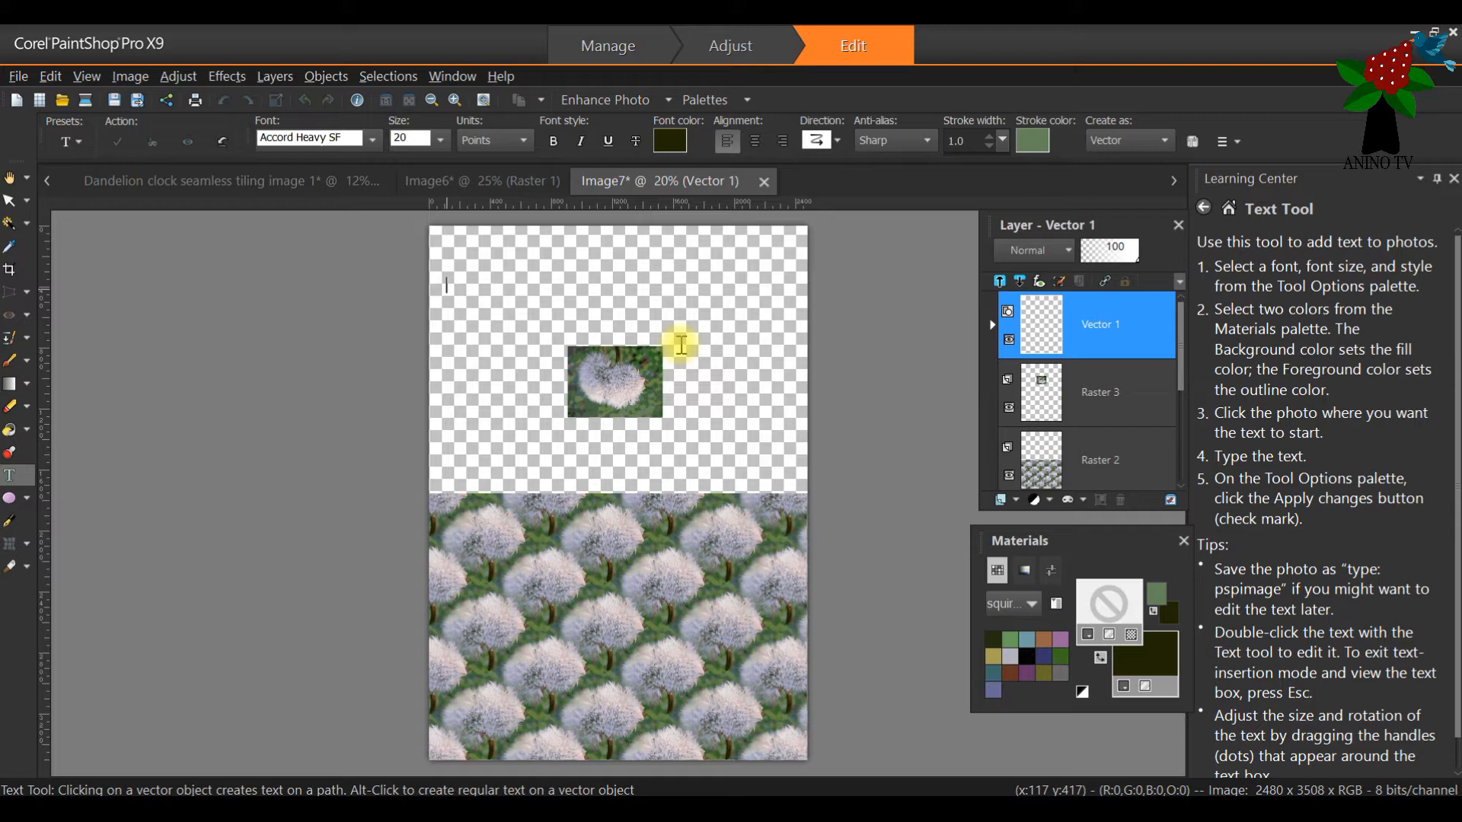
pyautogui.write('NINOOGUNJOBLC')
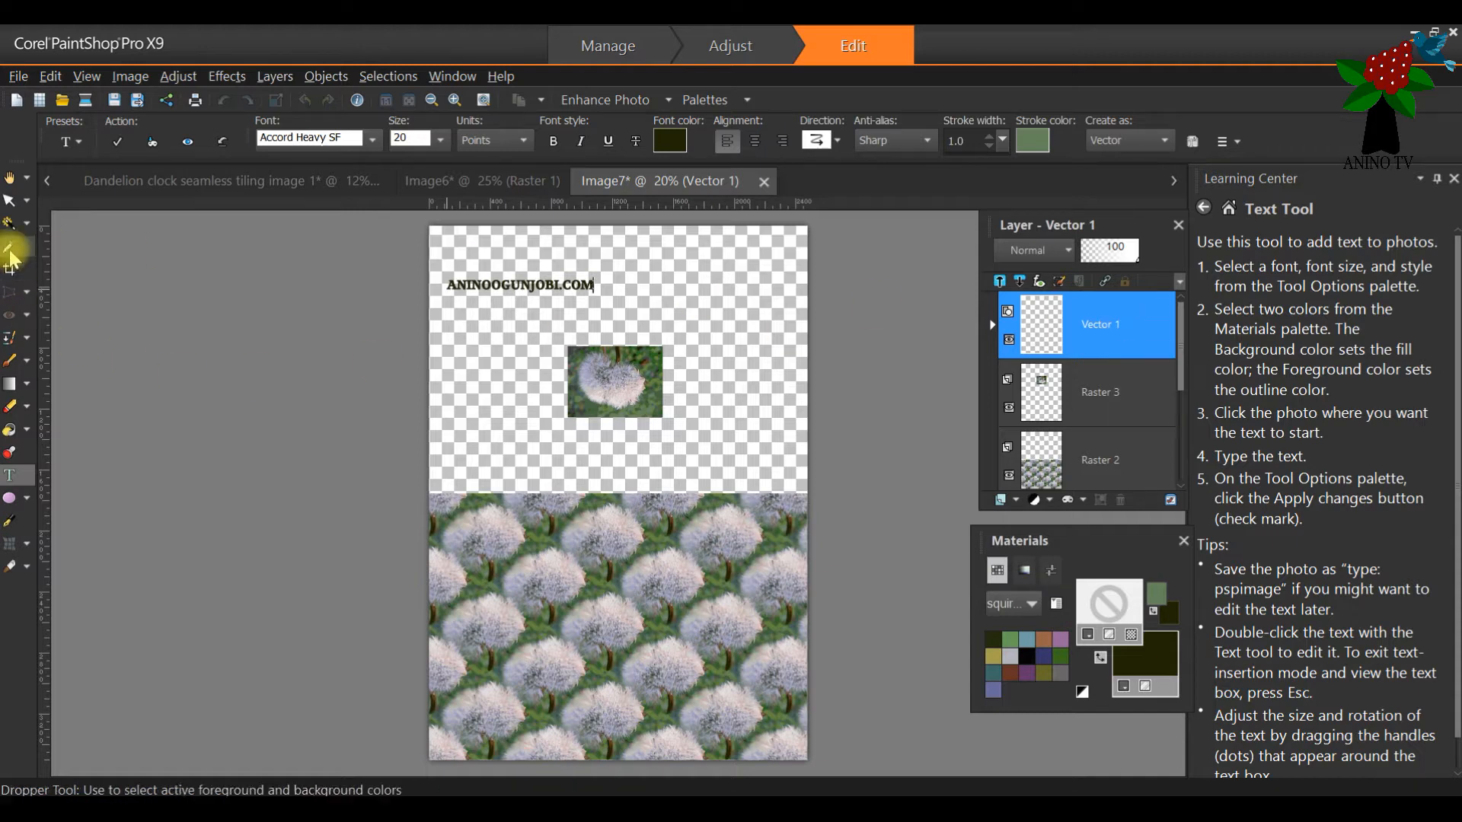
pyautogui.click(10, 200)
pyautogui.click(520, 288)
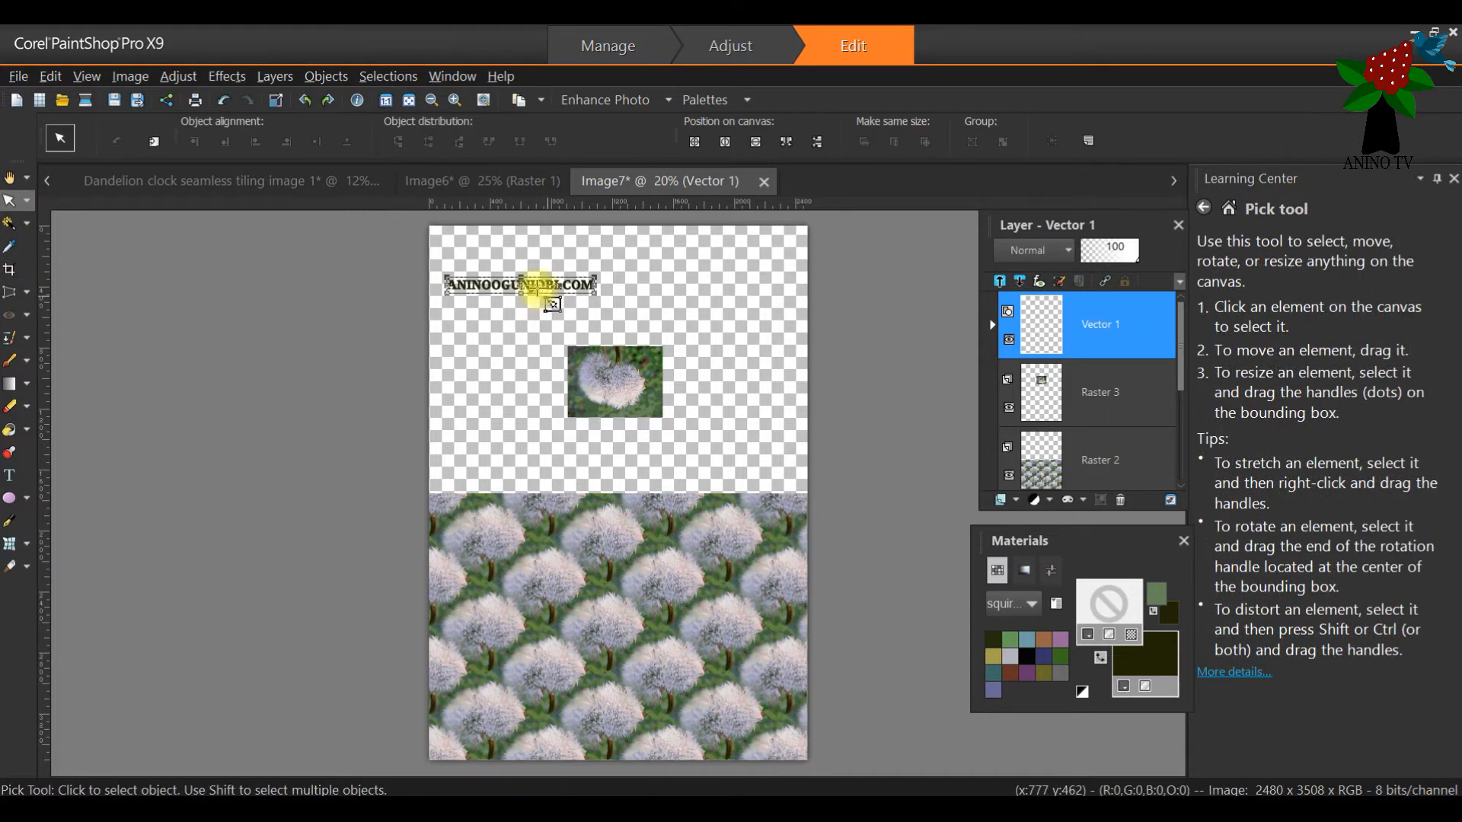
pyautogui.moveTo(520, 284); pyautogui.dragTo(614, 263)
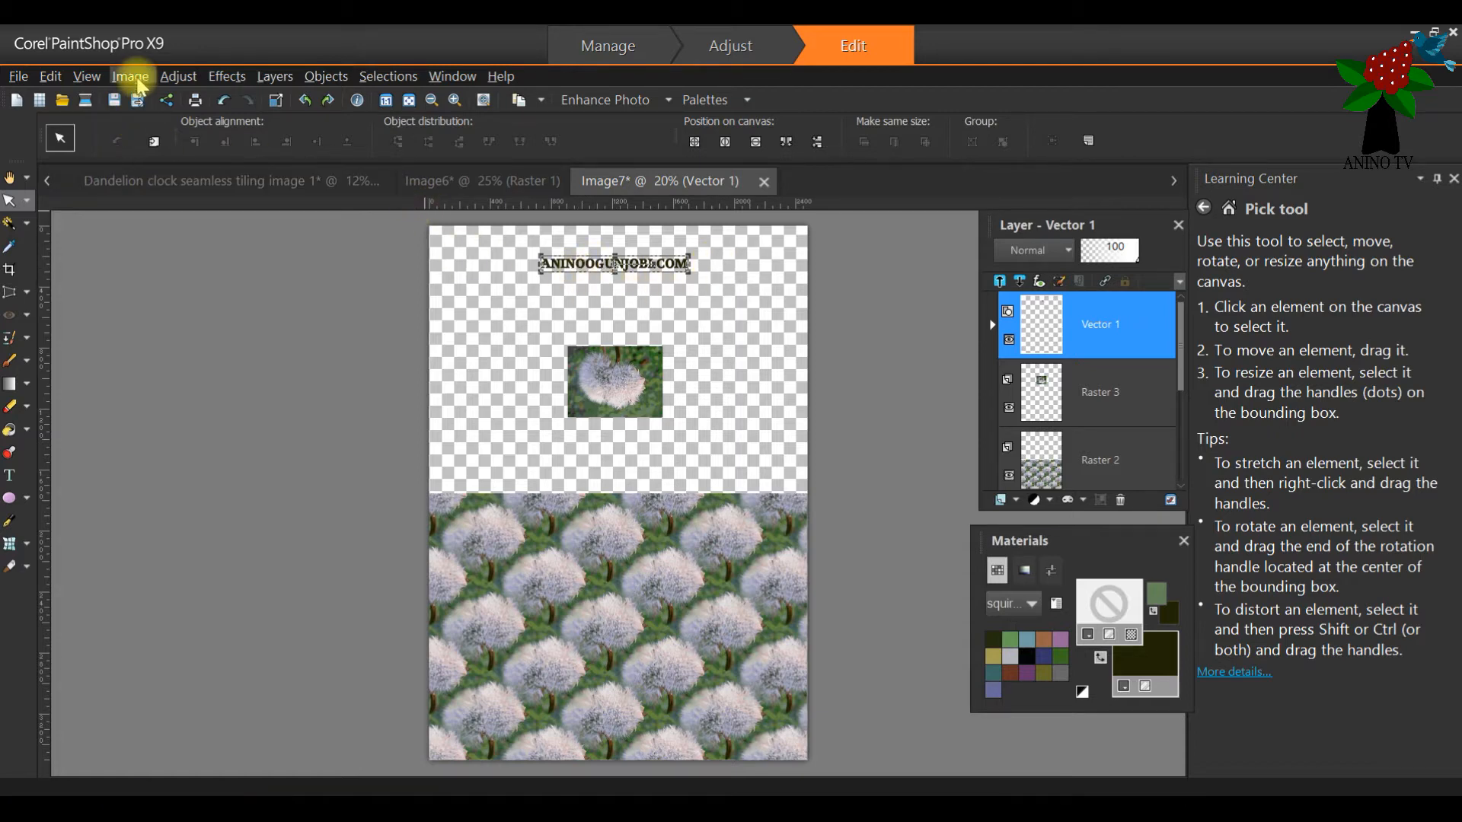
# Step: Flip the website text vertically and mirror it so it reads upside down, and move it slightly upward
pyautogui.click(129, 76)
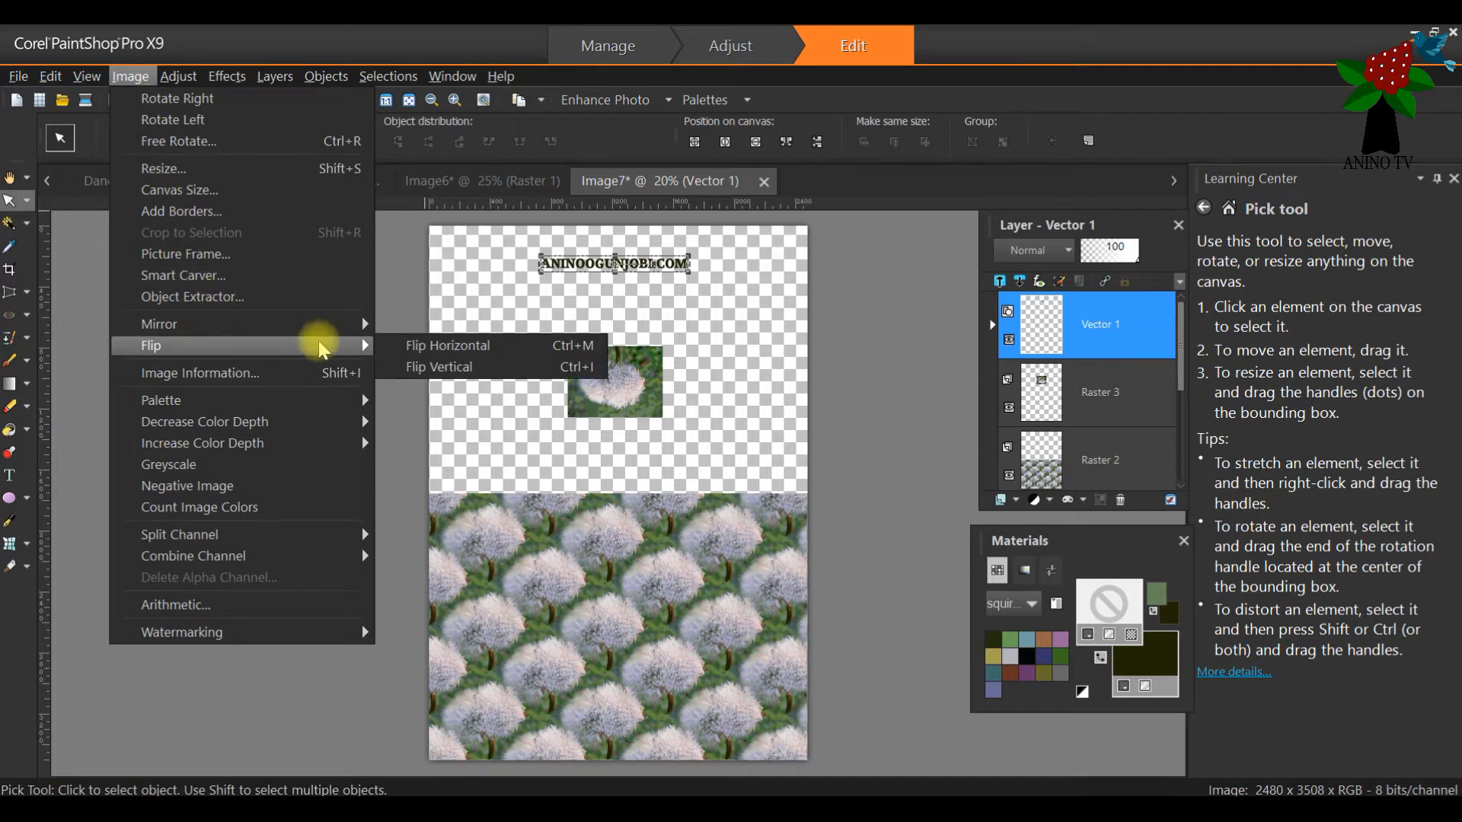
pyautogui.moveTo(335, 354)
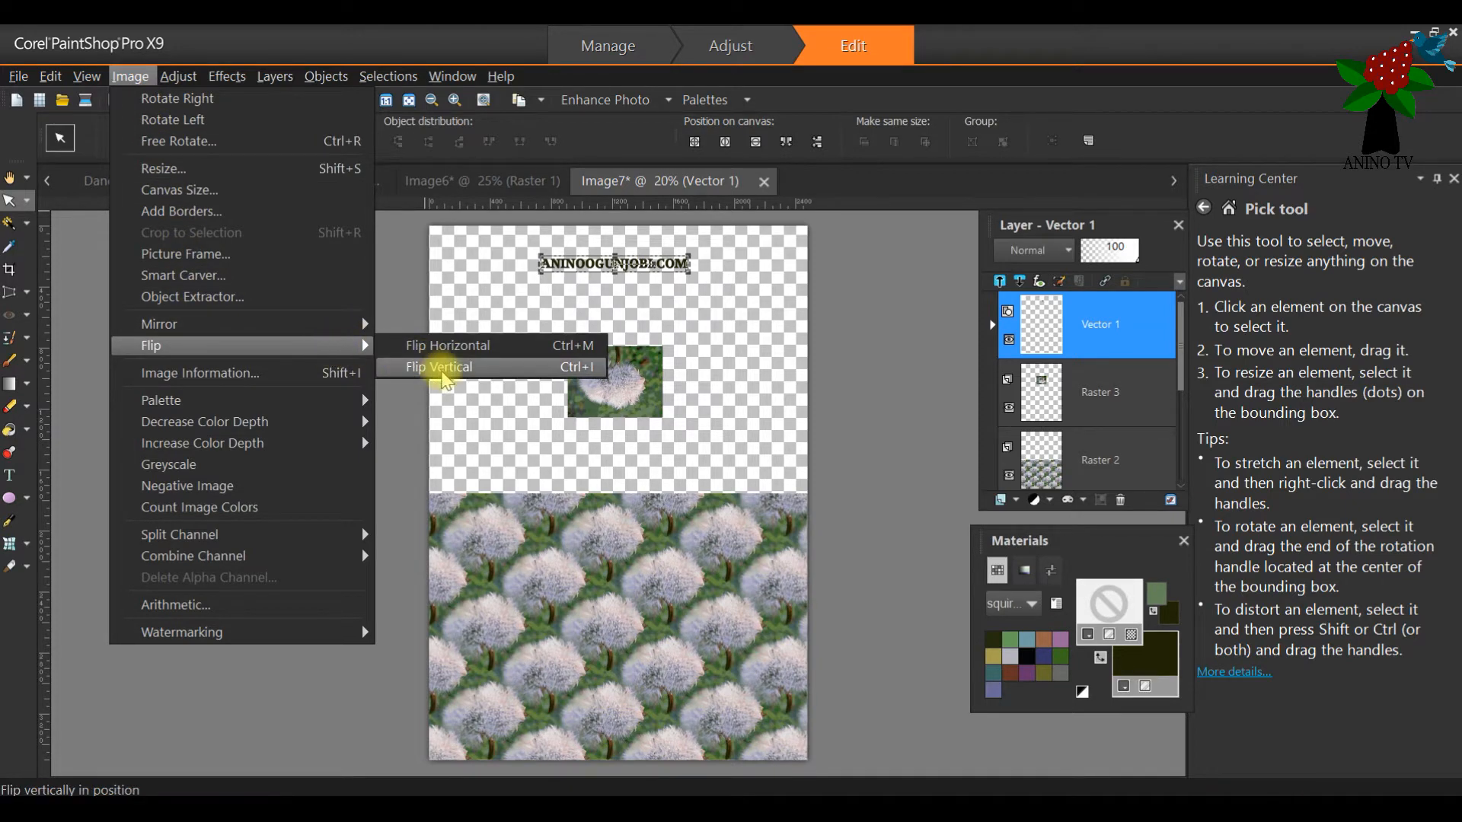
pyautogui.click(441, 367)
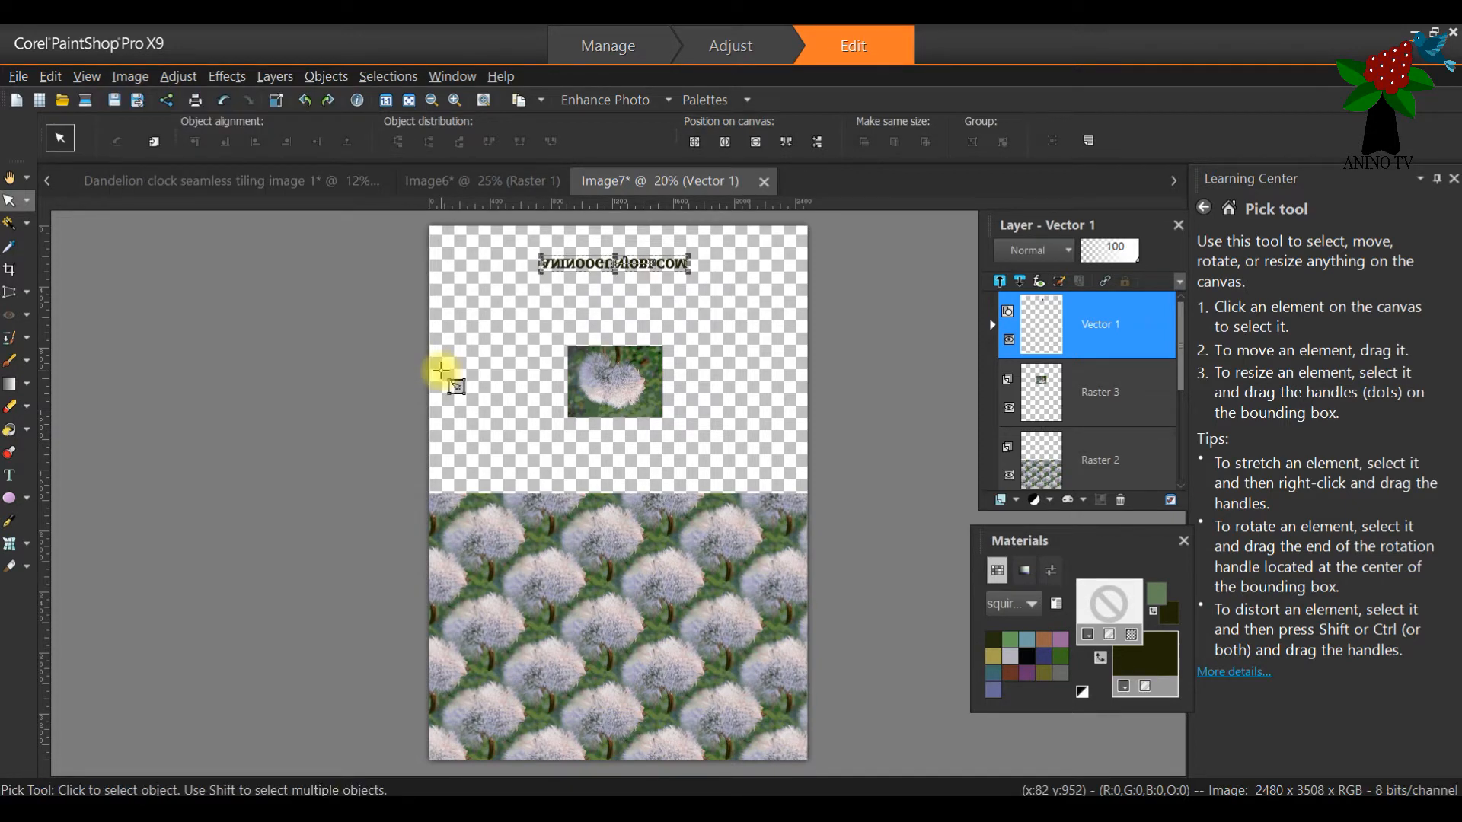
pyautogui.click(127, 78)
pyautogui.moveTo(309, 323)
pyautogui.click(426, 325)
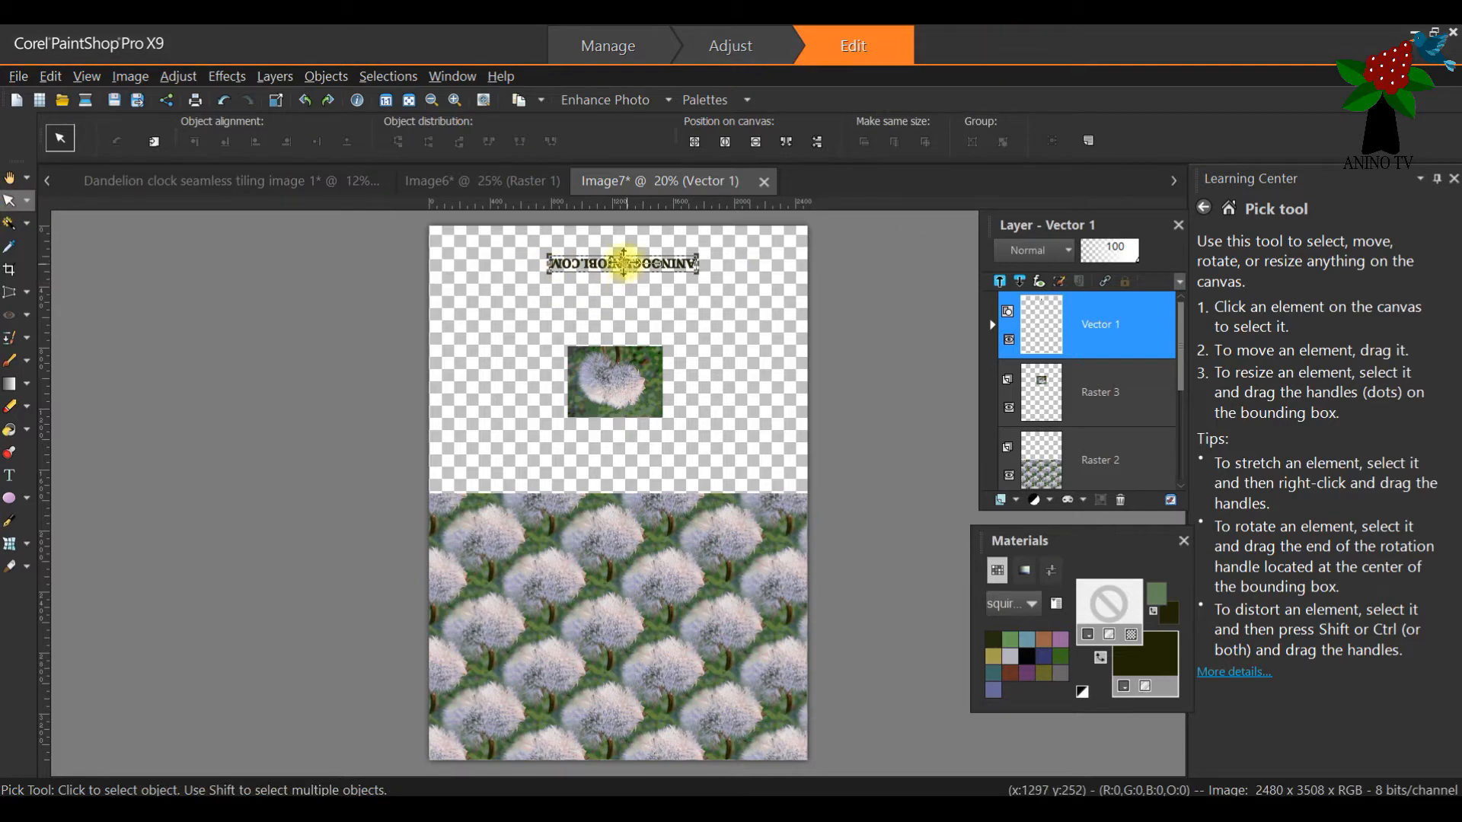
pyautogui.moveTo(622, 263); pyautogui.dragTo(622, 257)
pyautogui.click(622, 241)
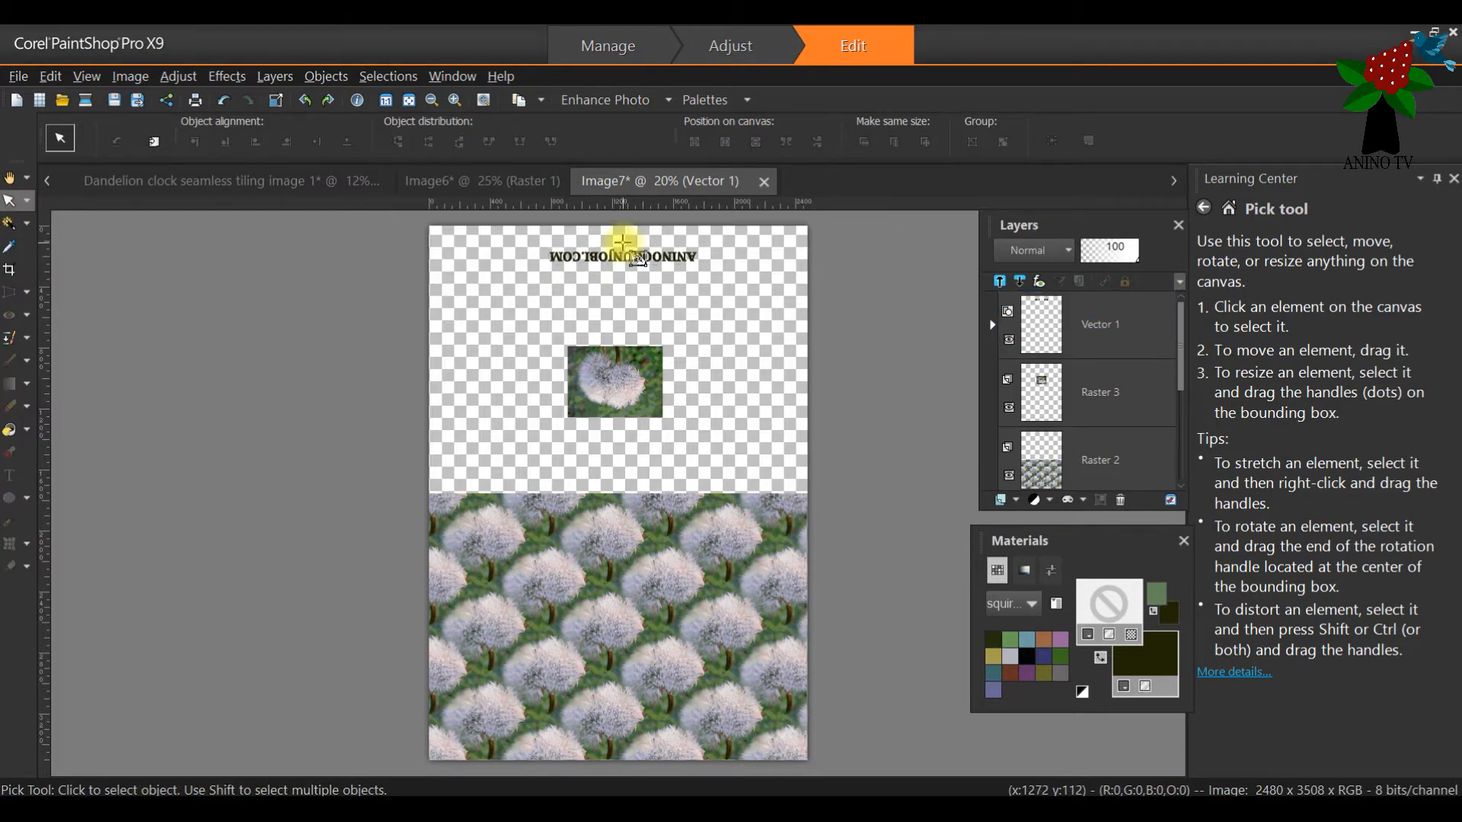
pyautogui.click(1113, 387)
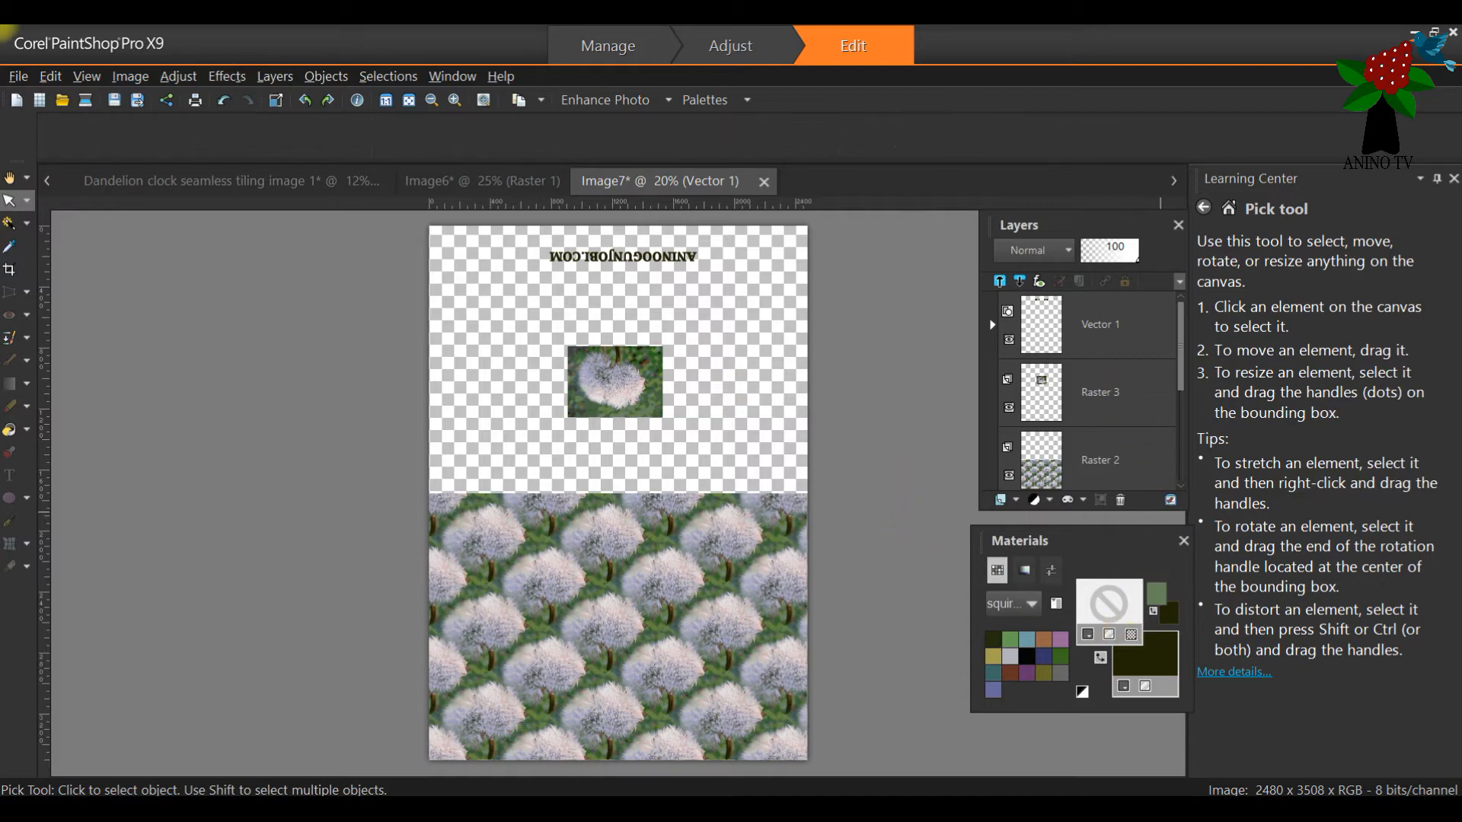
pyautogui.doubleClick(1113, 387)
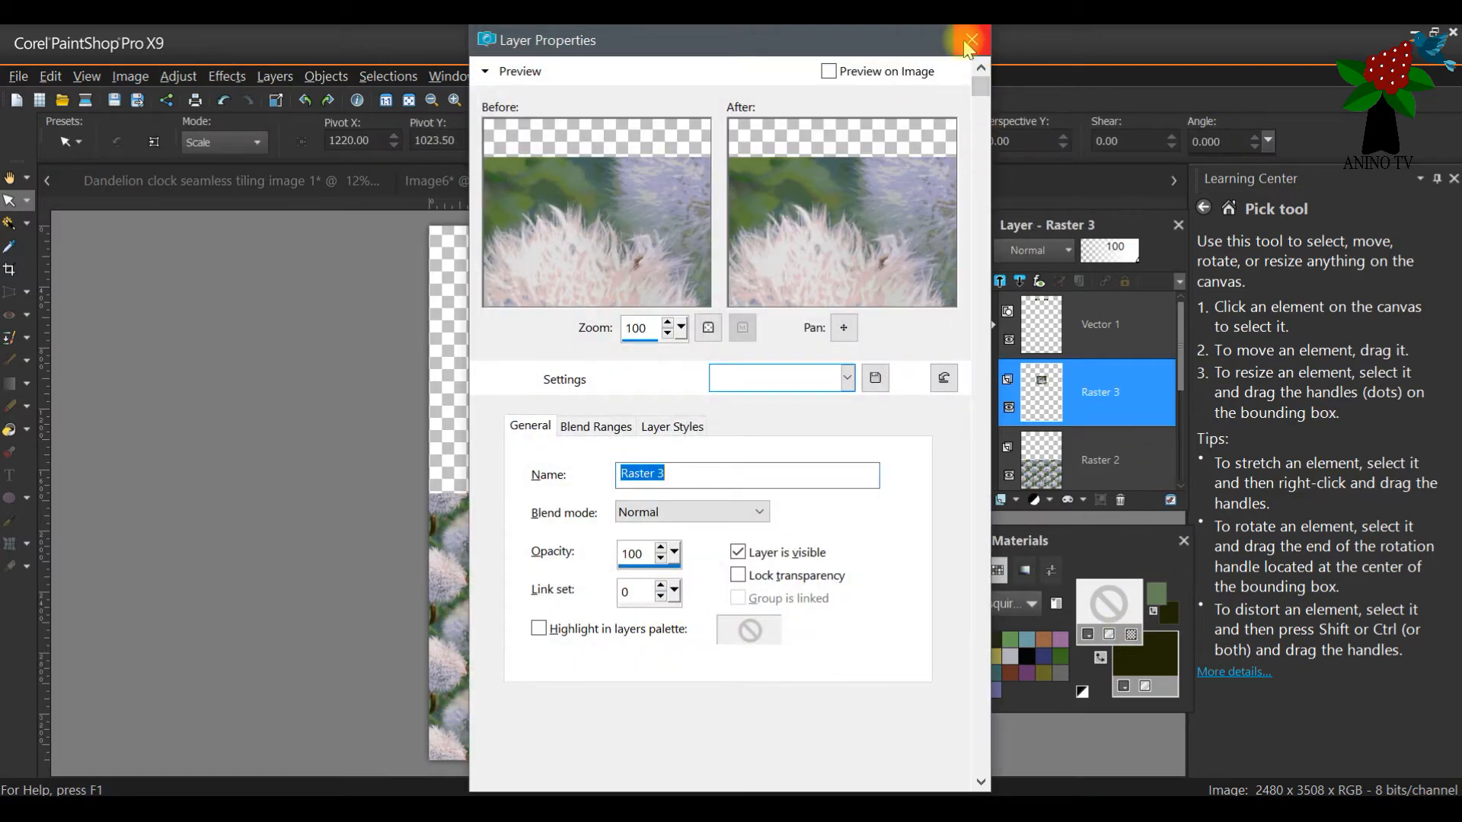
pyautogui.click(970, 42)
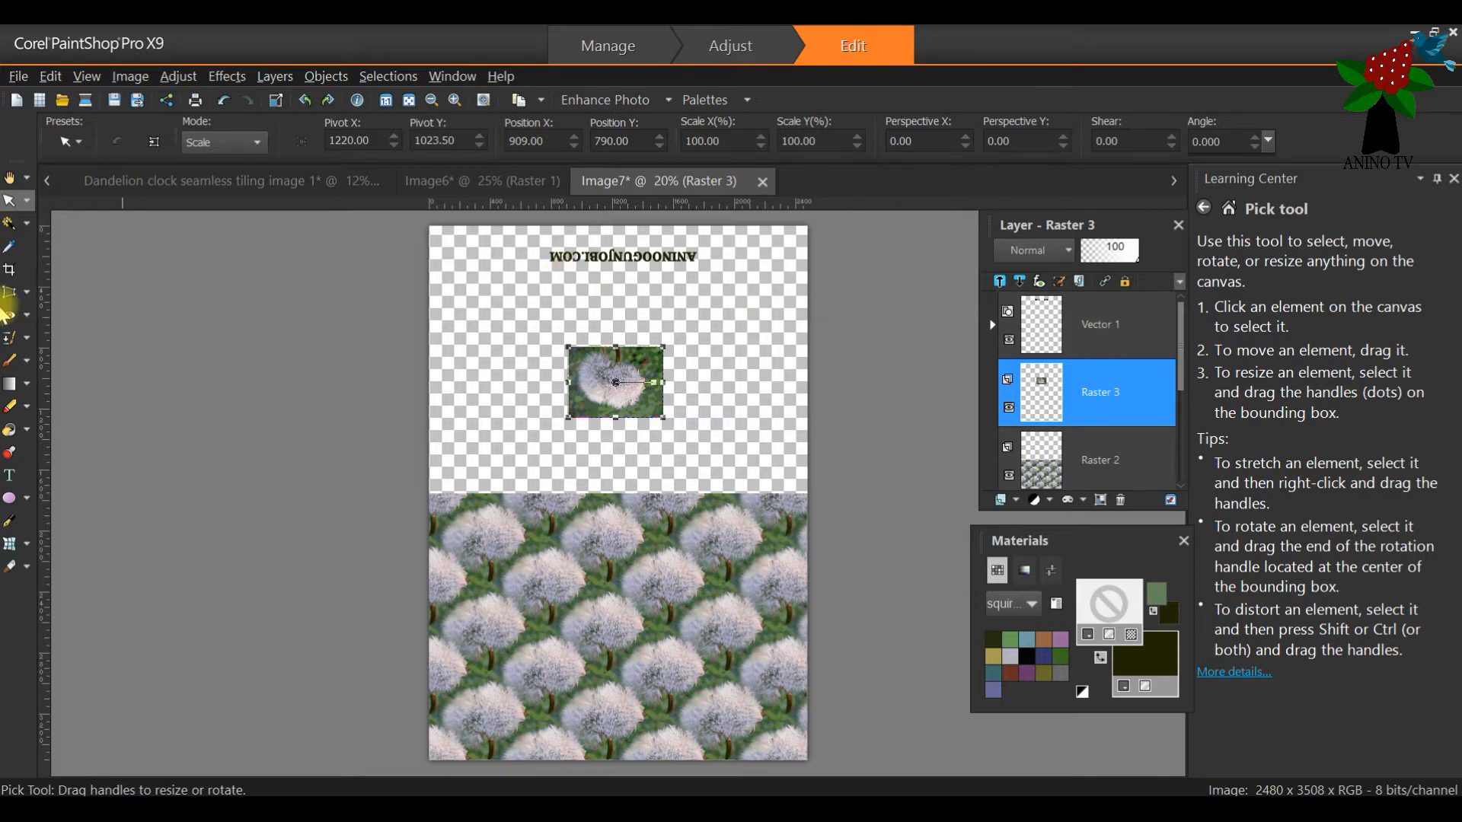
pyautogui.click(10, 475)
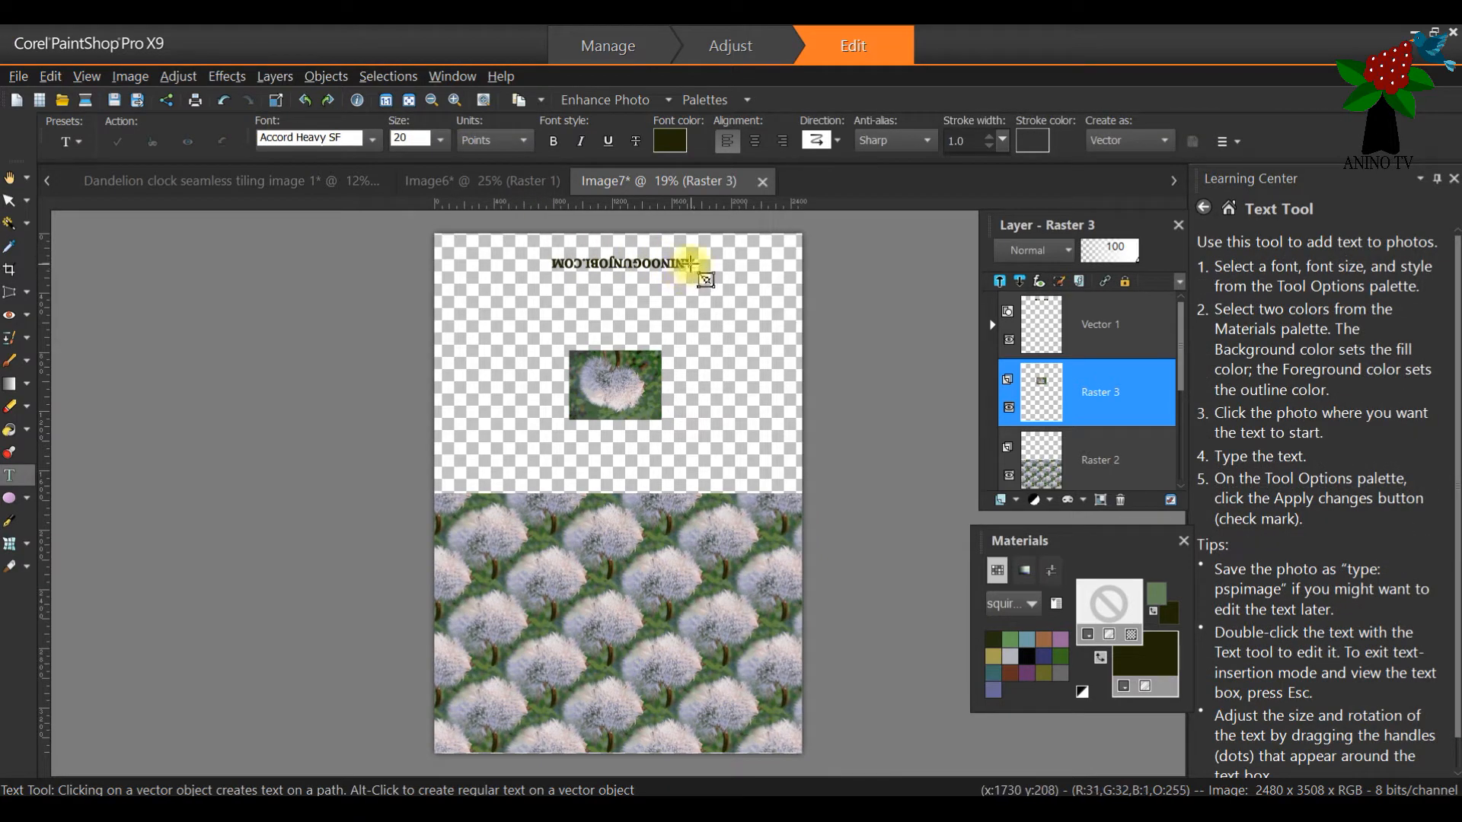
pyautogui.click(686, 262)
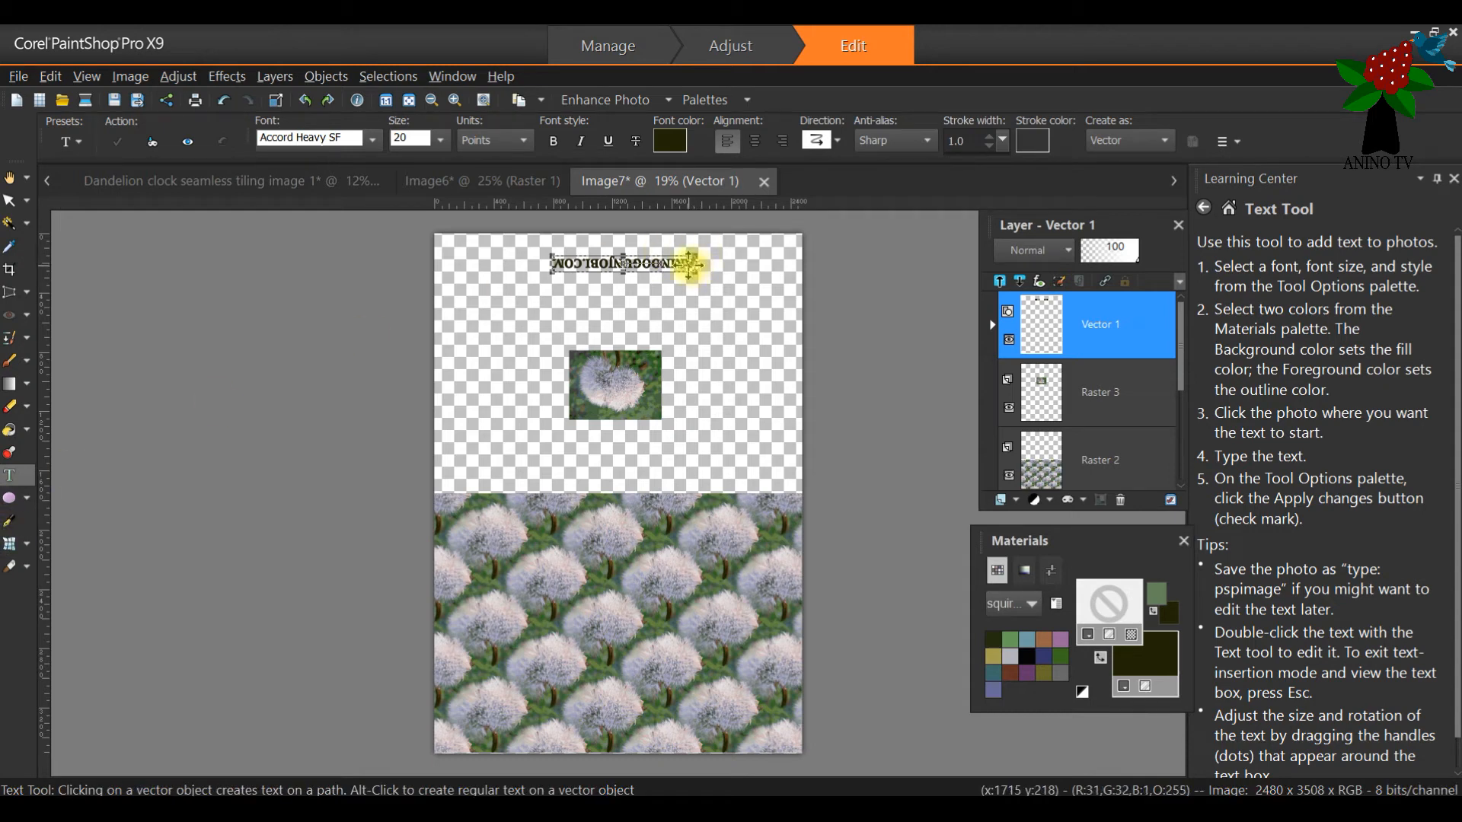
pyautogui.click(686, 264)
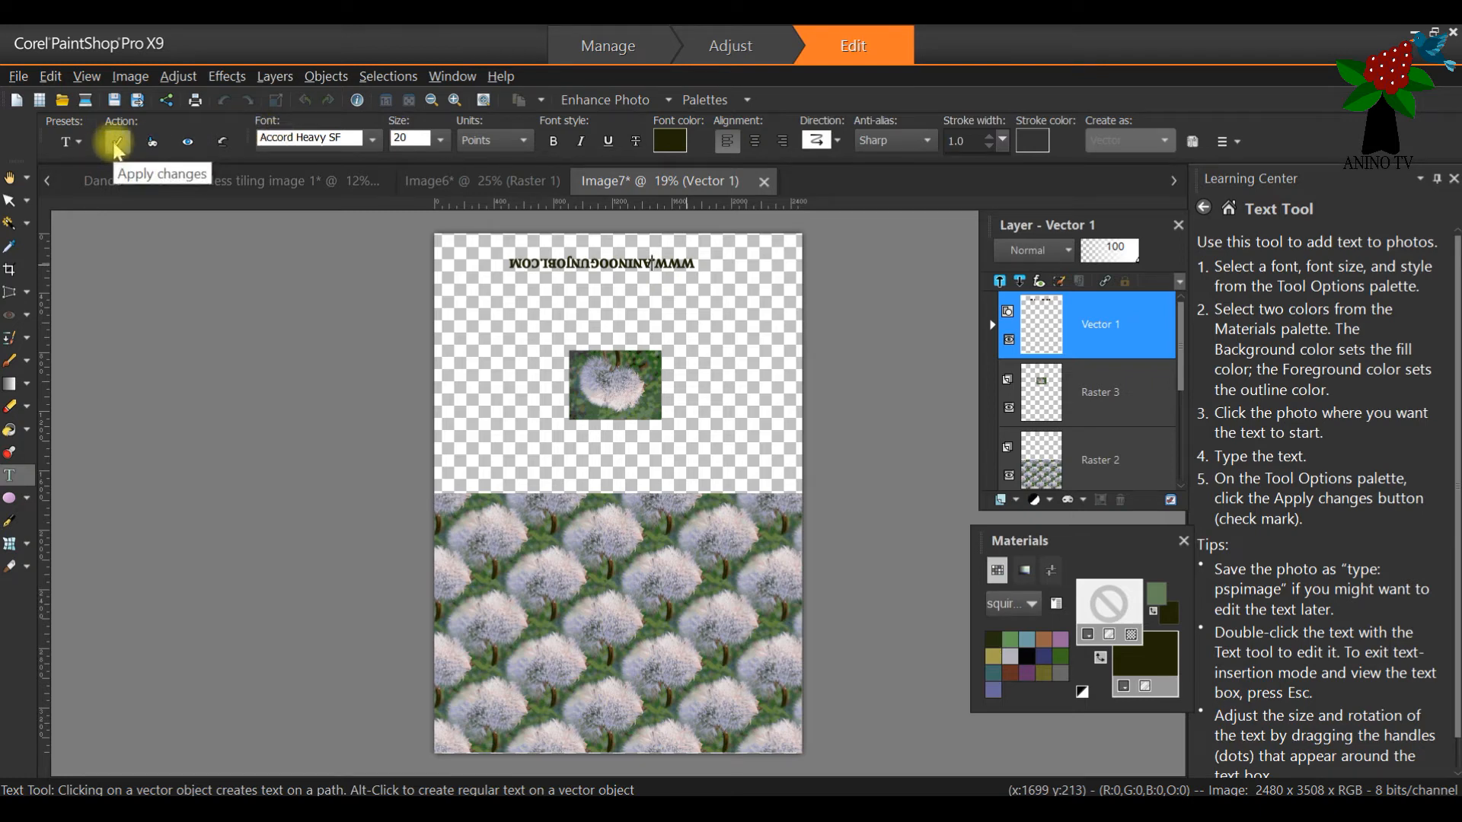
pyautogui.click(118, 145)
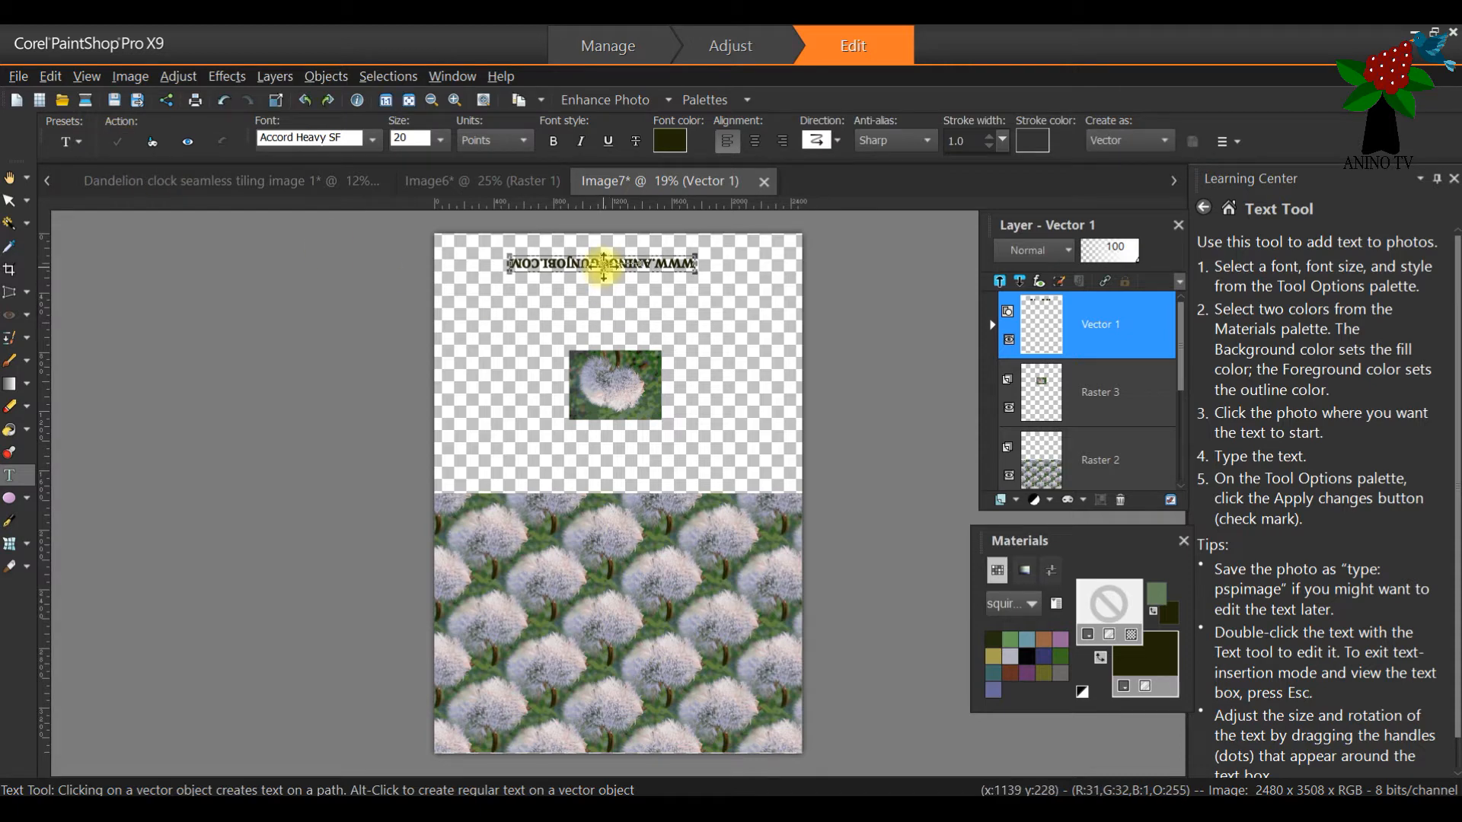
# Step: Recentre the lengthened website text above the small dandelion and convert its vector layer to a raster layer
pyautogui.moveTo(604, 264); pyautogui.dragTo(666, 291)
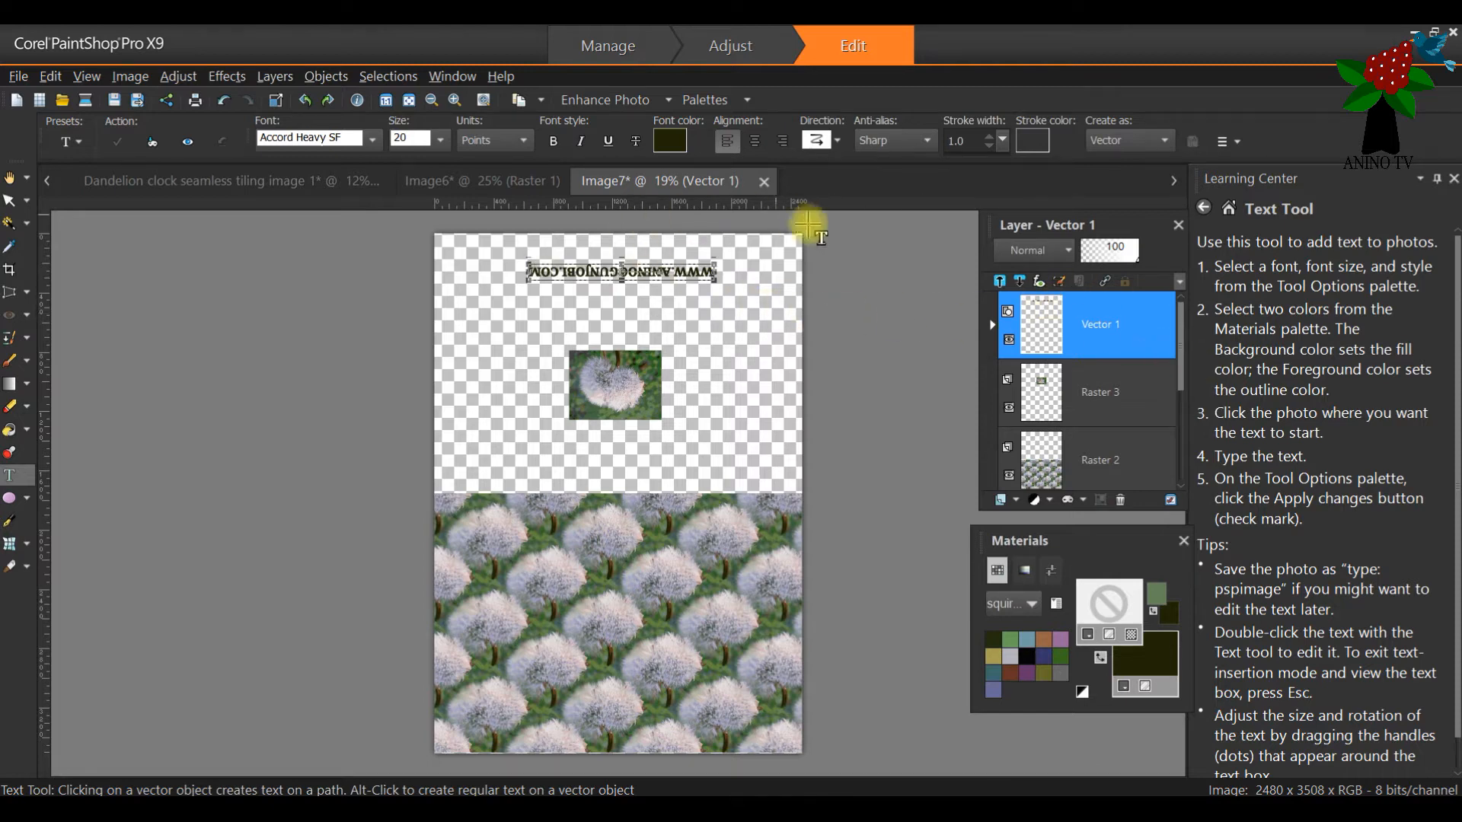
pyautogui.rightClick(1110, 343)
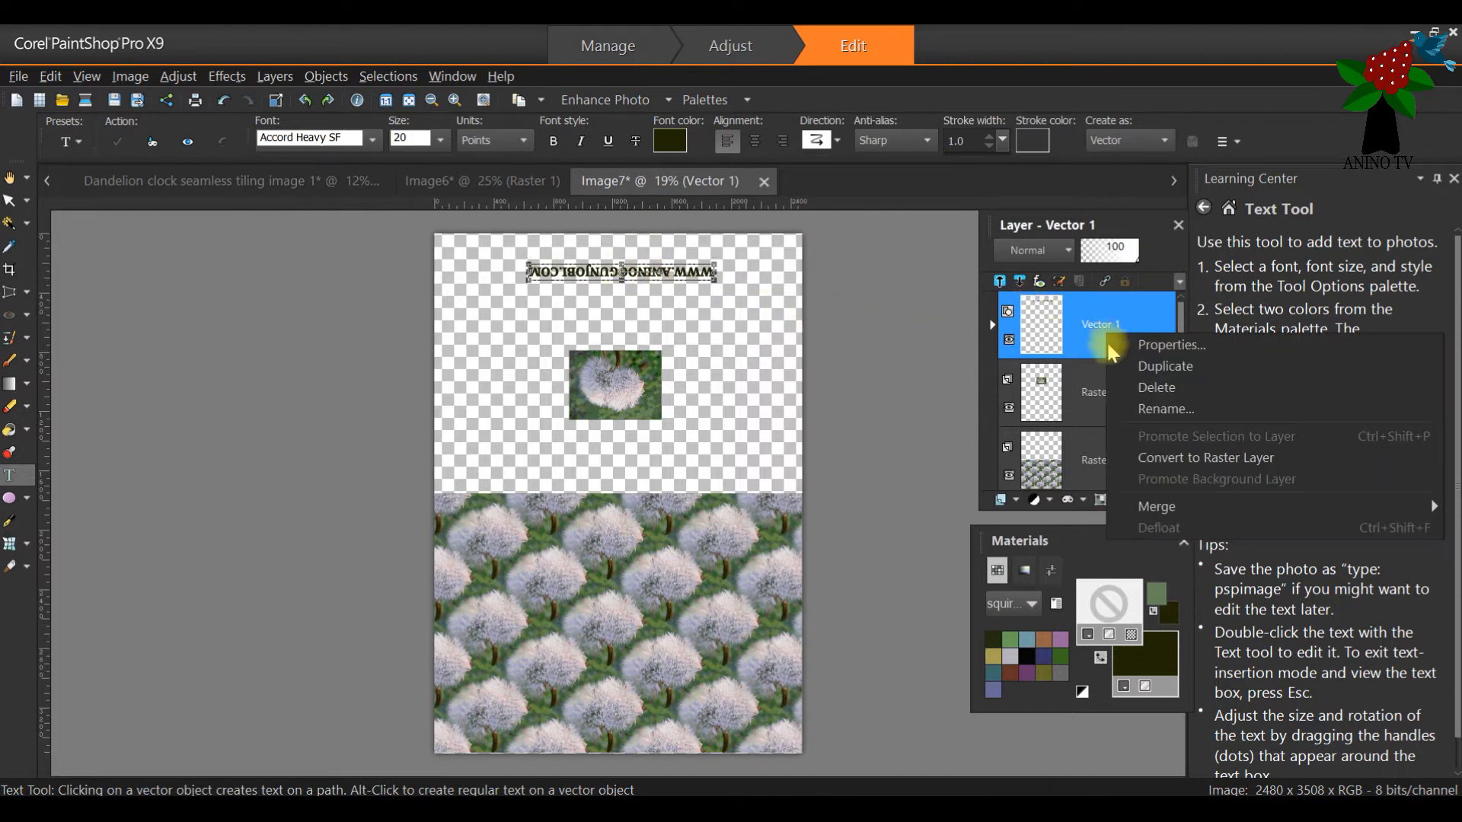
pyautogui.click(1162, 459)
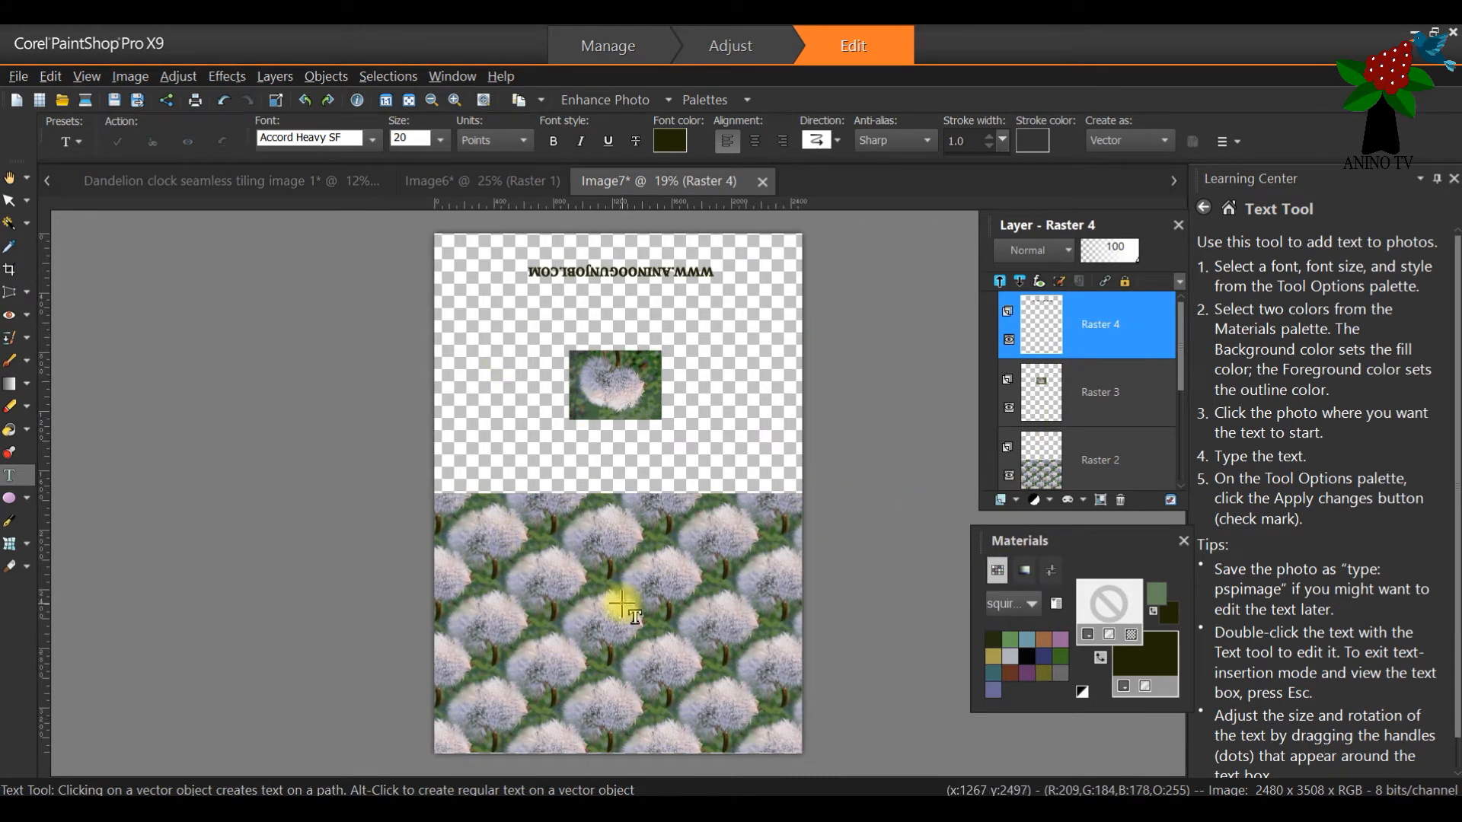
# Step: Nudge the dandelion pattern on Raster 2 slightly downward to Position Y 1758
pyautogui.click(1128, 455)
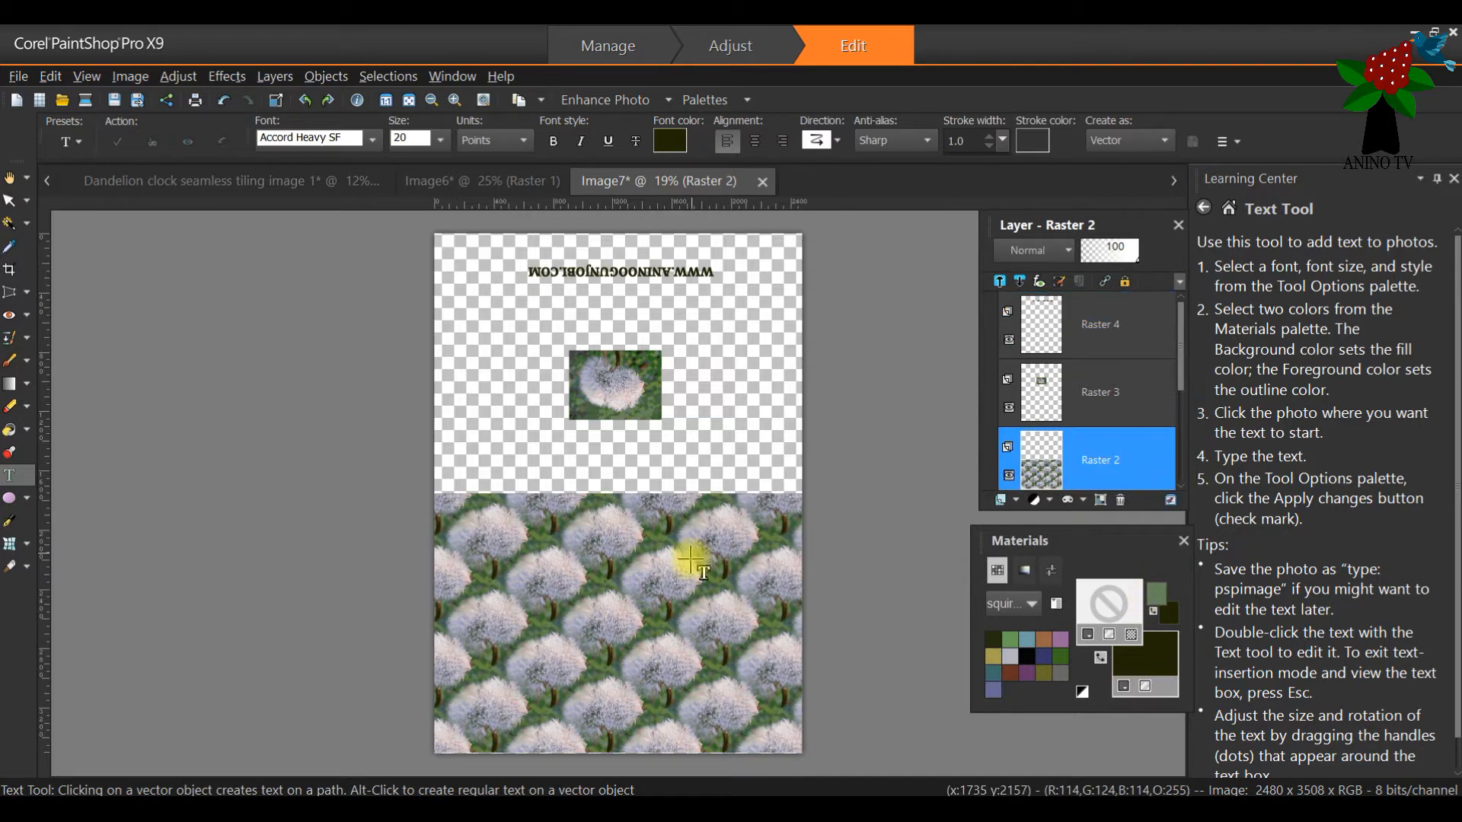
pyautogui.click(15, 206)
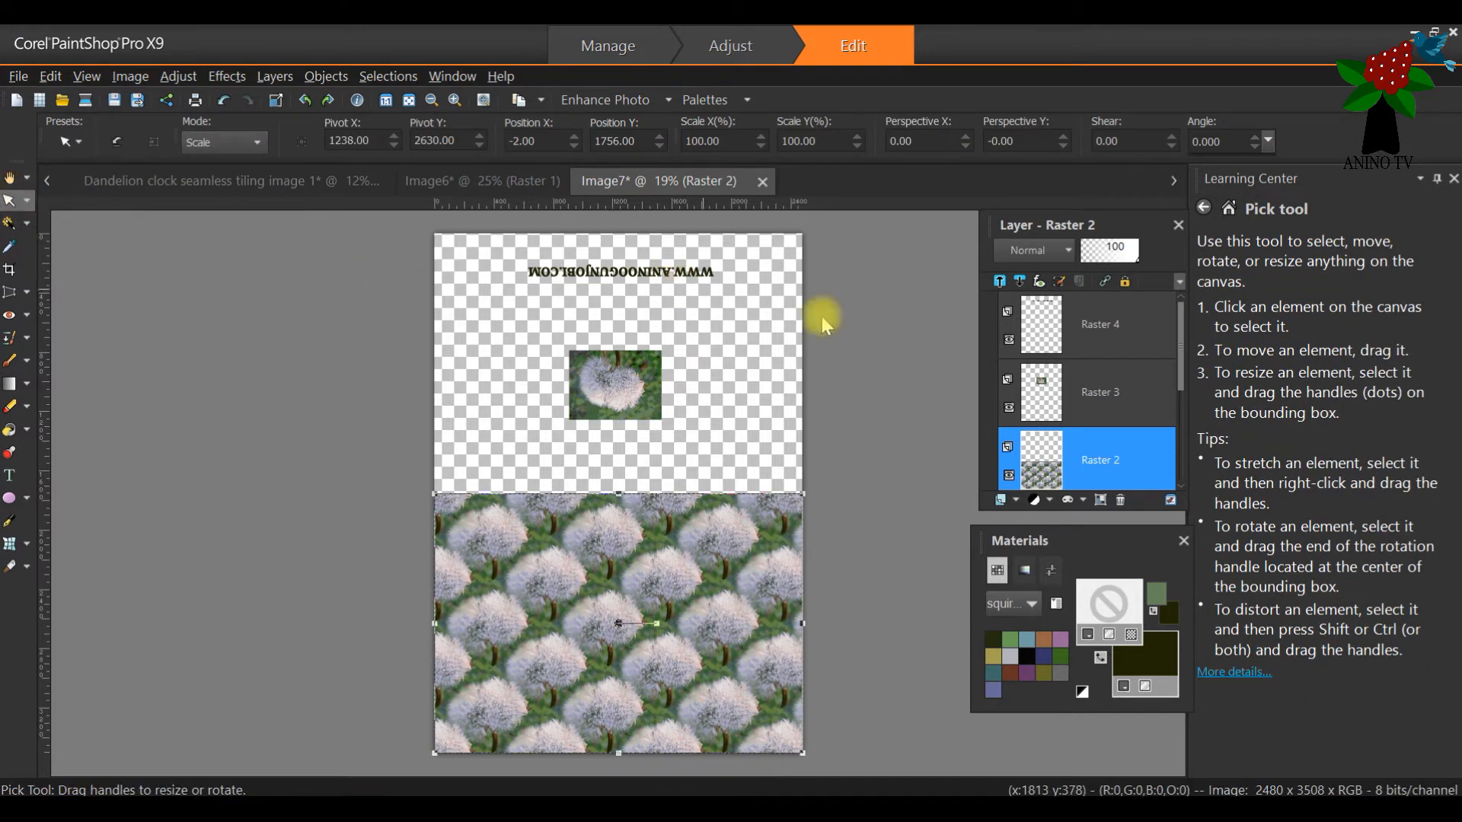
pyautogui.click(644, 276)
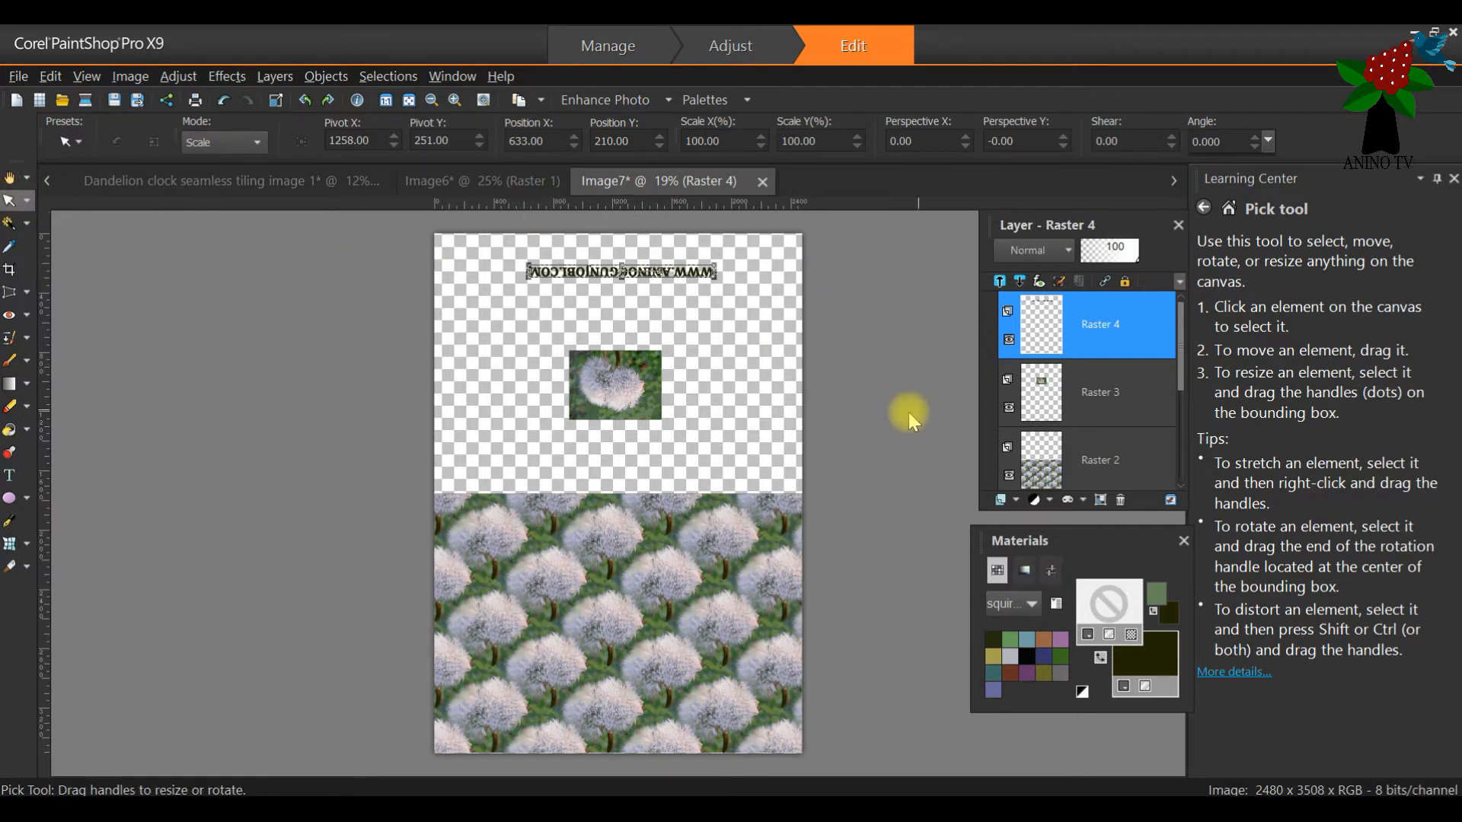
pyautogui.click(1104, 461)
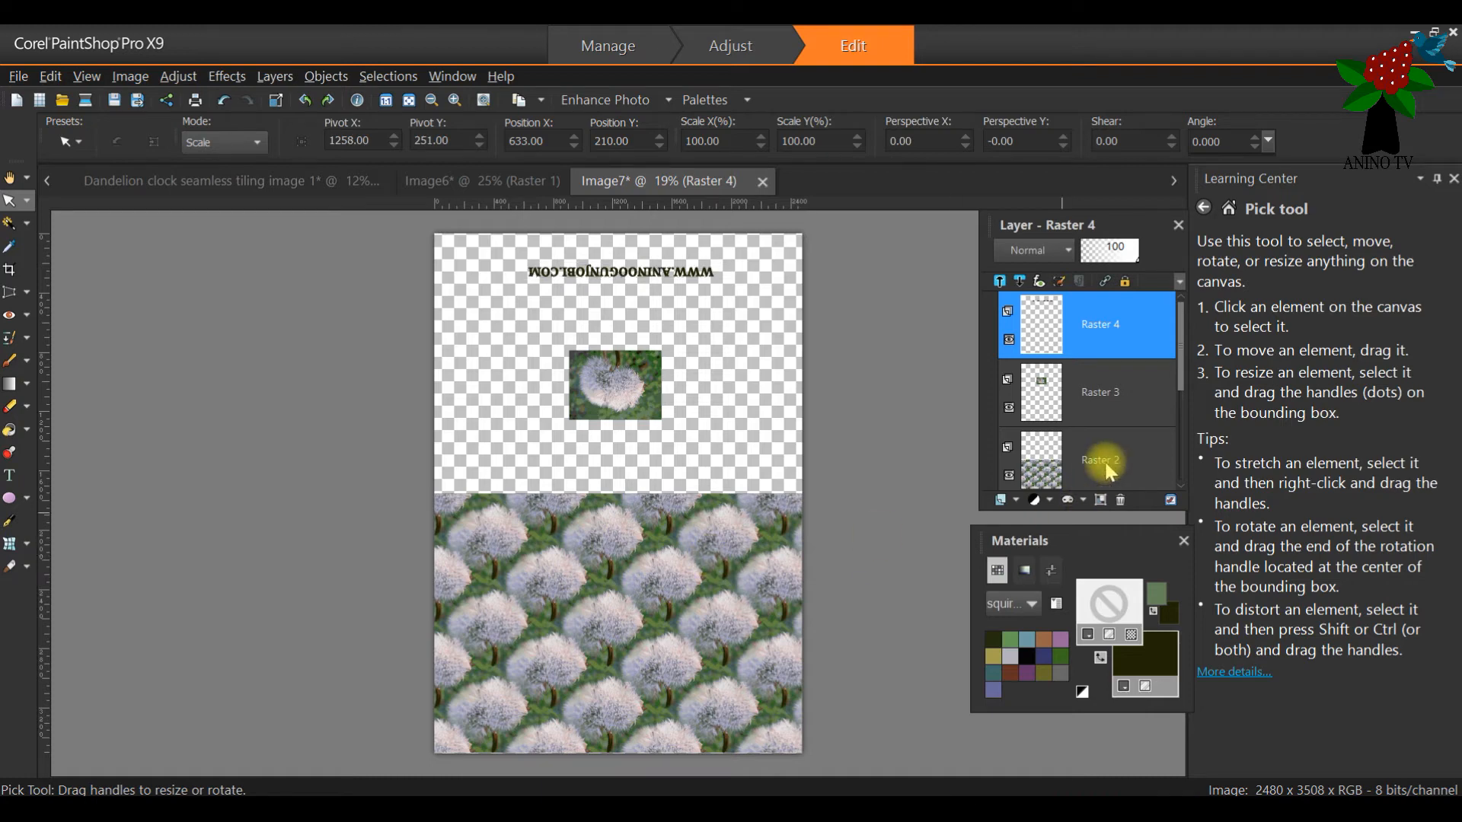
pyautogui.press('Down')
pyautogui.press('Down')
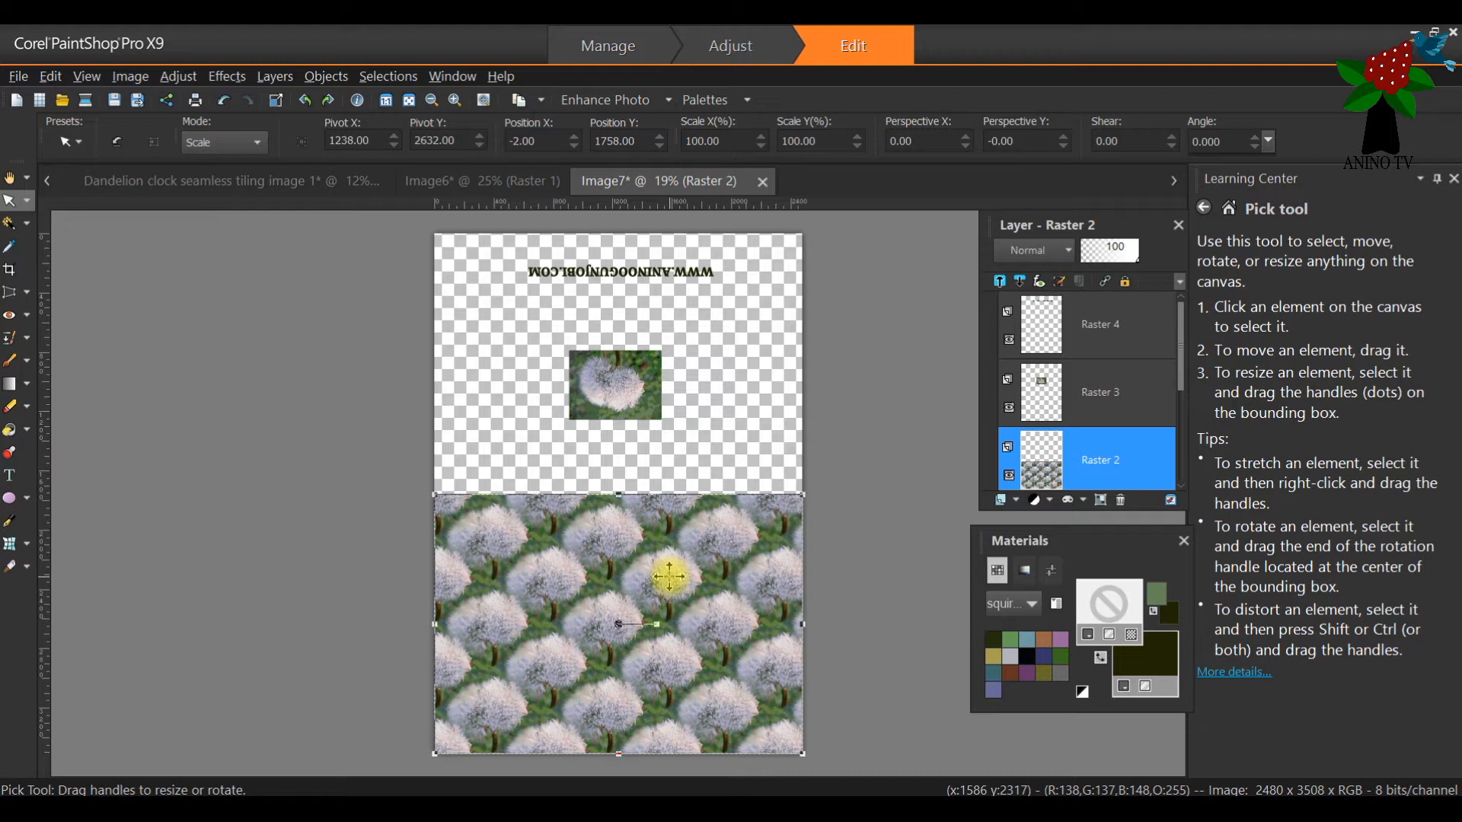
# Step: Make Raster 4 the active layer, activate the Ellipse tool and swap the colours so the fill is dark olive
pyautogui.click(1045, 336)
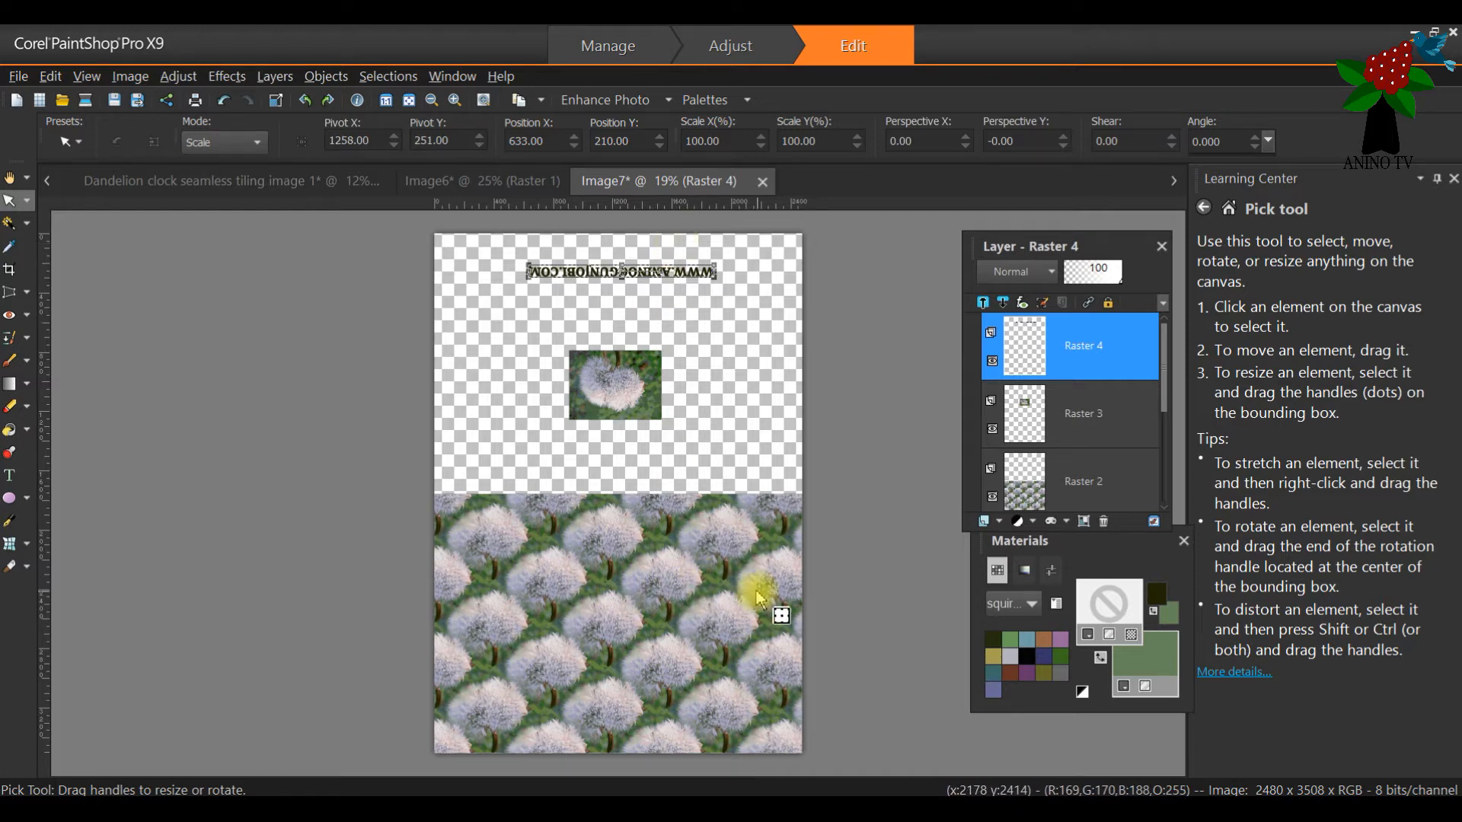
pyautogui.scroll(1, 720, 613)
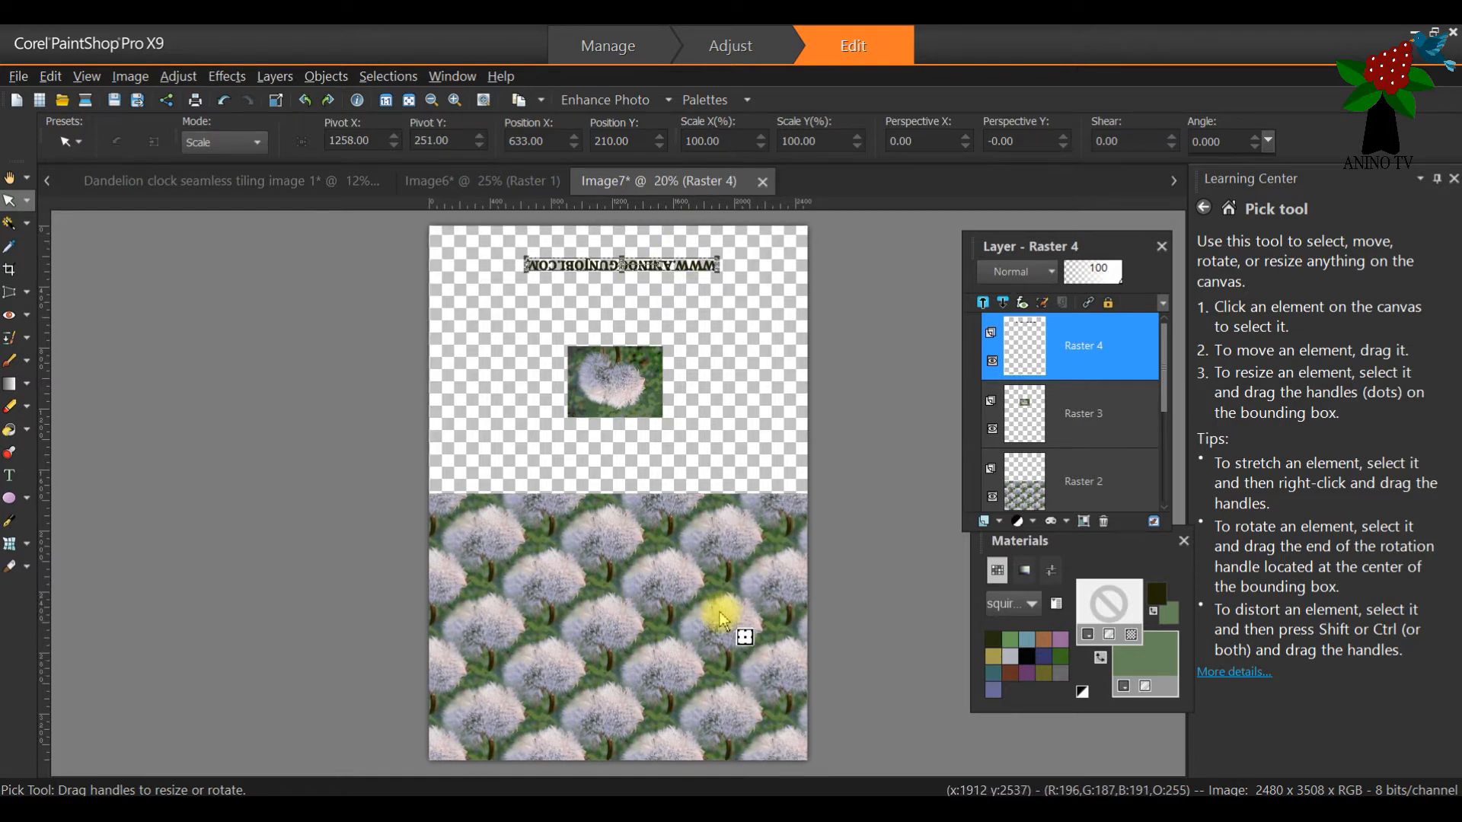
pyautogui.scroll(1, 720, 618)
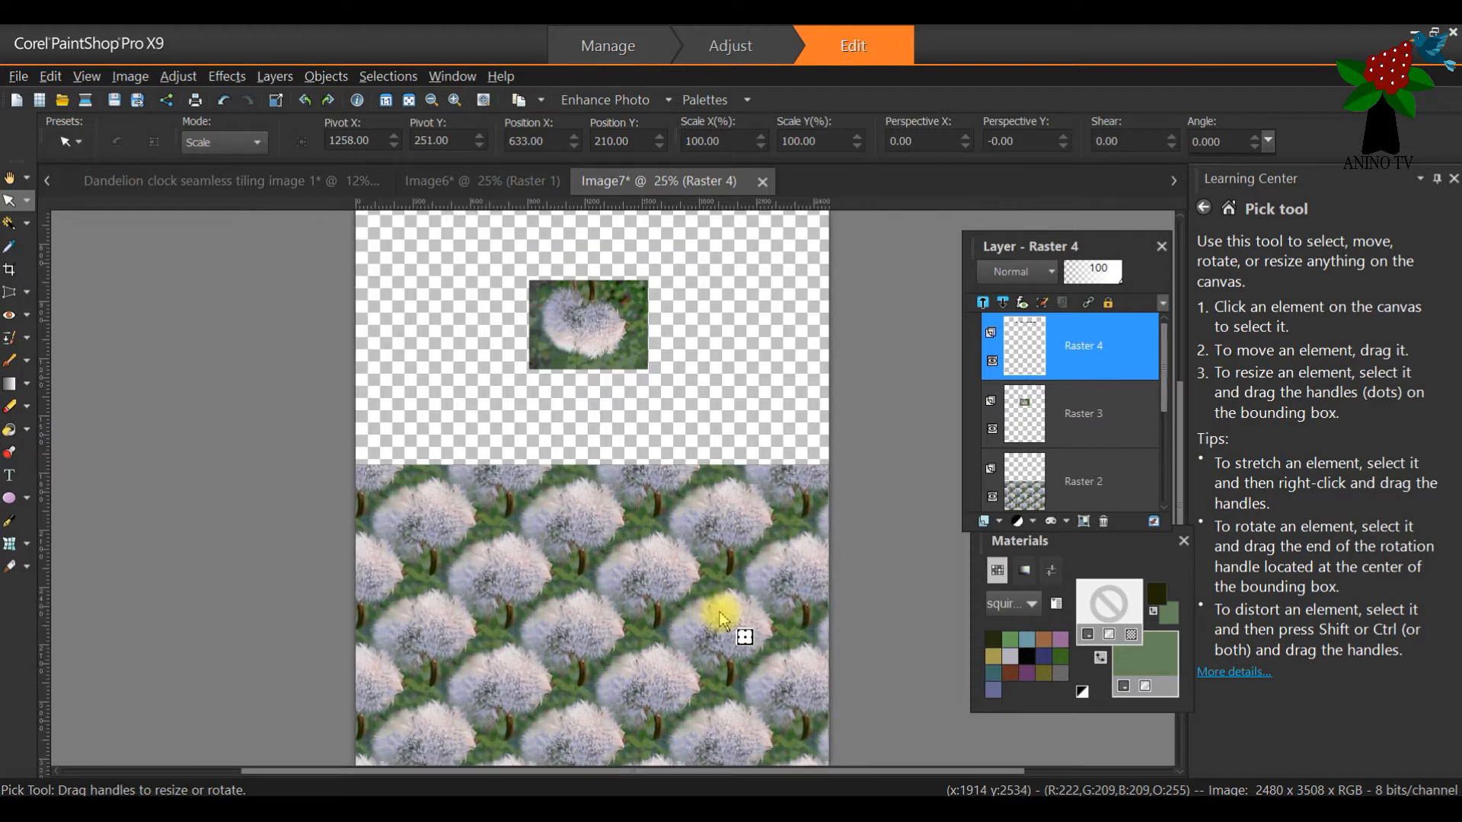
pyautogui.scroll(-1, 720, 618)
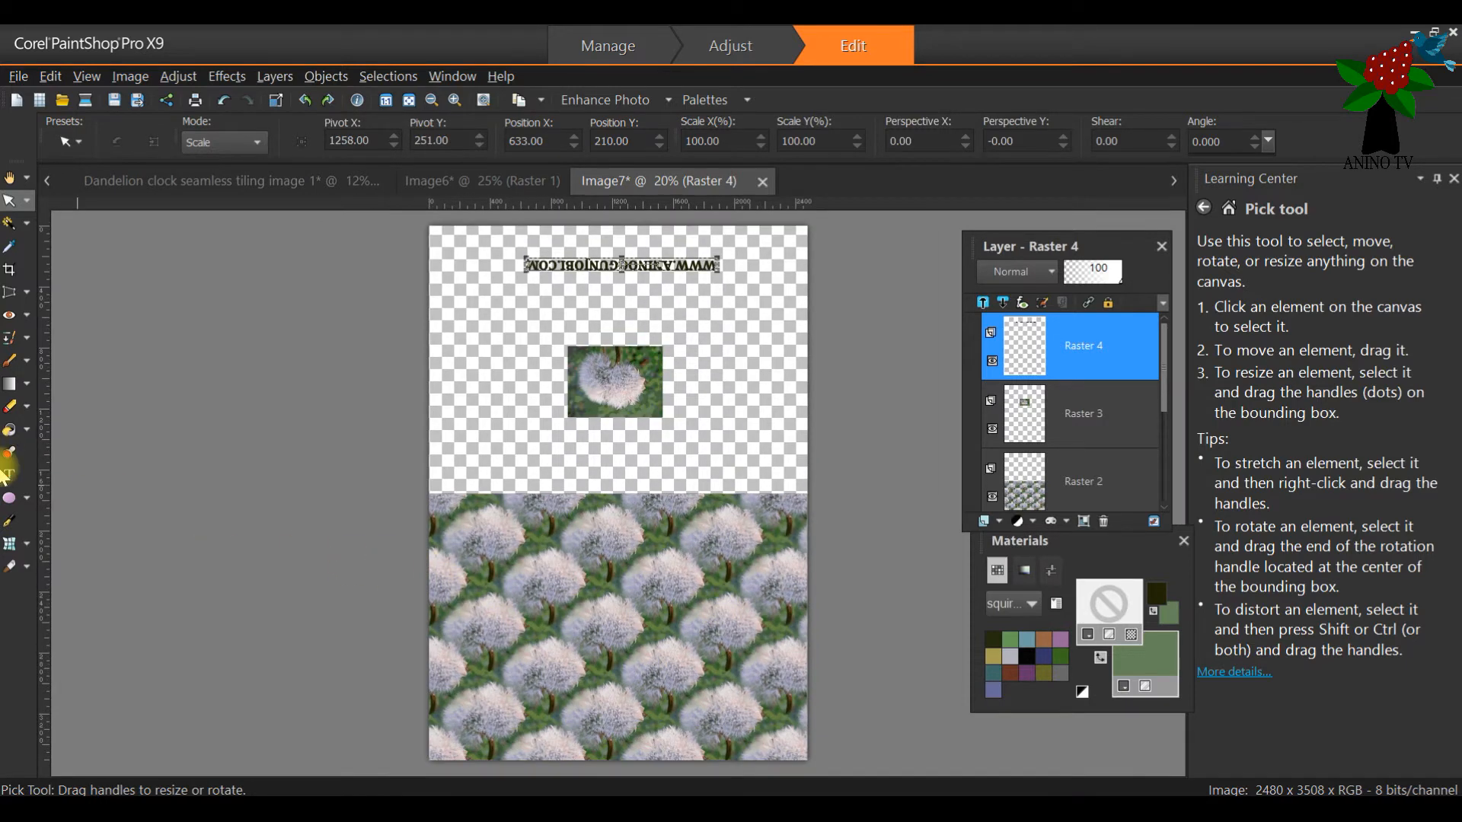
pyautogui.click(10, 499)
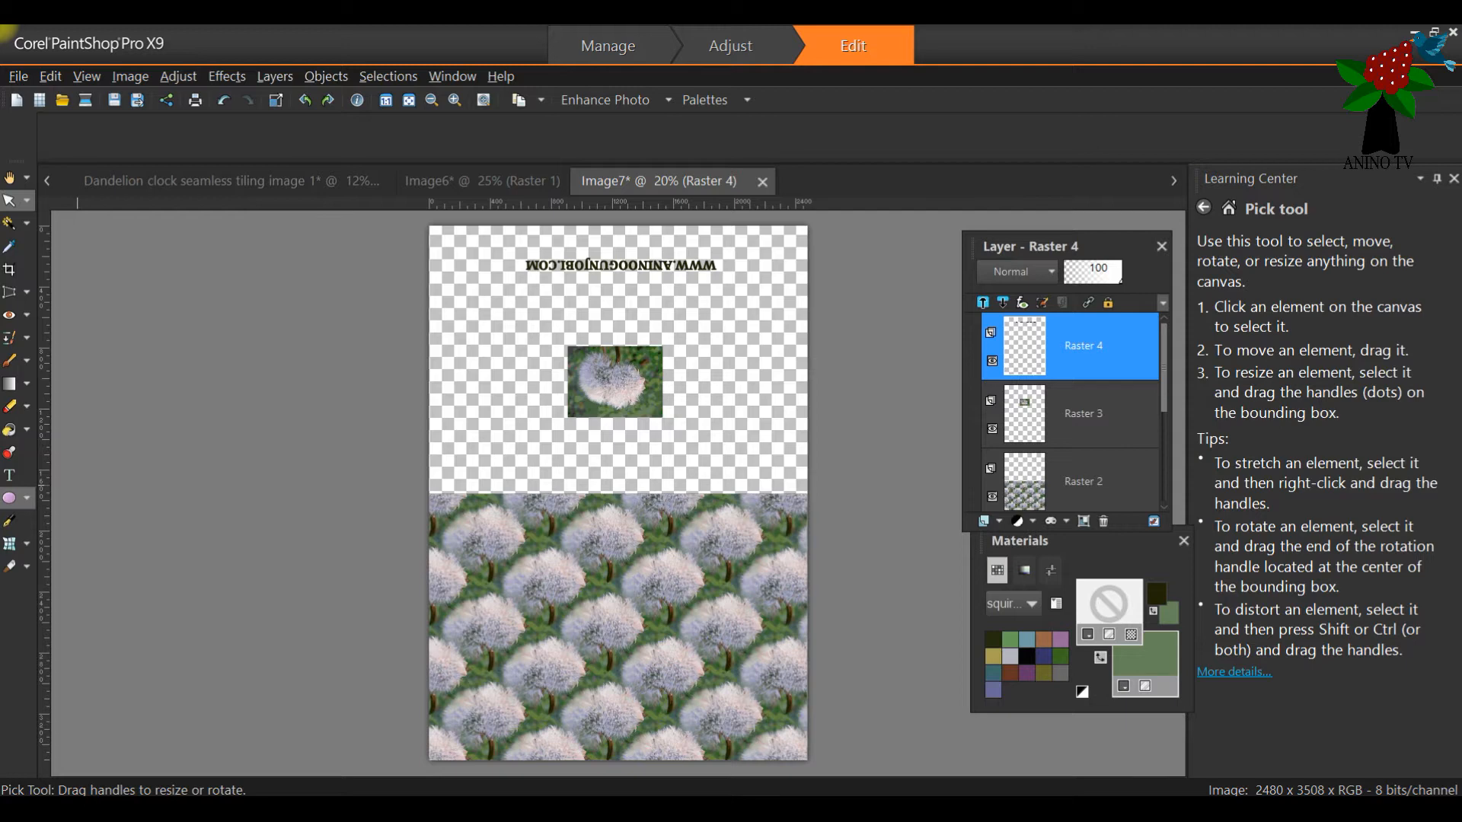
pyautogui.click(23, 499)
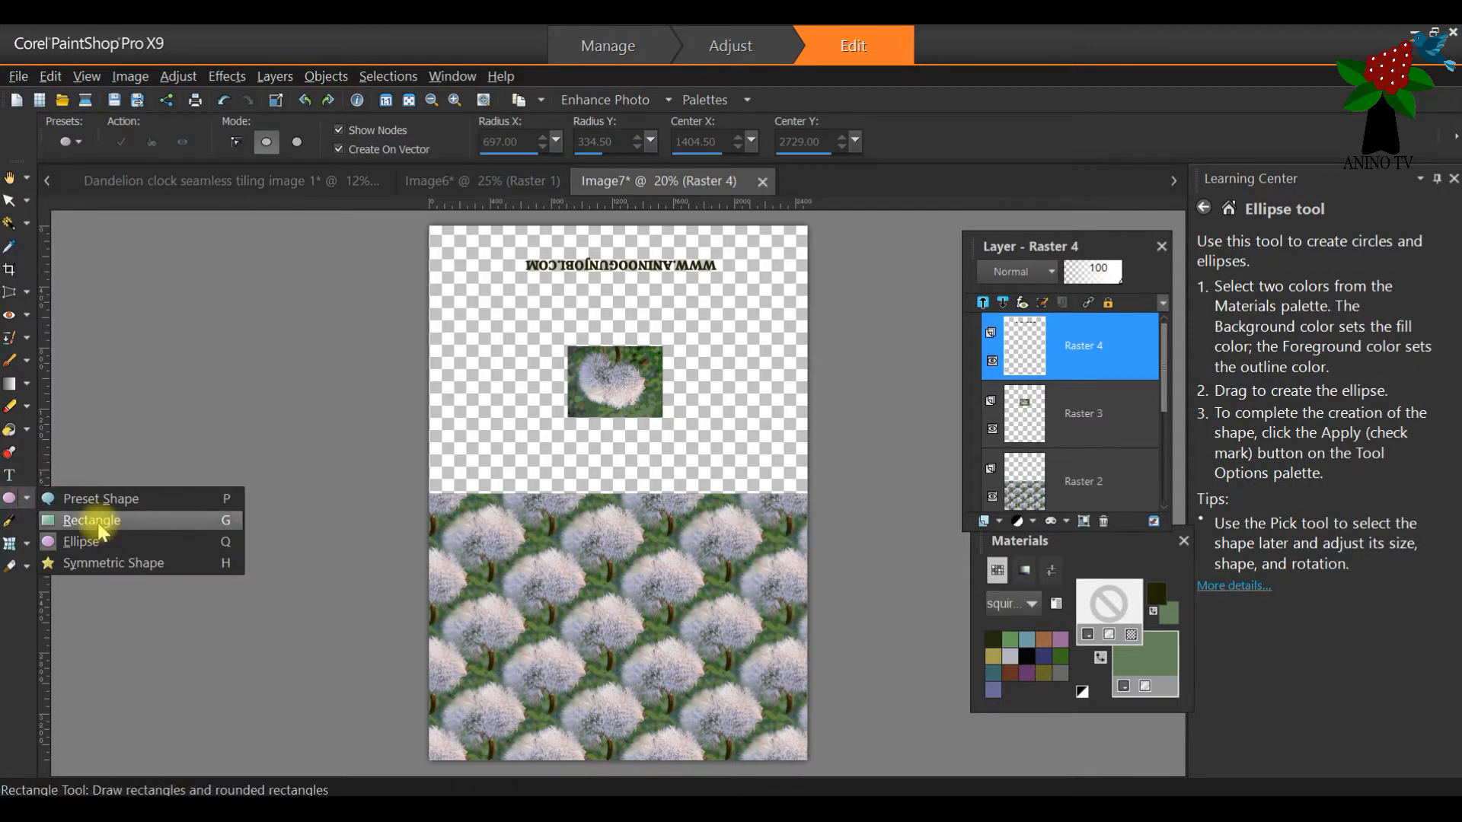
pyautogui.click(79, 543)
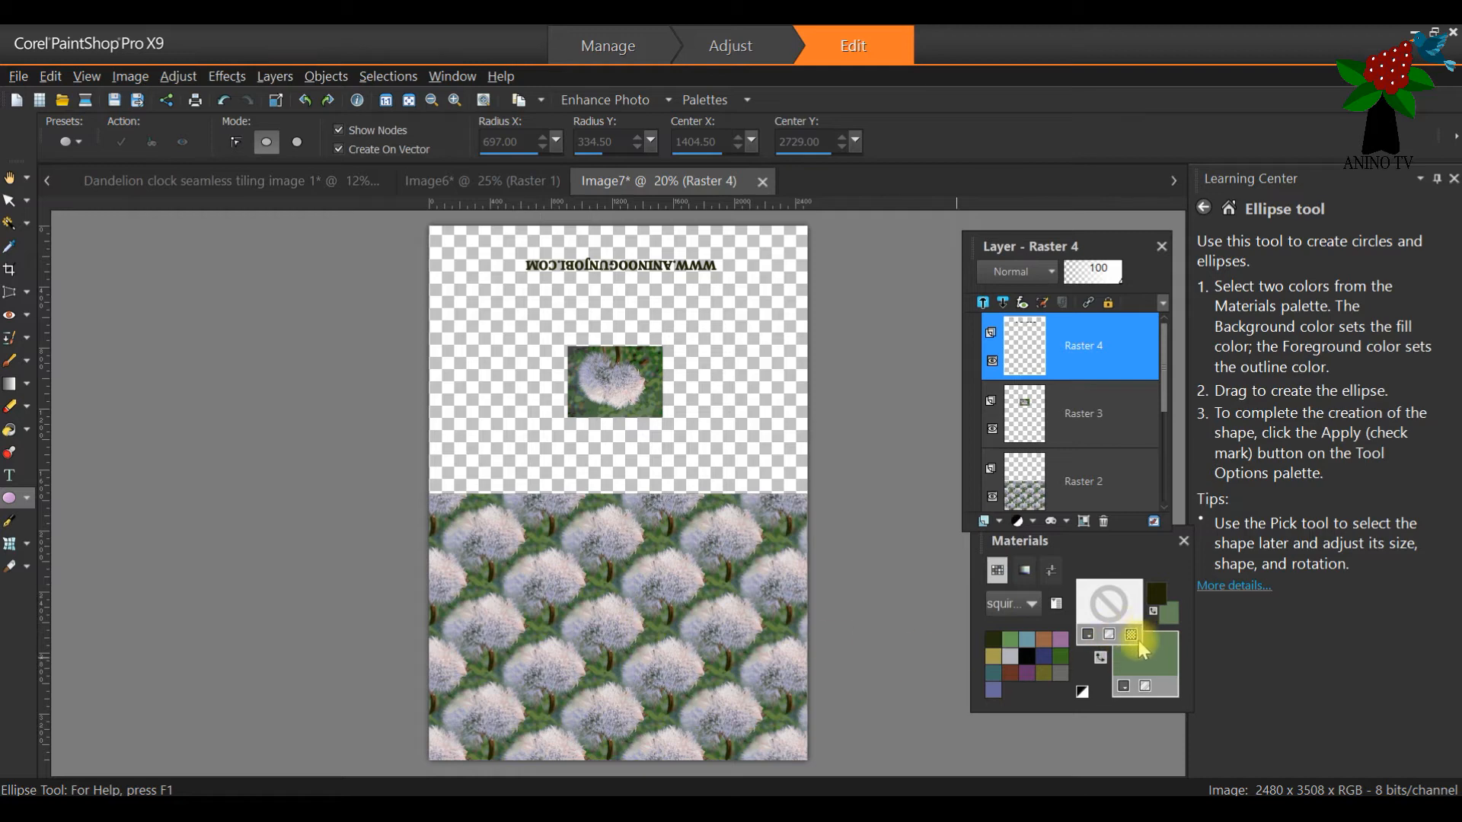
pyautogui.click(1154, 612)
pyautogui.rightClick(1154, 612)
pyautogui.click(558, 584)
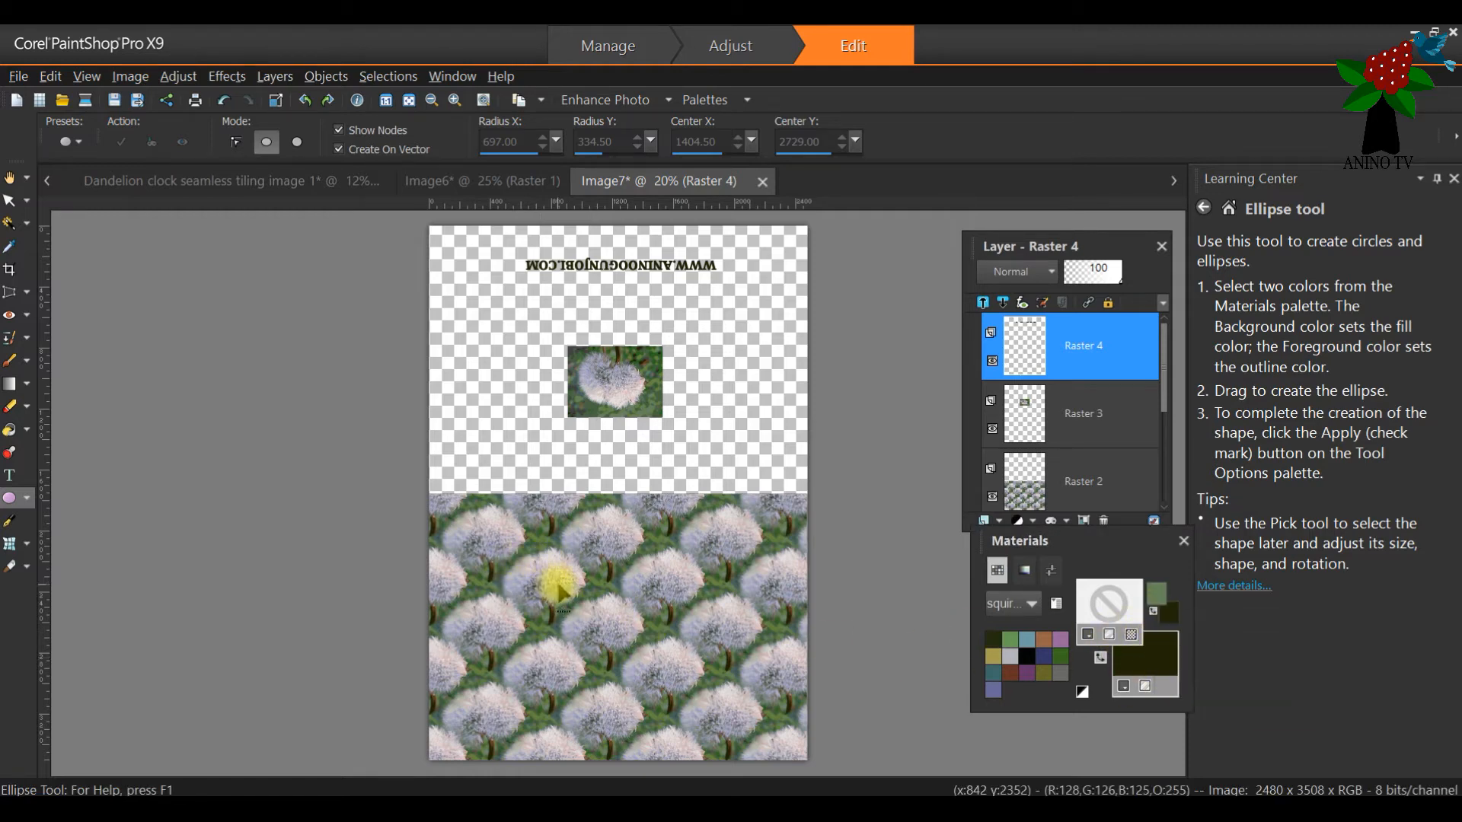
pyautogui.rightClick(594, 608)
pyautogui.moveTo(612, 584); pyautogui.dragTo(527, 562)
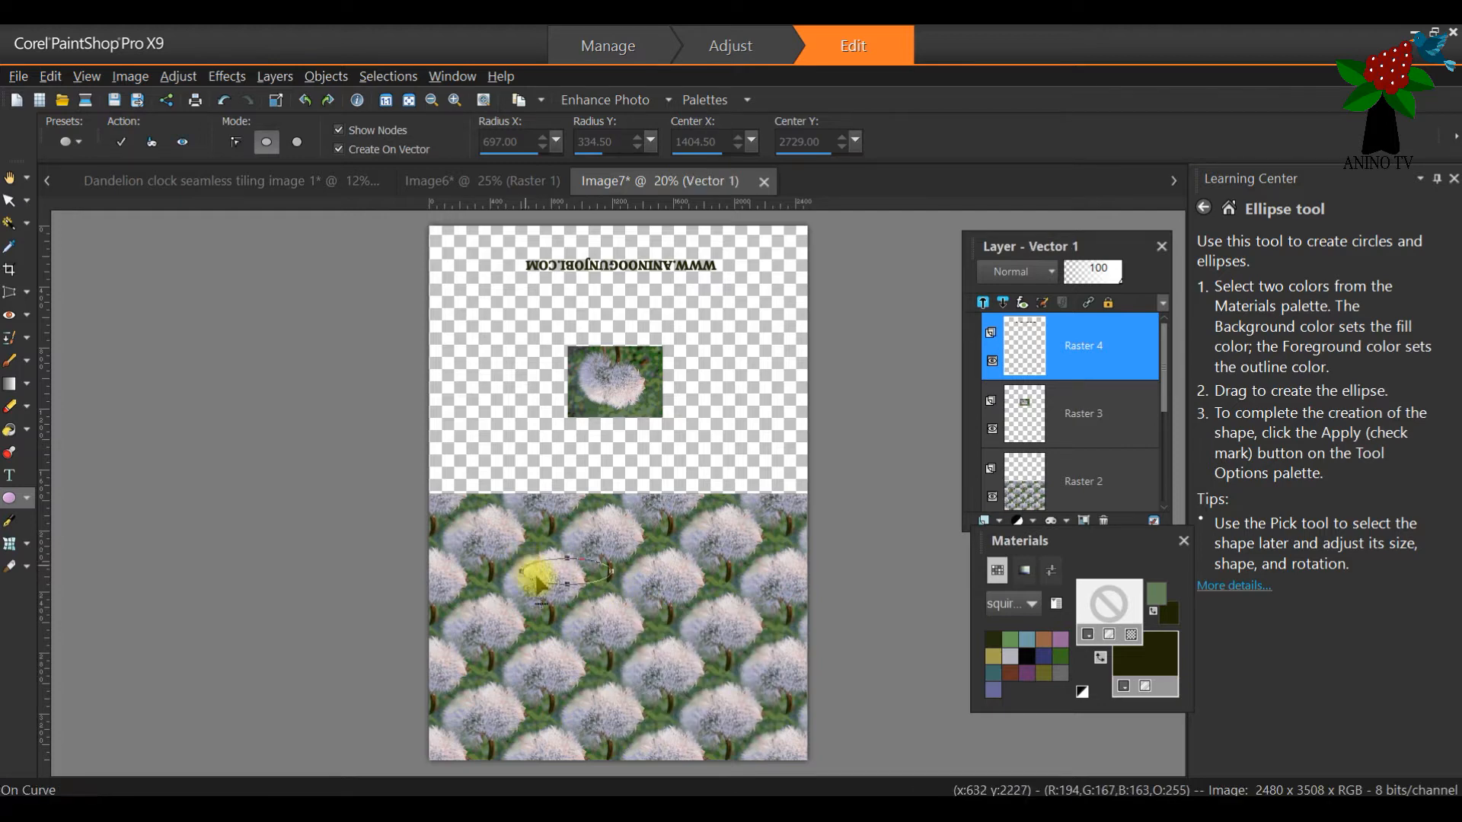
pyautogui.click(50, 76)
pyautogui.click(61, 98)
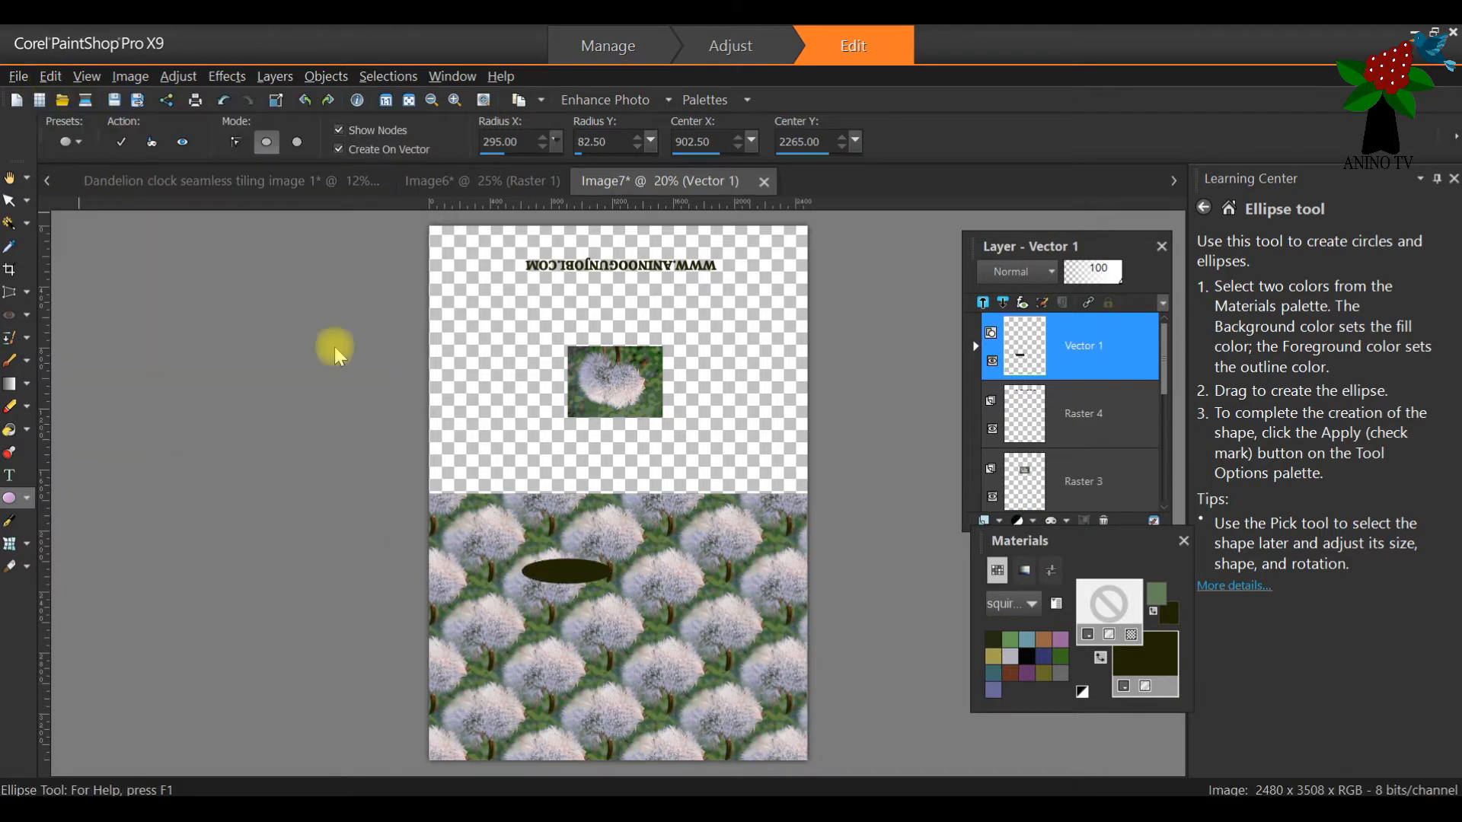
# Step: Draw a dark olive ellipse over the lower-half pattern, radius about 625 by 373 px, centred near X 1408, Y 2780
pyautogui.moveTo(650, 659); pyautogui.dragTo(742, 715)
pyautogui.click(9, 201)
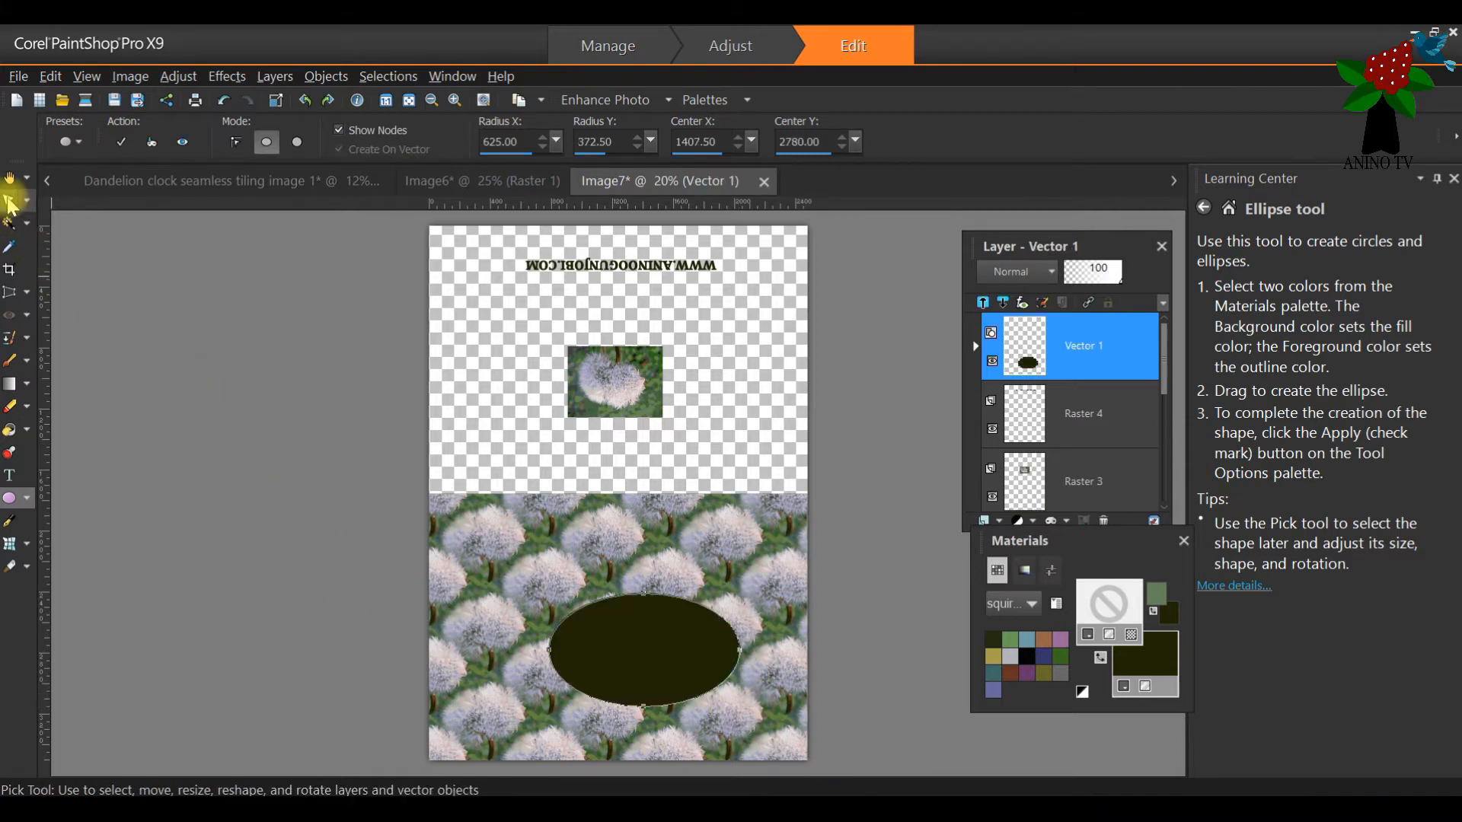
# Step: Move the dark olive ellipse right to Position X 942, Y 2377 and convert its vector layer to a raster layer
pyautogui.moveTo(626, 644); pyautogui.dragTo(649, 645)
pyautogui.rightClick(1094, 347)
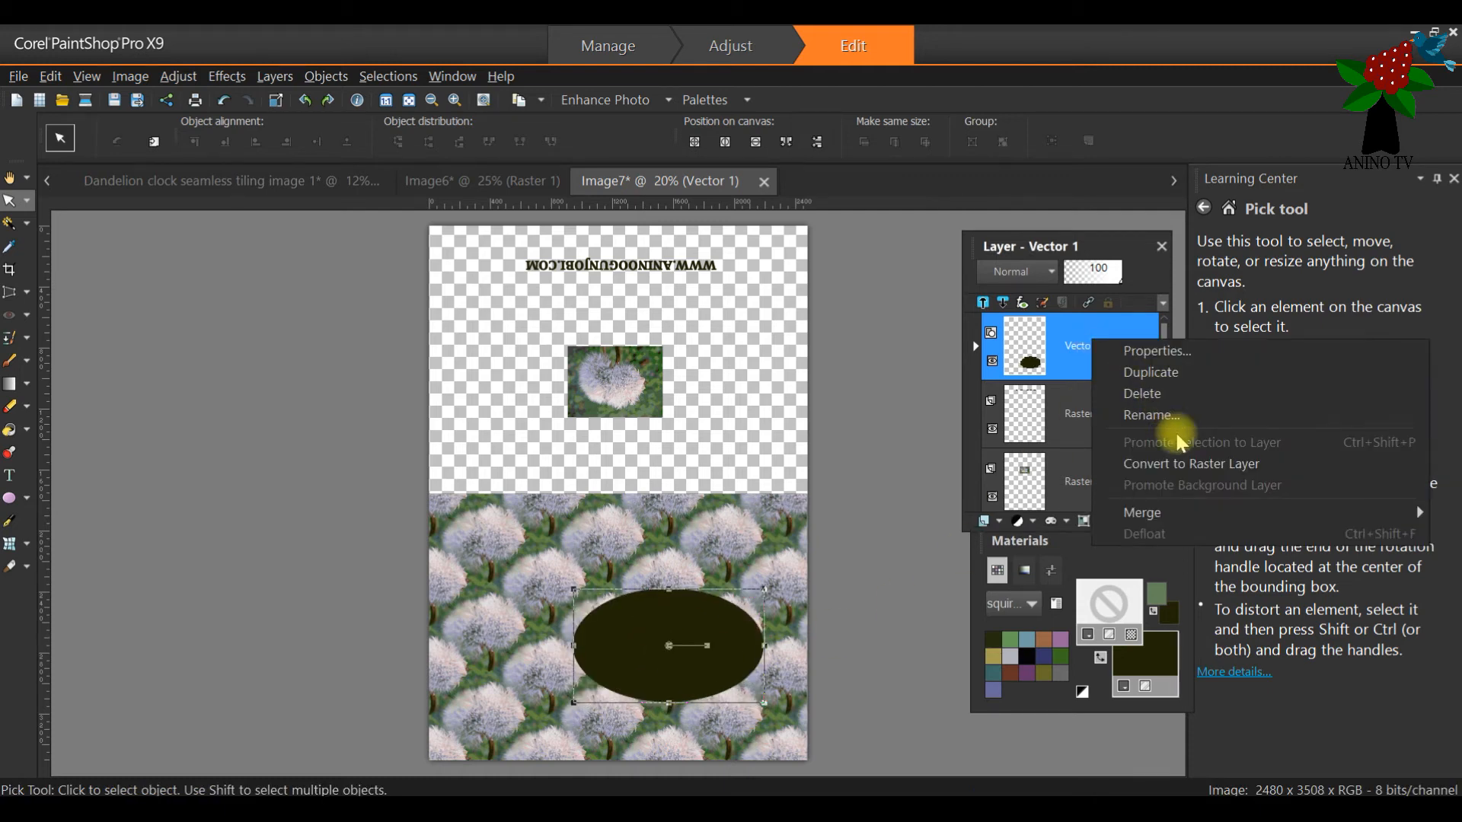
pyautogui.click(1190, 464)
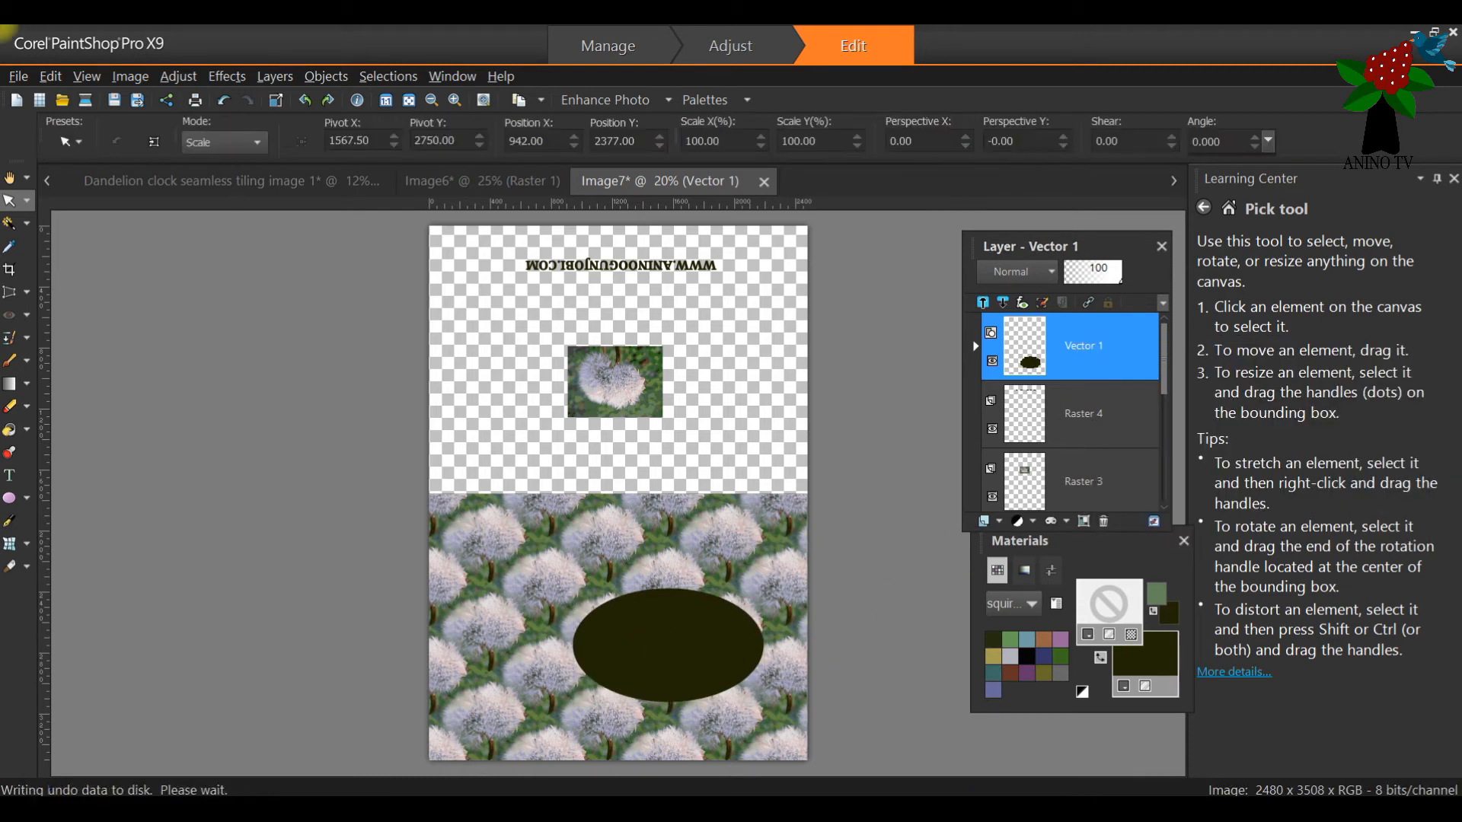
# Step: Duplicate the dark olive ellipse layer twice to make a stack of three identical ellipses
pyautogui.rightClick(1078, 368)
pyautogui.click(1131, 393)
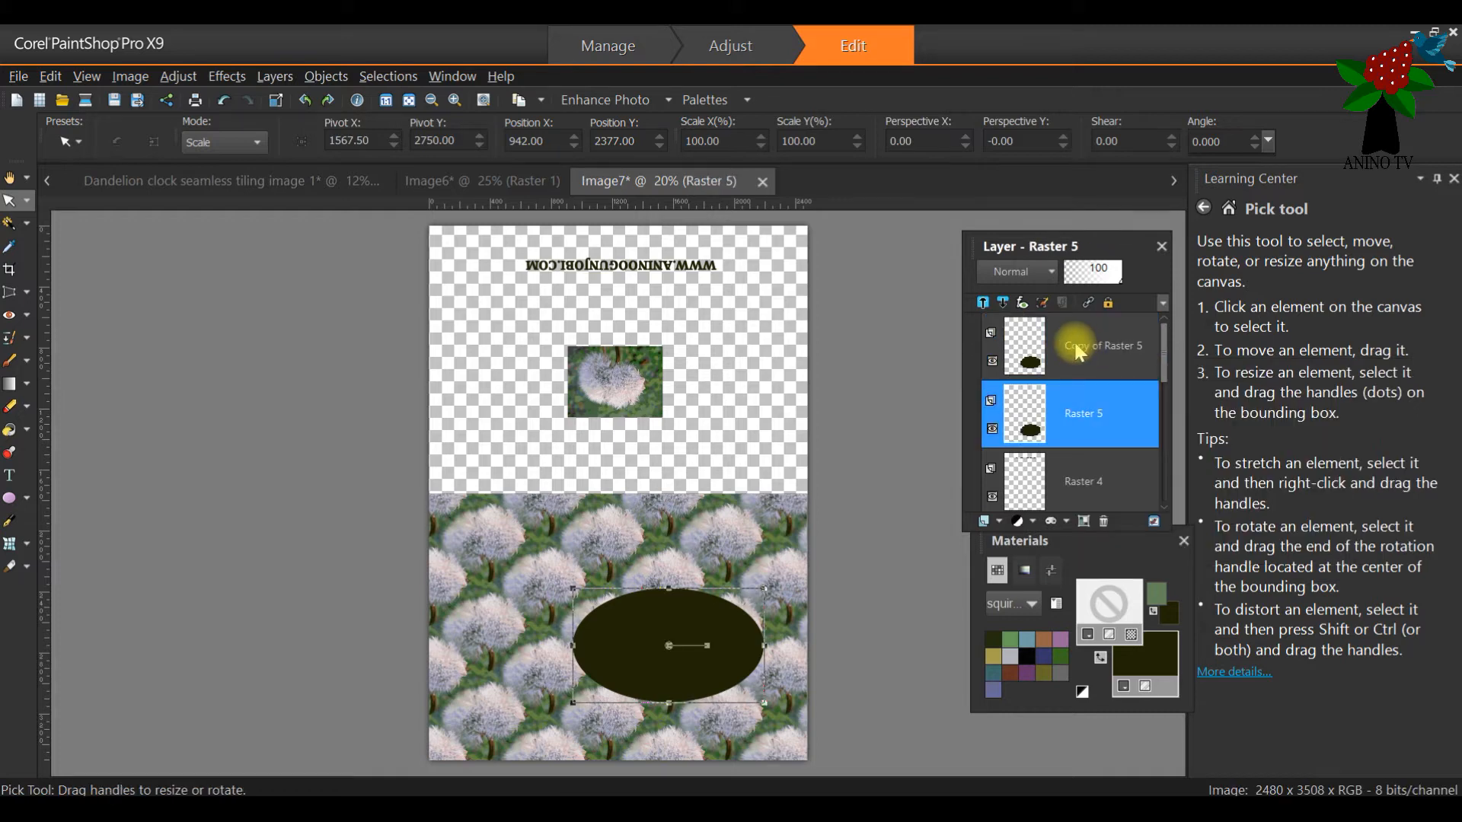
pyautogui.rightClick(1080, 353)
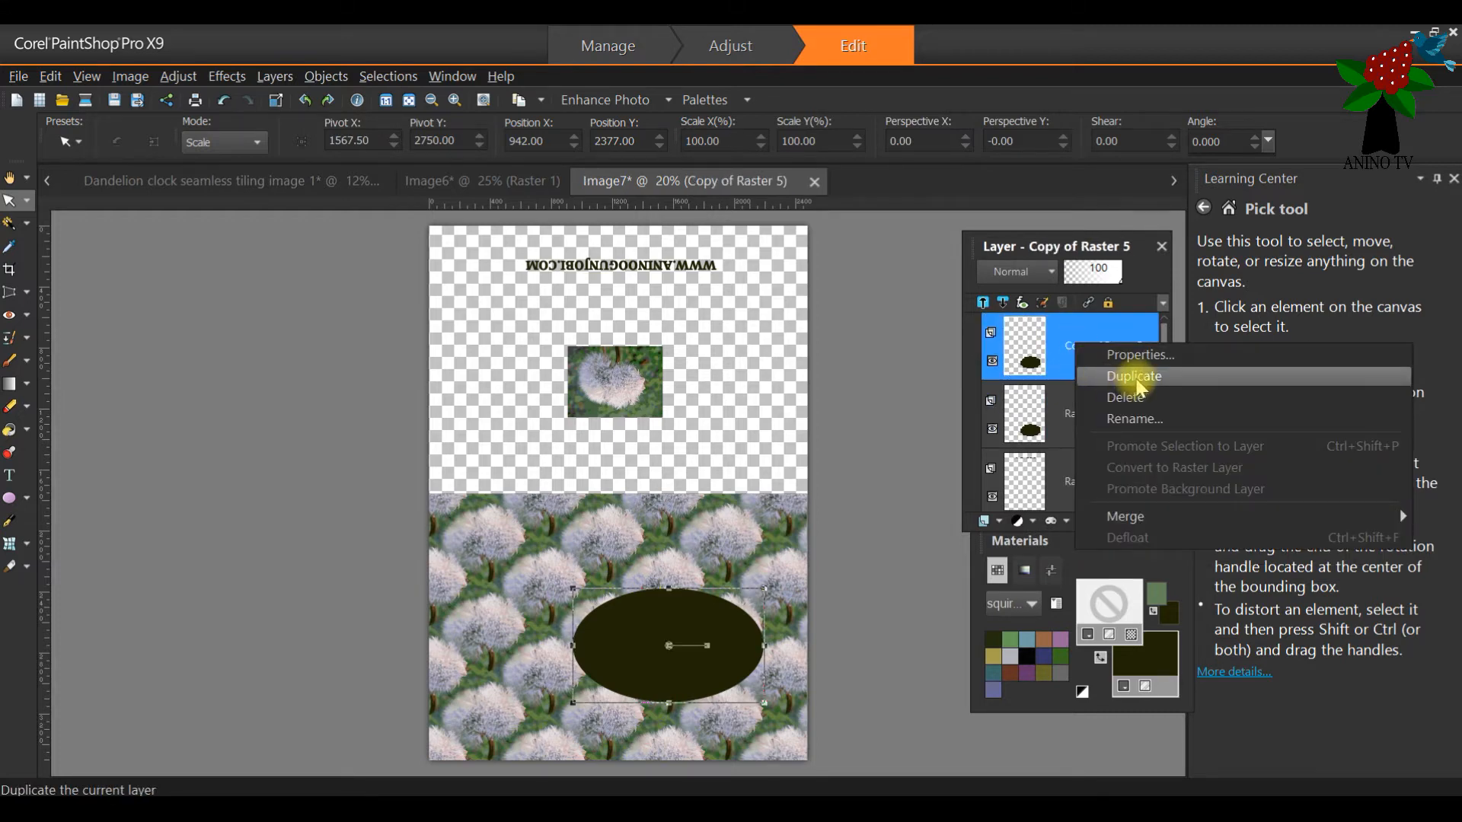
pyautogui.click(1134, 378)
# Step: Flood-fill the middle ellipse copy with green #5f7f5a and the topmost copy with white #ffffff
pyautogui.click(1090, 437)
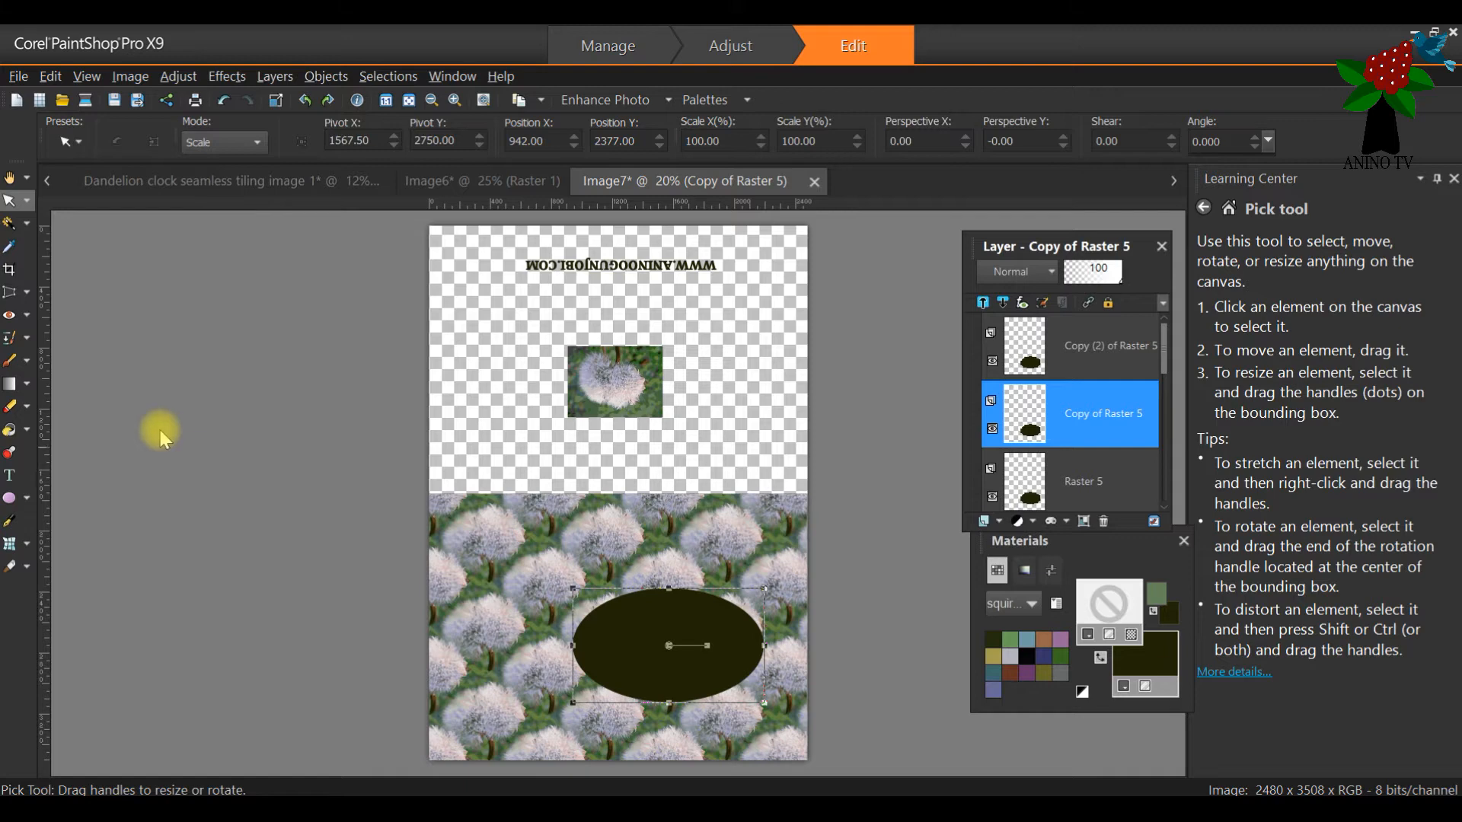
pyautogui.click(11, 430)
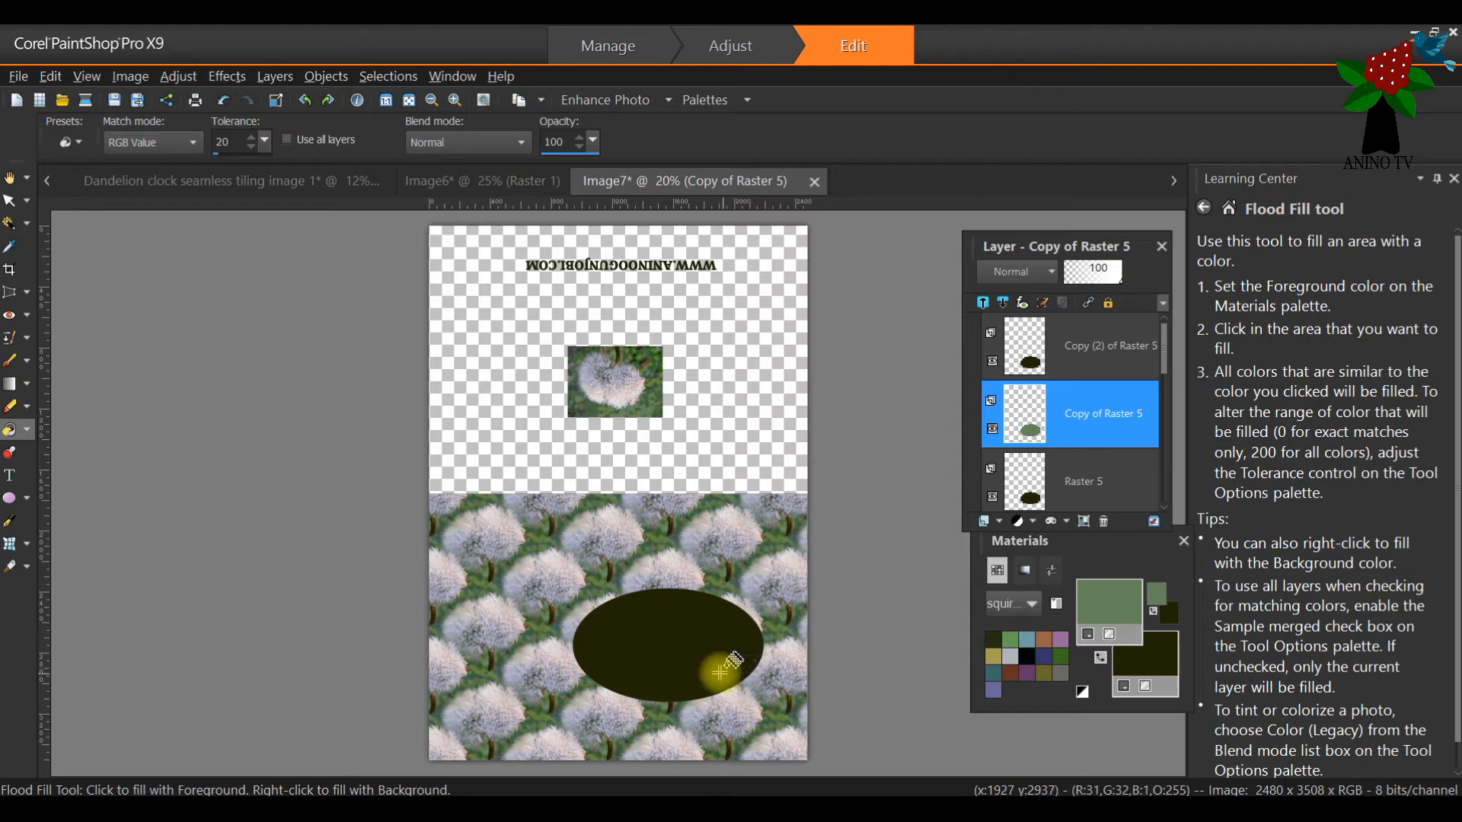
pyautogui.doubleClick(1064, 346)
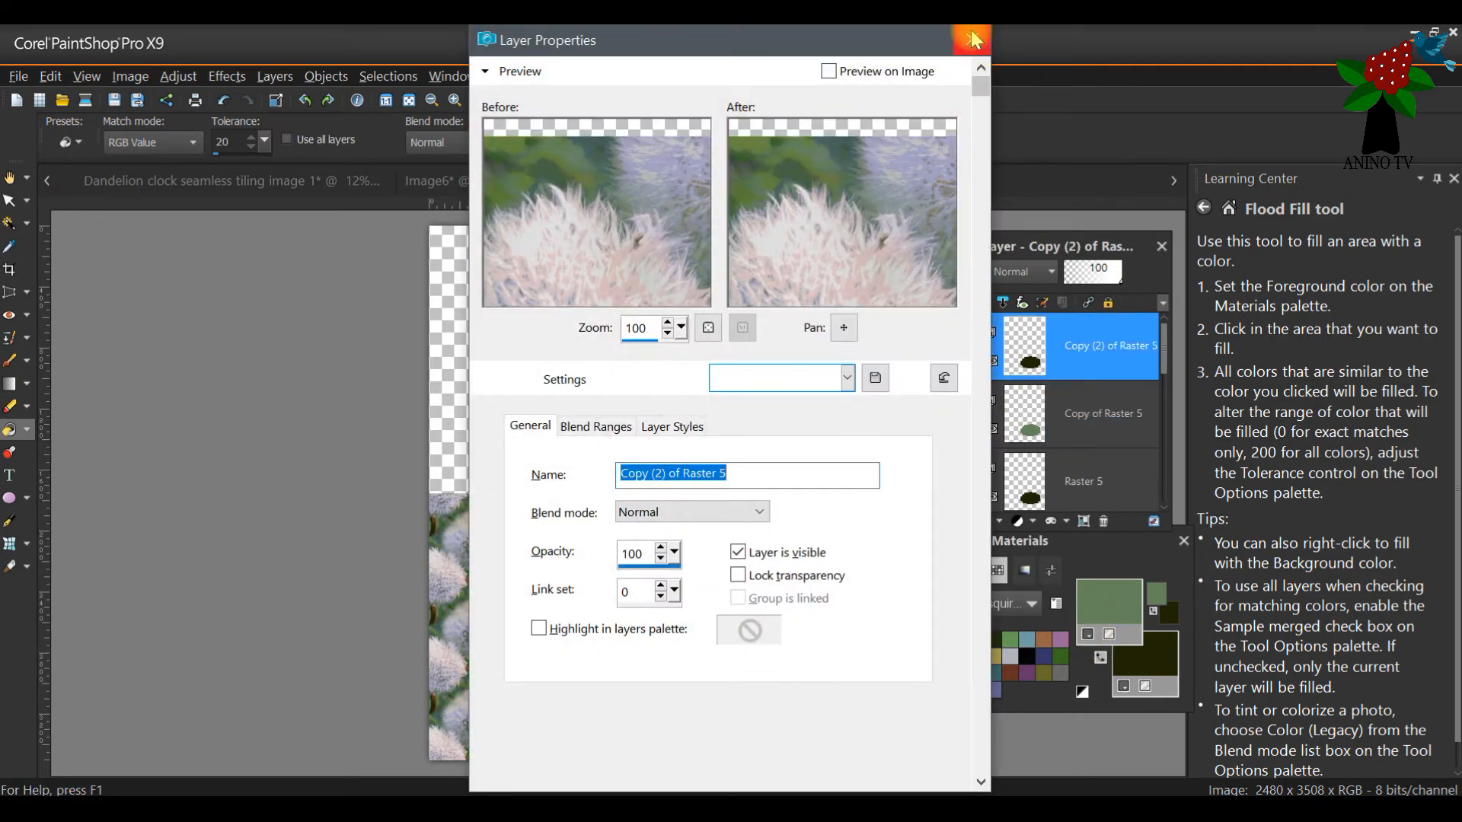
pyautogui.click(975, 39)
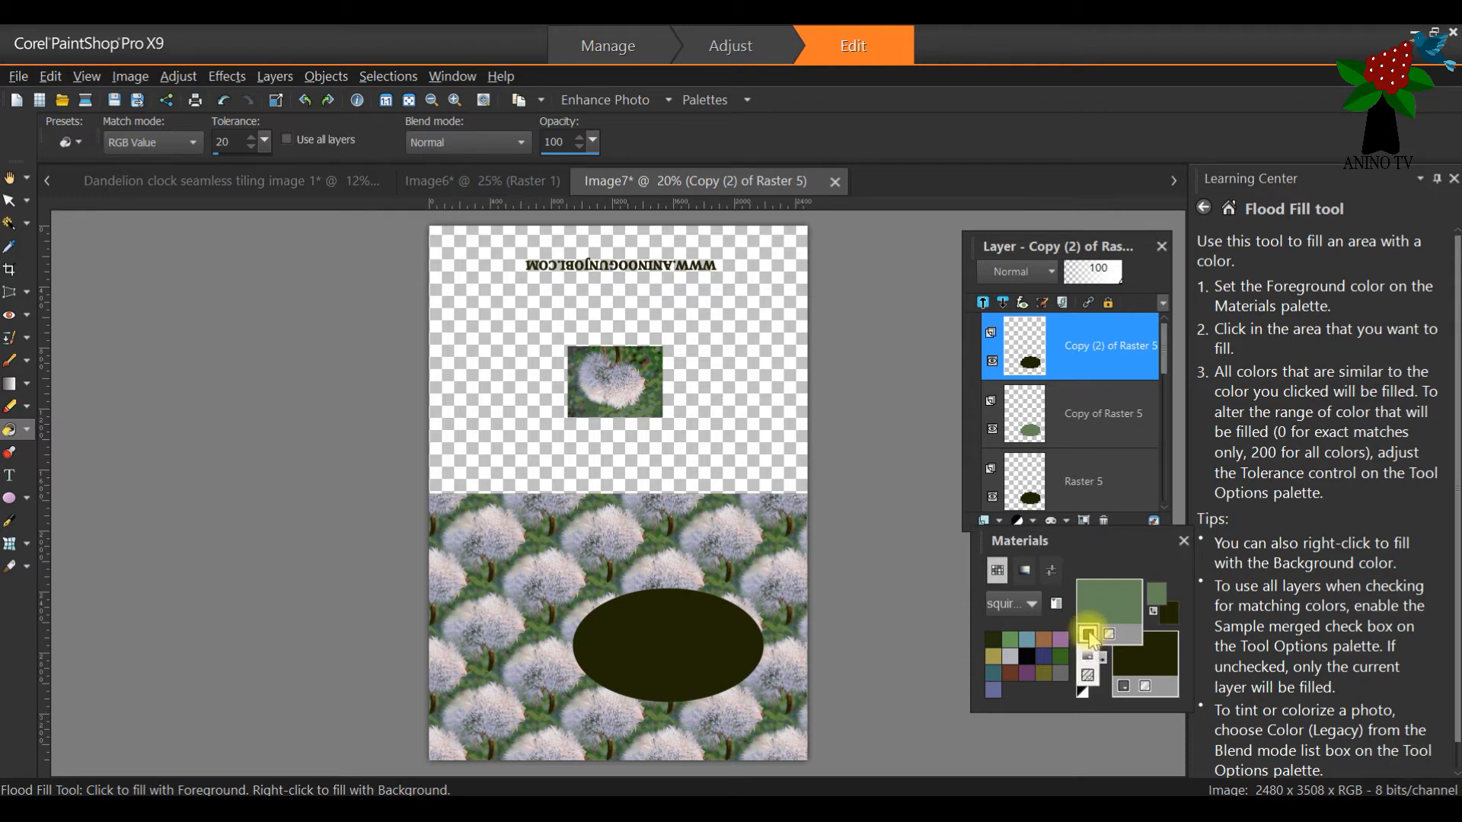
pyautogui.click(1088, 635)
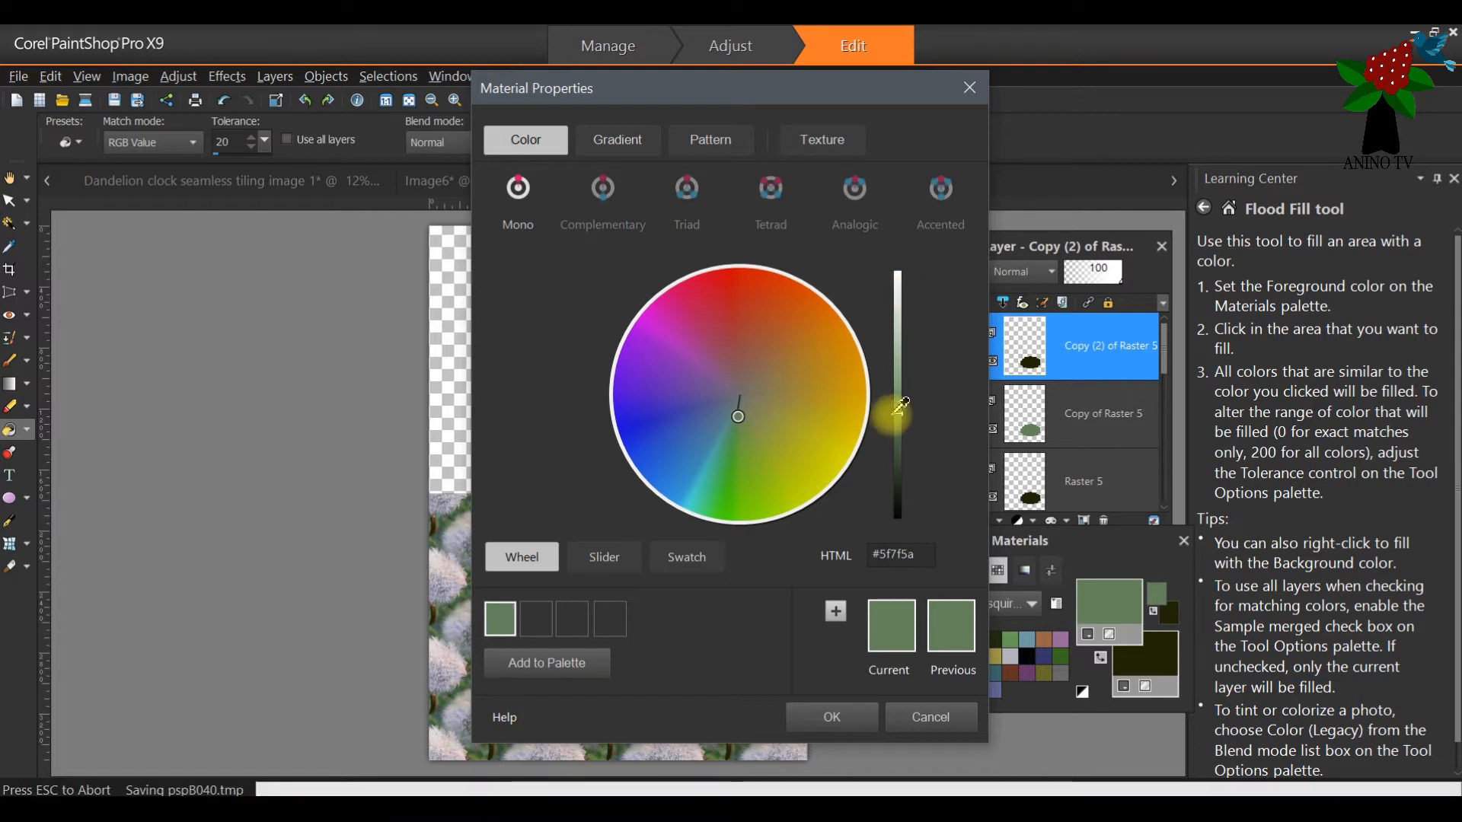
pyautogui.moveTo(900, 409); pyautogui.dragTo(899, 262)
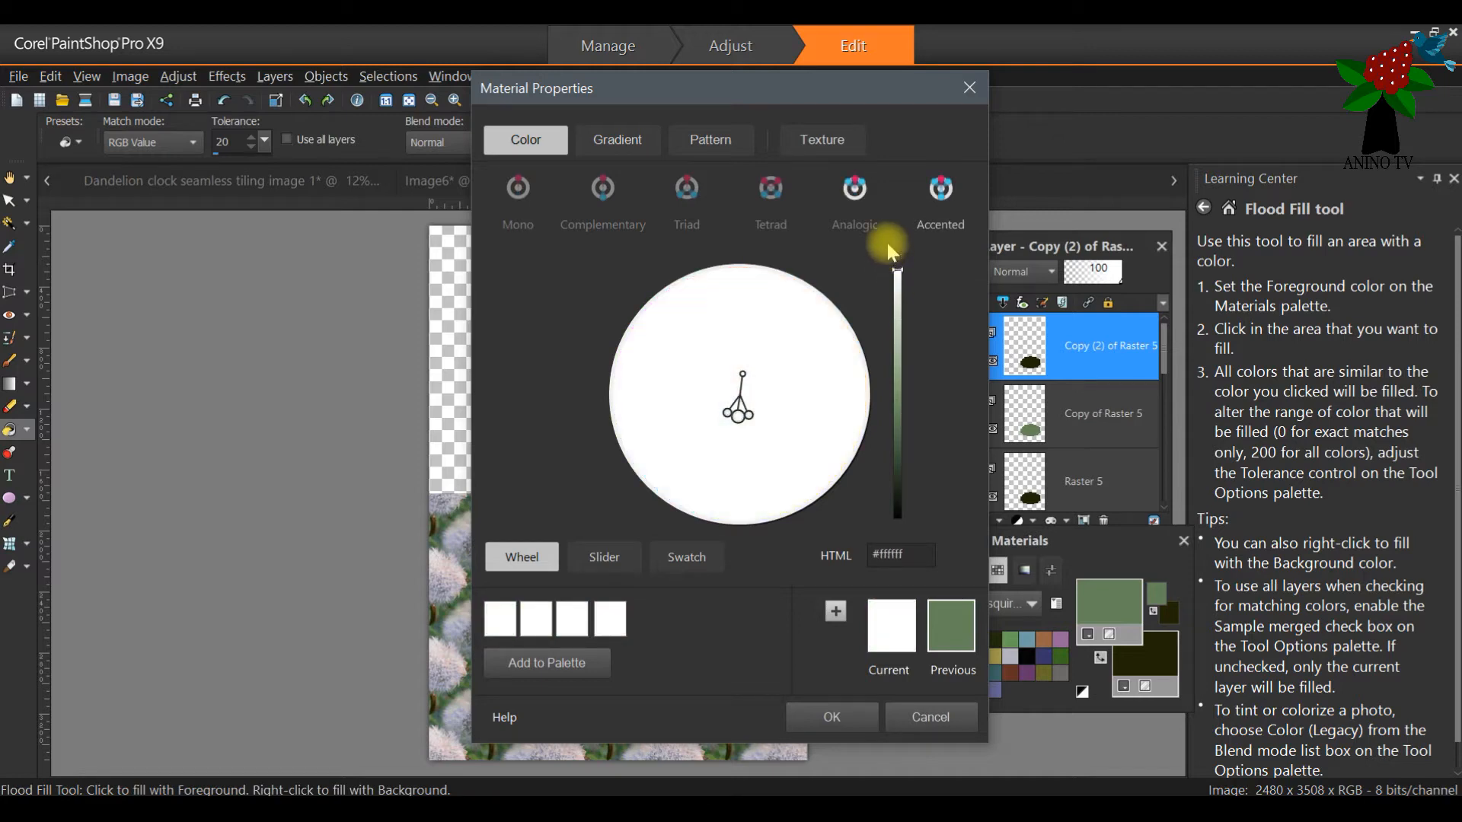
pyautogui.click(837, 715)
pyautogui.click(703, 633)
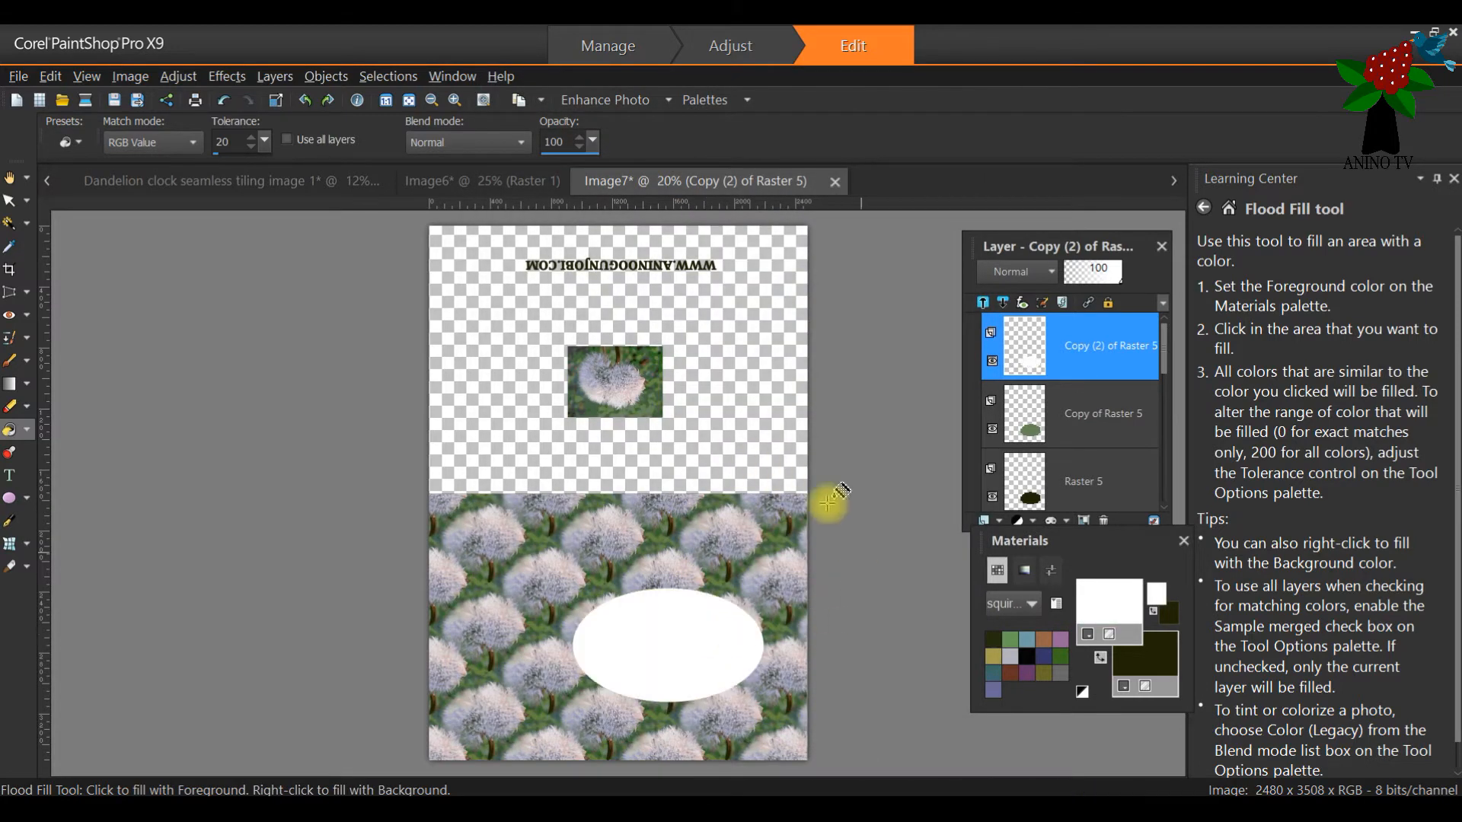
# Step: Scale the white ellipse to about 87.6% and move it over the green one to Position X 1032, Y 2417
pyautogui.click(12, 203)
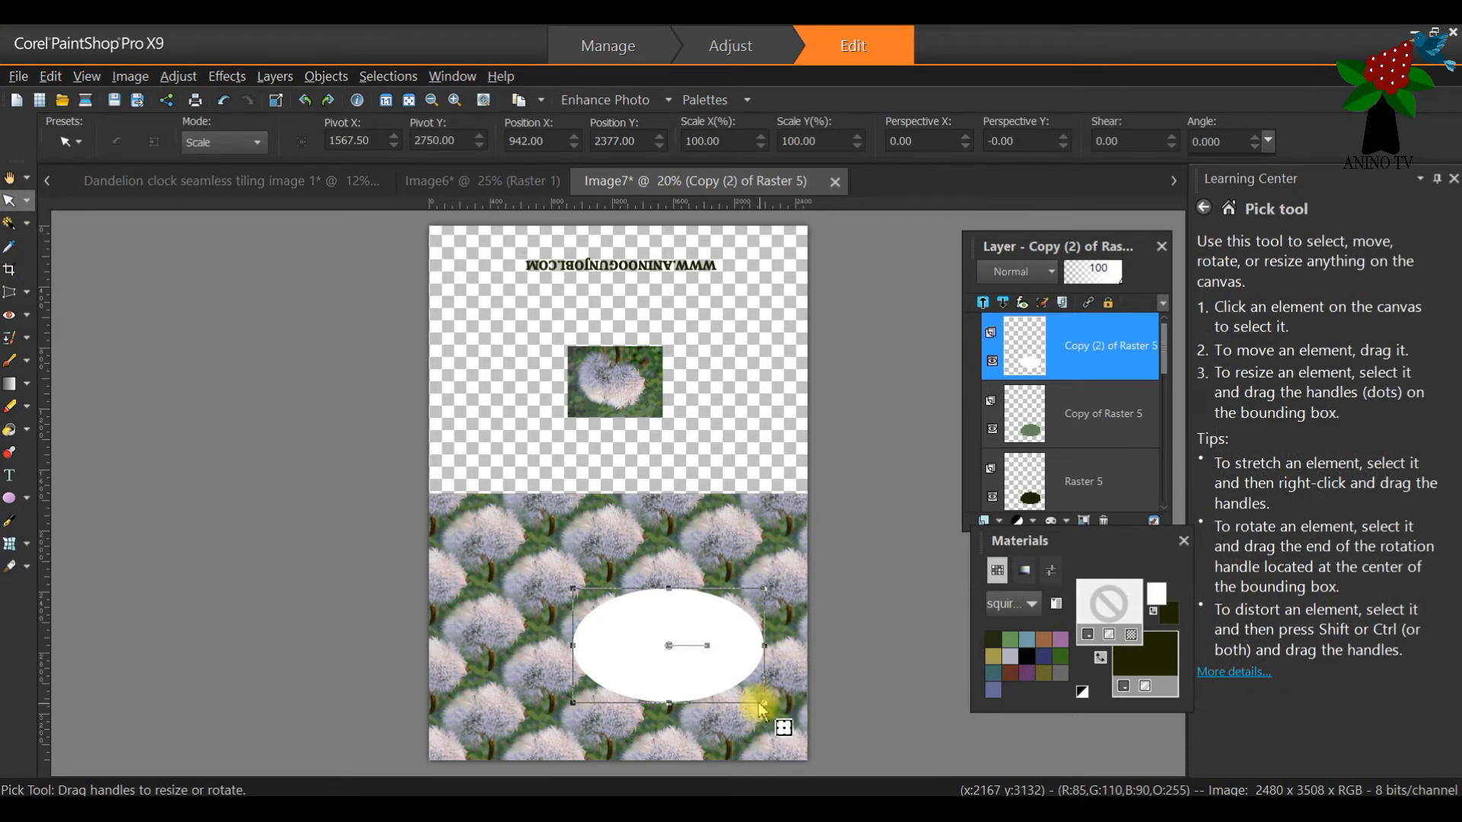
pyautogui.moveTo(754, 704)
pyautogui.mouseDown()
pyautogui.moveTo(738, 690)
pyautogui.moveTo(761, 708)
pyautogui.mouseUp()
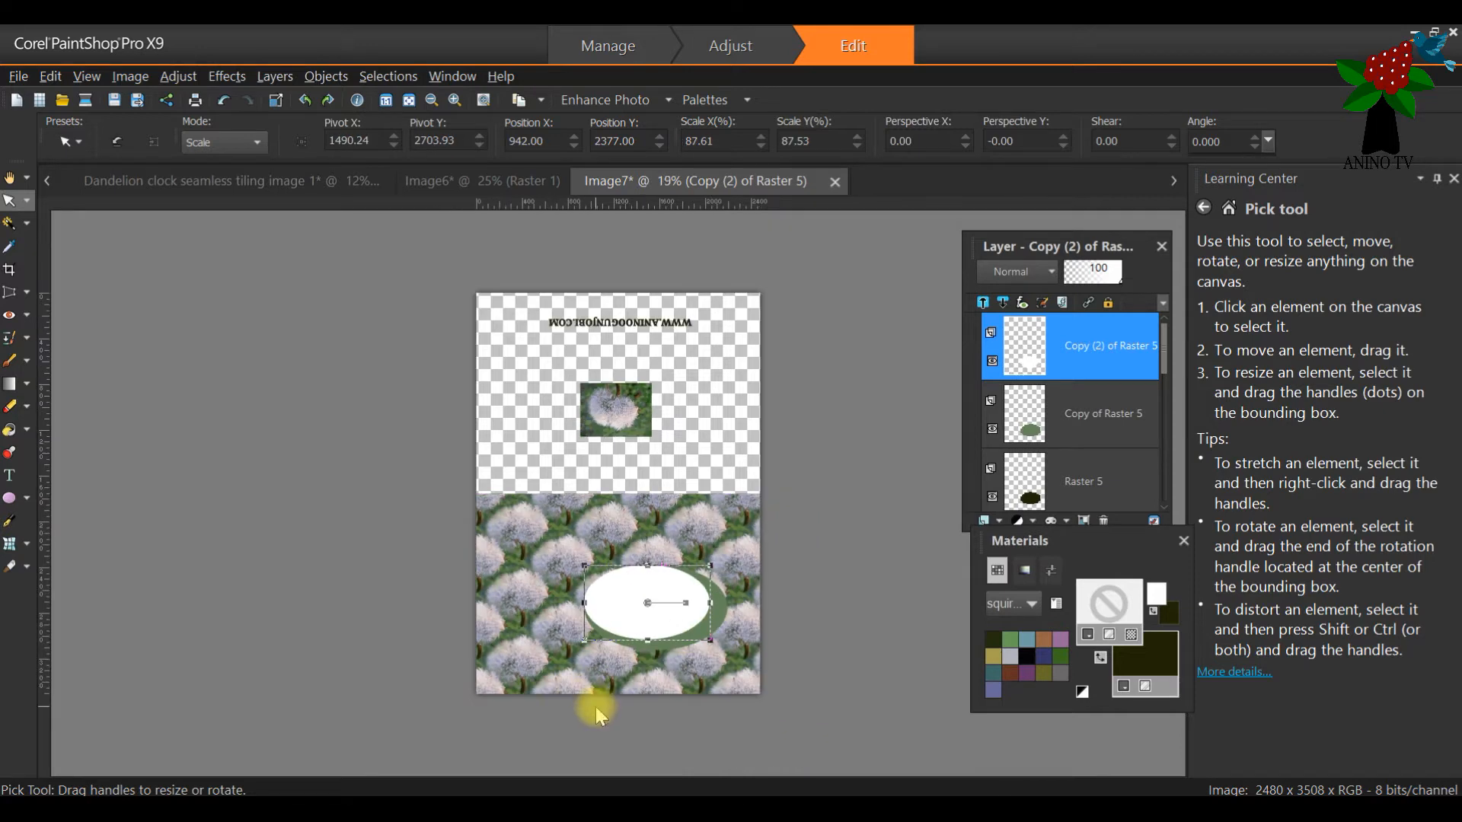
pyautogui.scroll(3, 596, 708)
pyautogui.moveTo(1181, 506); pyautogui.dragTo(1184, 525)
pyautogui.moveTo(892, 772); pyautogui.dragTo(979, 774)
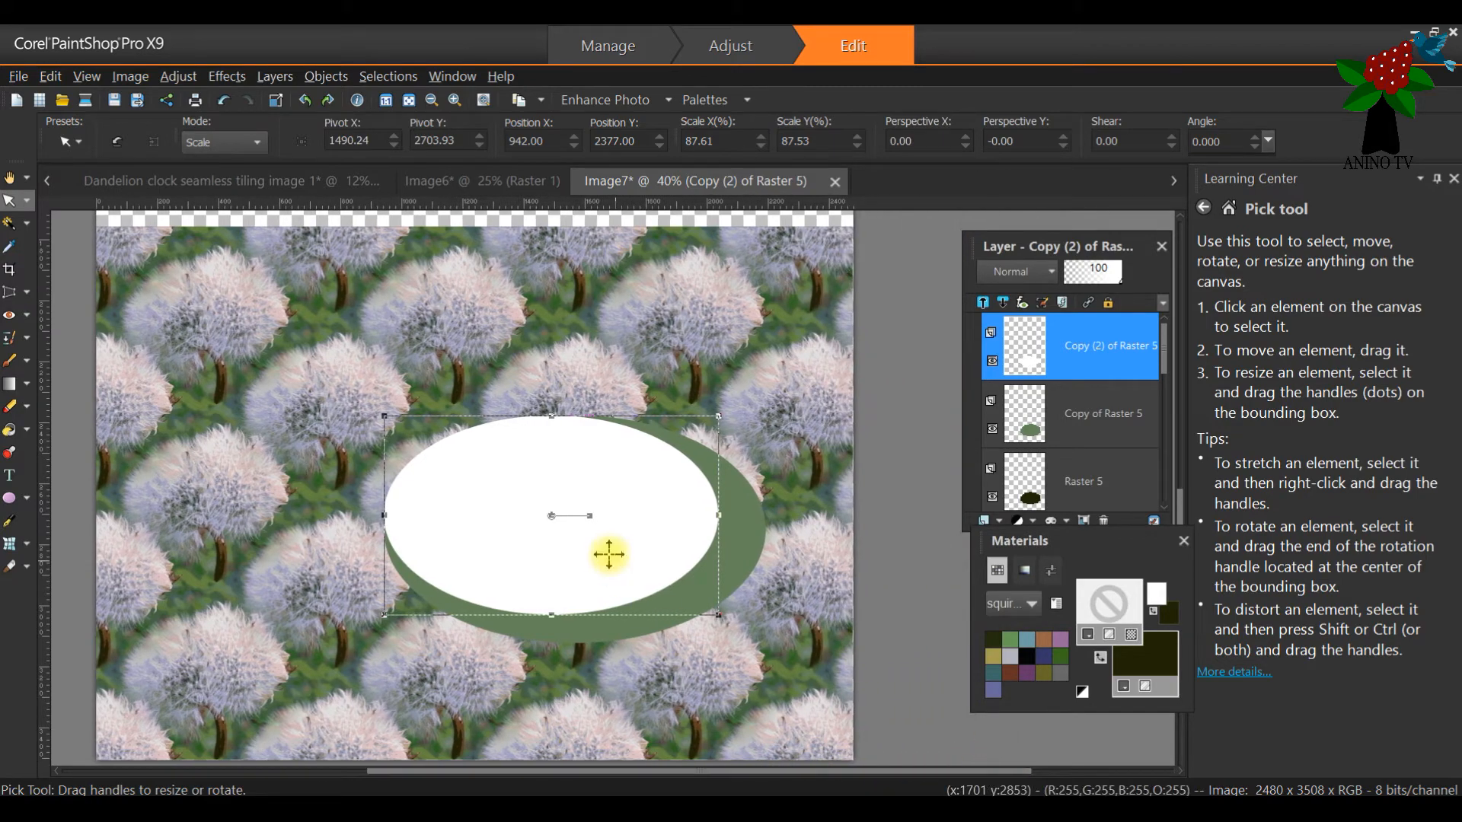
pyautogui.moveTo(609, 555); pyautogui.dragTo(637, 567)
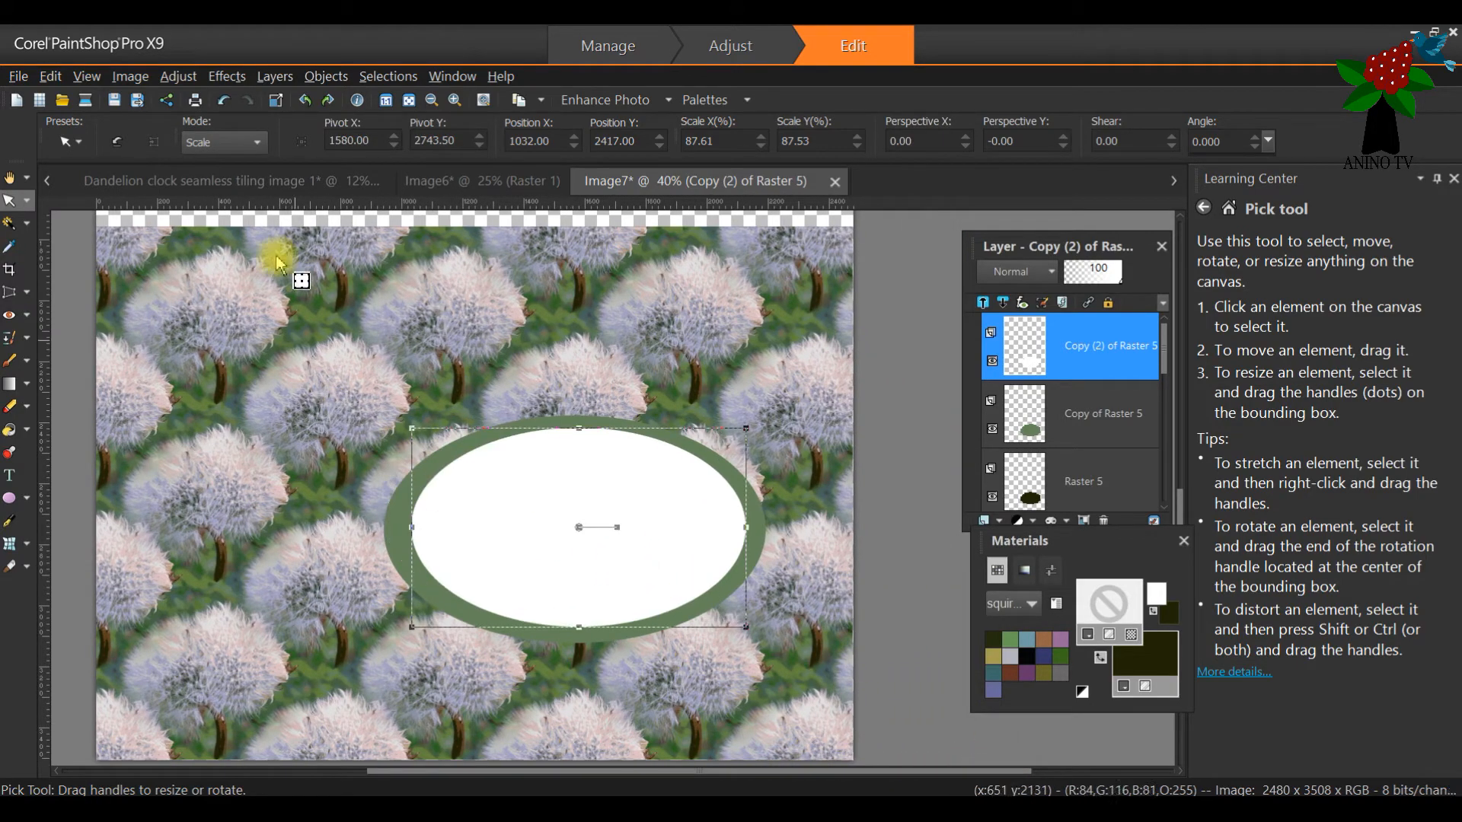
pyautogui.click(121, 80)
pyautogui.click(165, 167)
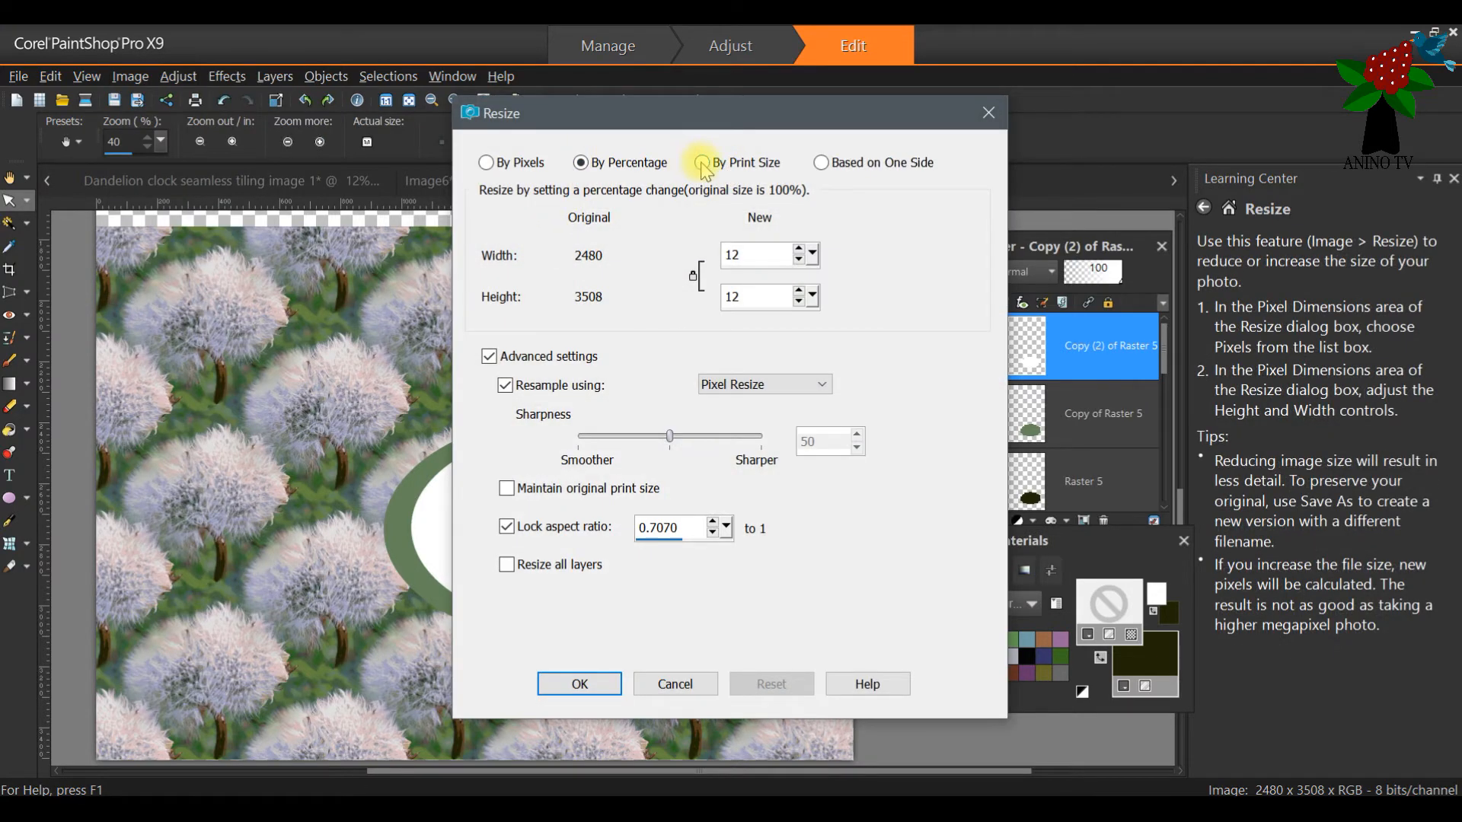
pyautogui.click(990, 118)
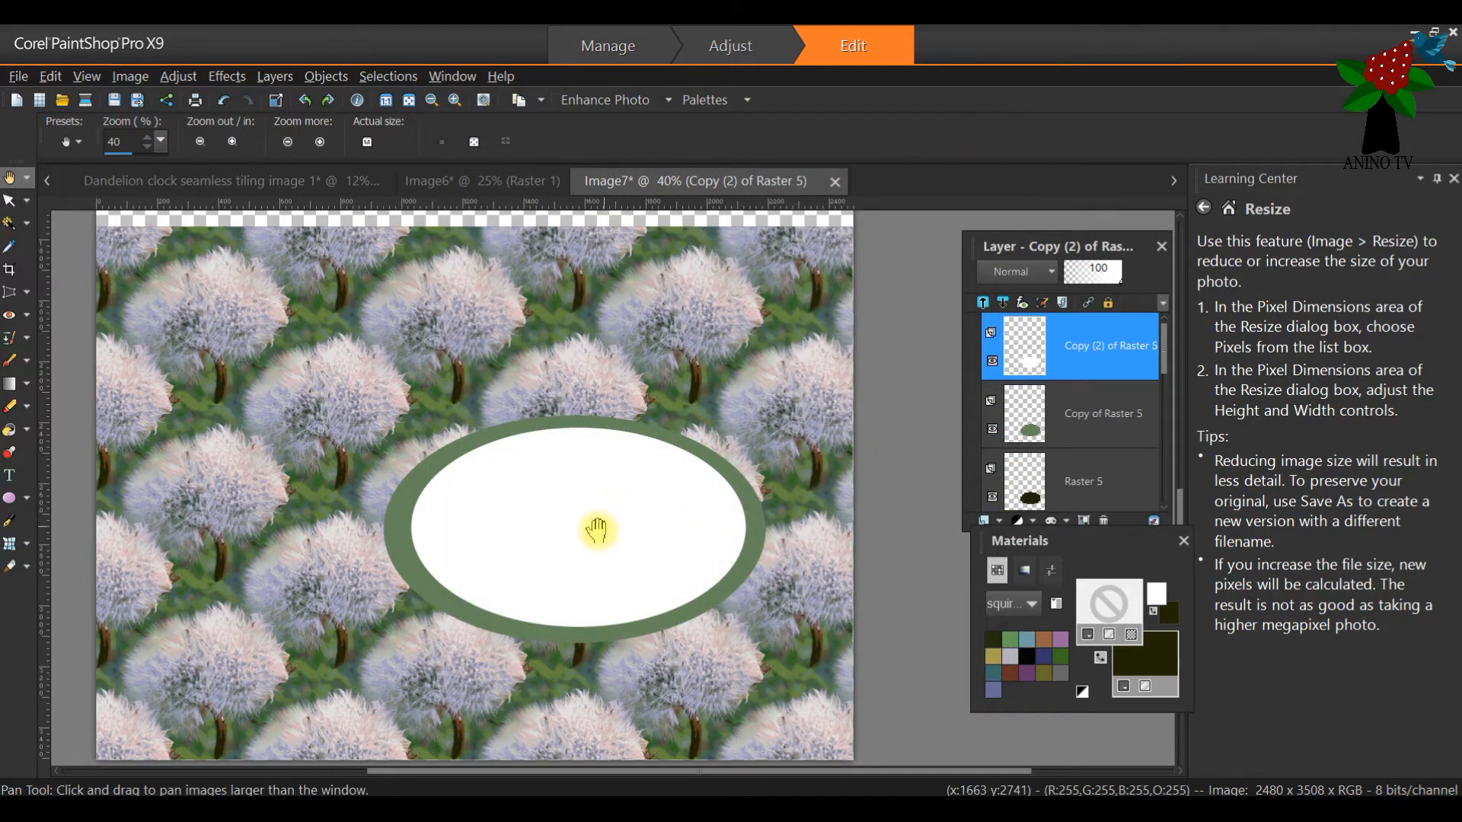
# Step: Nudge the white ellipse slightly left to Position X 1020 within the green ellipse
pyautogui.click(9, 200)
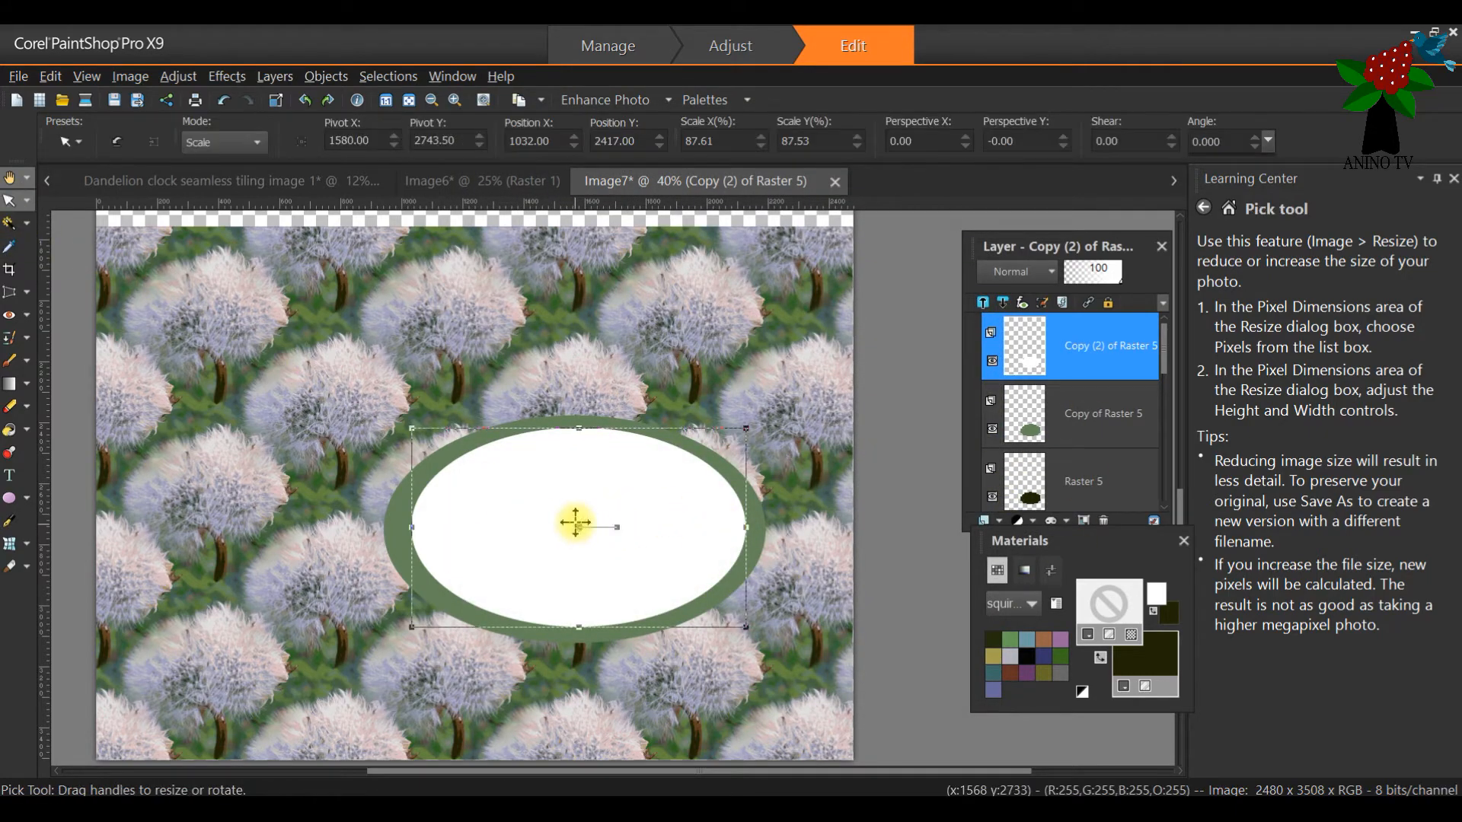
pyautogui.moveTo(576, 522); pyautogui.dragTo(566, 523)
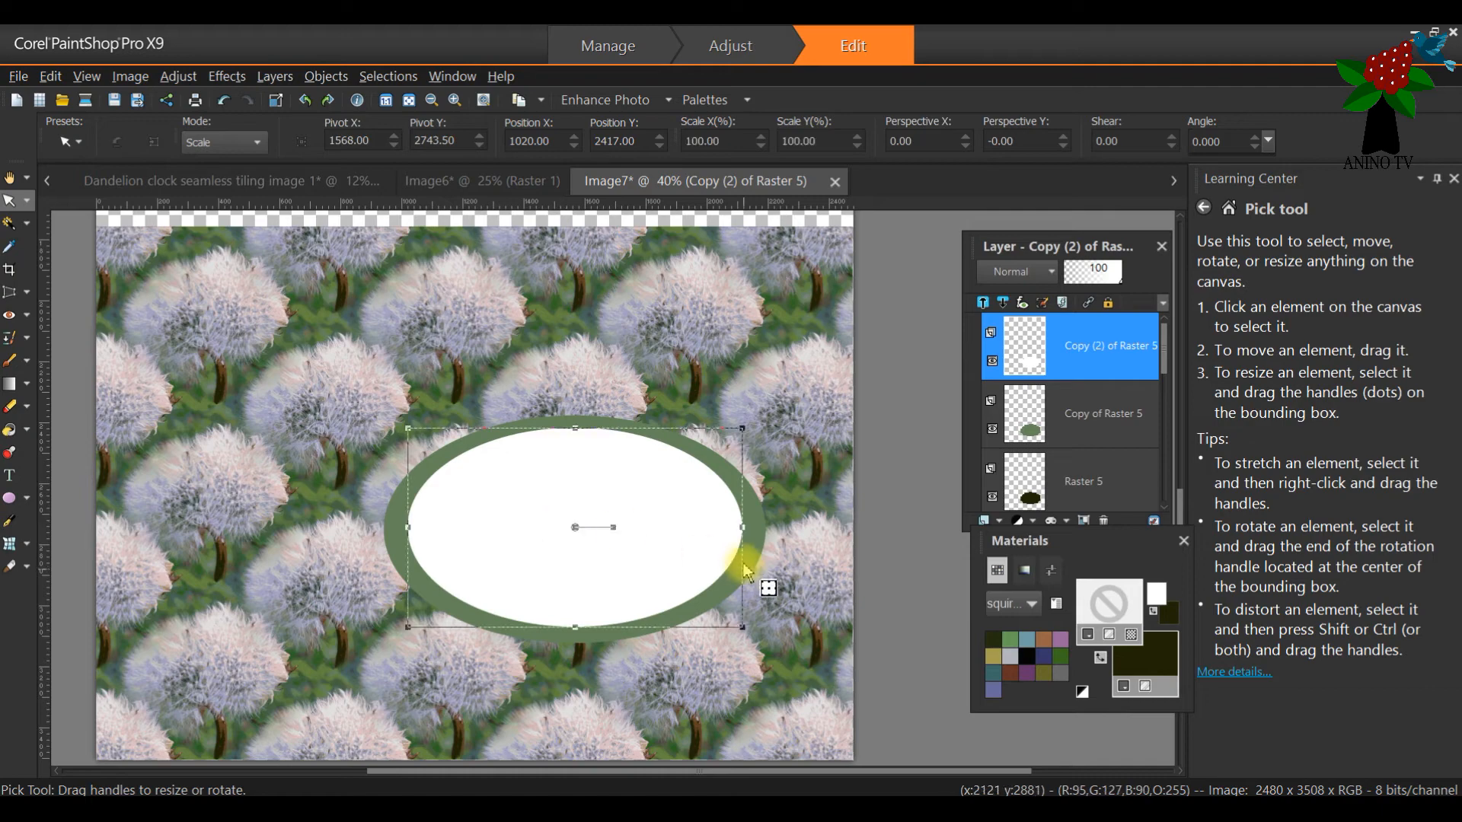
# Step: Hide the white ellipse, scale the green ellipse to about 88.4% inside the dark one at X 994, Y 2426, and reduce its height to 97.73%
pyautogui.click(1089, 423)
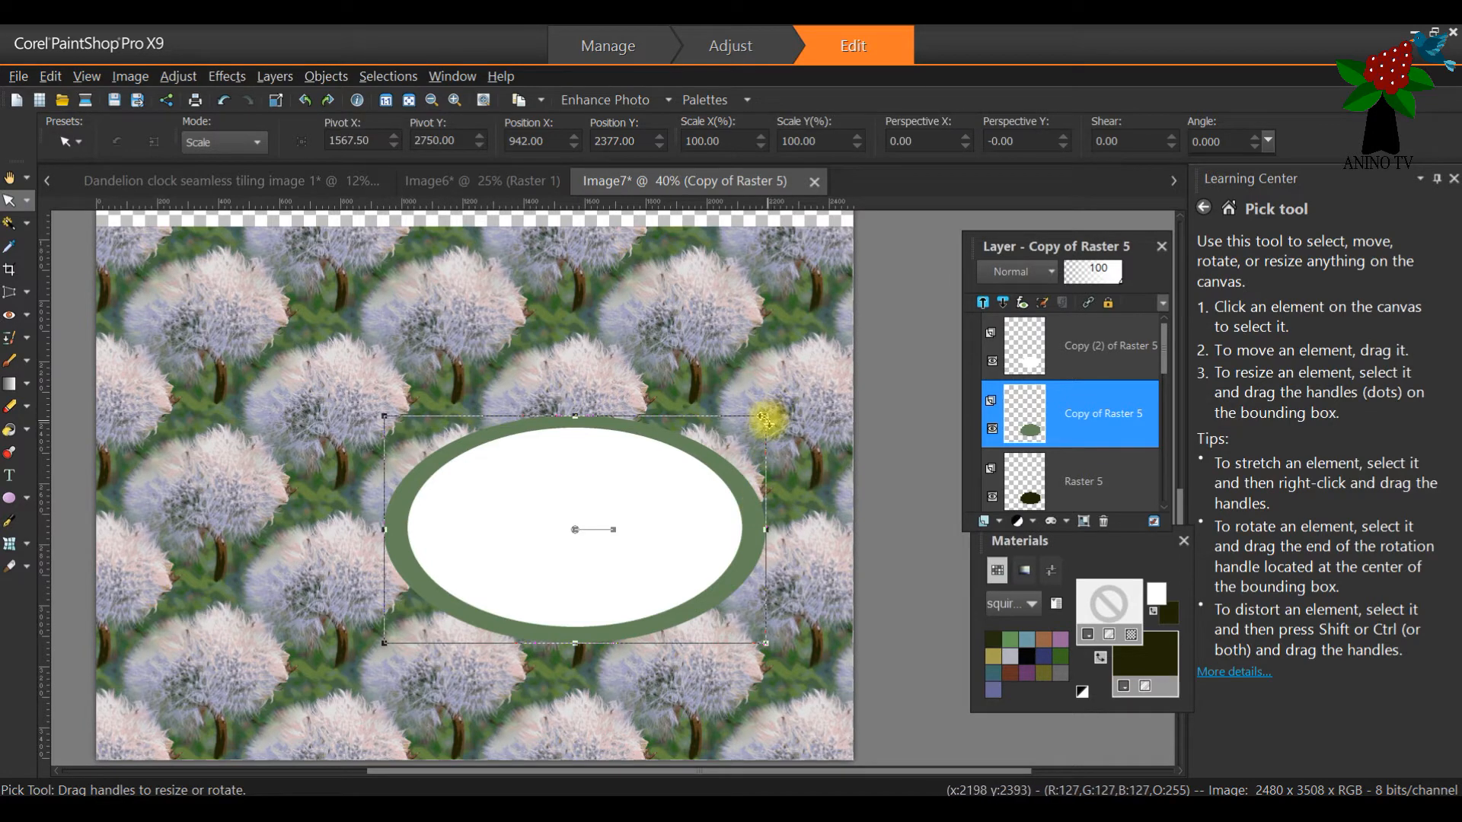
pyautogui.moveTo(768, 415); pyautogui.dragTo(722, 443)
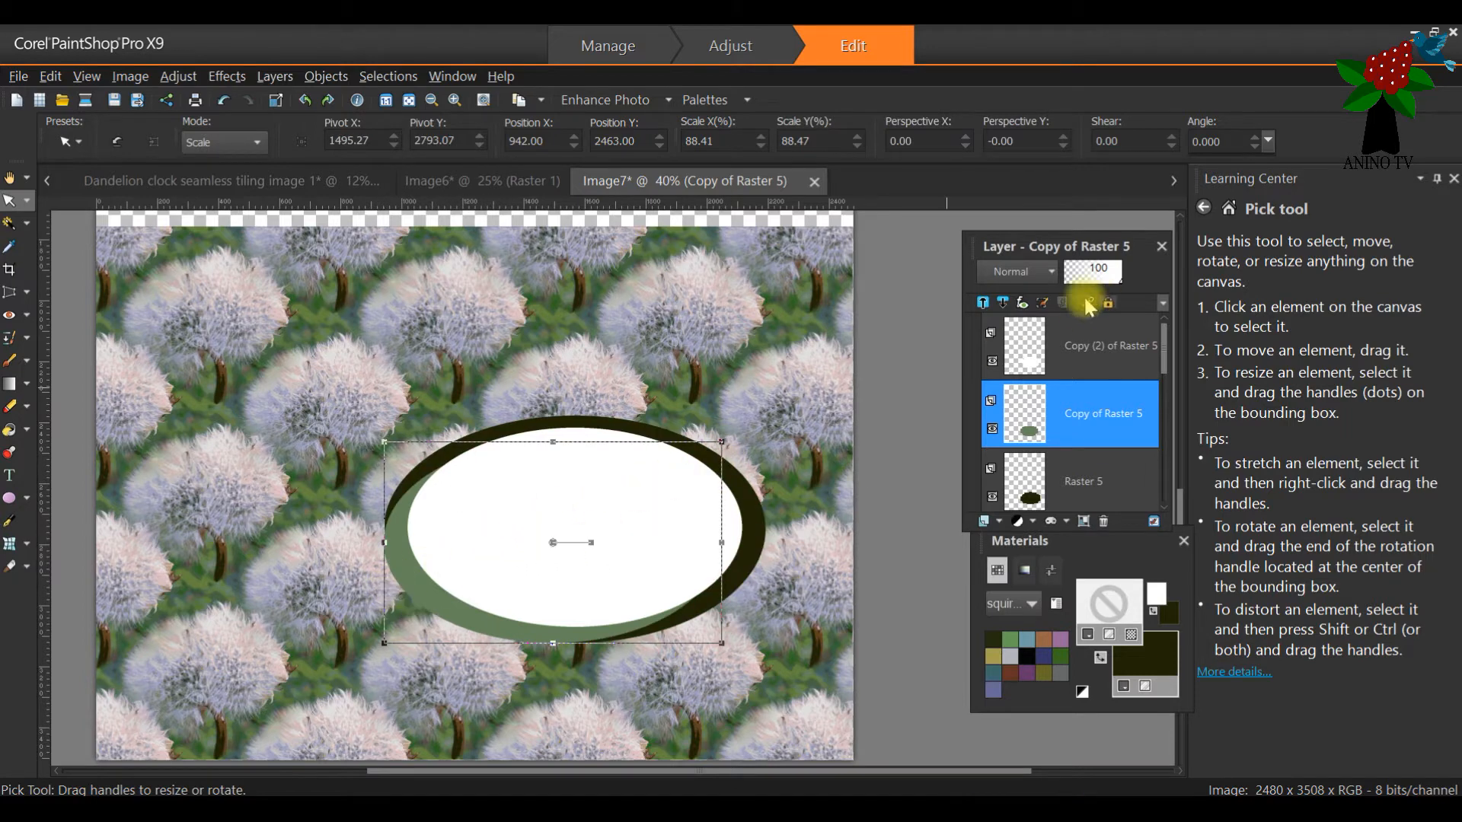
pyautogui.click(992, 361)
pyautogui.moveTo(575, 516)
pyautogui.mouseDown()
pyautogui.moveTo(597, 505)
pyautogui.moveTo(545, 515)
pyautogui.mouseUp()
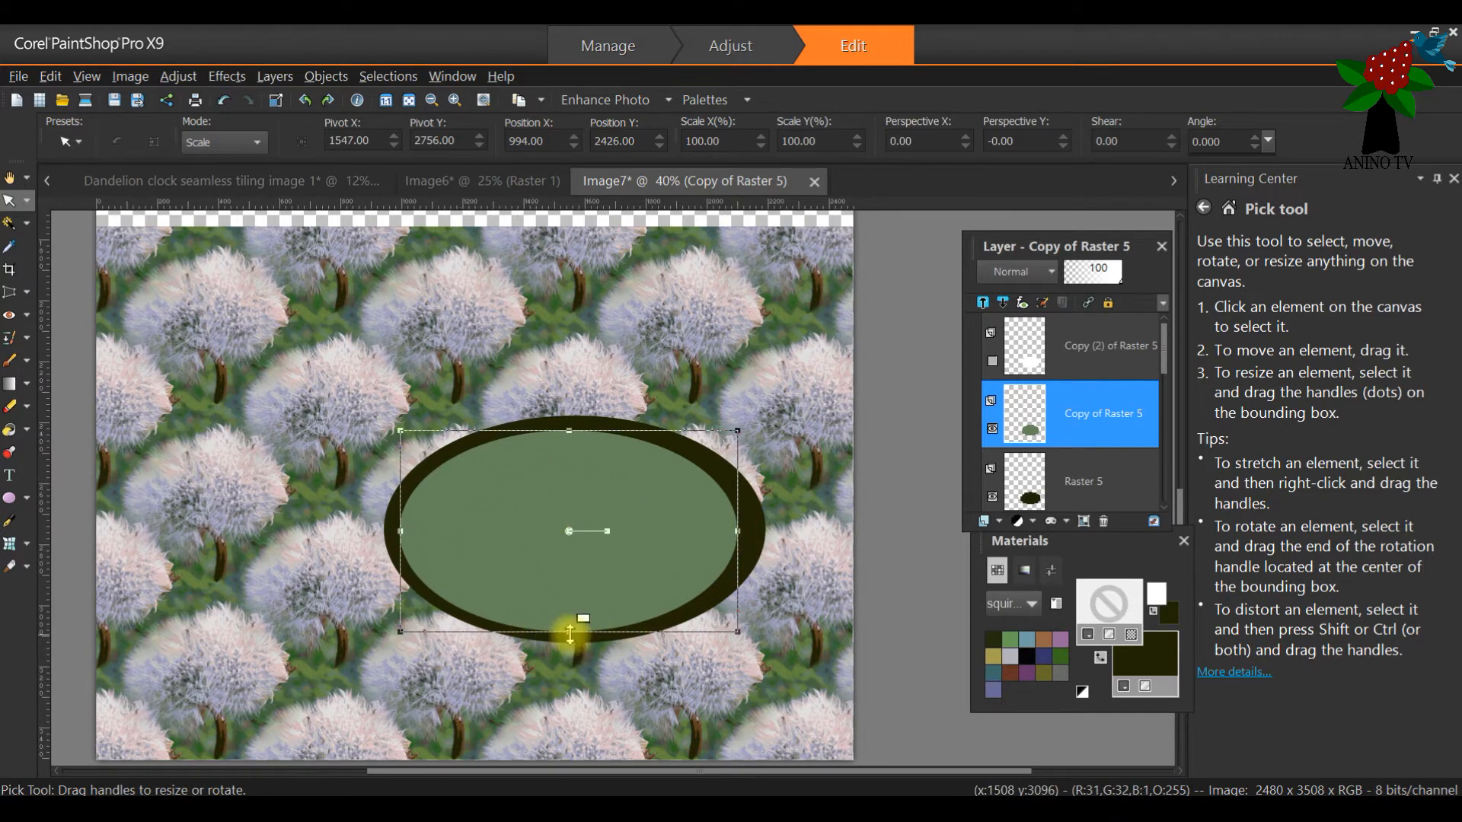
pyautogui.moveTo(569, 631); pyautogui.dragTo(569, 626)
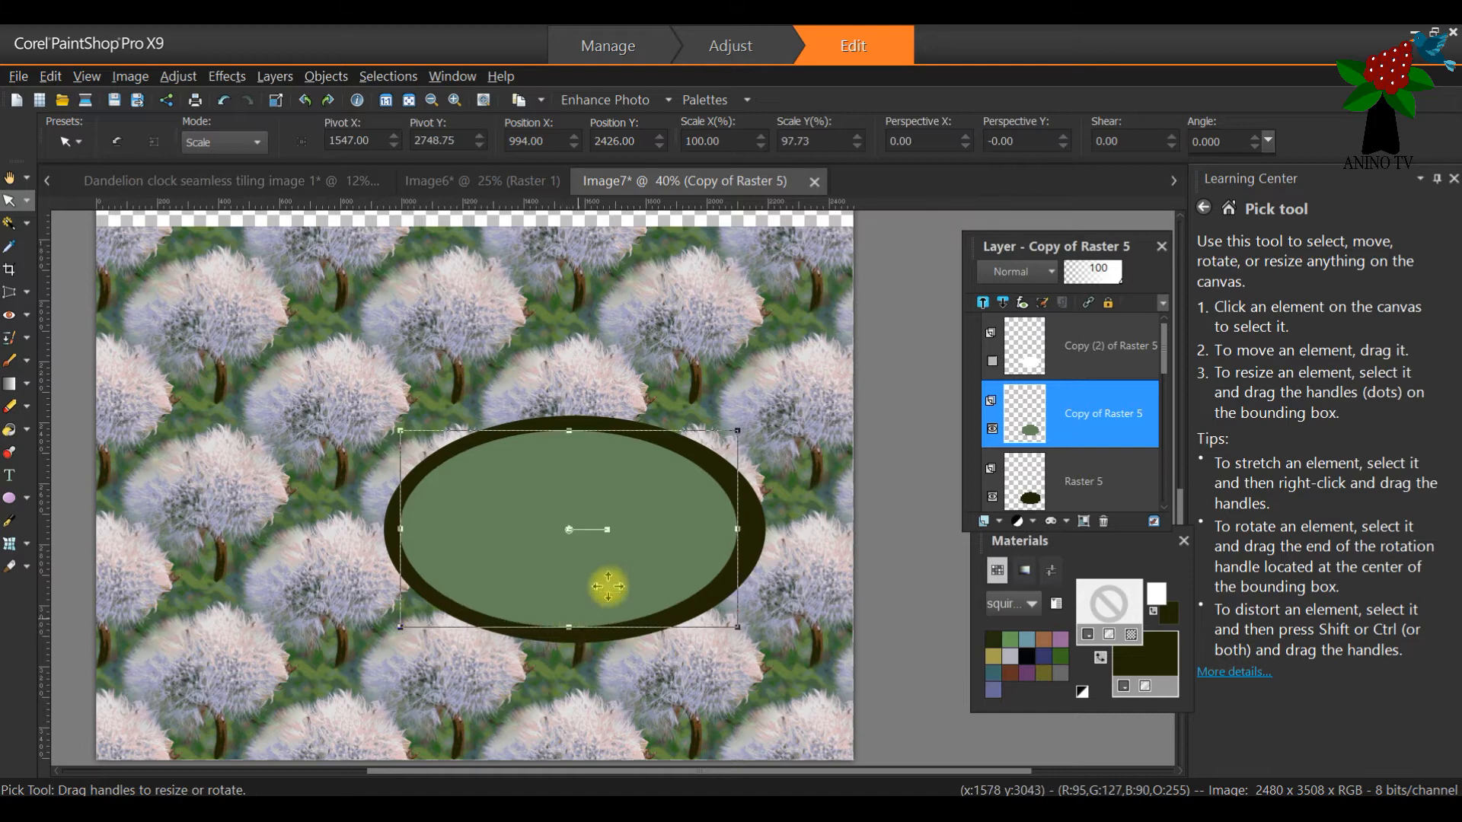
# Step: Narrow the dark olive ellipse on Raster 5 slightly from its right side to even out the border around the green ellipse
pyautogui.click(760, 543)
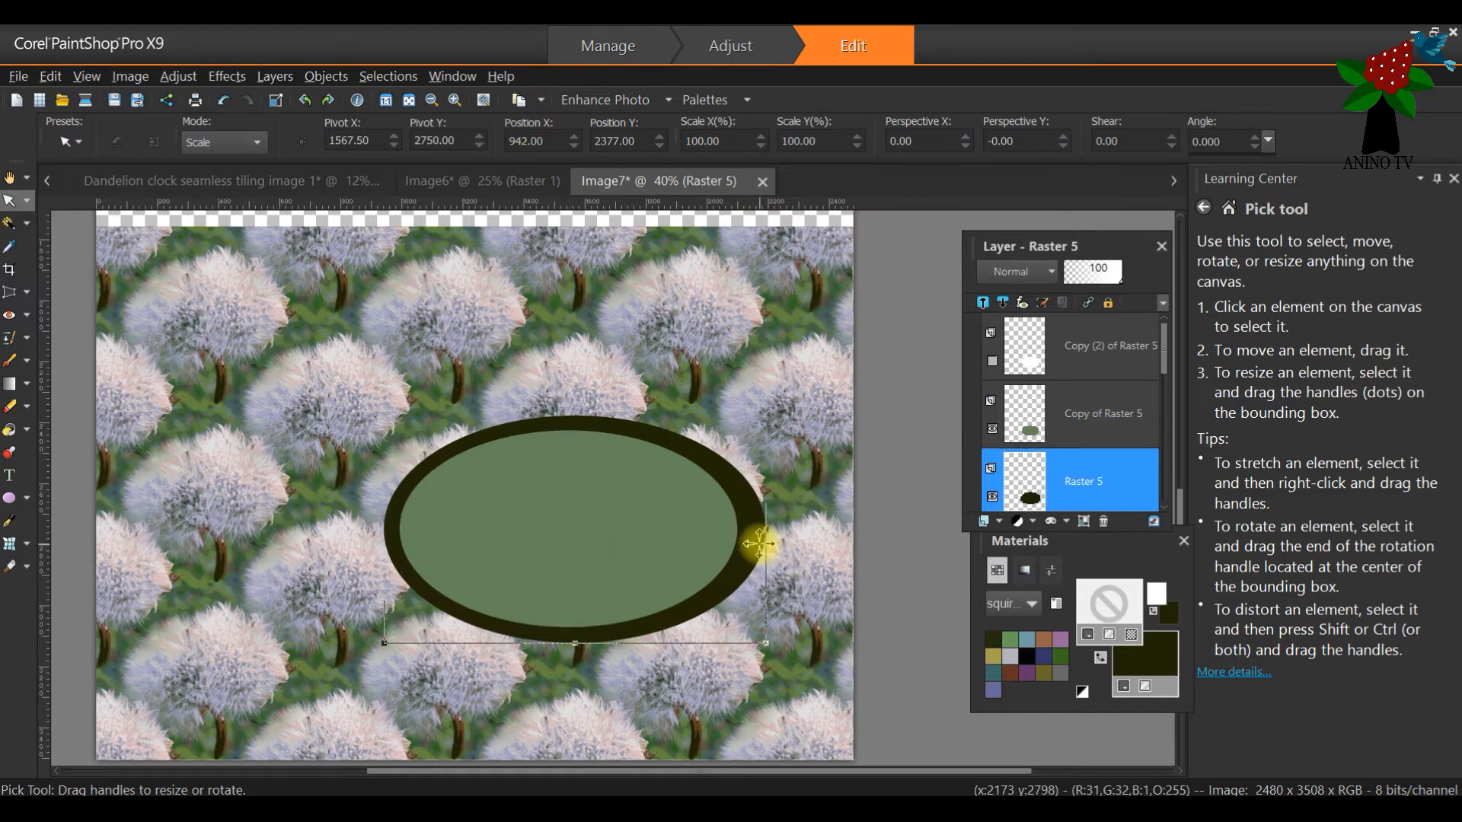
pyautogui.moveTo(766, 529); pyautogui.dragTo(760, 530)
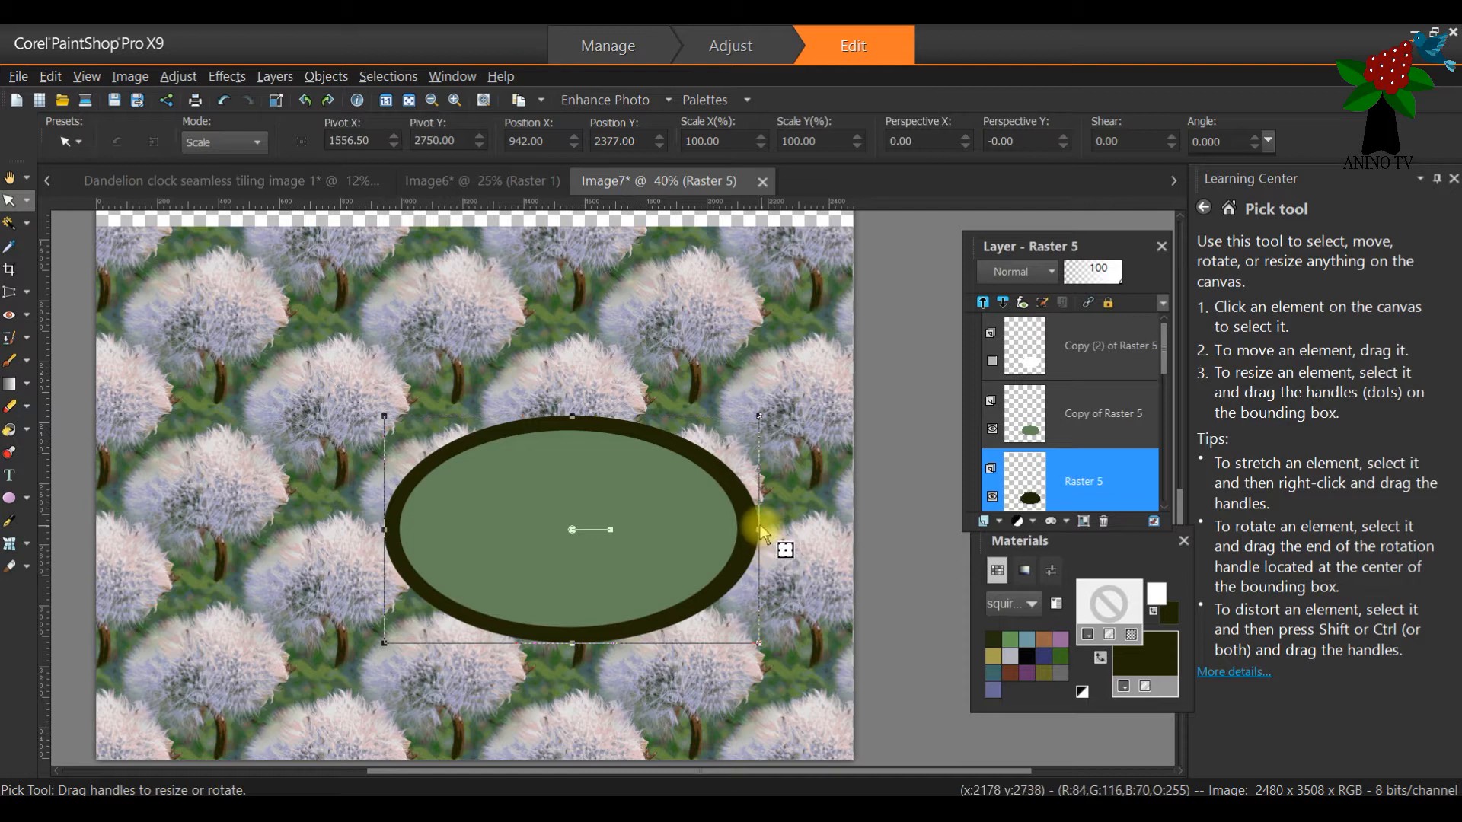
pyautogui.moveTo(758, 527); pyautogui.dragTo(756, 528)
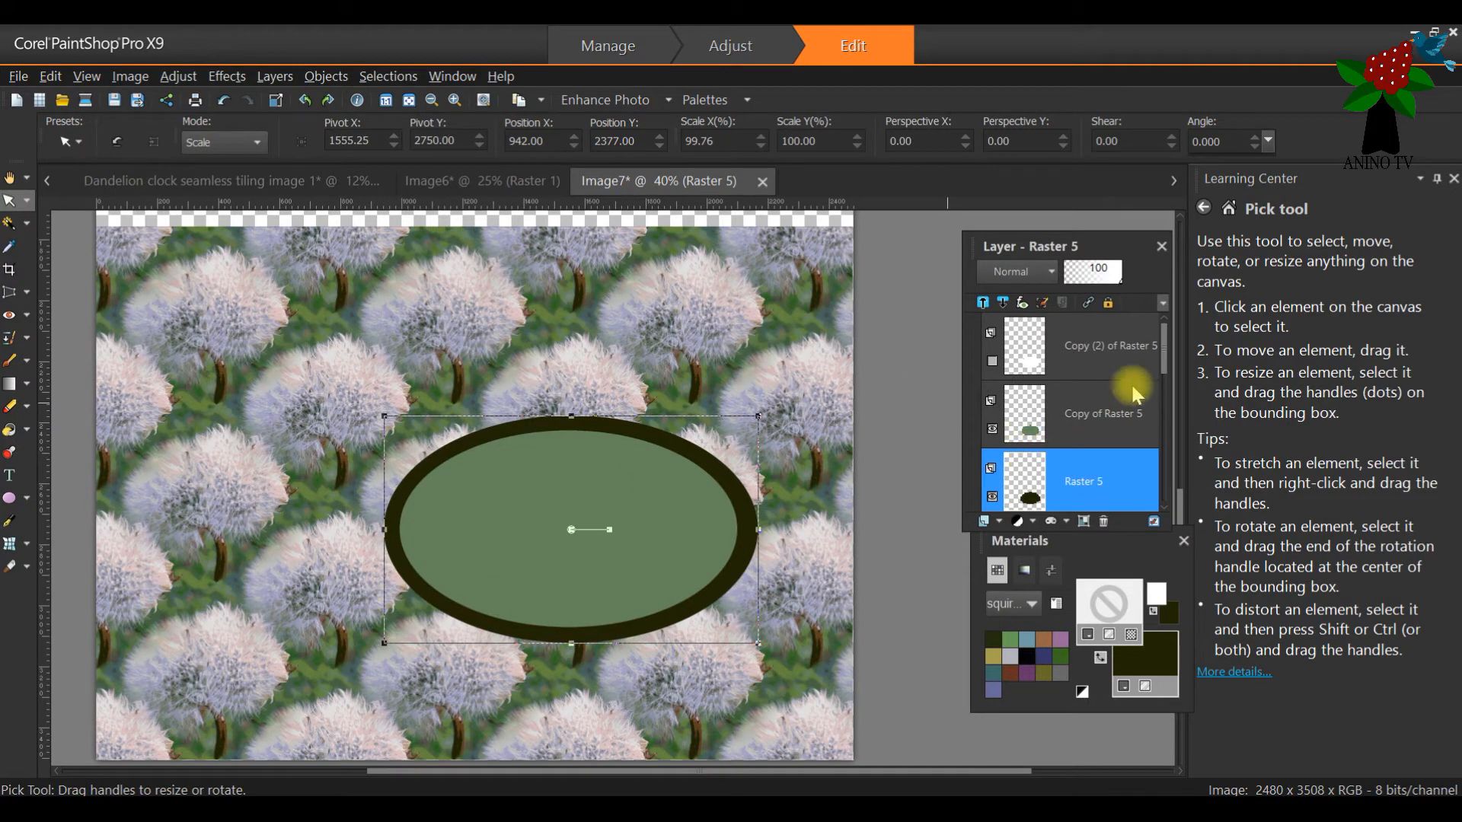
# Step: Make the topmost layer with the white ellipse active and visible again
pyautogui.doubleClick(1056, 346)
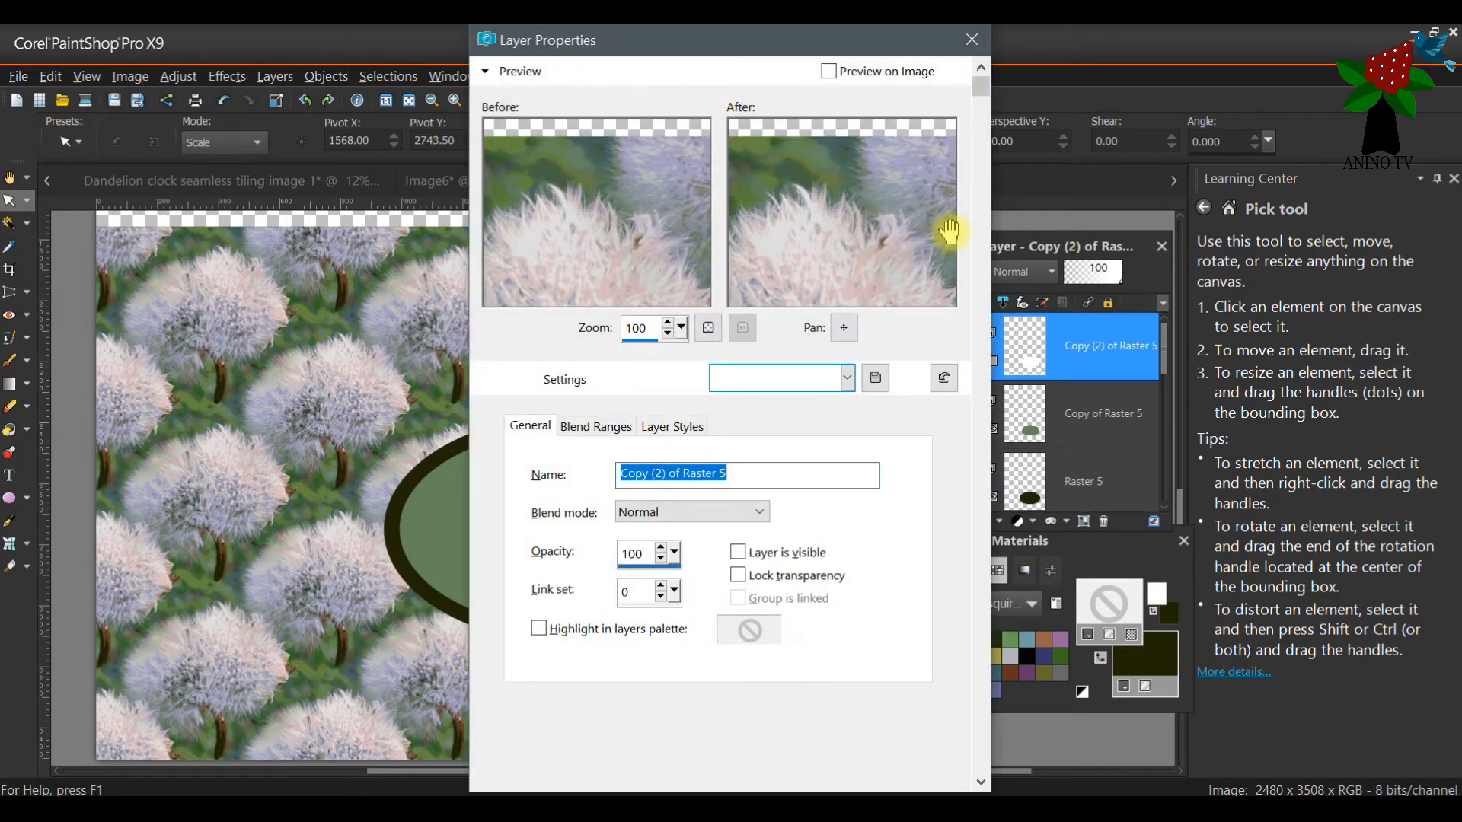
pyautogui.click(971, 39)
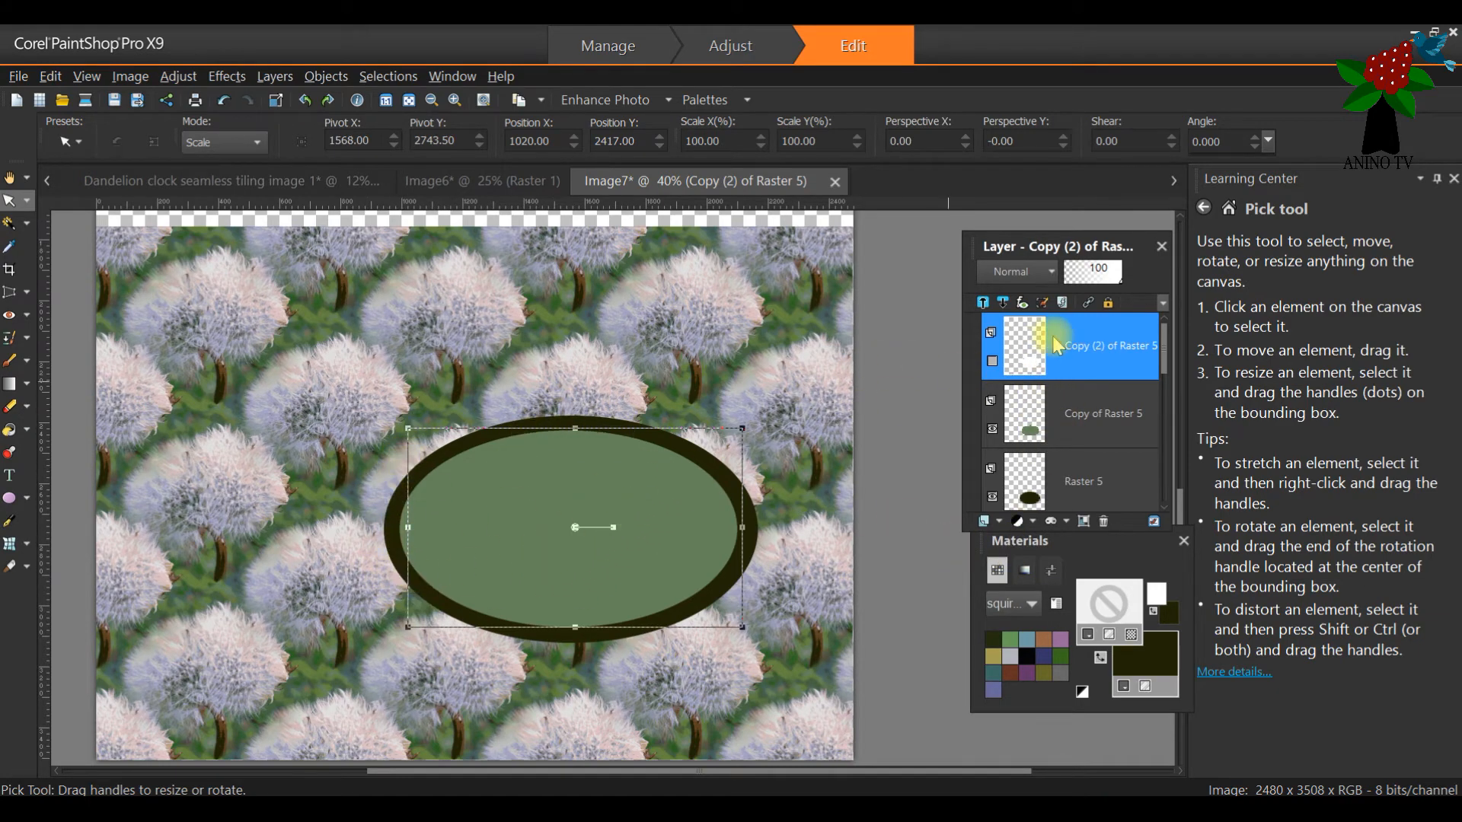
pyautogui.moveTo(998, 370)
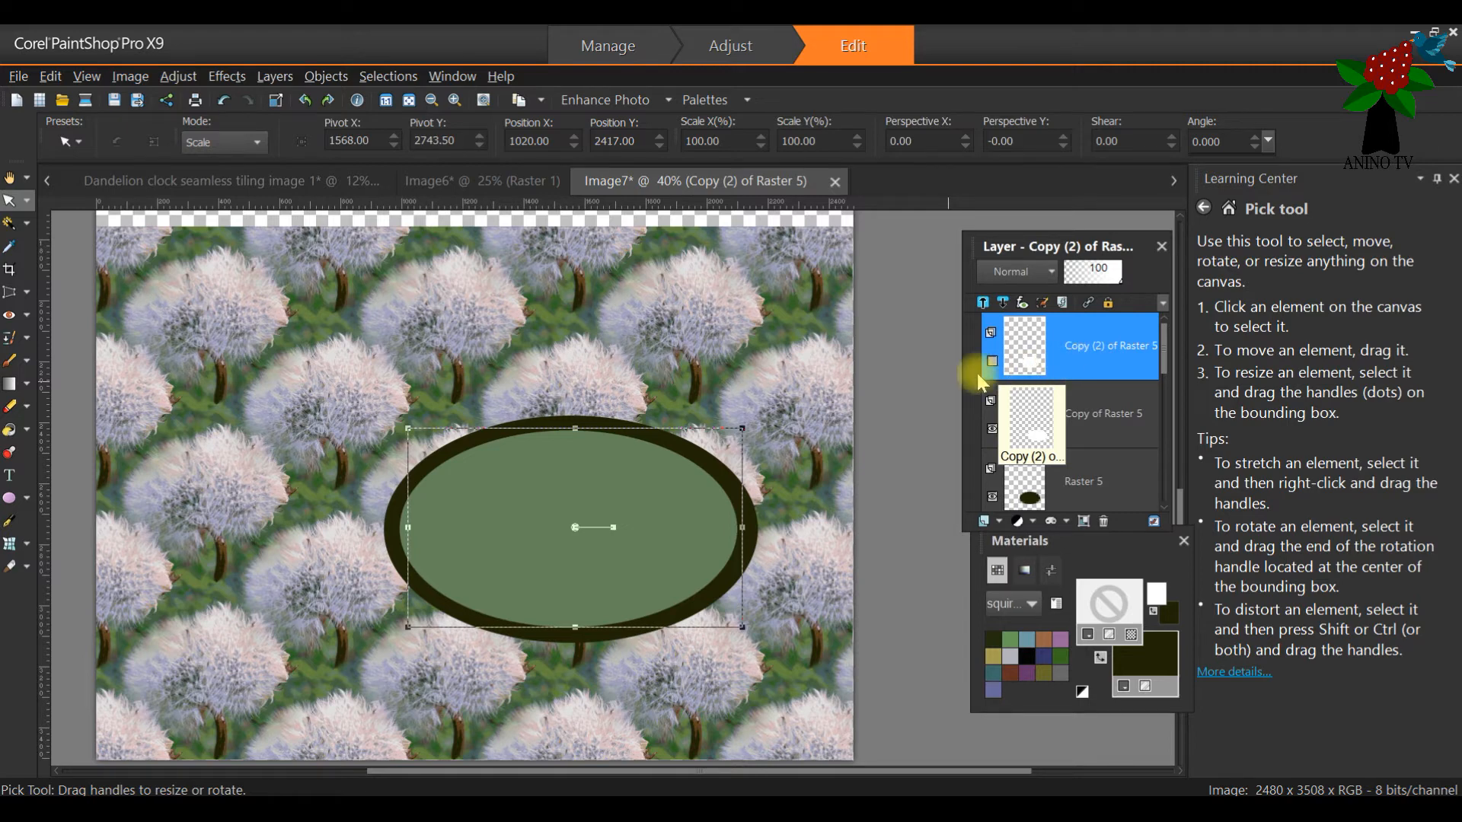
pyautogui.click(992, 361)
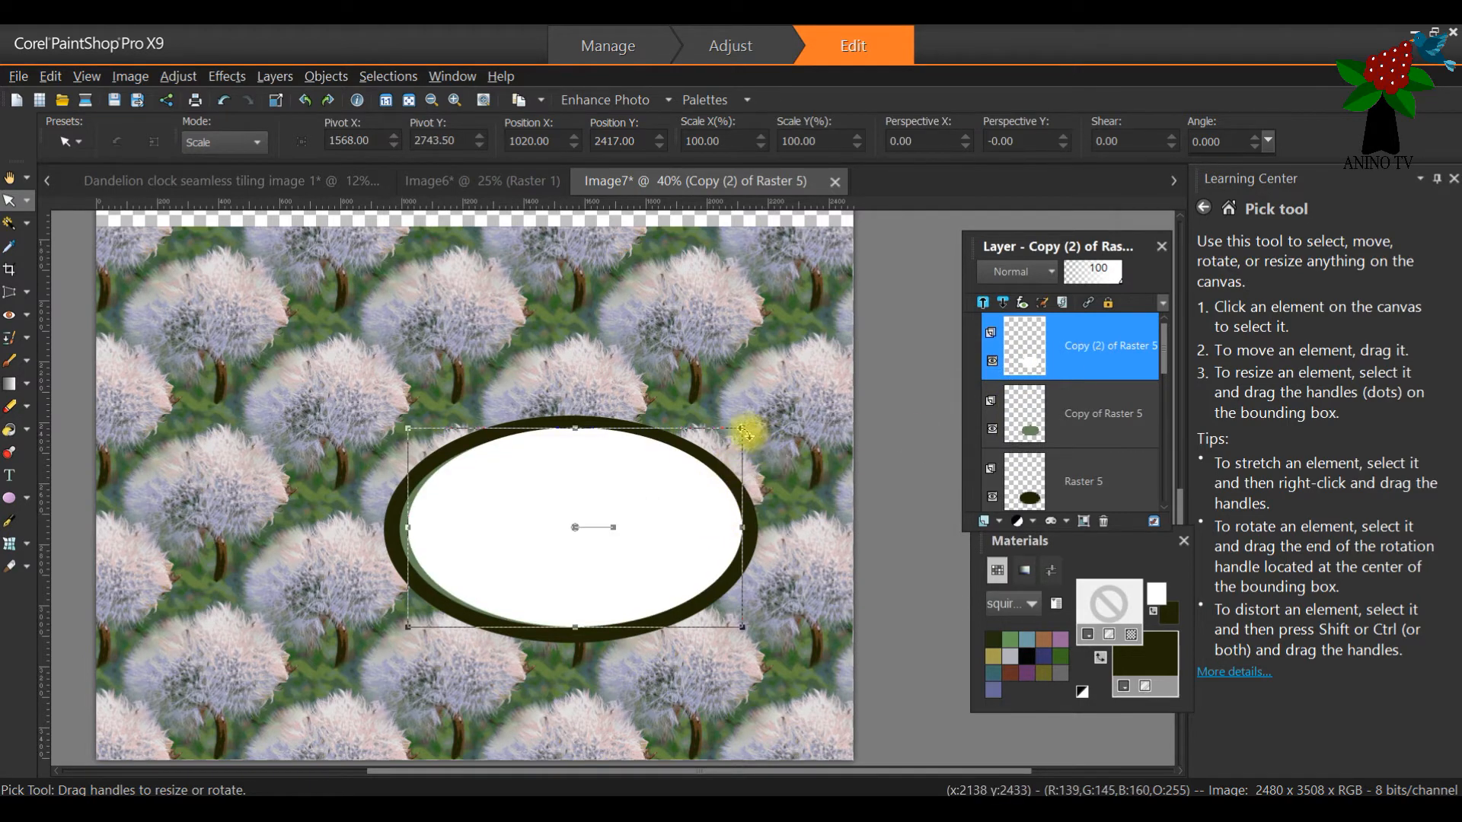
# Step: Shrink the white ellipse to about 93.16% wide and 85.30% high, centred in the green ellipse at Position X 1035, Y 2471
pyautogui.moveTo(742, 430); pyautogui.dragTo(719, 443)
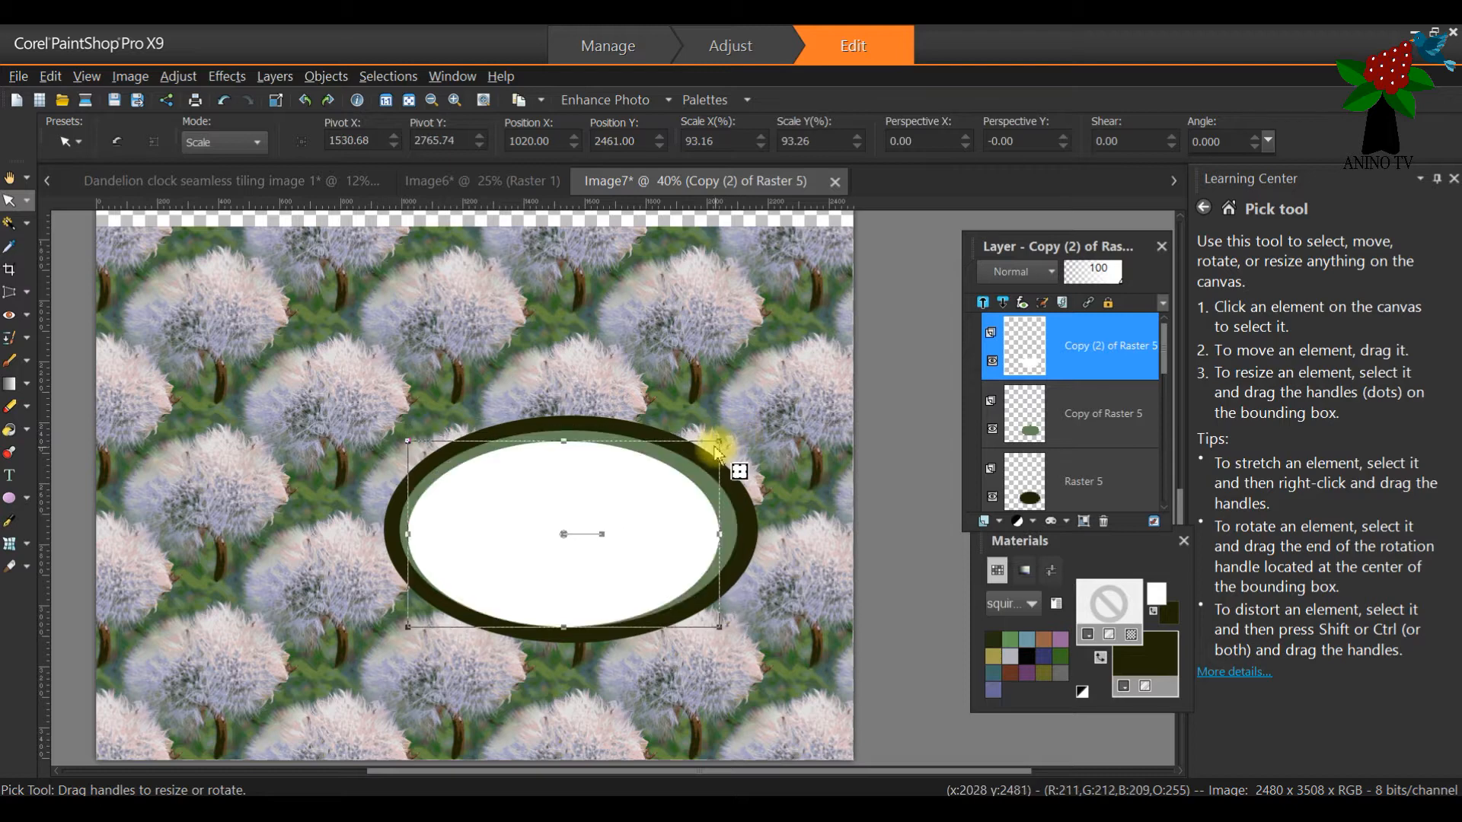
pyautogui.moveTo(522, 541); pyautogui.dragTo(527, 536)
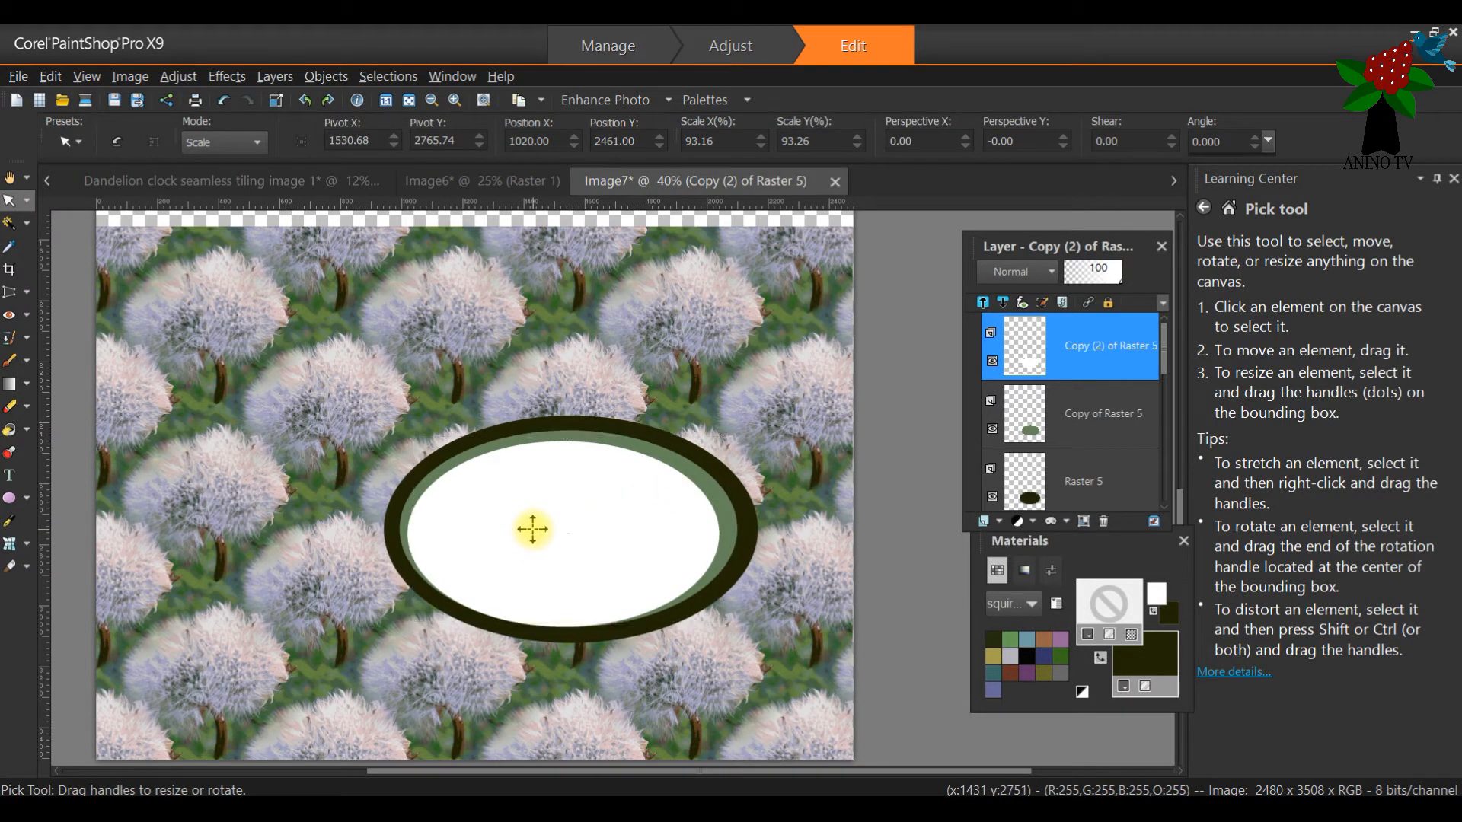
pyautogui.moveTo(567, 621); pyautogui.dragTo(569, 613)
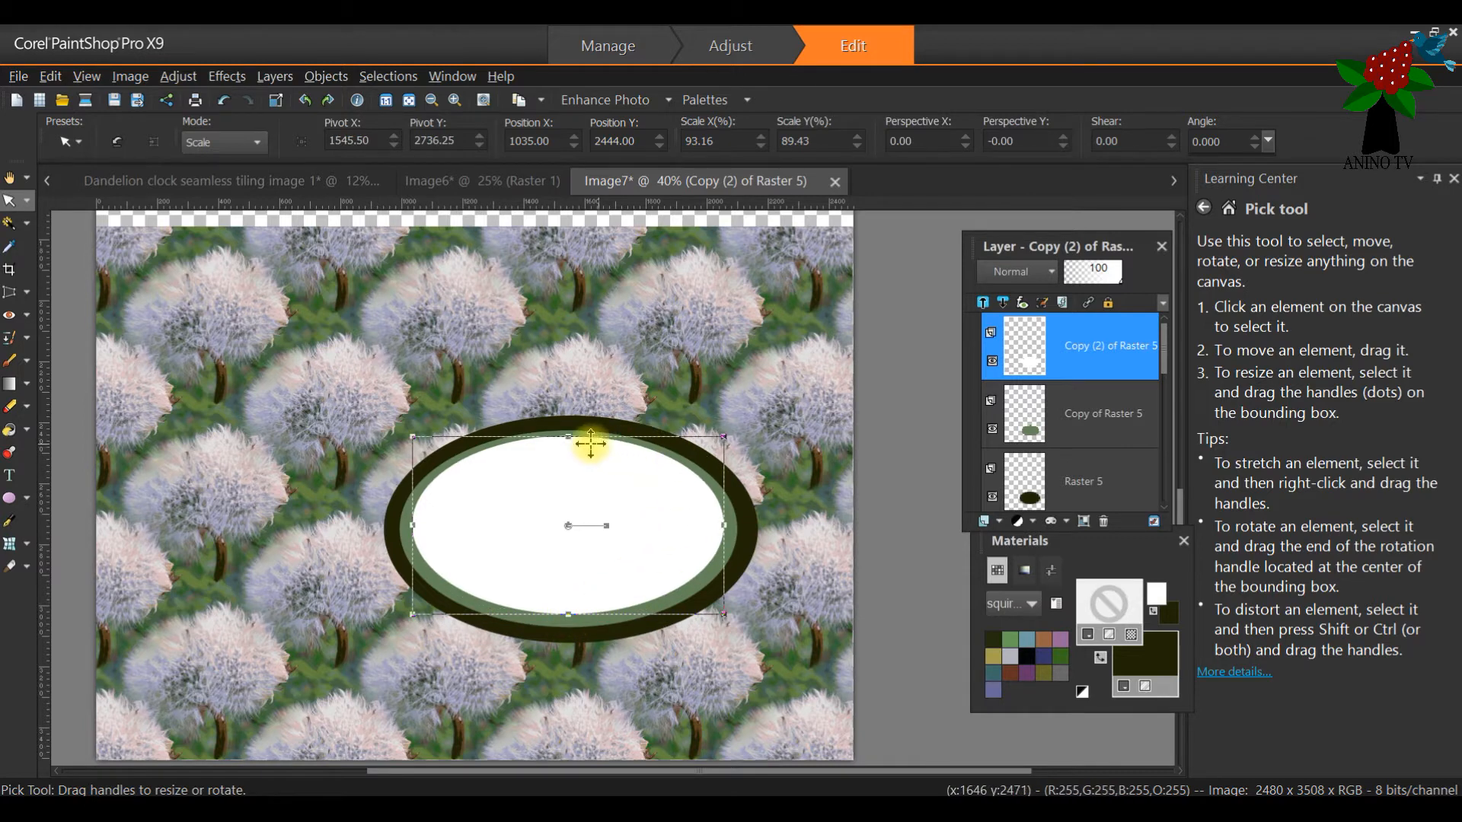
pyautogui.moveTo(569, 439); pyautogui.dragTo(571, 444)
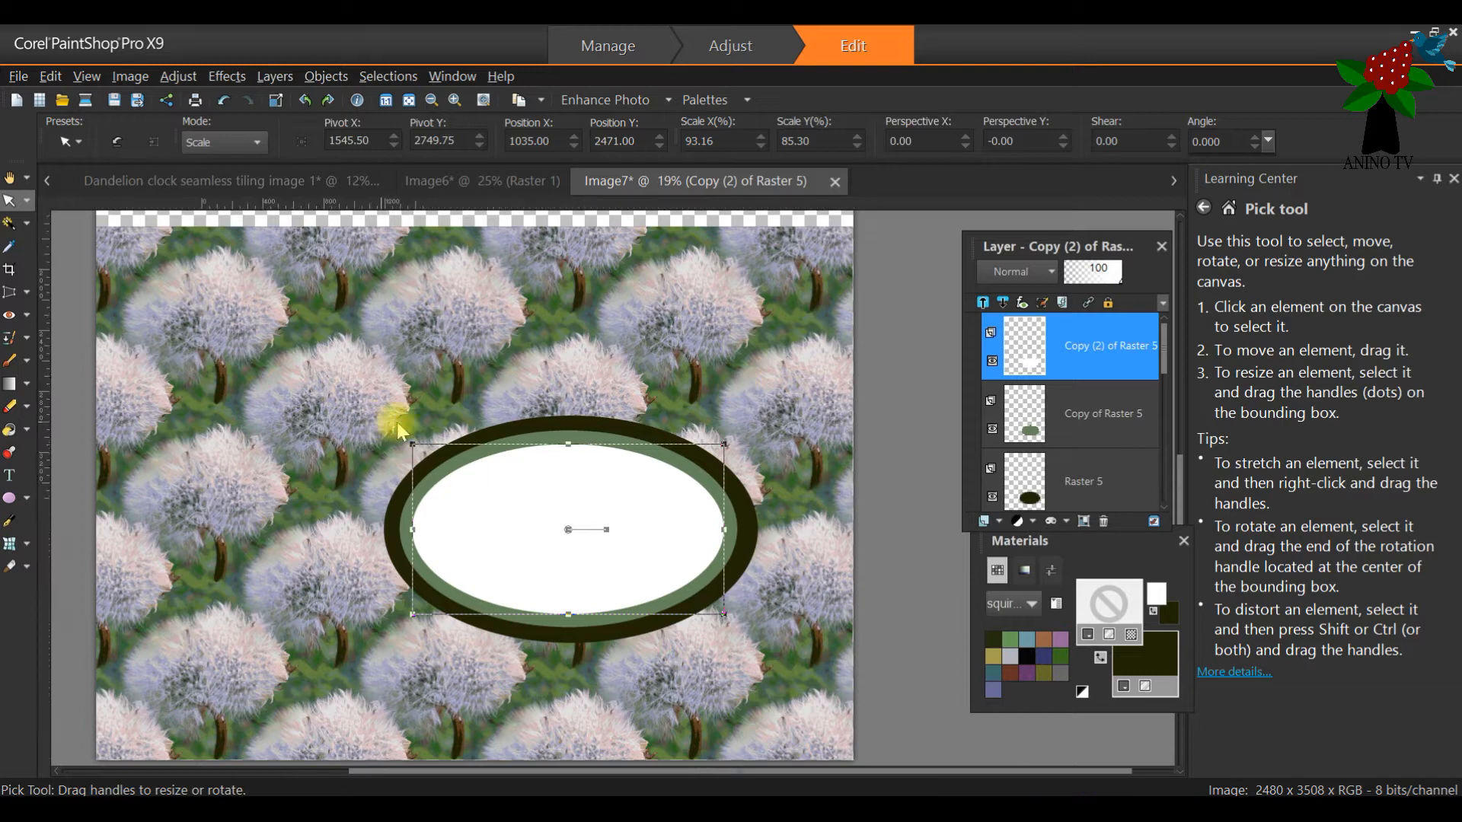
pyautogui.scroll(-3, 385, 418)
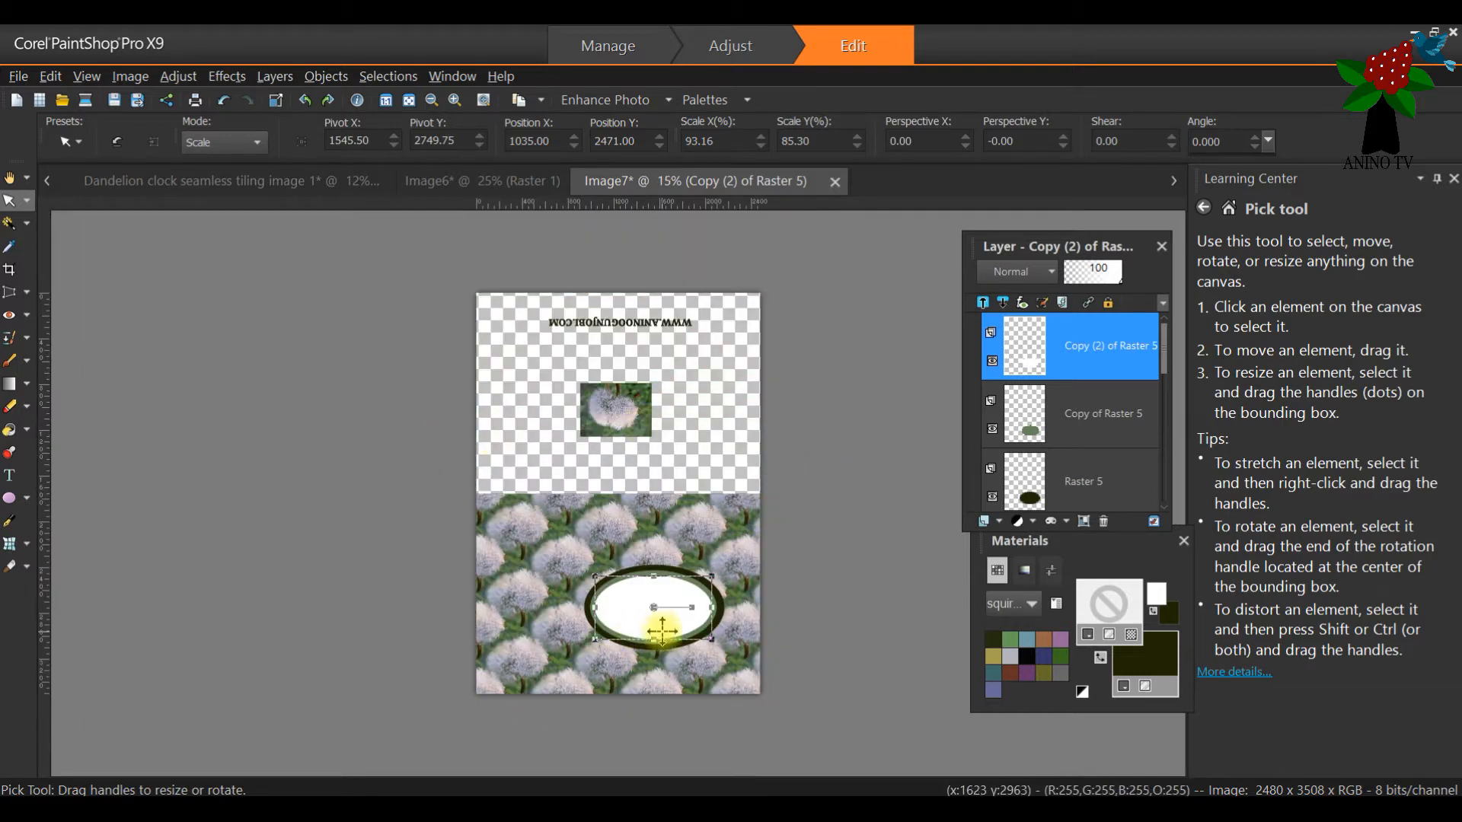
# Step: Add the text "Blow a Wish" in Accord Heavy SF at 20 points inside the white ellipse
pyautogui.scroll(2, 647, 617)
pyautogui.scroll(-1, 786, 601)
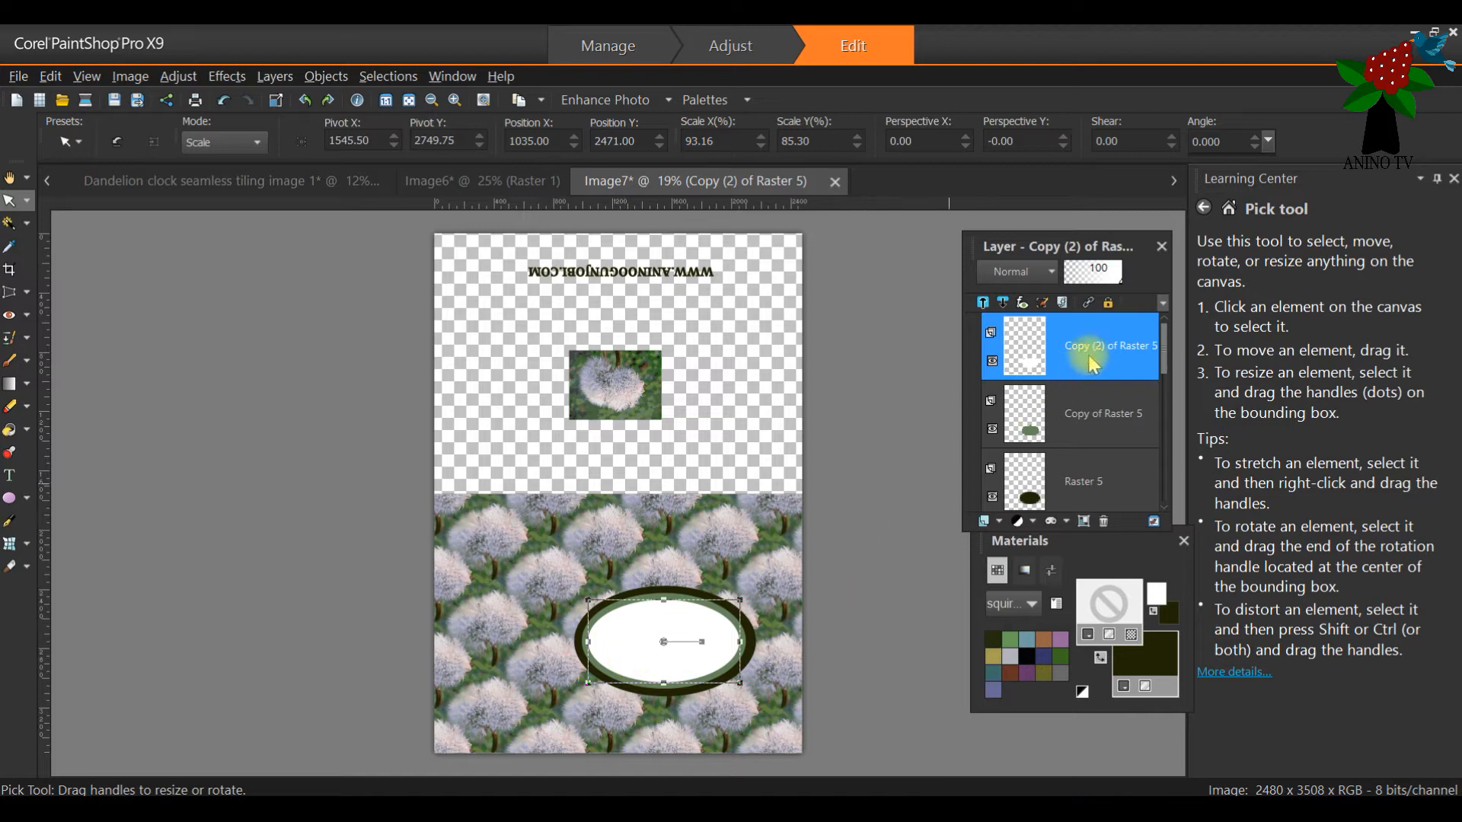
pyautogui.click(15, 483)
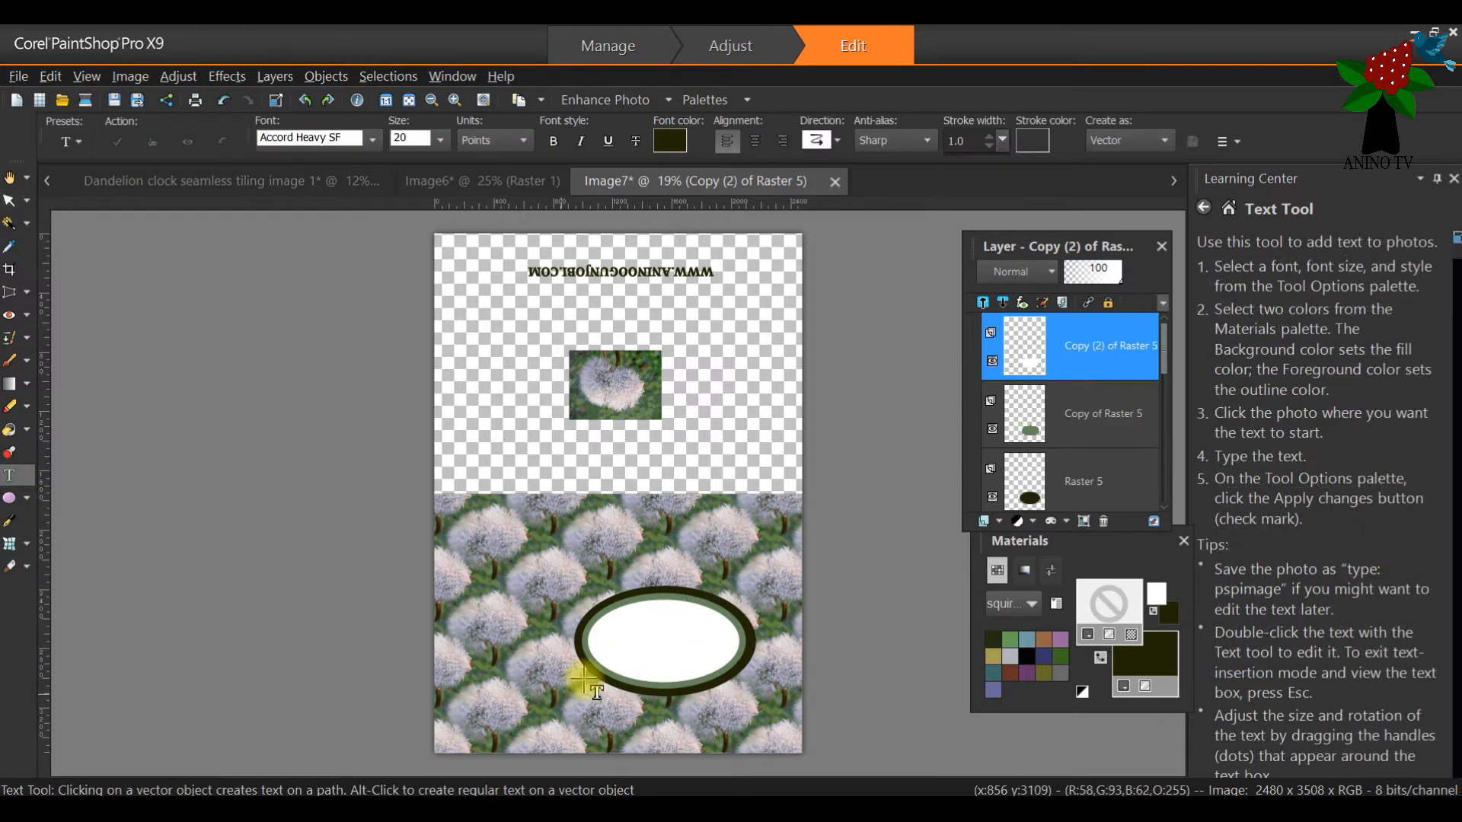
pyautogui.click(608, 638)
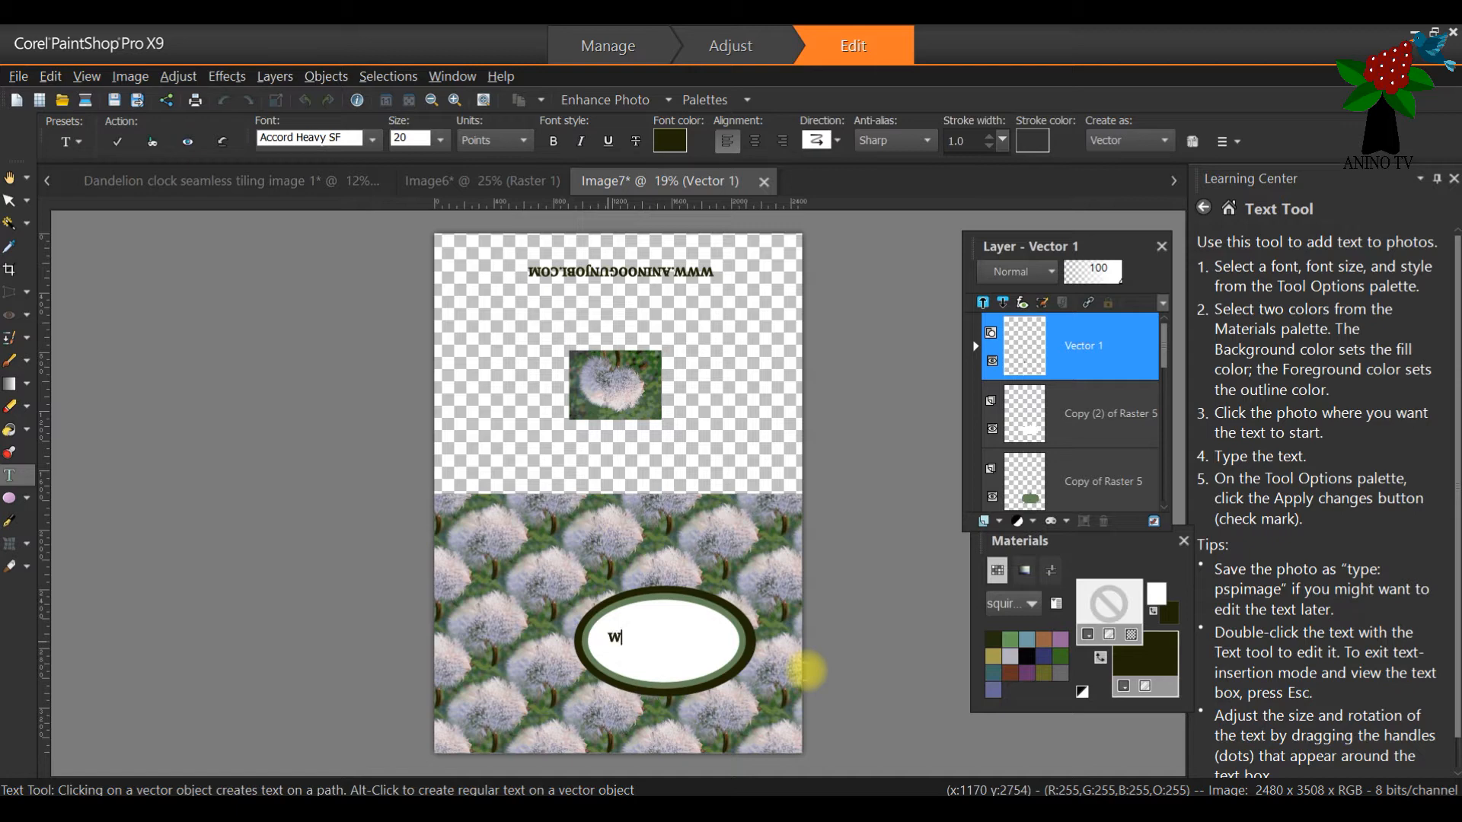
pyautogui.write('h')
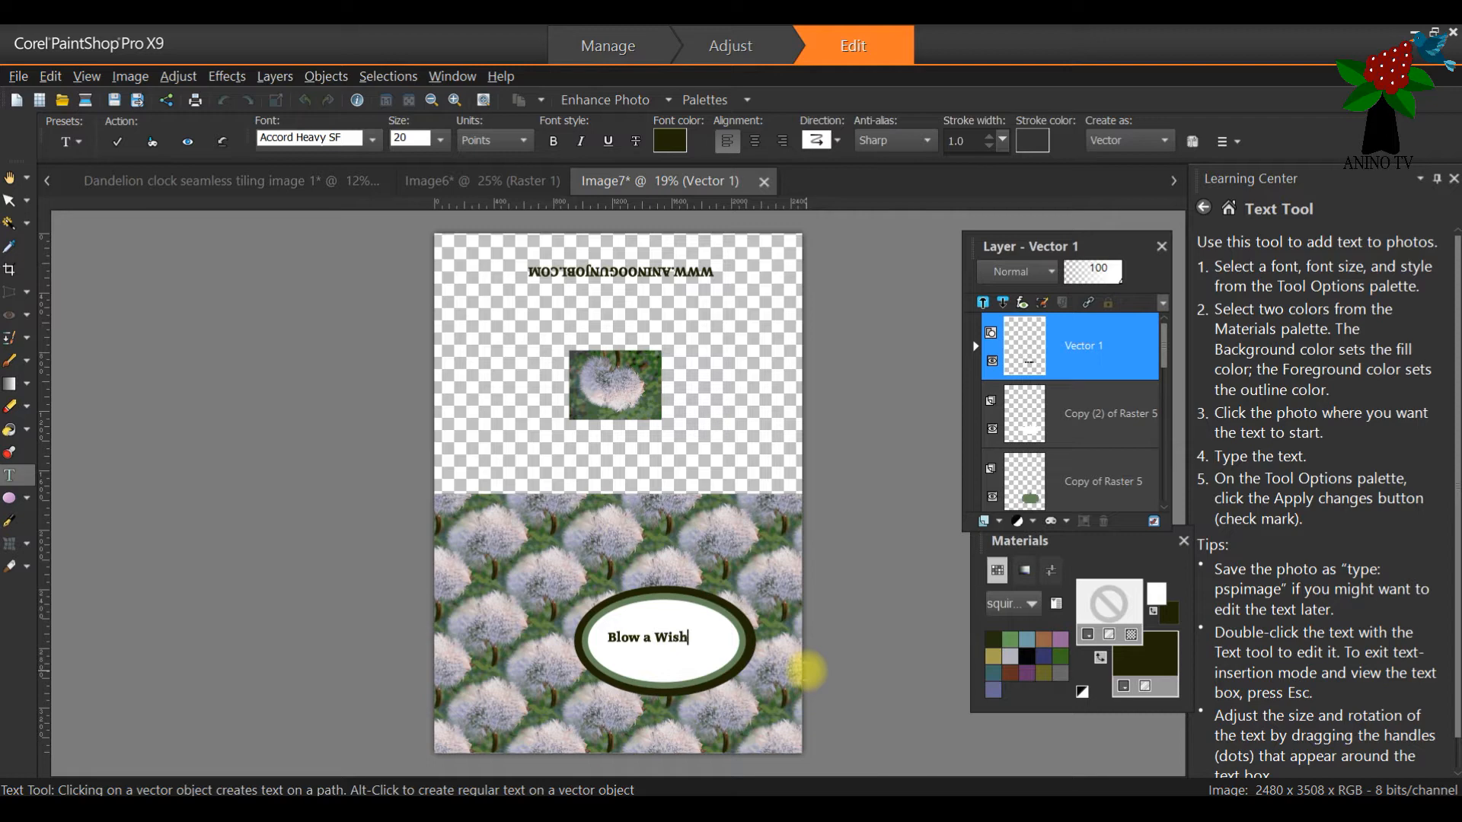
# Step: Enlarge the "Blow a Wish" text so it spans nearly the full width of the white ellipse
pyautogui.click(15, 204)
pyautogui.click(686, 646)
pyautogui.moveTo(689, 648); pyautogui.dragTo(737, 659)
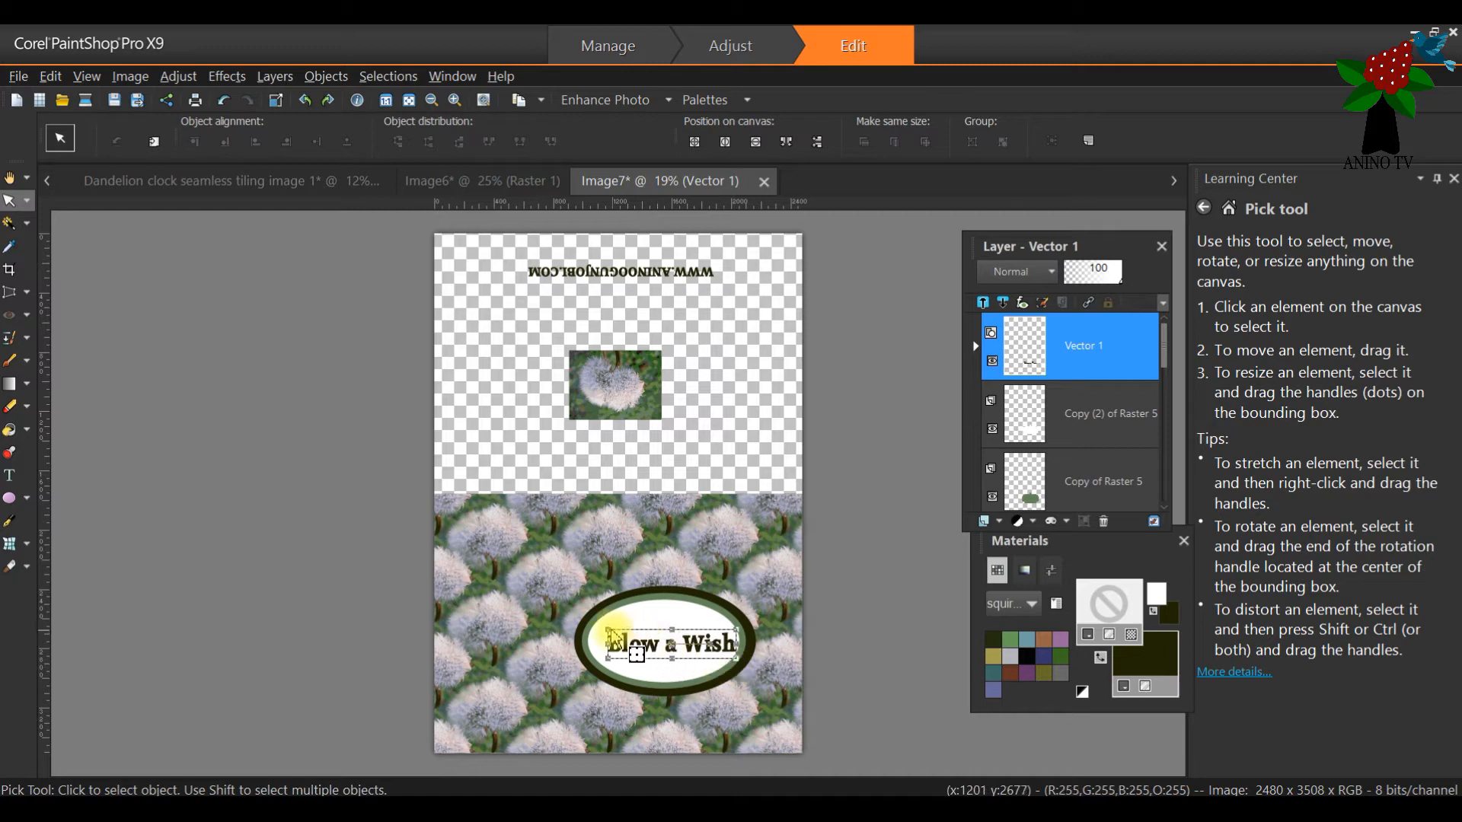
pyautogui.moveTo(602, 623); pyautogui.dragTo(589, 618)
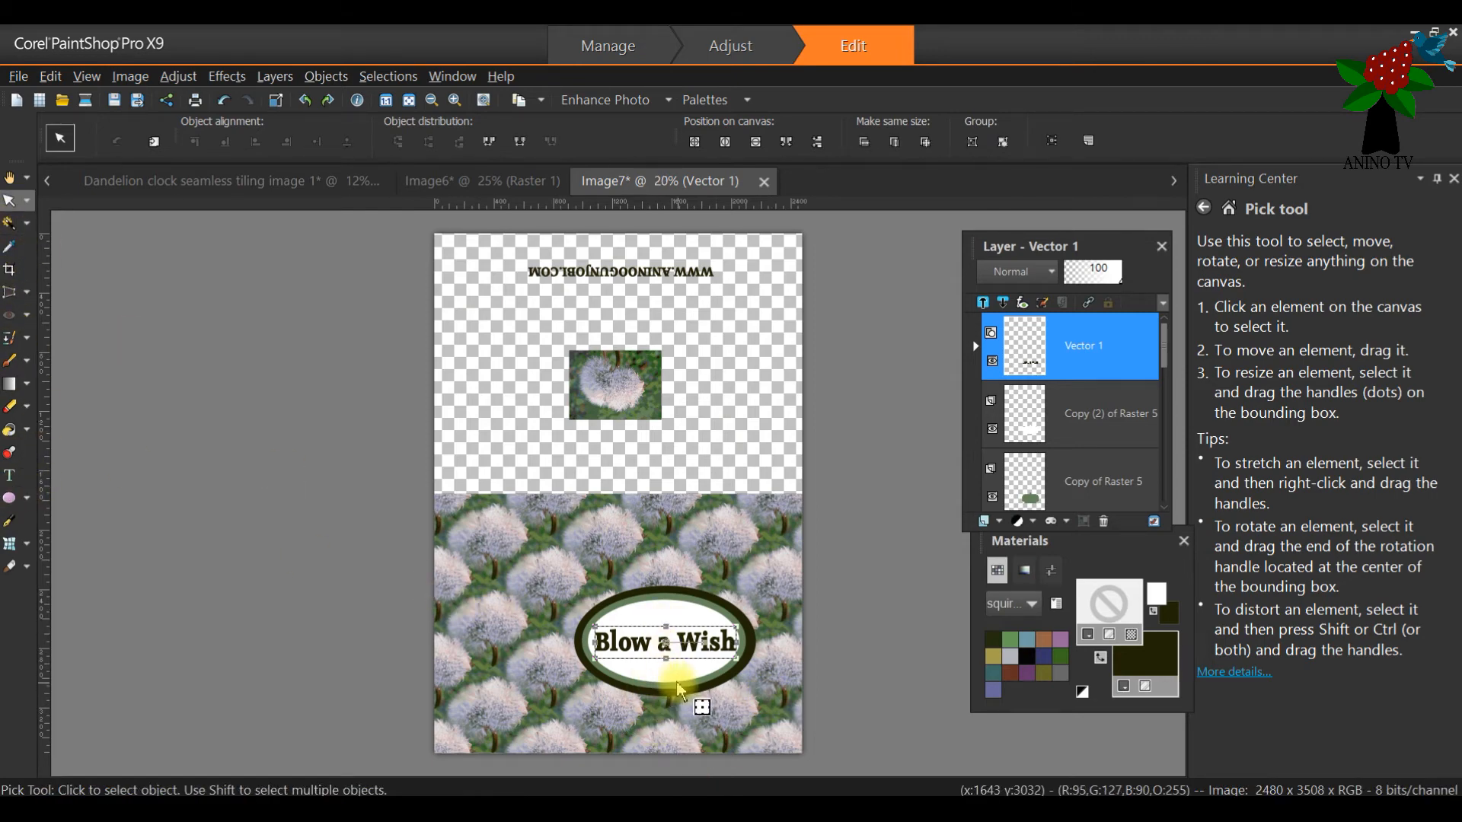
# Step: Convert the "Blow a Wish" vector text layer to a raster layer
pyautogui.scroll(2, 695, 701)
pyautogui.scroll(4, 710, 664)
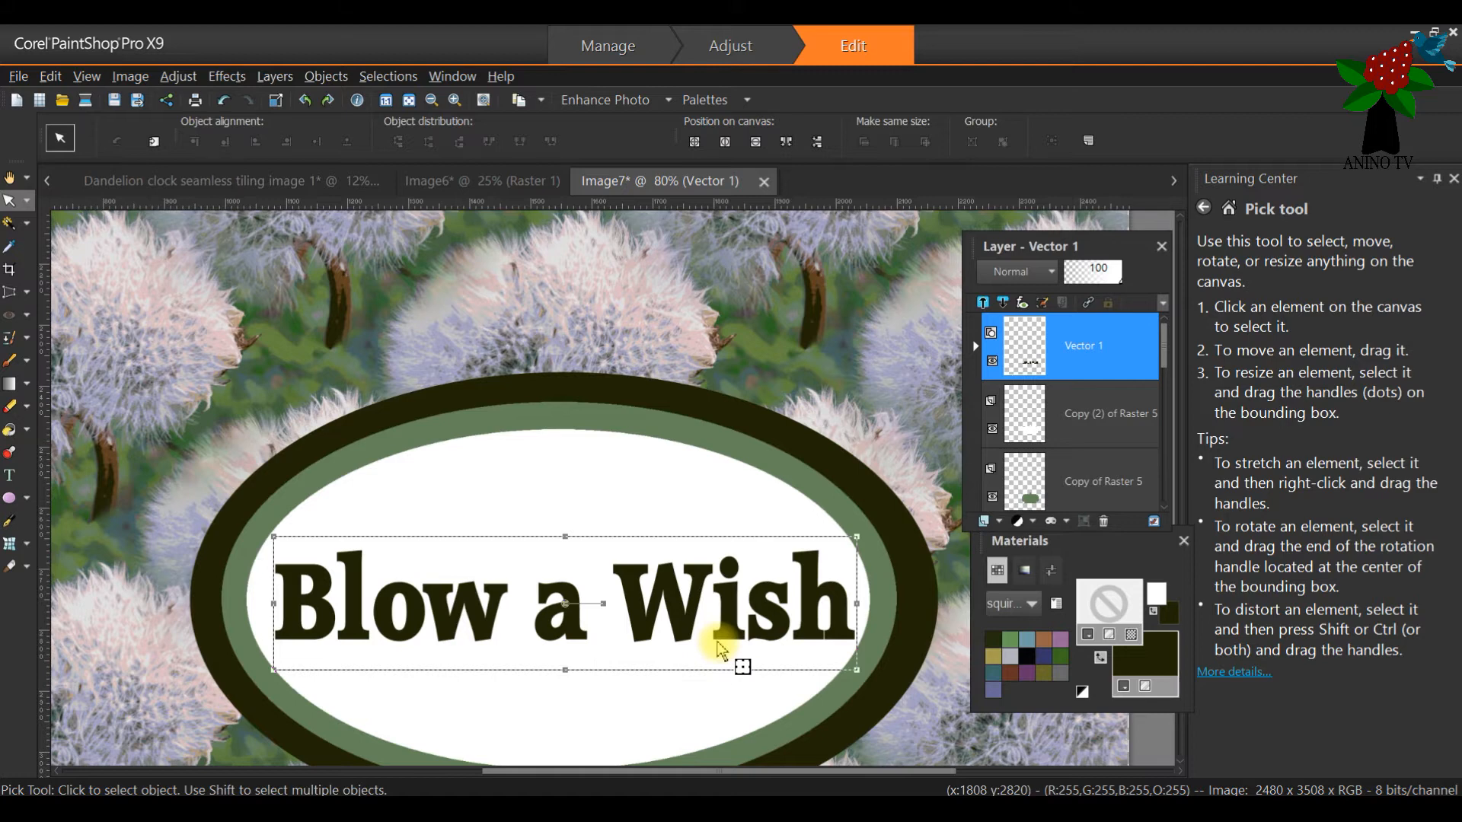
pyautogui.moveTo(1133, 555); pyautogui.dragTo(1111, 559)
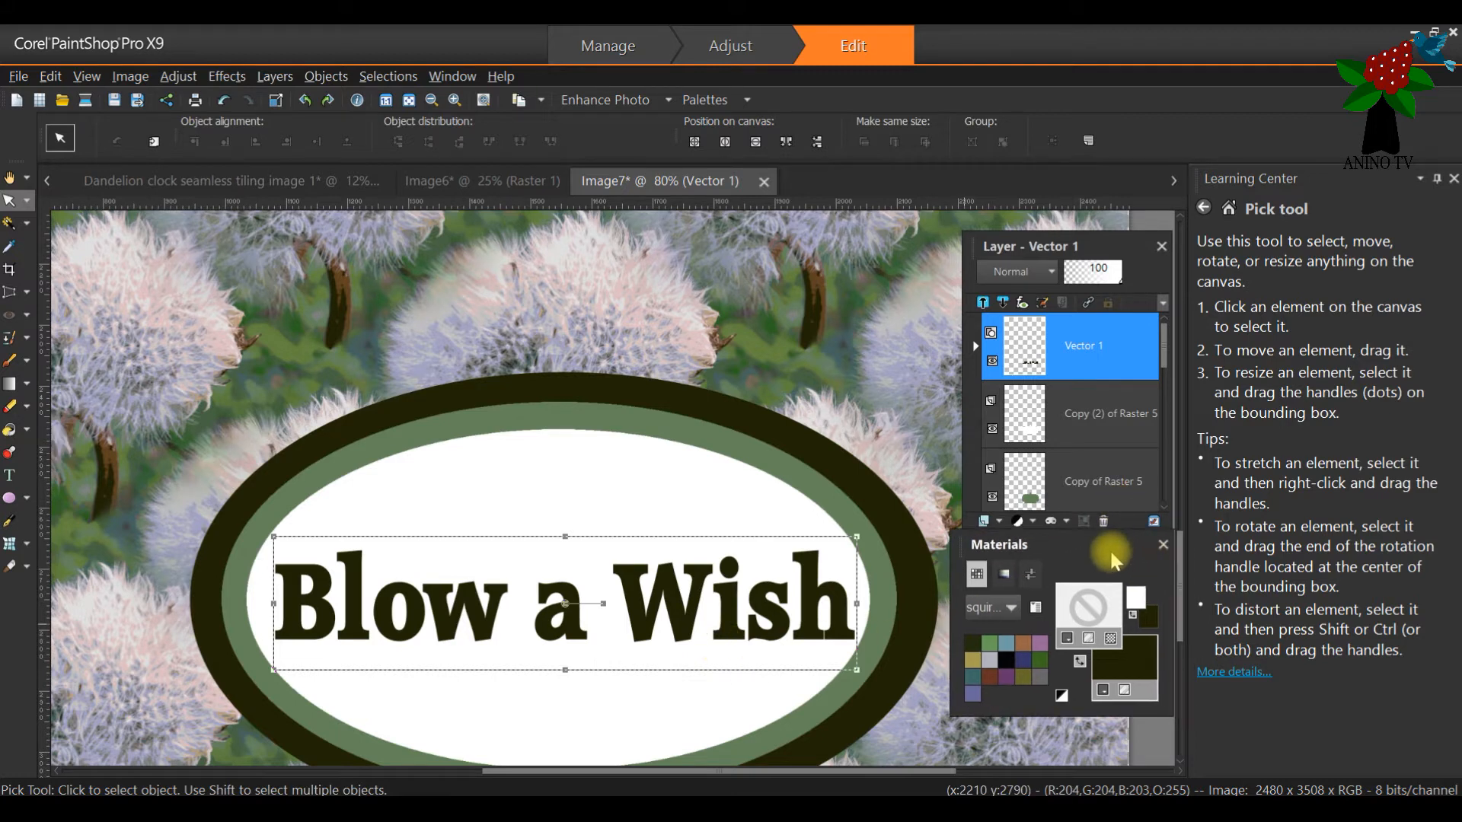
pyautogui.scroll(-3, 1181, 620)
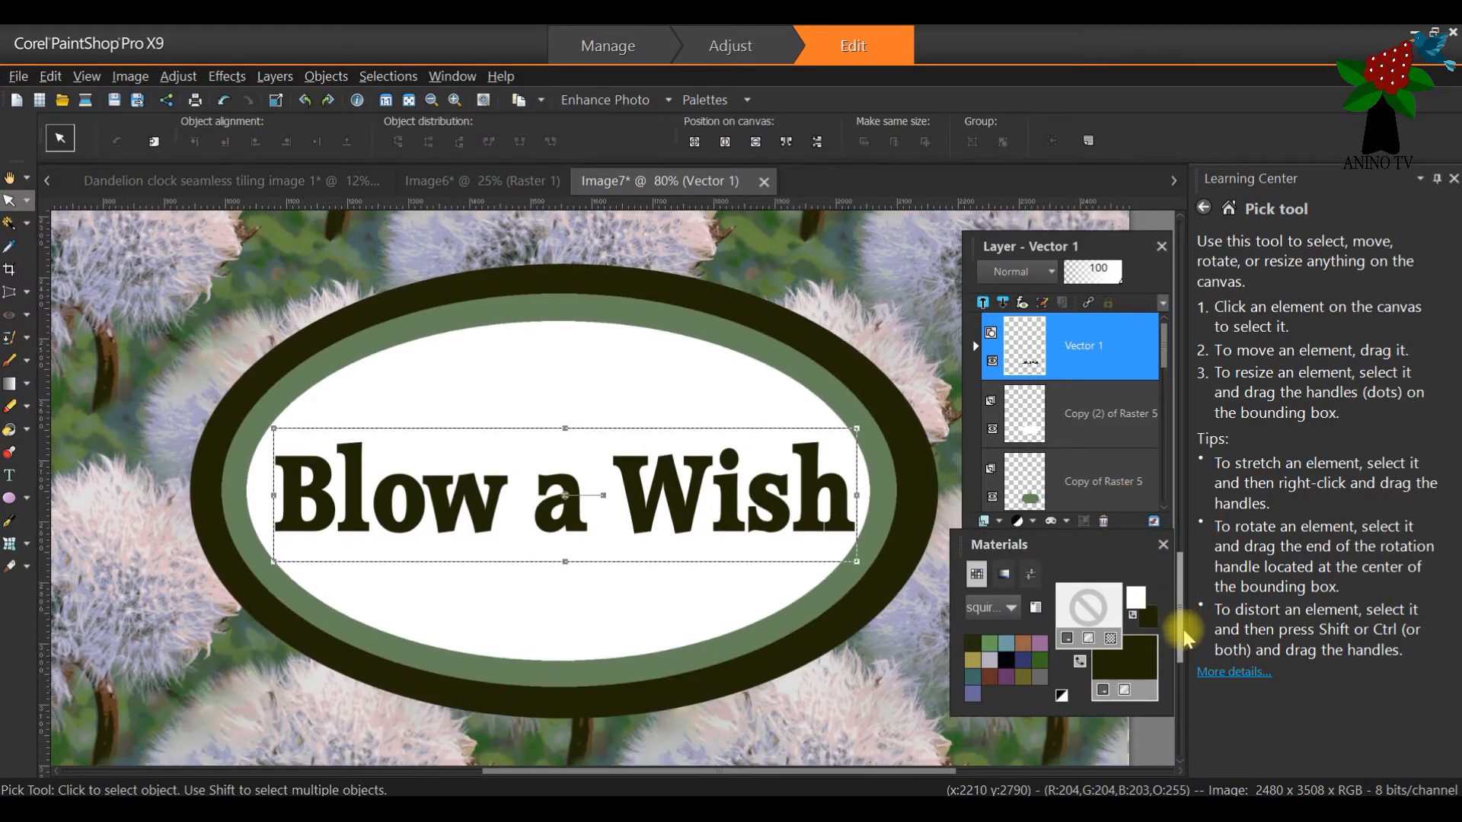
pyautogui.rightClick(1074, 350)
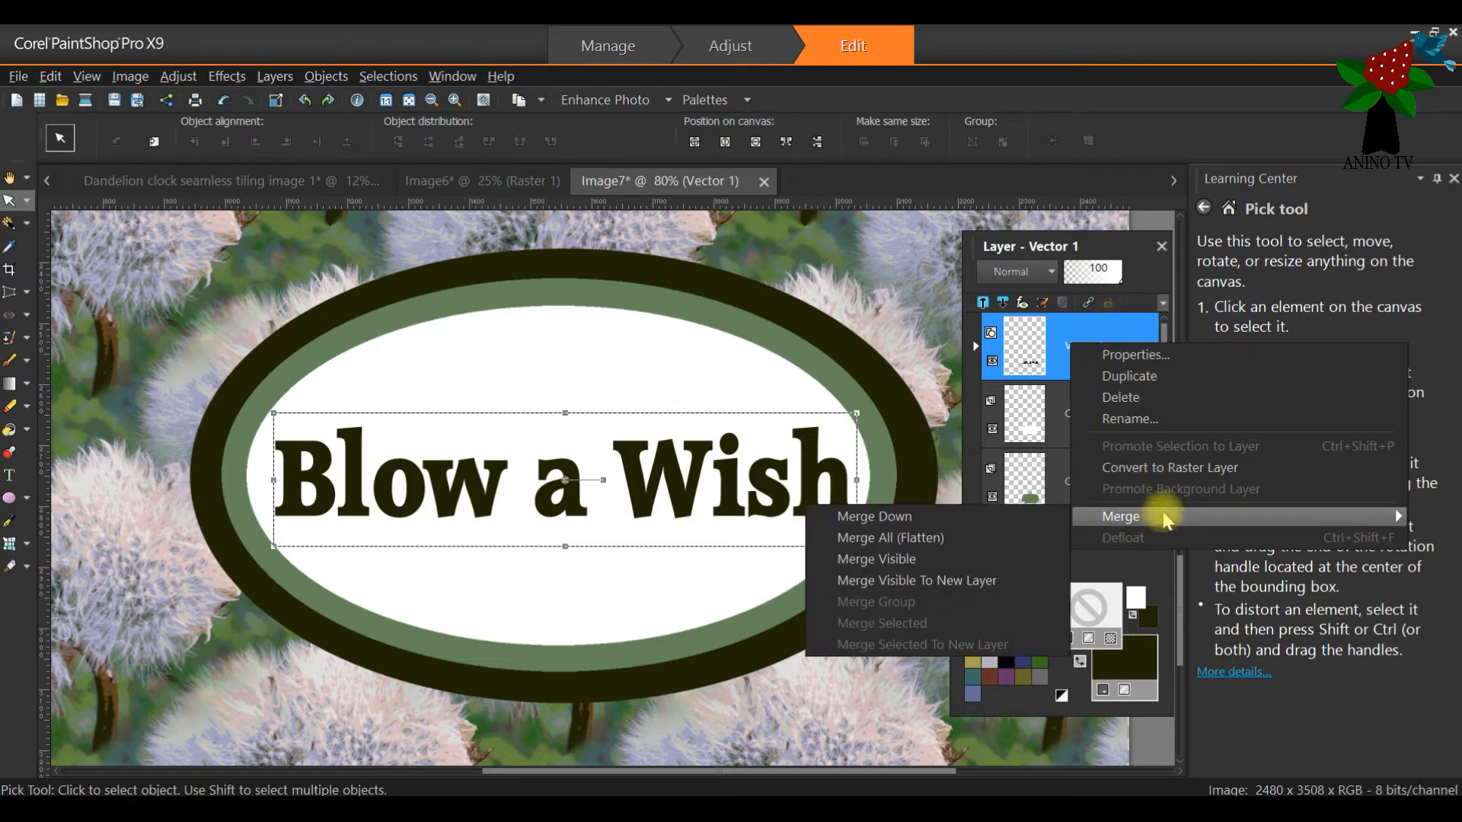
pyautogui.click(1173, 469)
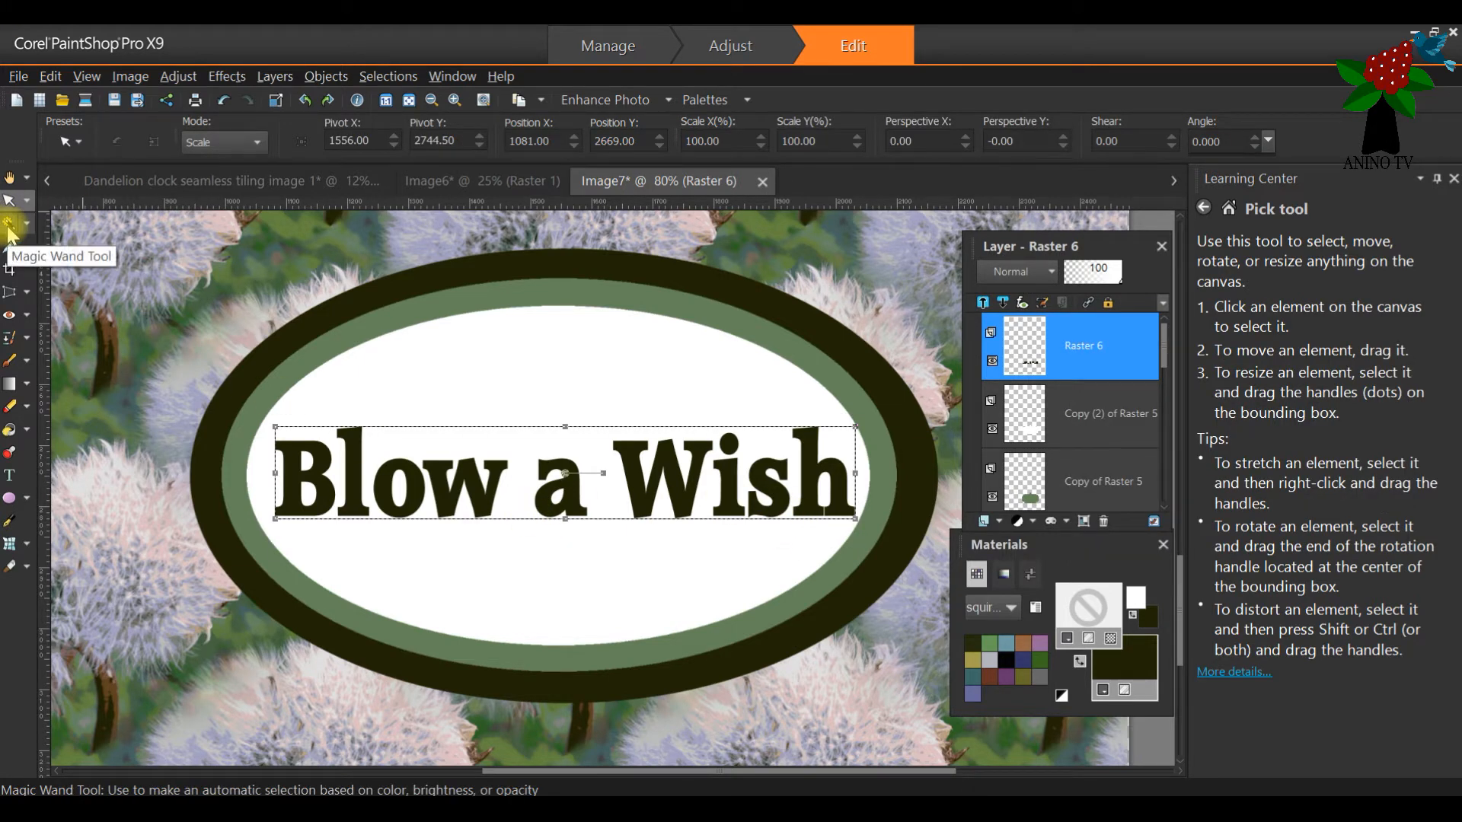
# Step: Select the empty area around the "Blow a Wish" letters with the Magic Wand in Add mode at tolerance 27
pyautogui.click(8, 226)
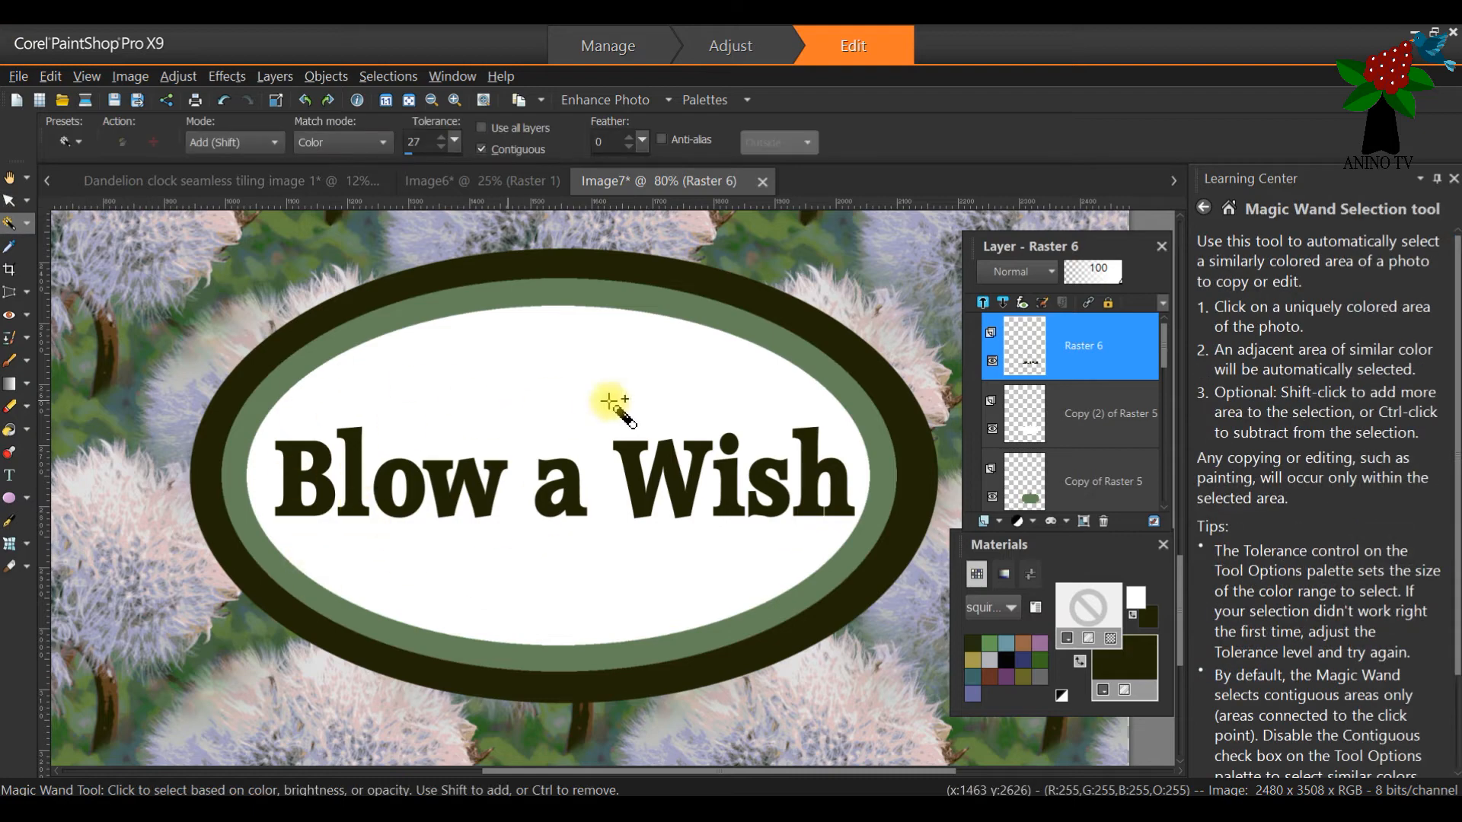
pyautogui.click(449, 411)
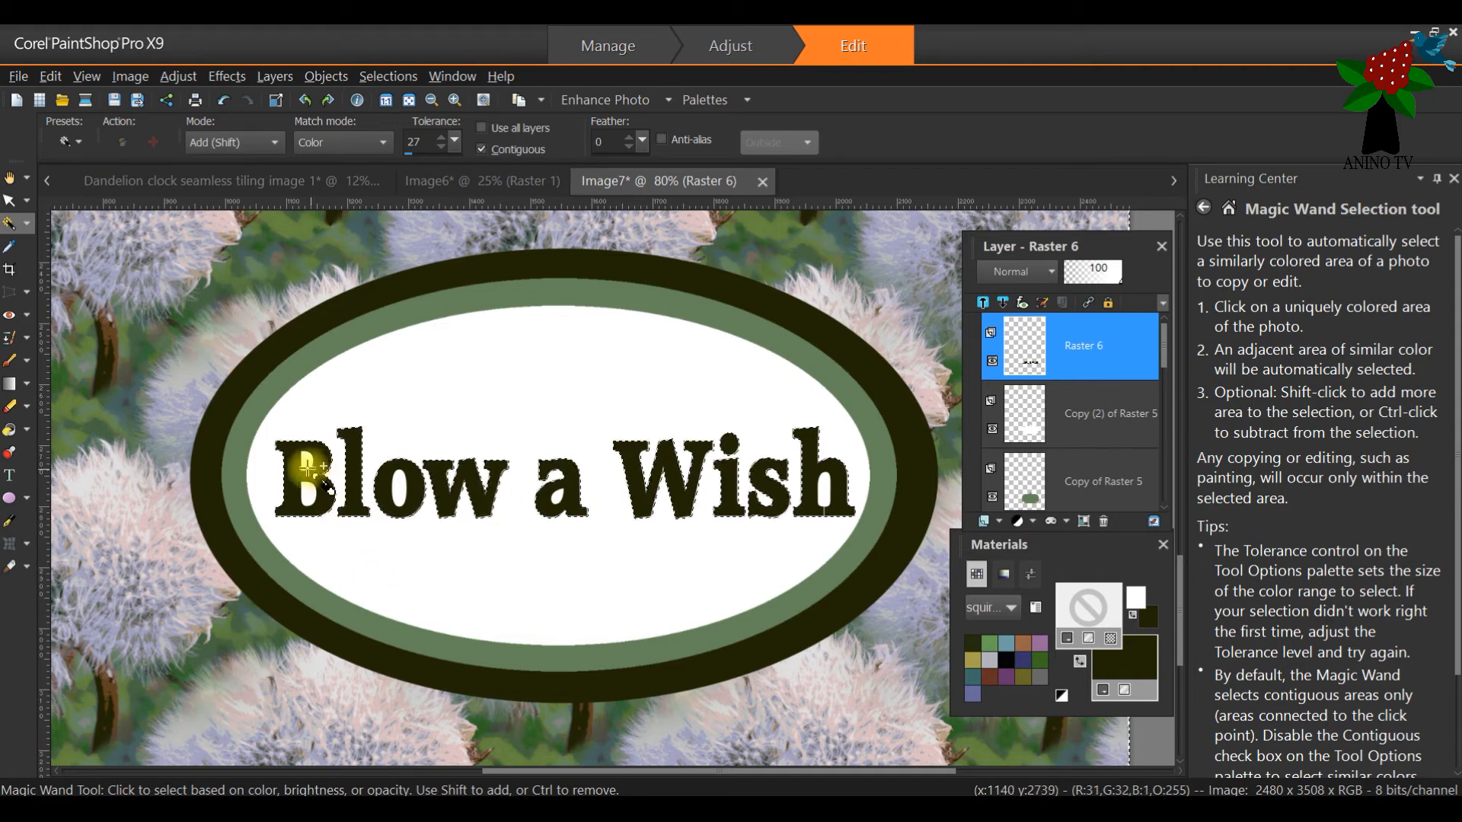
pyautogui.scroll(1, 312, 514)
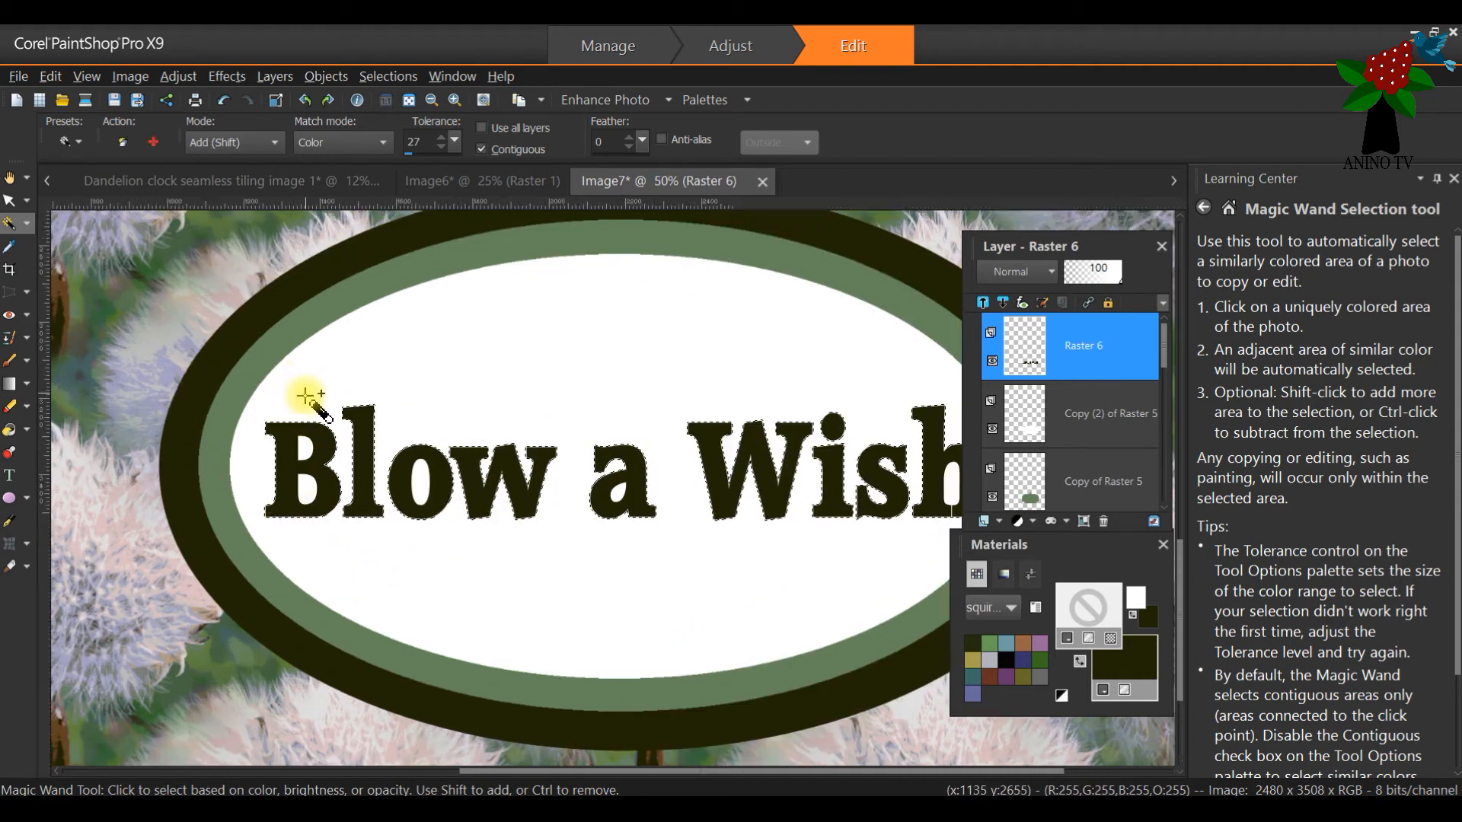
pyautogui.scroll(-3, 310, 398)
pyautogui.scroll(-1, 309, 398)
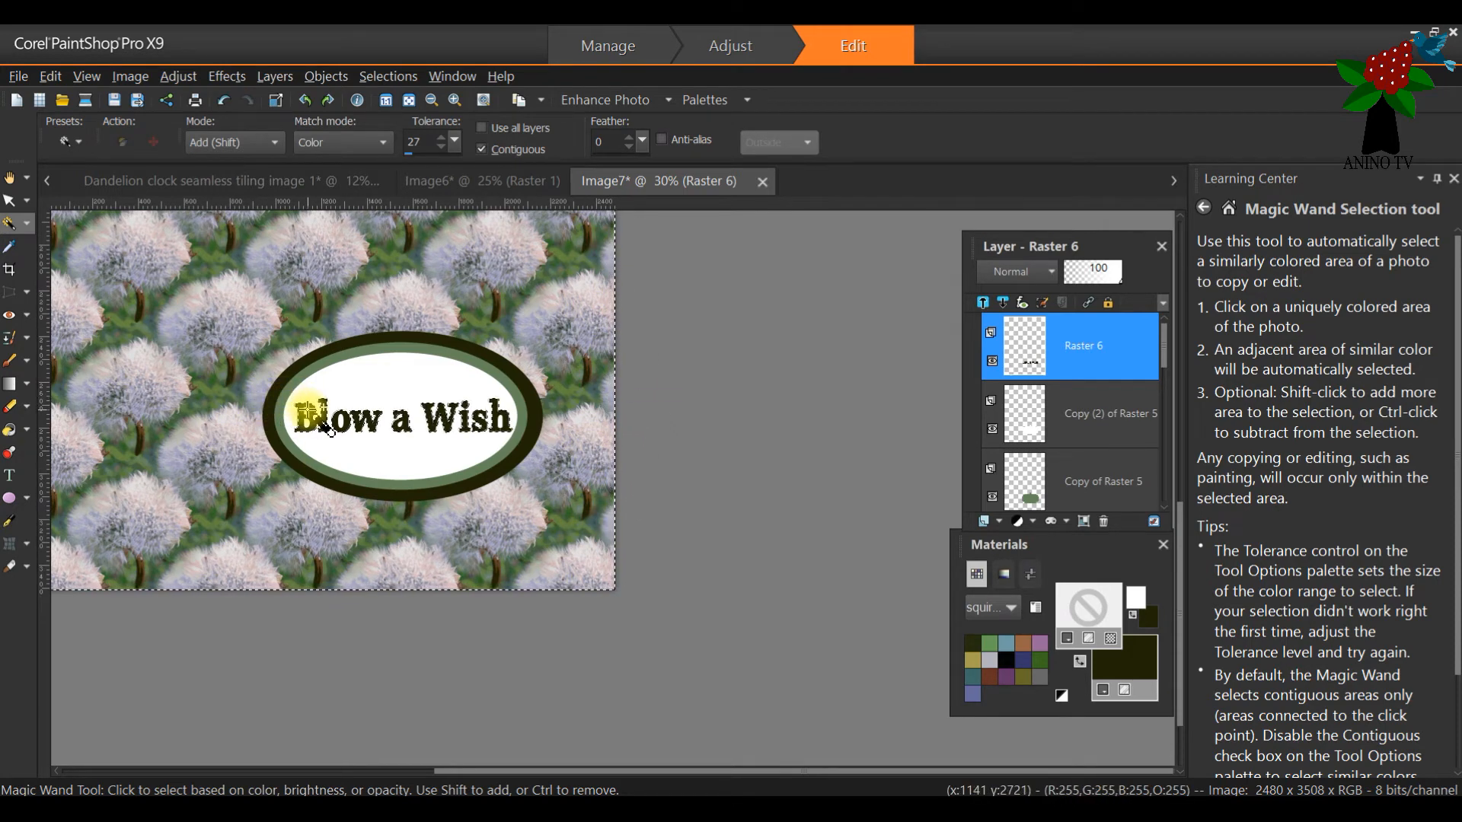
pyautogui.scroll(4, 323, 403)
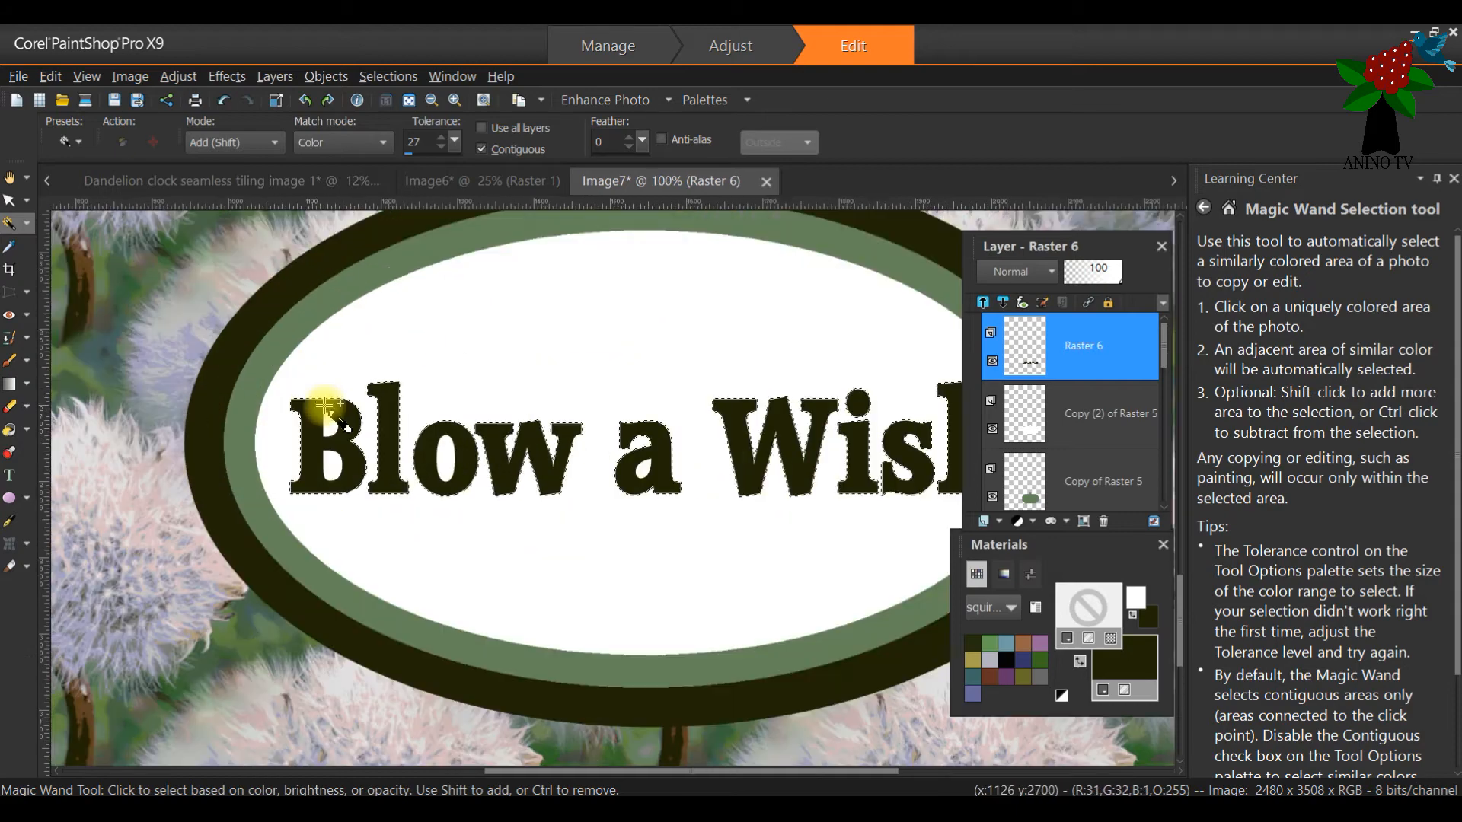
pyautogui.scroll(1, 409, 485)
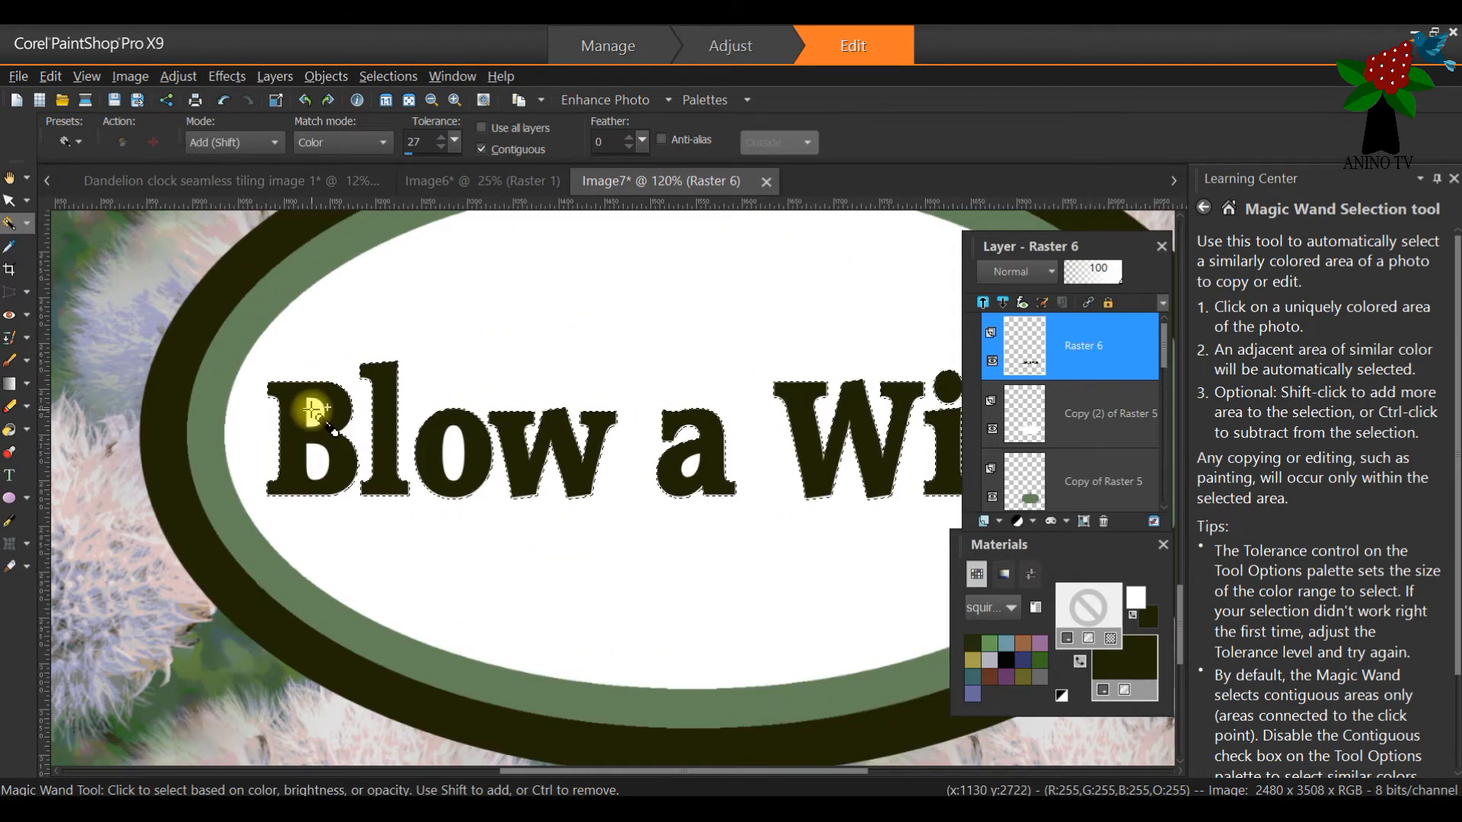
# Step: Add the enclosed spaces inside the letters B, o and a to the selection, and invert it to select the lettering
pyautogui.click(322, 466)
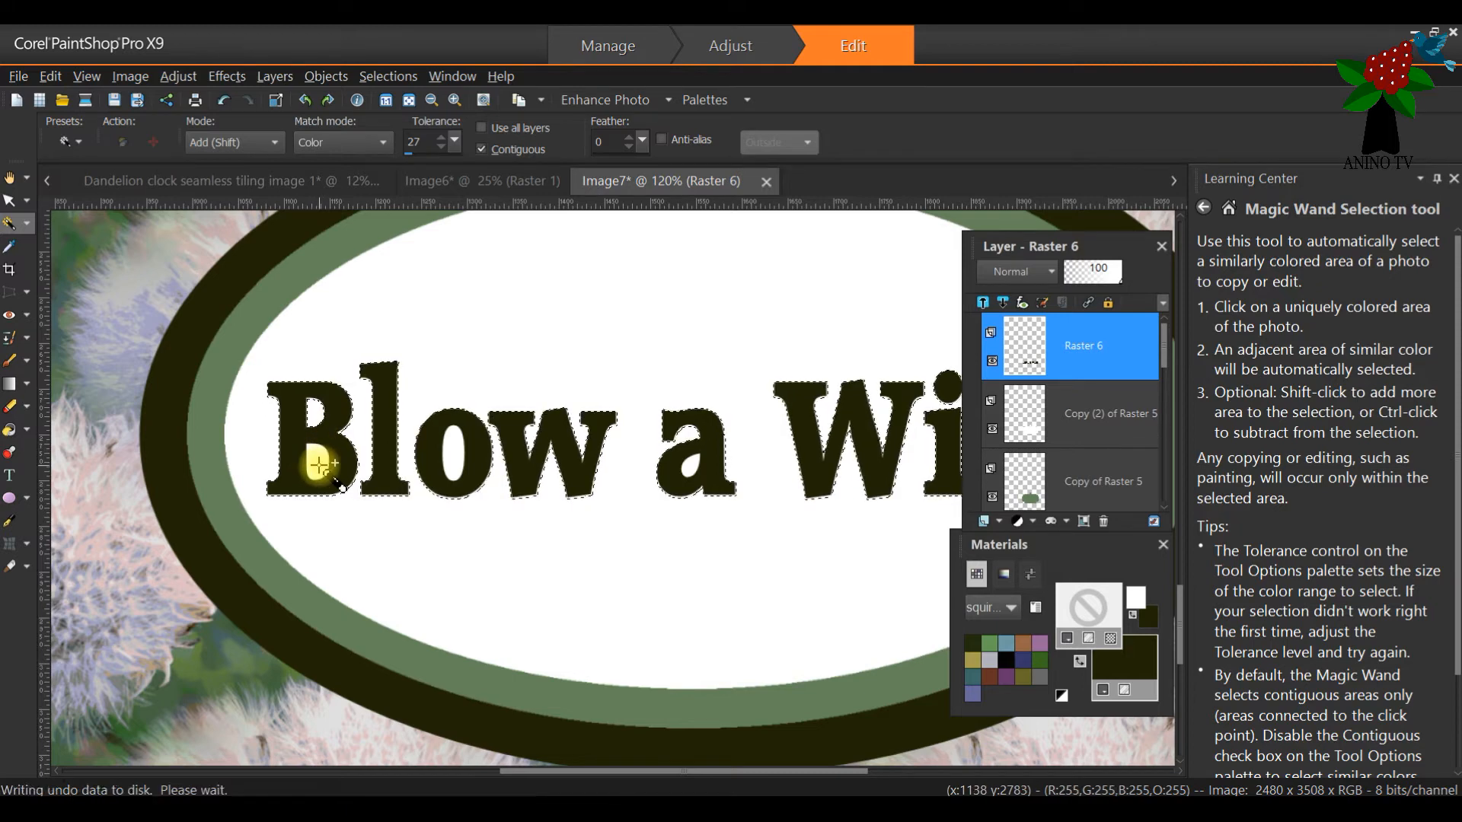
pyautogui.click(455, 448)
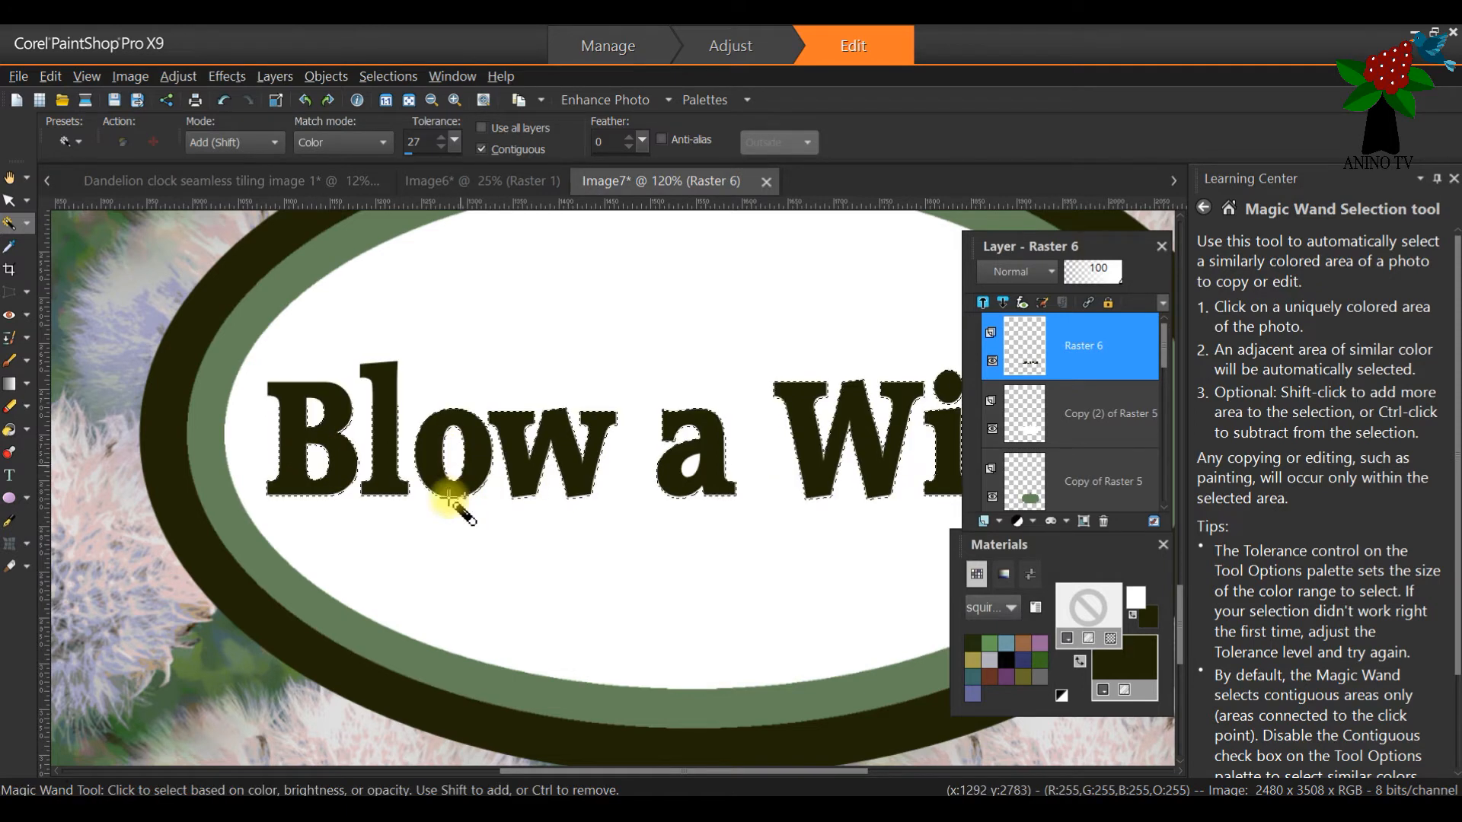
pyautogui.click(690, 478)
pyautogui.scroll(-3, 868, 499)
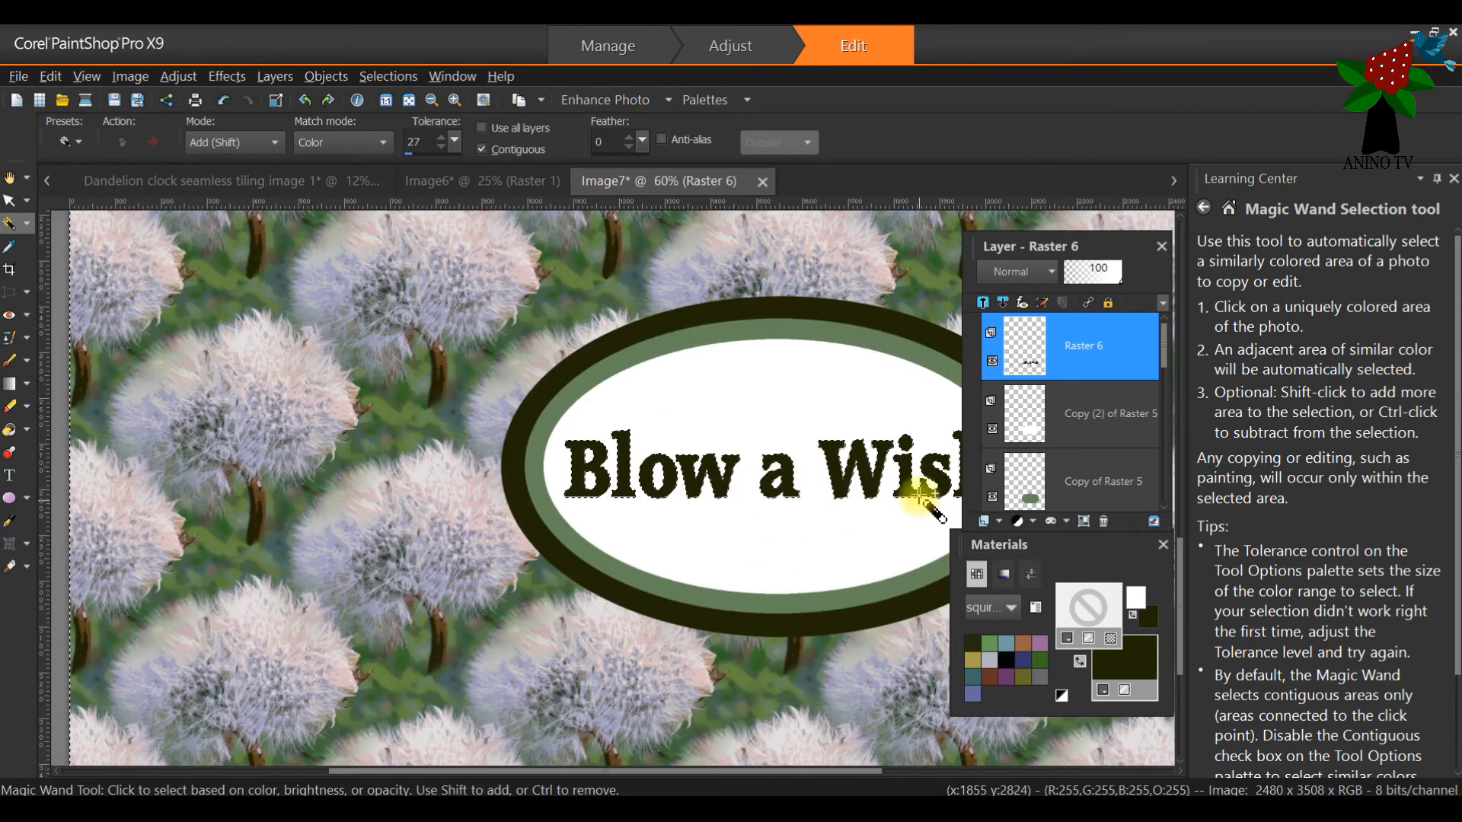
pyautogui.scroll(-1, 910, 525)
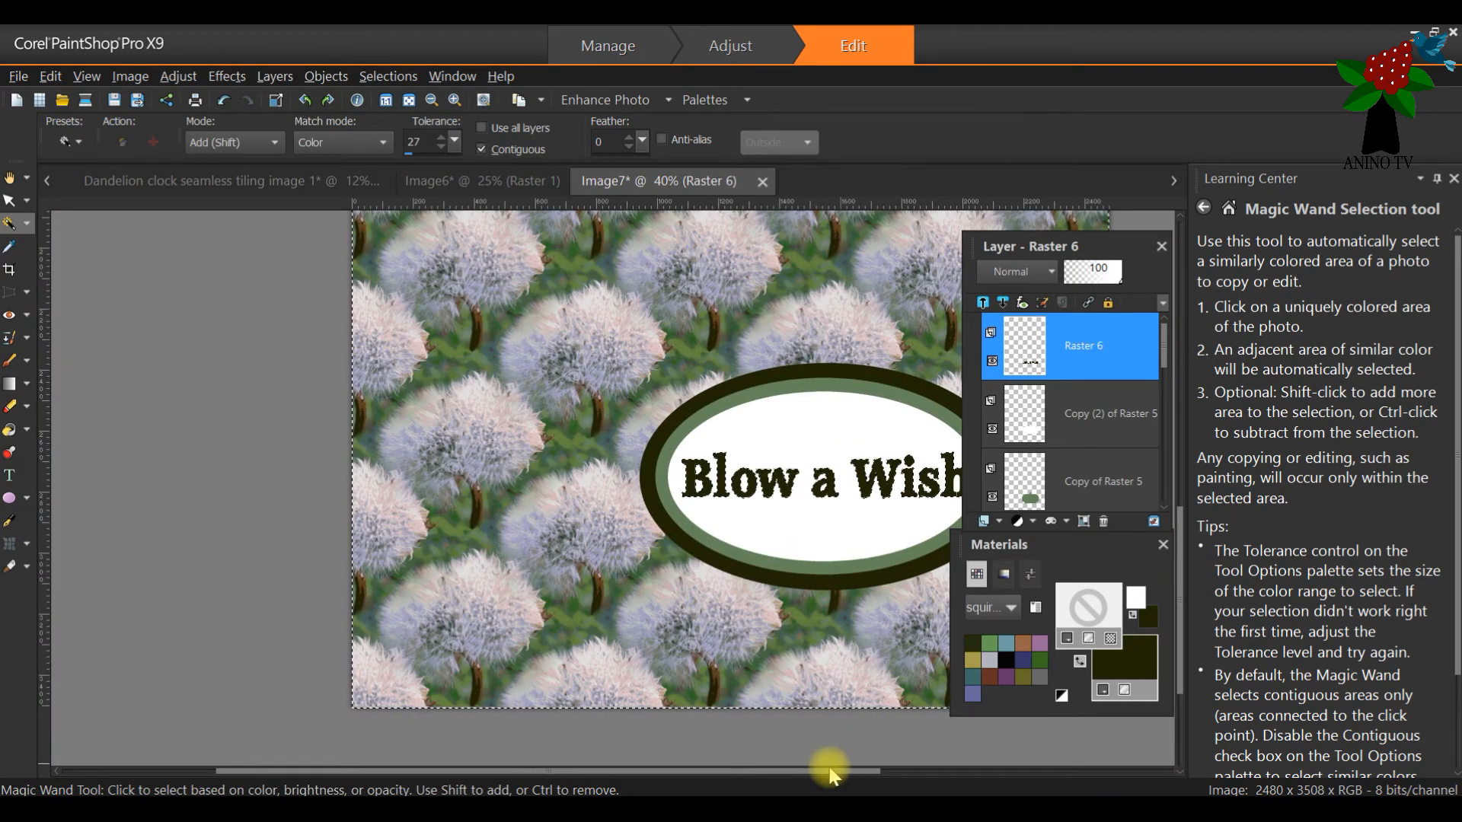
pyautogui.moveTo(832, 772); pyautogui.dragTo(943, 757)
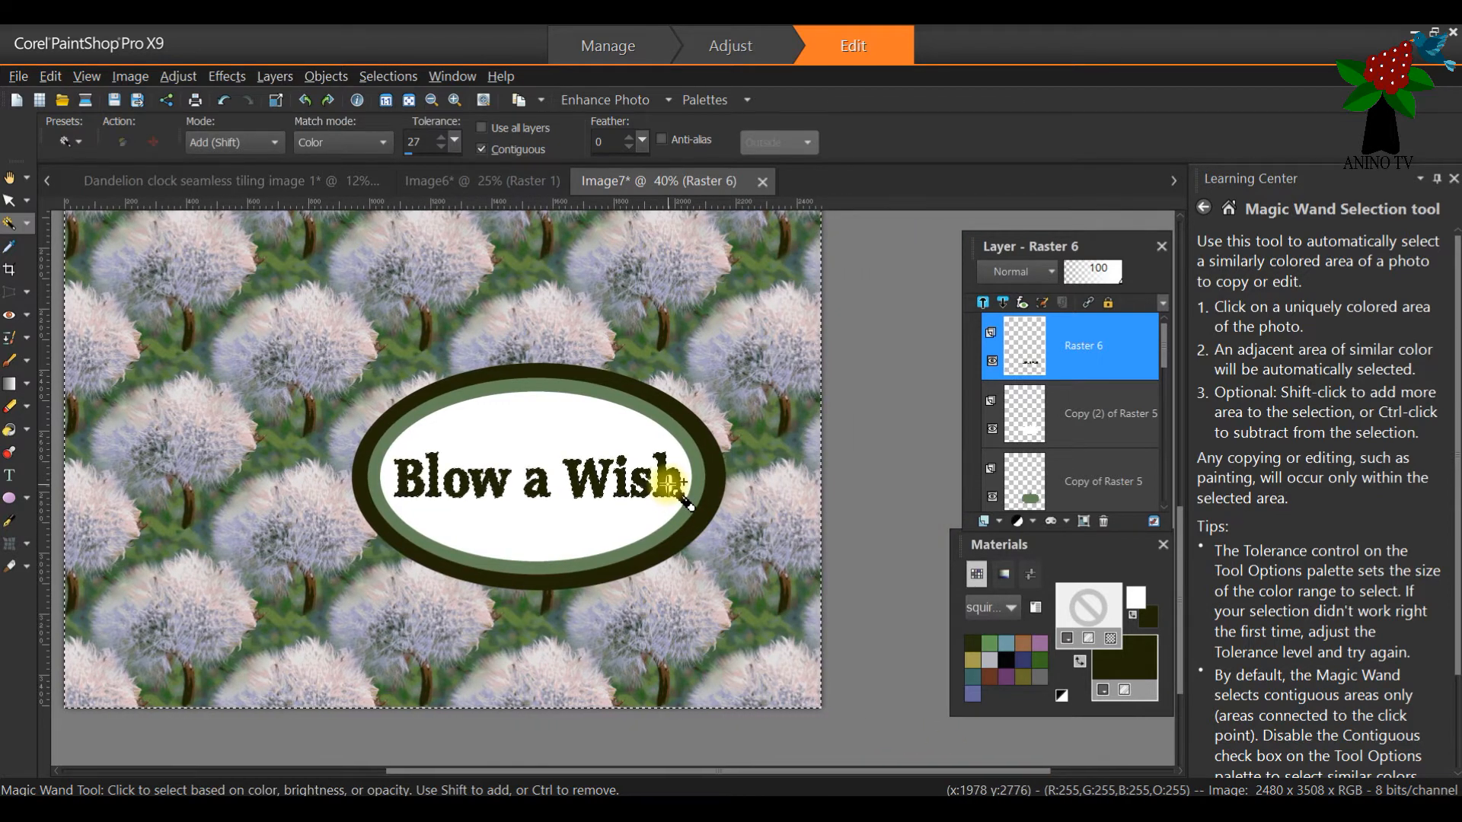
pyautogui.scroll(2, 358, 425)
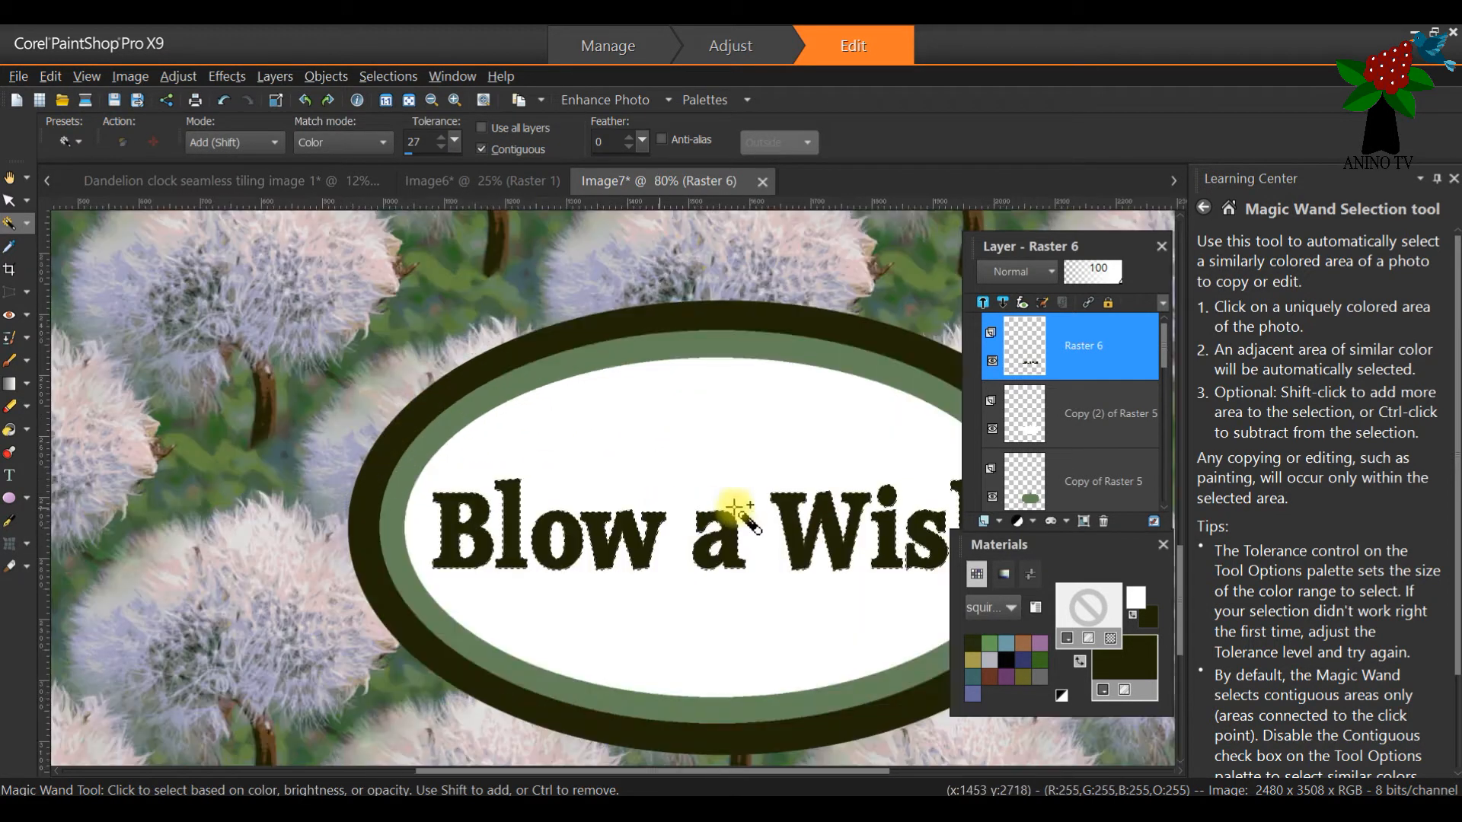
pyautogui.moveTo(793, 772); pyautogui.dragTo(795, 772)
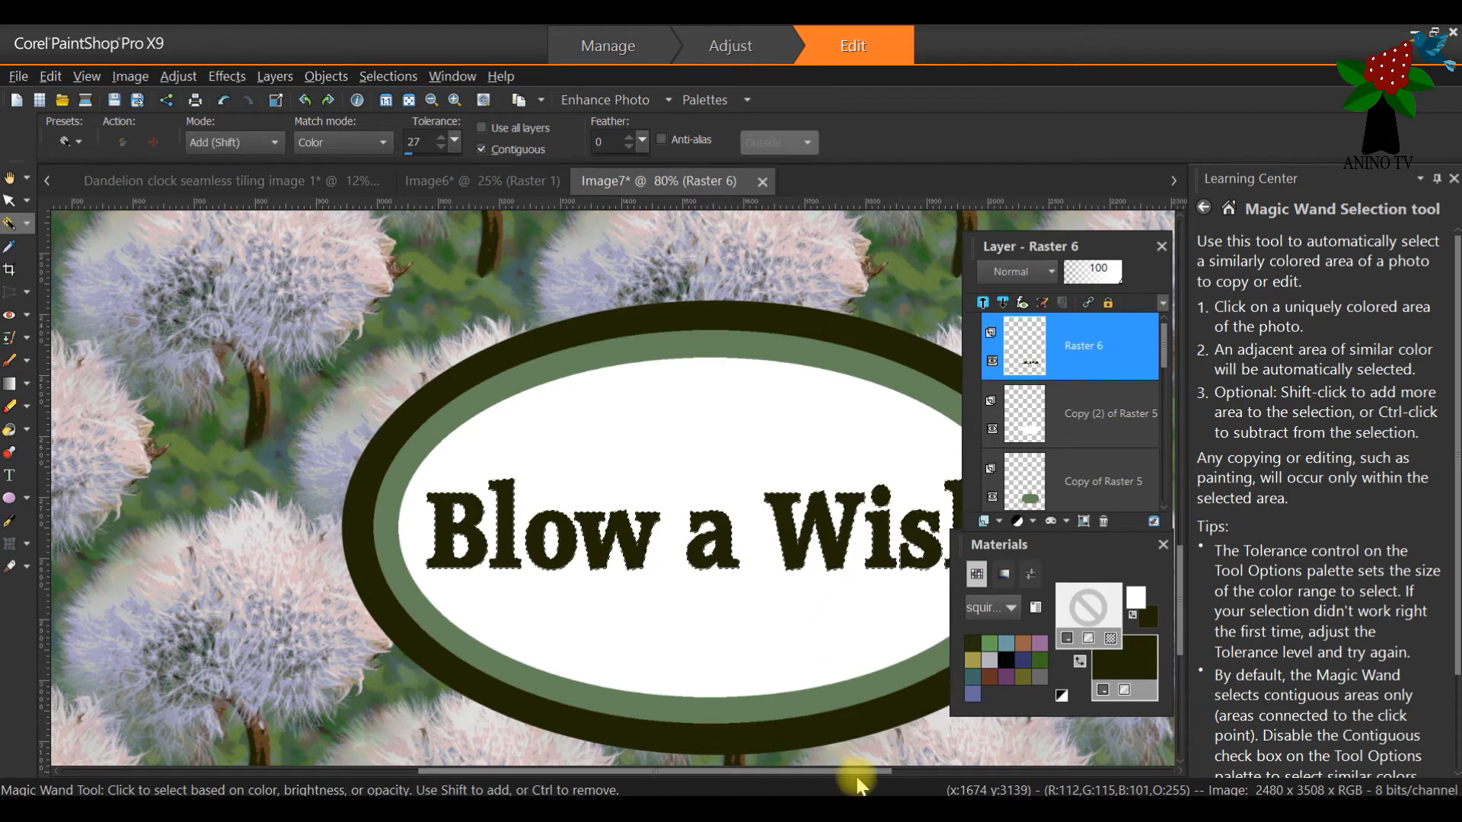
pyautogui.moveTo(866, 774); pyautogui.dragTo(942, 780)
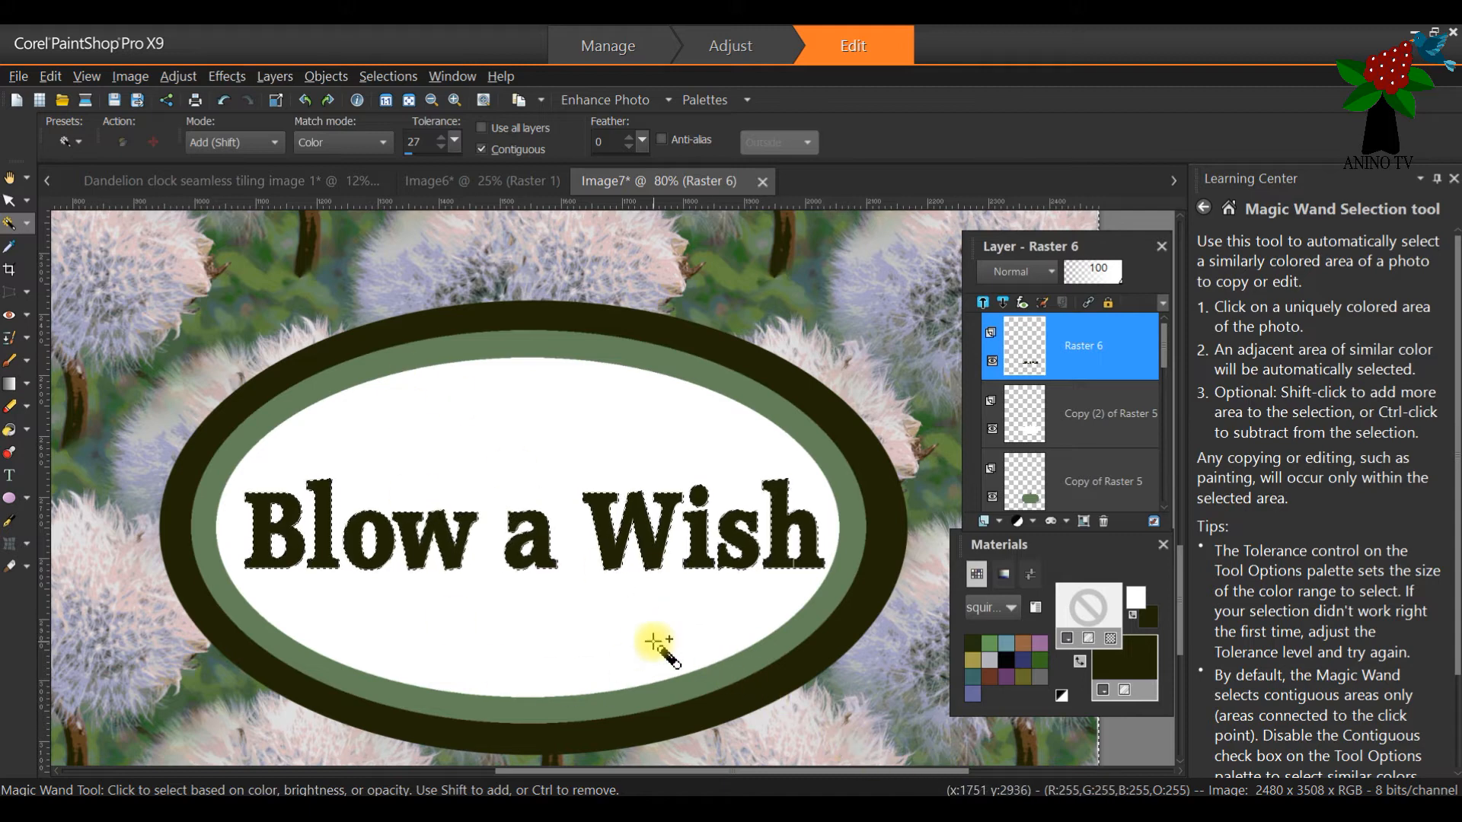
pyautogui.click(385, 76)
pyautogui.click(426, 190)
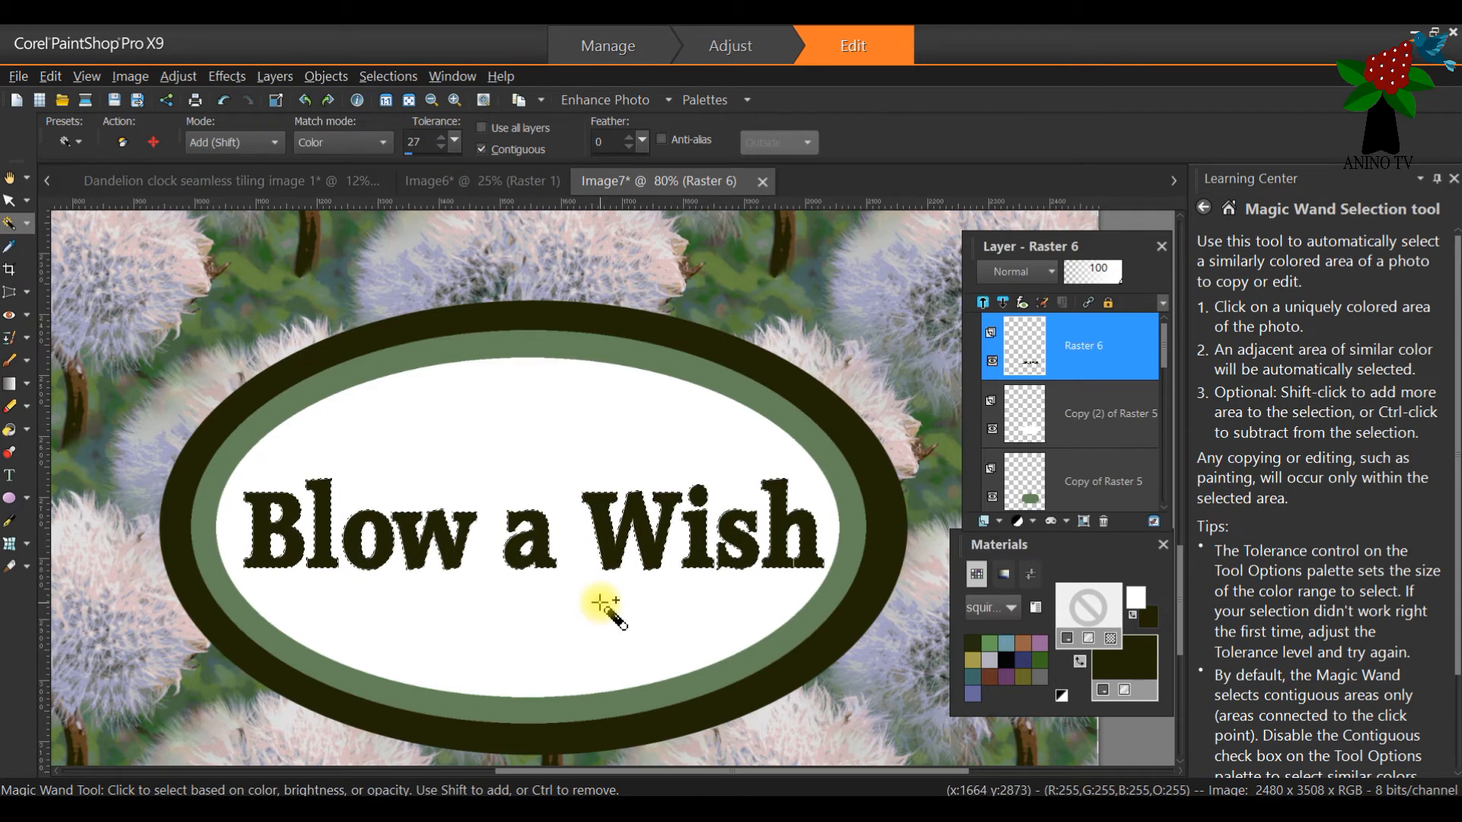
# Step: Sample the green of the middle ellipse with the Dropper and make it the solid foreground colour
pyautogui.scroll(-1, 520, 534)
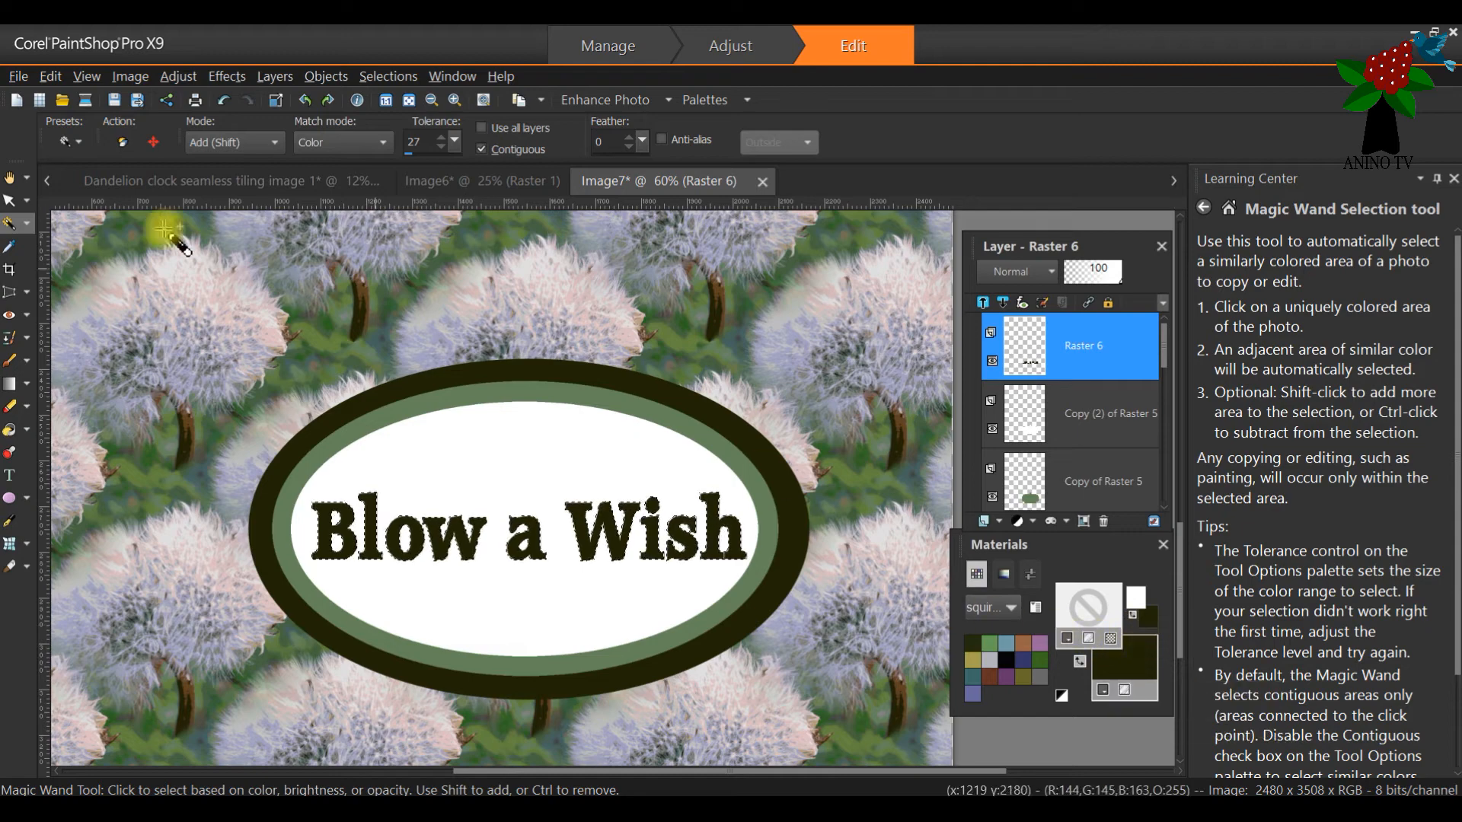
pyautogui.click(10, 246)
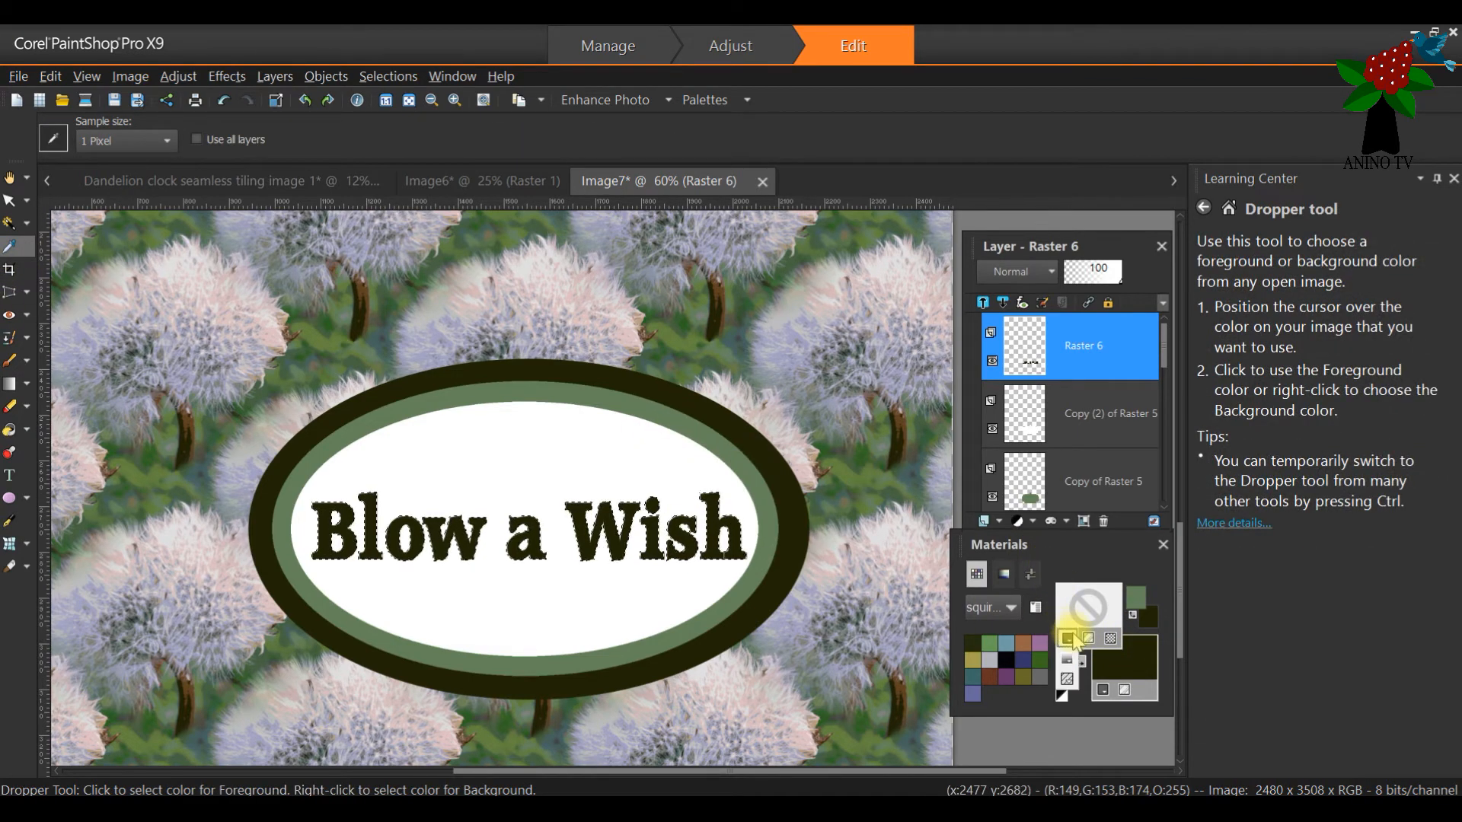
pyautogui.click(1067, 638)
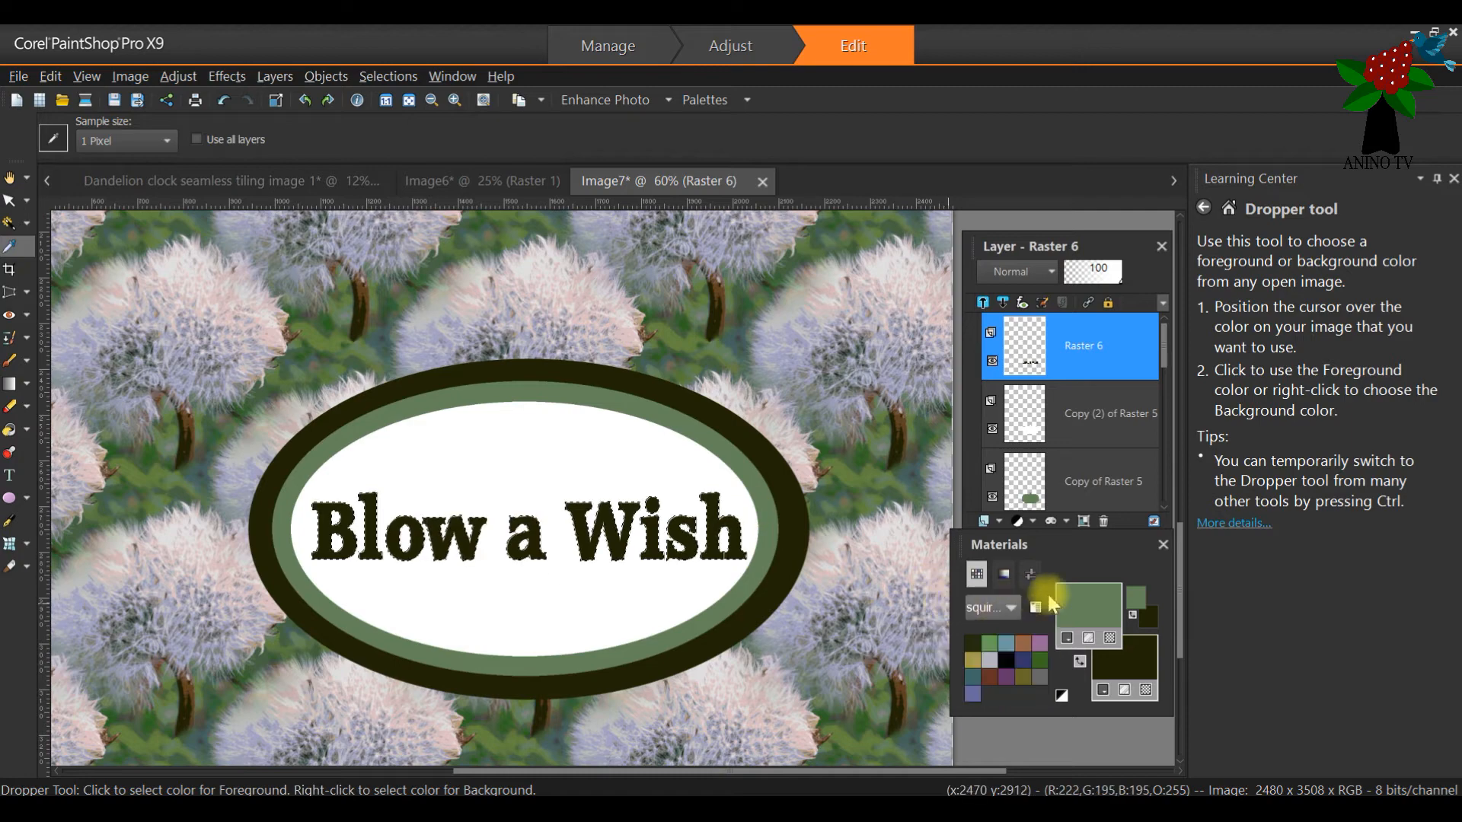
# Step: Flood fill every letter of "Blow a Wish" with the sampled green
pyautogui.click(10, 430)
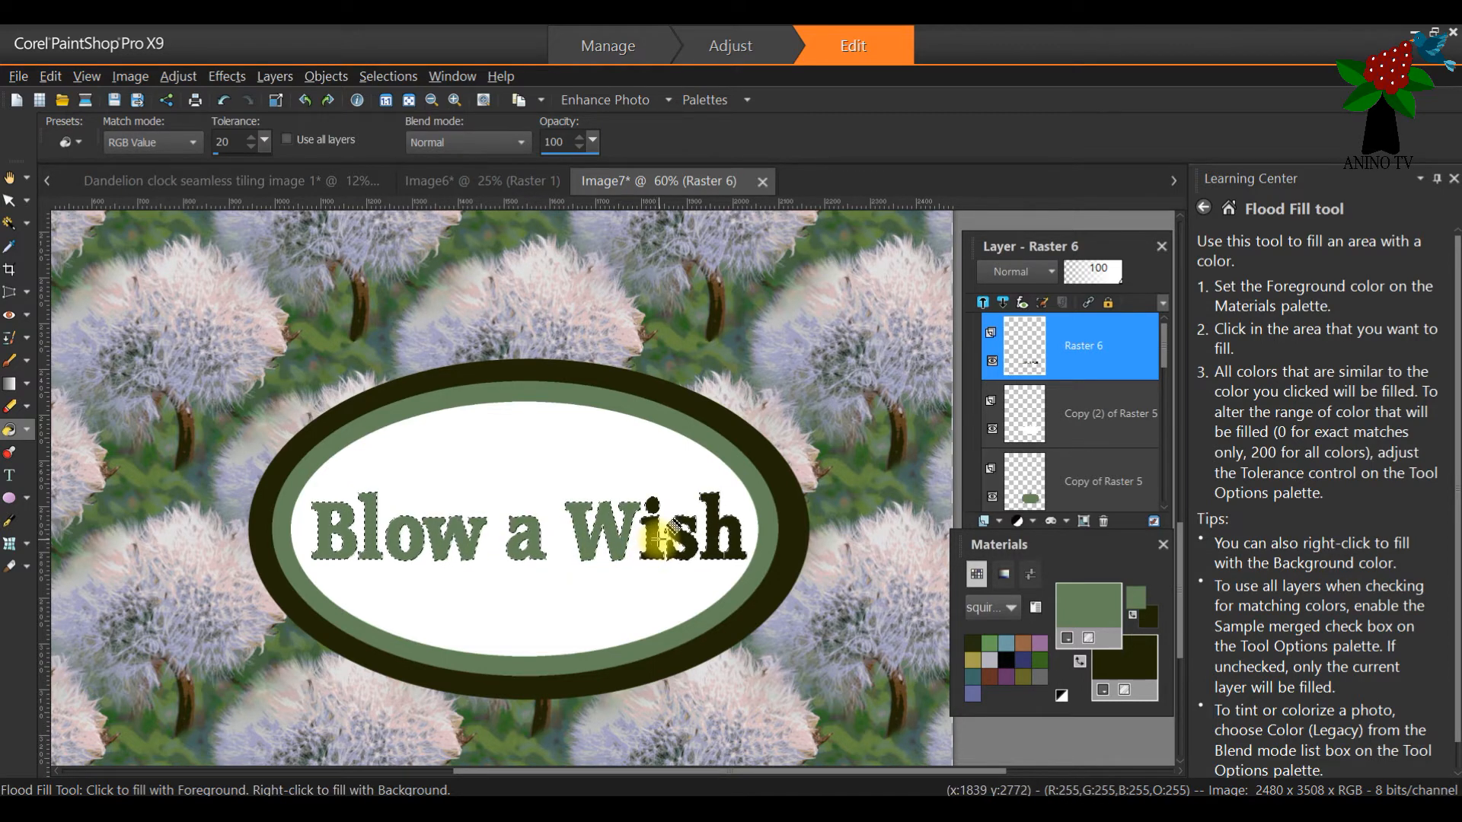
pyautogui.click(653, 508)
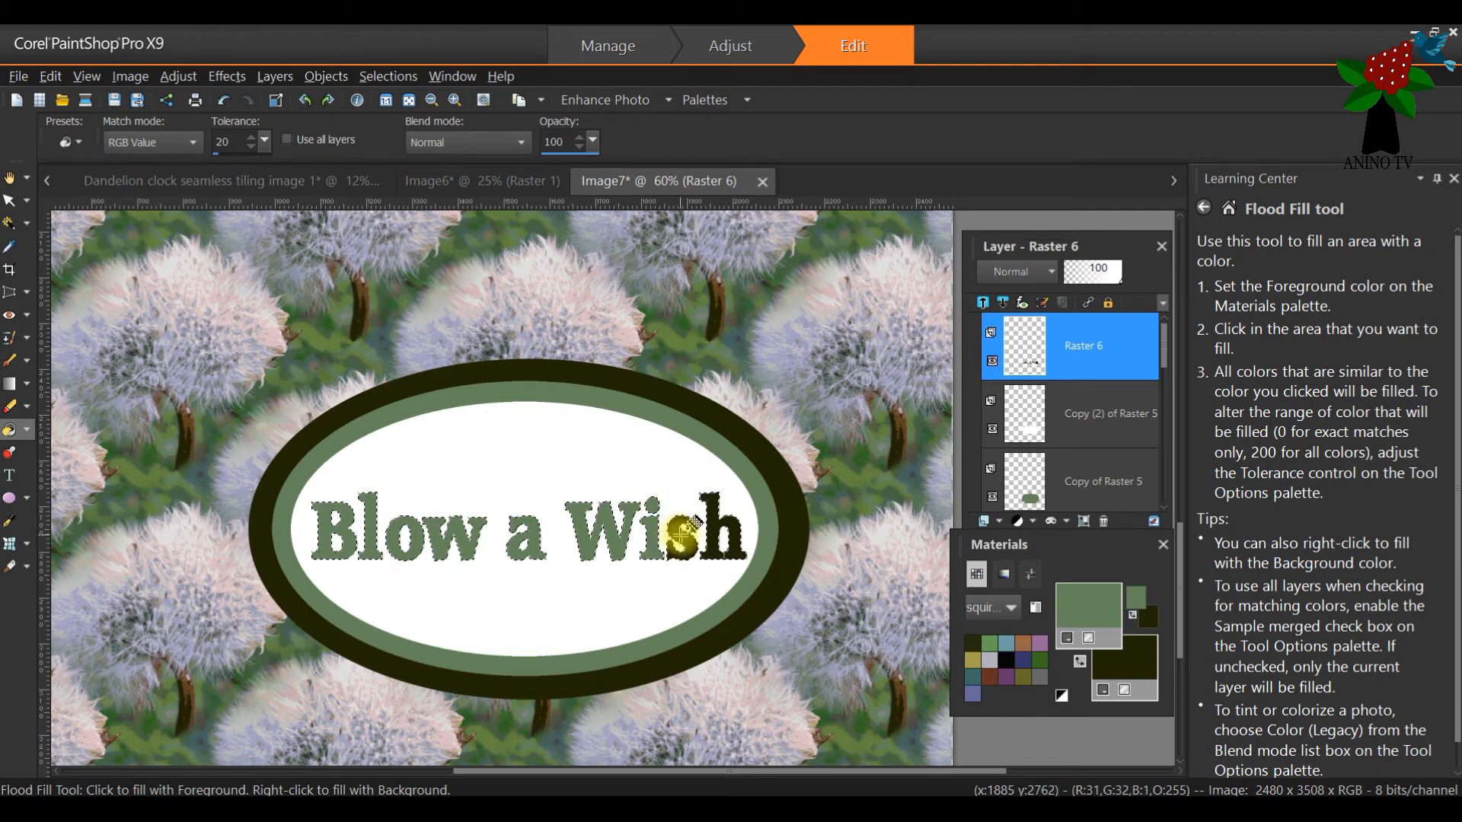
pyautogui.click(681, 534)
pyautogui.click(711, 511)
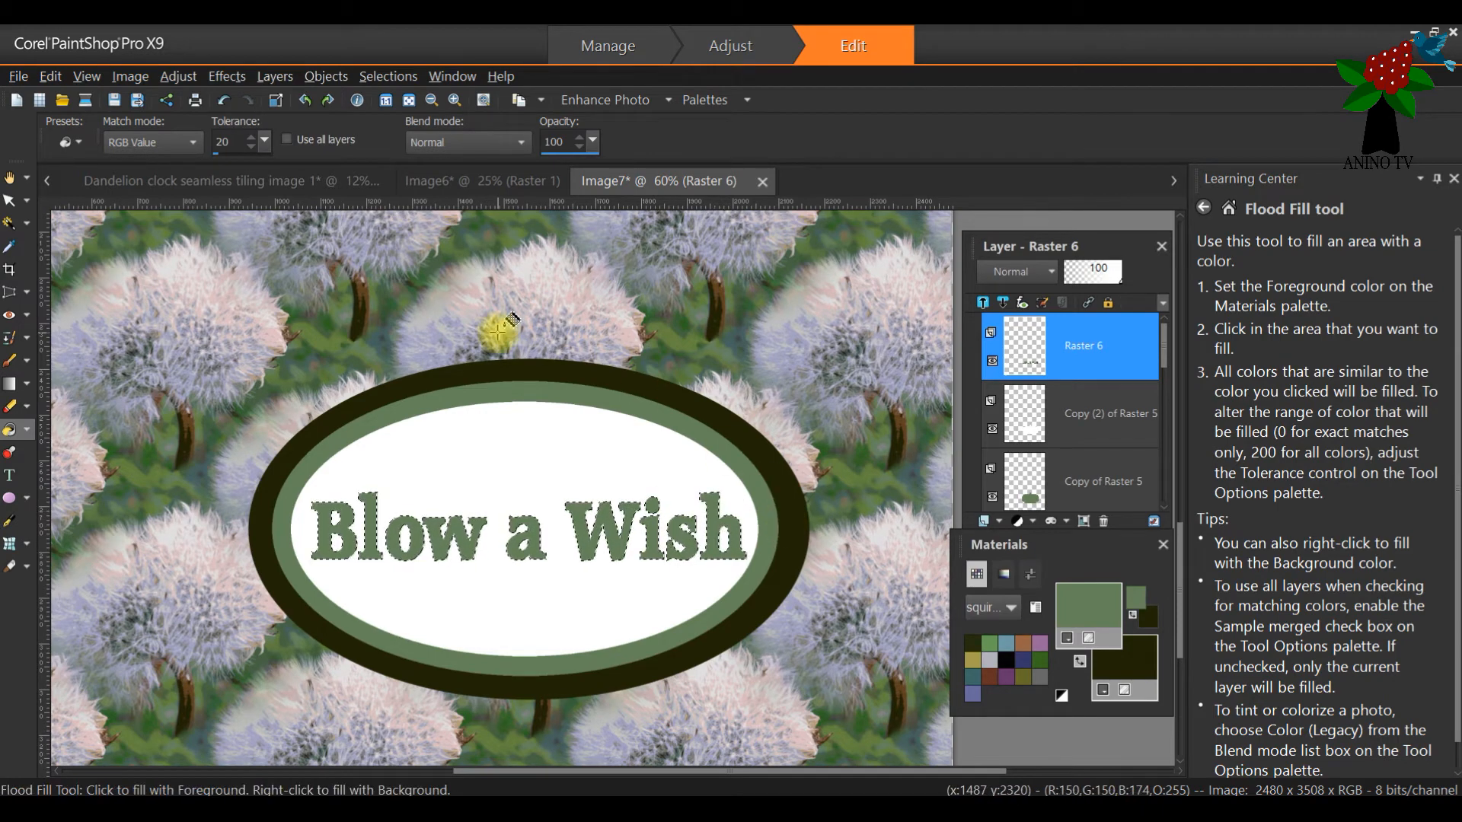
# Step: Open the Inner Bevel effect for the selected "Blow a Wish" lettering and keep bevel shape 2
pyautogui.click(10, 199)
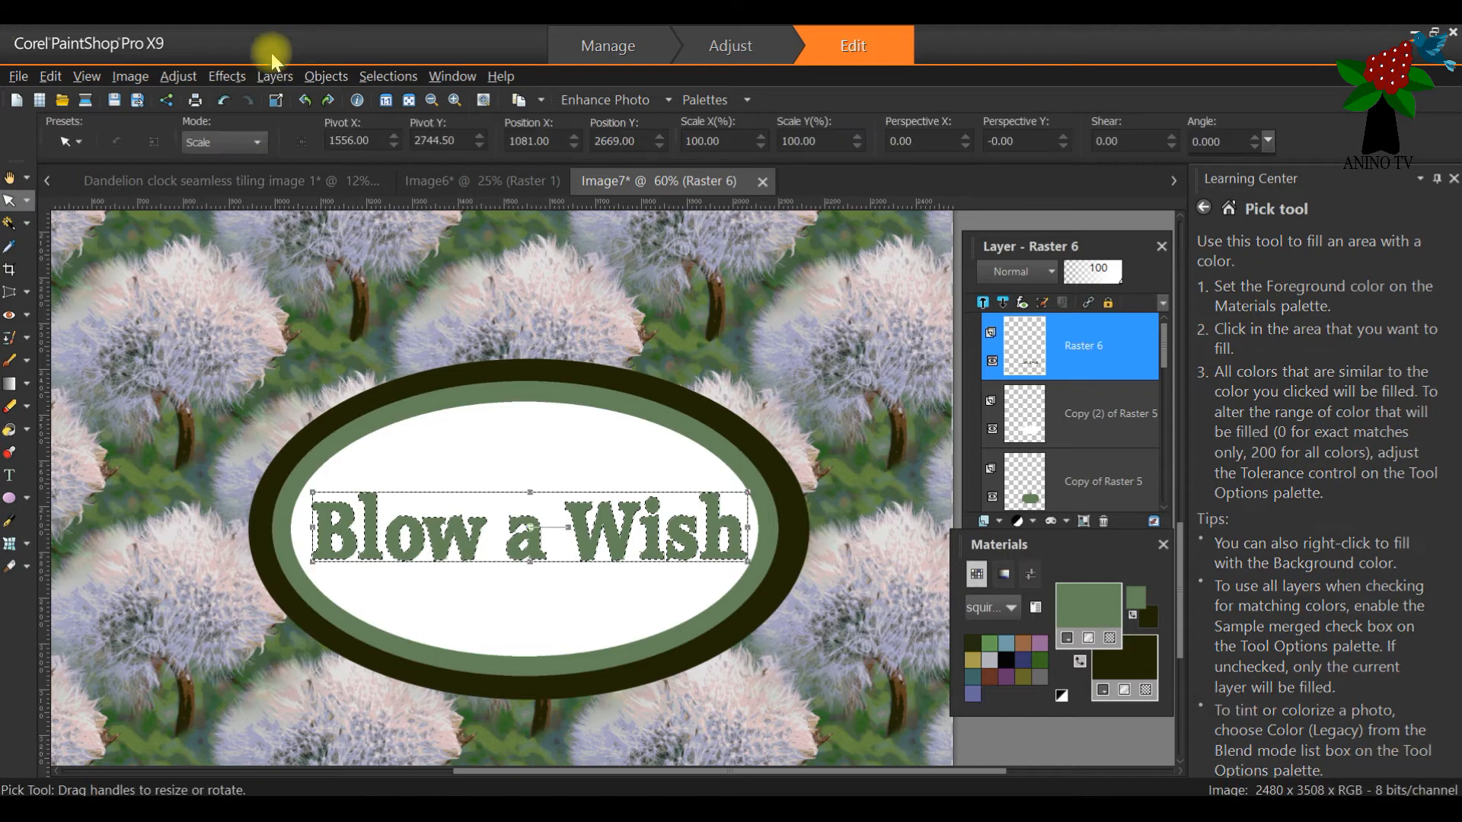
pyautogui.click(227, 76)
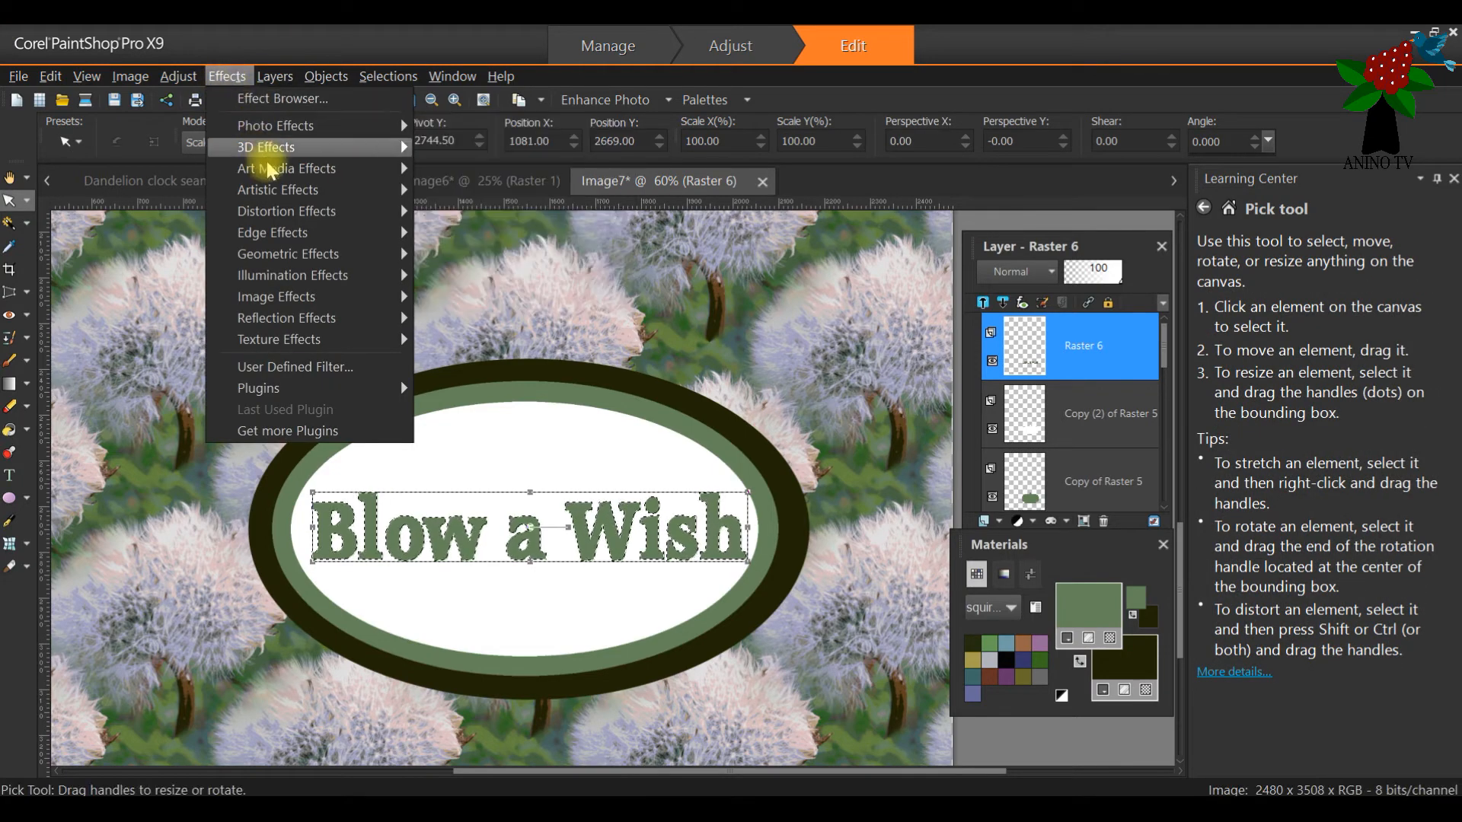
pyautogui.moveTo(277, 147)
pyautogui.click(481, 233)
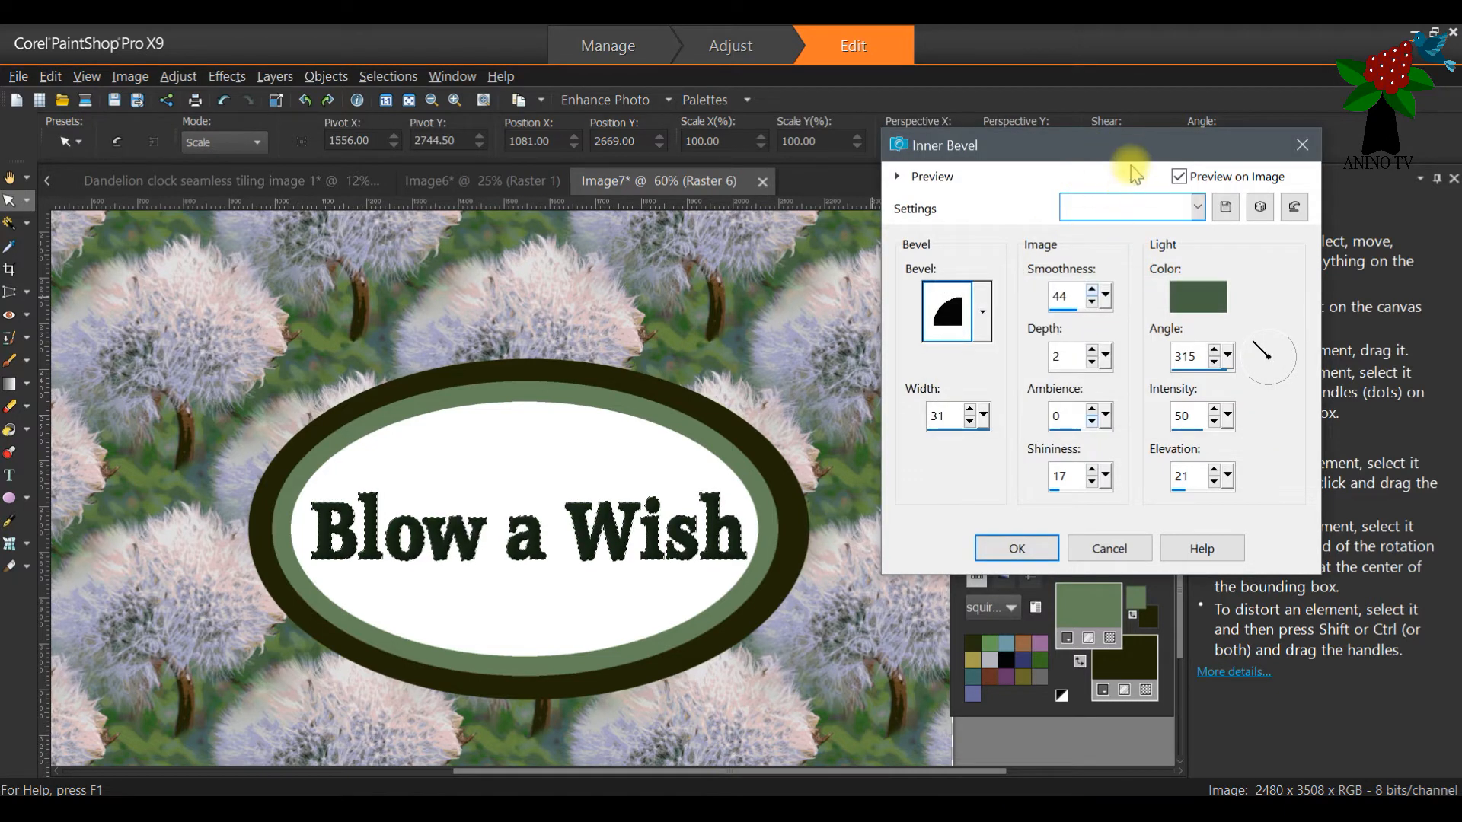
pyautogui.moveTo(1135, 152); pyautogui.dragTo(897, 169)
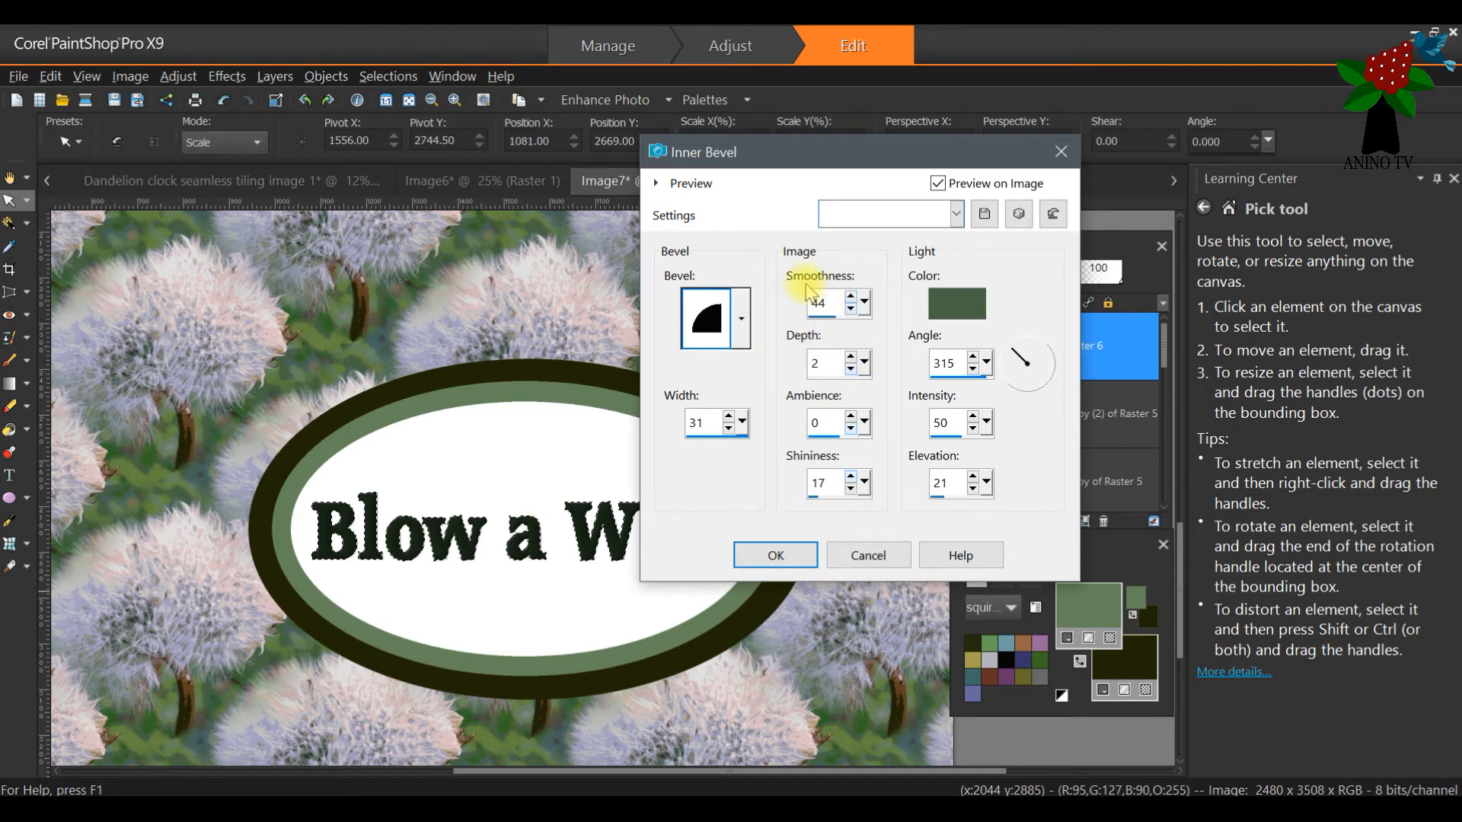
pyautogui.click(741, 328)
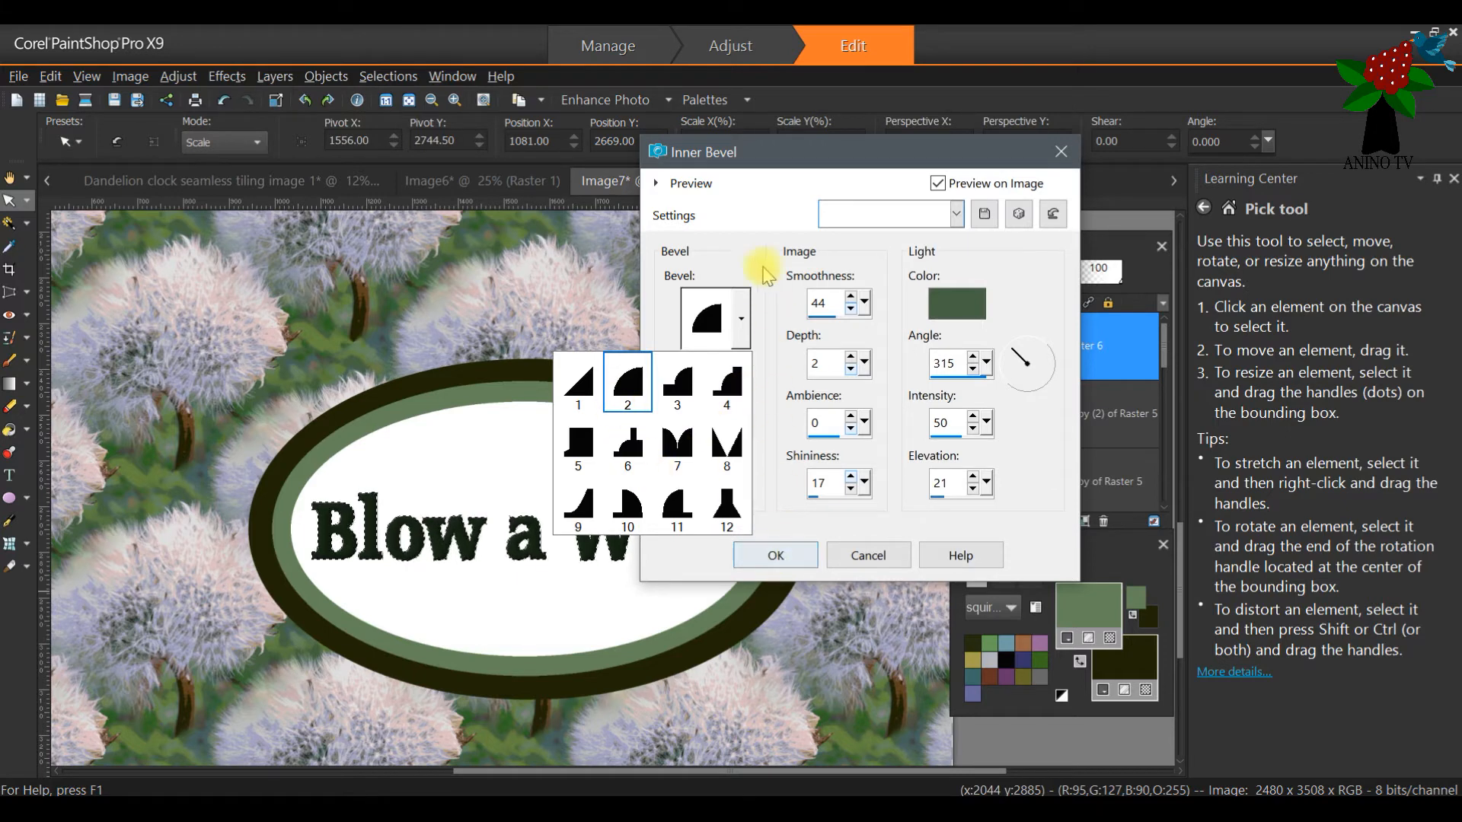
pyautogui.click(727, 320)
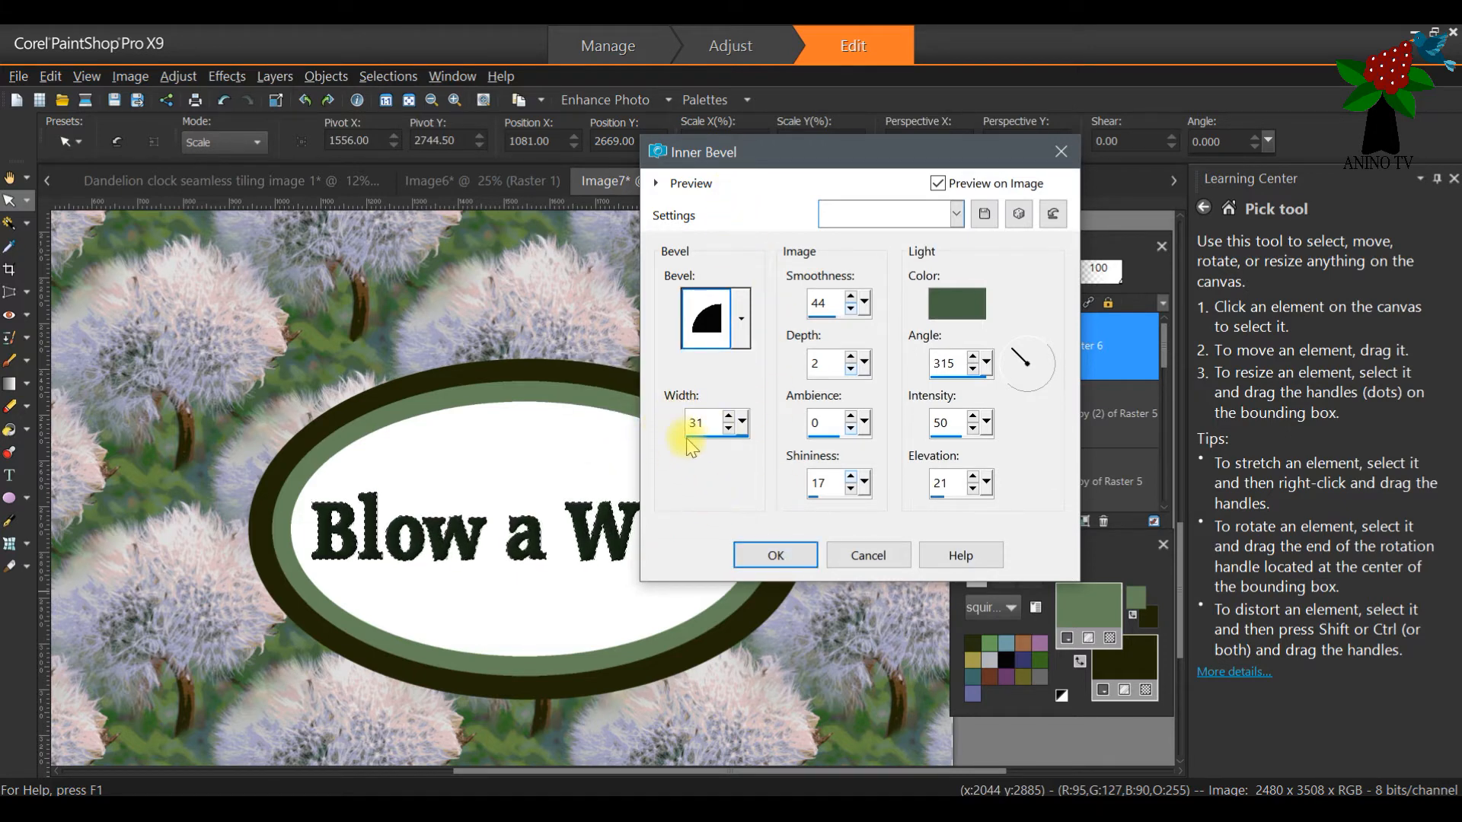
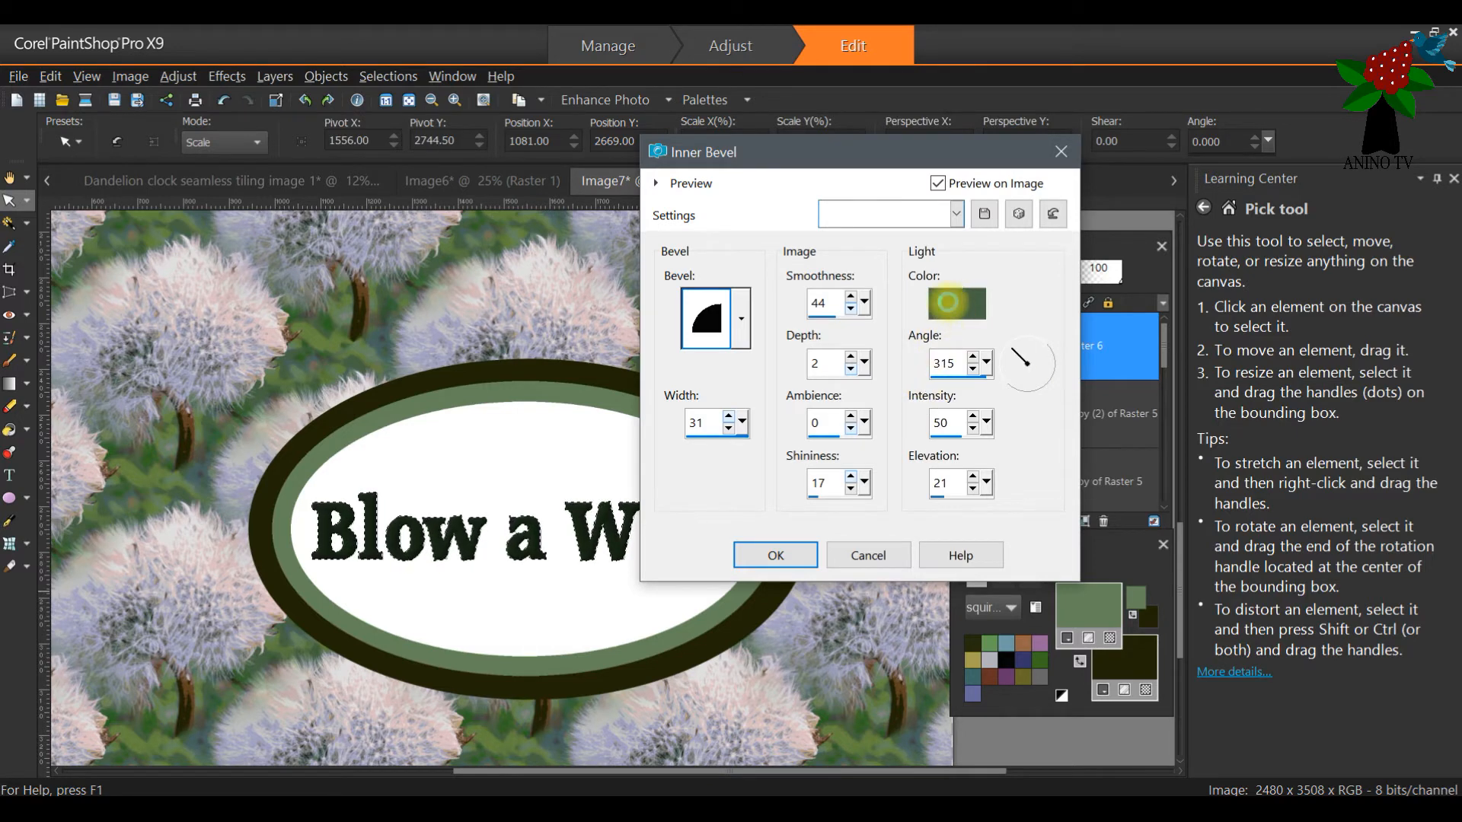
pyautogui.click(958, 297)
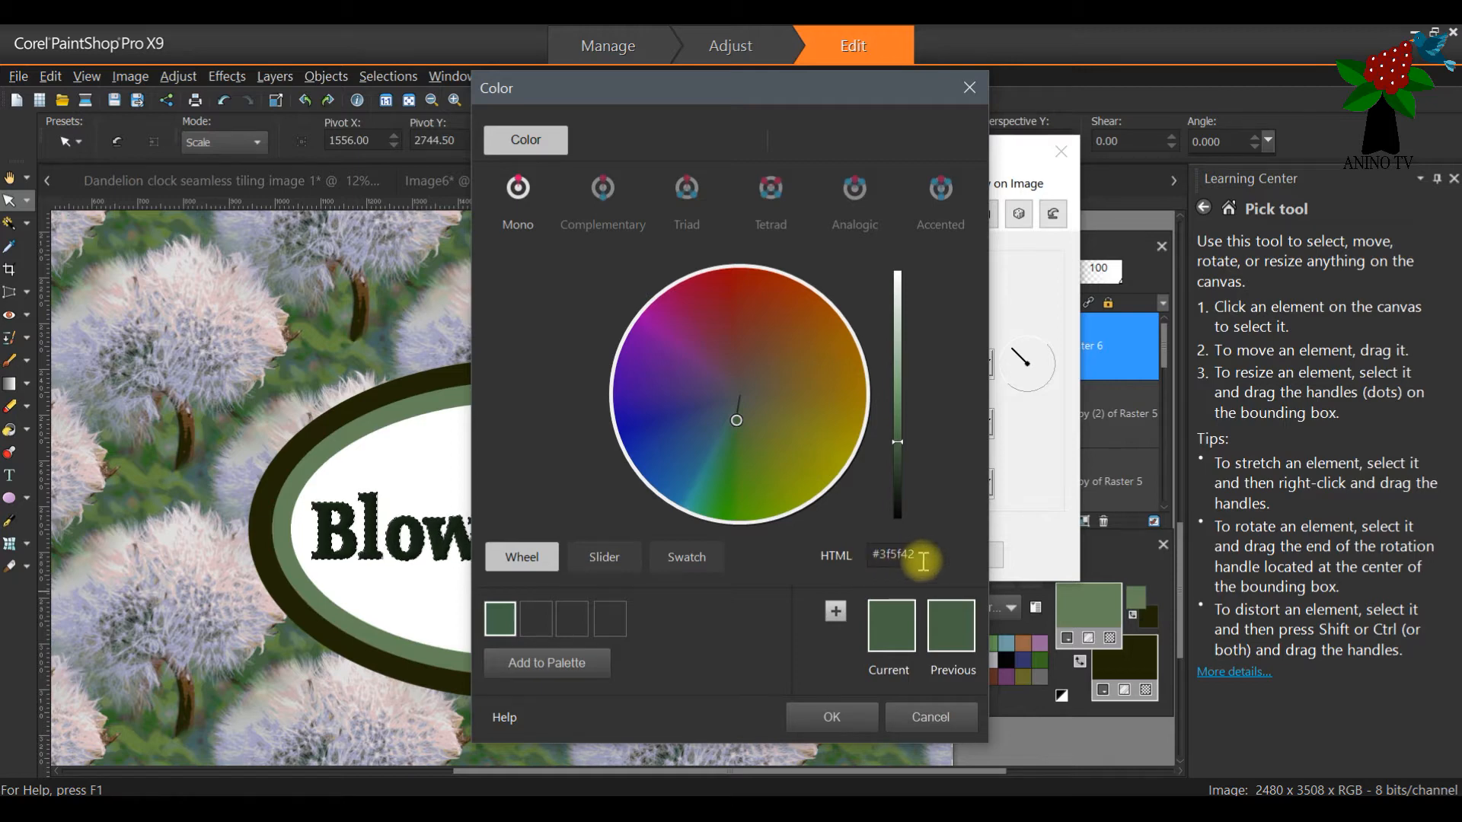
pyautogui.doubleClick(874, 556)
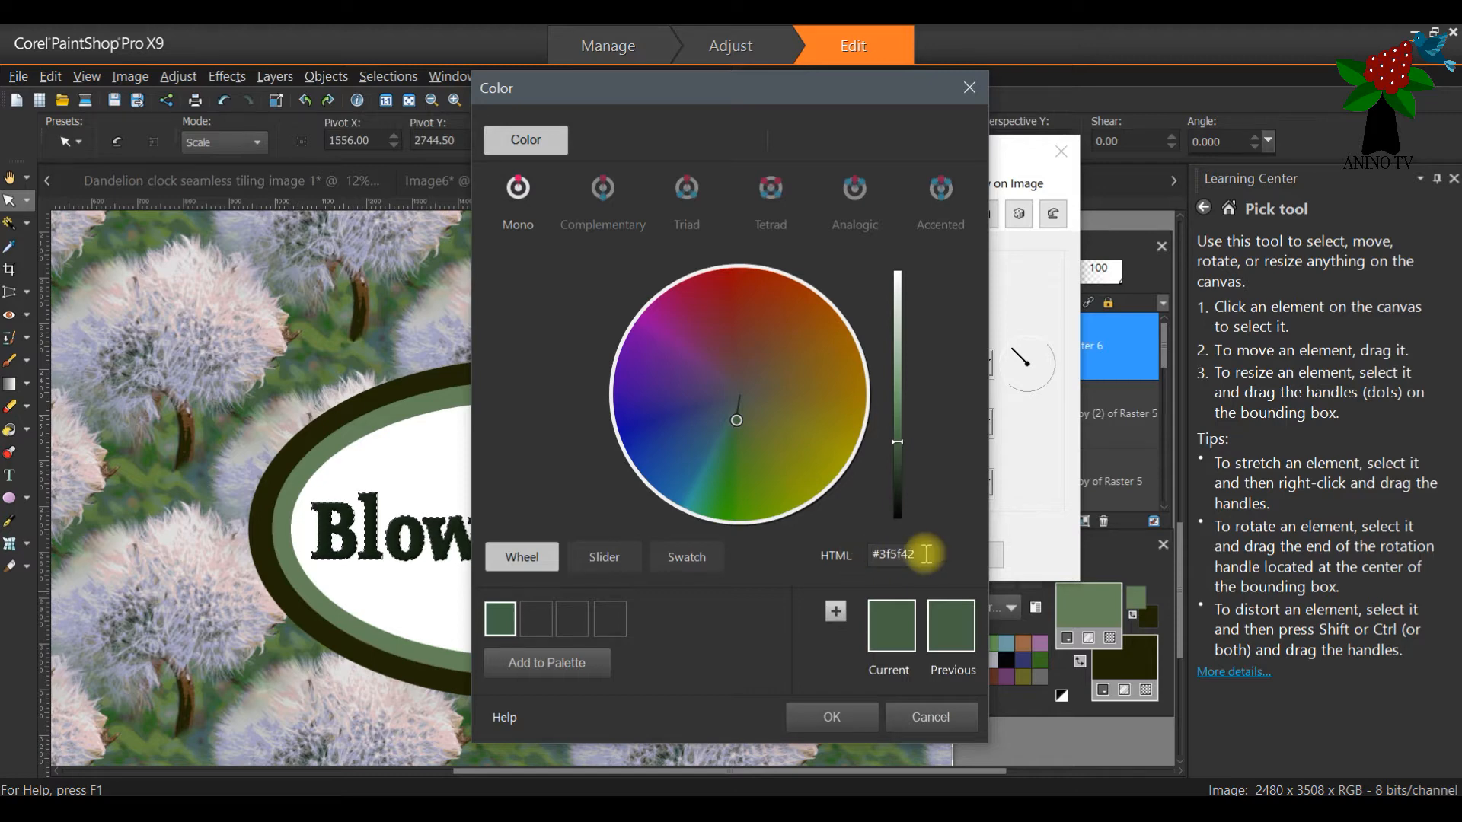
pyautogui.click(971, 86)
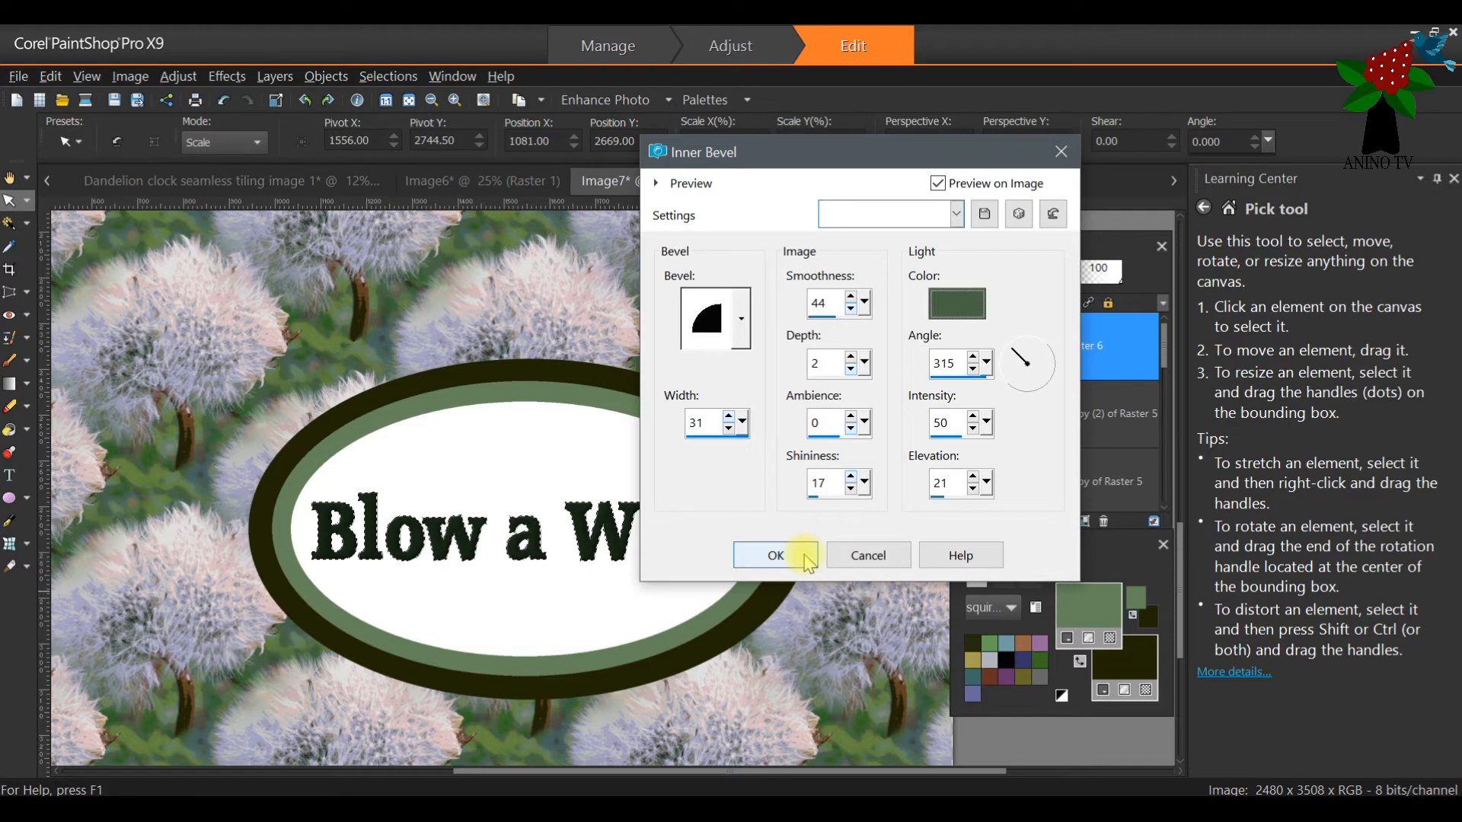
# Step: Lighten the bevel's light colour to pale green (RGB 164, 194, 166) and apply the Inner Bevel to the lettering
pyautogui.click(953, 303)
pyautogui.click(911, 348)
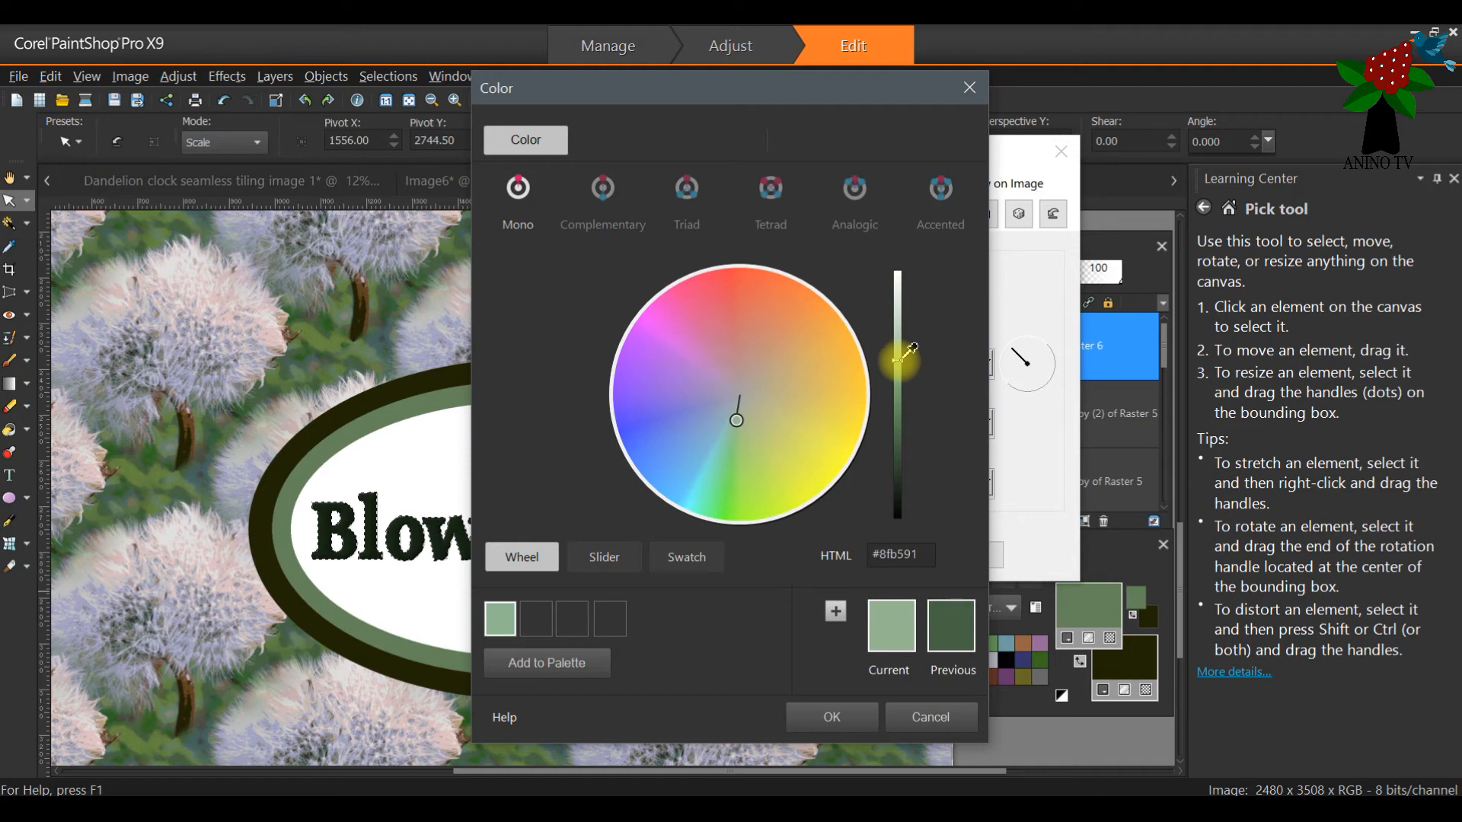
pyautogui.click(898, 343)
pyautogui.click(831, 717)
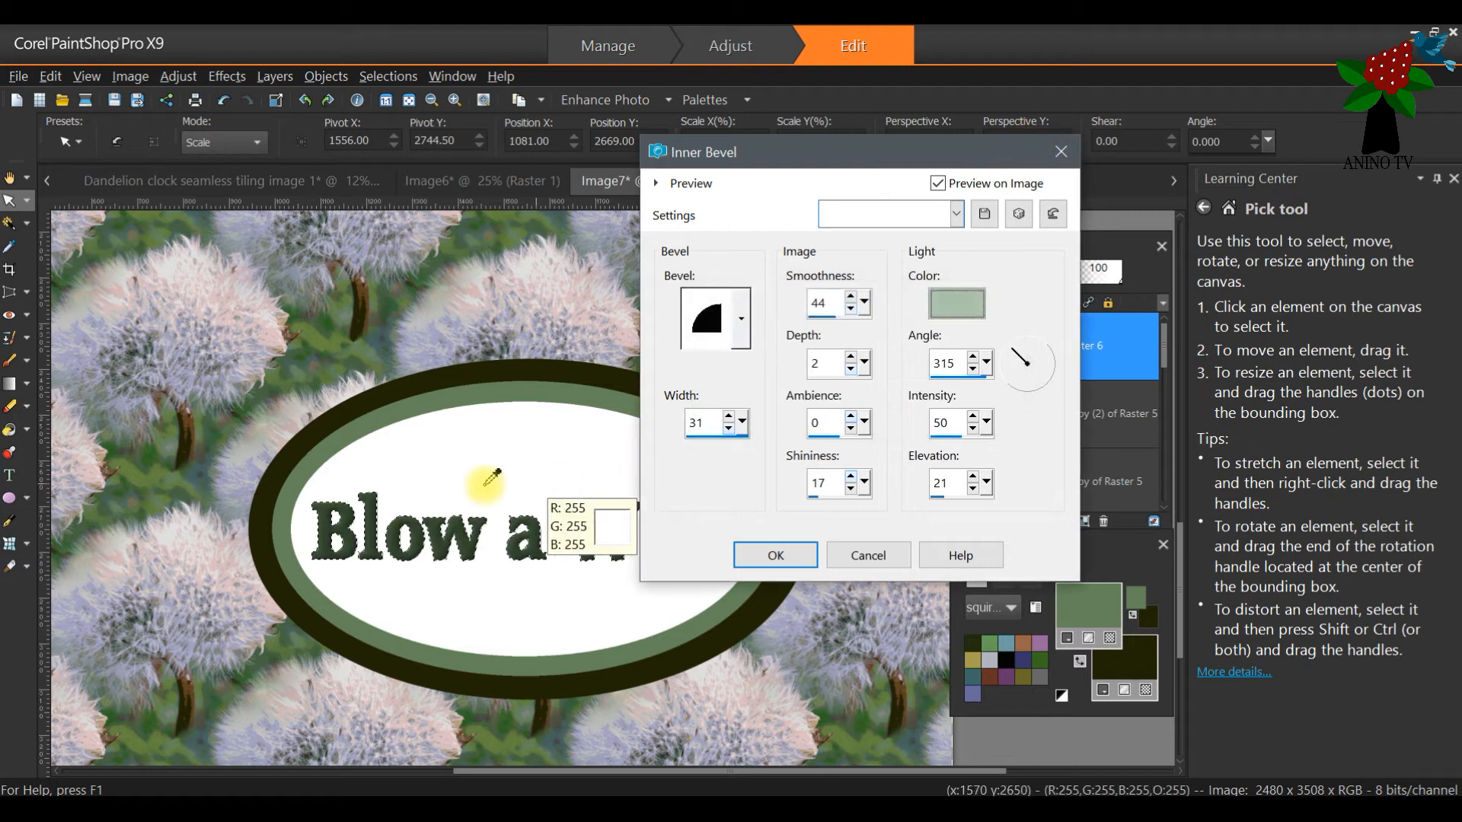
pyautogui.moveTo(813, 151); pyautogui.dragTo(944, 159)
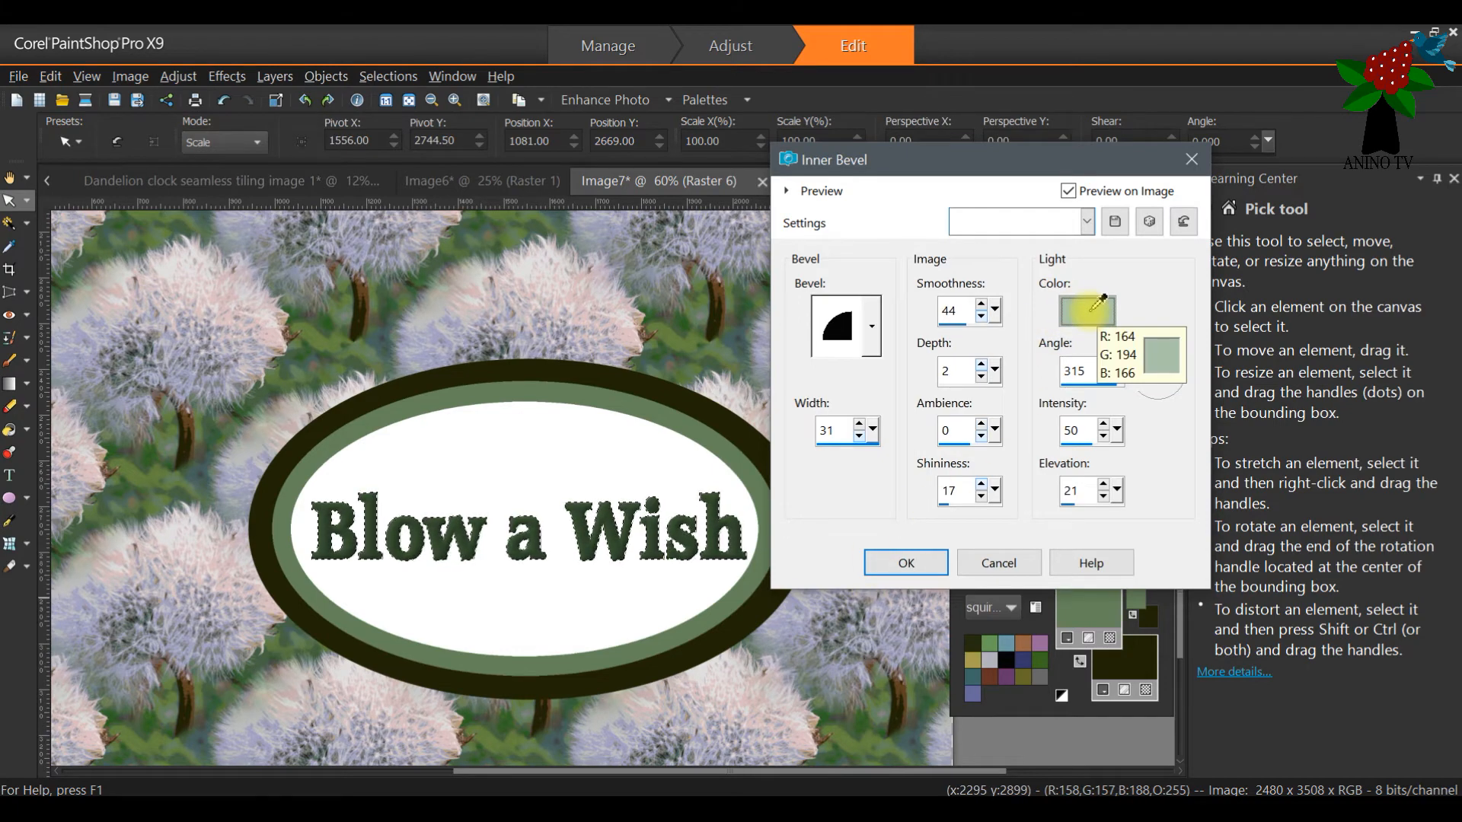
pyautogui.click(926, 565)
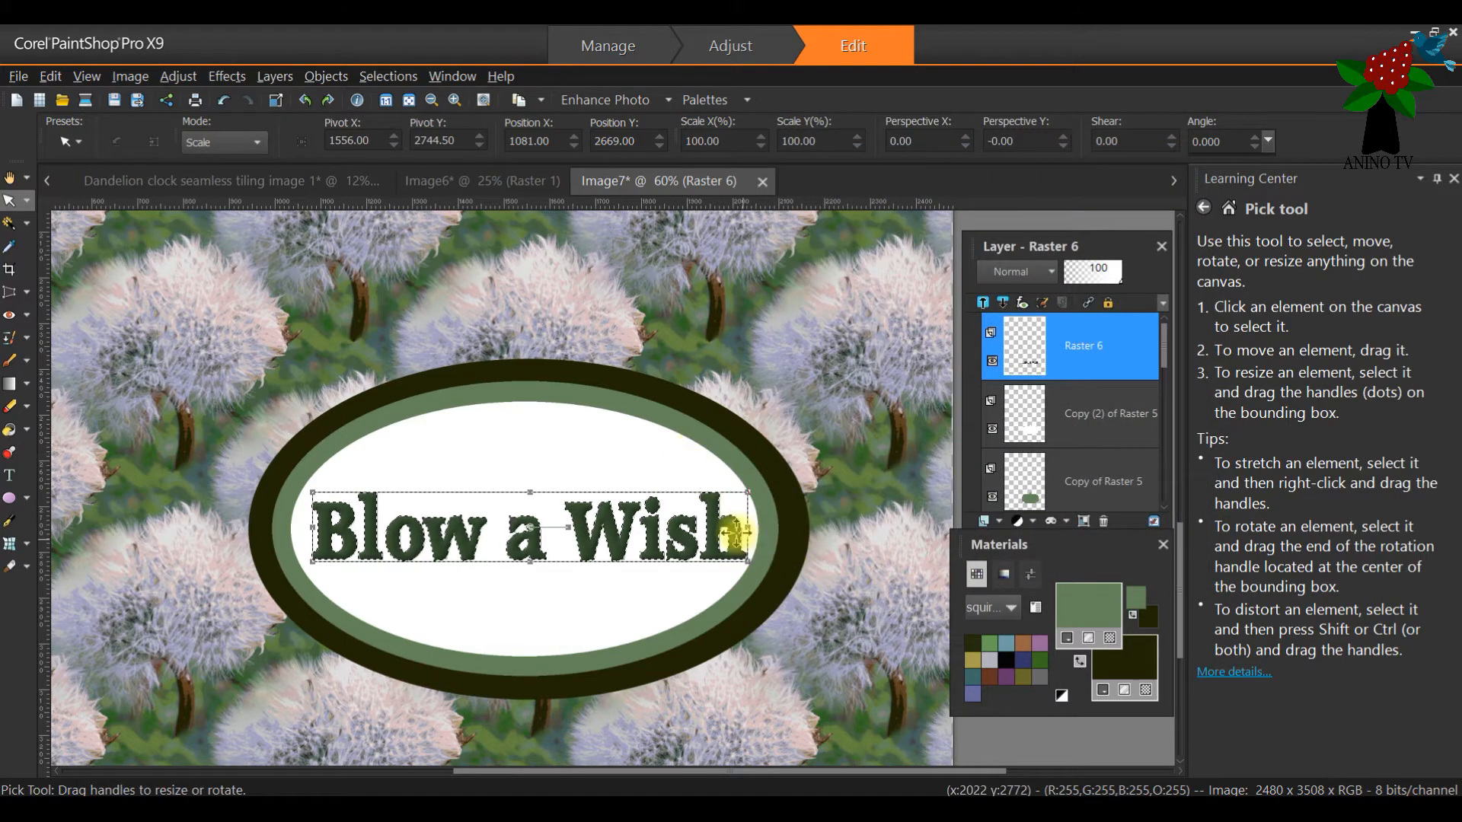
# Step: Clear the selection around the bevelled "Blow a Wish" lettering and inspect the letter edges
pyautogui.click(388, 76)
pyautogui.click(388, 113)
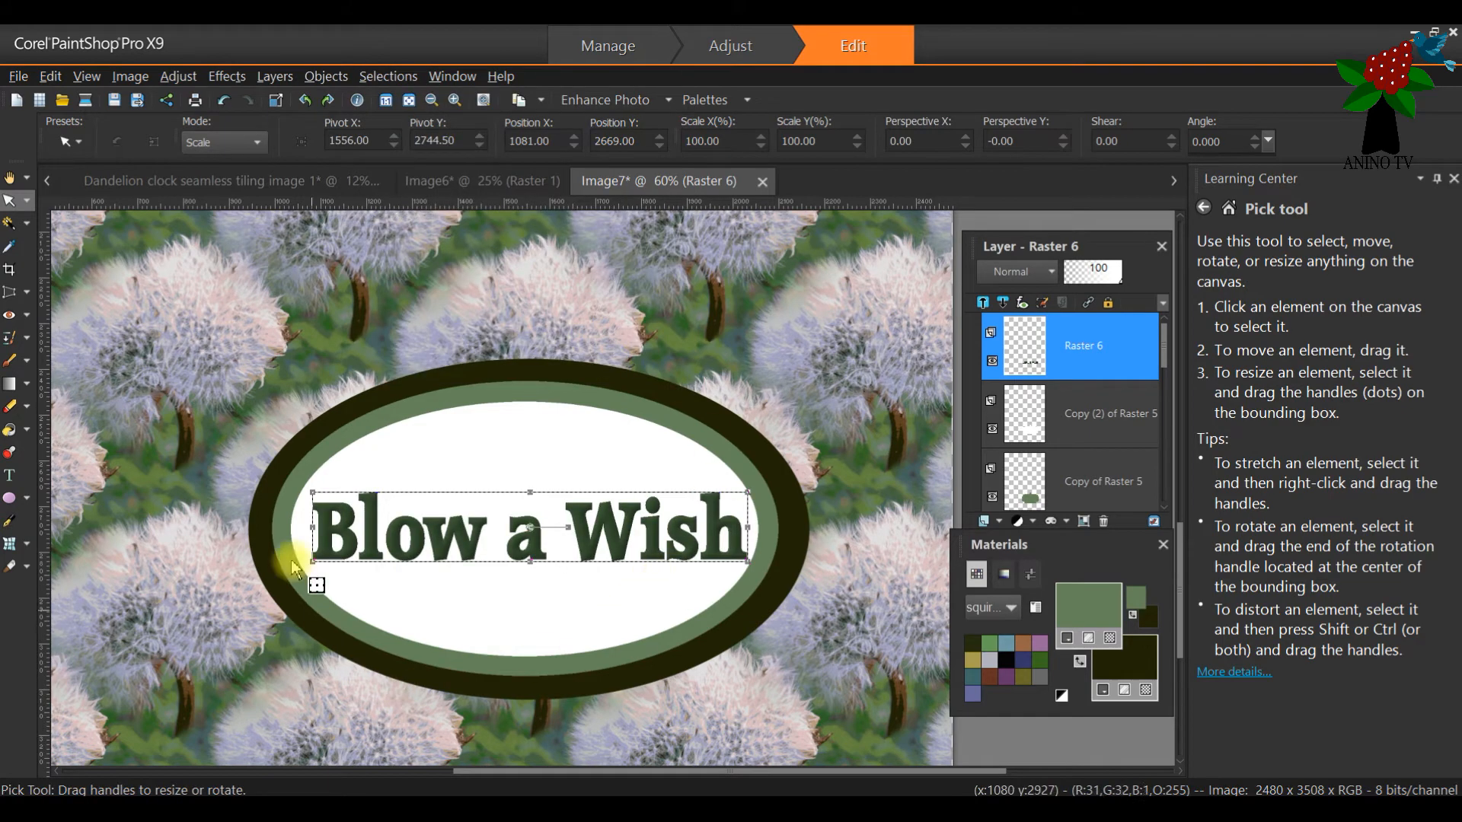
pyautogui.scroll(1, 472, 620)
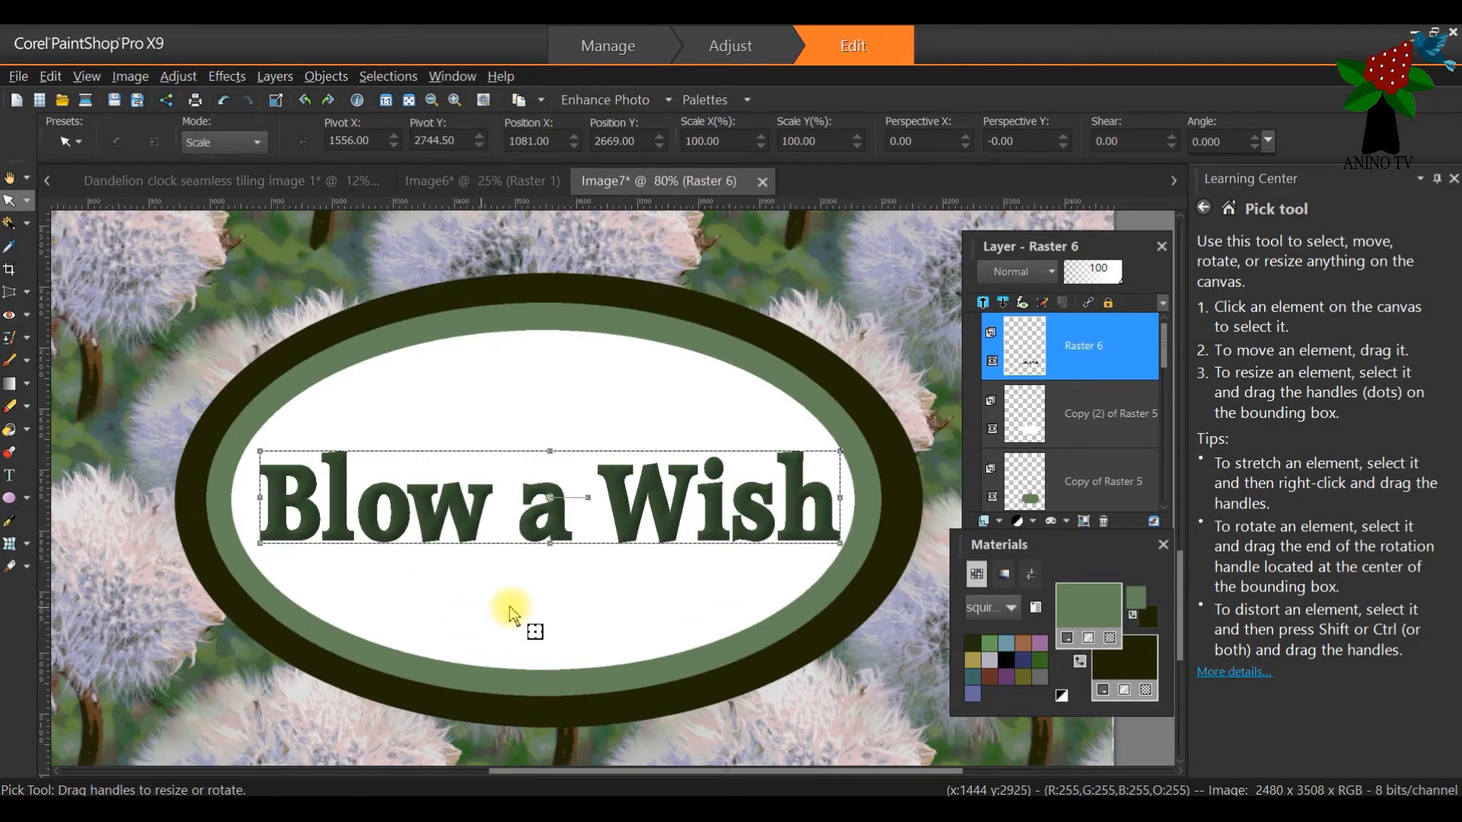
pyautogui.scroll(1, 549, 603)
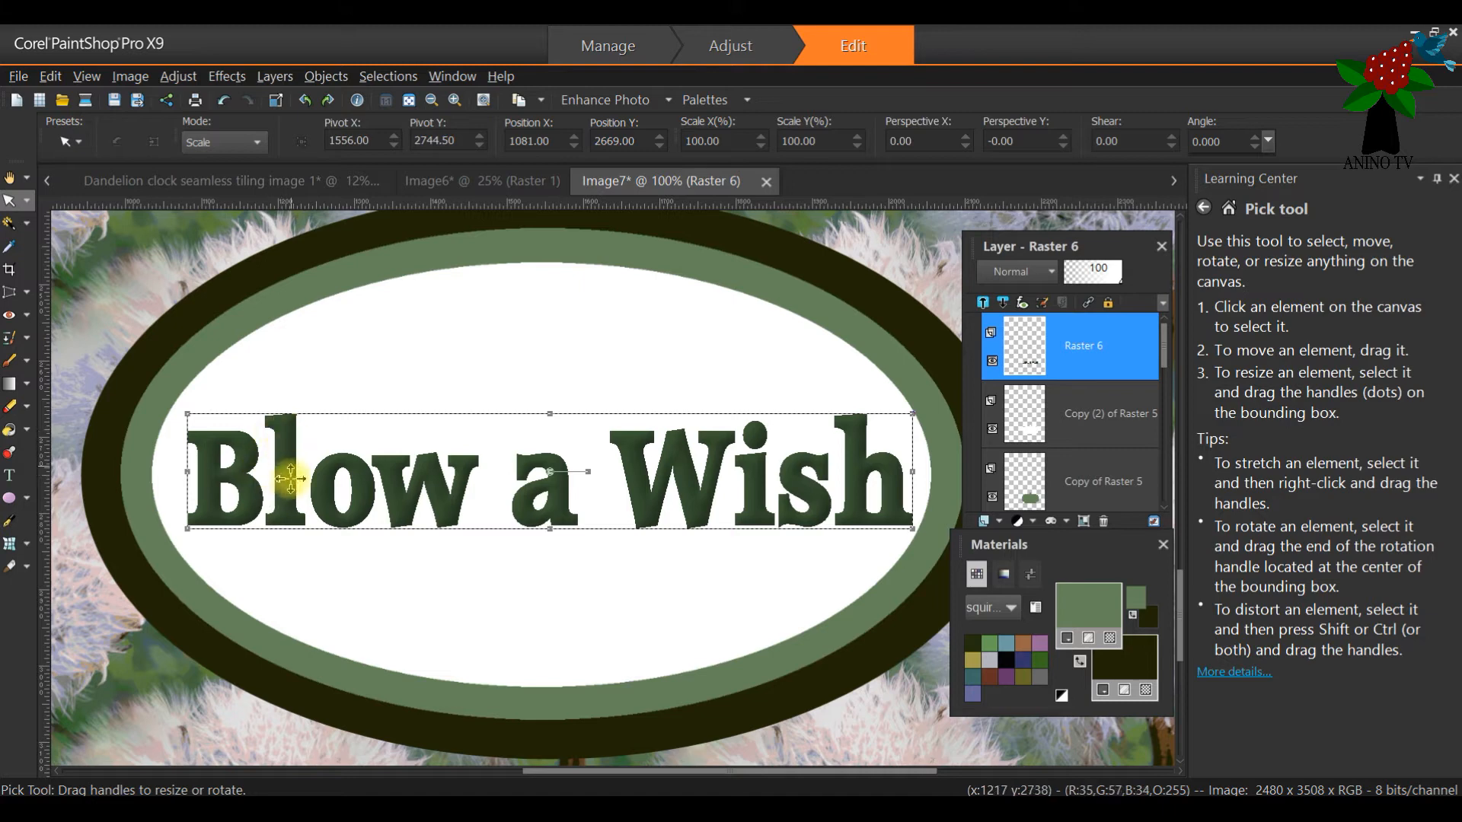
pyautogui.scroll(-1, 743, 506)
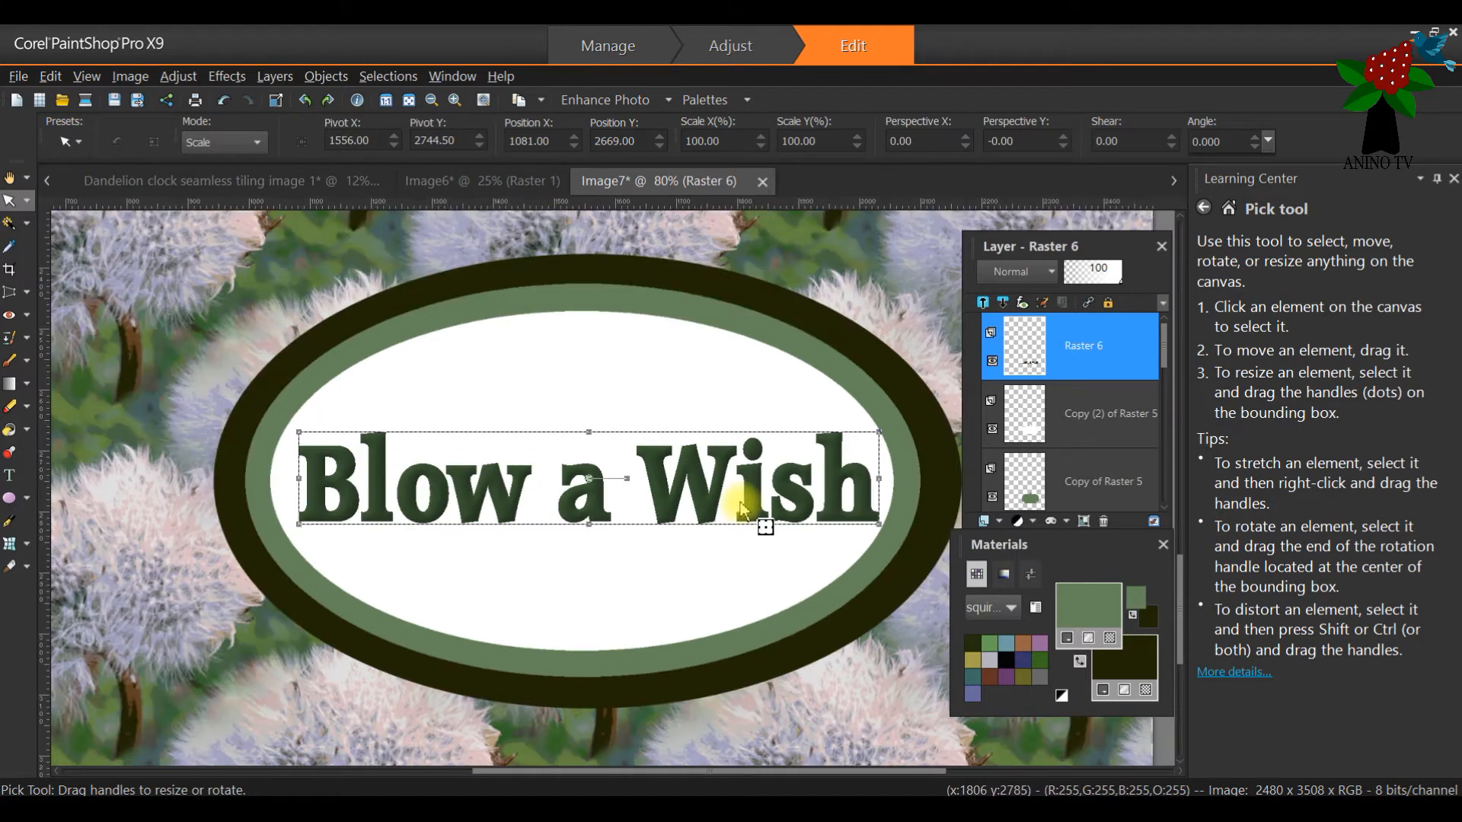
# Step: Select the green ellipse on the Copy of Raster 5 layer with the Magic Wand
pyautogui.click(26, 202)
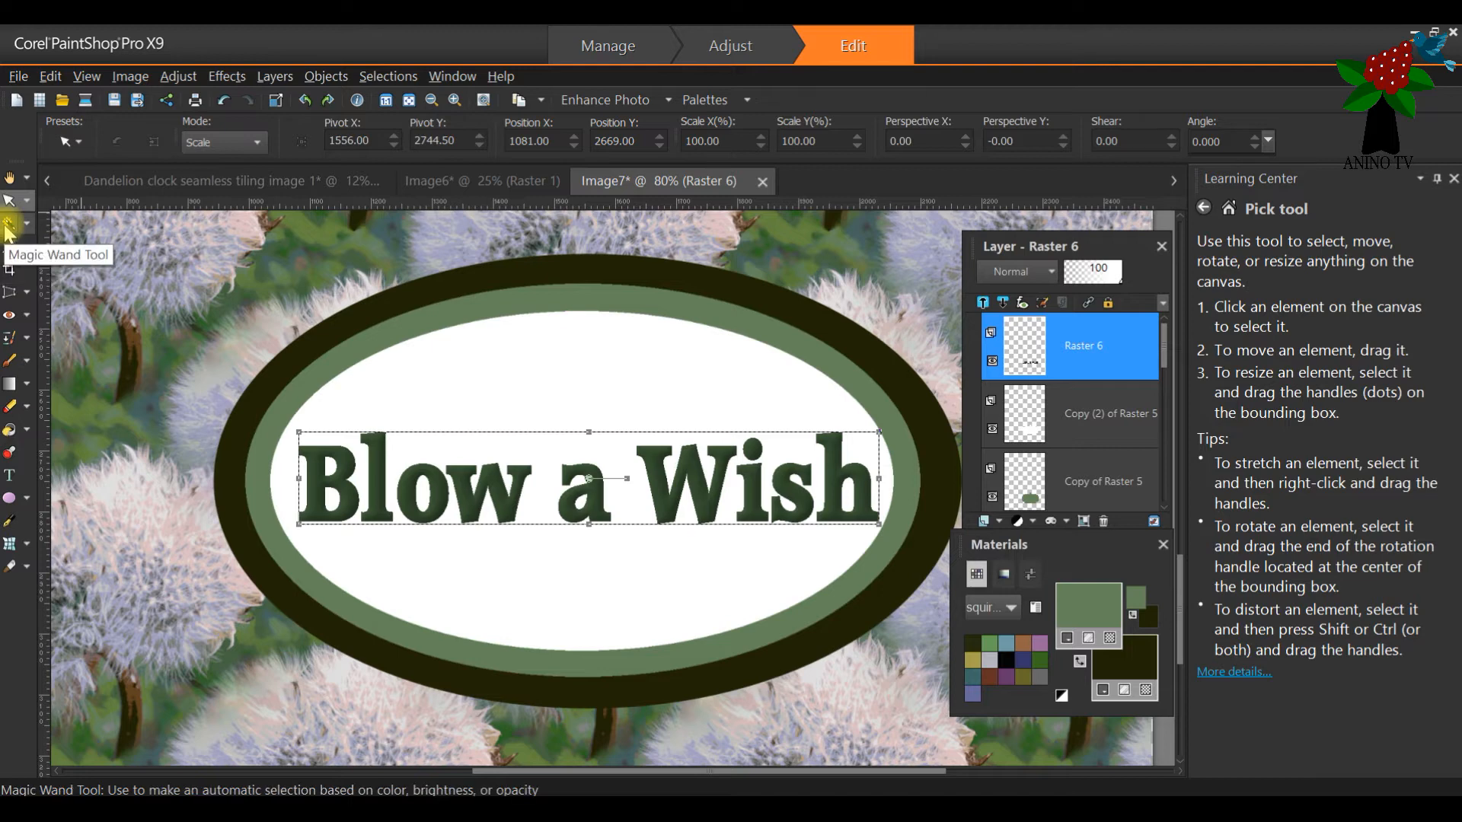
pyautogui.click(8, 224)
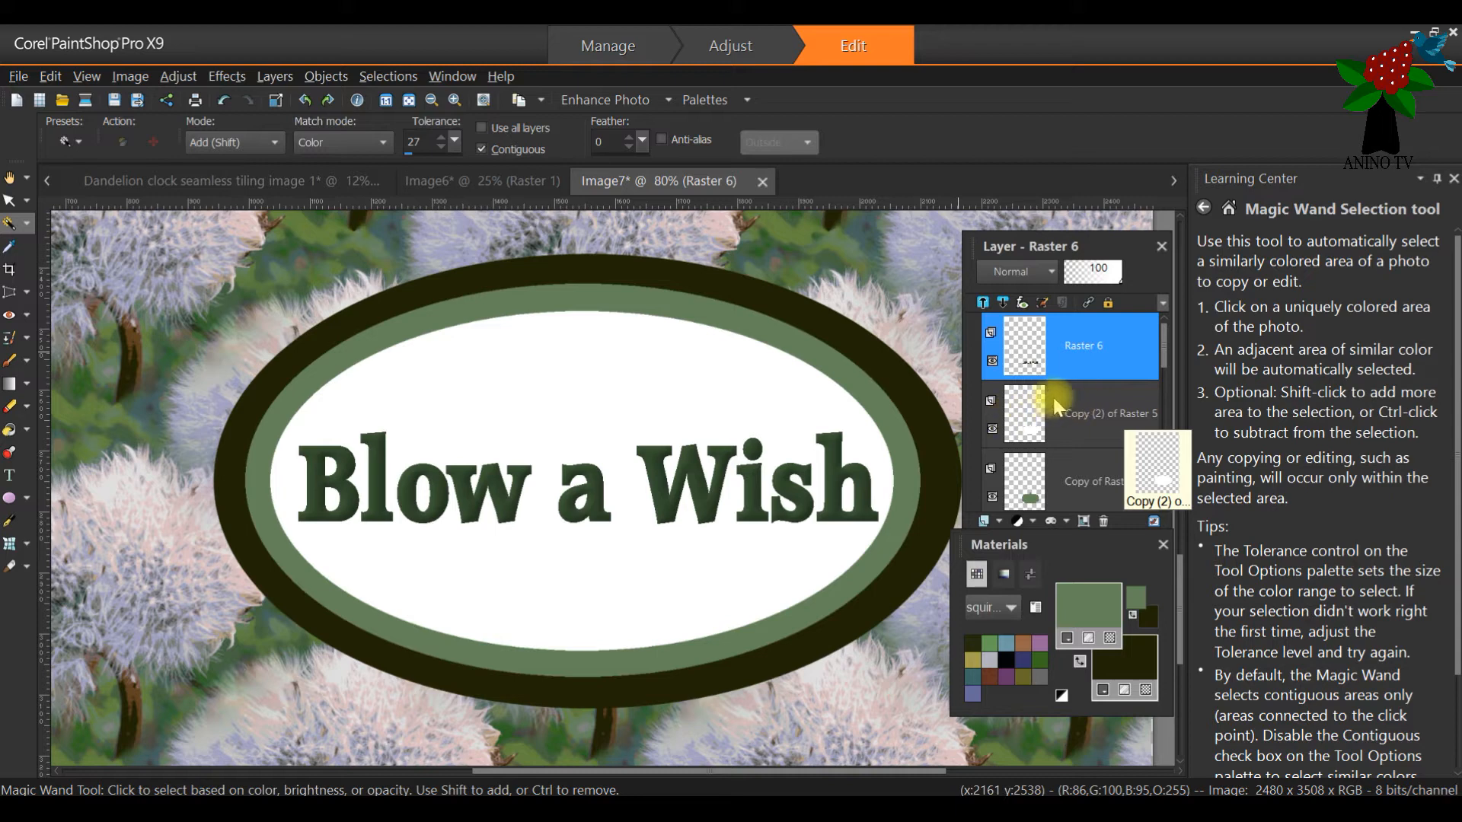
pyautogui.scroll(-2, 1074, 415)
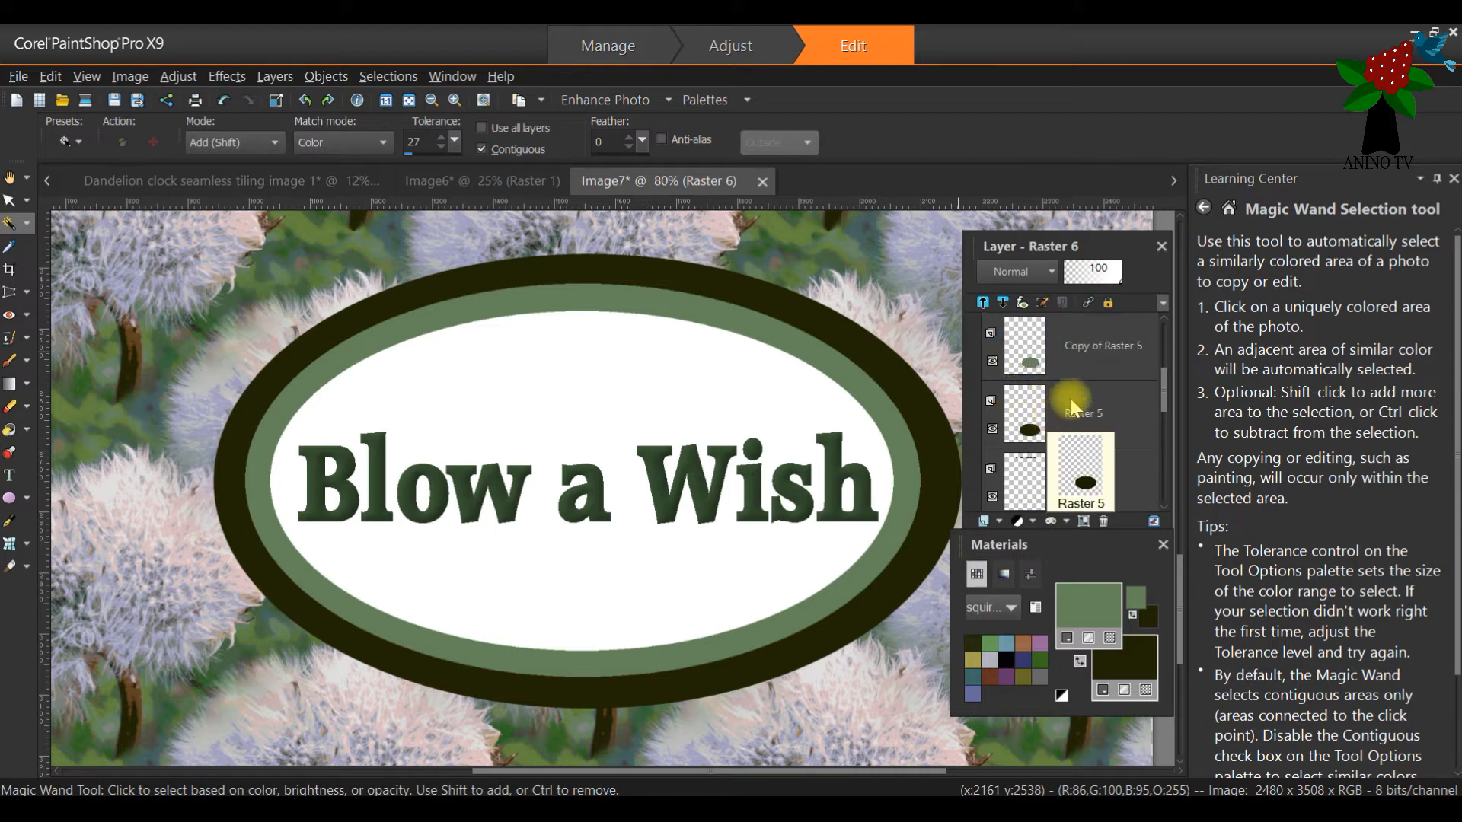
pyautogui.scroll(1, 1096, 337)
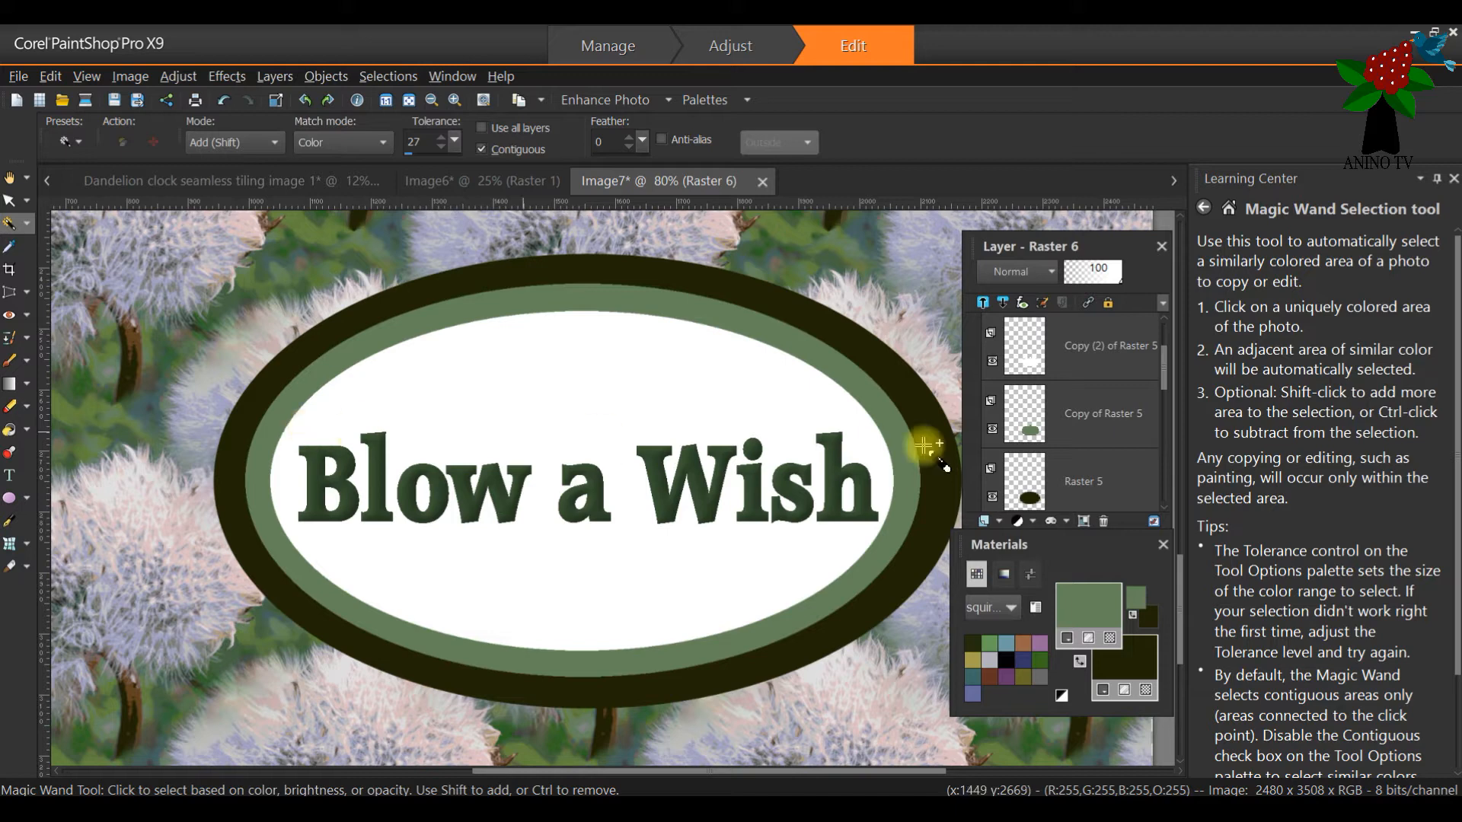
pyautogui.click(1090, 417)
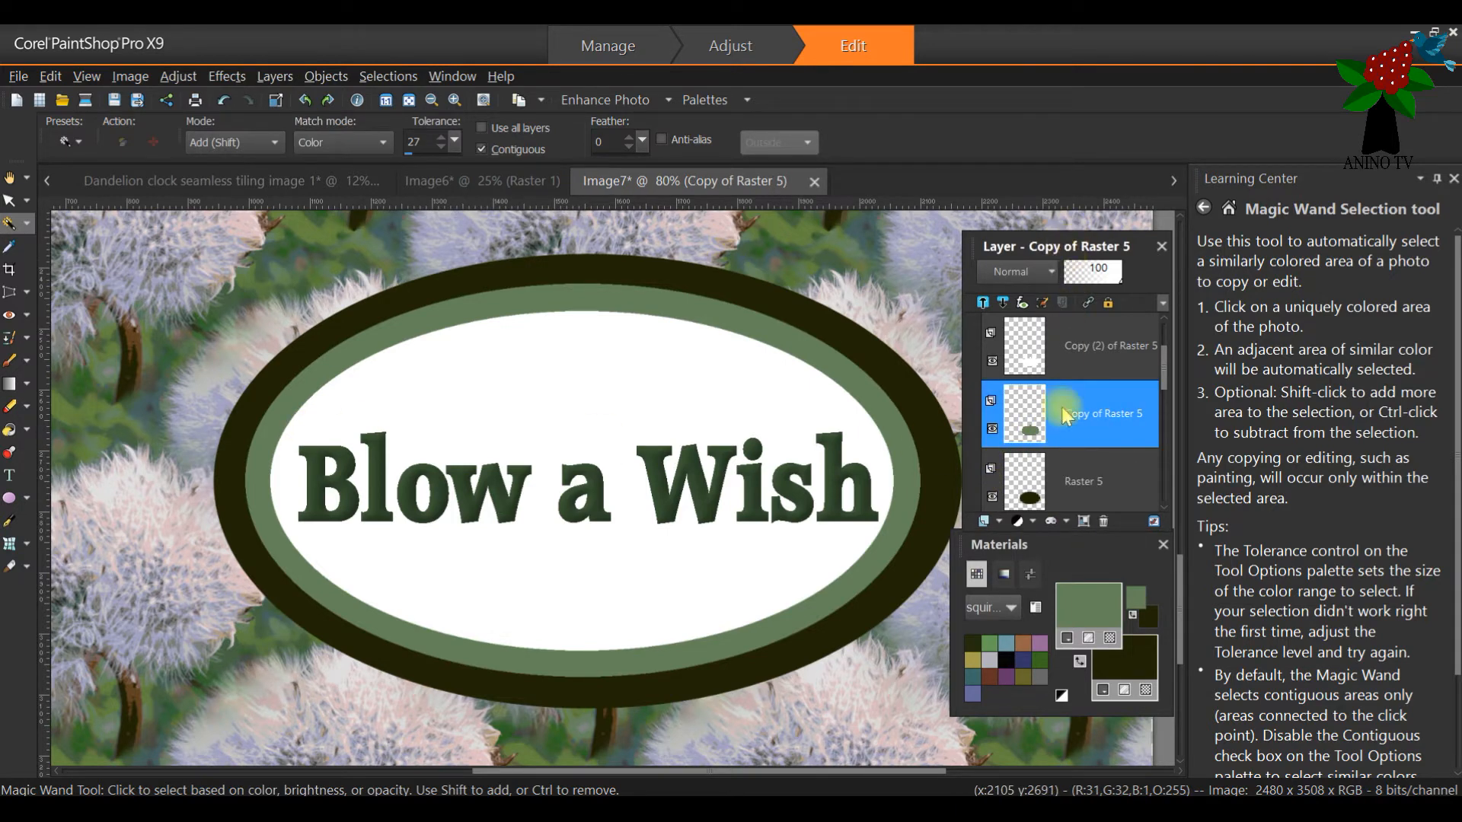
pyautogui.click(575, 293)
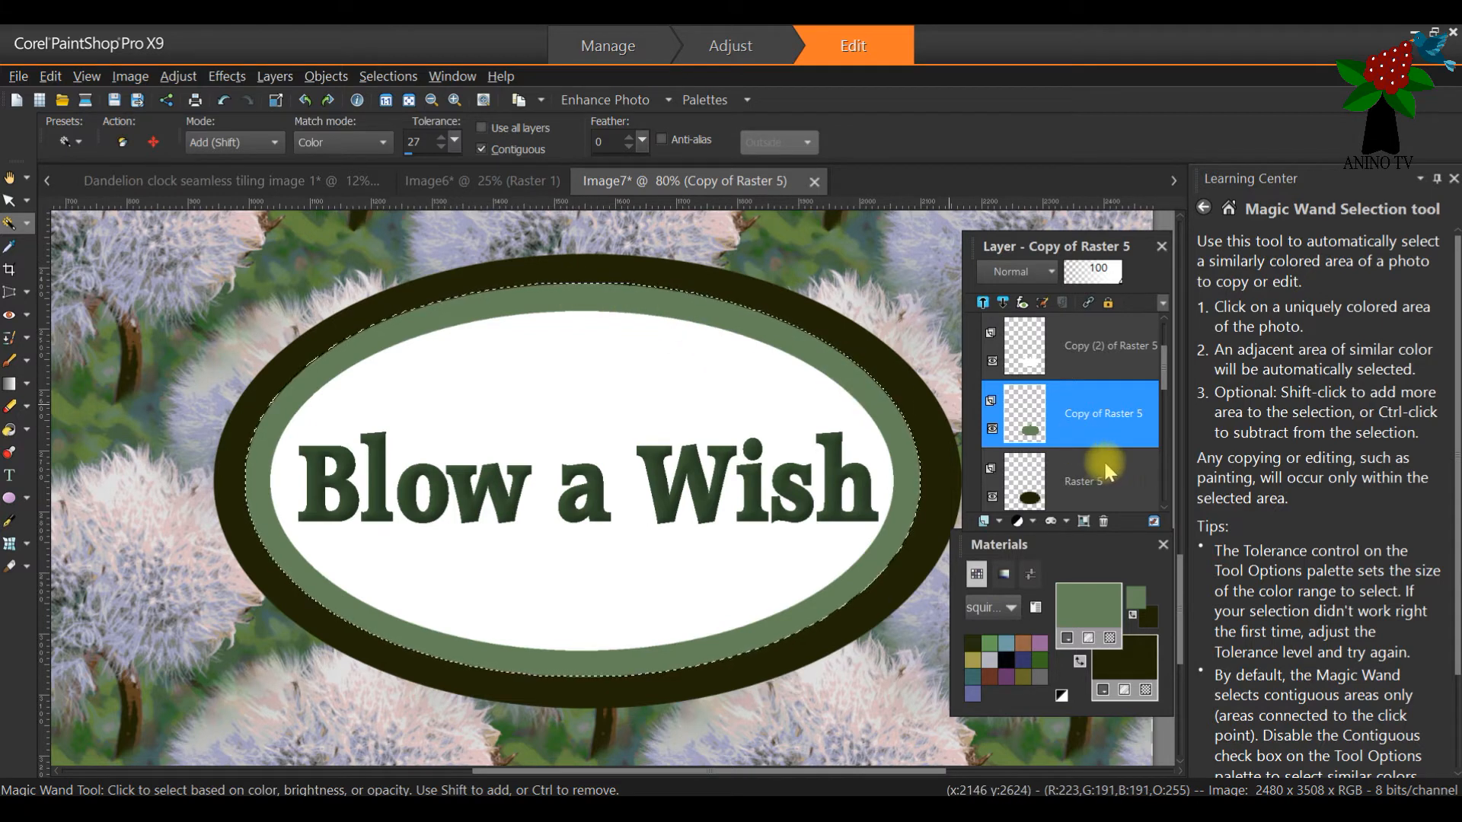
# Step: Make the Raster 5 layer active and clear the selection around the green ellipse
pyautogui.click(1090, 484)
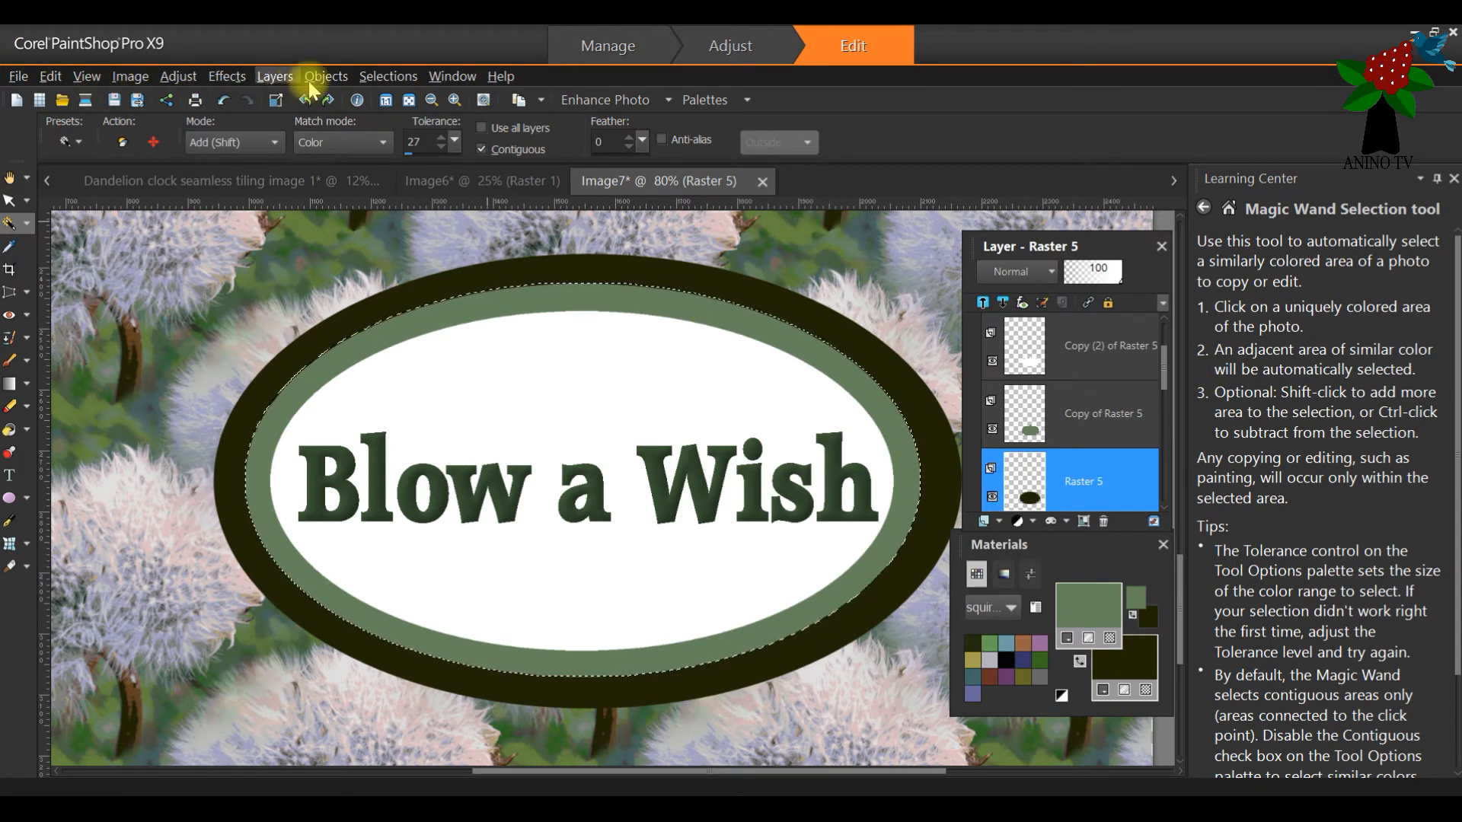
pyautogui.click(369, 76)
pyautogui.click(403, 117)
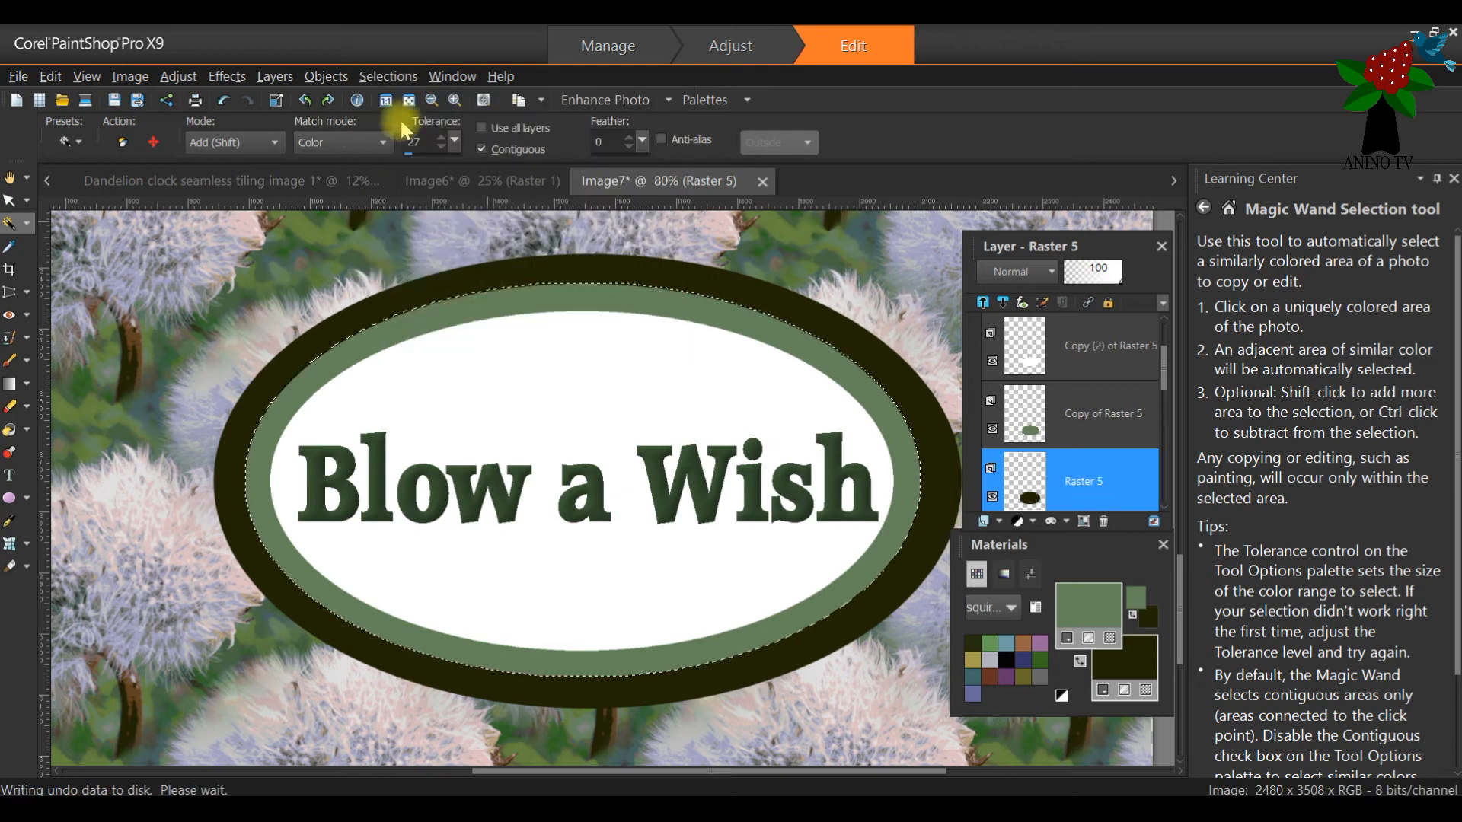
# Step: Reselect the green ellipse on Copy of Raster 5 and add the empty area outside the dark ellipse on Raster 5
pyautogui.click(1115, 428)
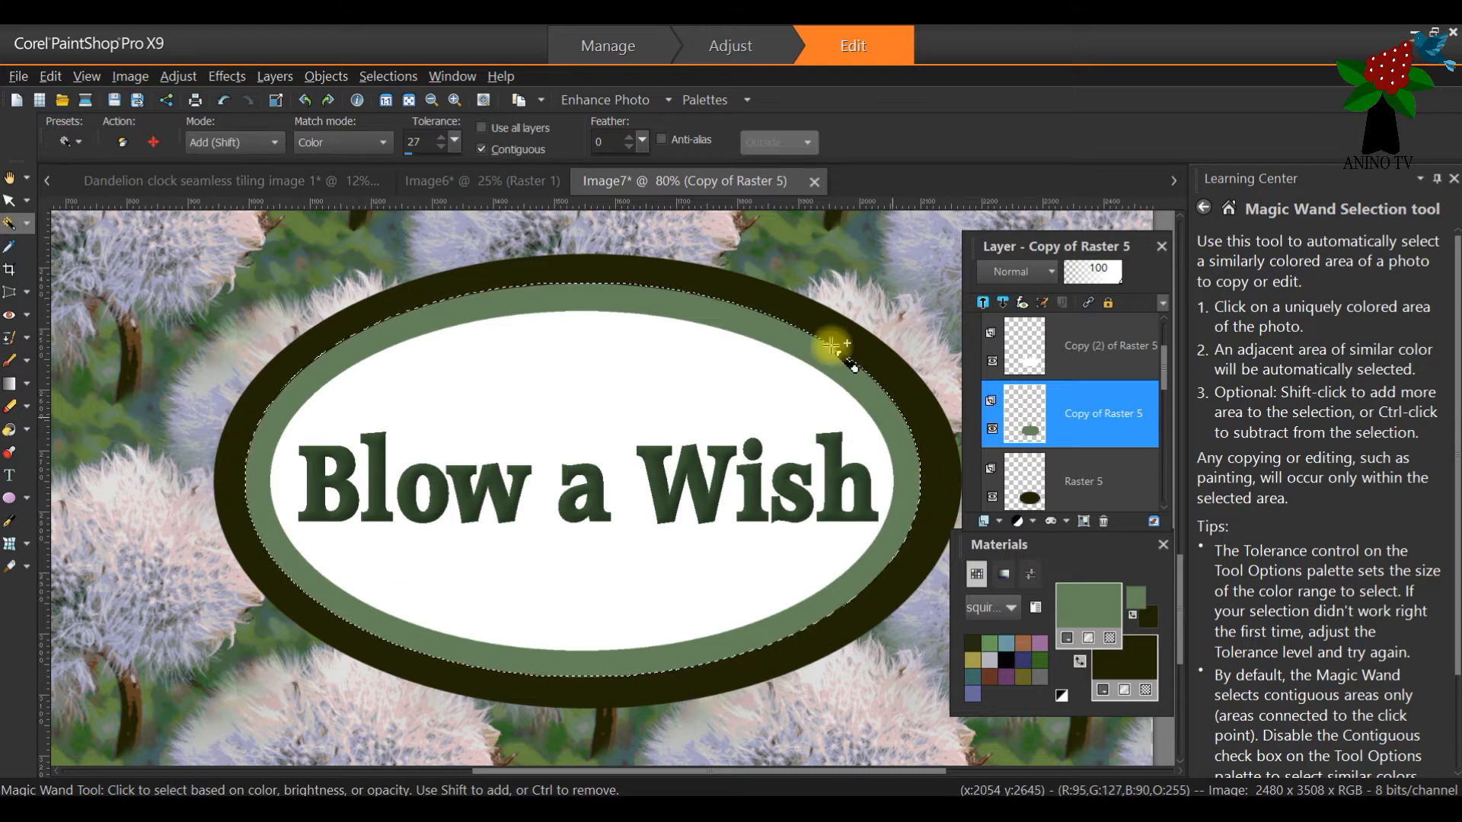
pyautogui.moveTo(1090, 499)
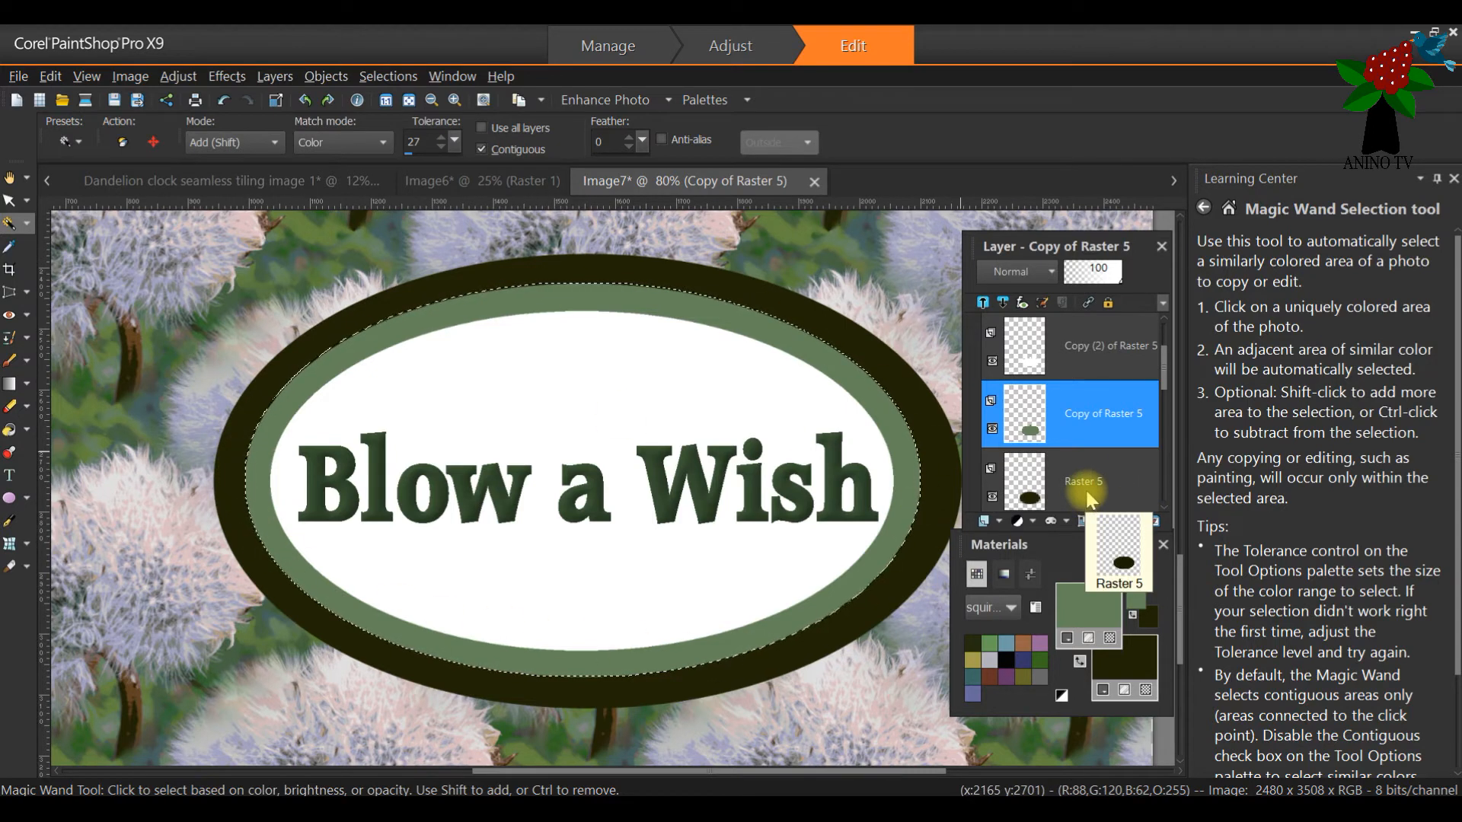
pyautogui.click(1089, 488)
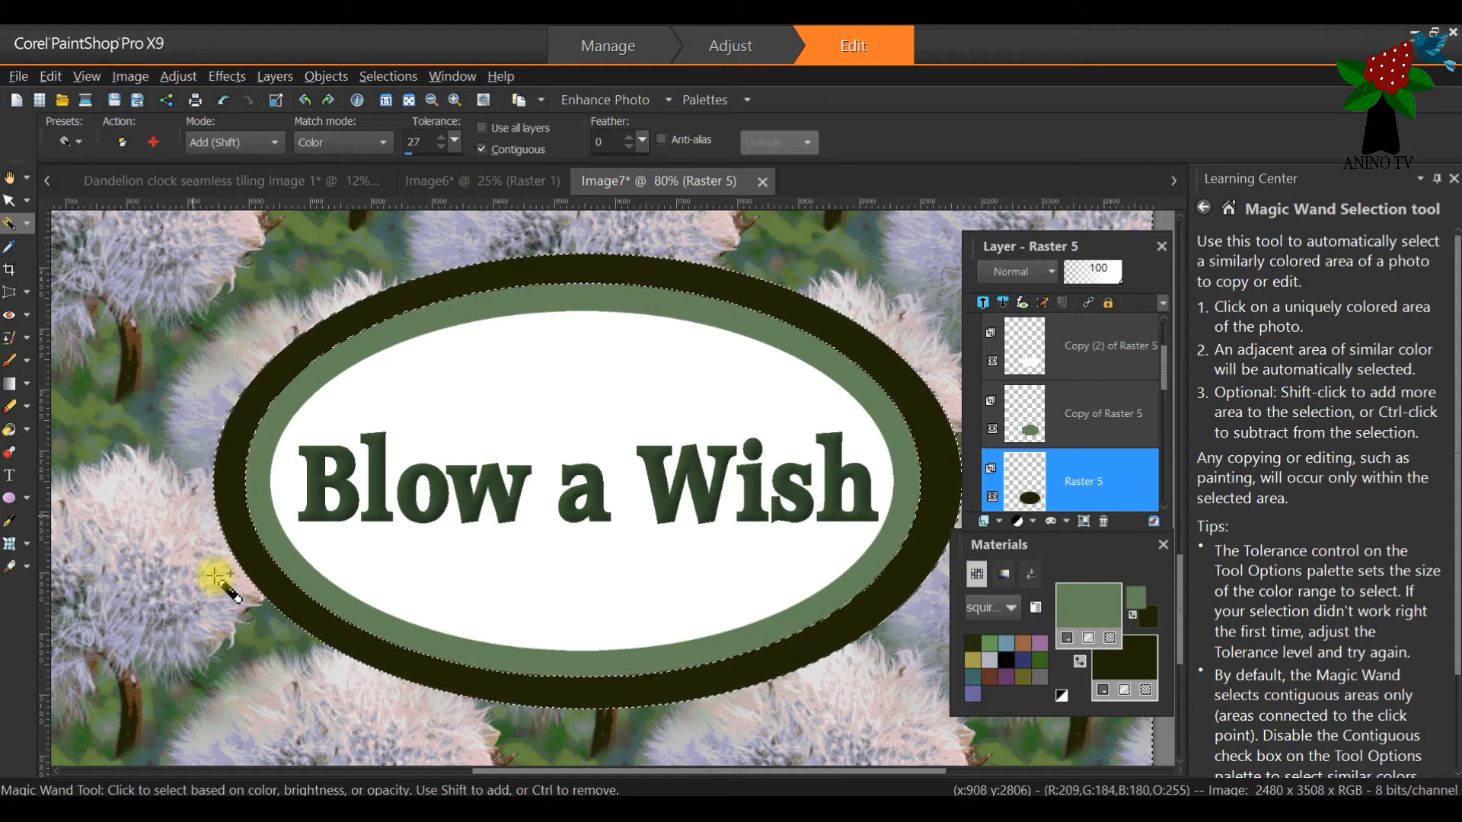
pyautogui.scroll(-5, 617, 393)
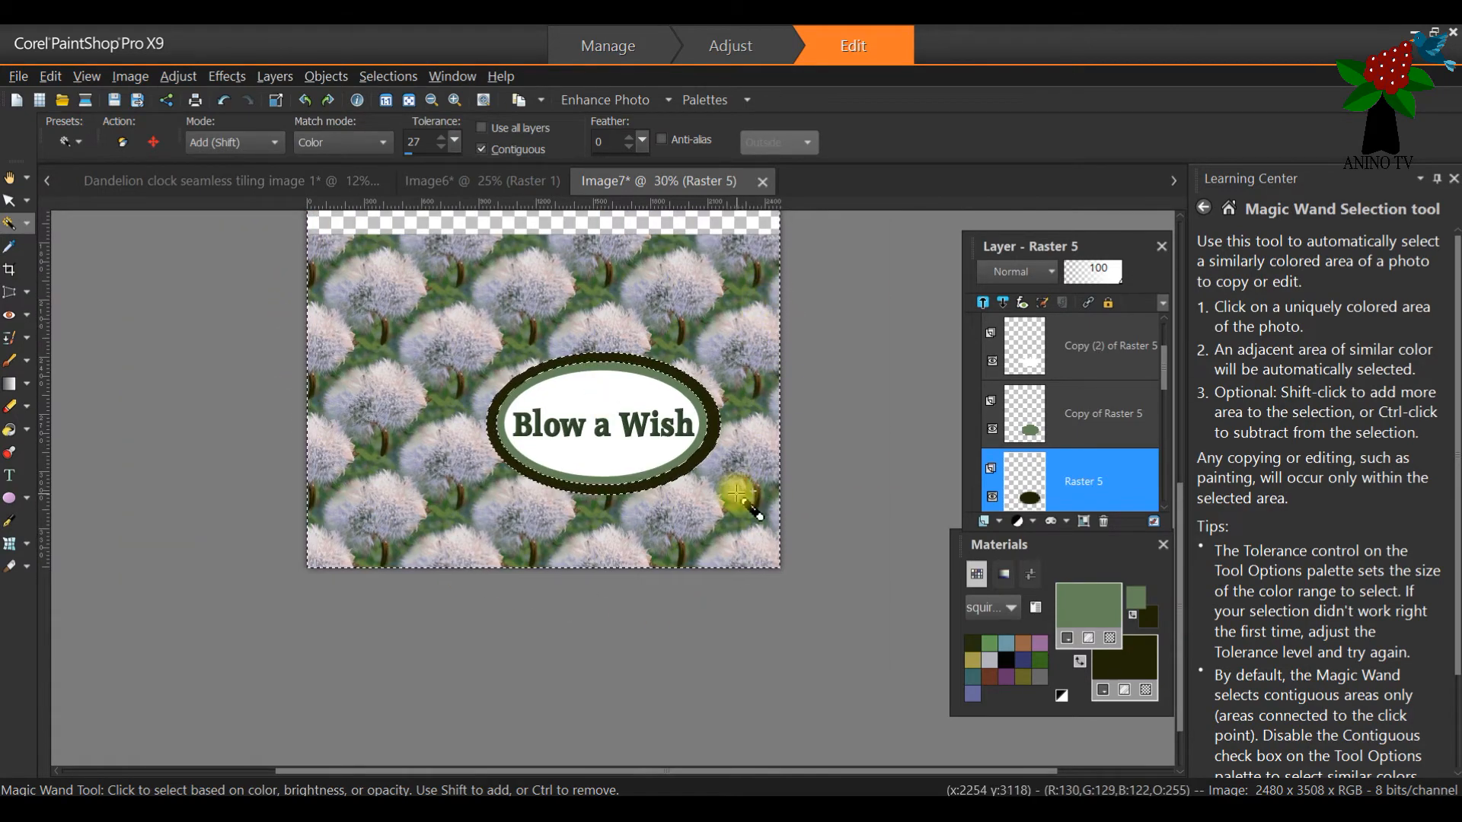
pyautogui.scroll(2, 737, 494)
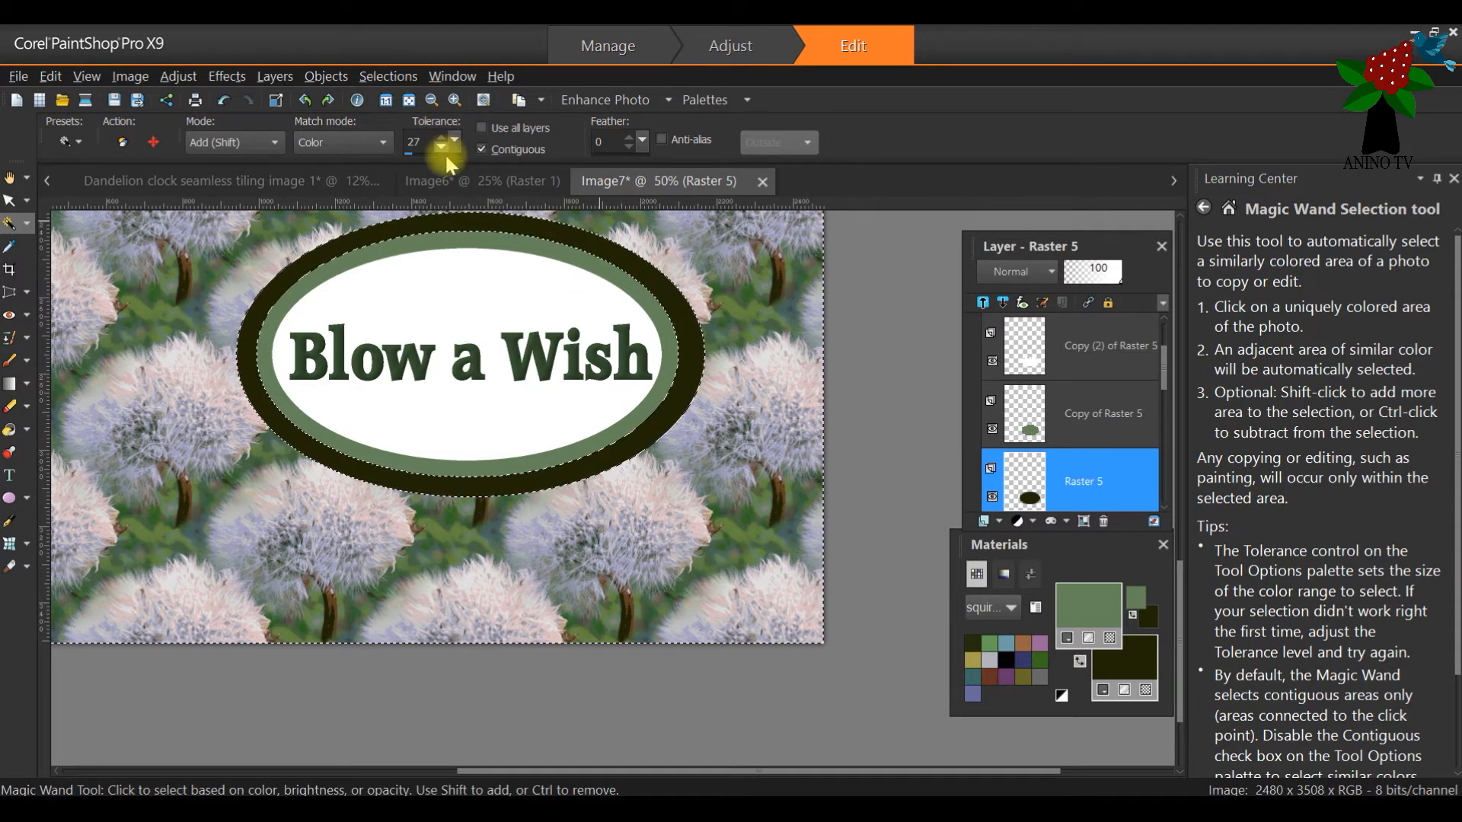
# Step: Invert the selection so that it covers only the dark outer ring of the ellipse label
pyautogui.click(380, 76)
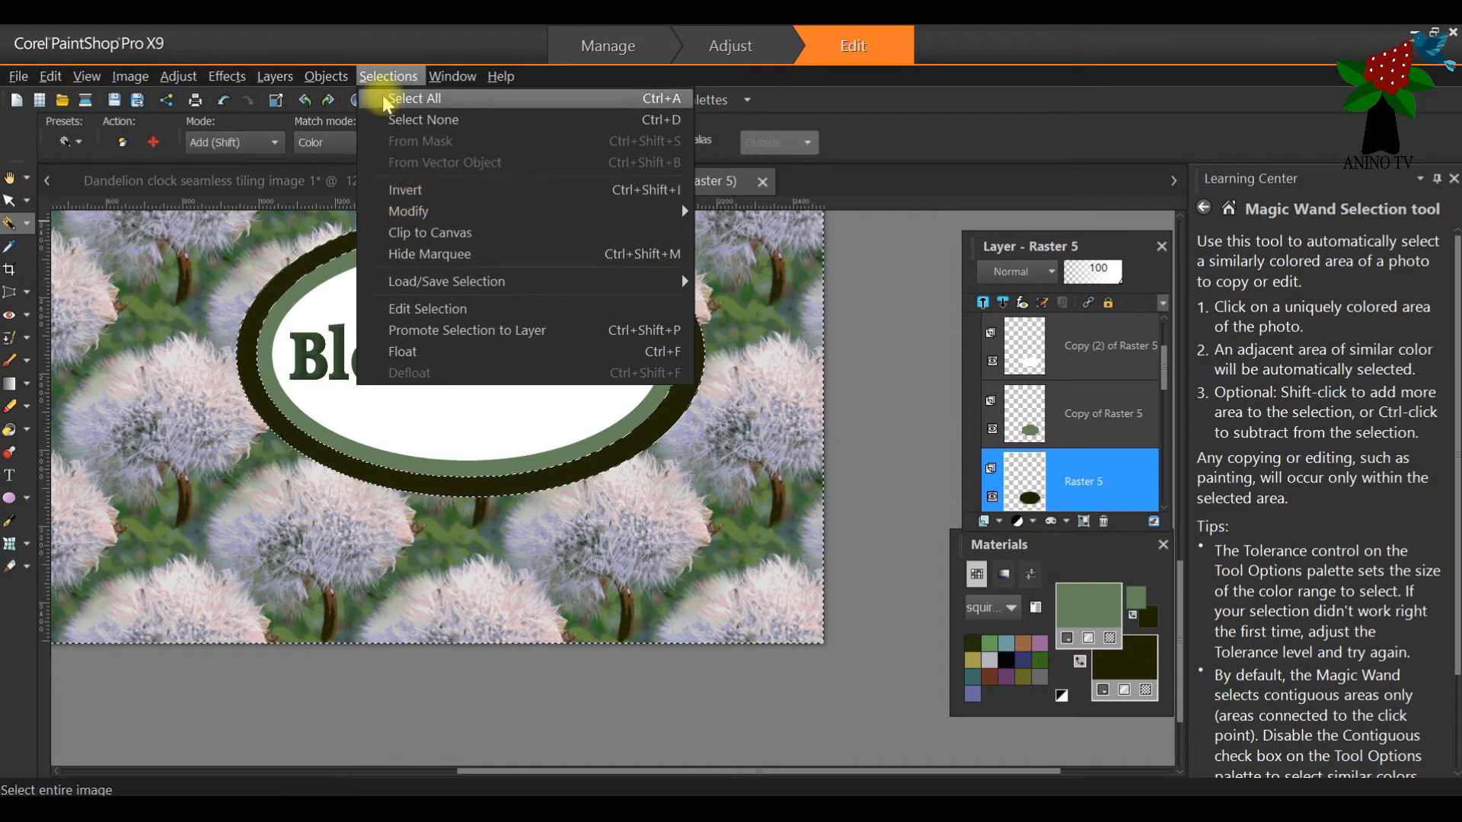
pyautogui.click(397, 192)
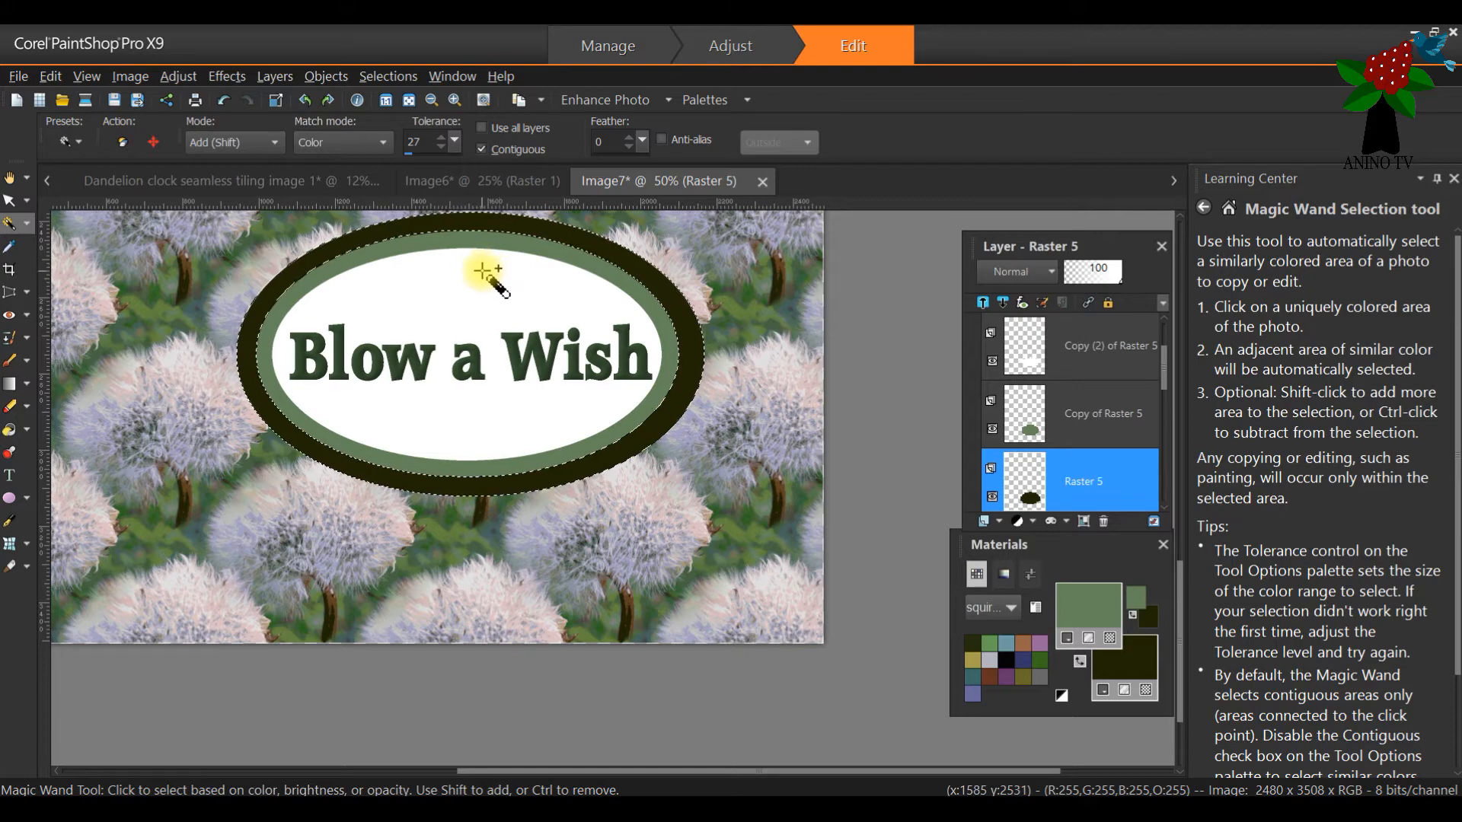
pyautogui.scroll(-2, 487, 276)
pyautogui.scroll(2, 365, 242)
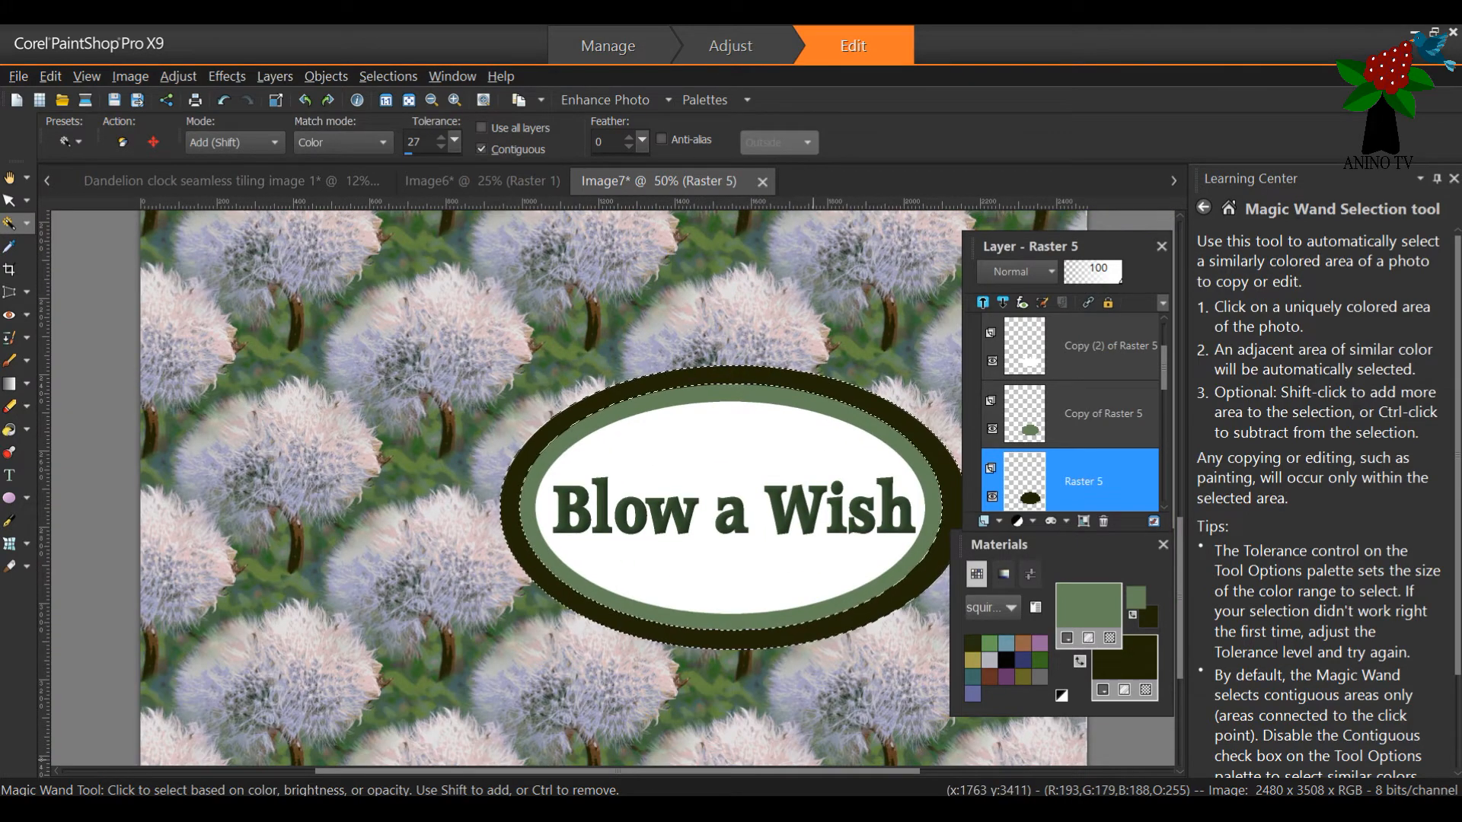
pyautogui.moveTo(822, 772); pyautogui.dragTo(915, 773)
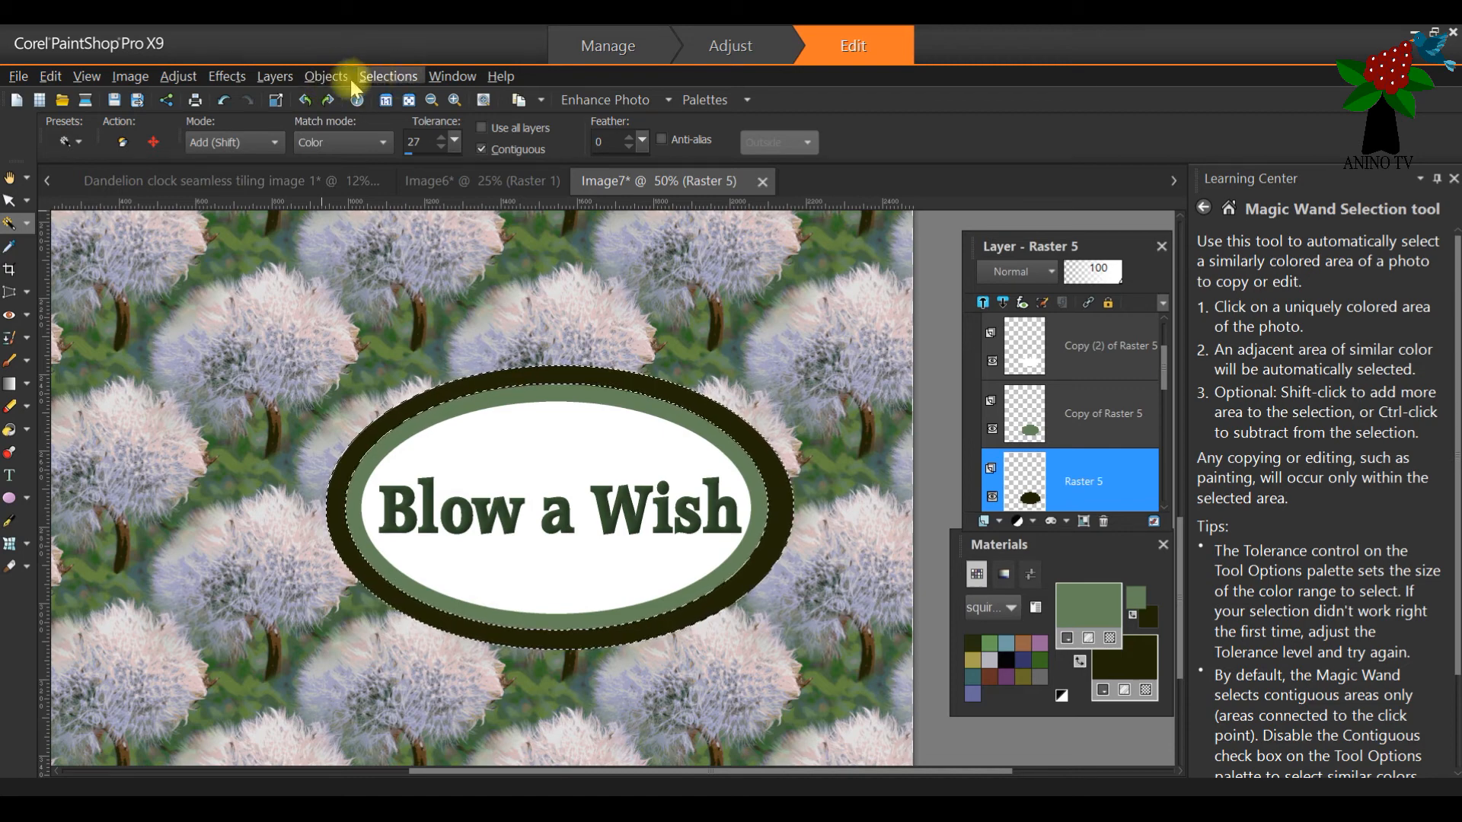
# Step: Open the Inner Bevel effect for the selected dark outer ring and set its light colour to white (#ffffff)
pyautogui.click(236, 79)
pyautogui.moveTo(263, 149)
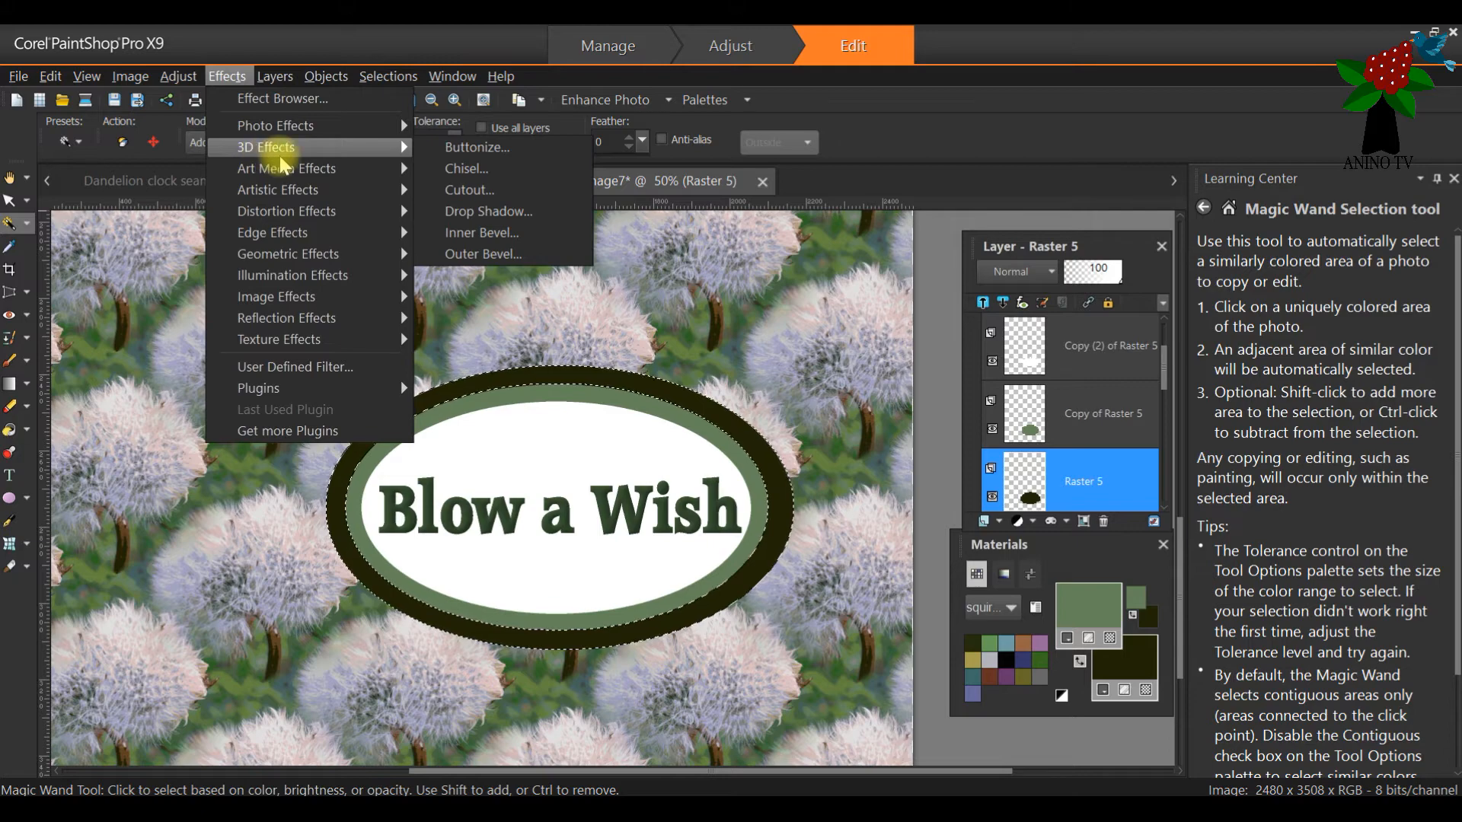
pyautogui.click(466, 232)
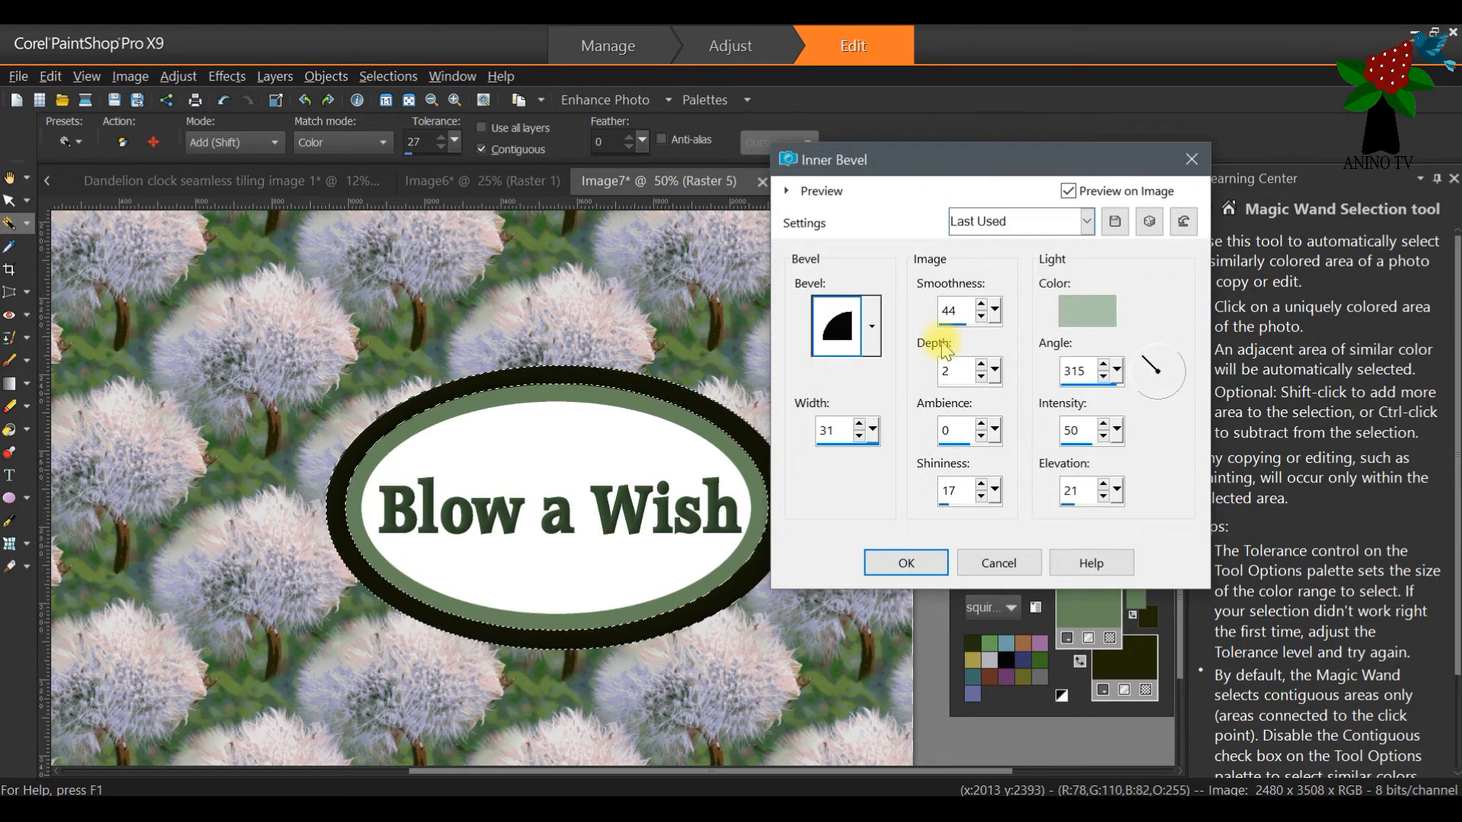
pyautogui.click(1084, 306)
pyautogui.moveTo(904, 335); pyautogui.dragTo(903, 262)
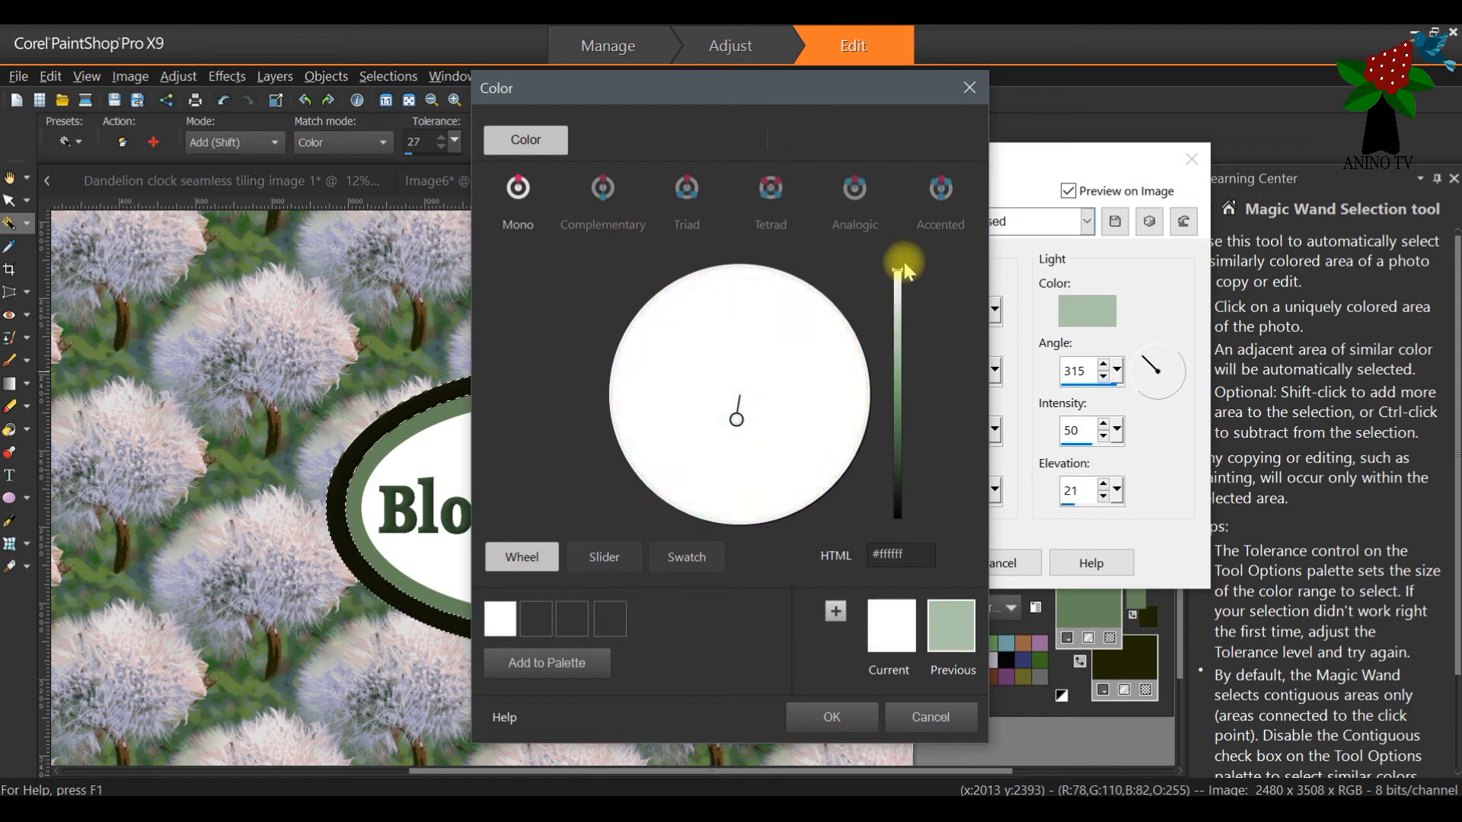
pyautogui.click(833, 716)
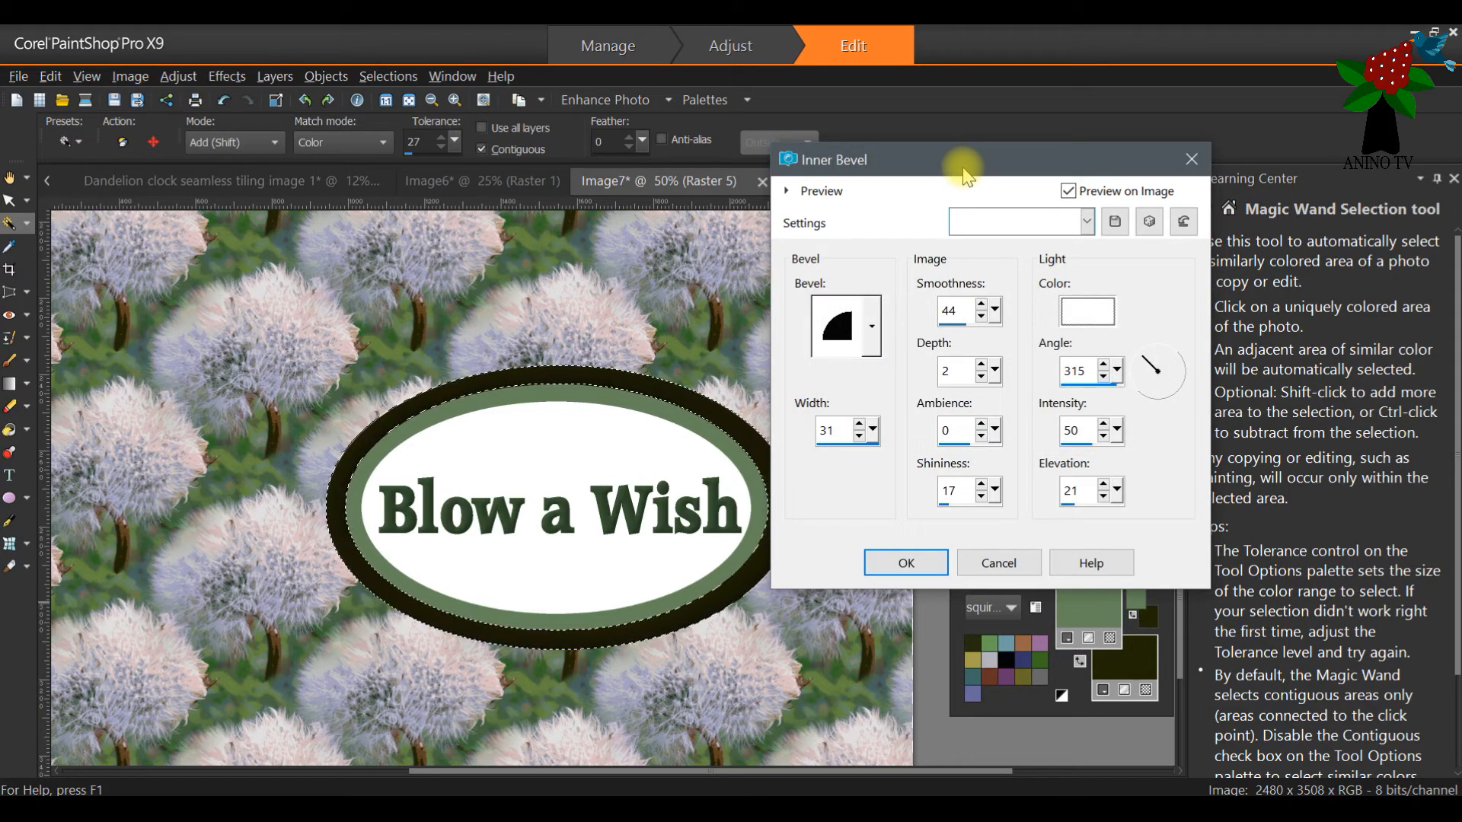
# Step: Try a brown bevel light colour sampled from a dandelion stem in the background pattern
pyautogui.moveTo(965, 174); pyautogui.dragTo(1057, 160)
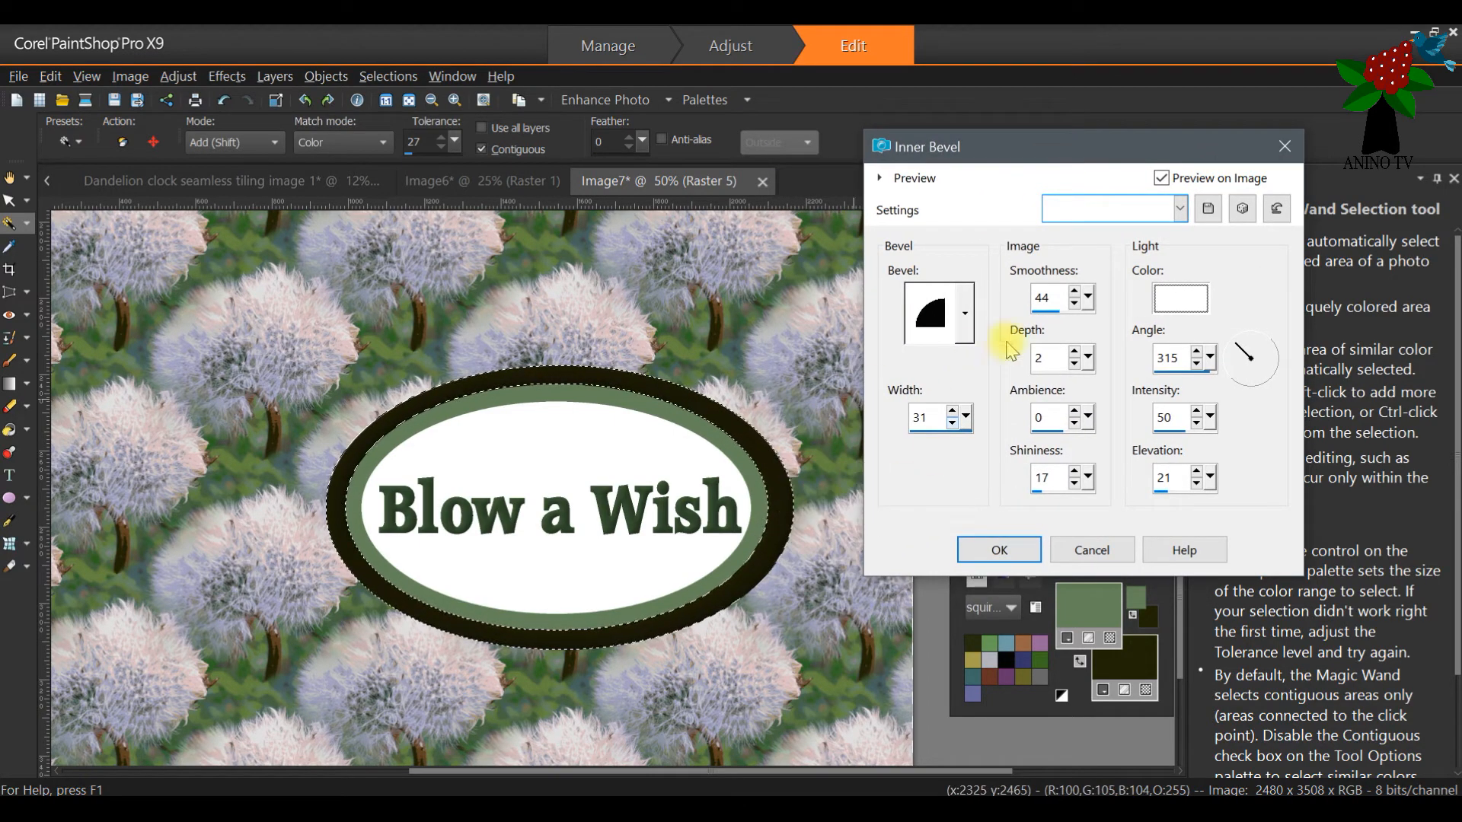
pyautogui.click(1173, 297)
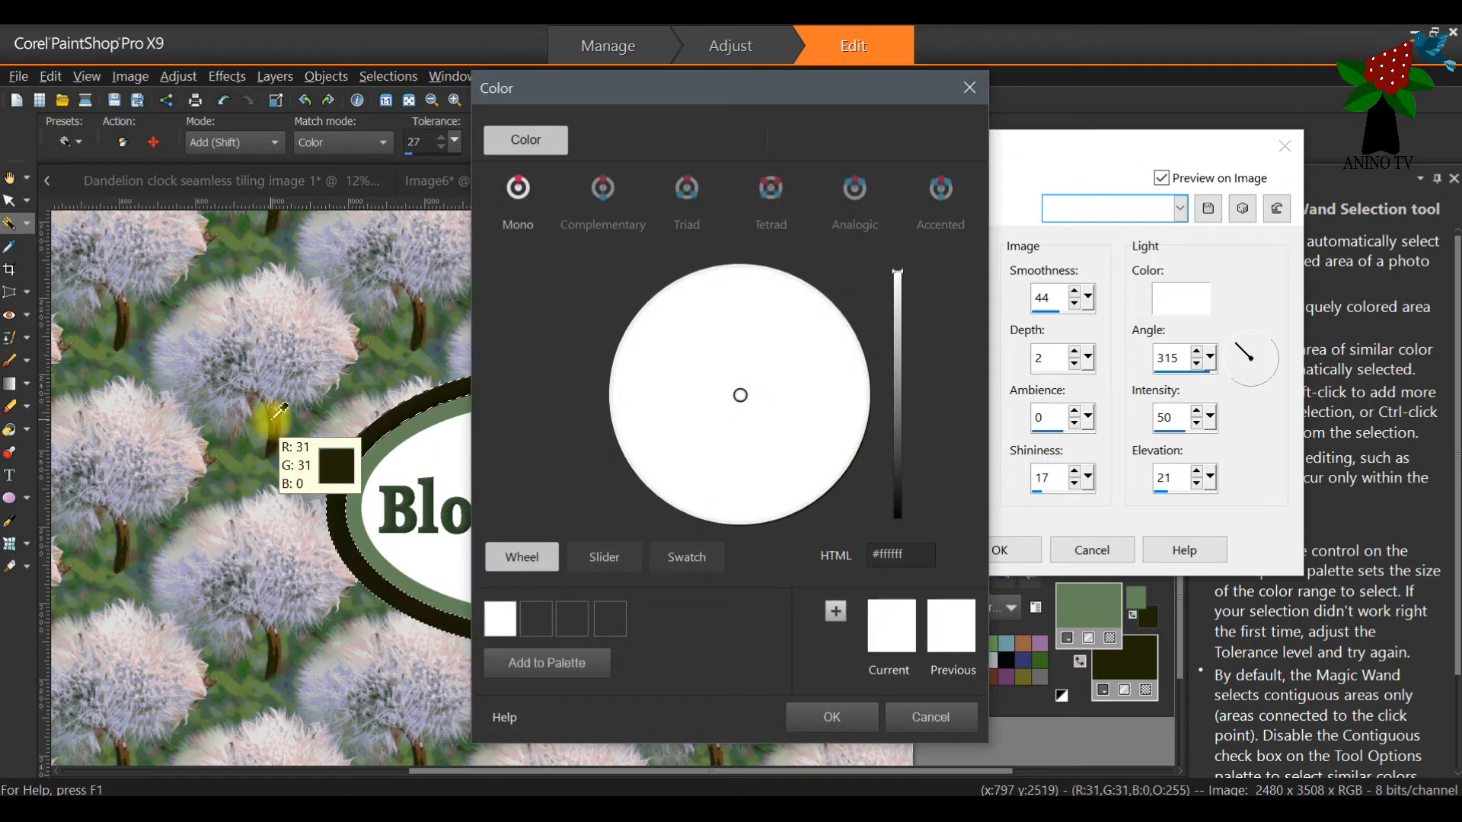
pyautogui.click(288, 411)
pyautogui.click(800, 727)
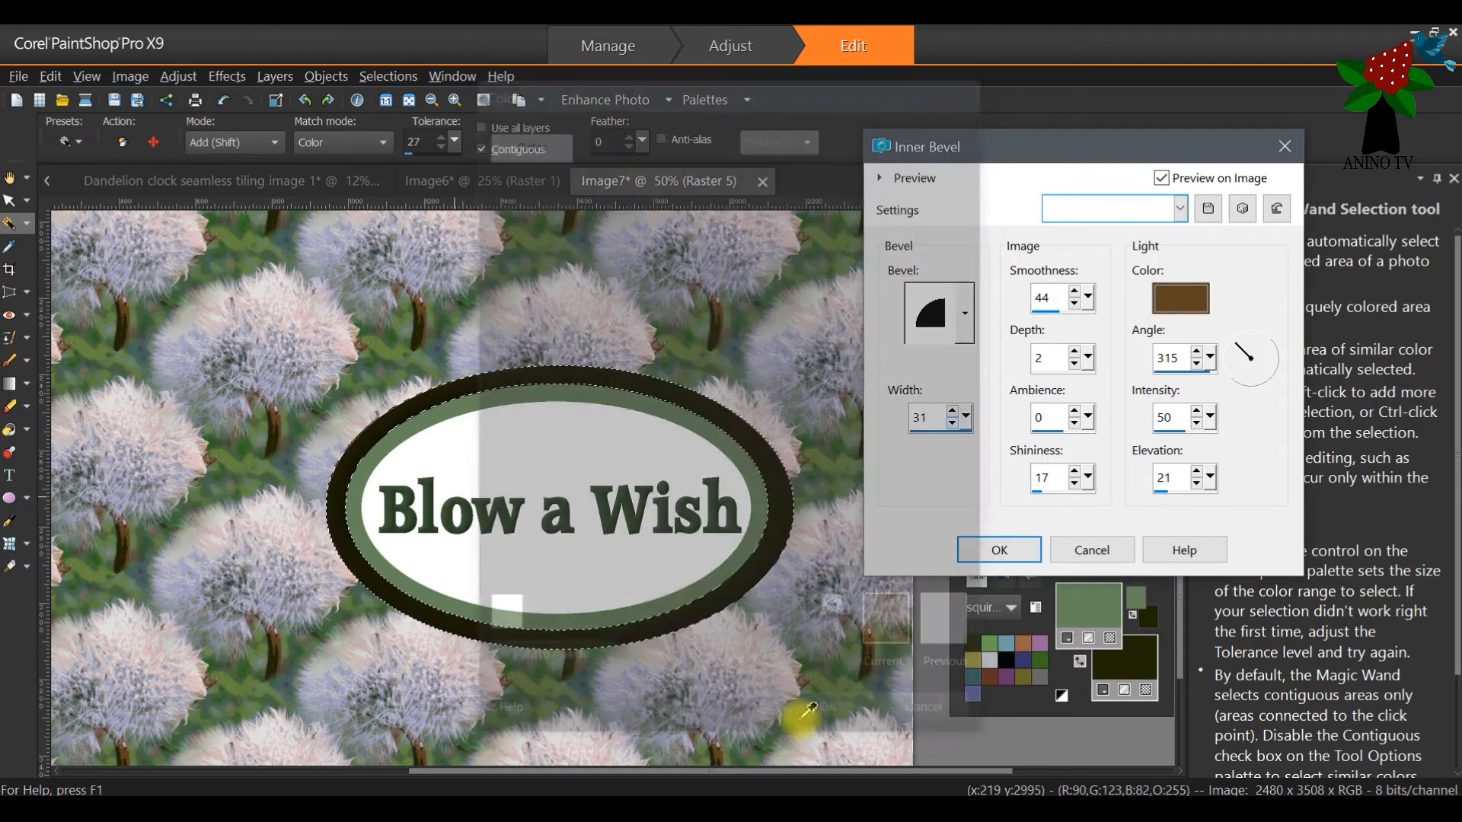
pyautogui.click(990, 549)
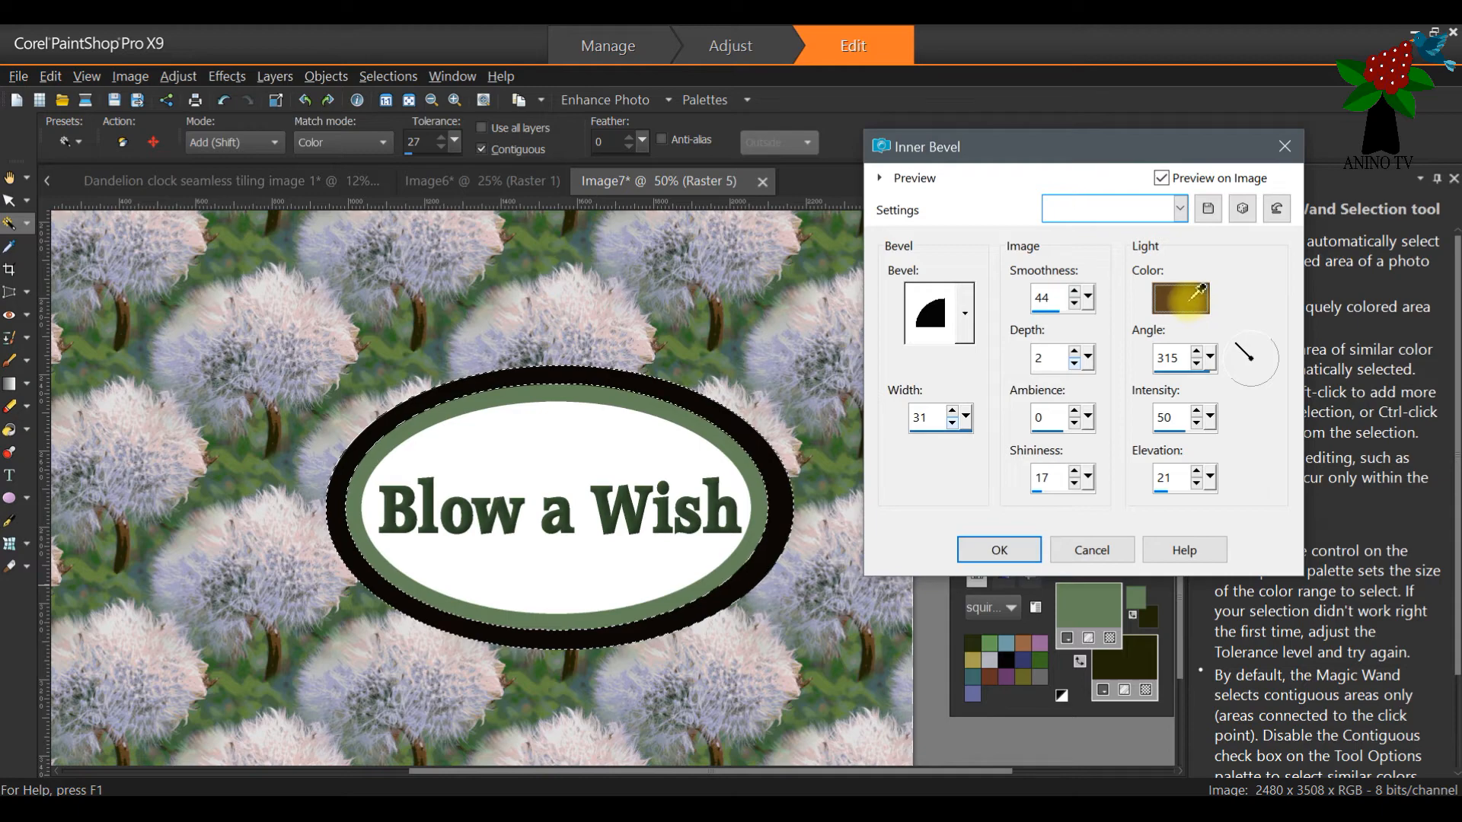
# Step: Change the bevel light colour back to white (#ffffff) and apply the Inner Bevel to the dark outer ring
pyautogui.click(1188, 299)
pyautogui.moveTo(906, 354); pyautogui.dragTo(896, 263)
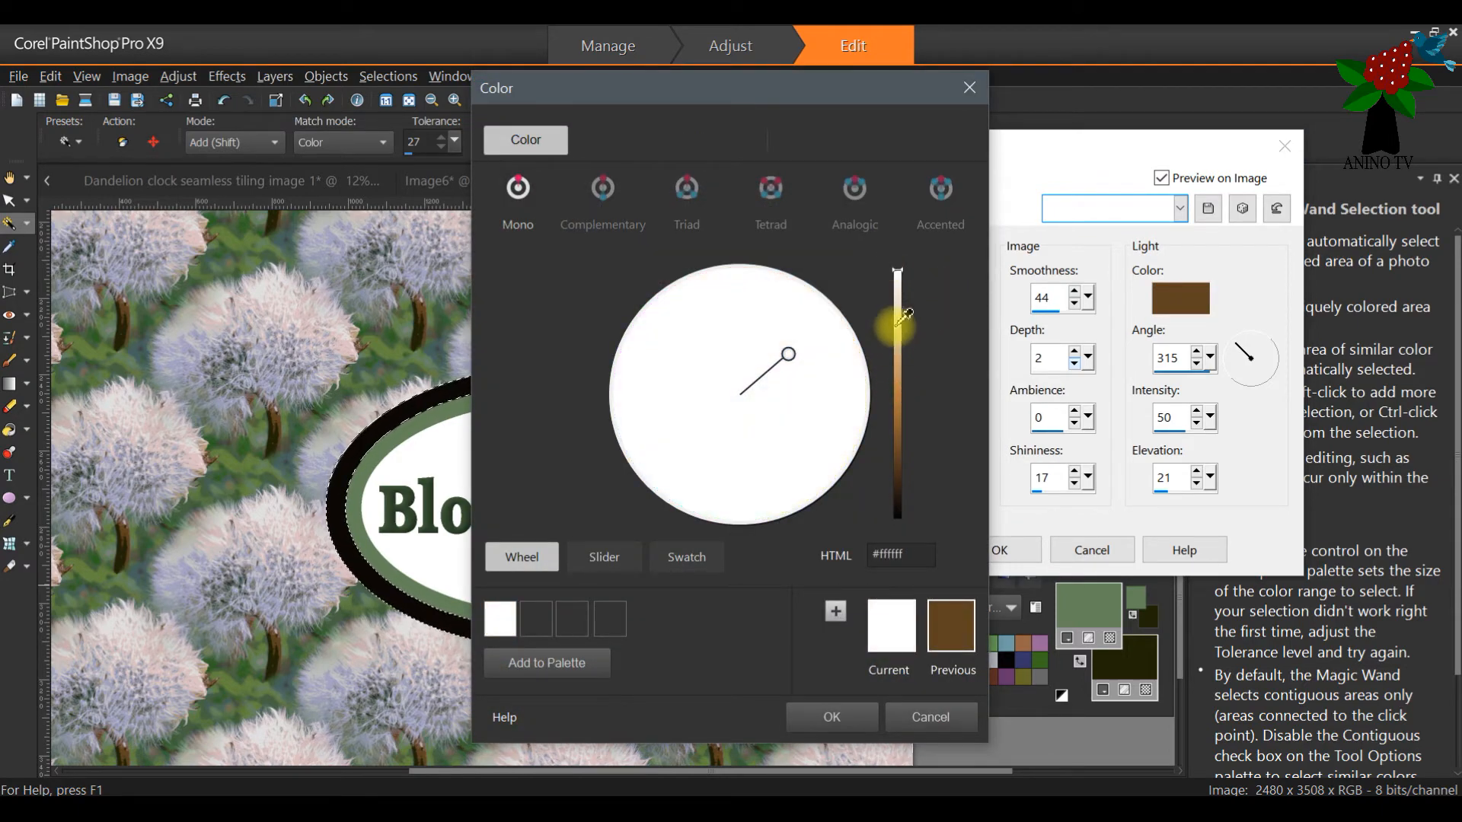
pyautogui.click(831, 716)
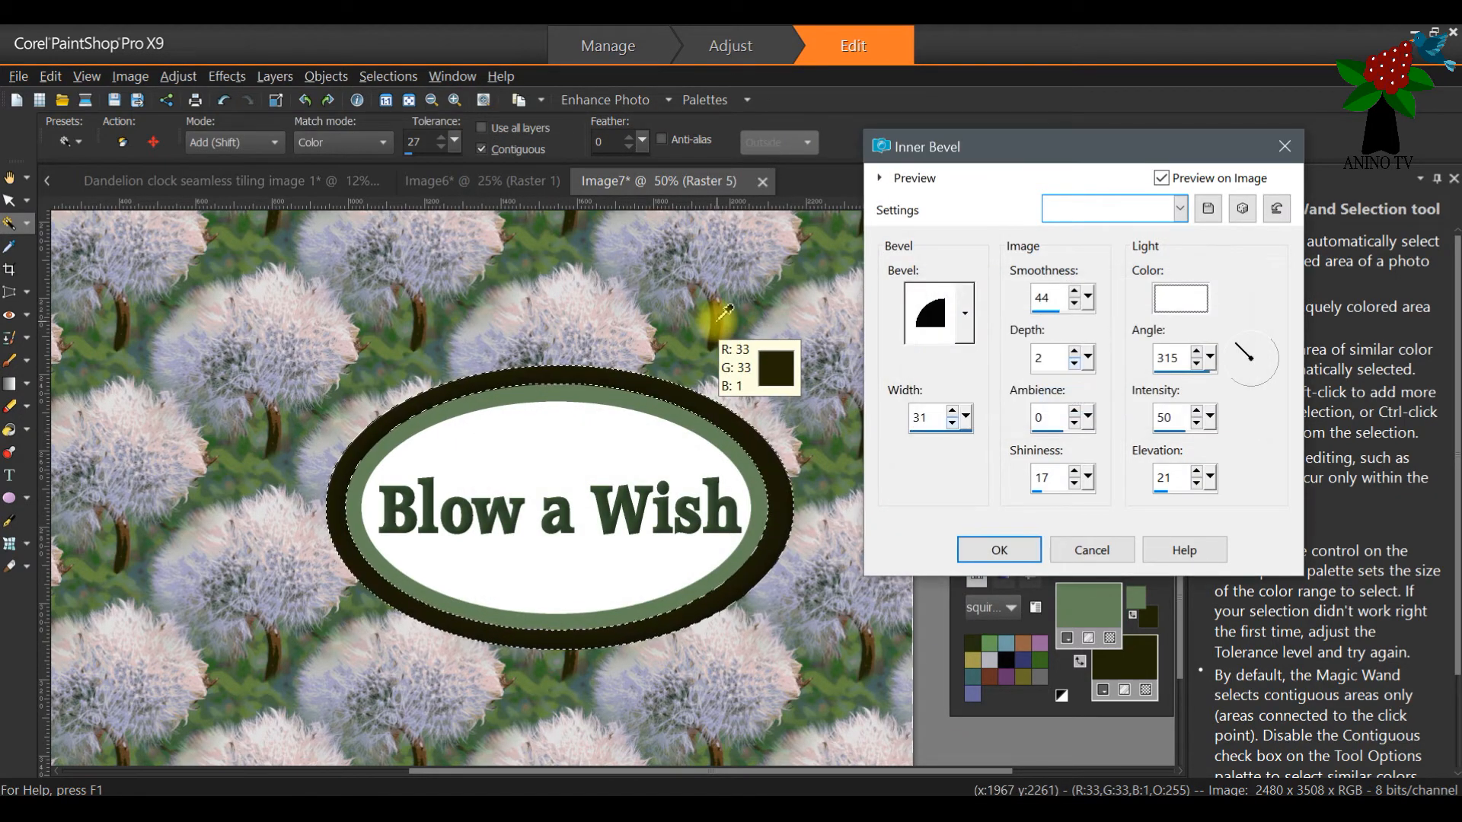
pyautogui.click(1000, 555)
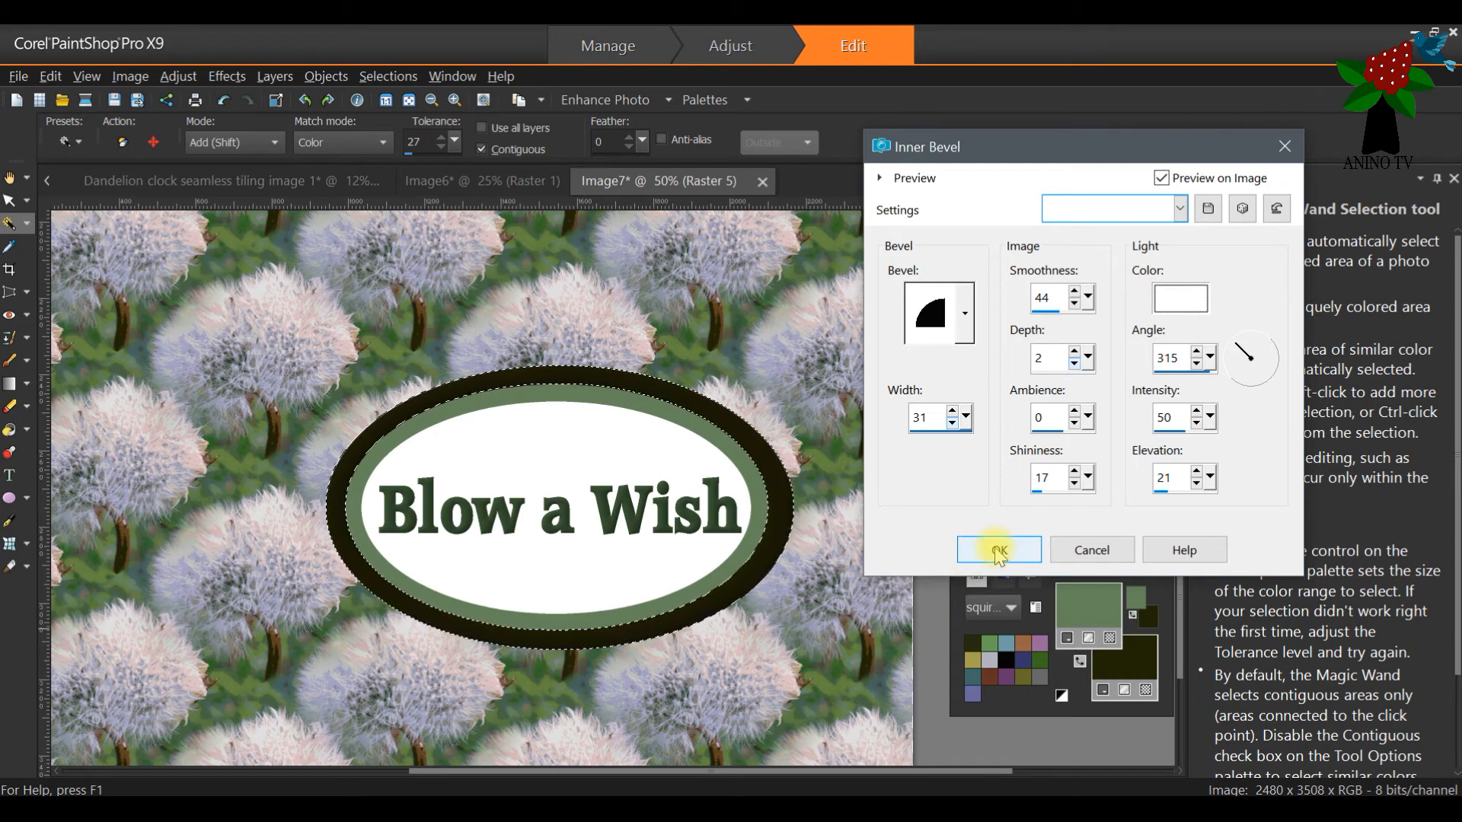
# Step: Inspect the bevelled outer ring and undo the Inner Bevel
pyautogui.scroll(-2, 765, 487)
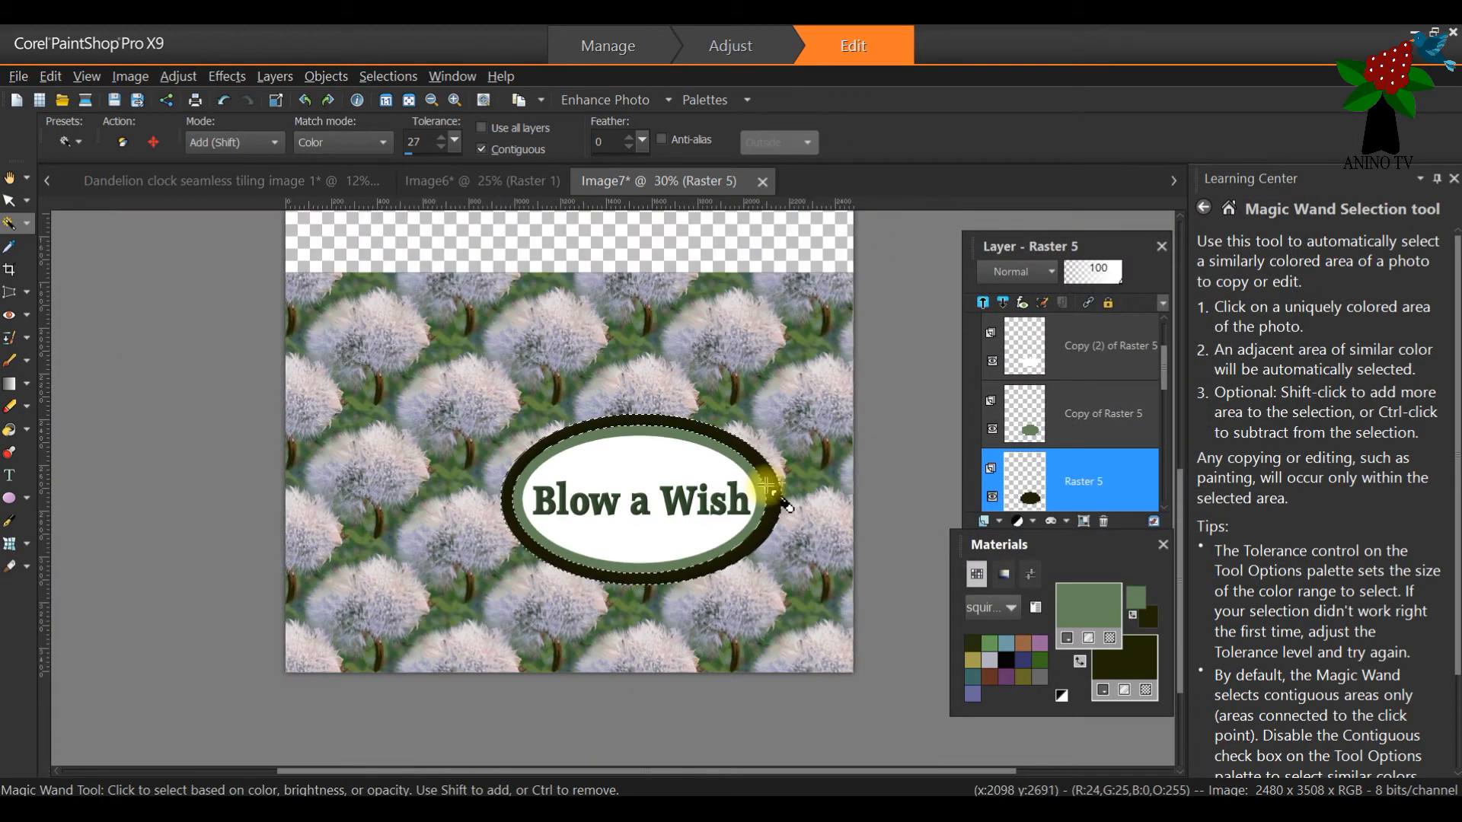
pyautogui.scroll(3, 766, 487)
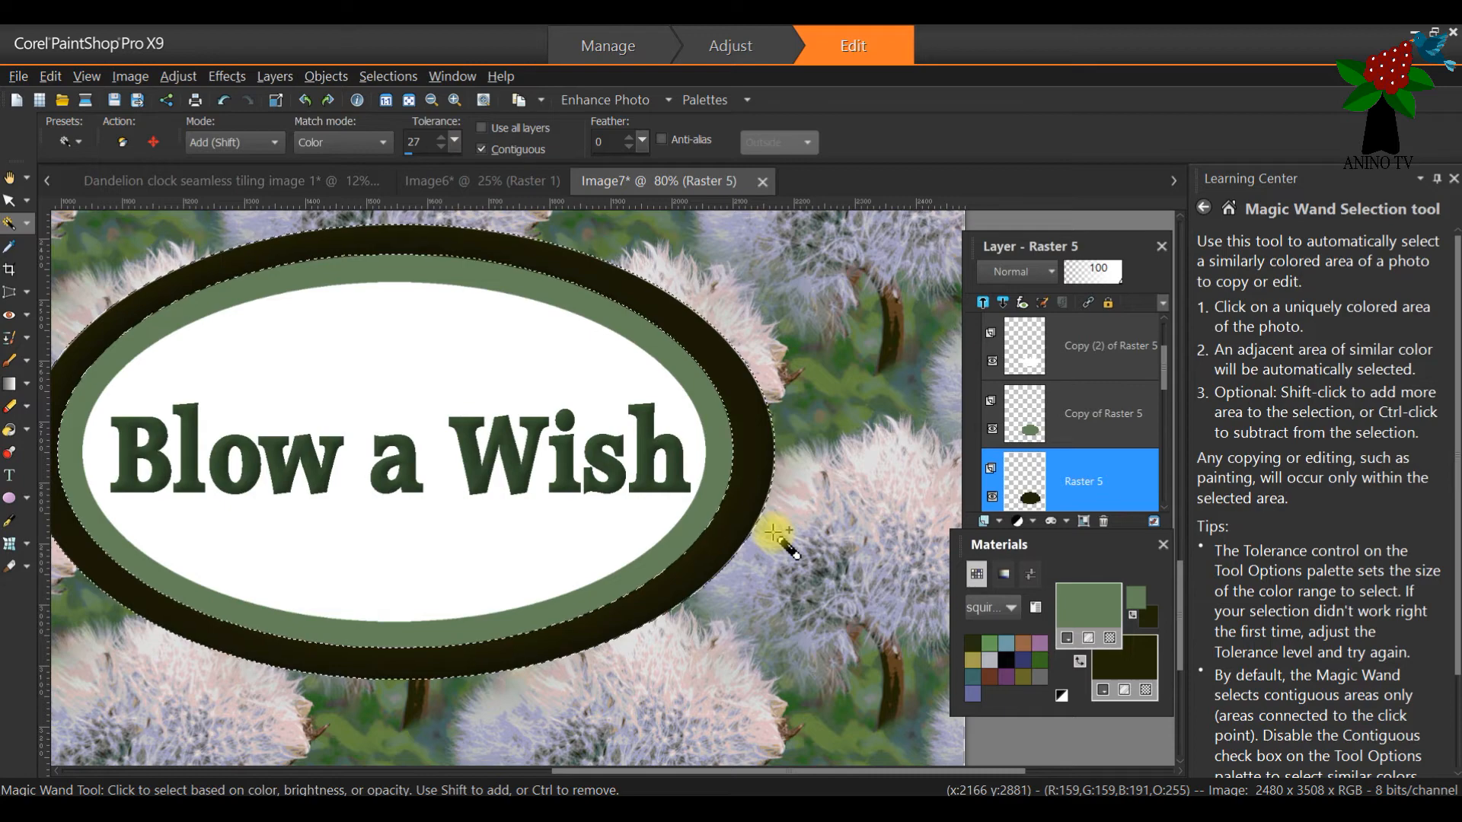
pyautogui.scroll(-1, 775, 535)
pyautogui.click(50, 76)
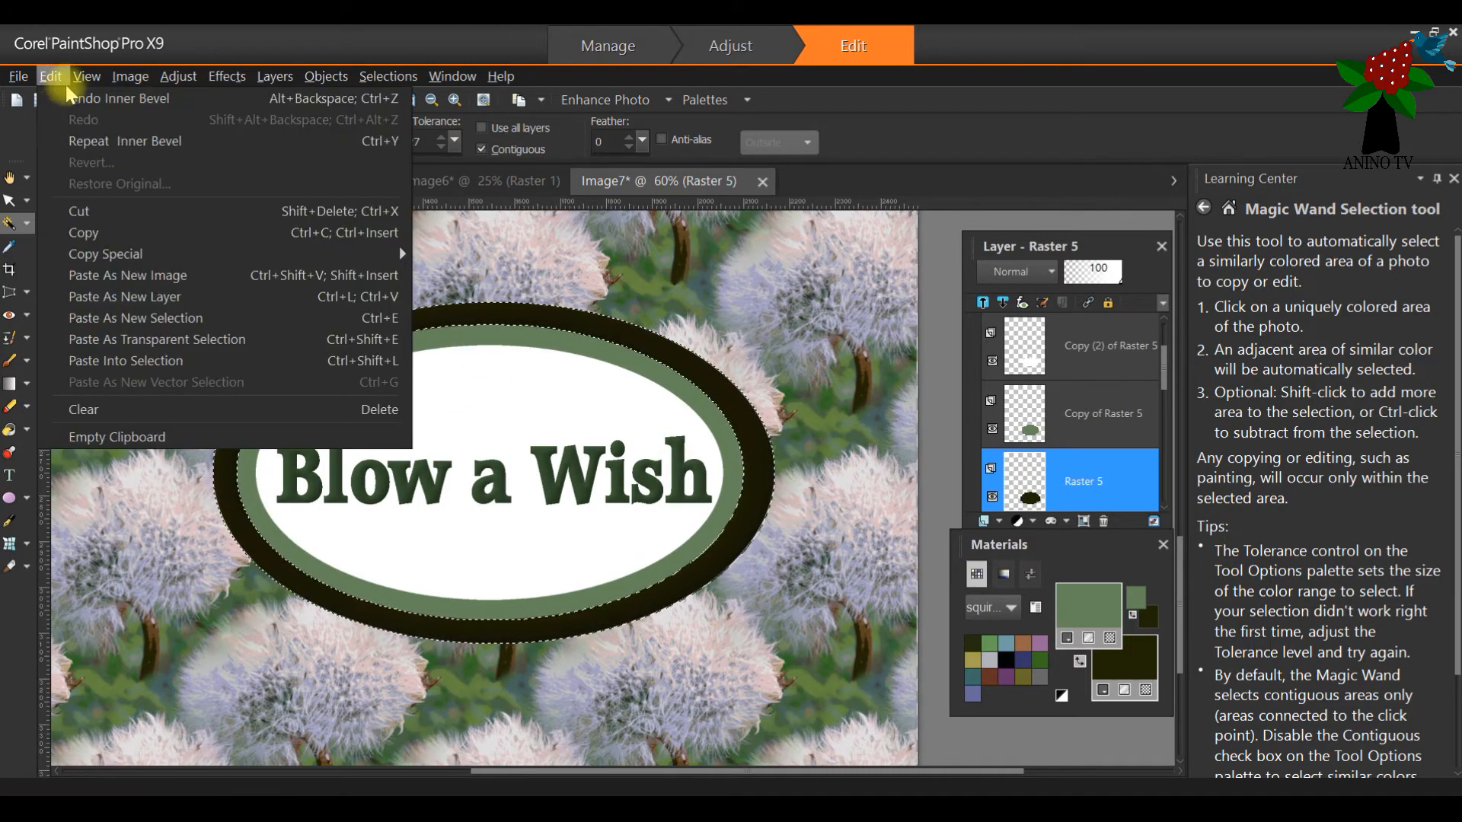
pyautogui.click(74, 96)
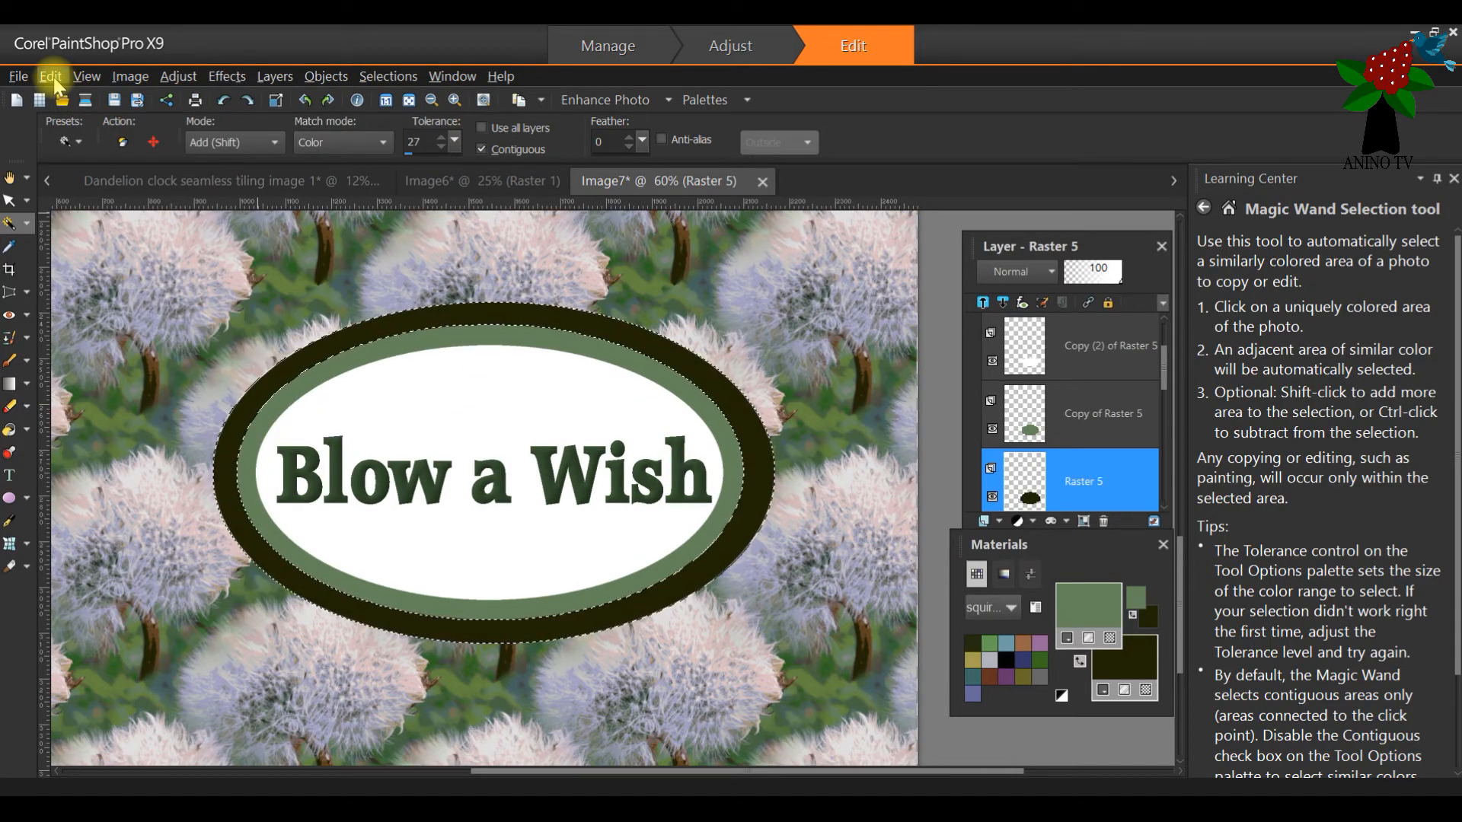
# Step: Swap the foreground and background colours so that the dark colour is in the foreground and the green in the background
pyautogui.click(1080, 662)
pyautogui.click(1079, 662)
pyautogui.click(1080, 662)
pyautogui.click(1080, 662)
pyautogui.click(1080, 663)
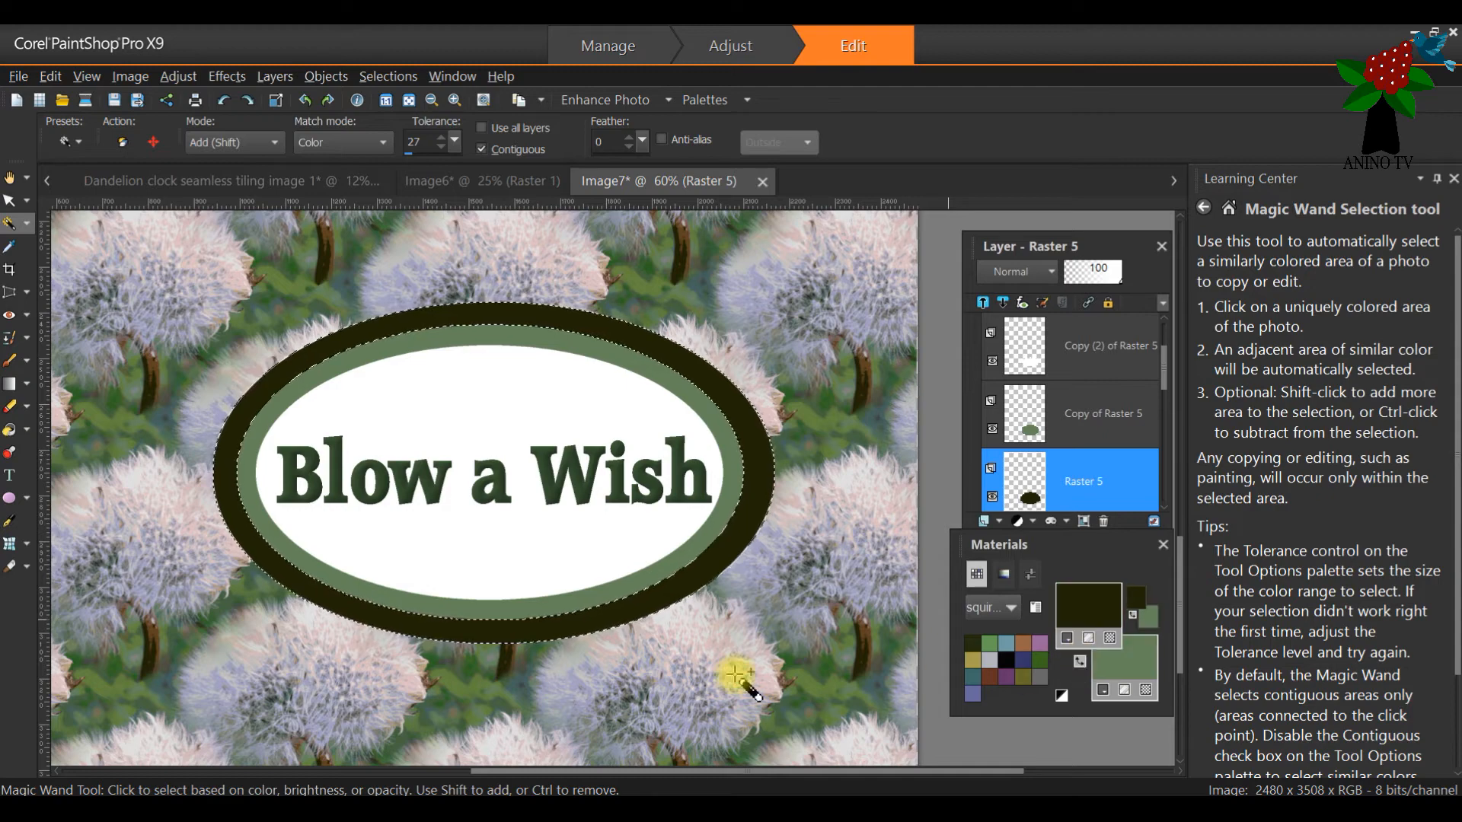
# Step: Flood-fill the selected outer ring with dark brown #412a15, darkened from a brown sampled on a dandelion stem
pyautogui.click(11, 431)
pyautogui.click(1087, 606)
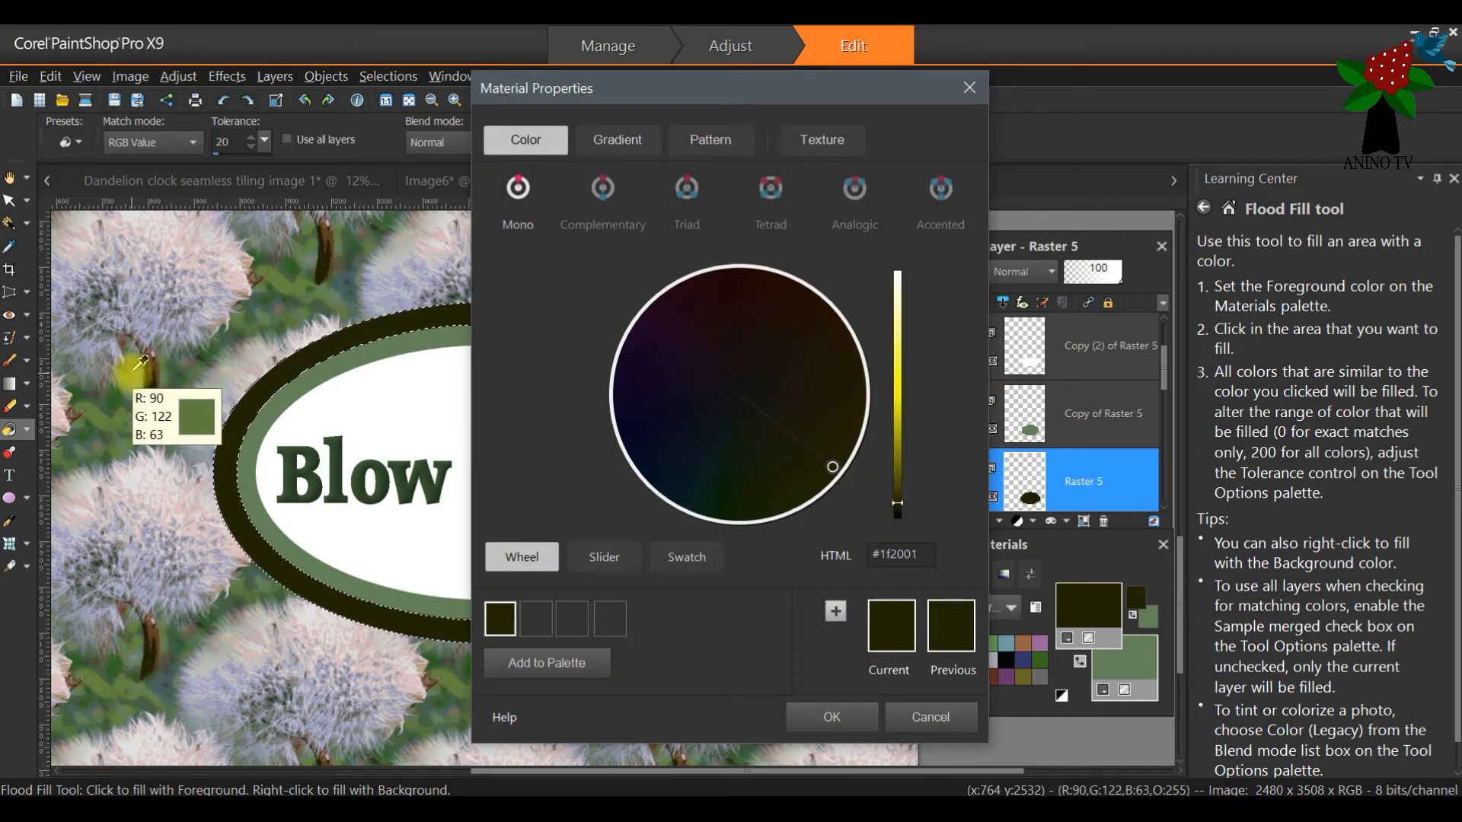
pyautogui.click(160, 355)
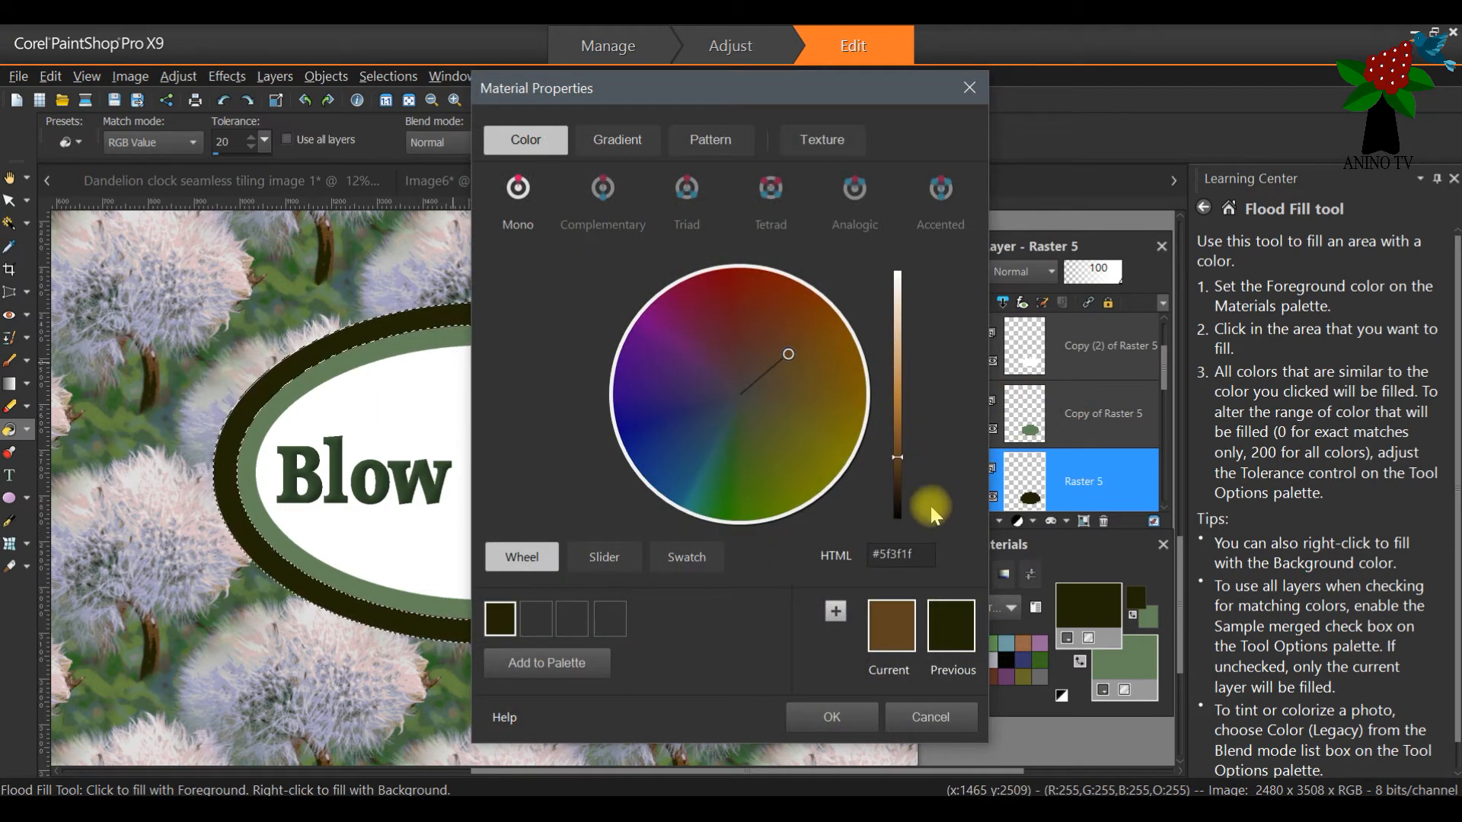
pyautogui.click(898, 473)
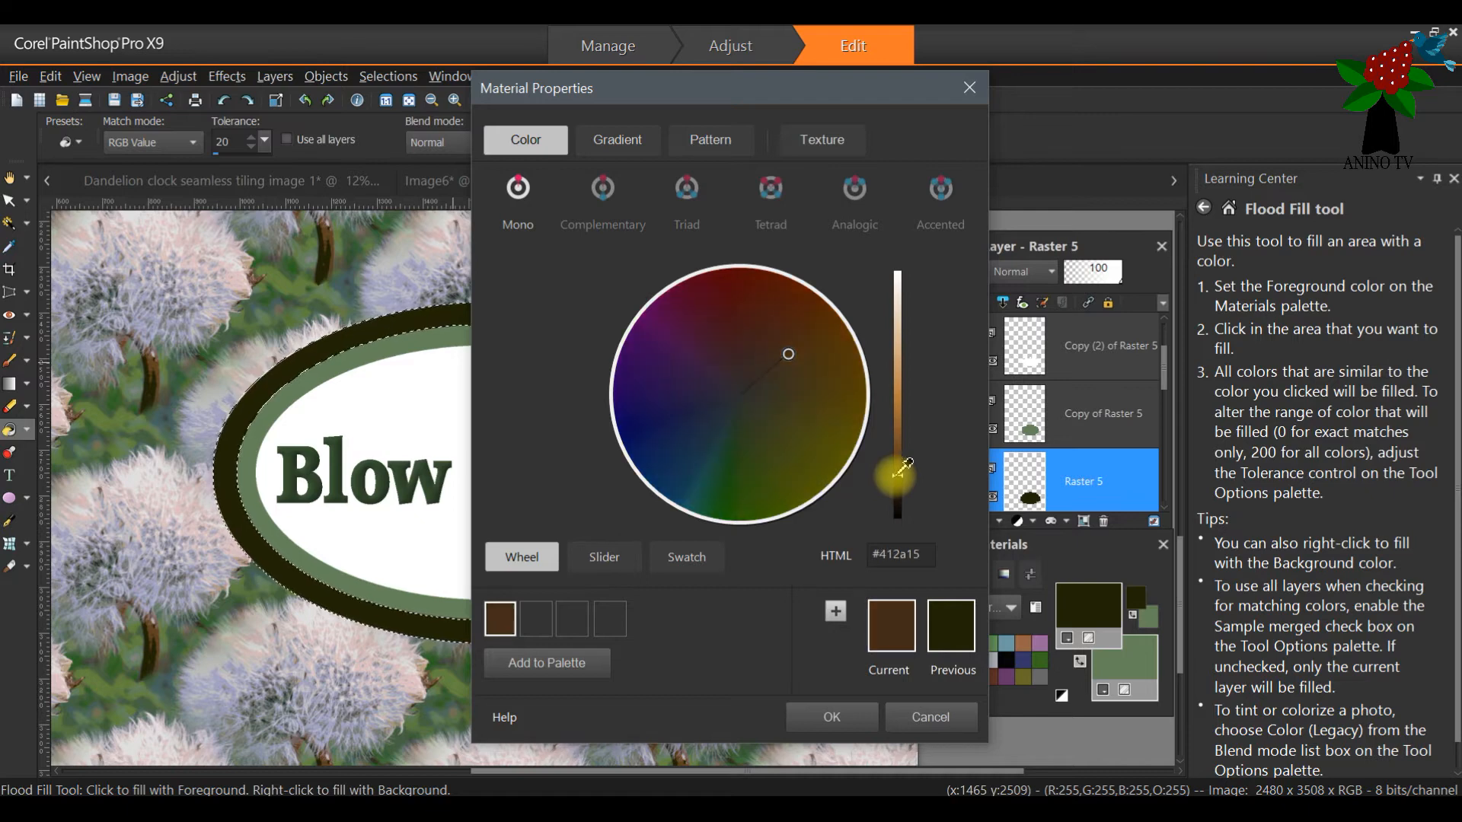
pyautogui.click(858, 720)
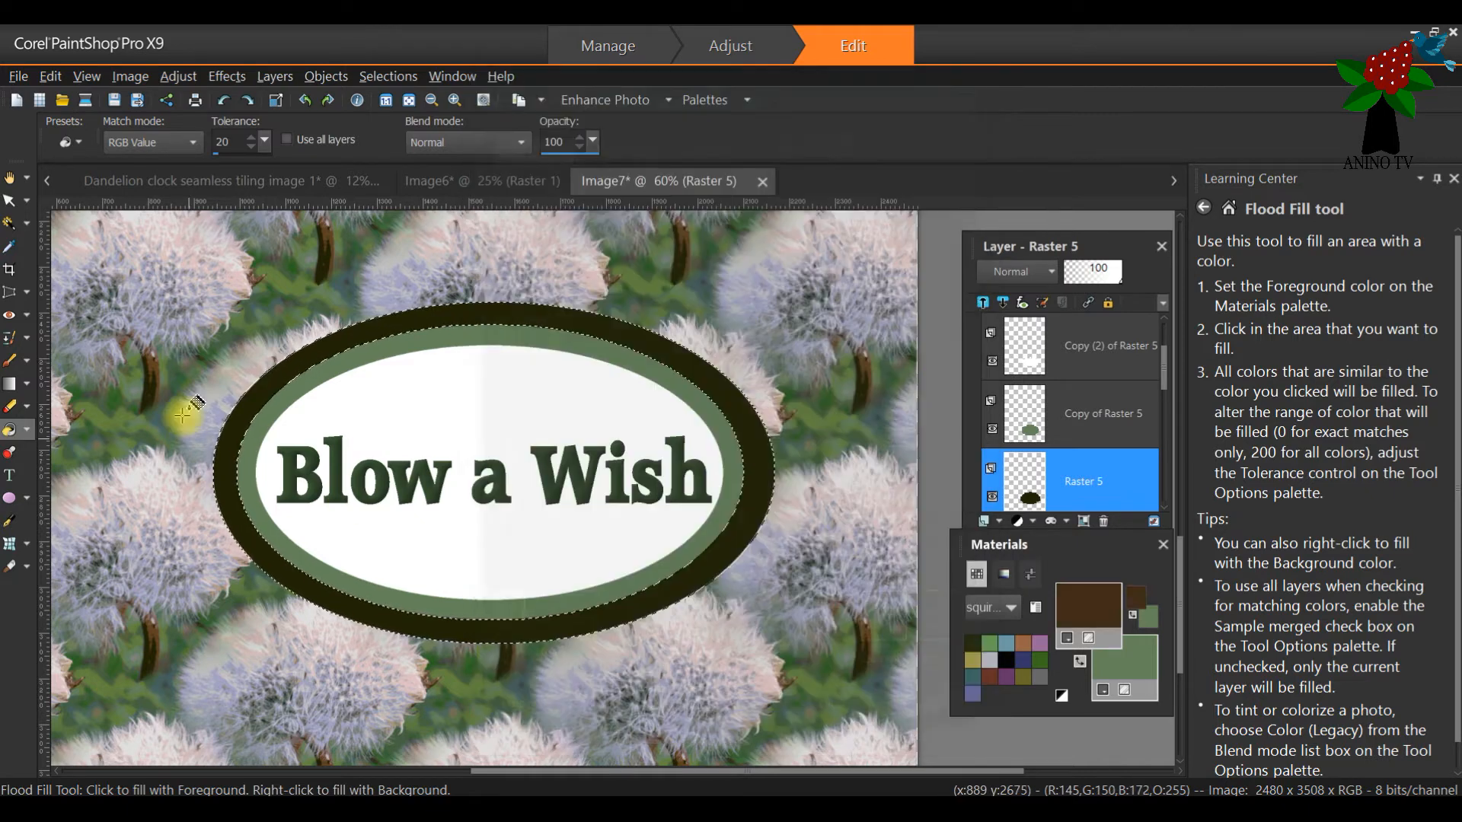
pyautogui.click(378, 327)
pyautogui.scroll(-2, 590, 409)
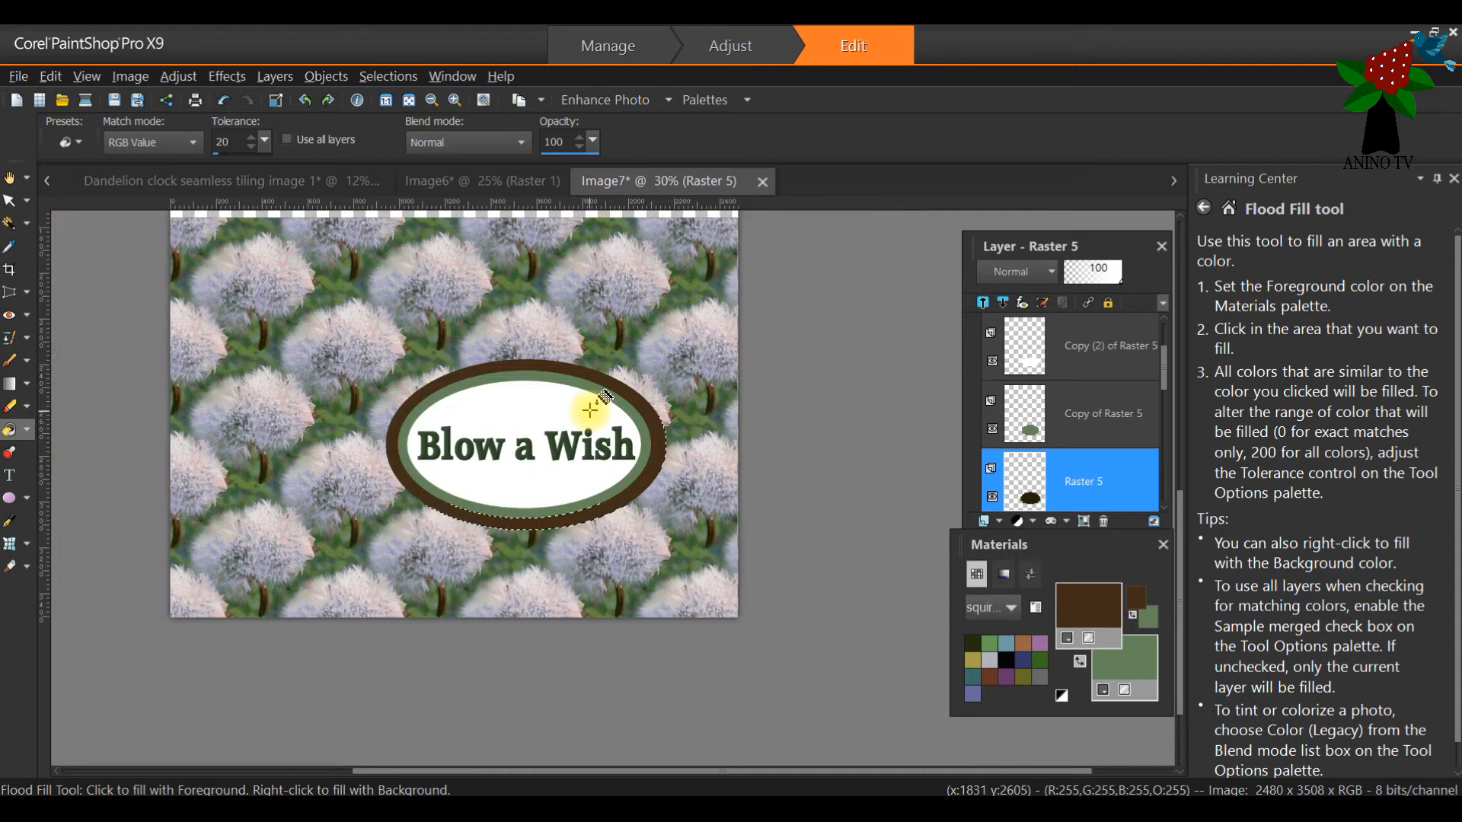
pyautogui.scroll(3, 398, 415)
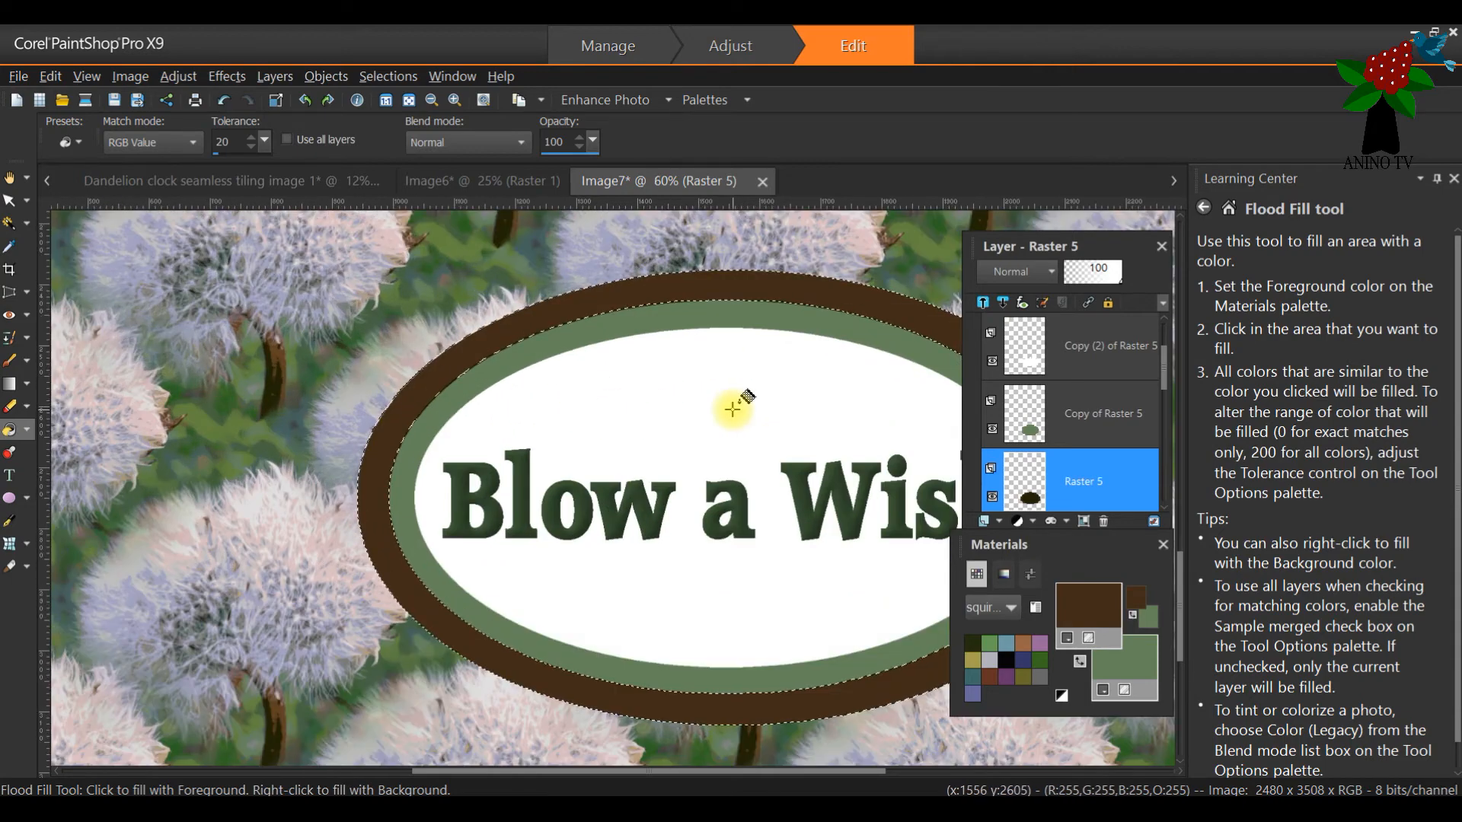
pyautogui.scroll(-2, 732, 409)
pyautogui.moveTo(832, 771); pyautogui.dragTo(905, 778)
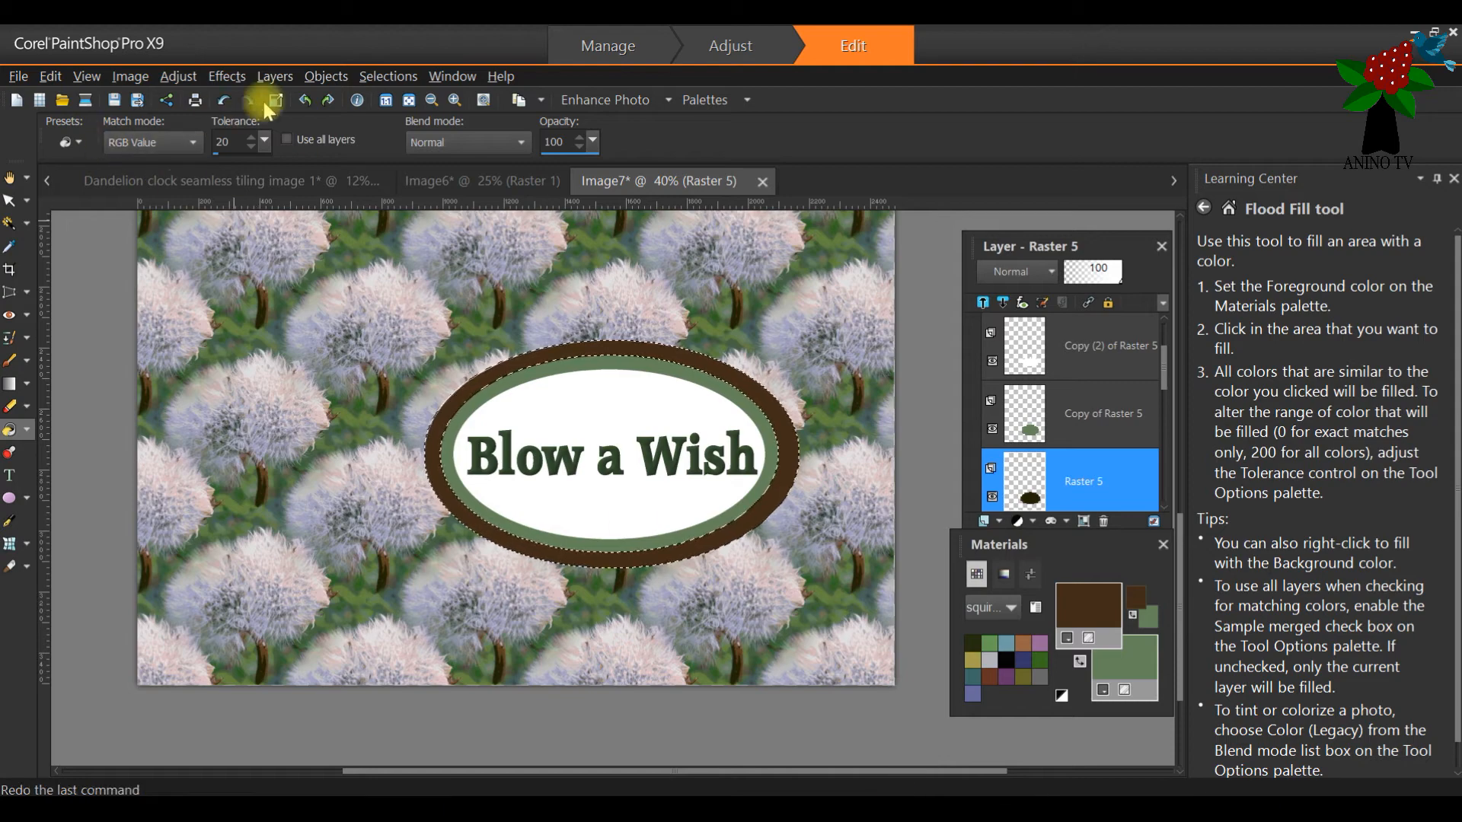
# Step: Apply an Inner Bevel to the brown ring with width 31, smoothness 44, depth 2, shininess 17 and white light at angle 315
pyautogui.click(9, 200)
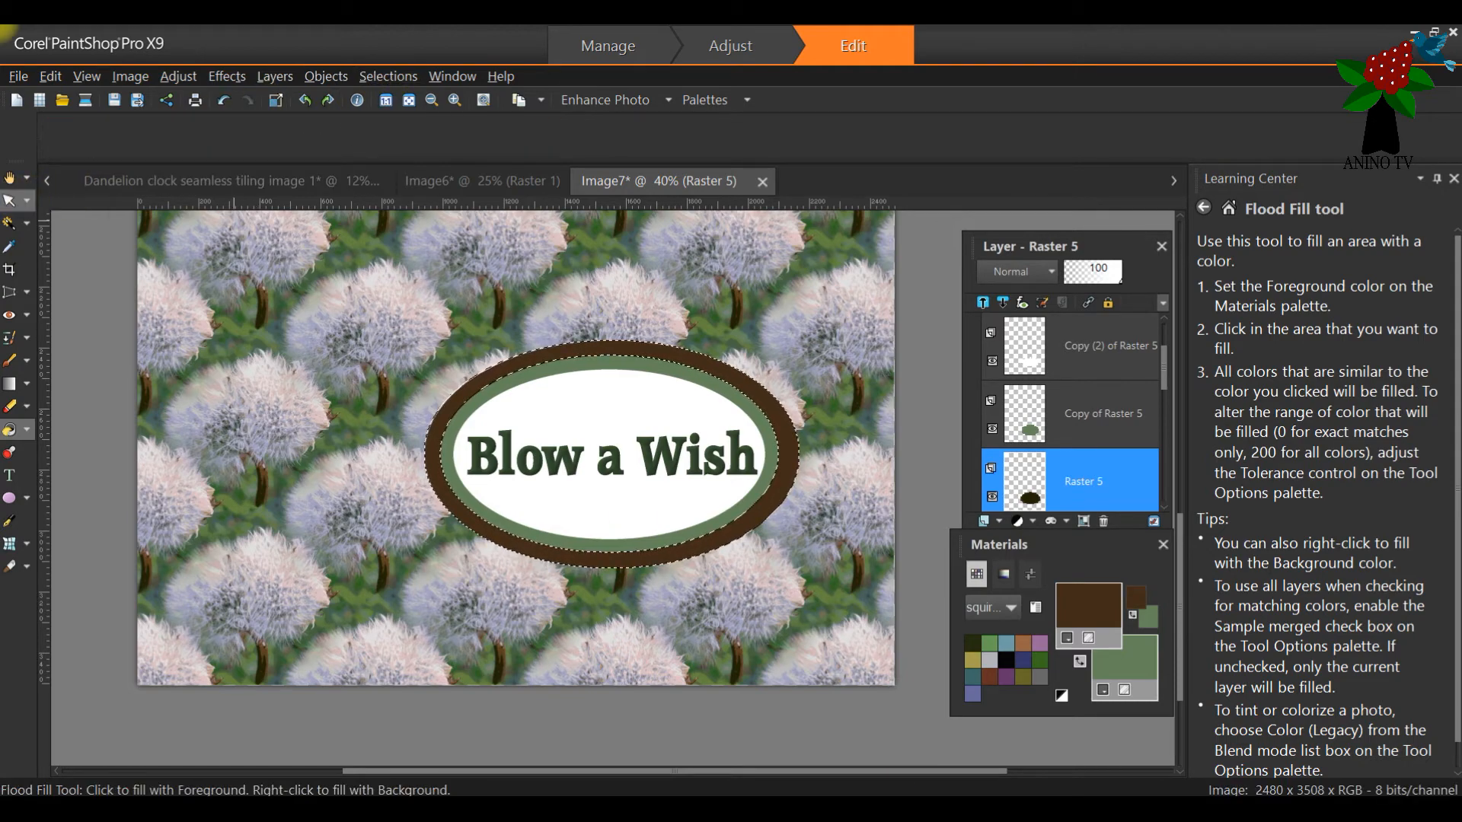
pyautogui.click(368, 77)
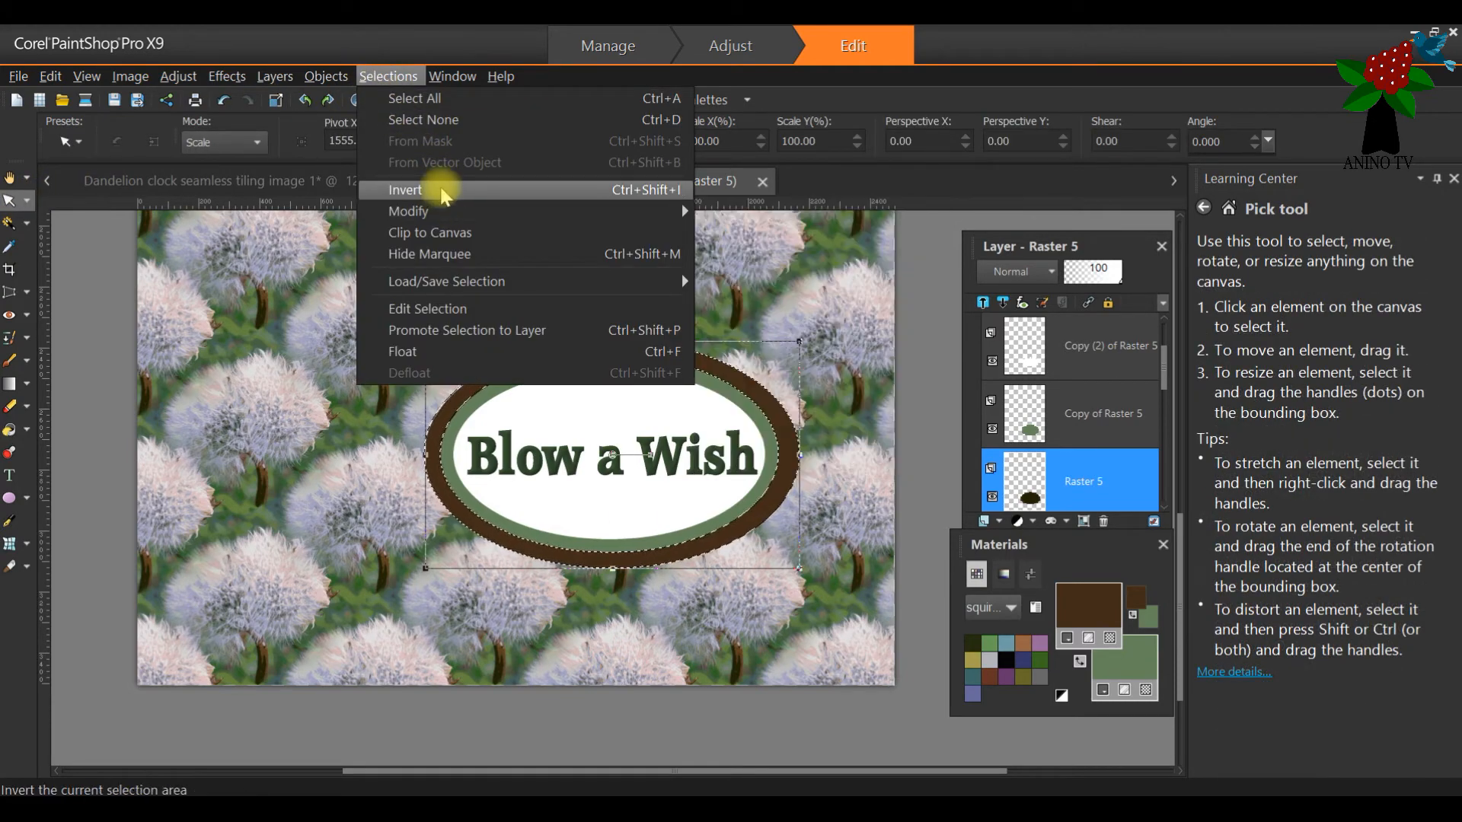
pyautogui.moveTo(452, 219)
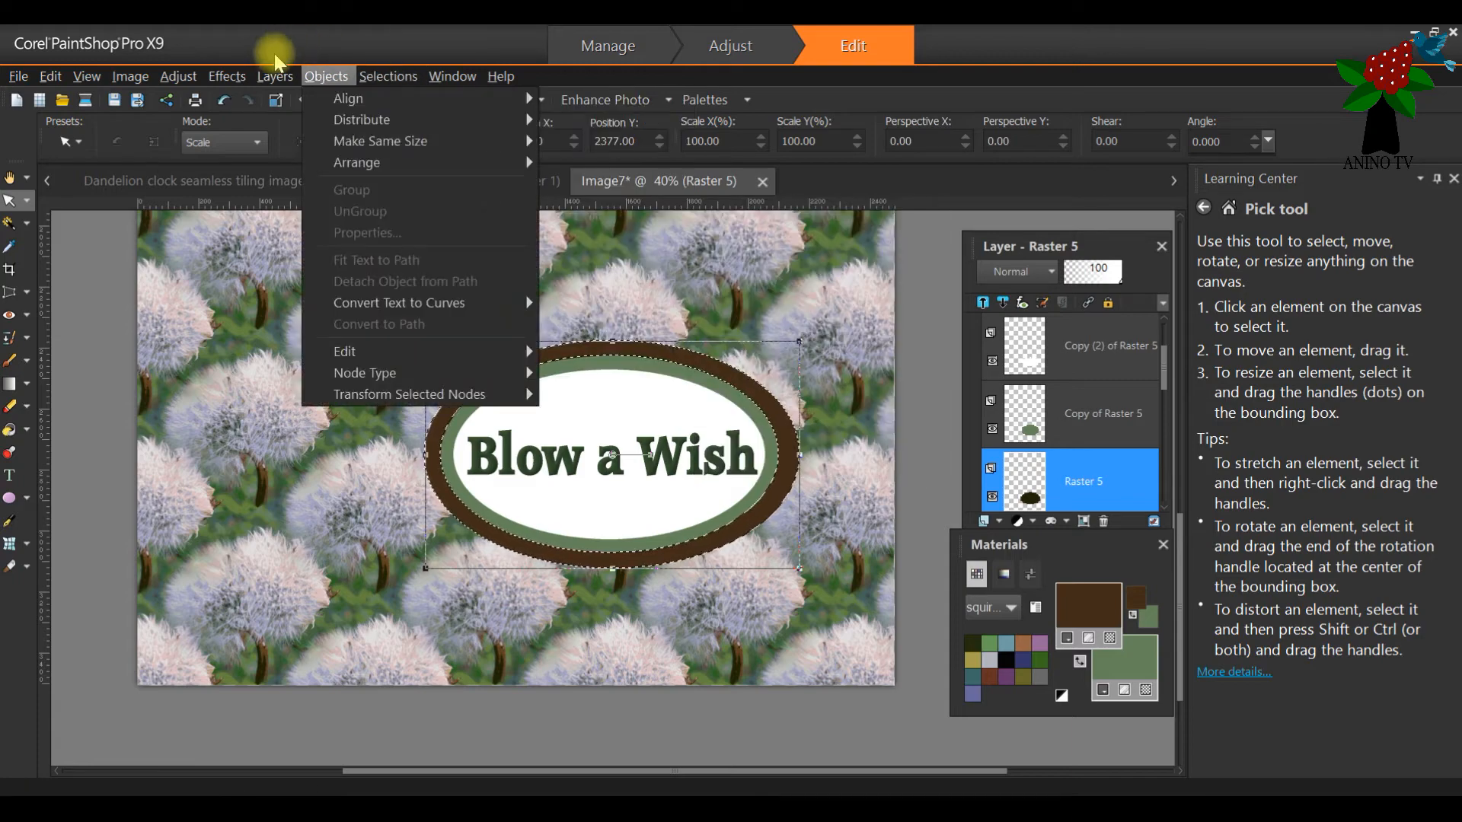
pyautogui.moveTo(227, 77)
pyautogui.moveTo(267, 151)
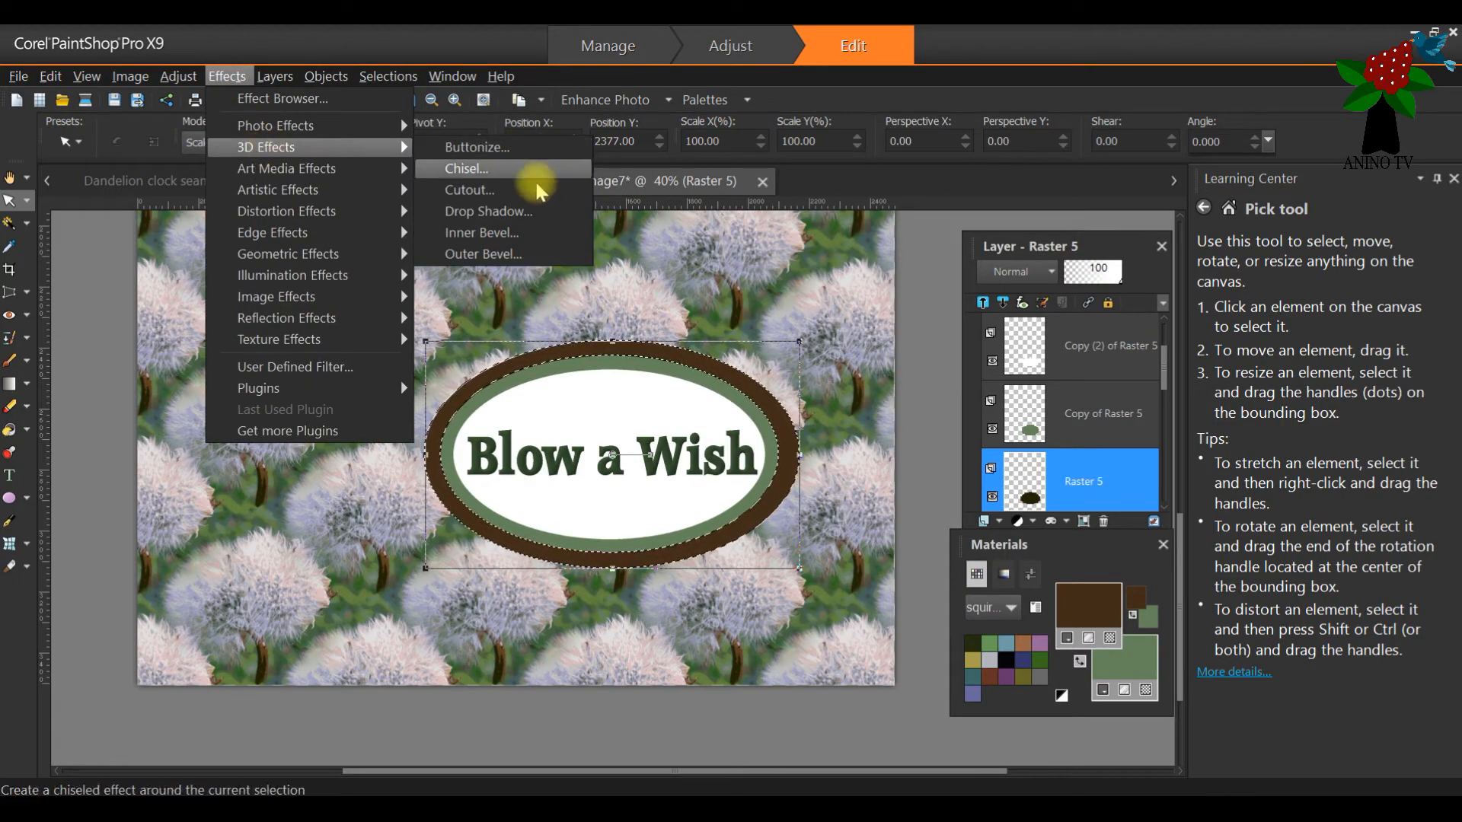
pyautogui.click(538, 243)
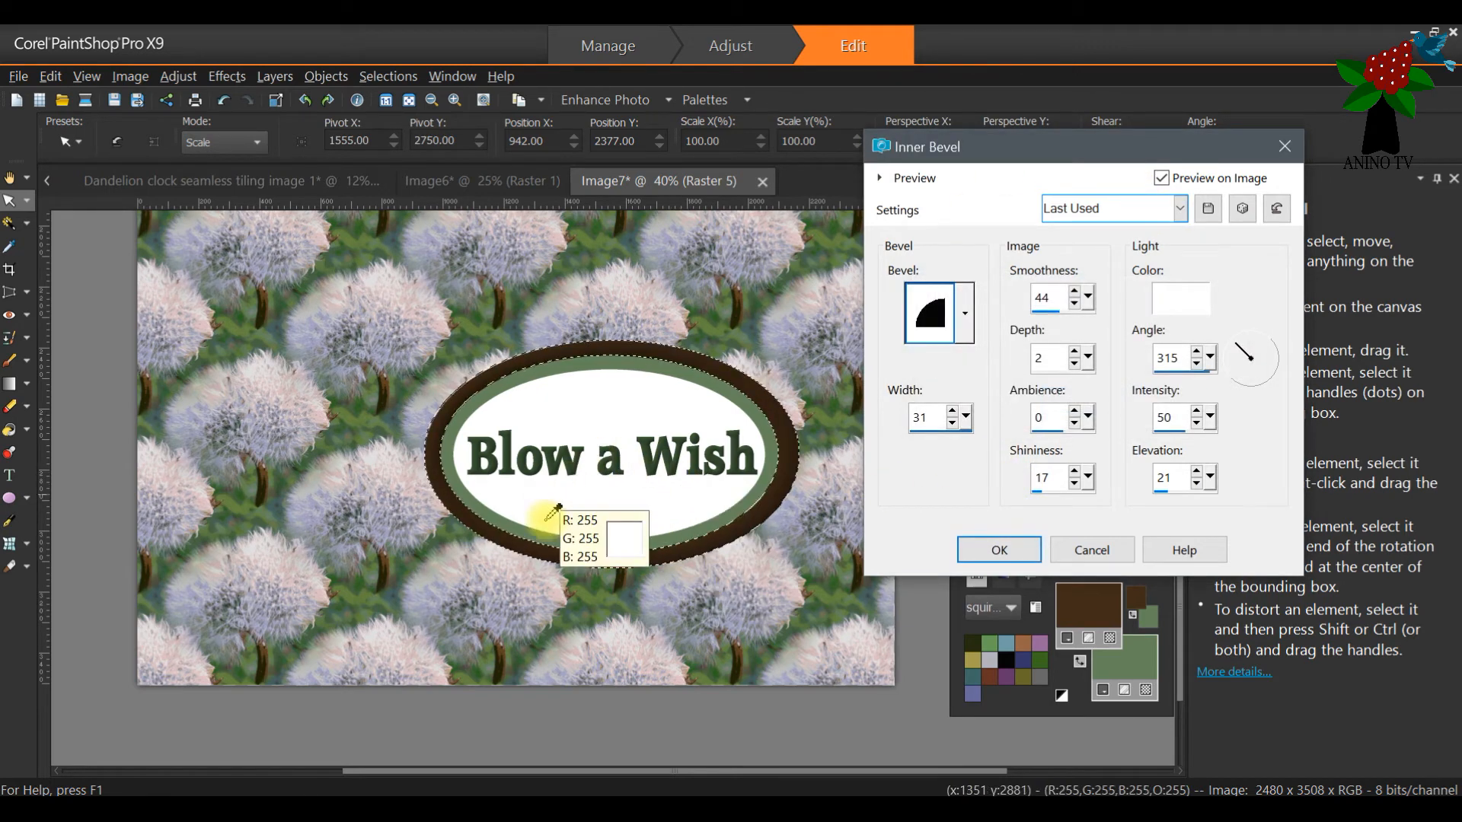
pyautogui.click(999, 550)
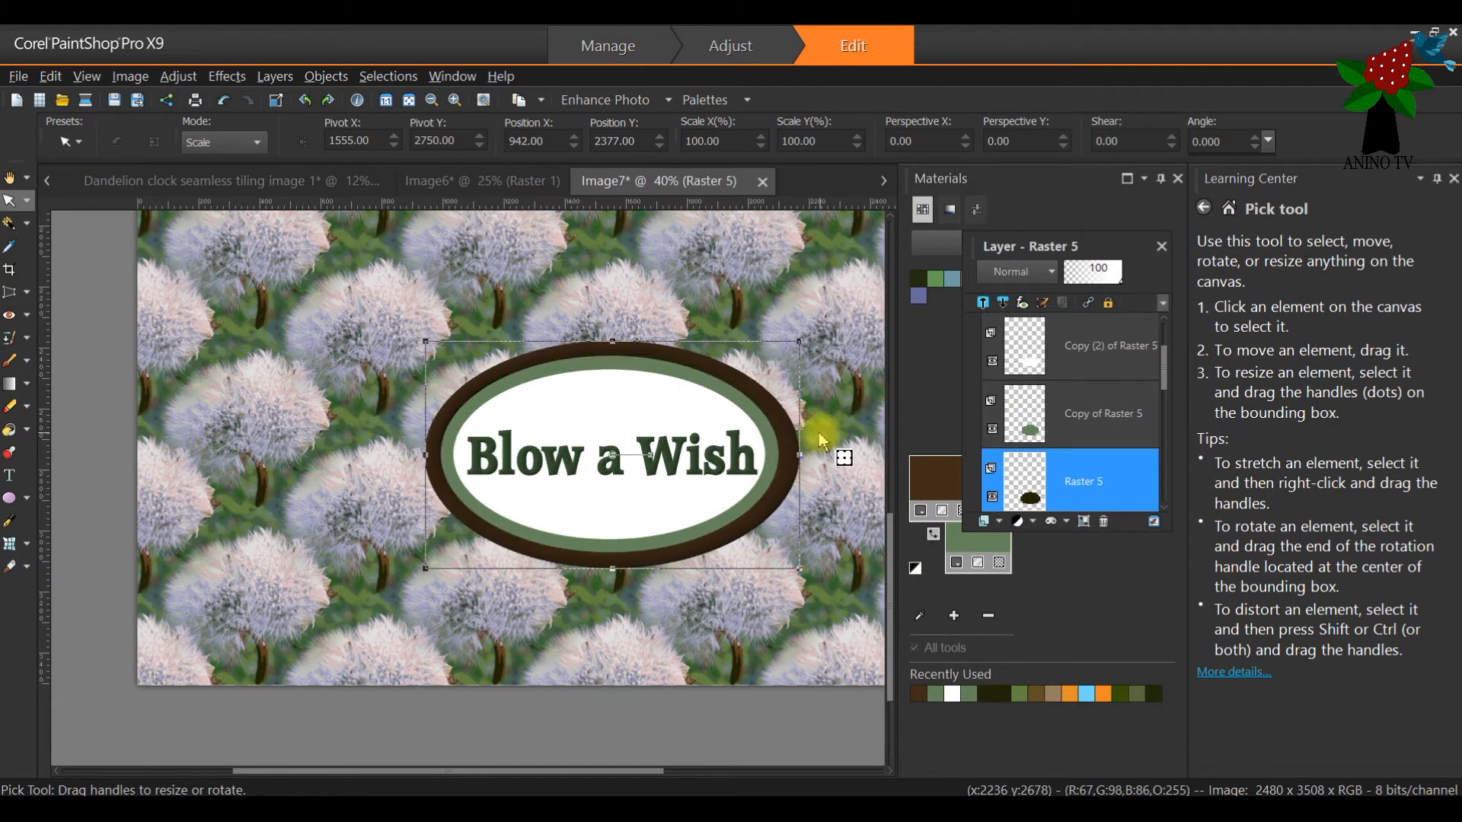
pyautogui.scroll(2, 815, 419)
pyautogui.scroll(1, 816, 419)
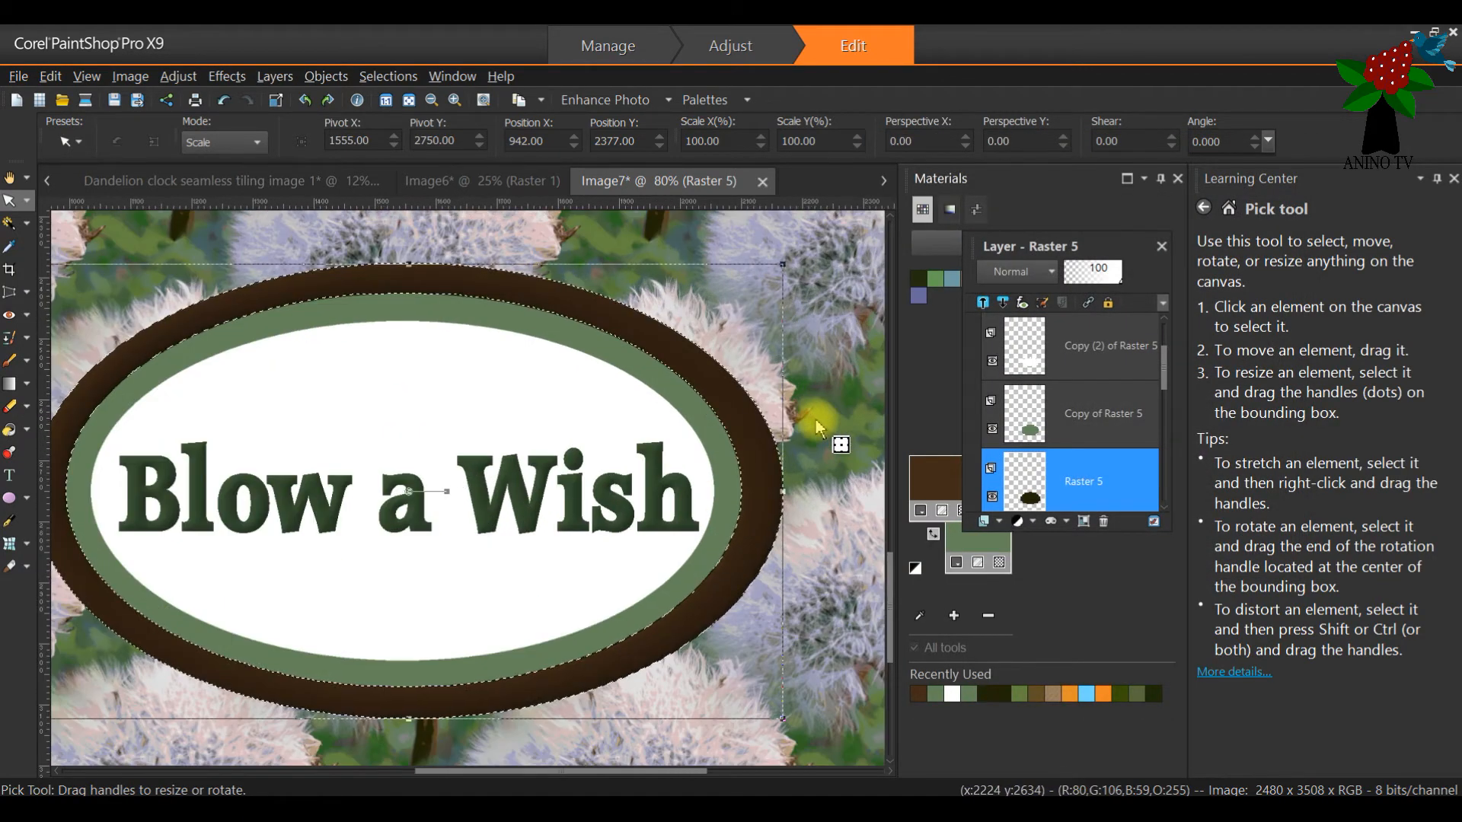
pyautogui.scroll(-1, 816, 418)
# Step: Clear the ring selection and select the white ellipse on the Copy (2) of Raster 5 layer with the Magic Wand
pyautogui.click(388, 77)
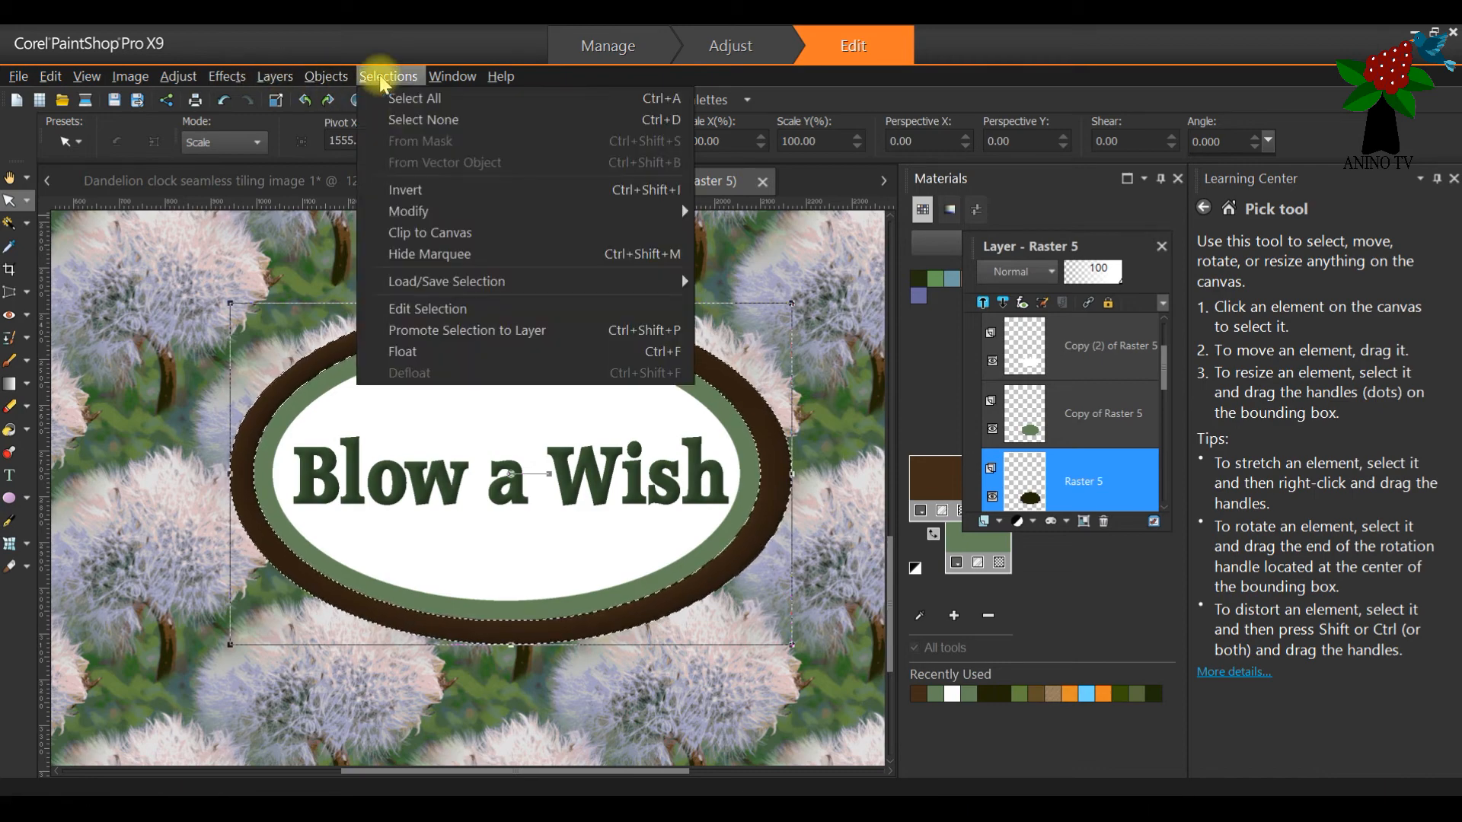
pyautogui.click(391, 114)
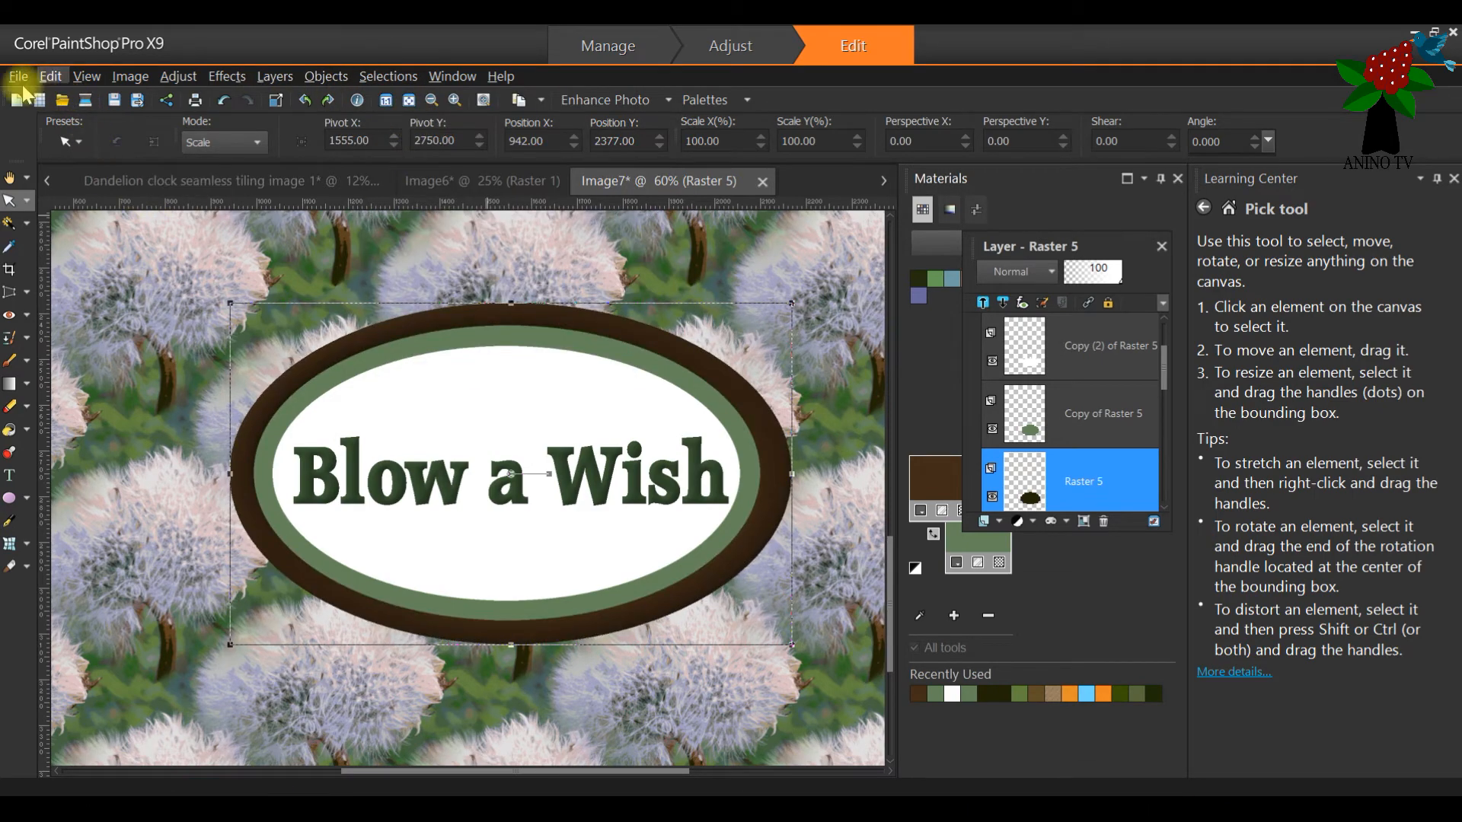
pyautogui.click(9, 223)
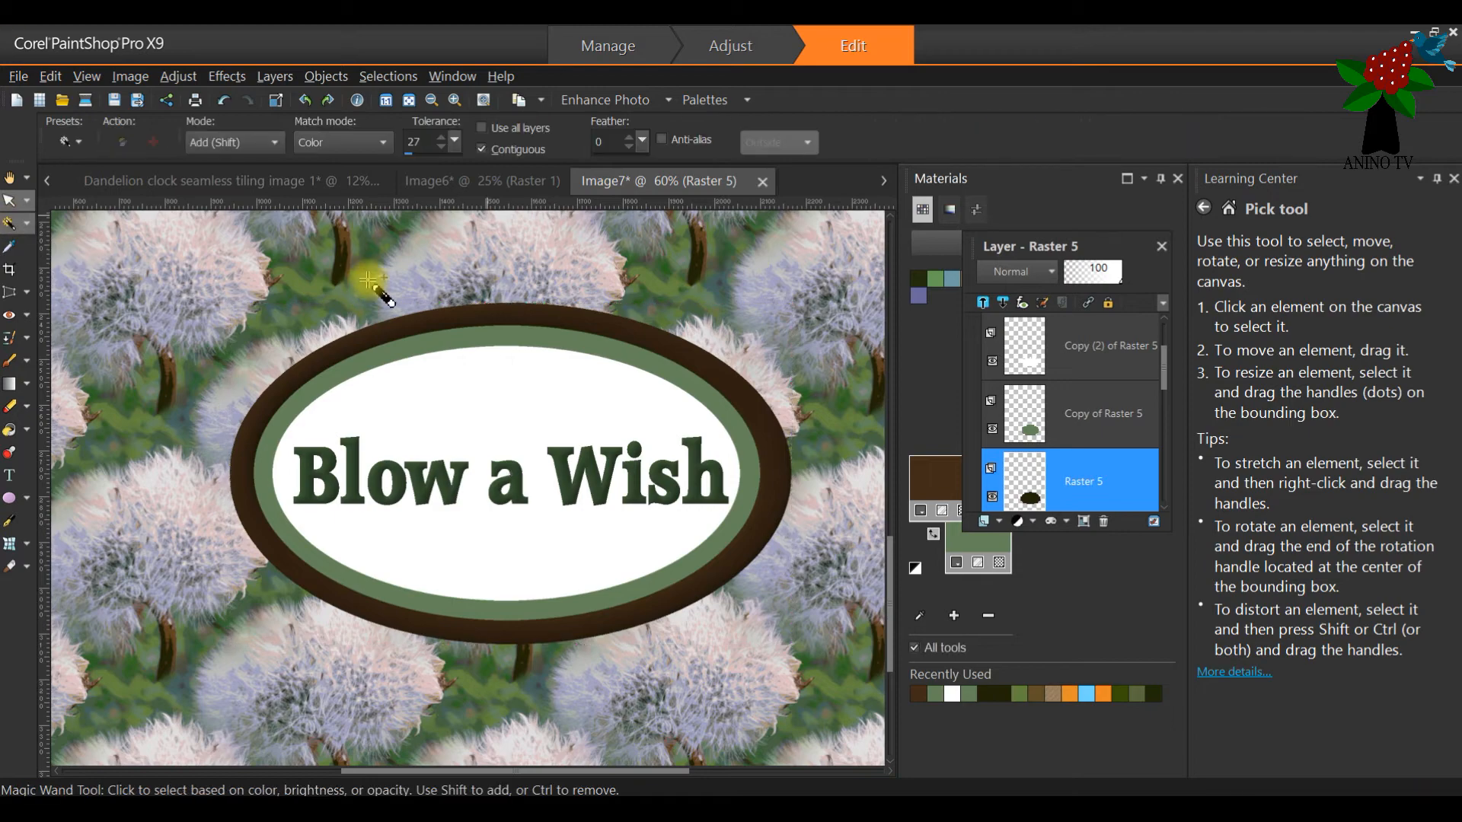
pyautogui.doubleClick(1081, 347)
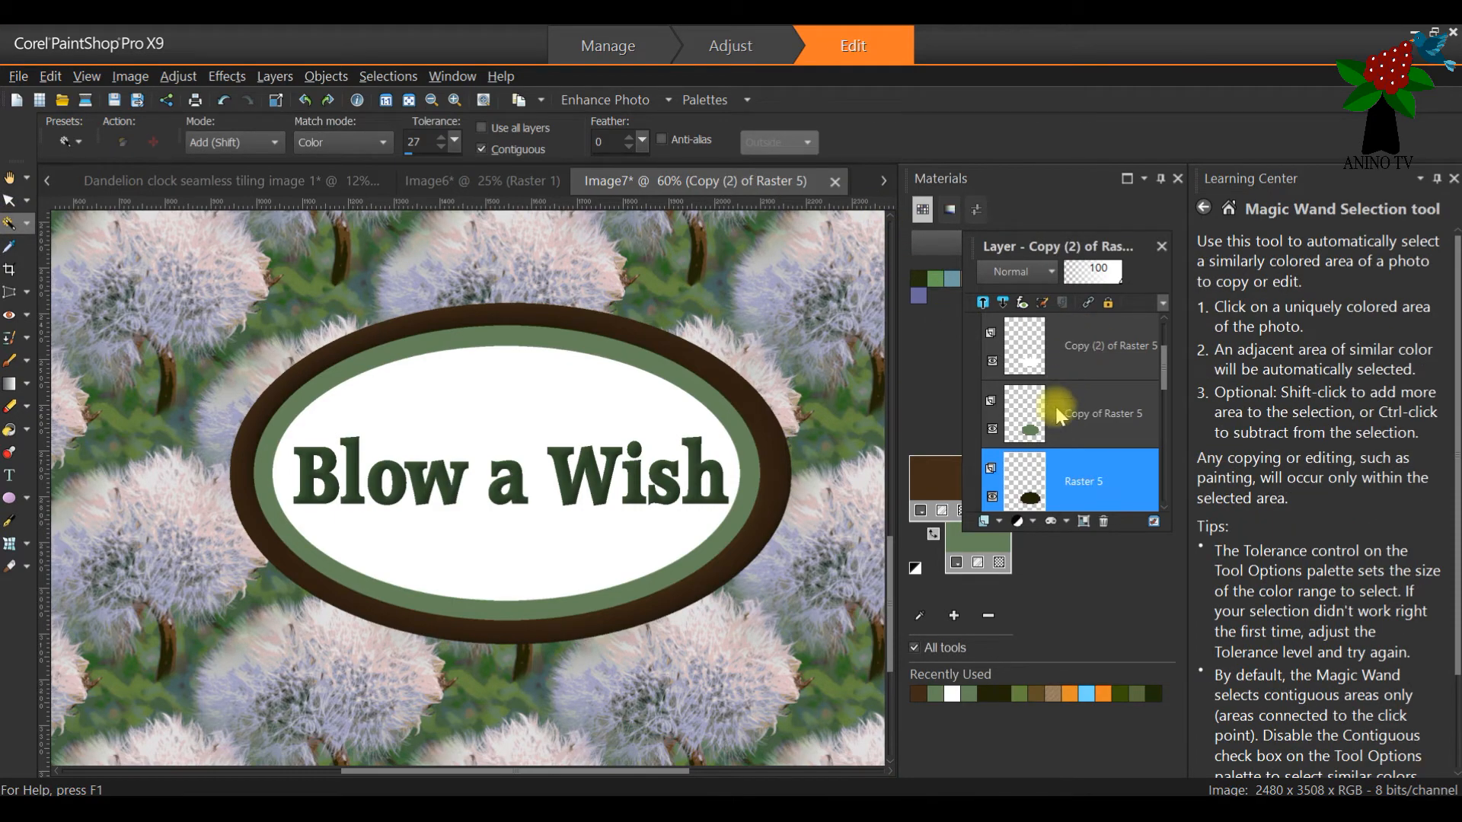
pyautogui.click(965, 42)
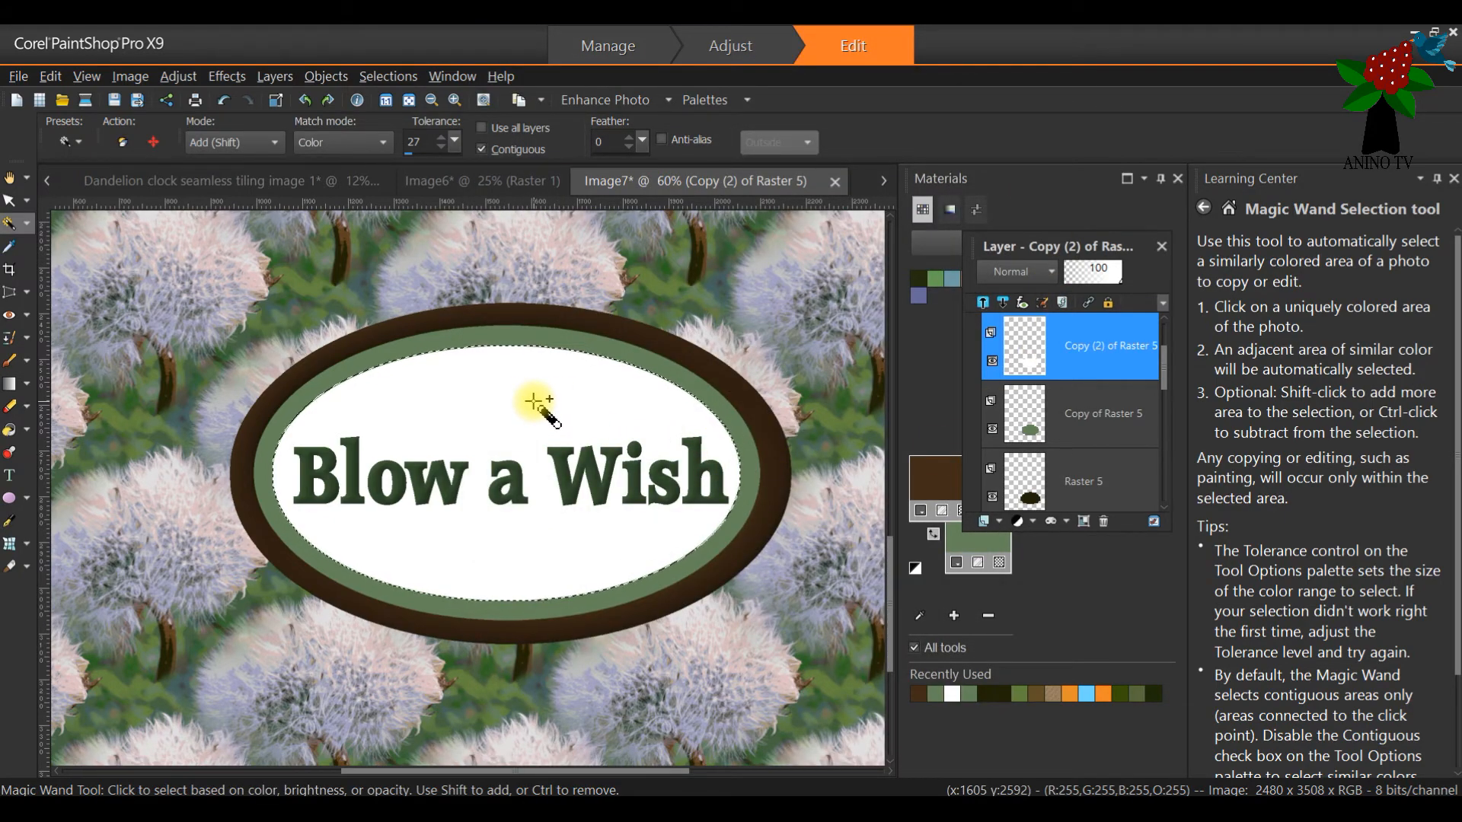
# Step: On the Copy of Raster 5 layer, add the area outside the green ring to the ellipse selection and invert it to isolate the ring
pyautogui.click(1097, 414)
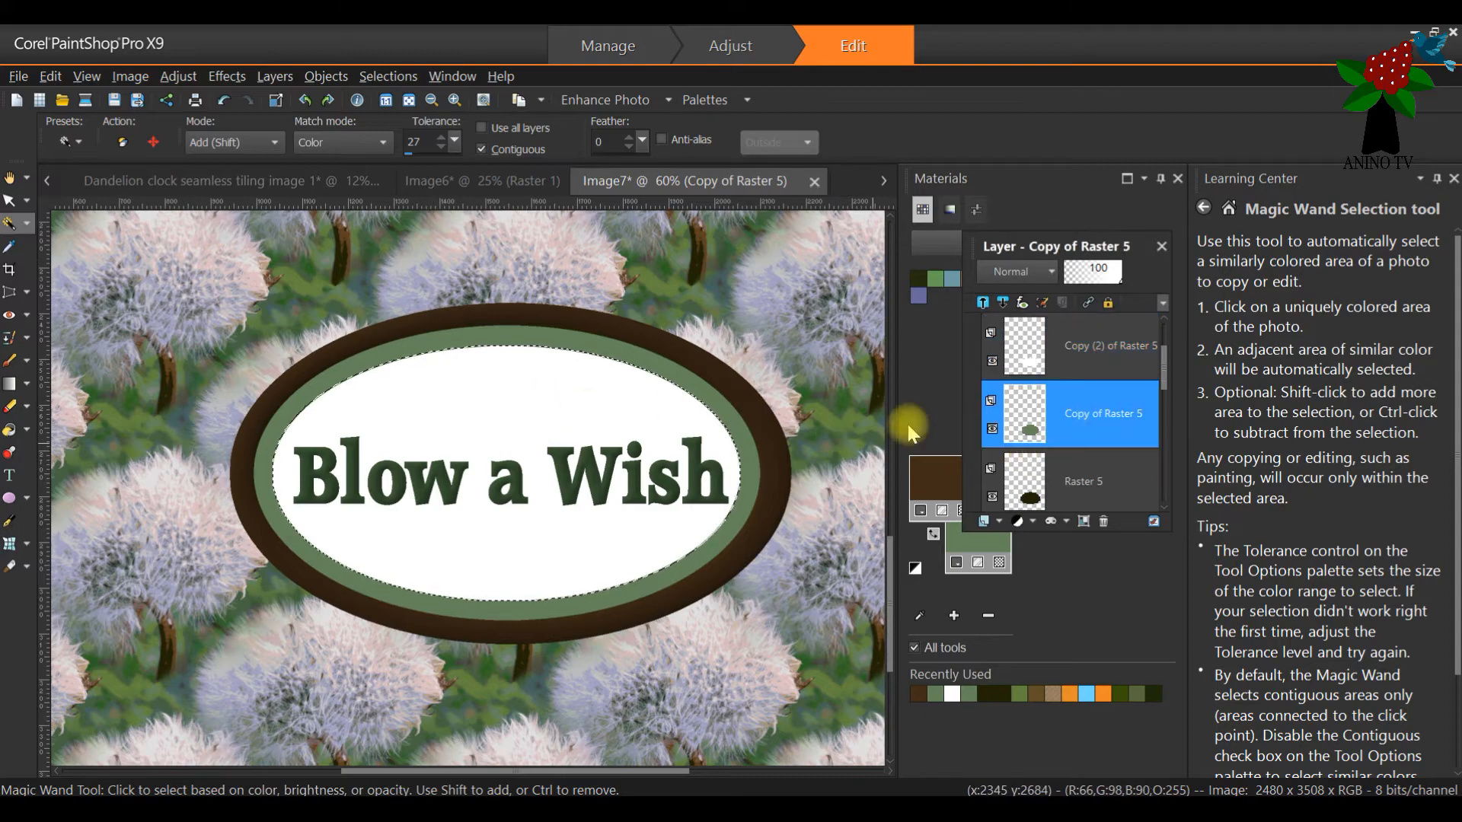
pyautogui.hotkey('ctrl', 'd')
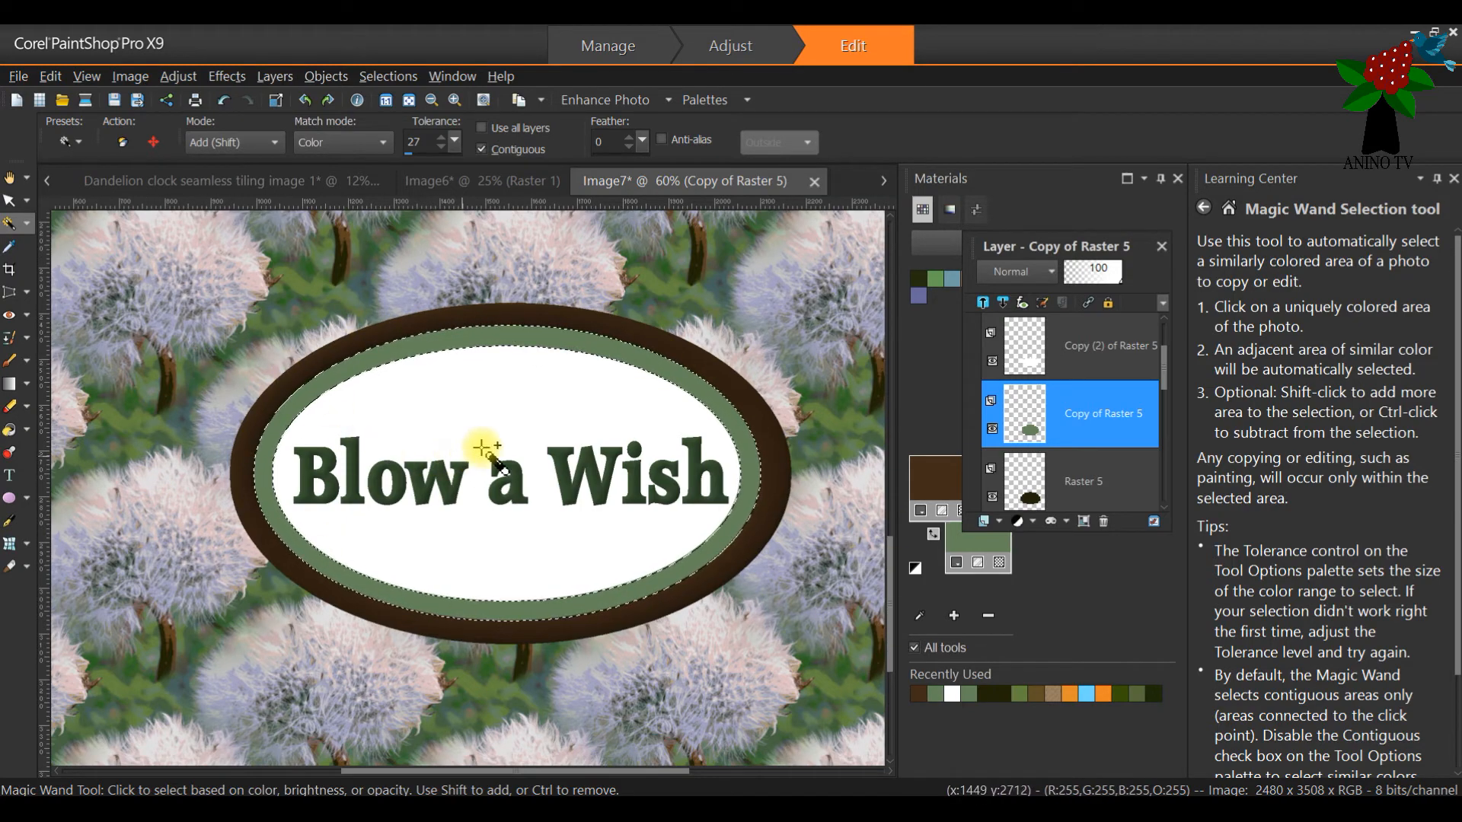
pyautogui.scroll(-4, 482, 449)
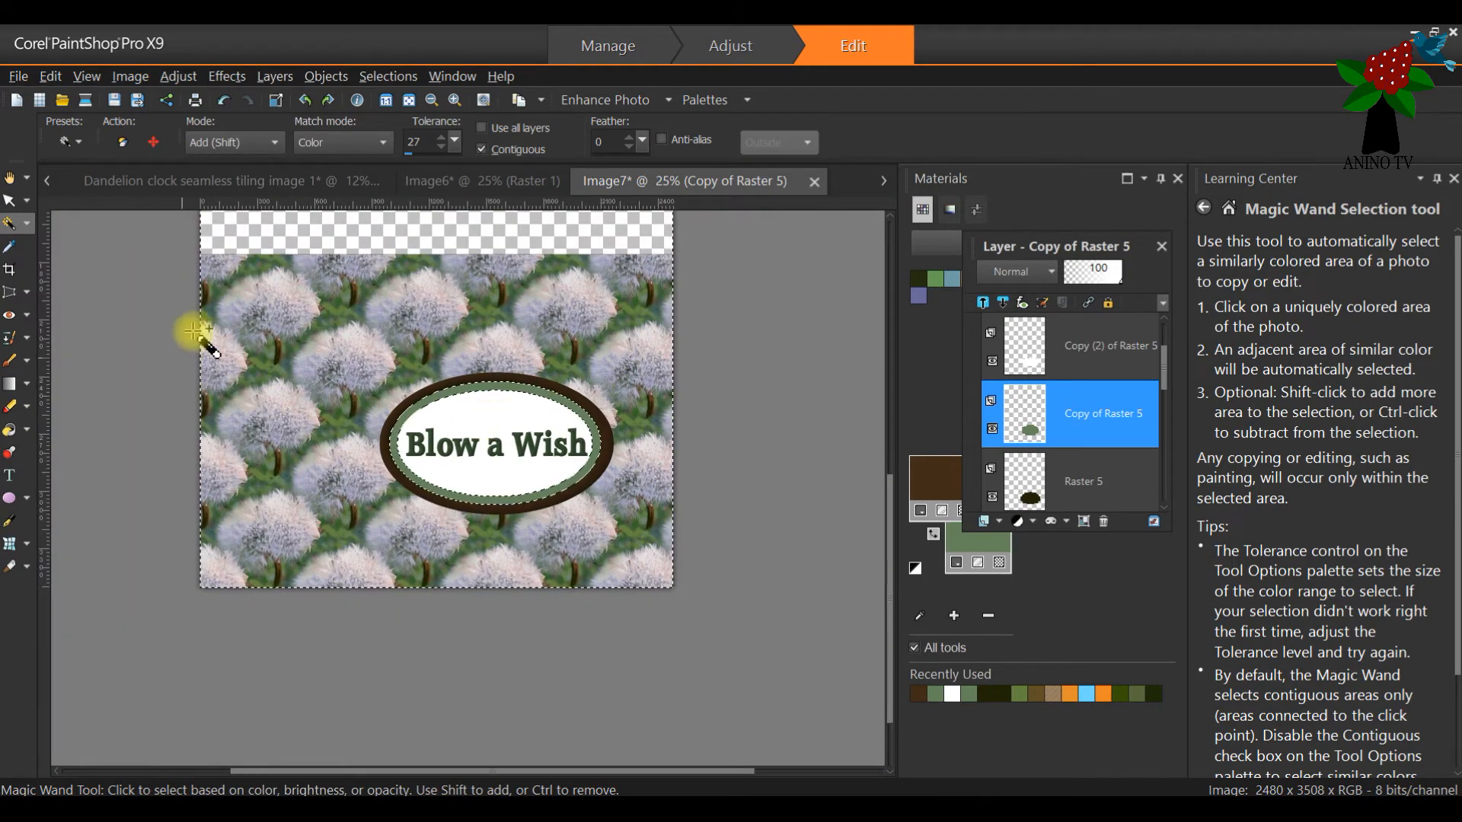
pyautogui.scroll(1, 560, 442)
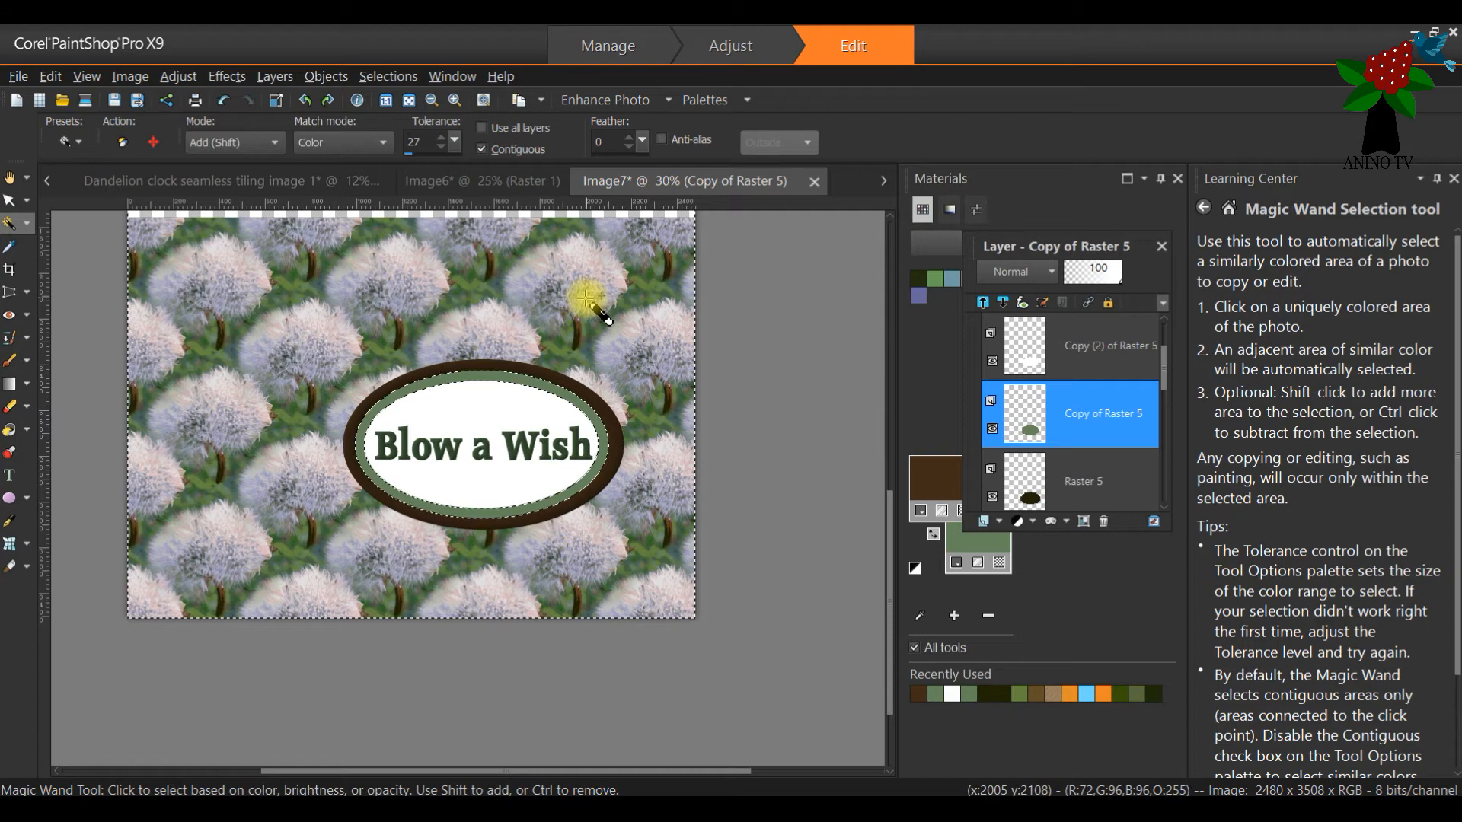
pyautogui.scroll(3, 441, 445)
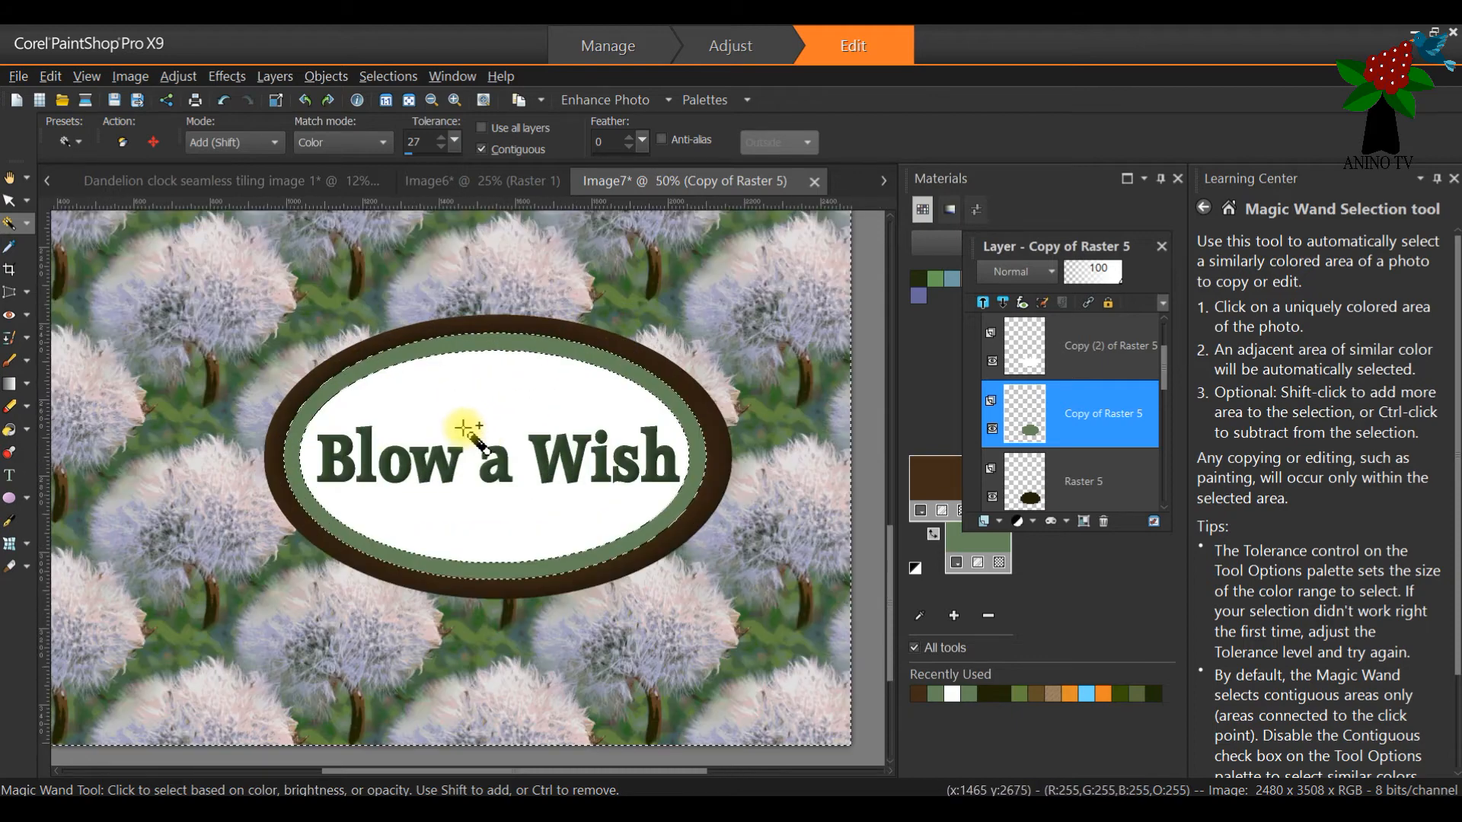
pyautogui.click(370, 76)
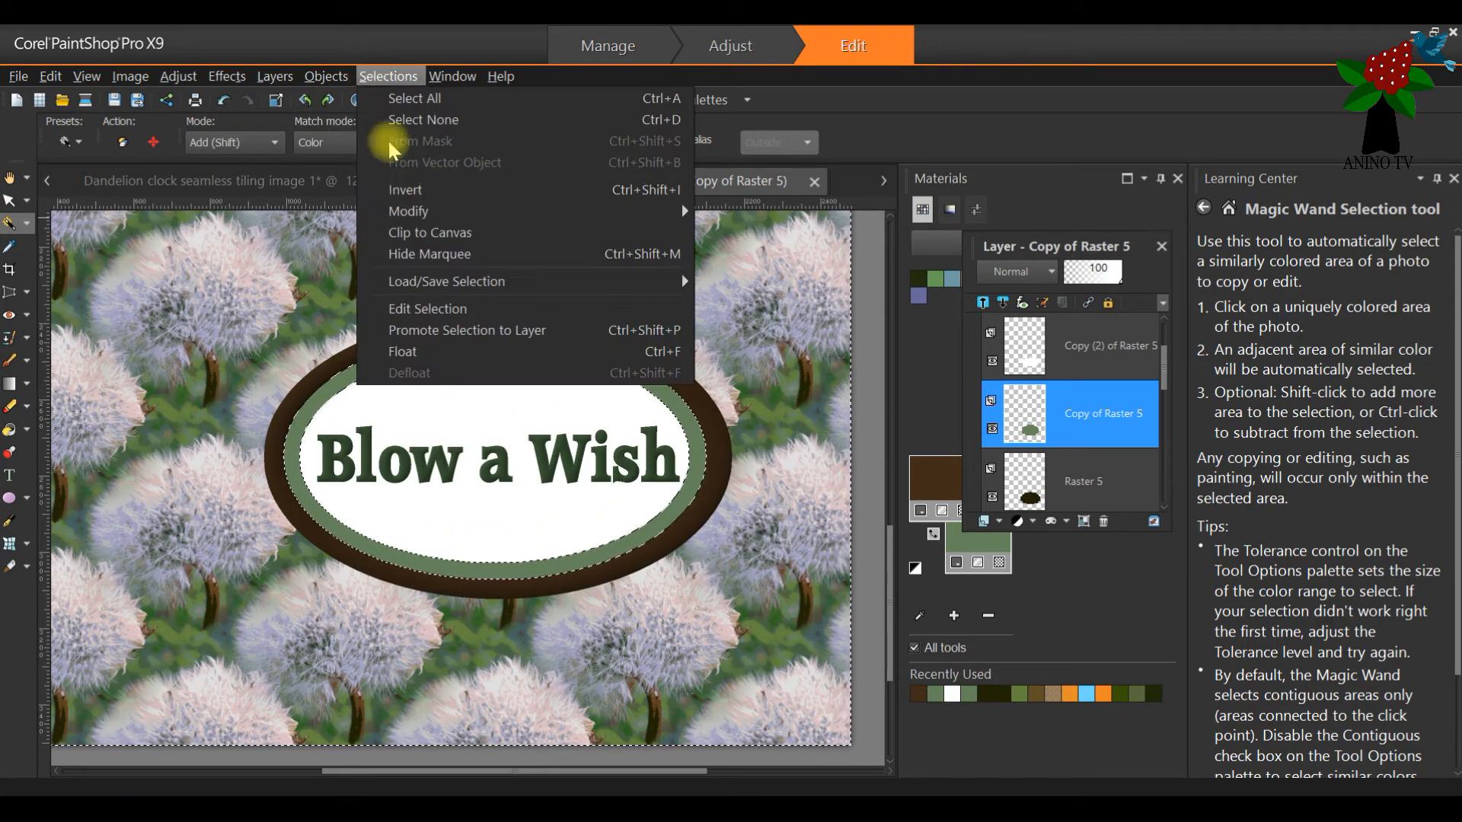
pyautogui.click(450, 190)
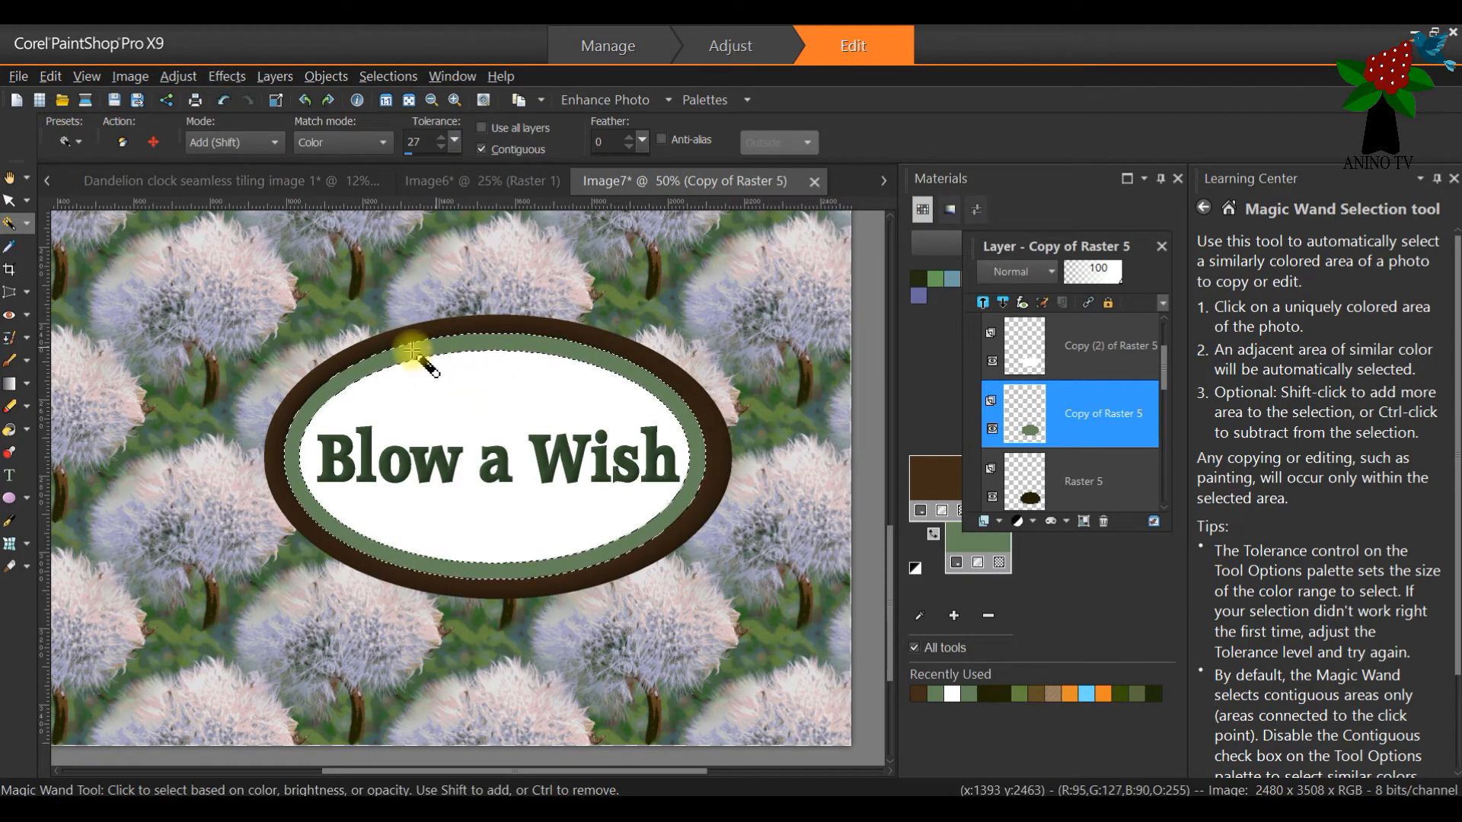
# Step: Apply an Inner Bevel to the green ring with width 31, smoothness 44, depth 2 and shininess 17, and clear the selection
pyautogui.click(227, 80)
pyautogui.moveTo(279, 158)
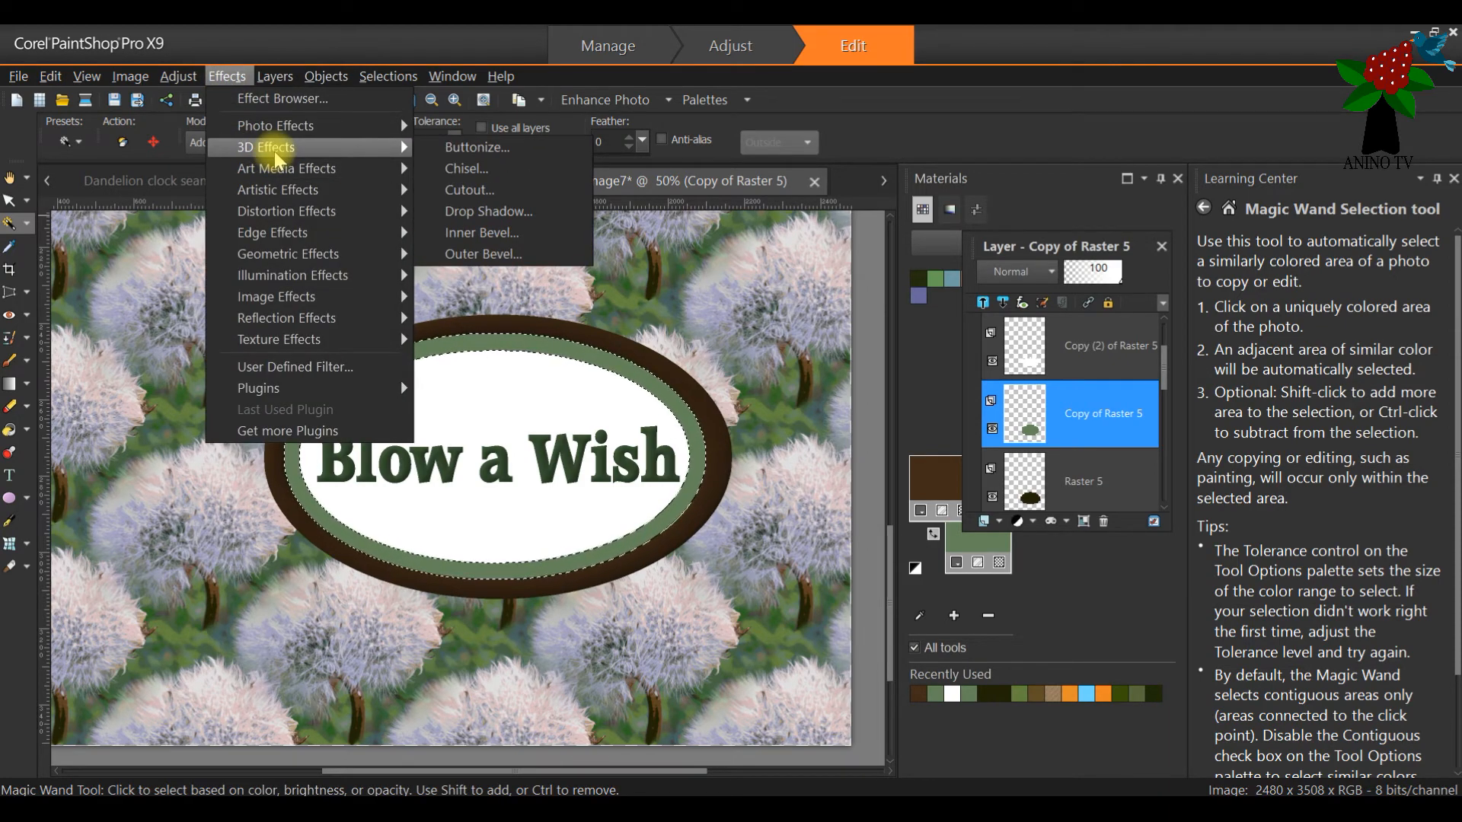
pyautogui.click(538, 233)
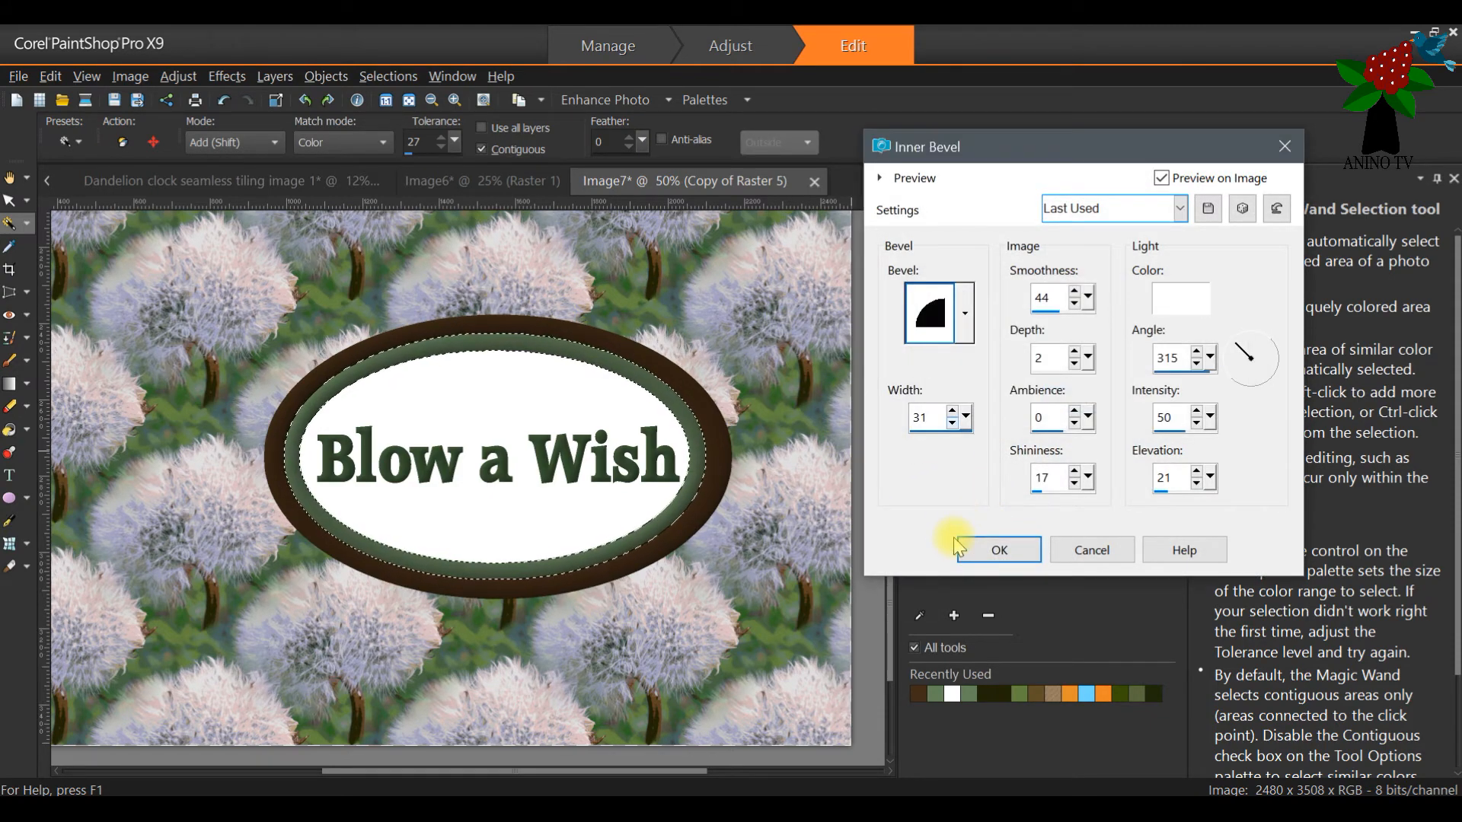
pyautogui.click(999, 550)
pyautogui.scroll(-2, 586, 423)
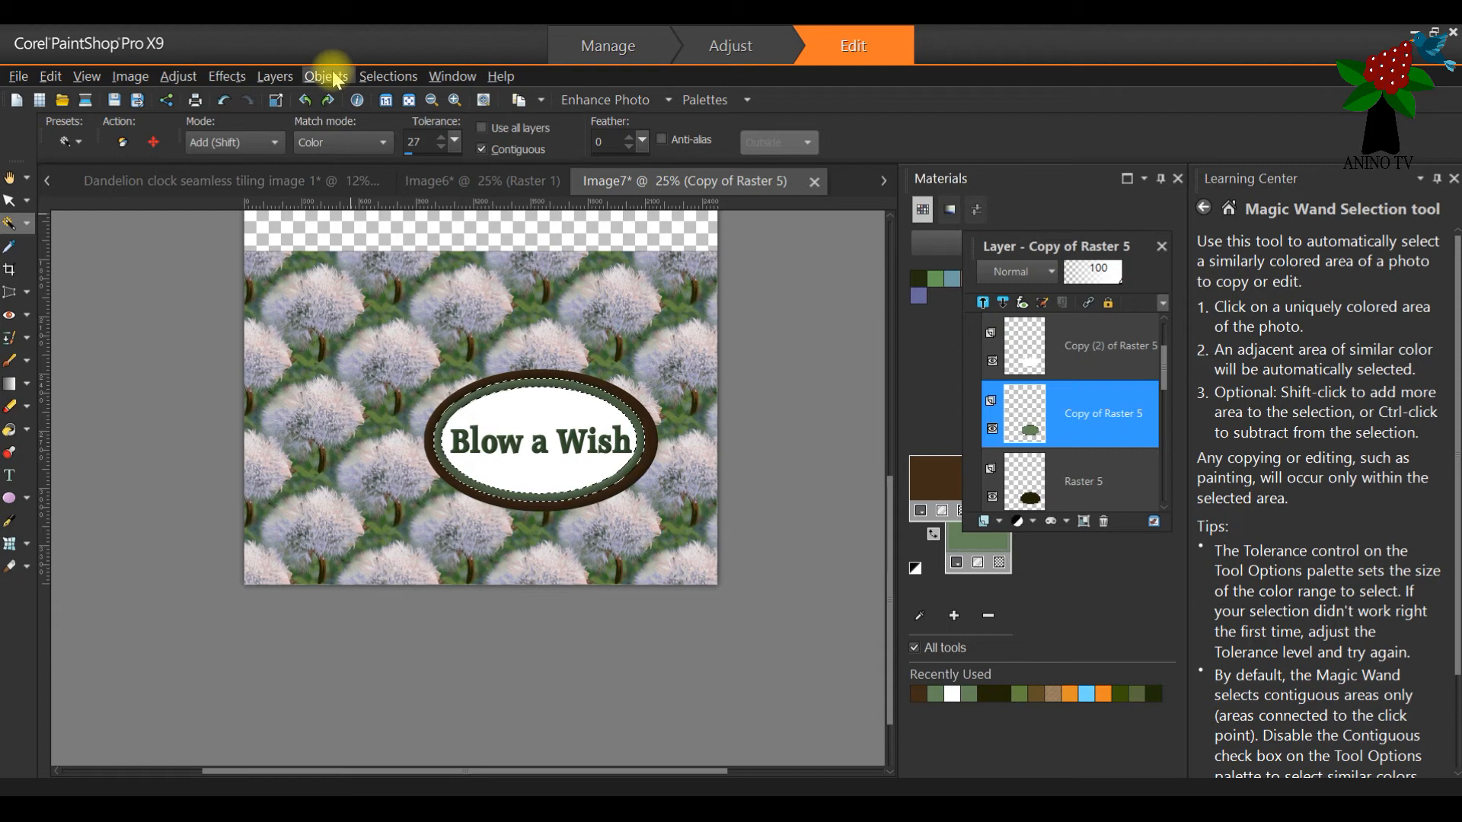
pyautogui.click(369, 77)
pyautogui.click(415, 117)
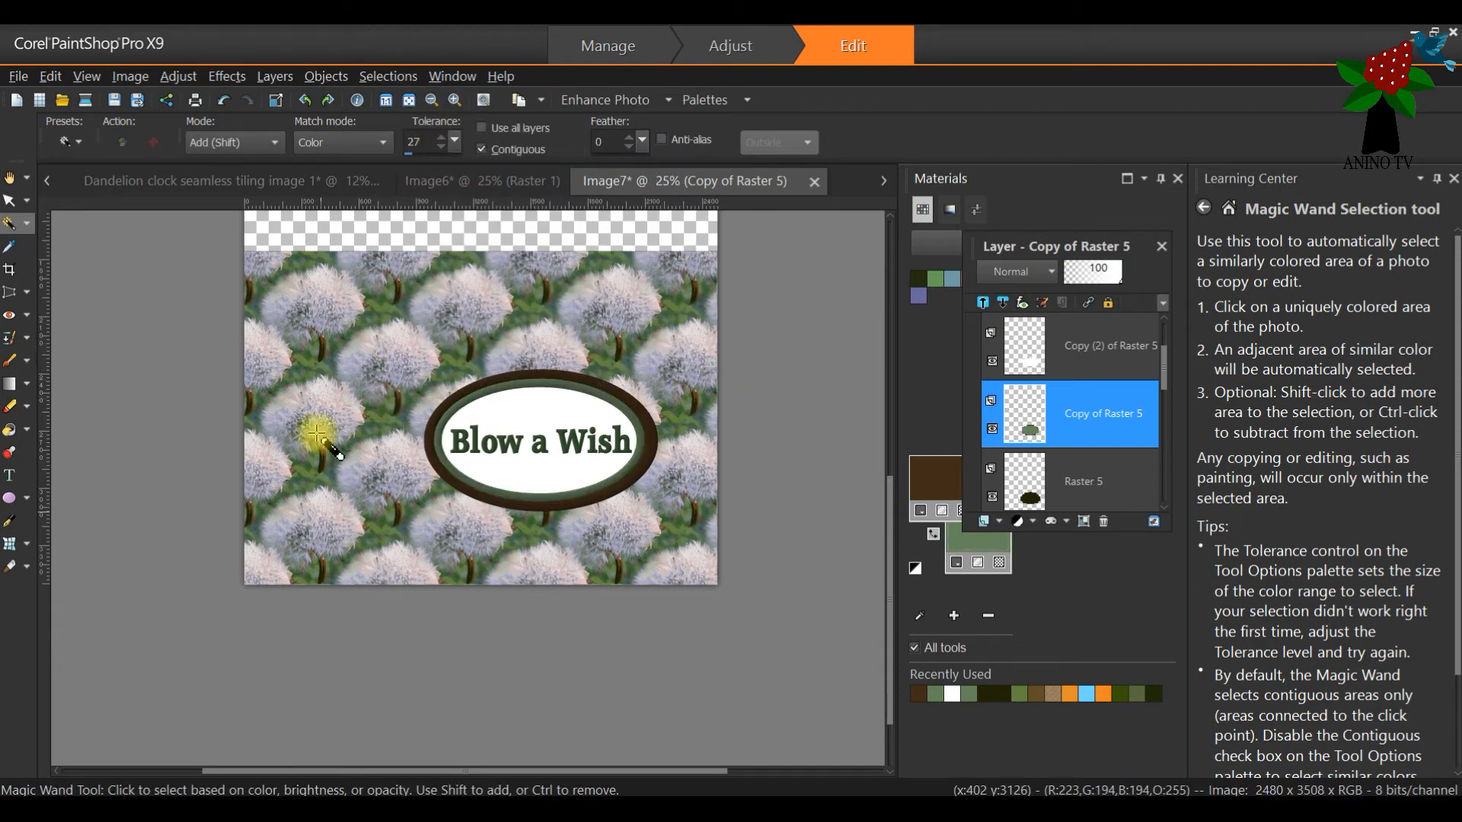
pyautogui.scroll(2, 653, 386)
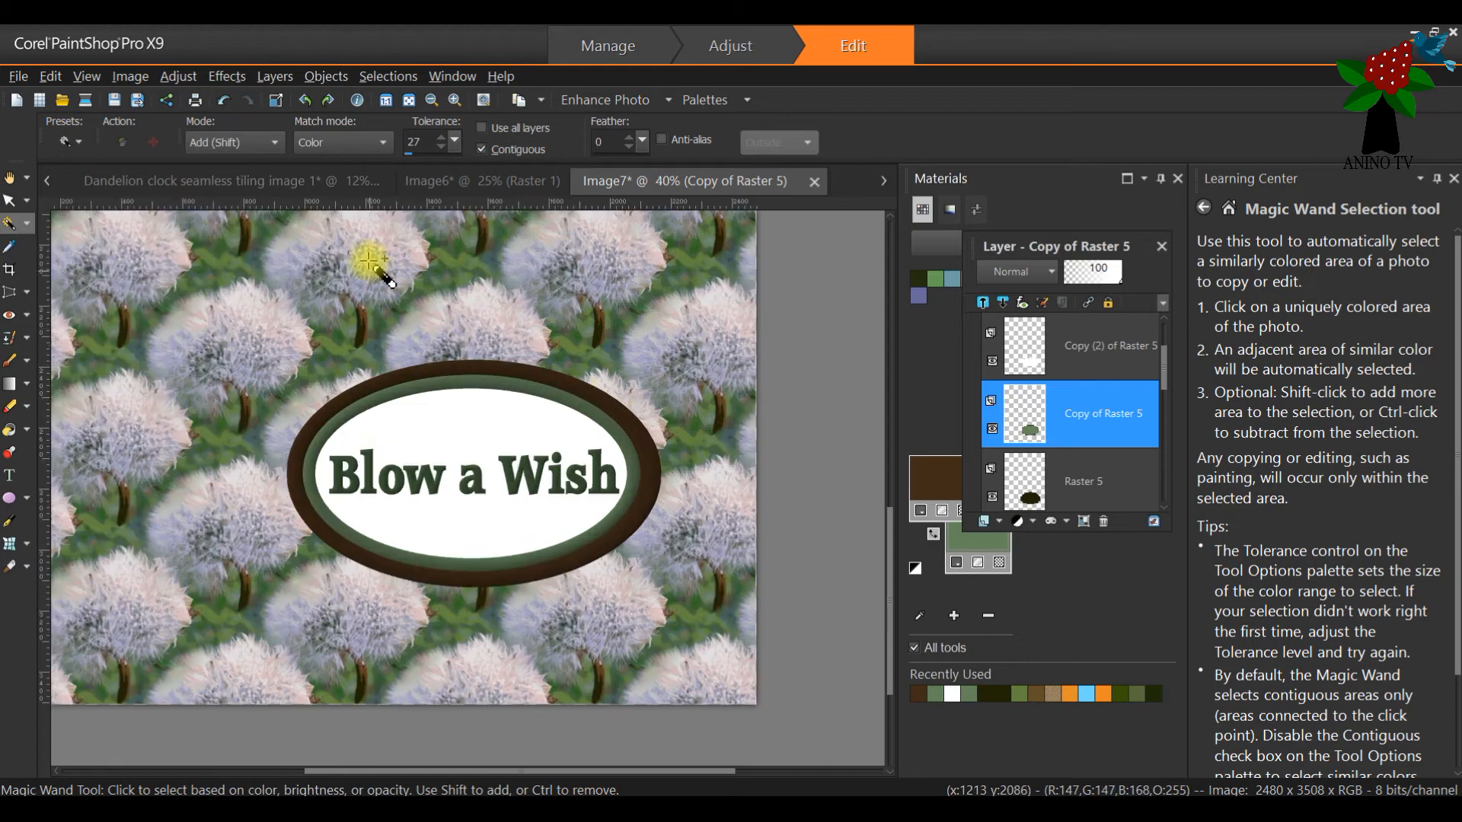
pyautogui.scroll(-1, 385, 262)
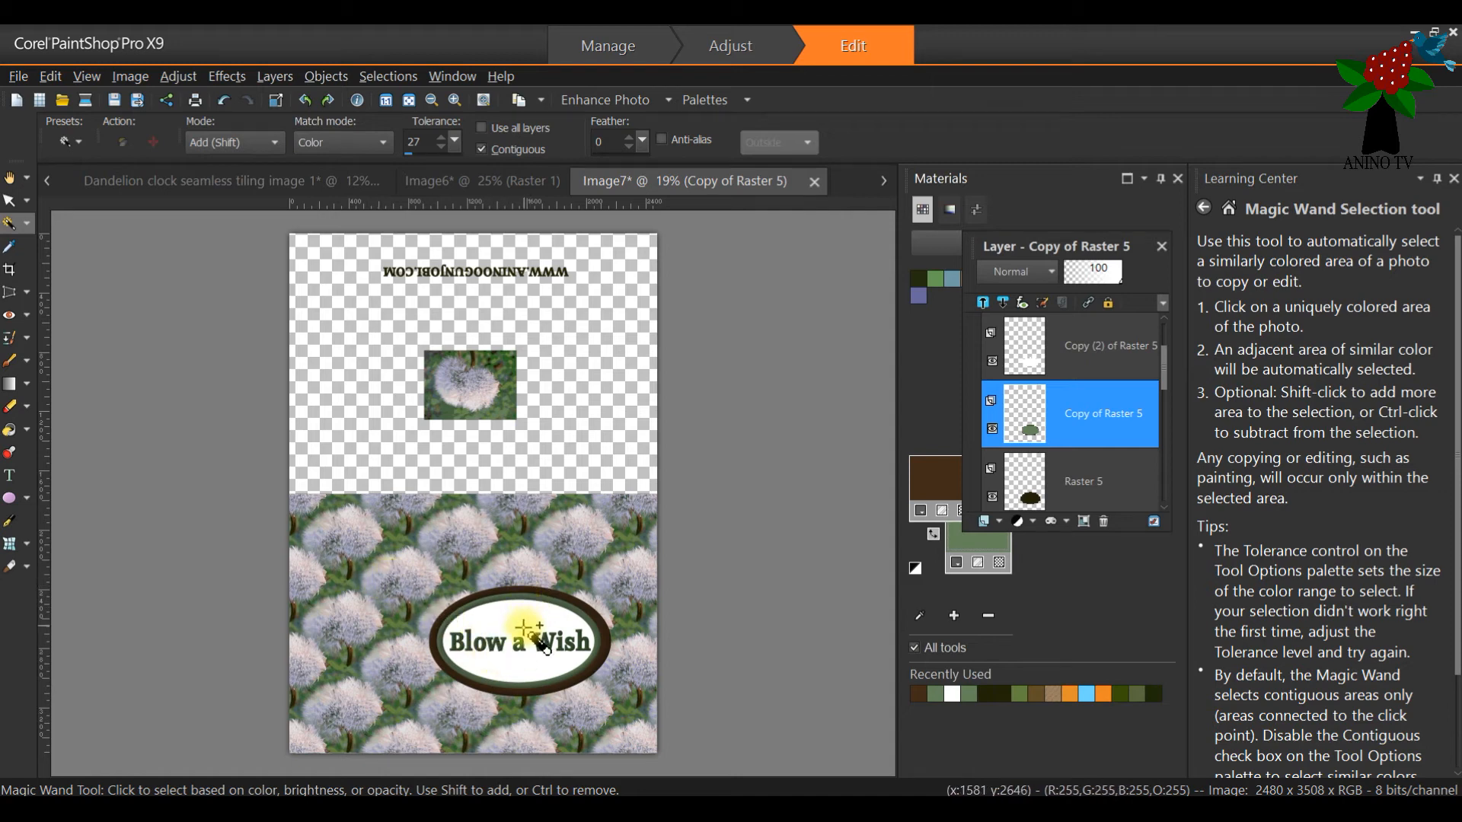
pyautogui.click(26, 204)
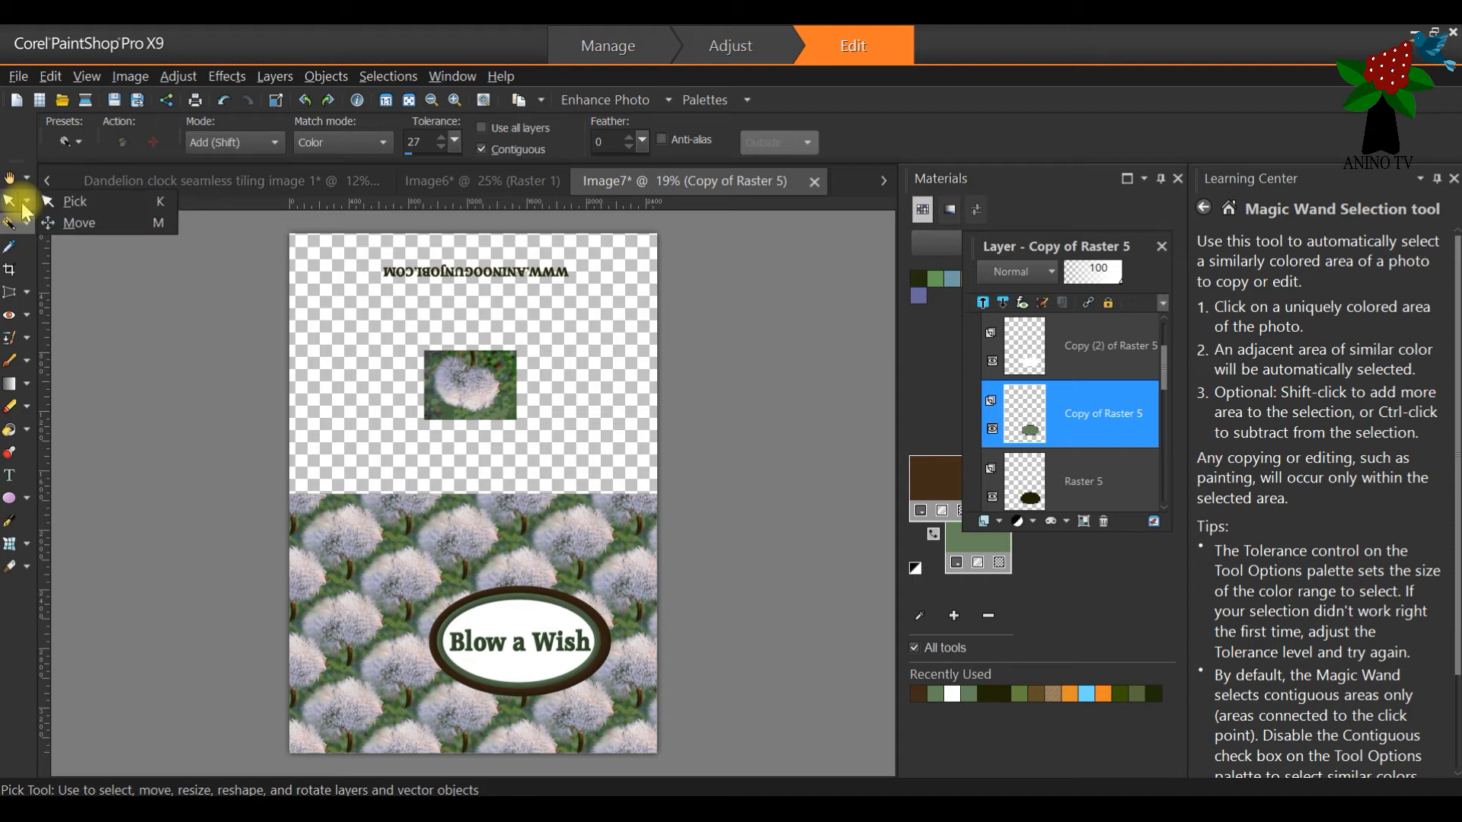
pyautogui.click(62, 222)
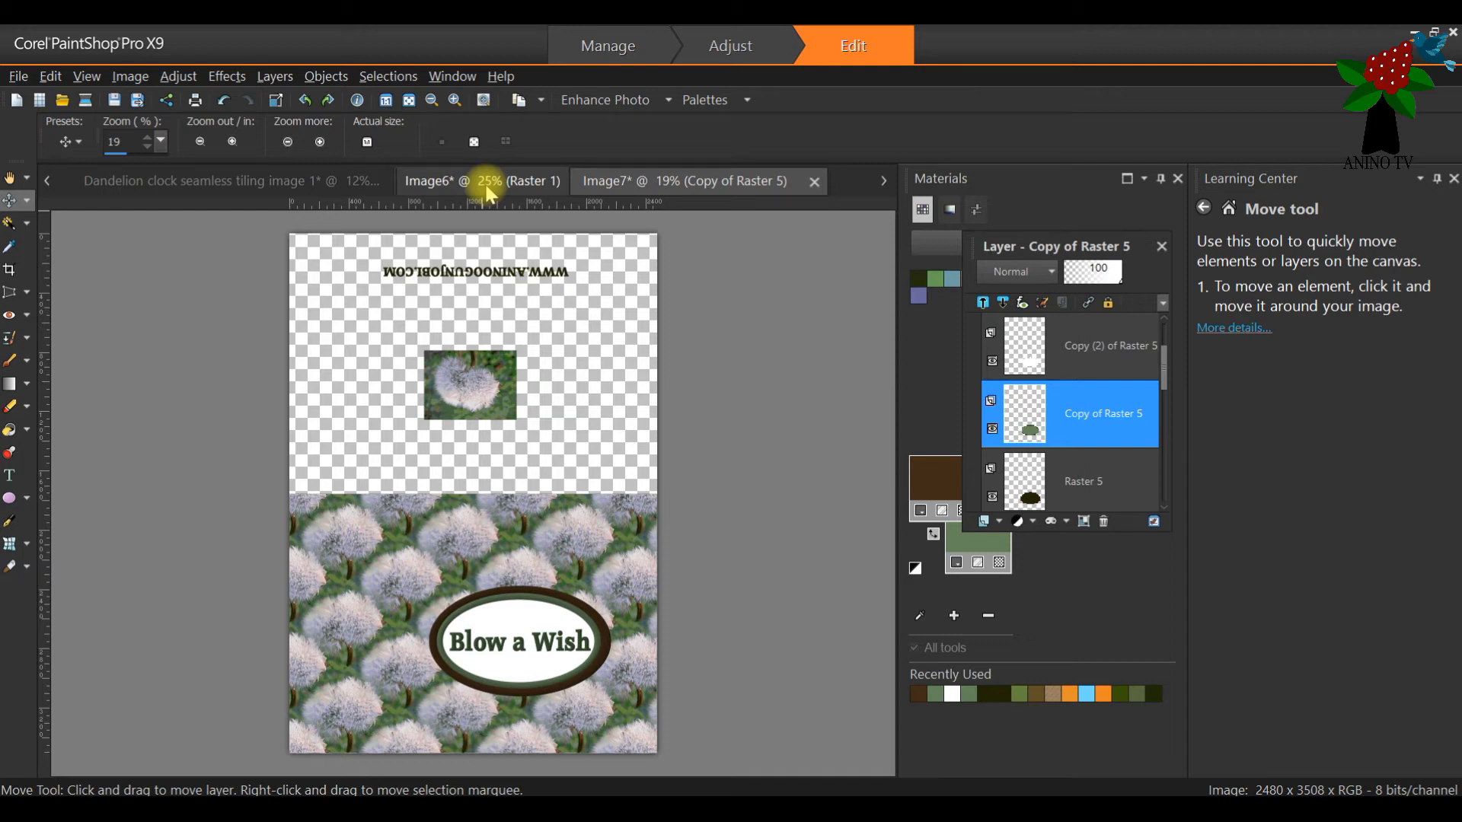
pyautogui.click(488, 182)
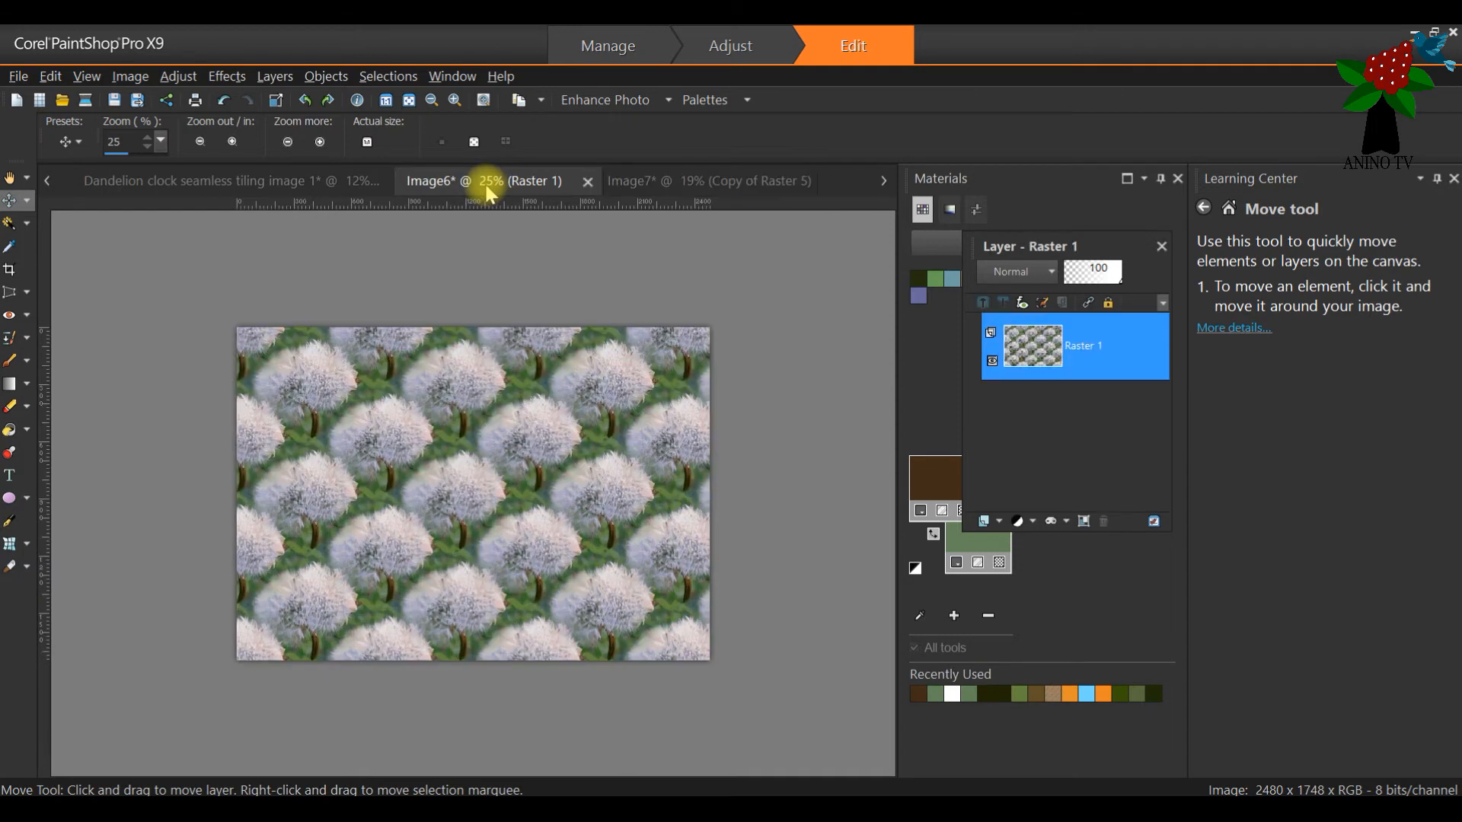
pyautogui.click(669, 182)
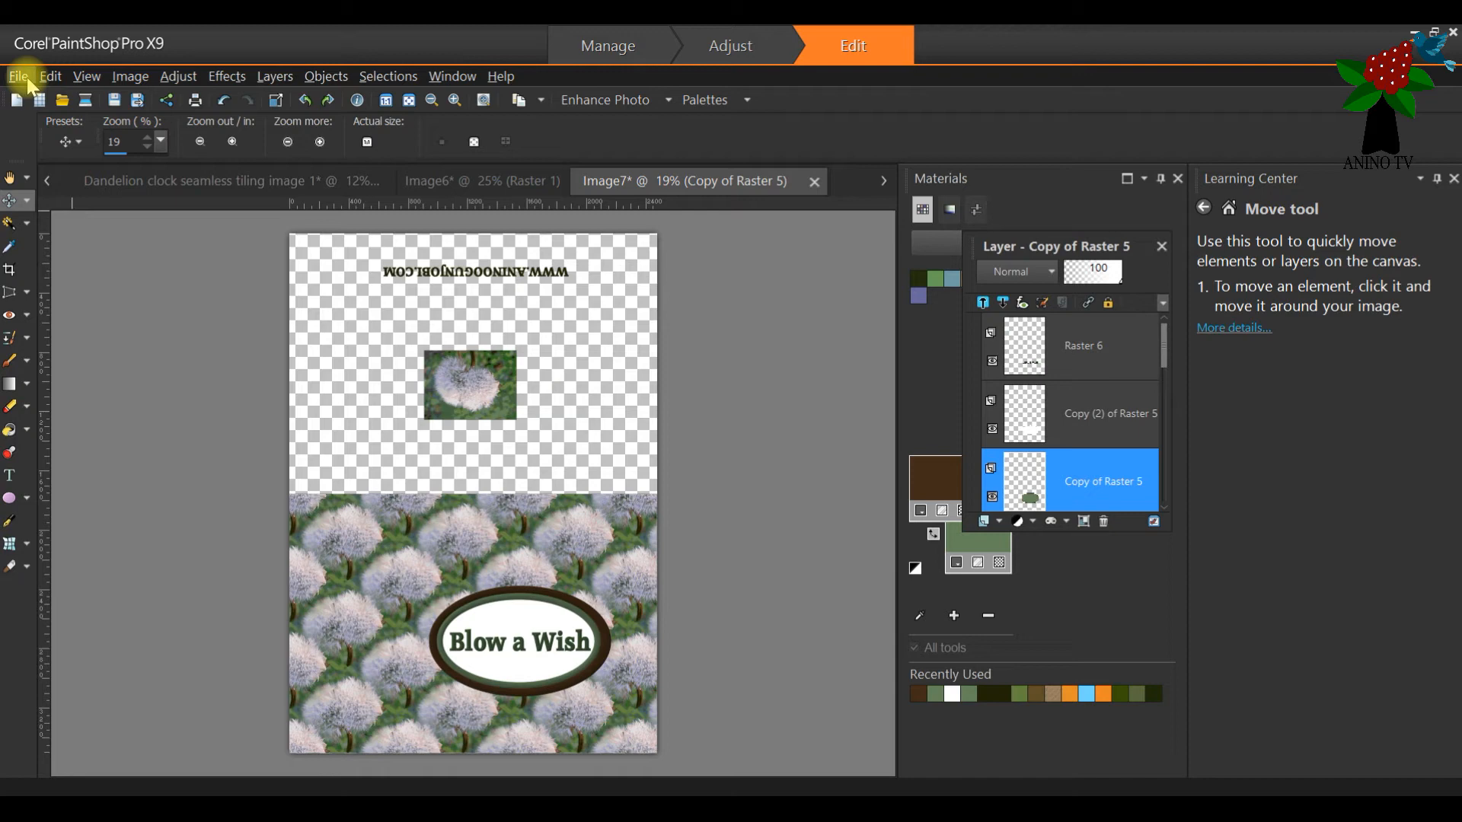
# Step: Create a new A4 image, 8.268 × 11.693 inches at 300 pixels/inch, with a transparent raster background
pyautogui.click(18, 77)
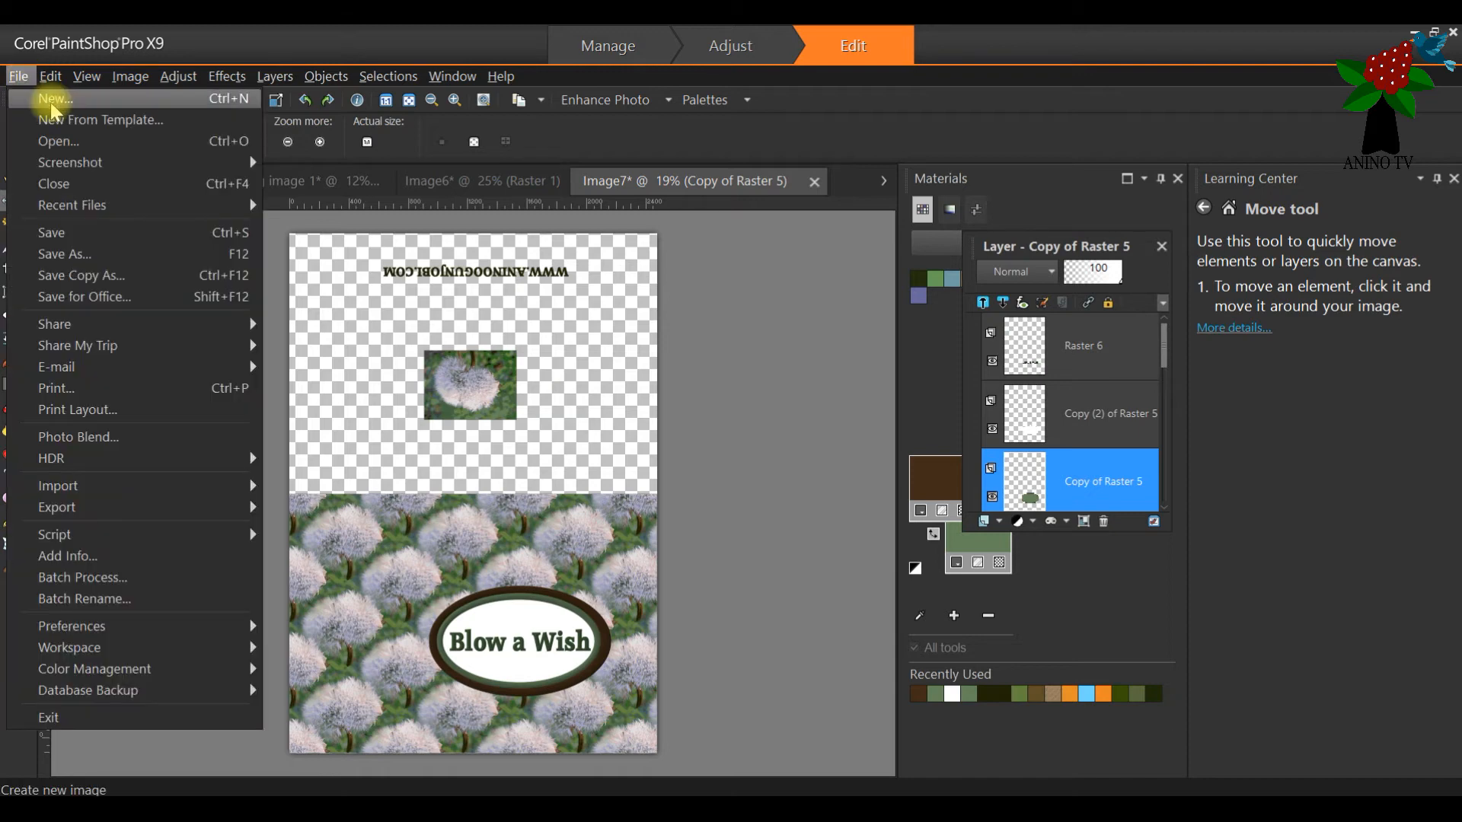
pyautogui.click(504, 428)
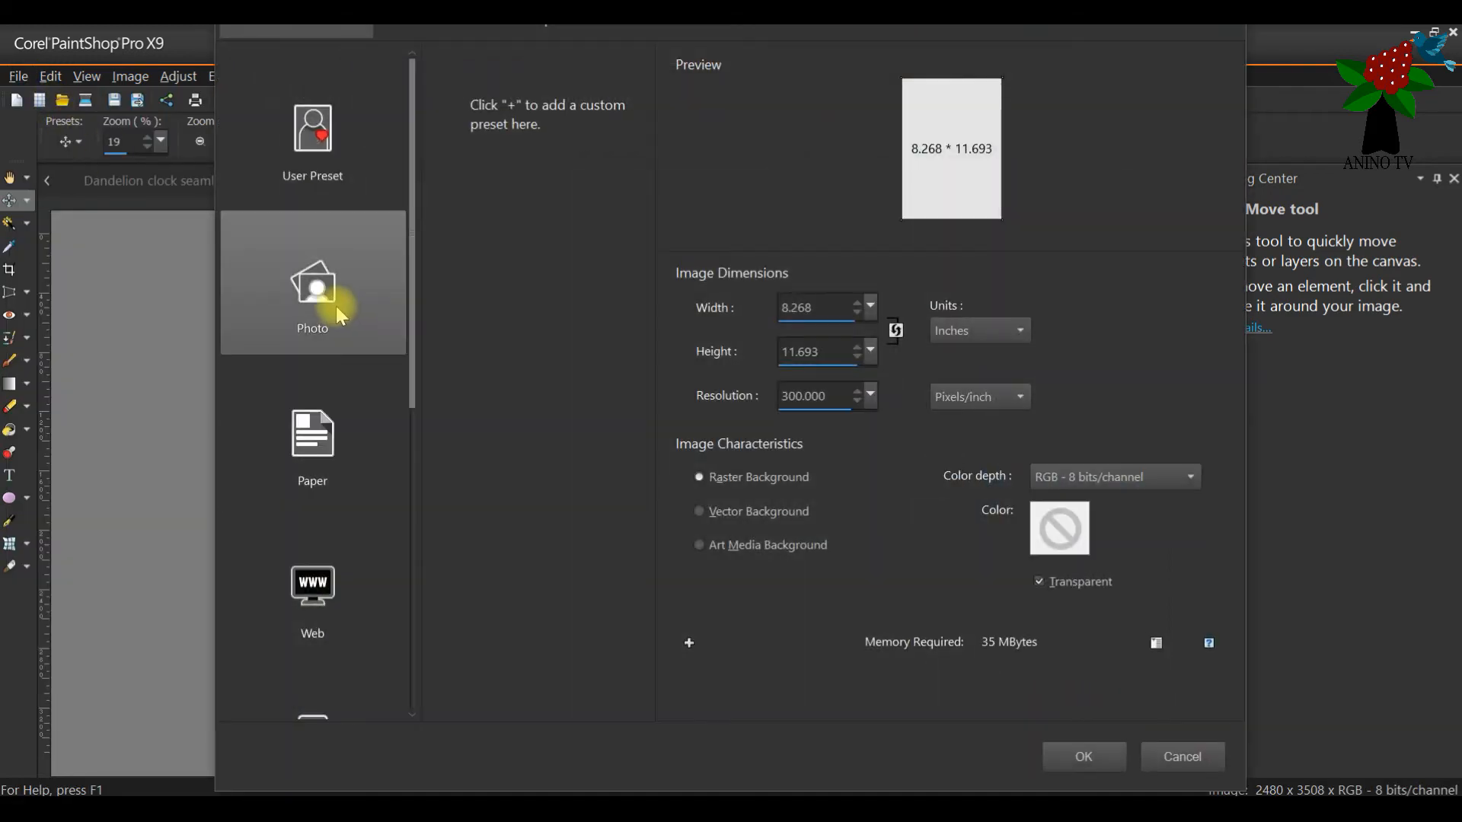
pyautogui.click(309, 457)
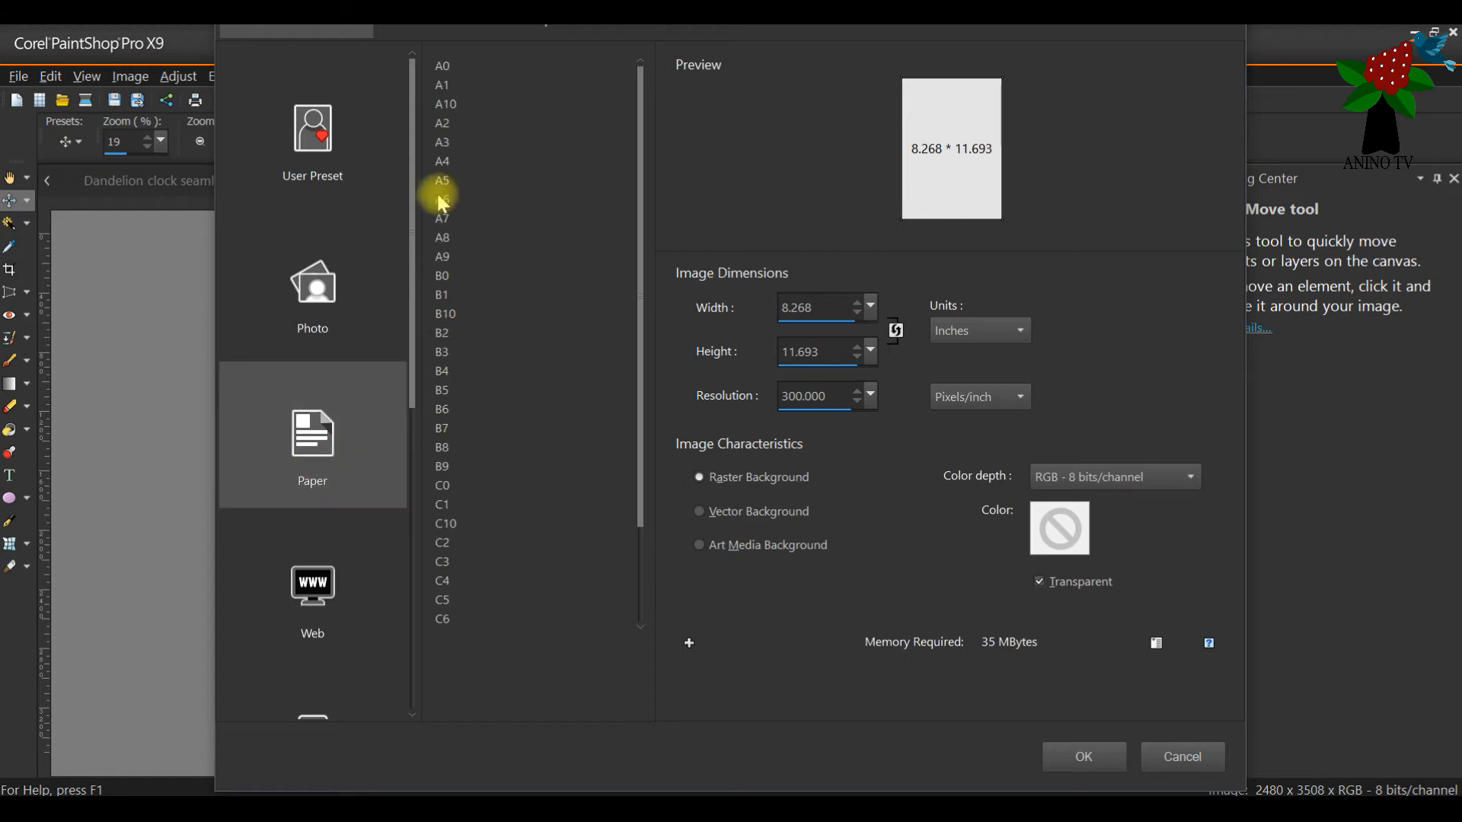
pyautogui.click(449, 162)
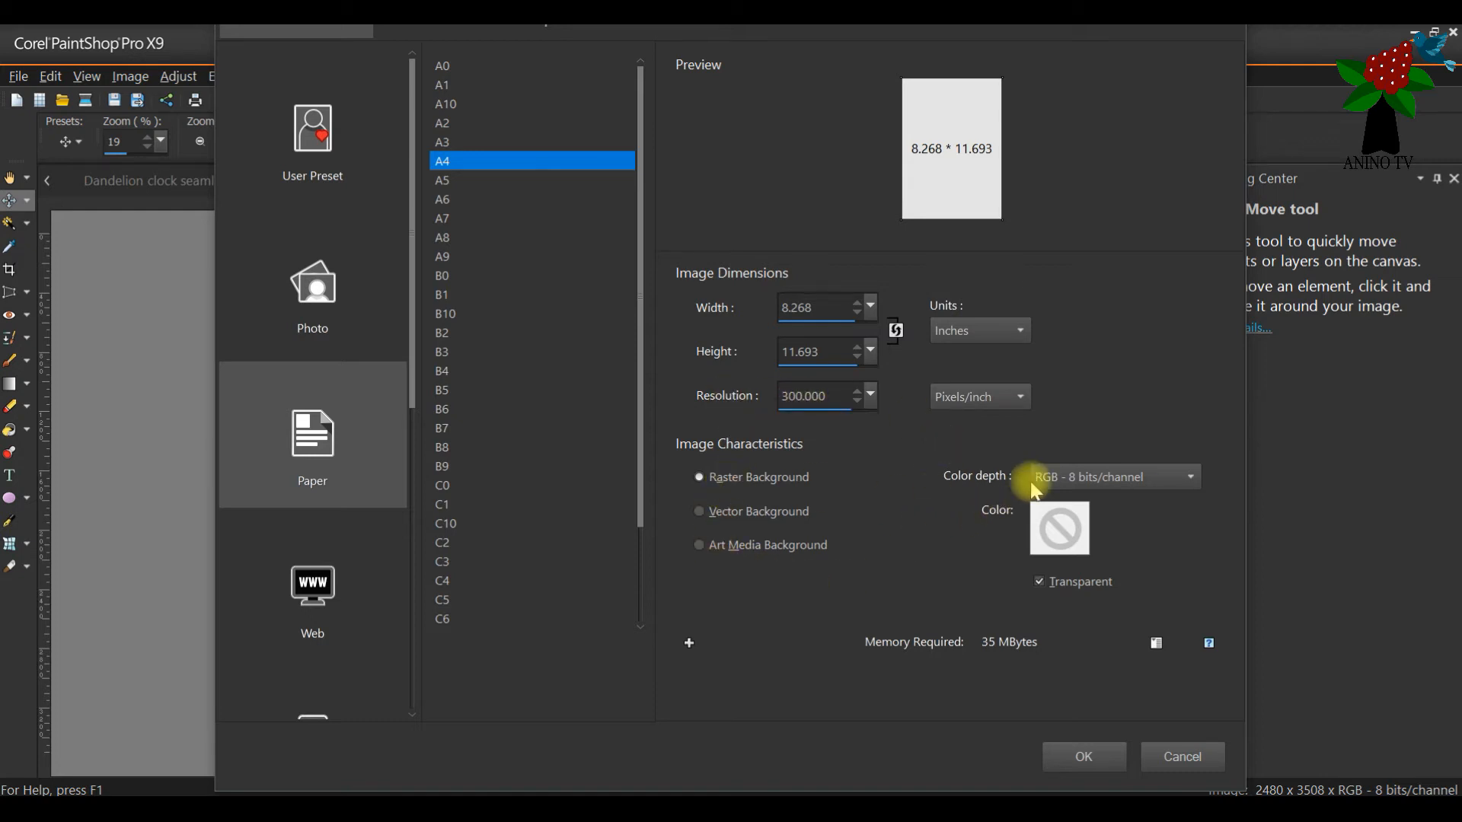
pyautogui.click(1088, 756)
pyautogui.scroll(-1, 476, 326)
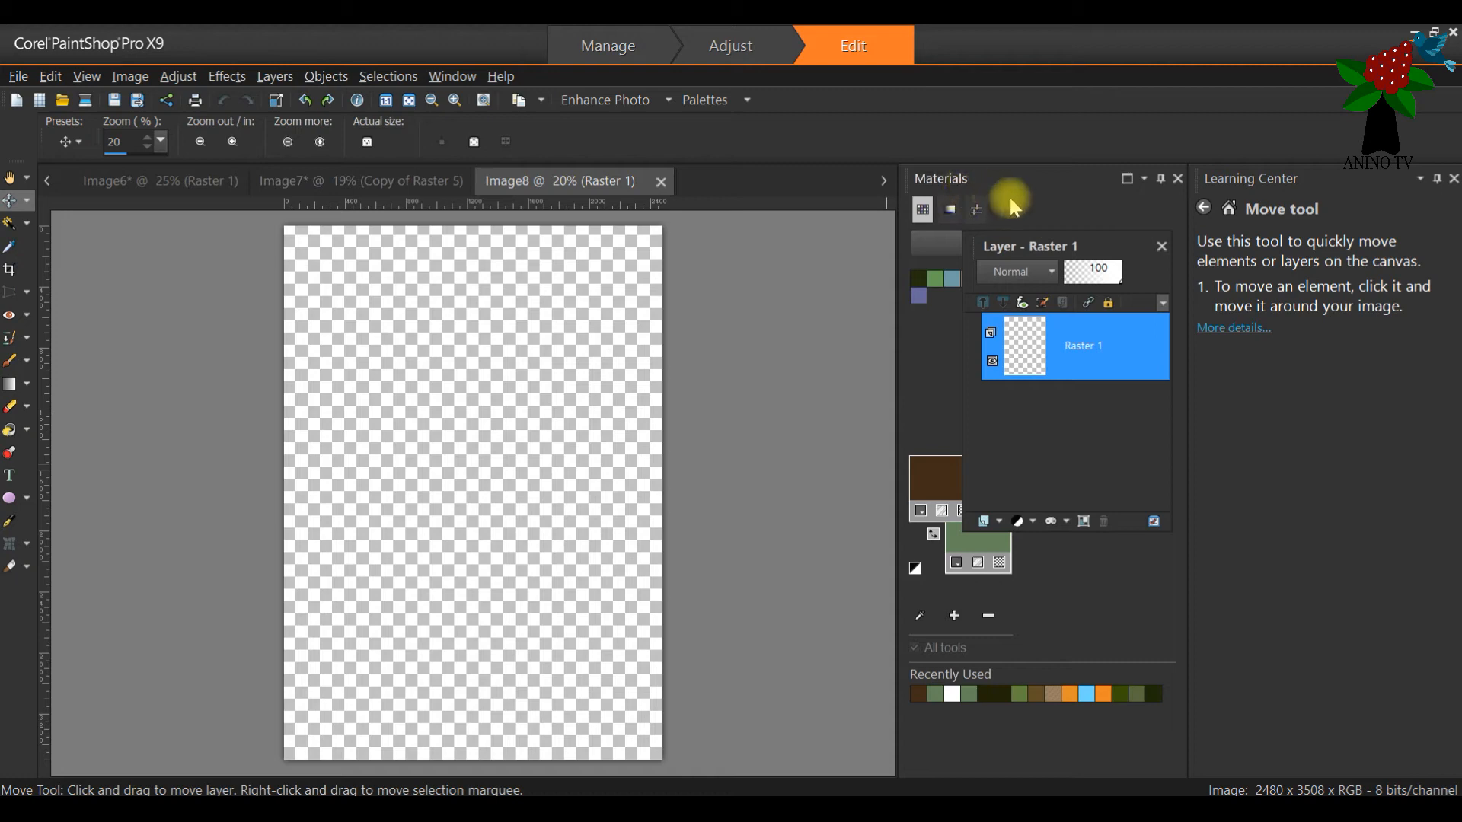
# Step: Move the Layers palette off the Materials palette and float the Materials palette beside the canvas
pyautogui.moveTo(1077, 246); pyautogui.dragTo(1273, 373)
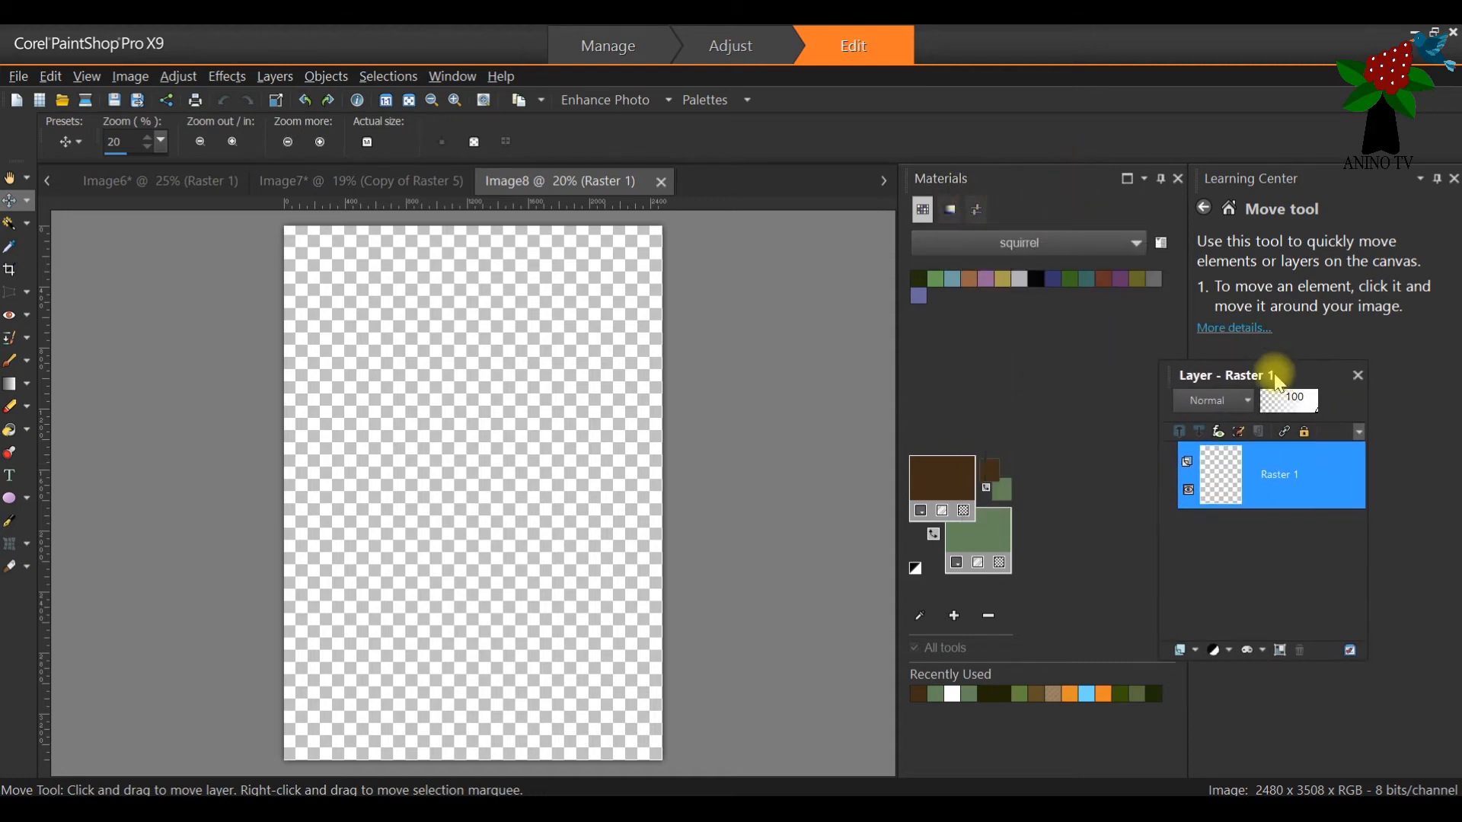
pyautogui.moveTo(1038, 185); pyautogui.dragTo(1030, 357)
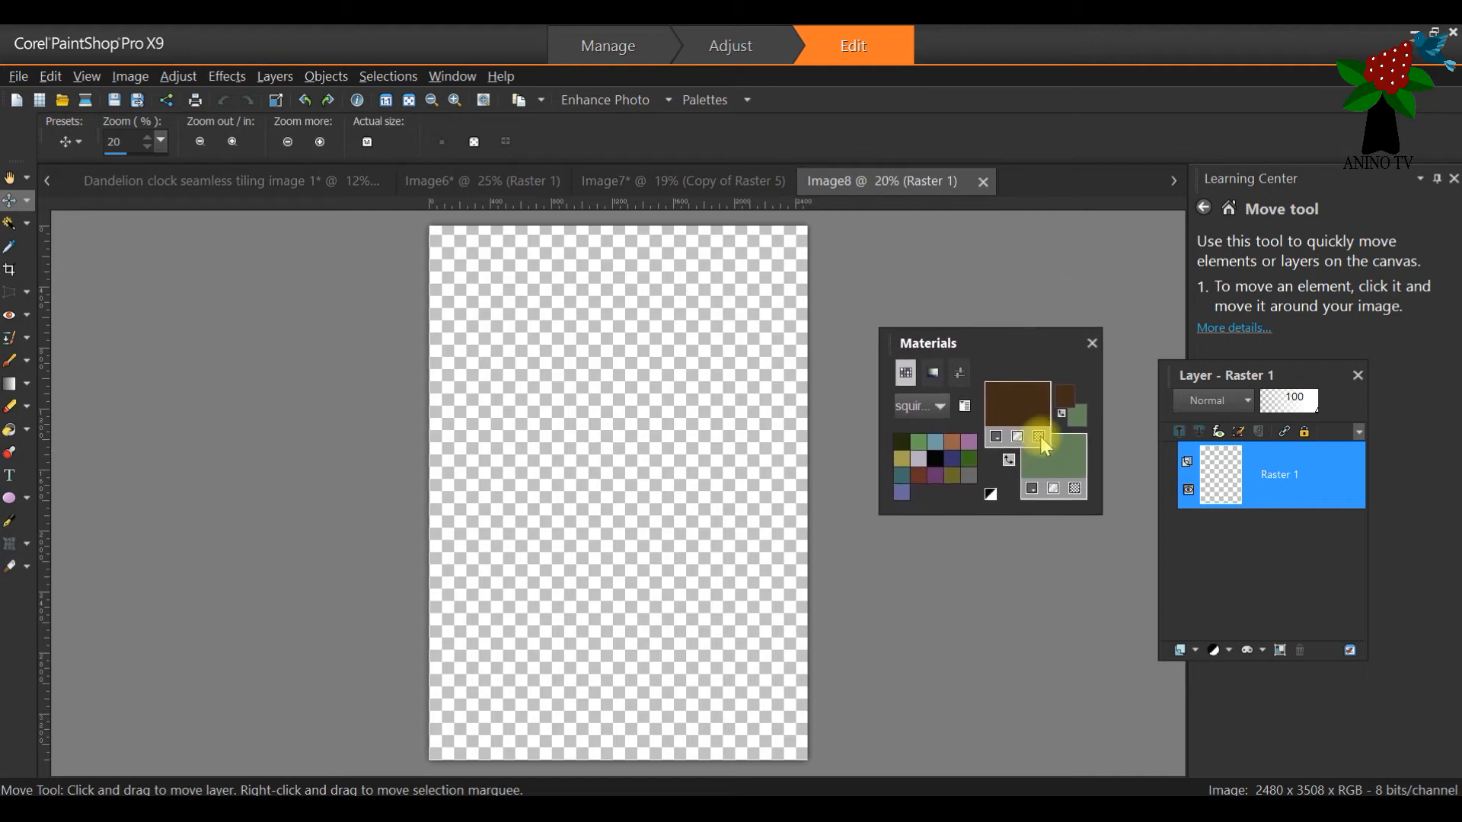
# Step: Swap the colours so brown is the background, set the foreground to the dandelion pattern, and flood-fill the whole page with it
pyautogui.click(1009, 461)
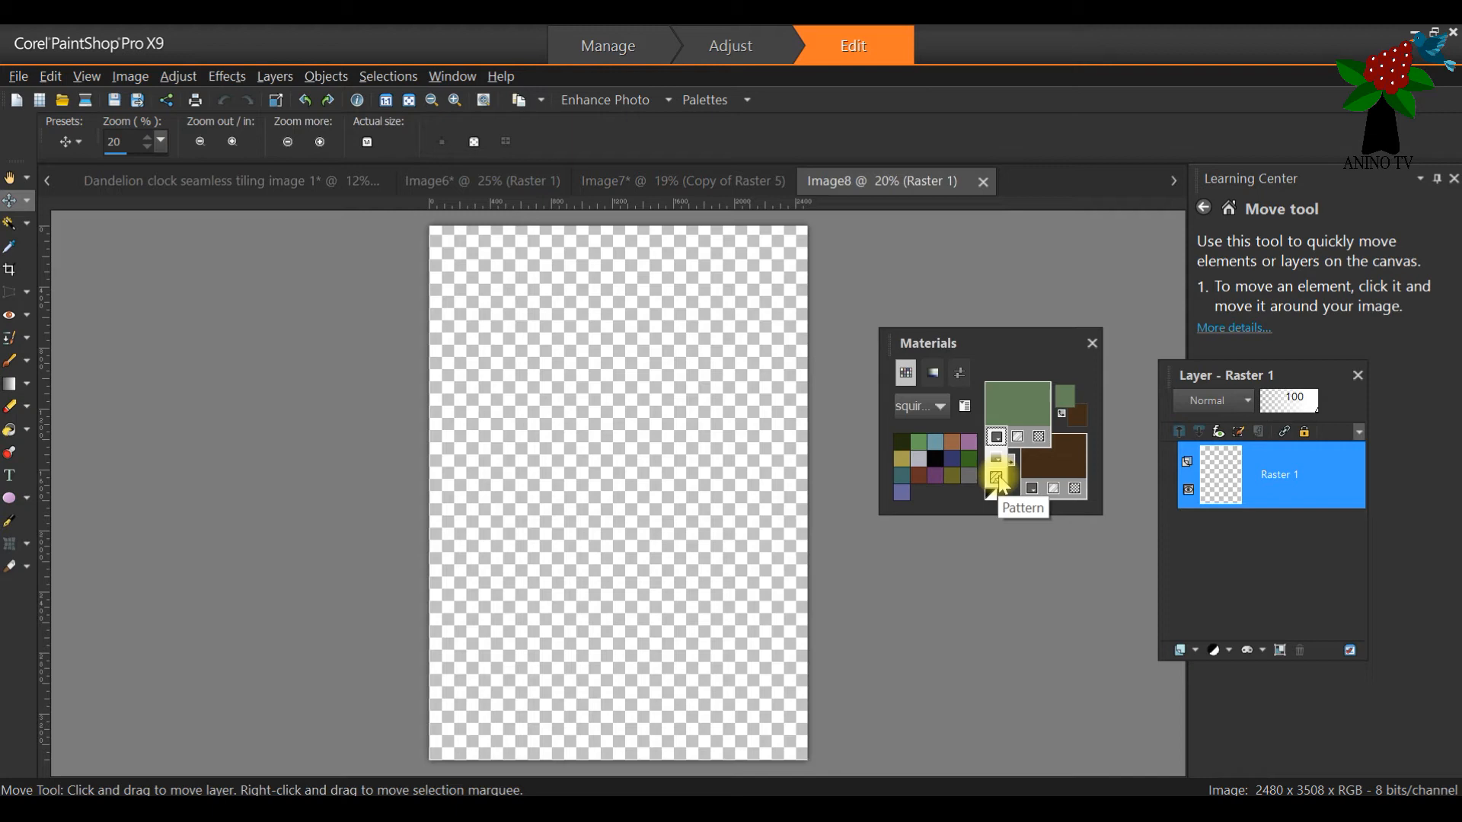
pyautogui.click(996, 459)
pyautogui.click(996, 479)
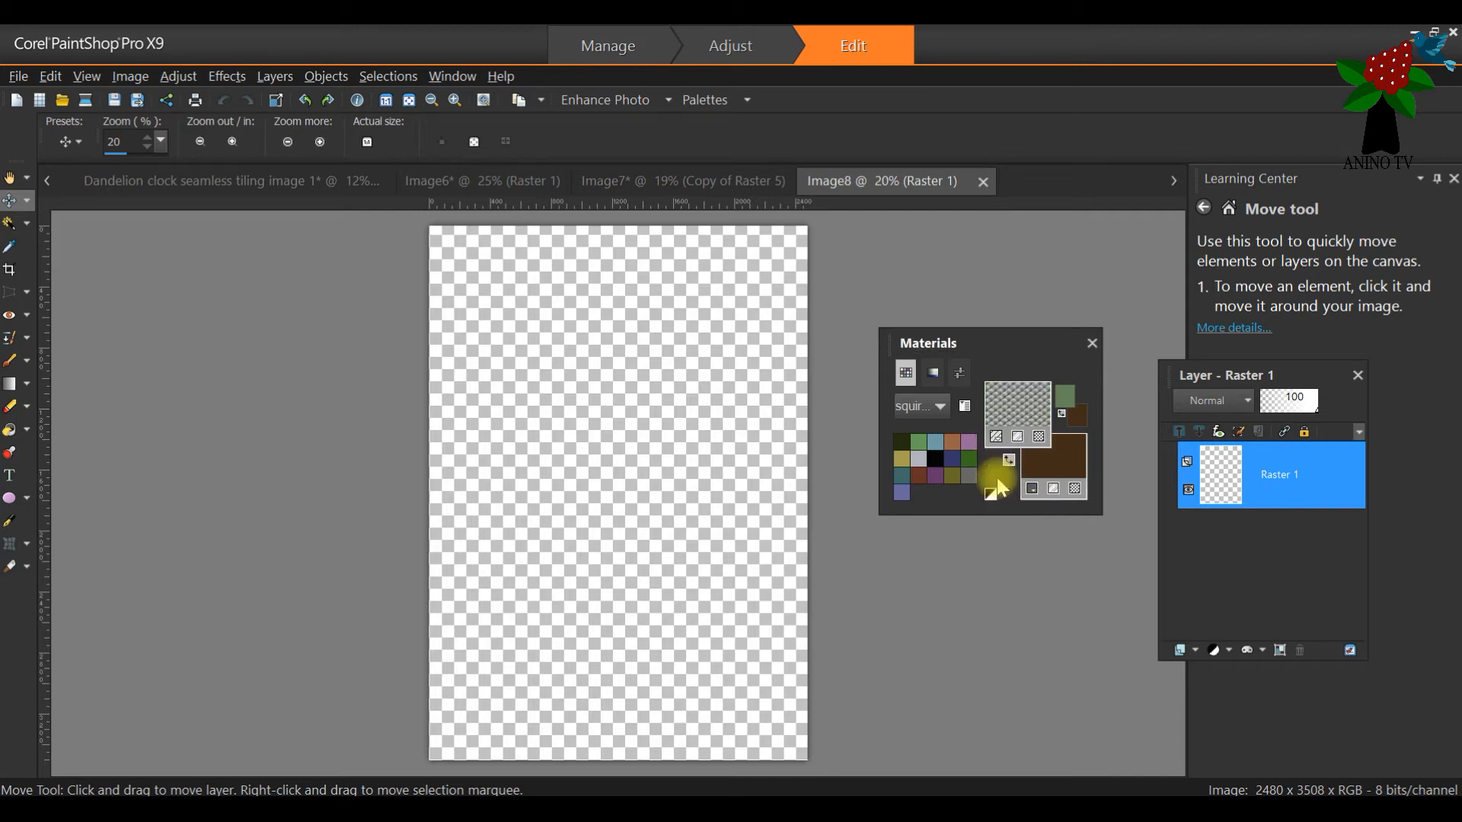
pyautogui.click(13, 432)
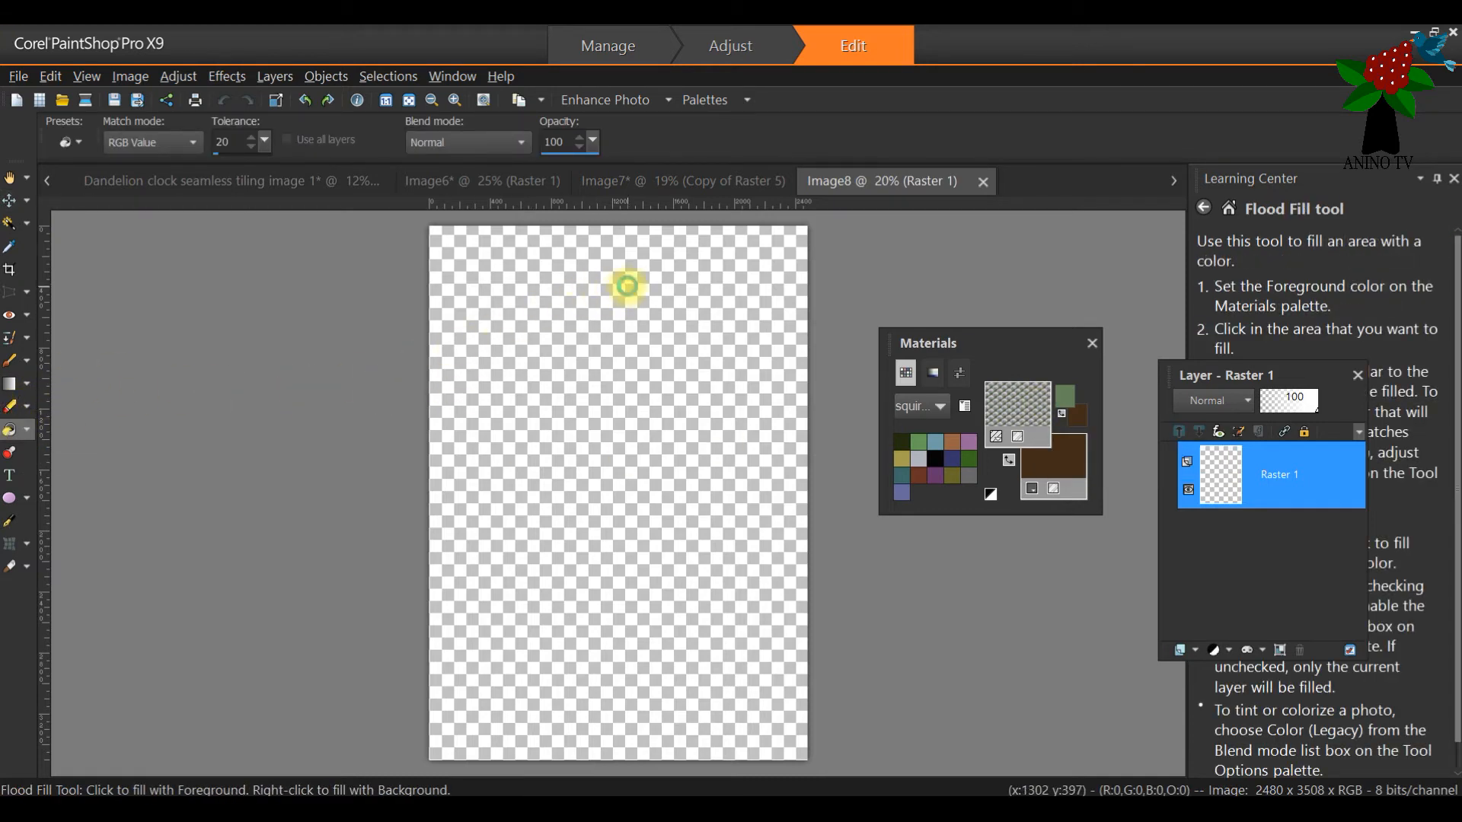
pyautogui.click(627, 287)
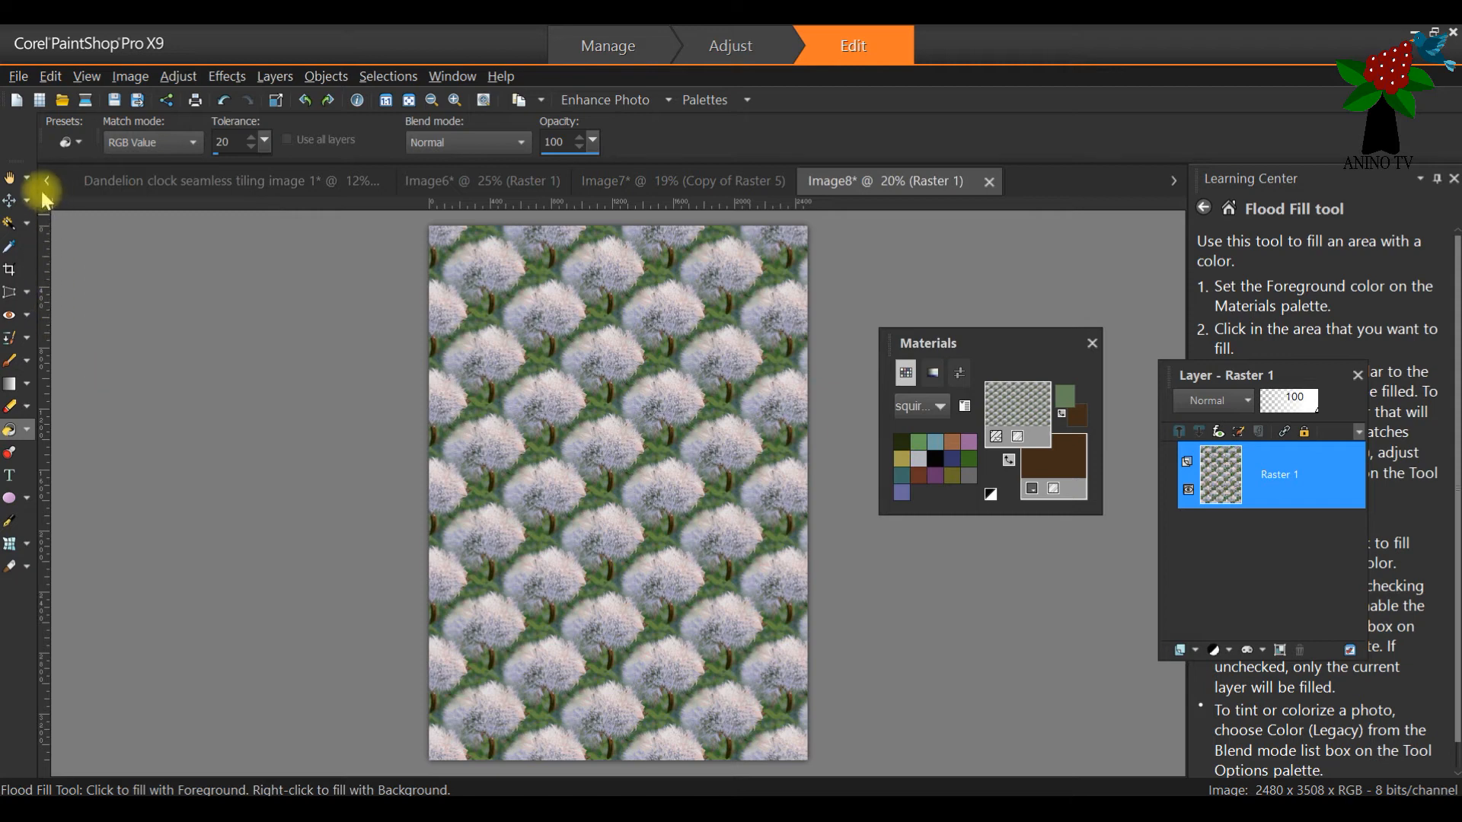
# Step: Draw a dark brown vector rectangle about 1931 × 1606 pixels over the page's lower half and move it slightly down and left
pyautogui.click(15, 207)
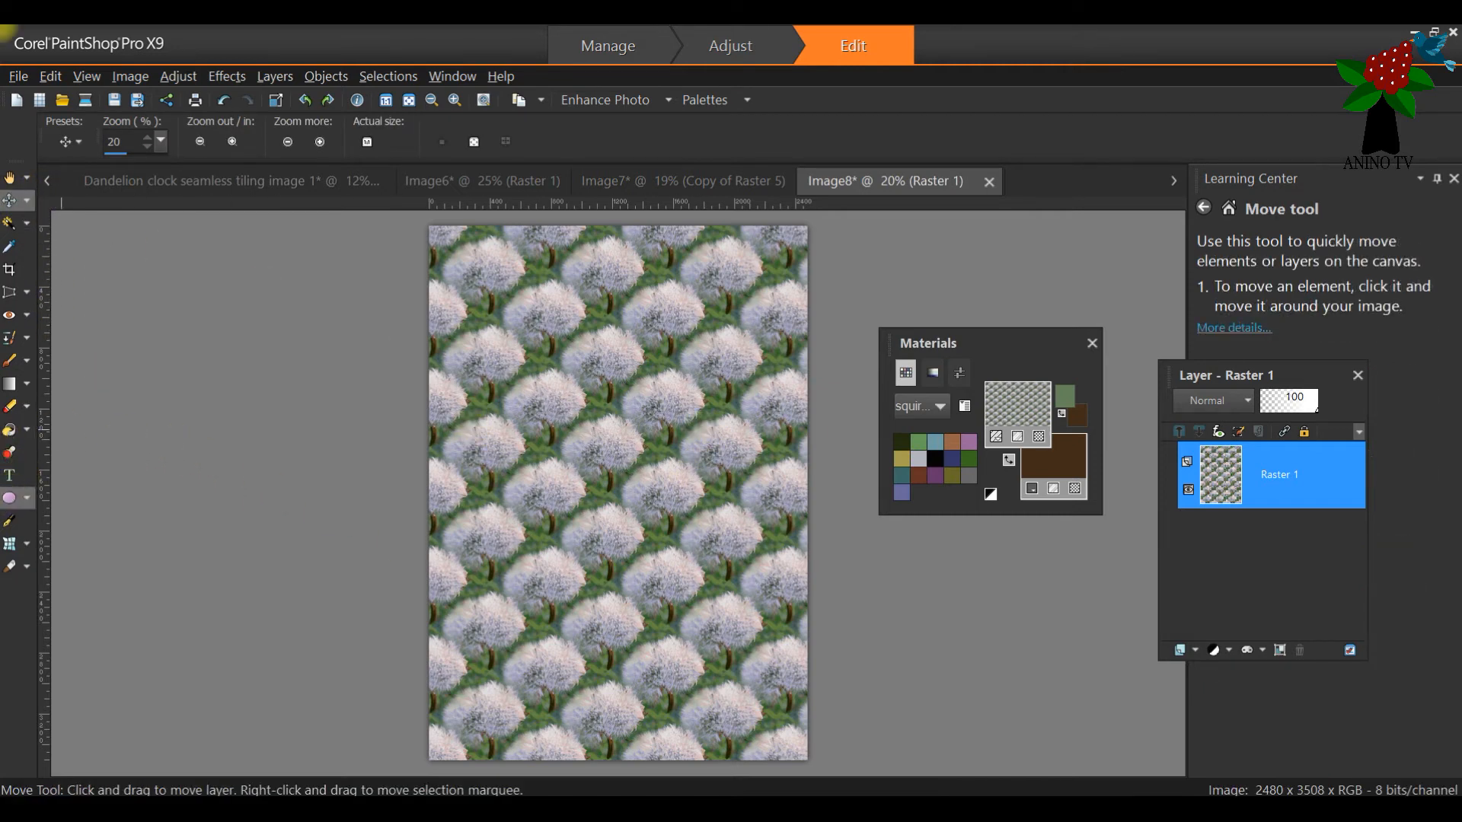
pyautogui.click(12, 498)
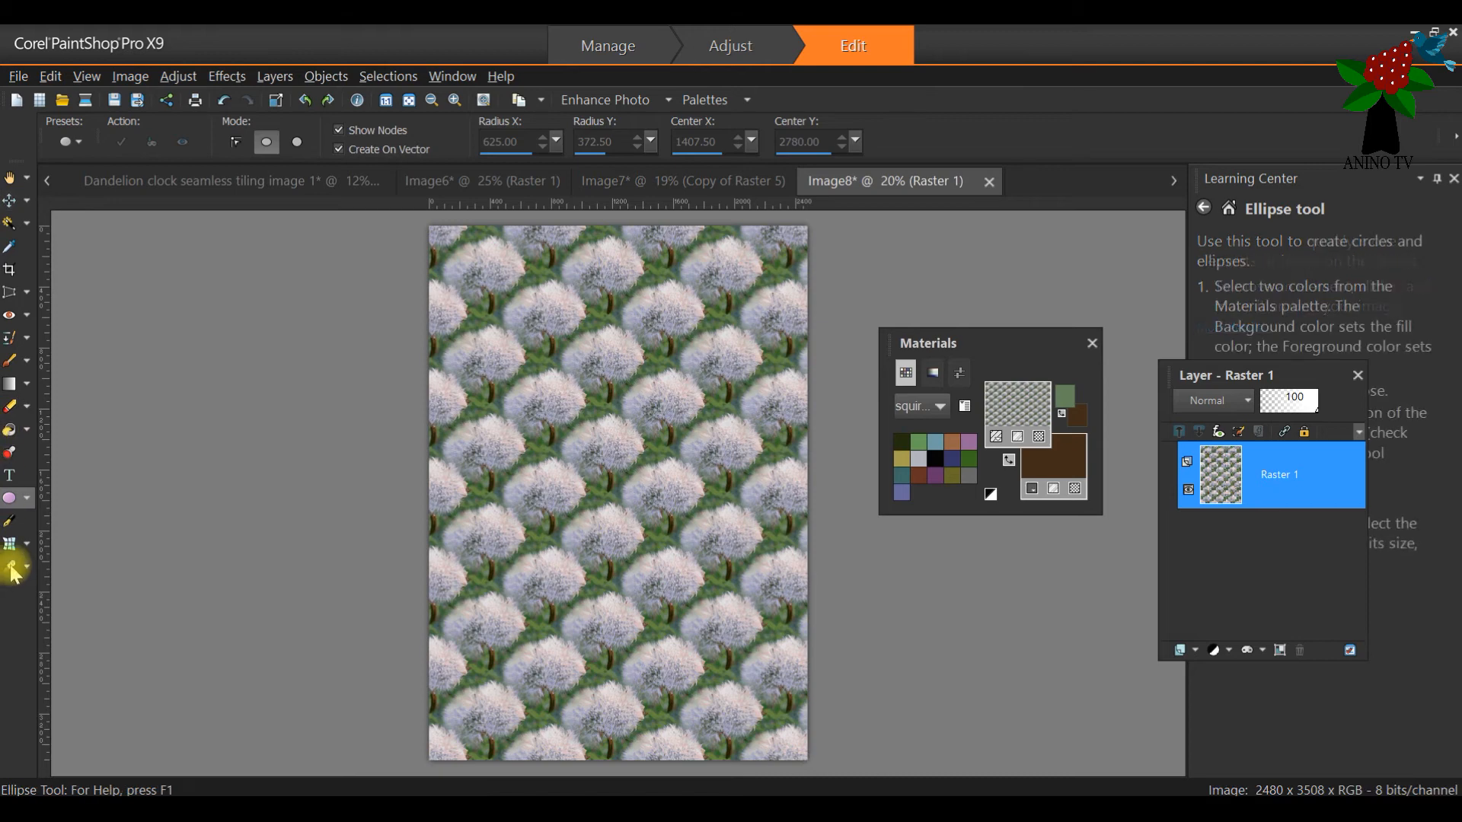
pyautogui.click(29, 501)
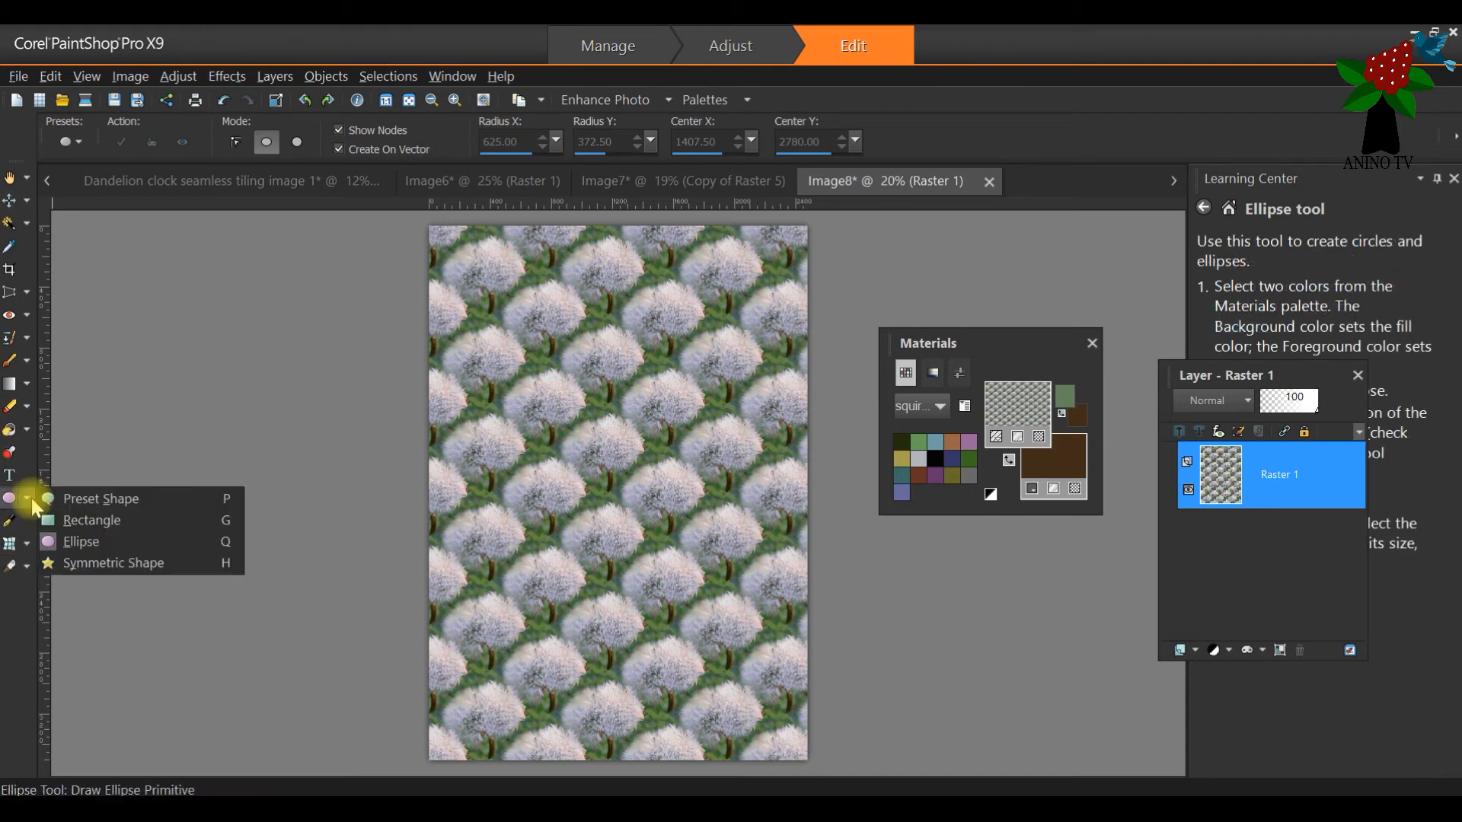
pyautogui.click(76, 520)
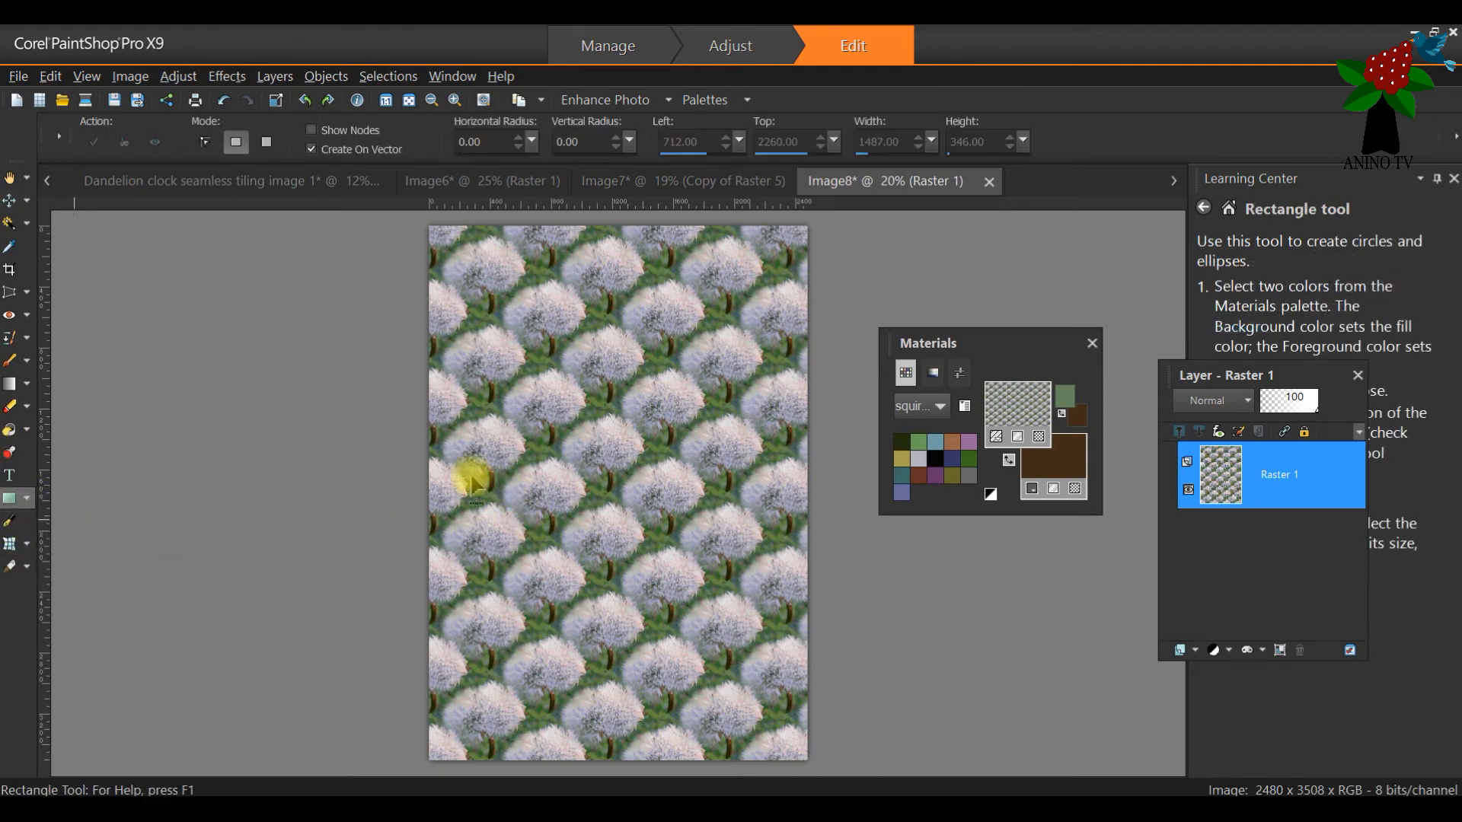
pyautogui.moveTo(472, 478); pyautogui.dragTo(766, 721)
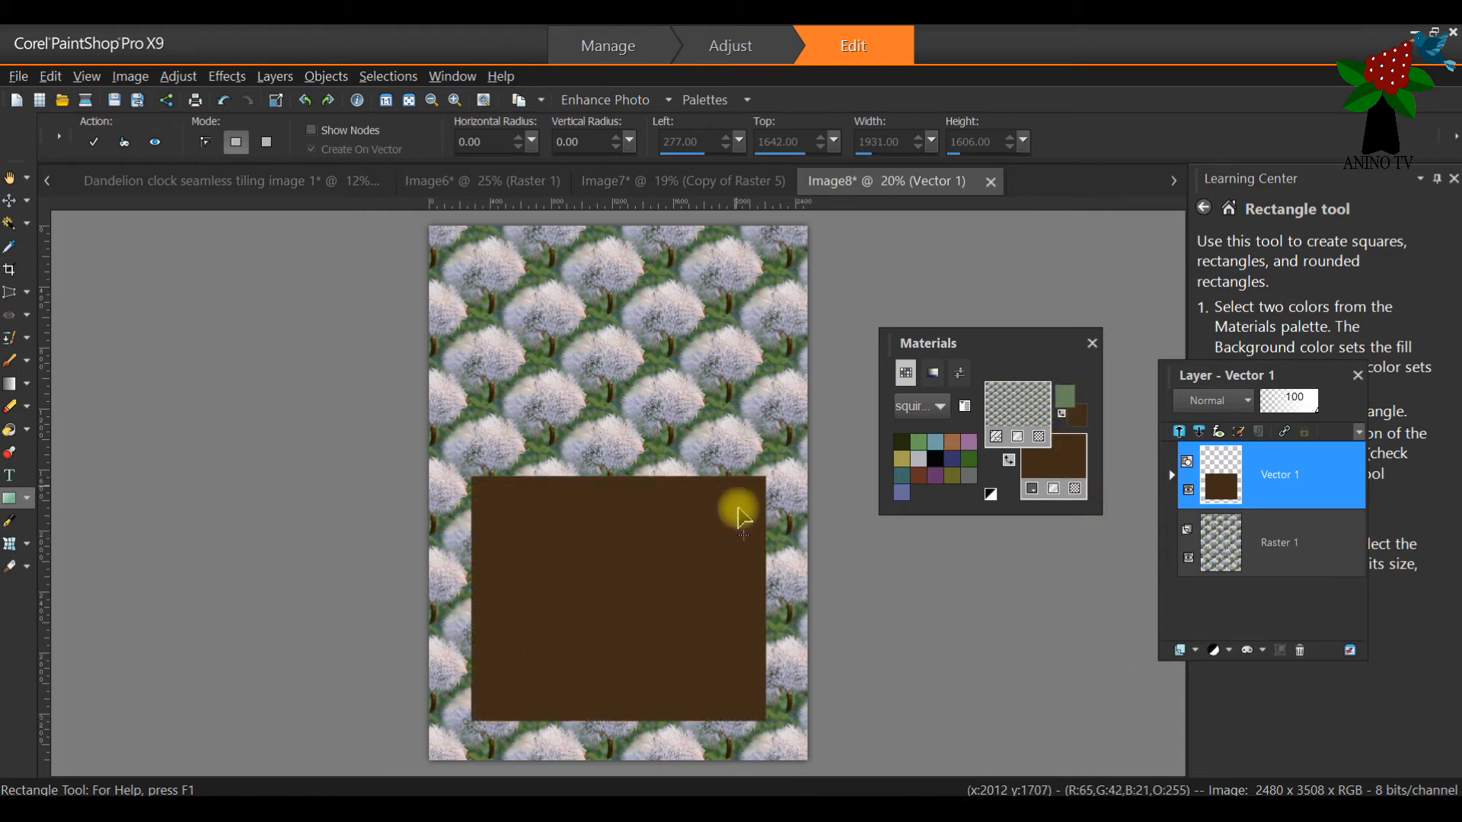
pyautogui.click(10, 200)
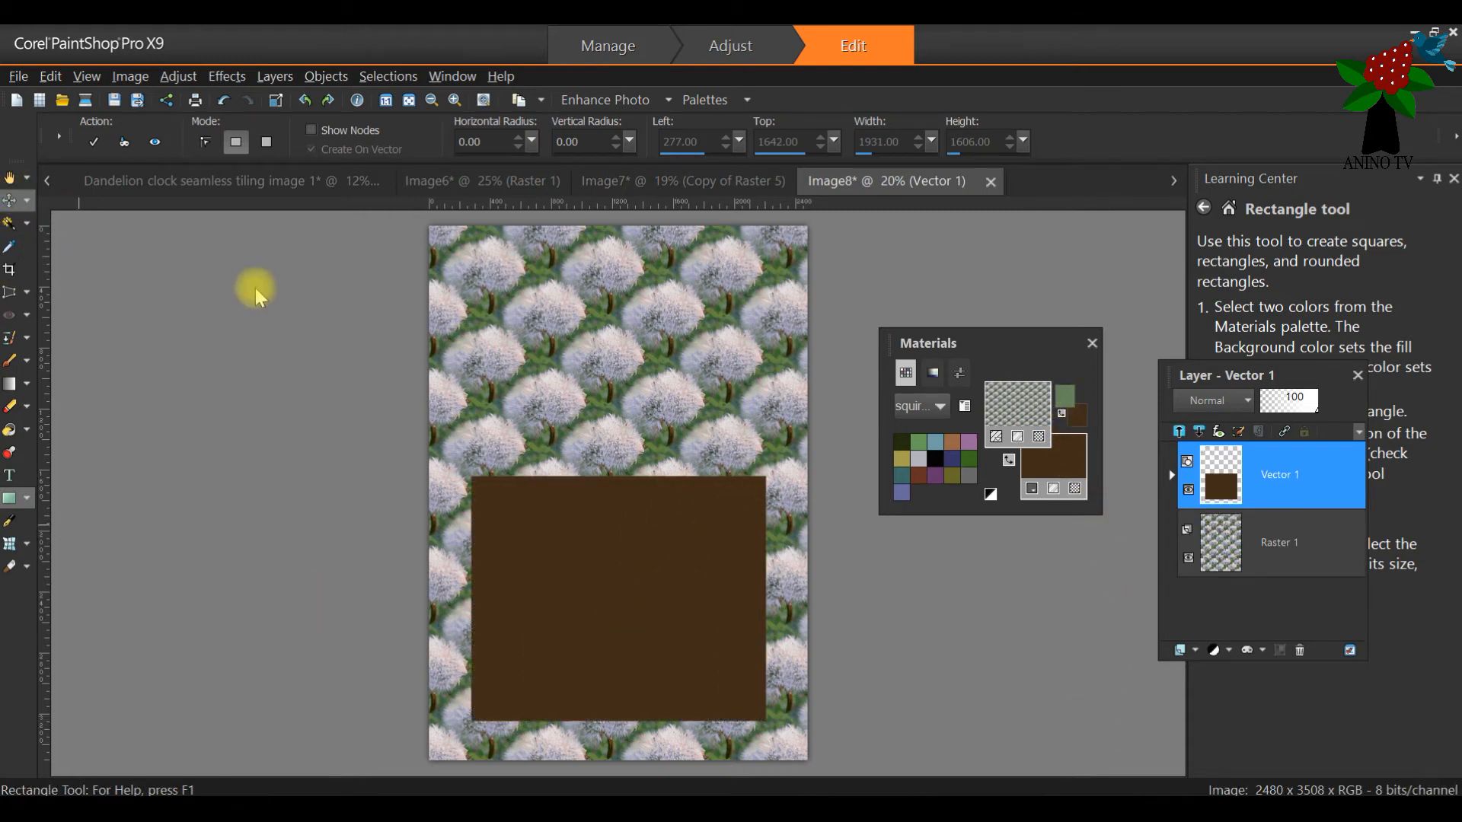
pyautogui.moveTo(617, 555); pyautogui.dragTo(618, 537)
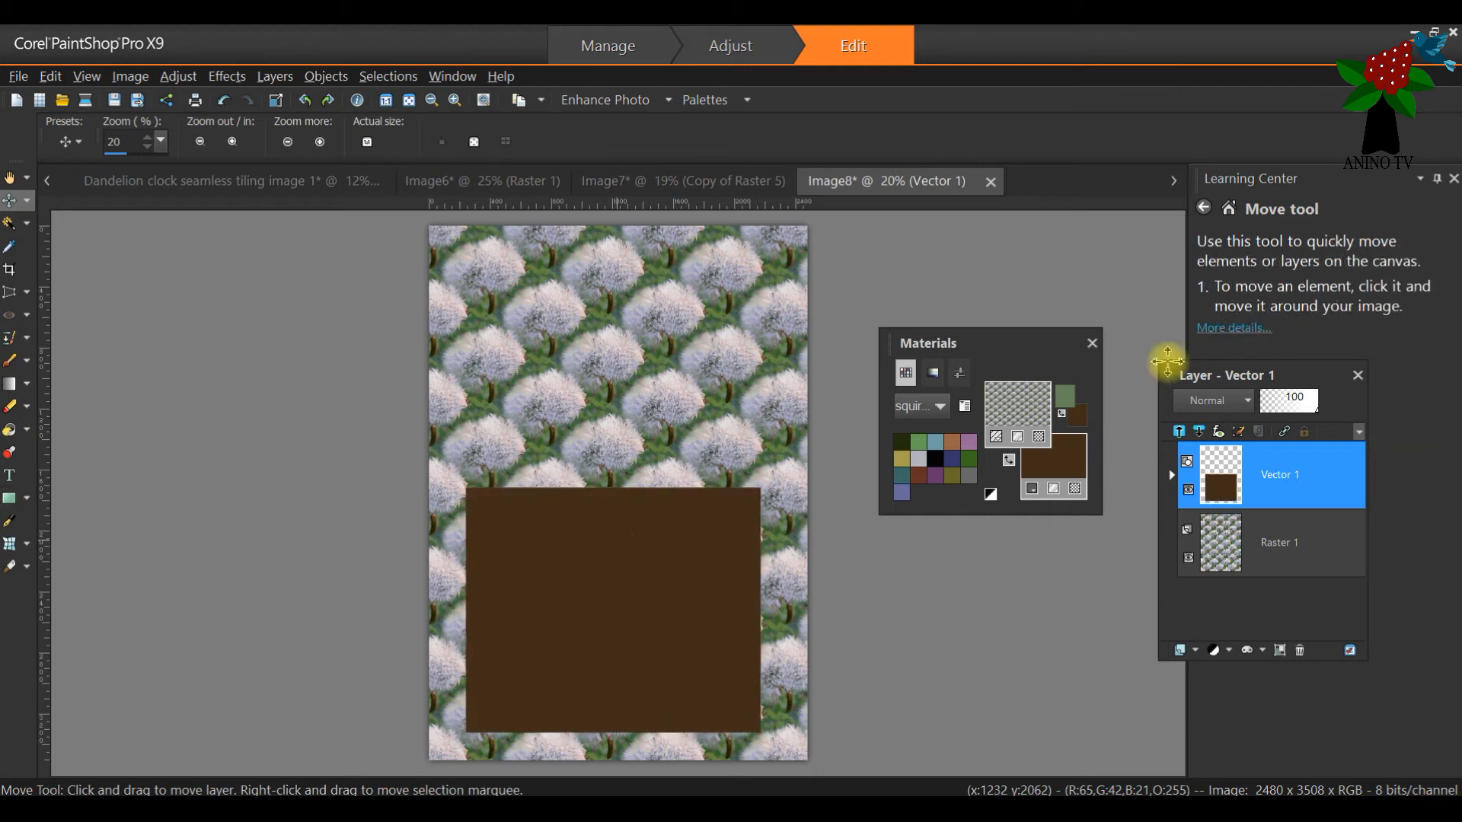
# Step: Move the Layers palette closer to the canvas and delete the vector layer holding the brown rectangle
pyautogui.moveTo(1220, 391); pyautogui.dragTo(988, 434)
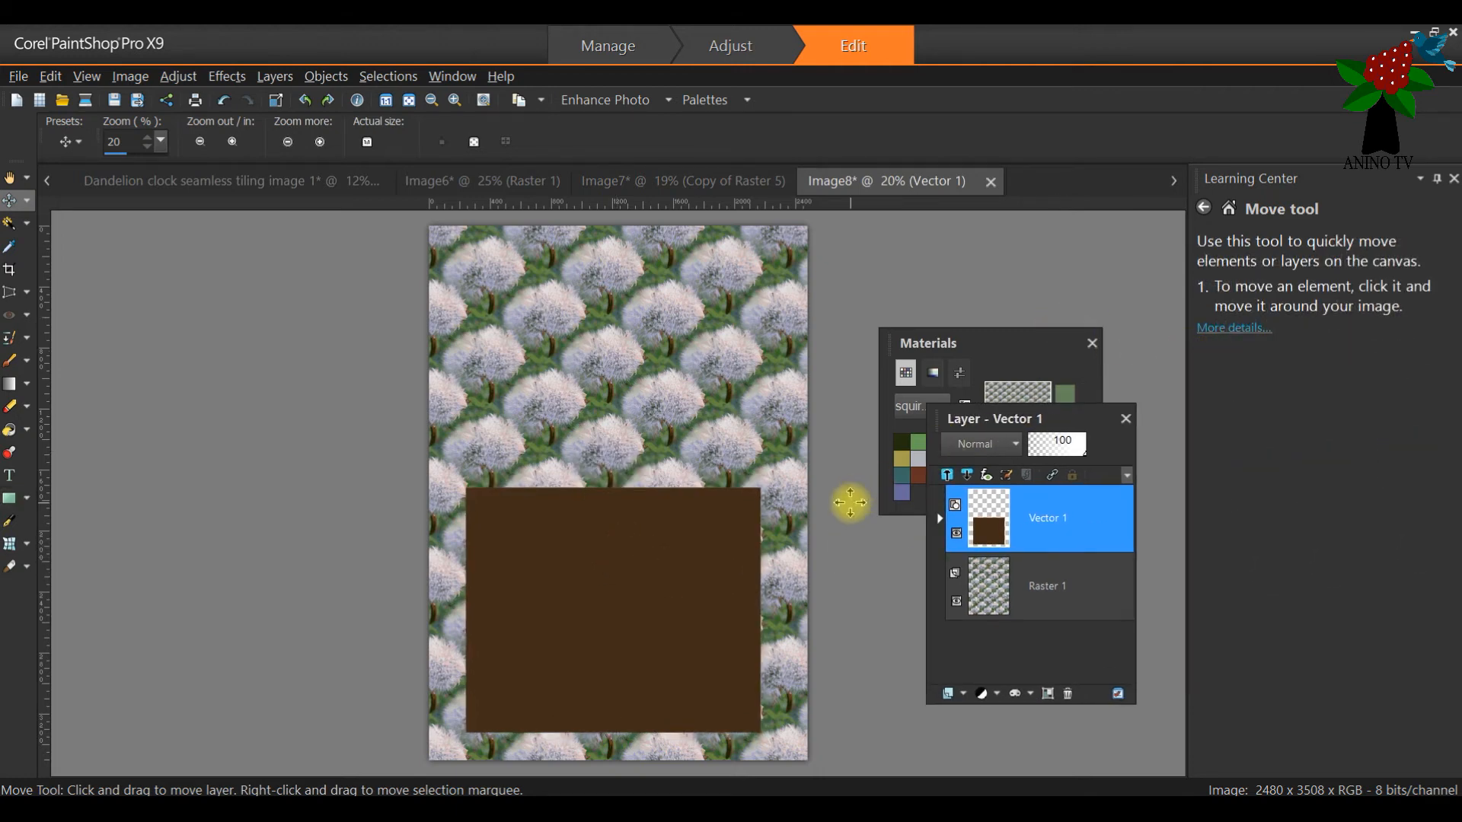
pyautogui.rightClick(1047, 531)
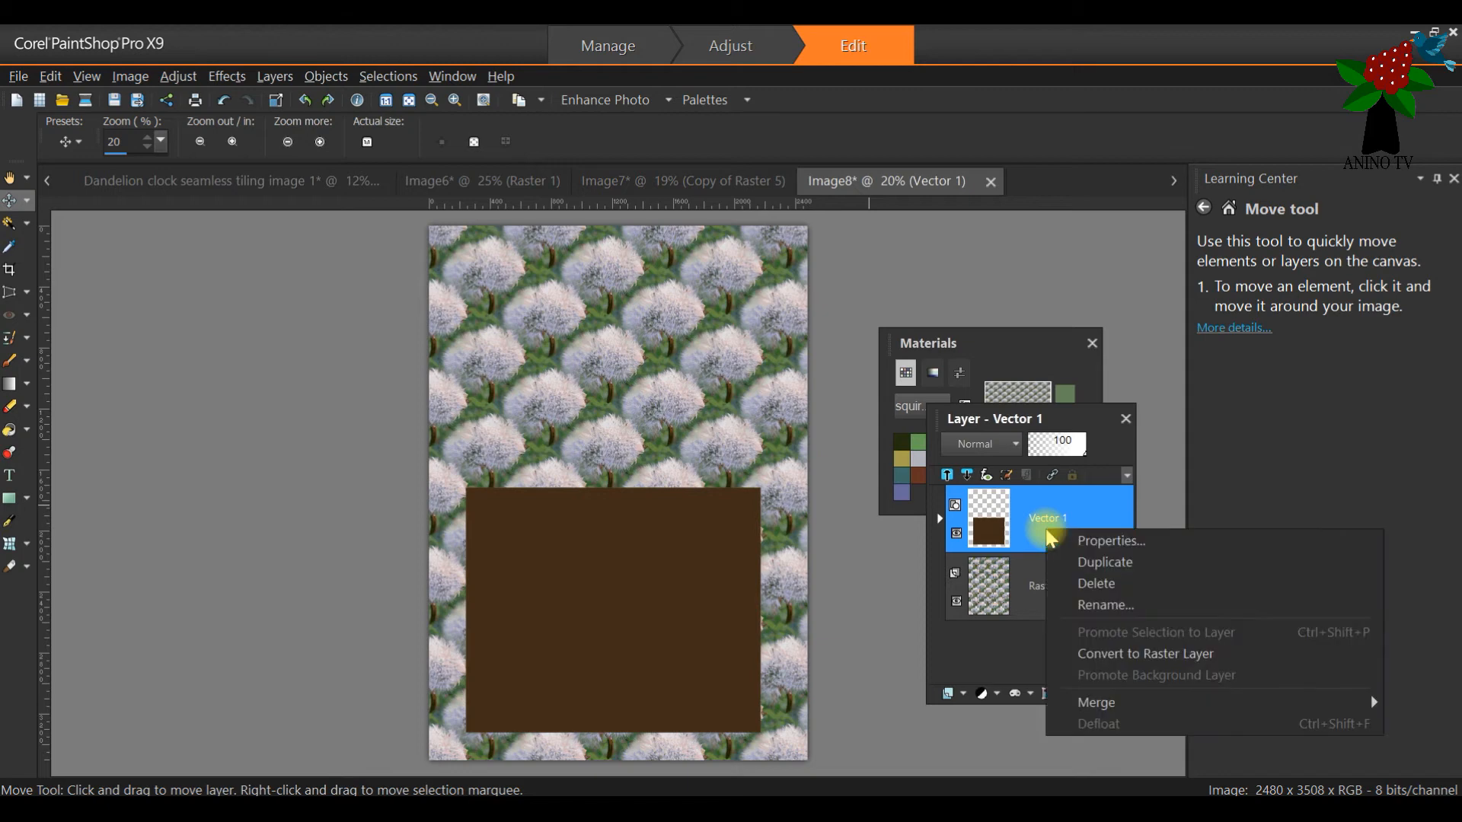
pyautogui.click(1149, 584)
pyautogui.click(709, 469)
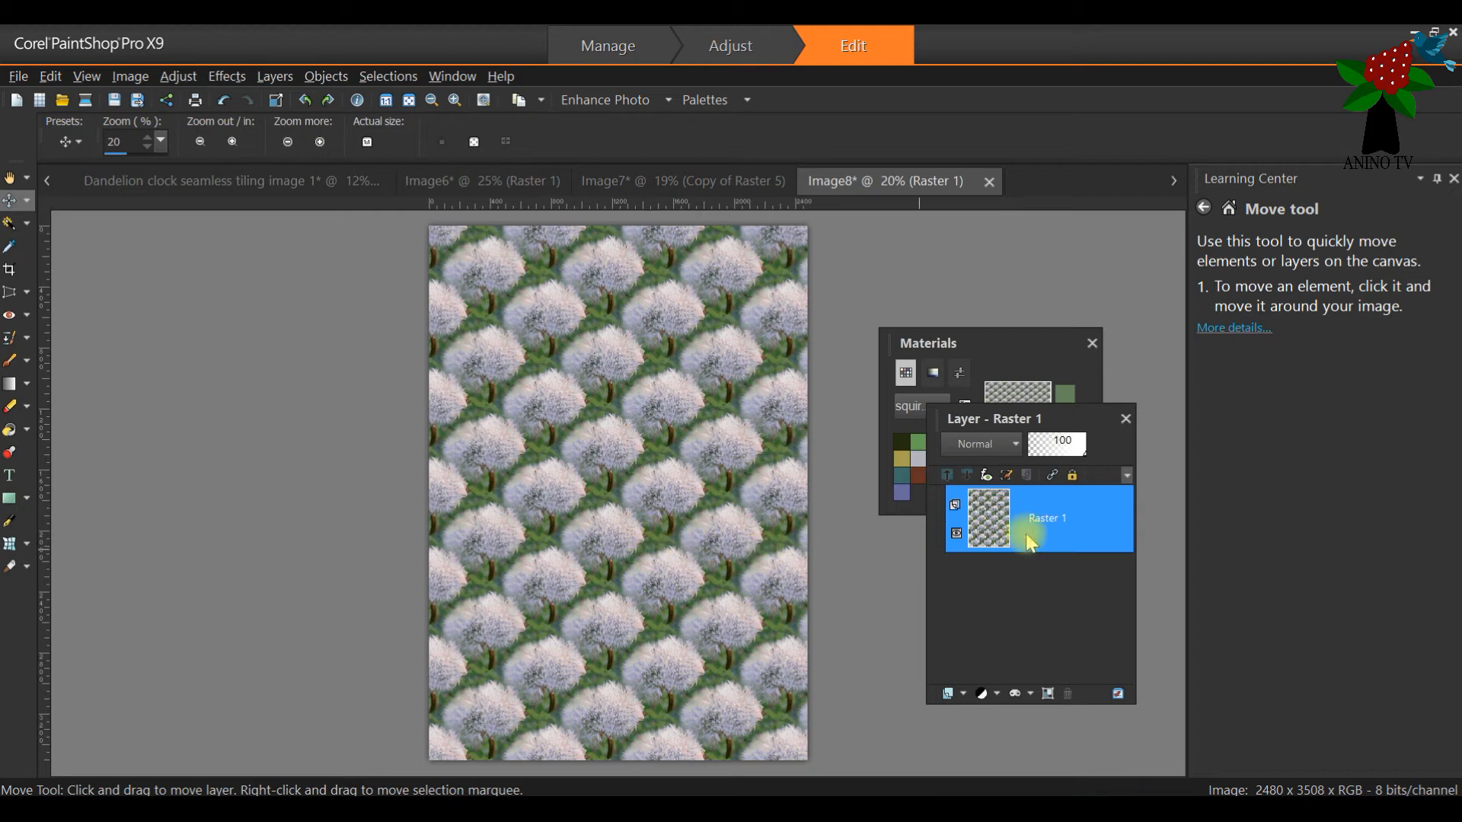
pyautogui.moveTo(662, 421); pyautogui.dragTo(667, 417)
pyautogui.scroll(-1, 667, 417)
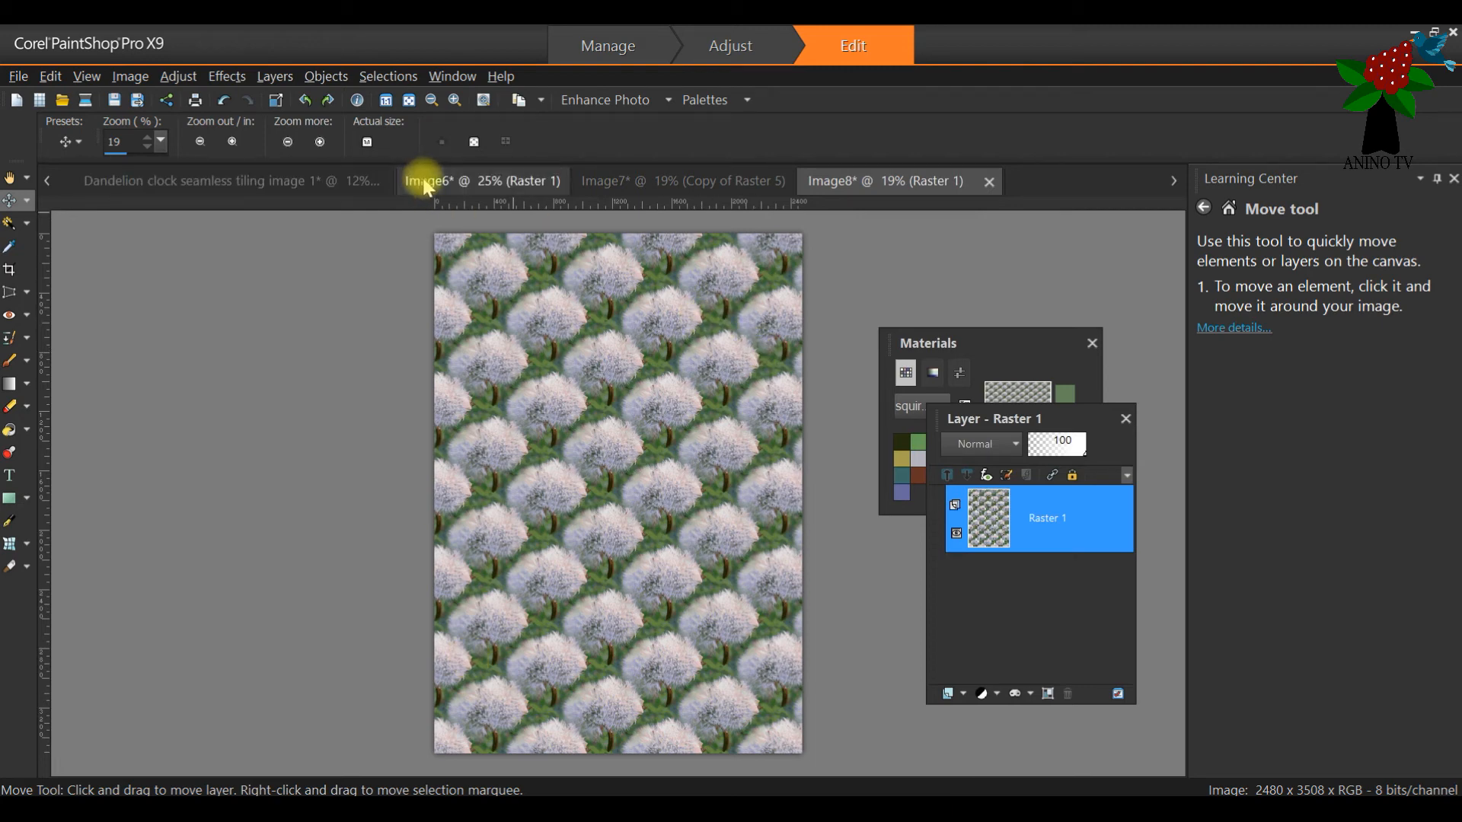
# Step: Create a new image from the A4 paper preset, 8.268 × 11.693 inches at 300 pixels/inch, with a transparent raster background
pyautogui.click(17, 76)
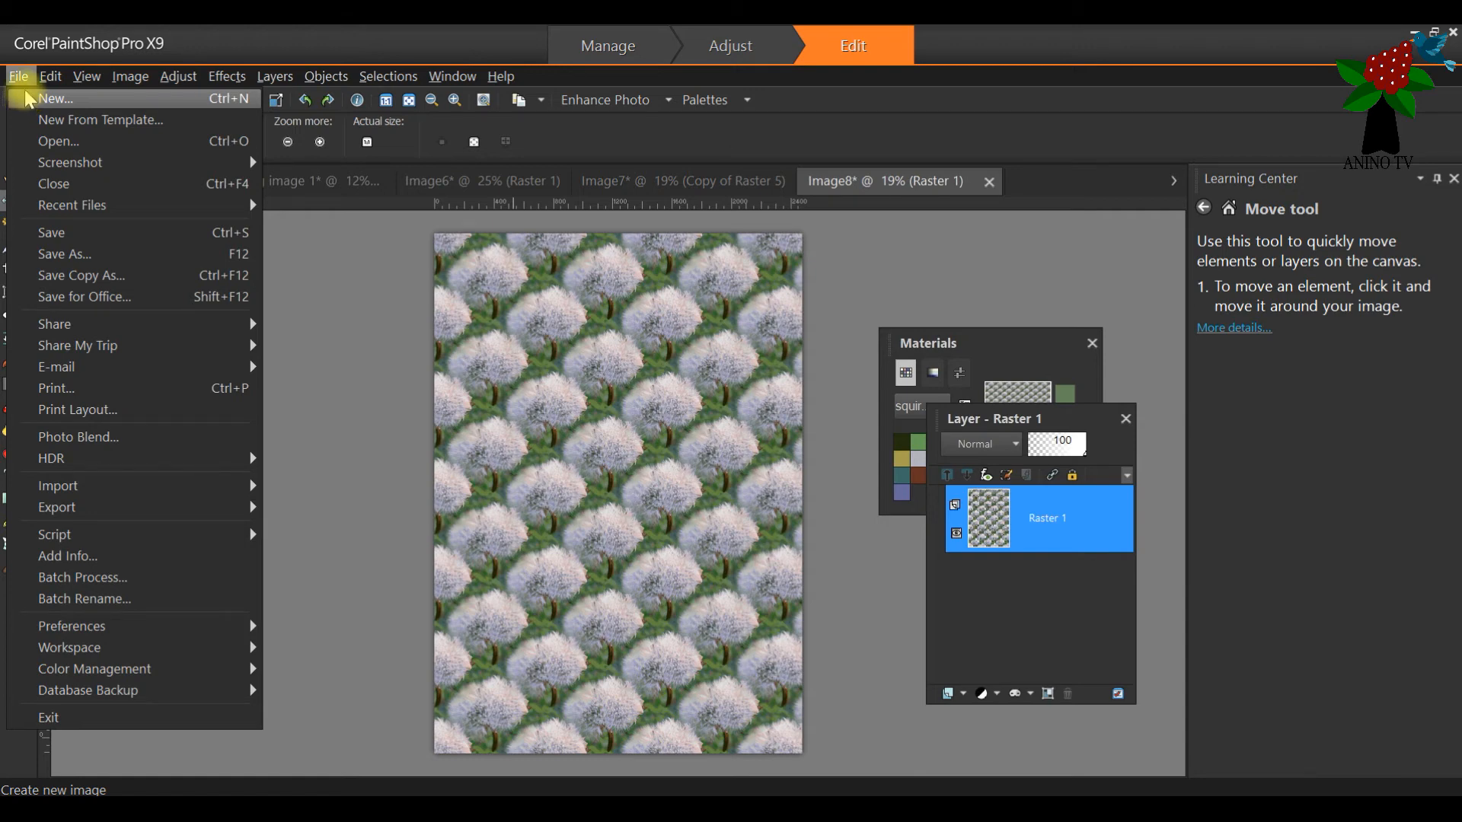
pyautogui.click(18, 77)
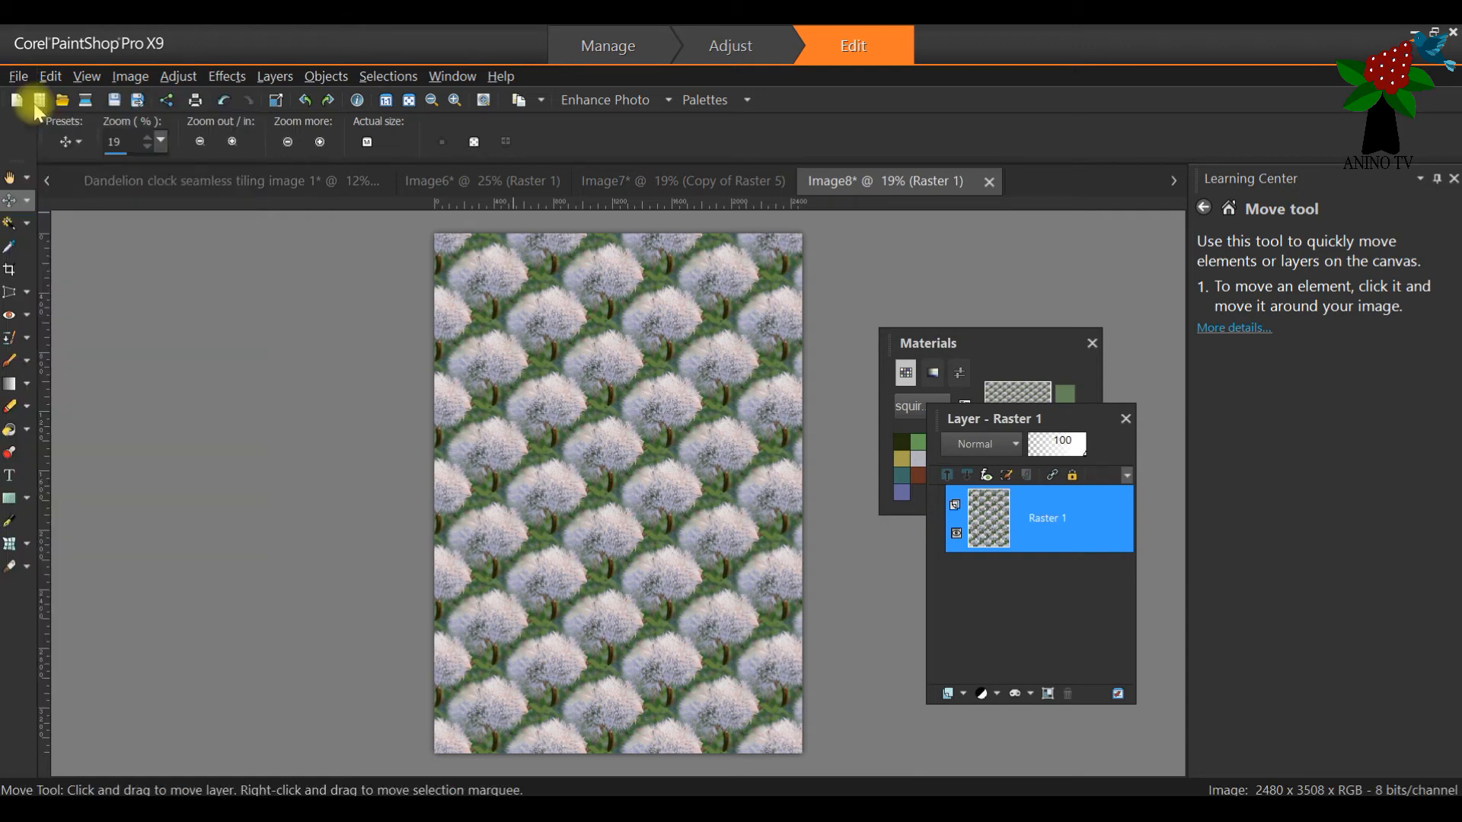
pyautogui.hotkey('ctrl', 'n')
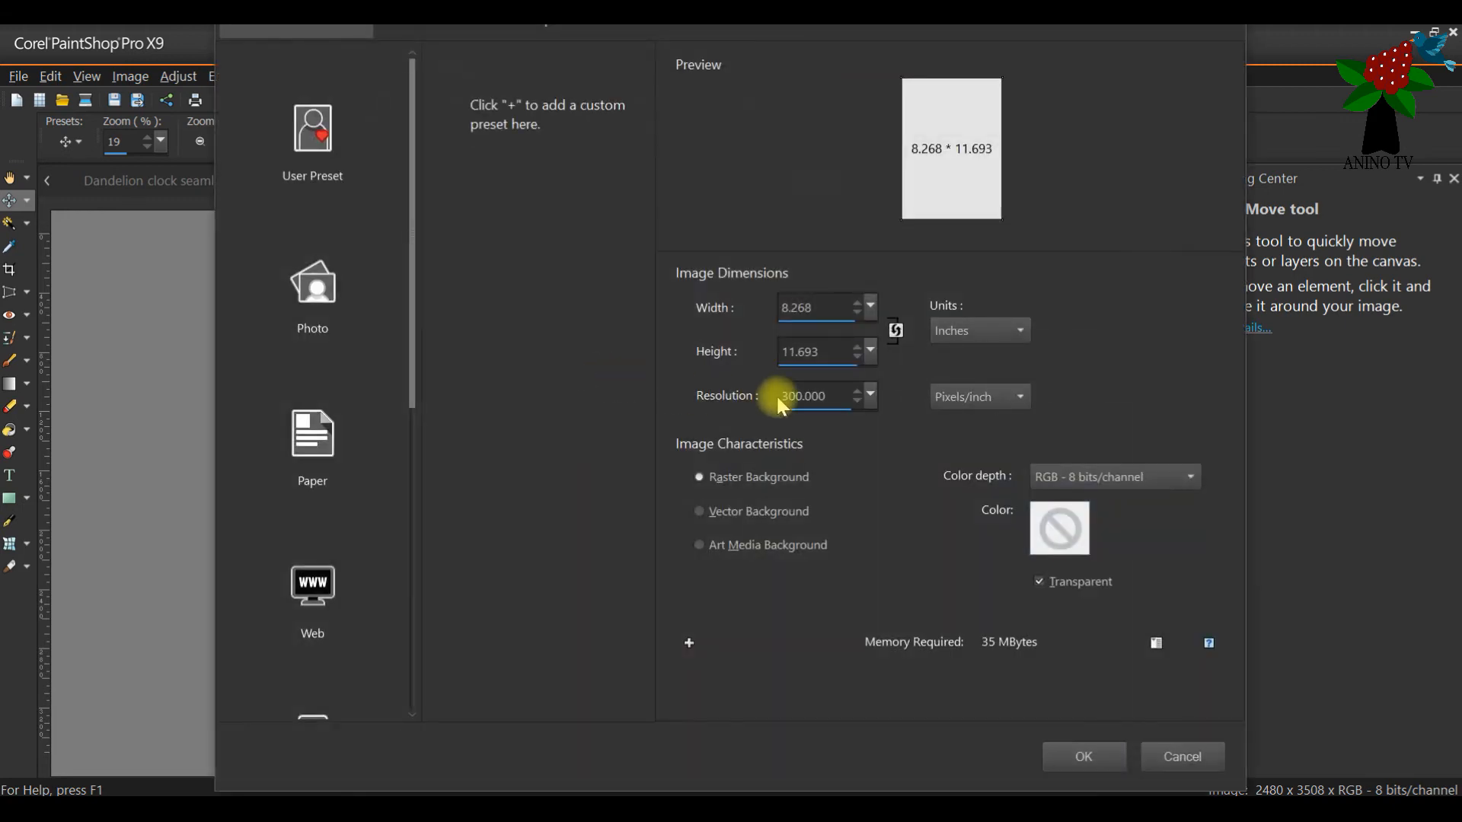
pyautogui.click(305, 449)
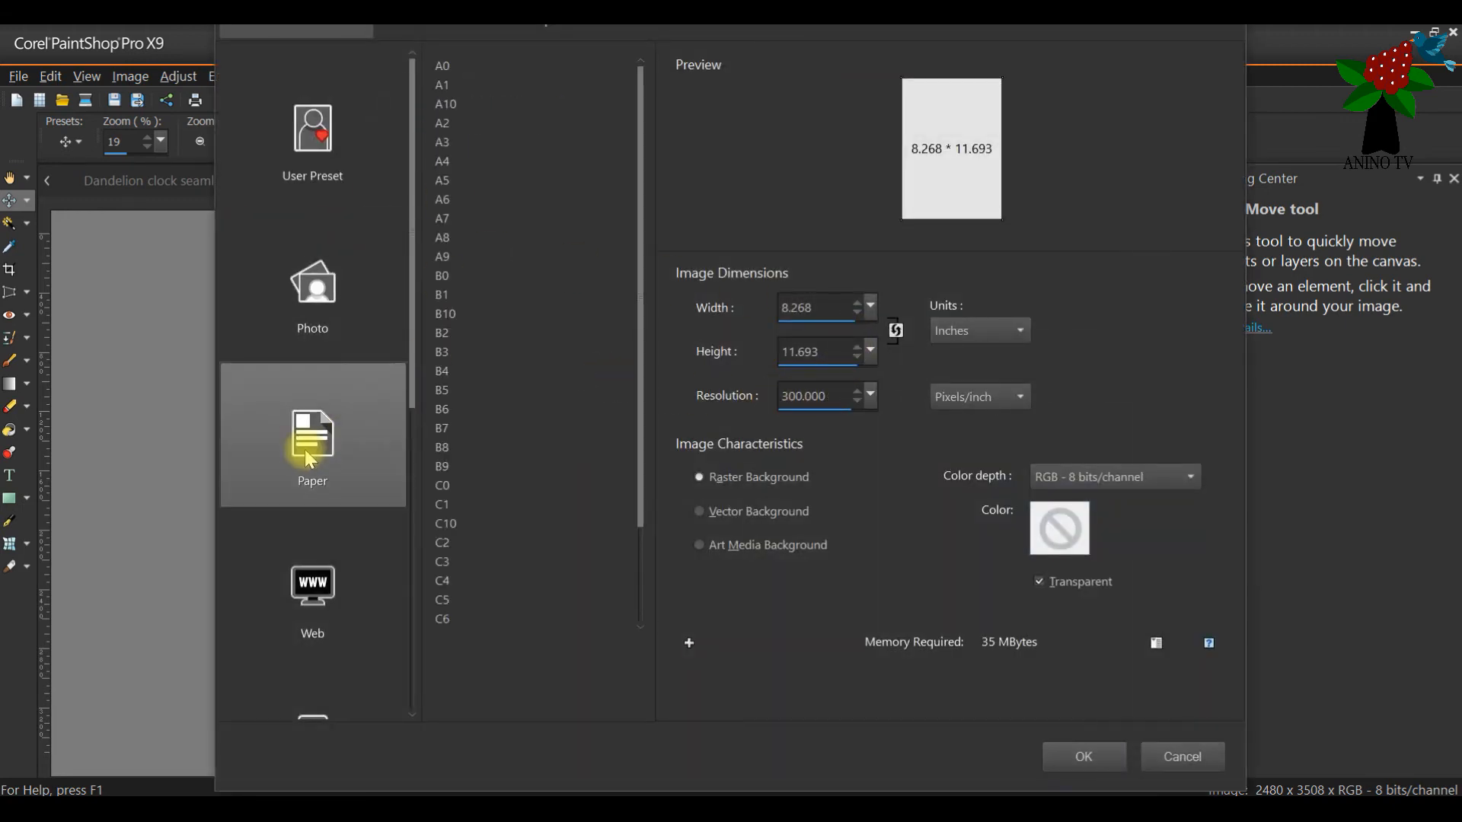
pyautogui.click(450, 164)
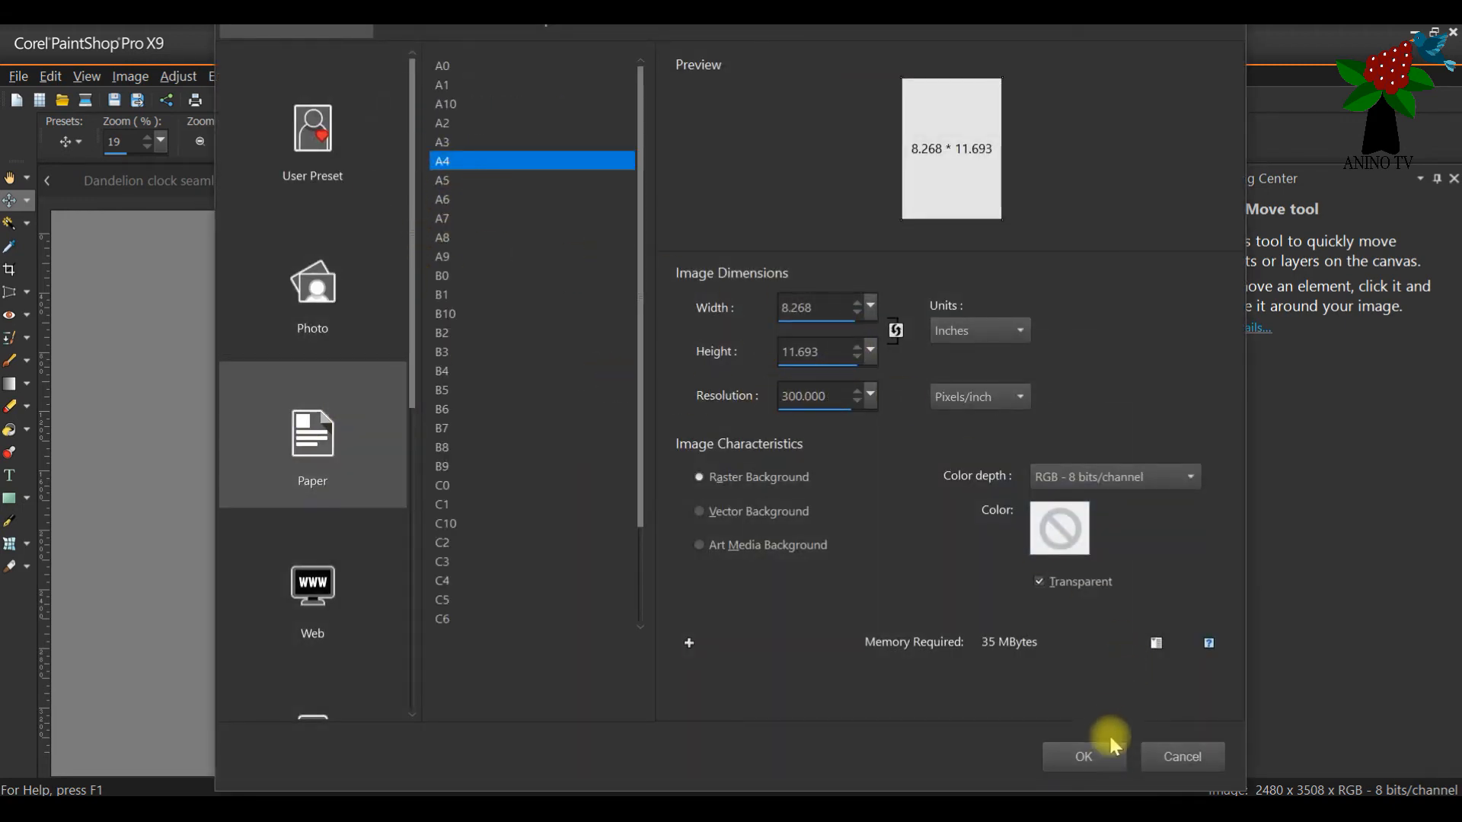
pyautogui.click(1084, 757)
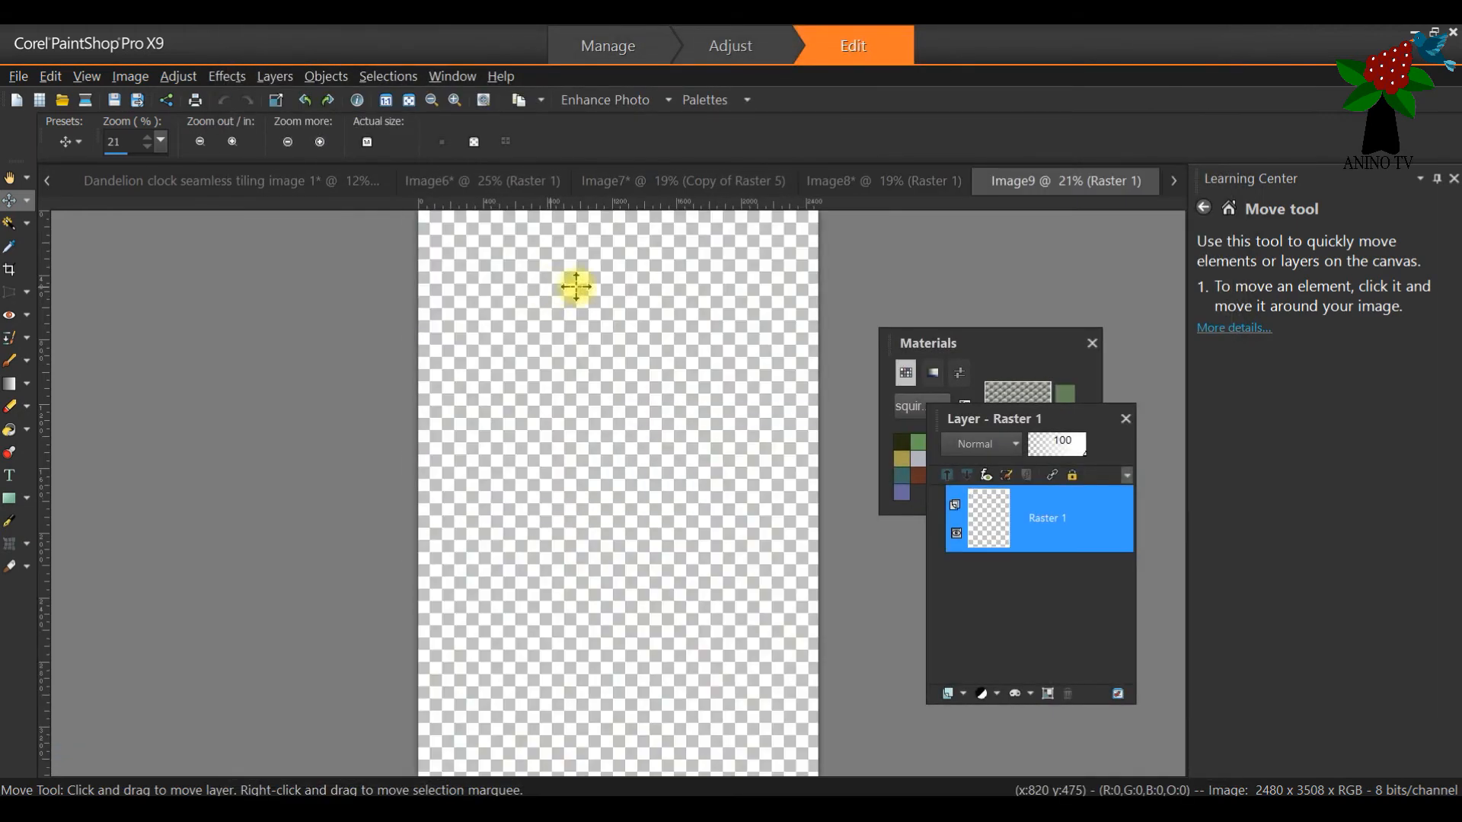
# Step: In the card image Image7, merge the "Blow a Wish" text layer, Raster 6, down into the layer beneath it
pyautogui.click(667, 183)
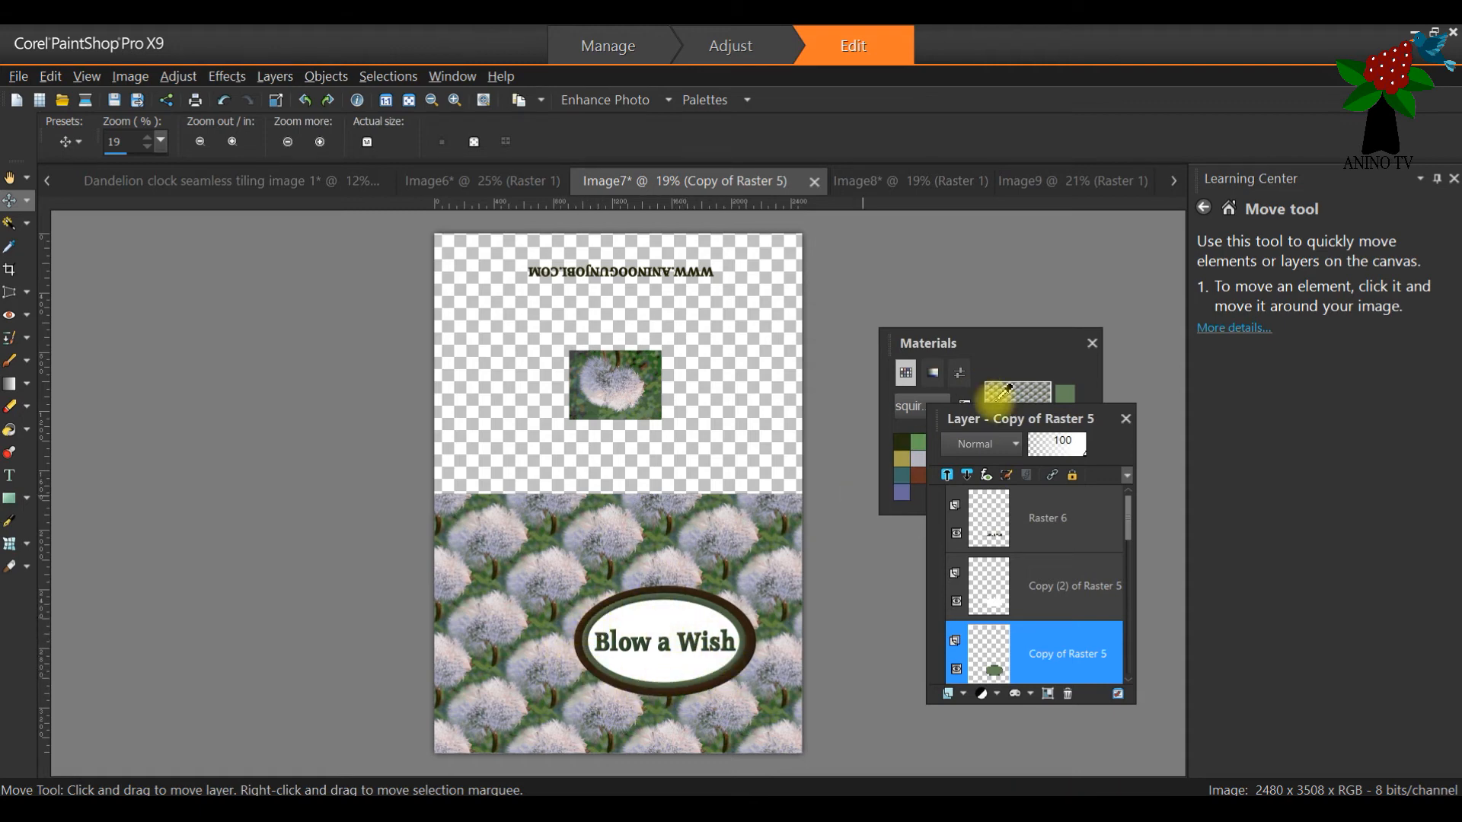
pyautogui.moveTo(994, 425); pyautogui.dragTo(936, 434)
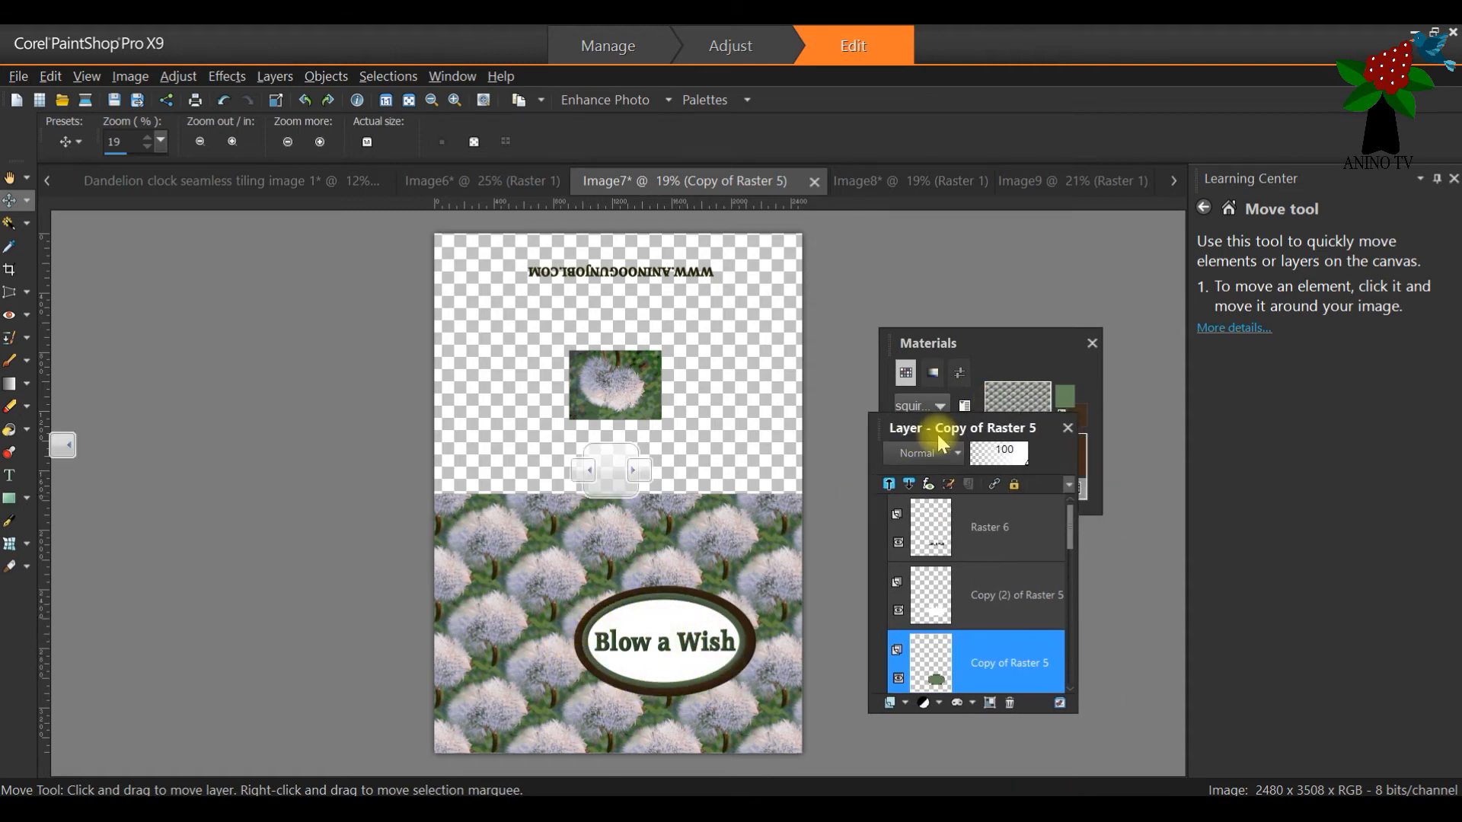
pyautogui.click(986, 545)
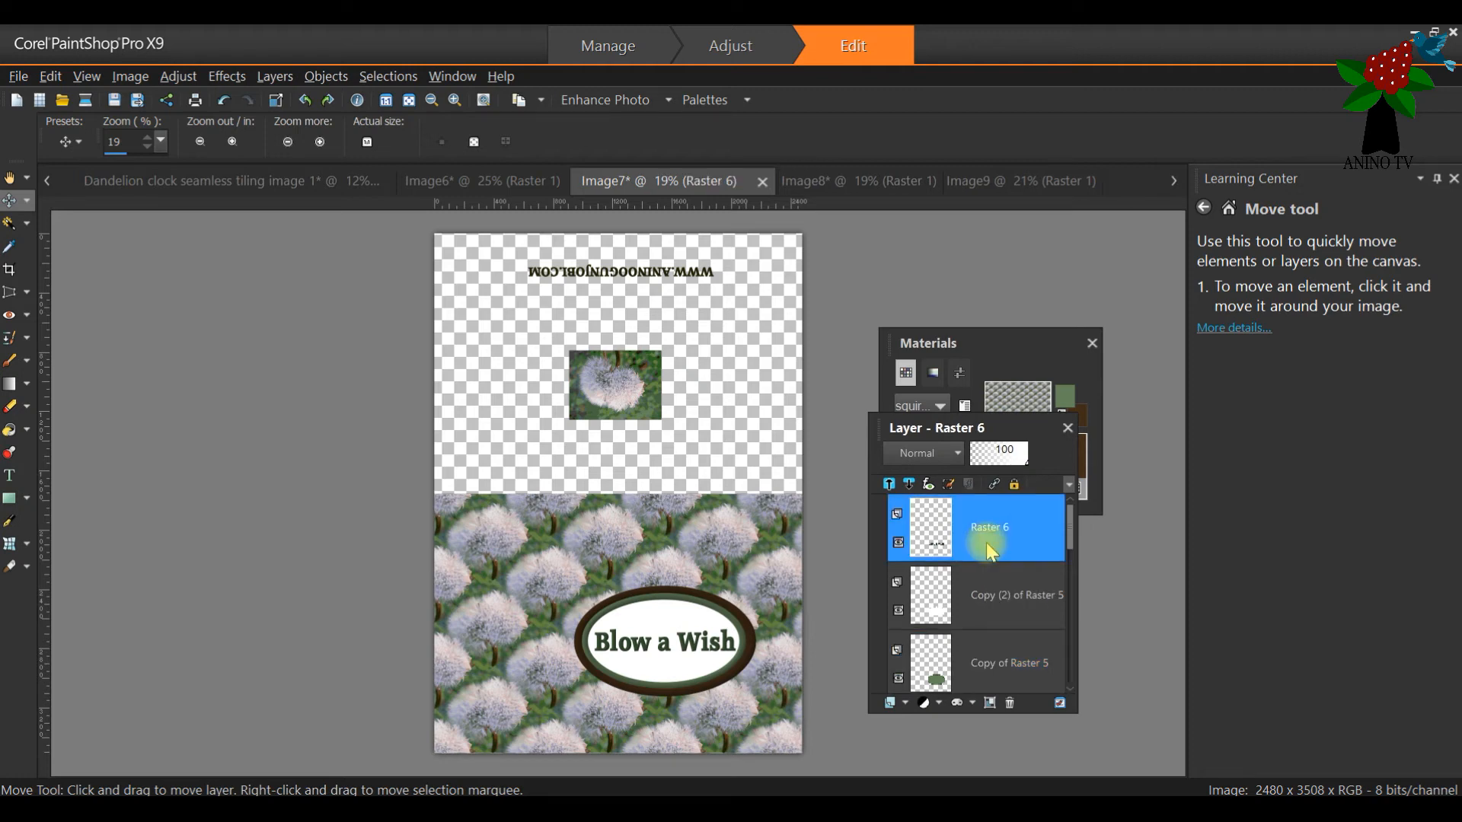
pyautogui.rightClick(986, 545)
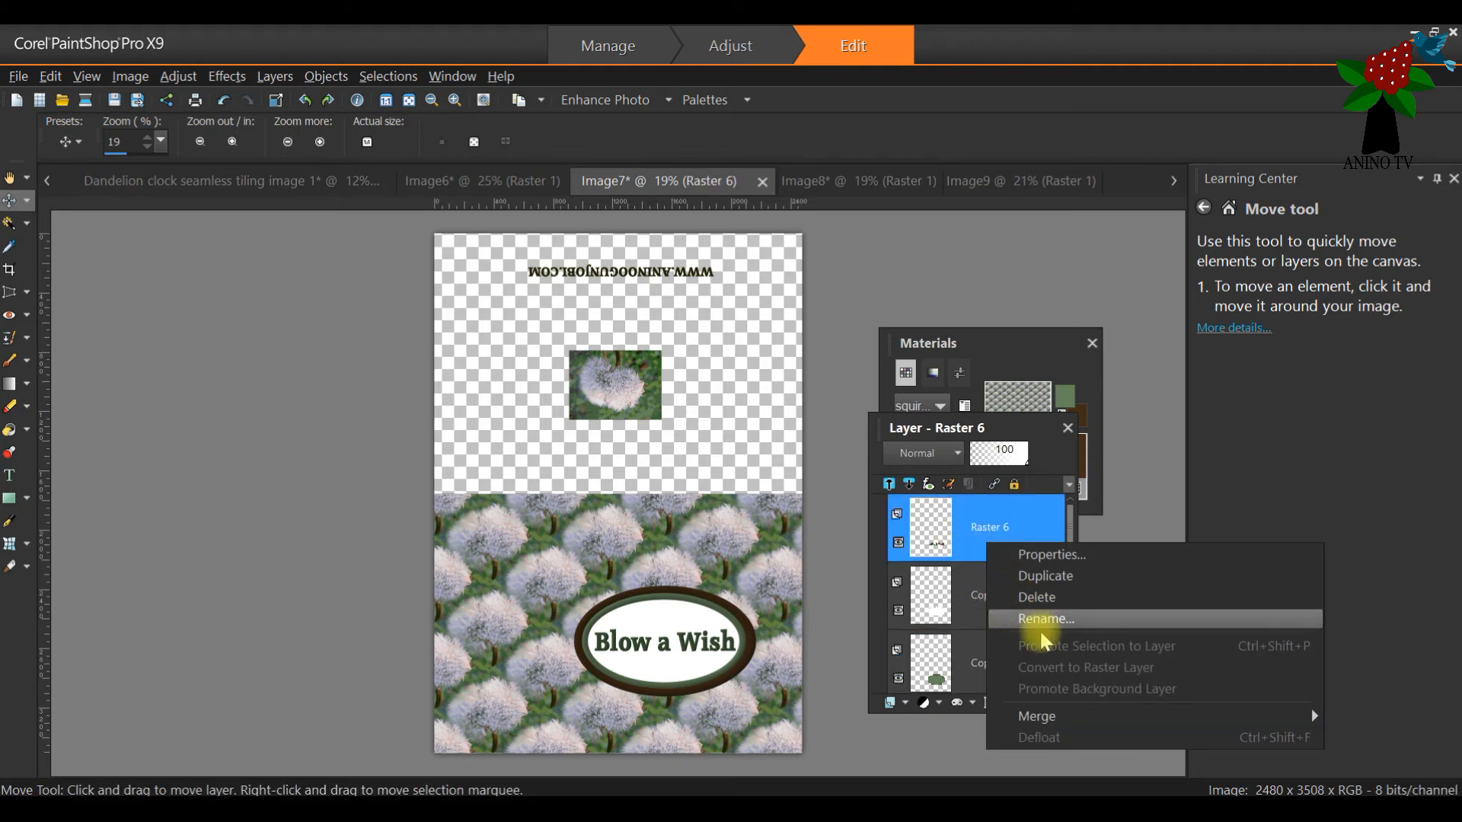
pyautogui.moveTo(1036, 716)
pyautogui.click(855, 588)
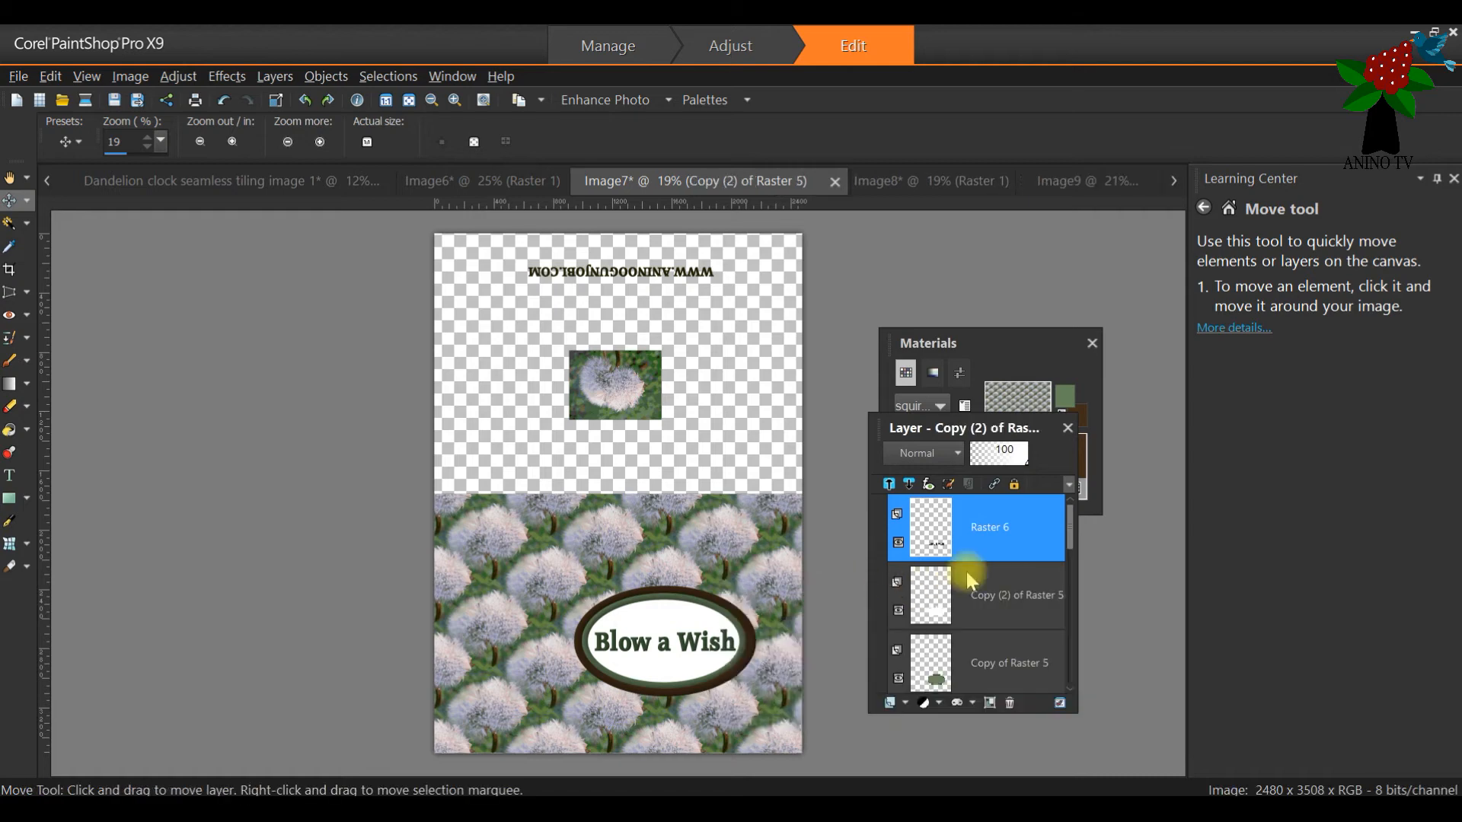
# Step: Merge the label's remaining ellipse copies down into Raster 5 so the whole "Blow a Wish" label sits on one layer
pyautogui.rightClick(991, 527)
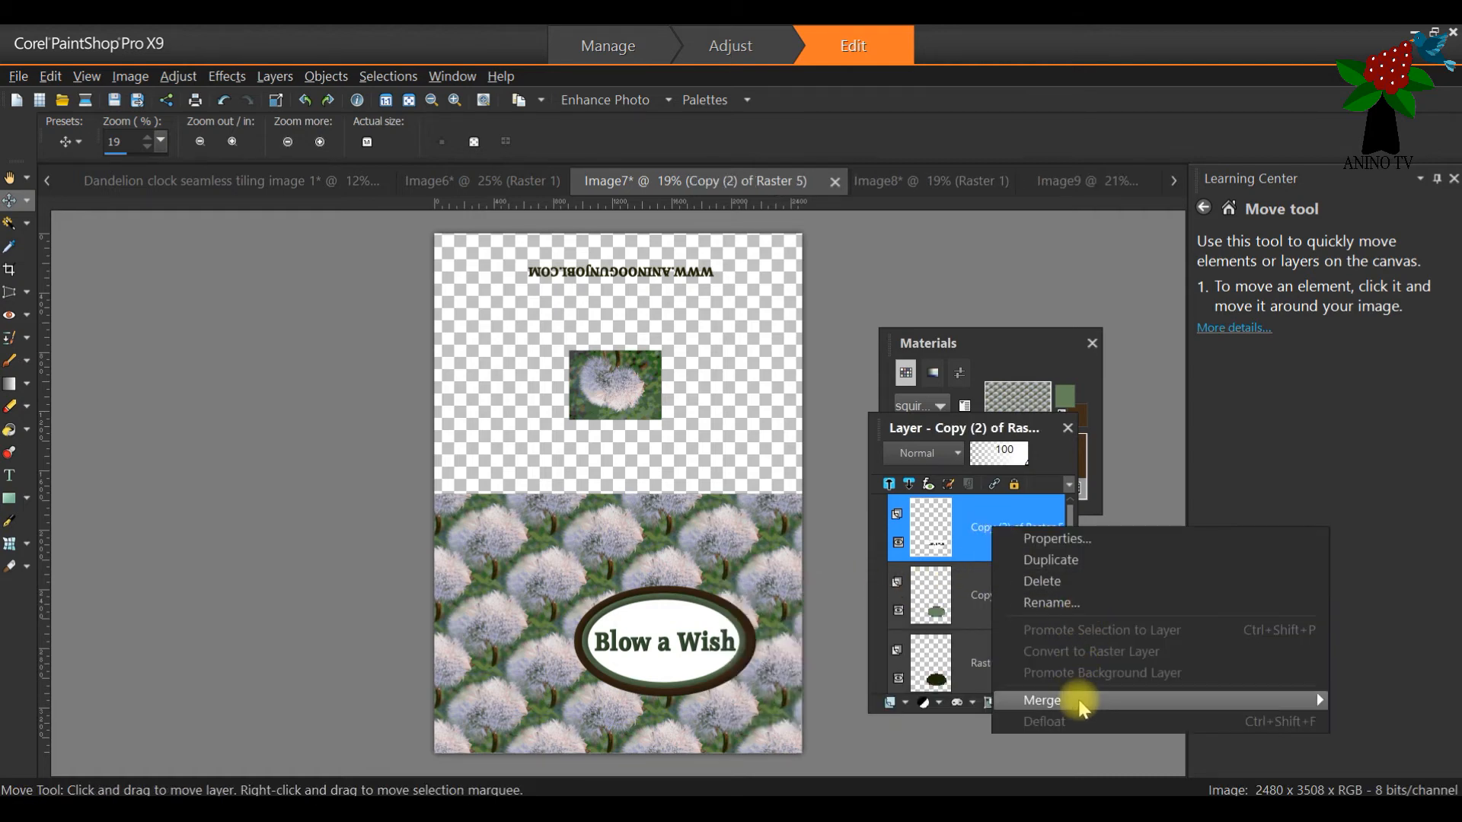
pyautogui.moveTo(1066, 700)
pyautogui.click(860, 571)
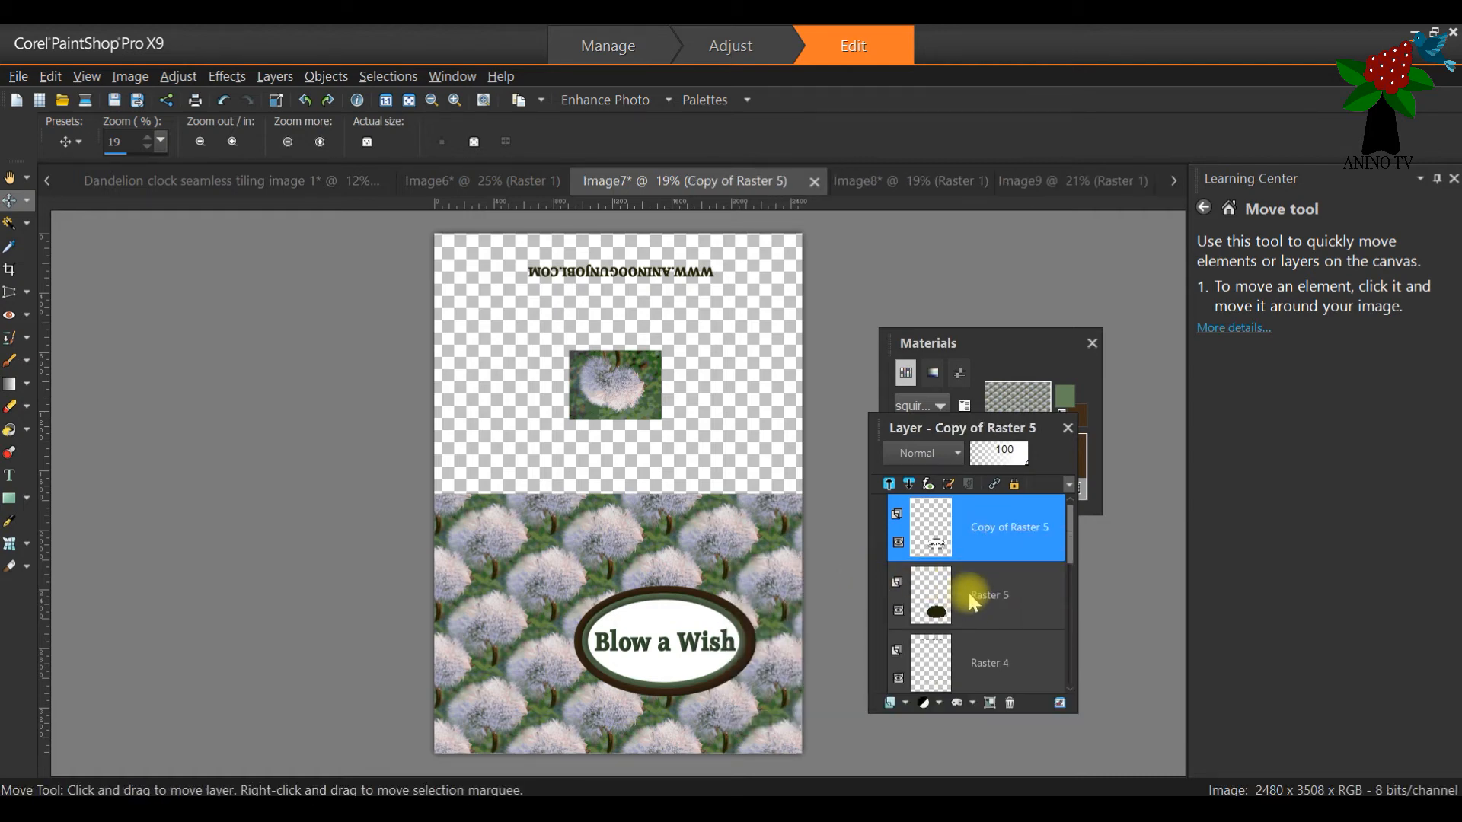
pyautogui.rightClick(980, 551)
pyautogui.moveTo(1020, 708)
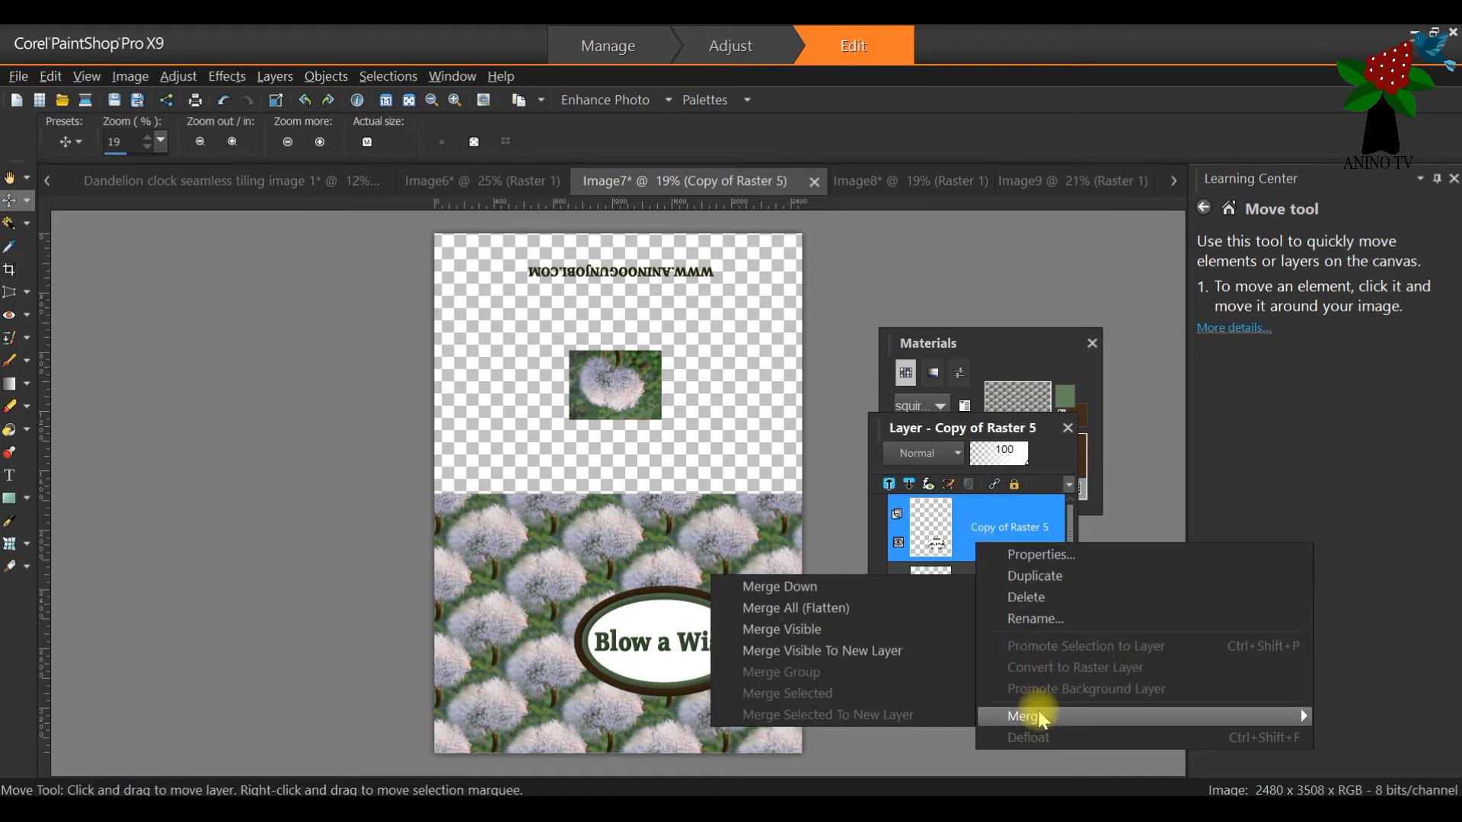
pyautogui.click(841, 587)
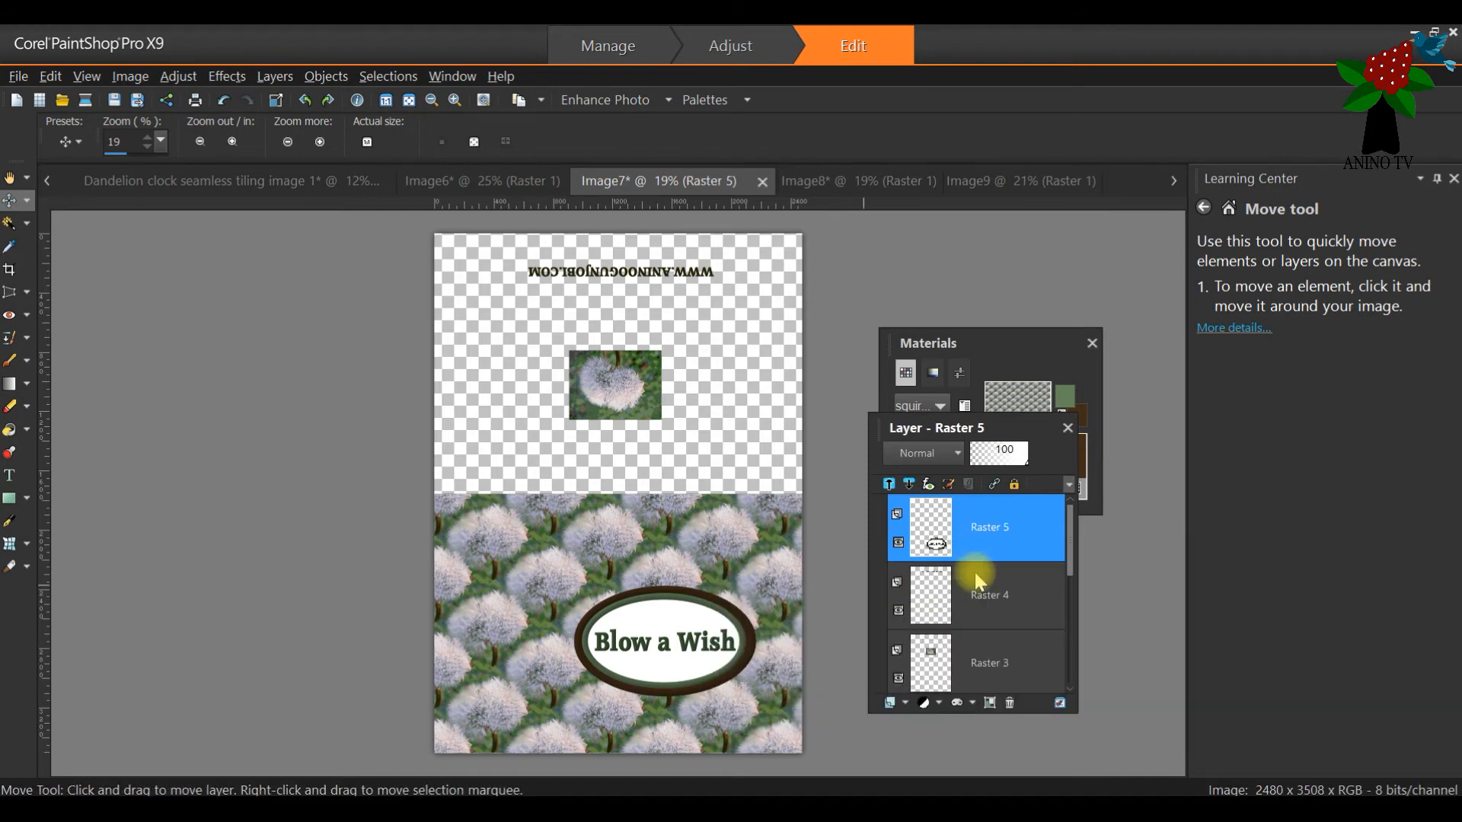
# Step: Copy the merged "Blow a Wish" label, paste it into Image9 as a new layer, and move it to the page's upper-left corner
pyautogui.click(51, 77)
pyautogui.click(106, 233)
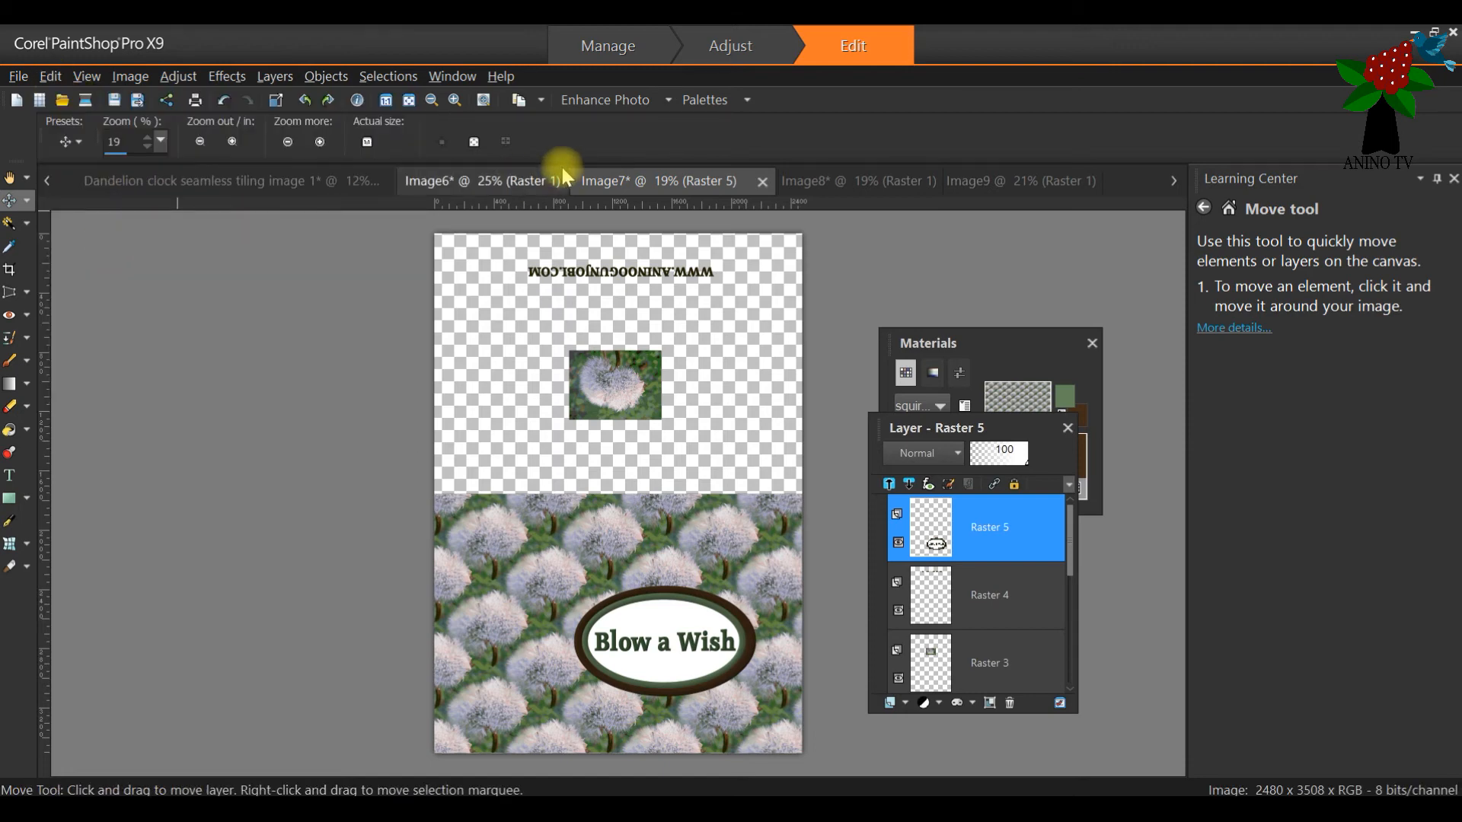
pyautogui.click(887, 183)
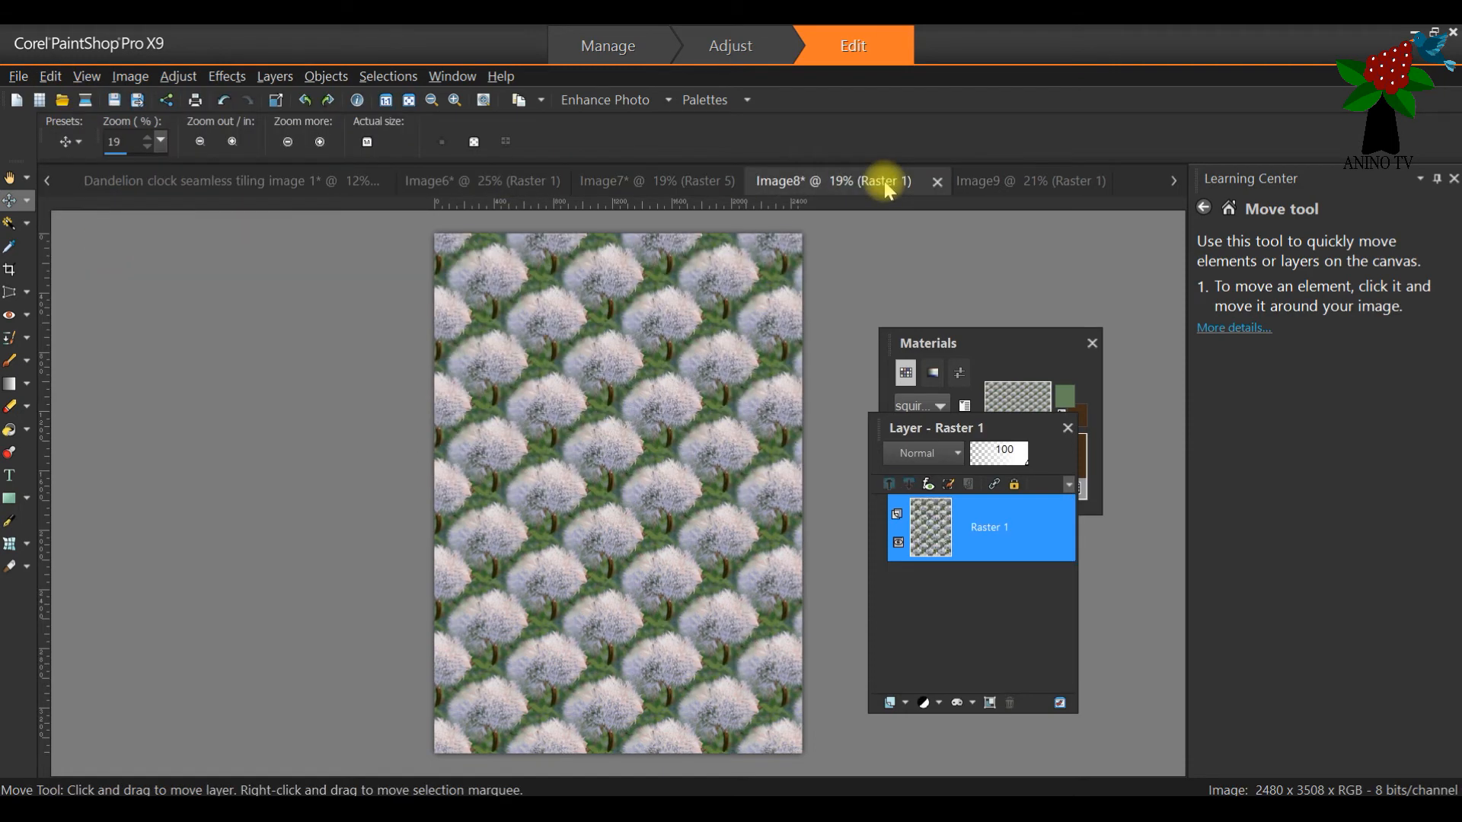
pyautogui.click(1005, 181)
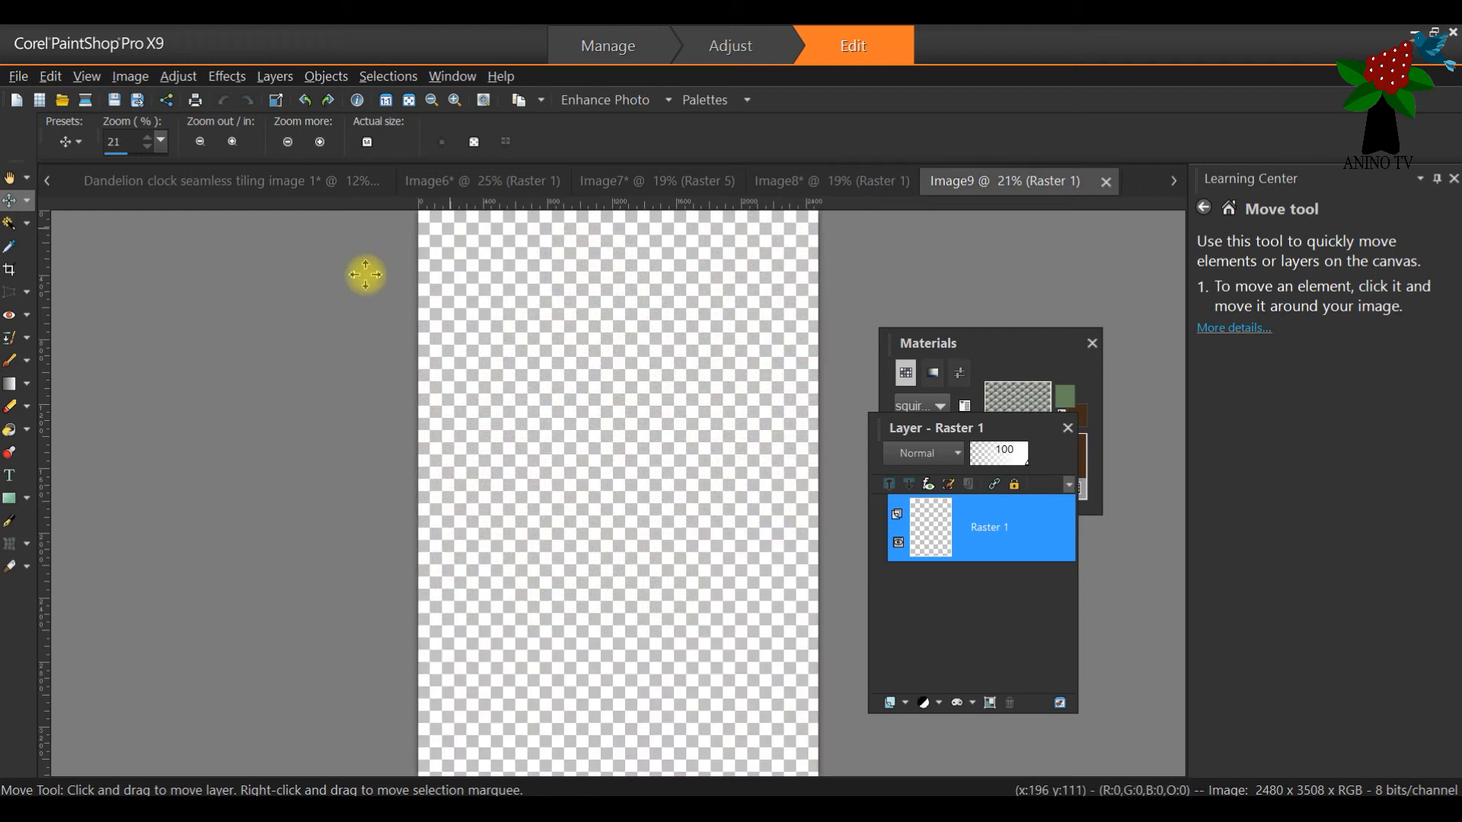
pyautogui.click(51, 76)
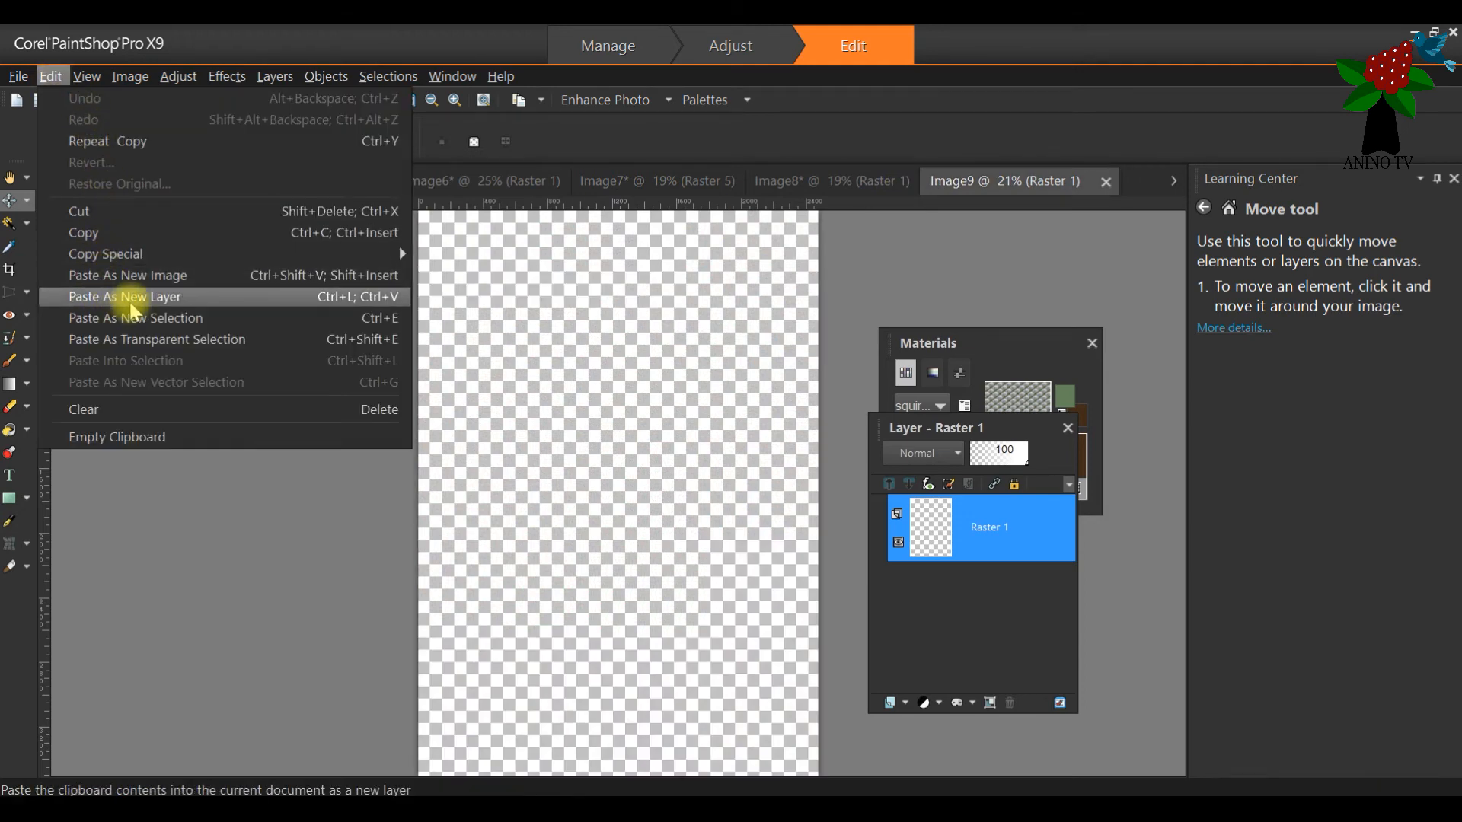
pyautogui.click(118, 297)
pyautogui.moveTo(621, 495); pyautogui.dragTo(574, 272)
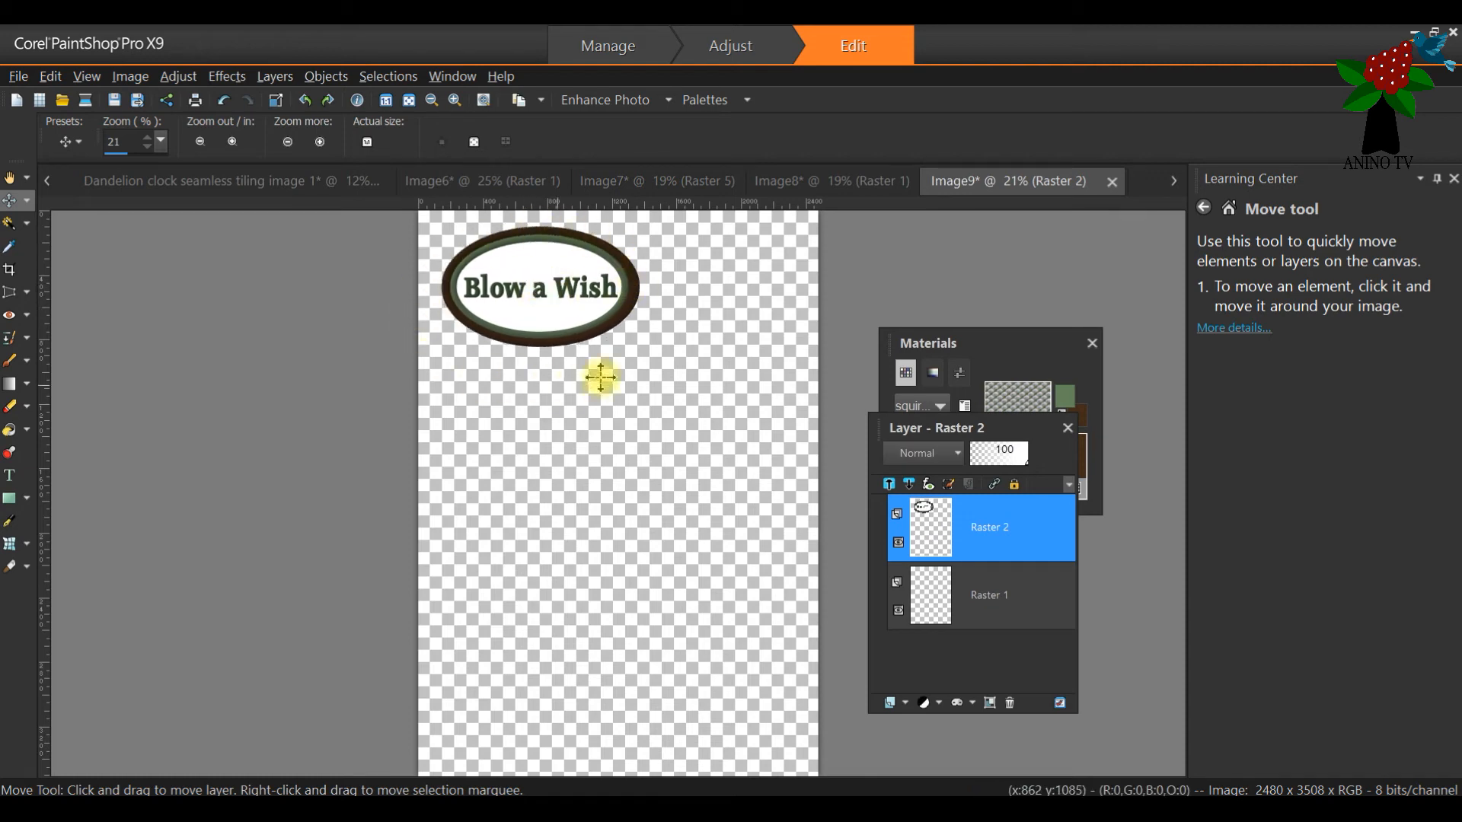
# Step: Duplicate the label layer and move the copy below and to the right of the first label
pyautogui.rightClick(992, 529)
pyautogui.click(1070, 561)
pyautogui.moveTo(565, 335); pyautogui.dragTo(669, 392)
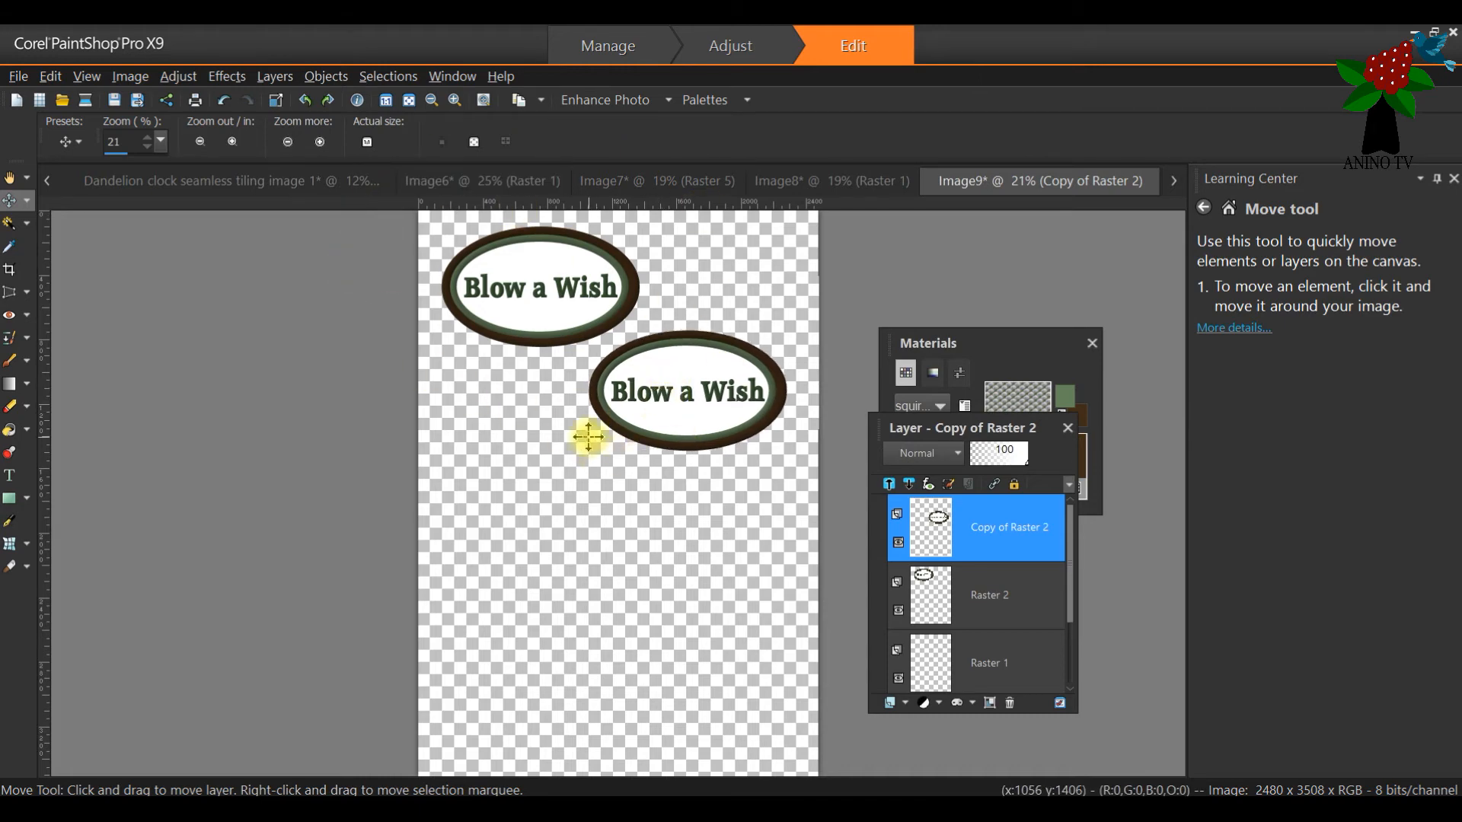
# Step: Look through the open images for another label, then open the recent file "Dandelion clock trial"
pyautogui.click(830, 181)
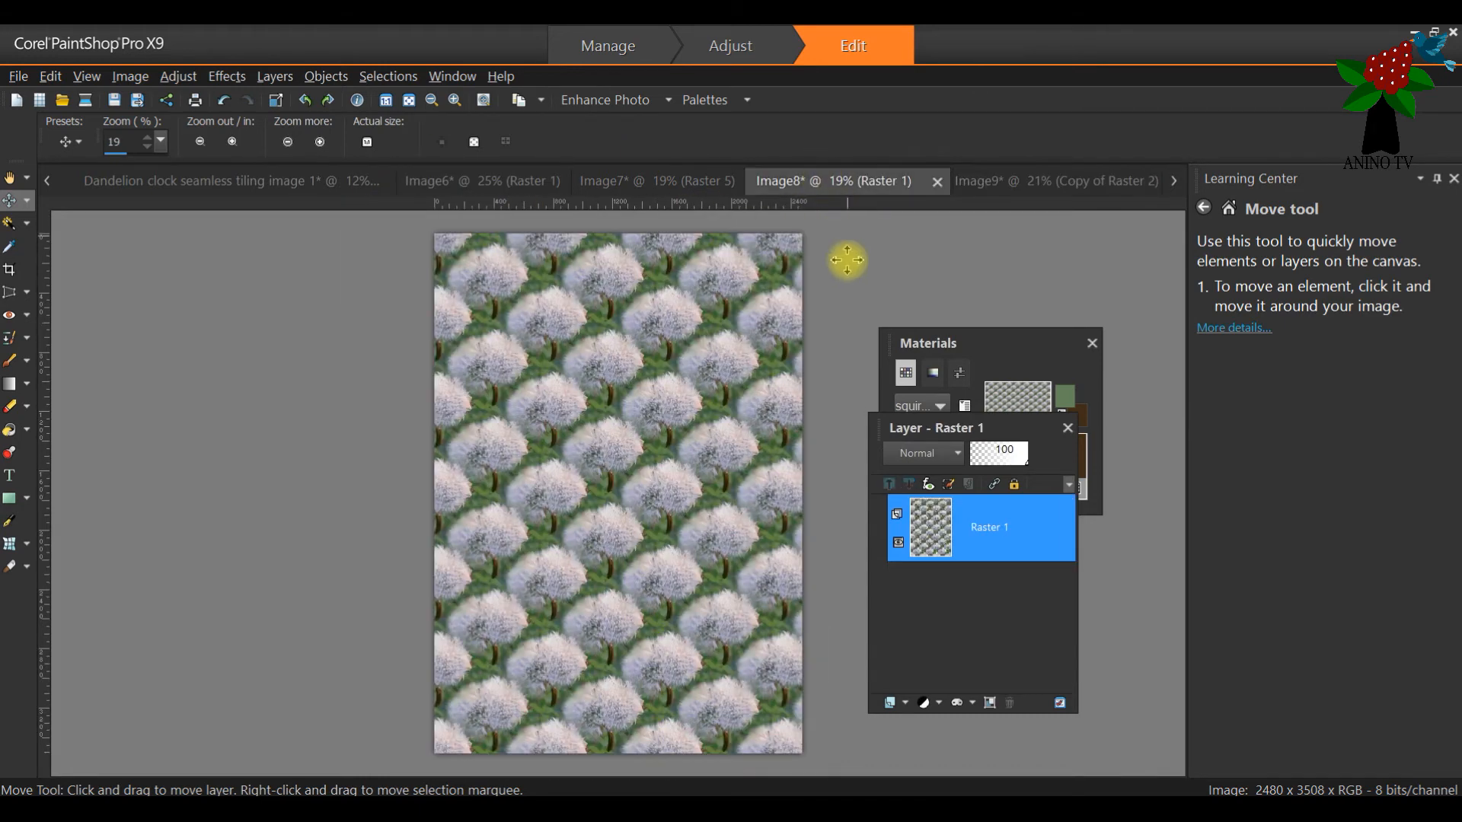
pyautogui.click(635, 181)
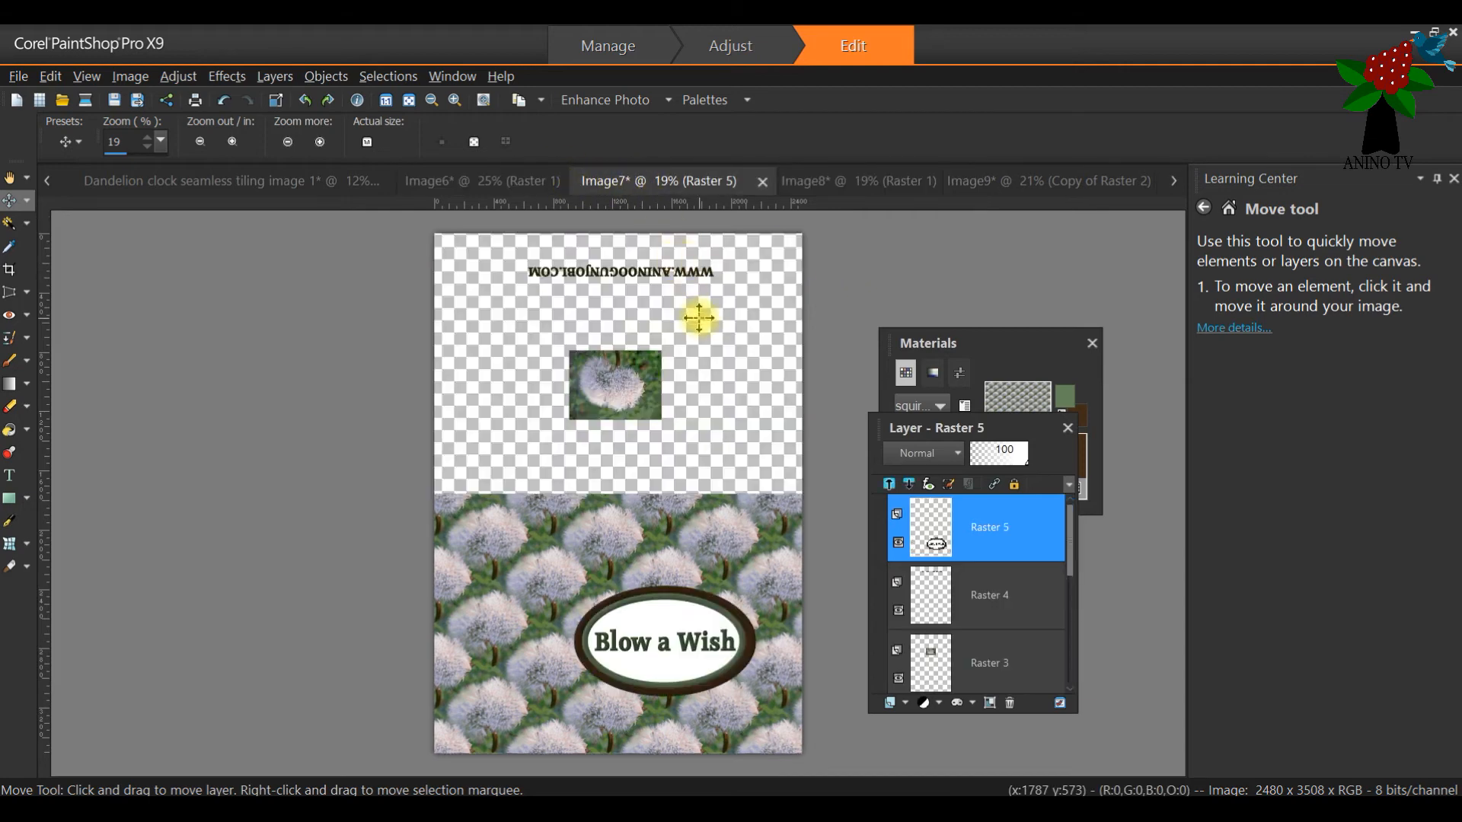
pyautogui.click(481, 184)
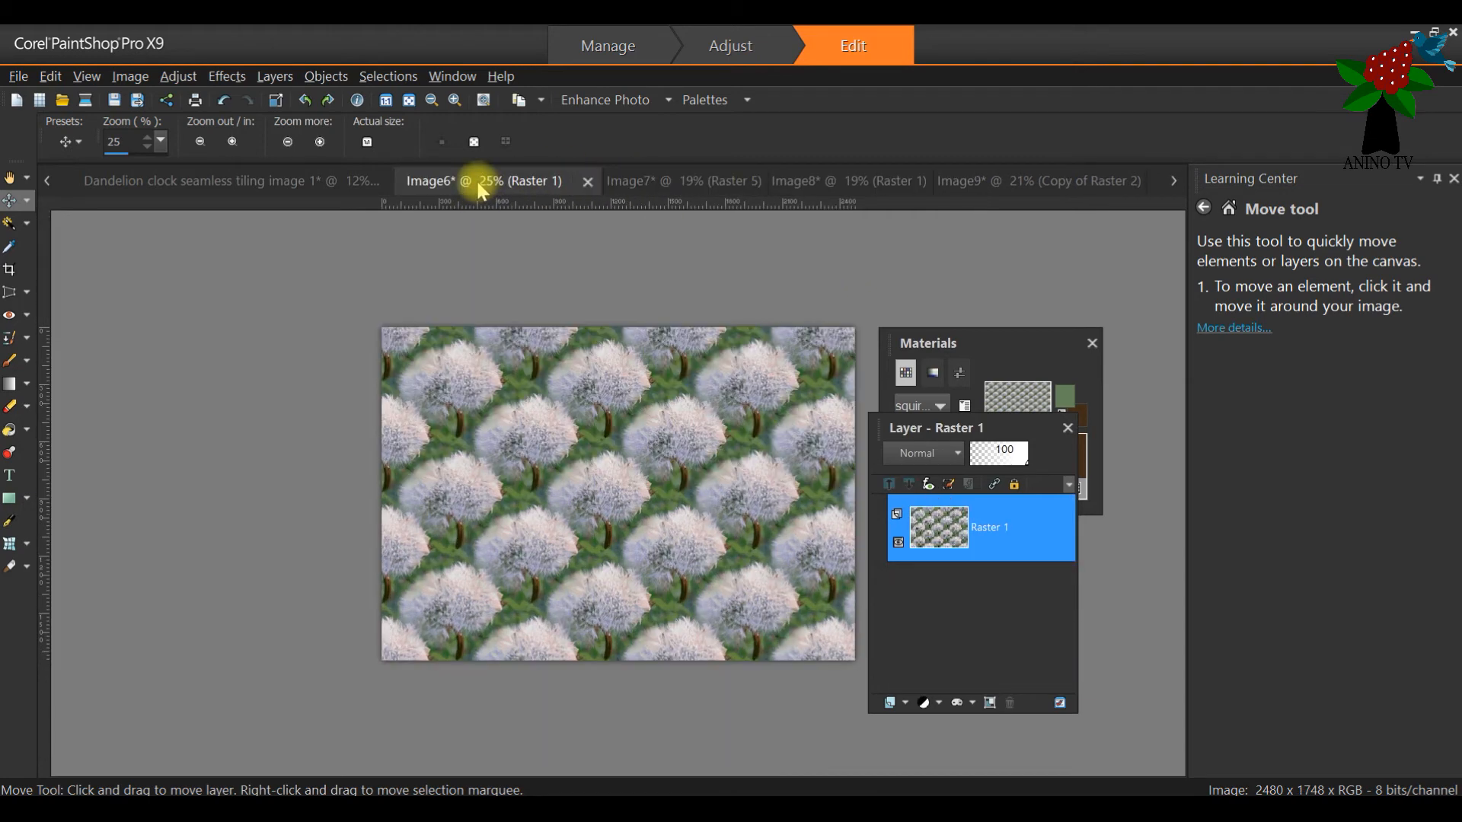
pyautogui.click(244, 195)
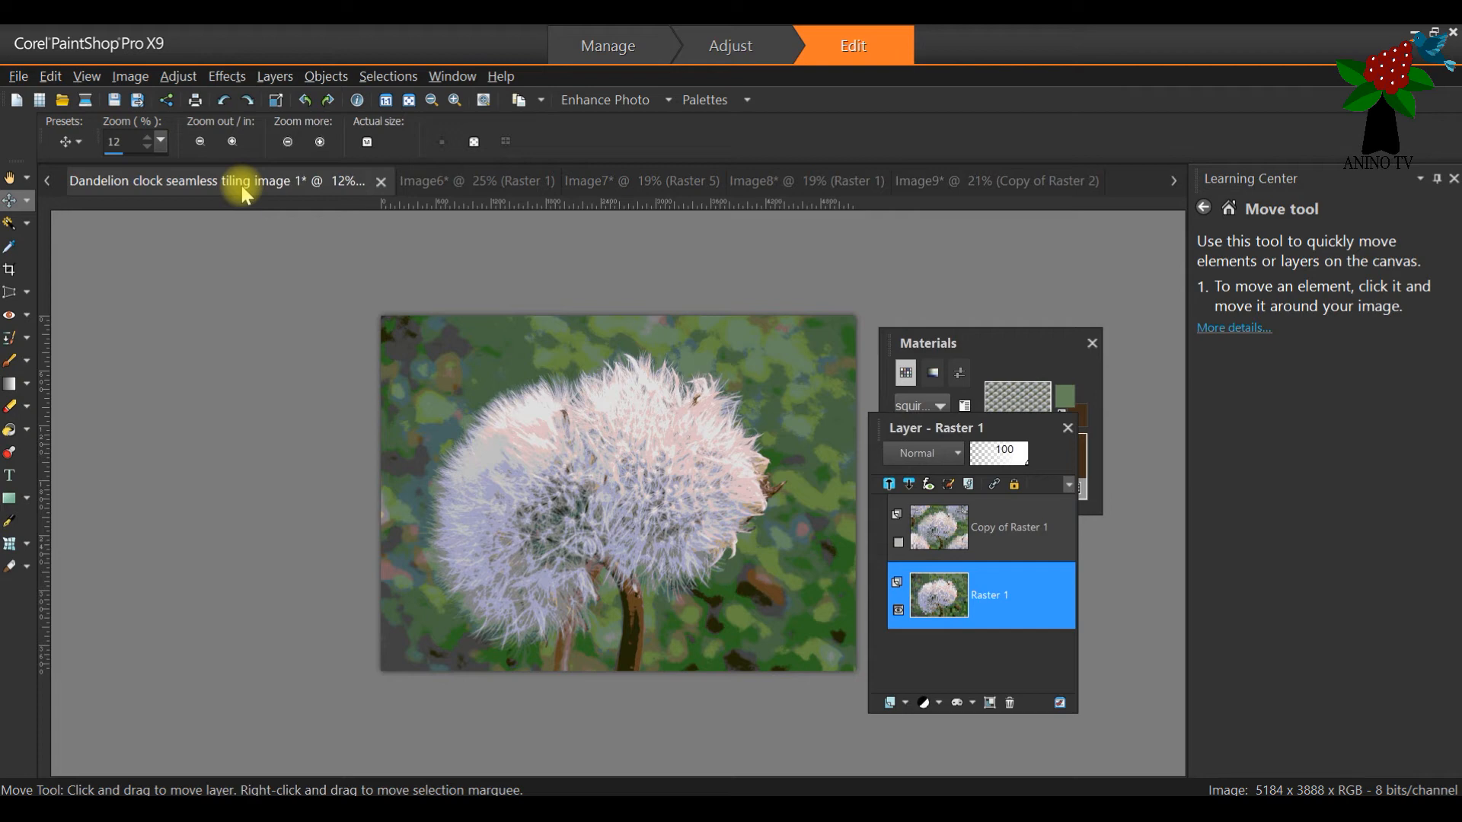
pyautogui.click(18, 76)
pyautogui.moveTo(128, 217)
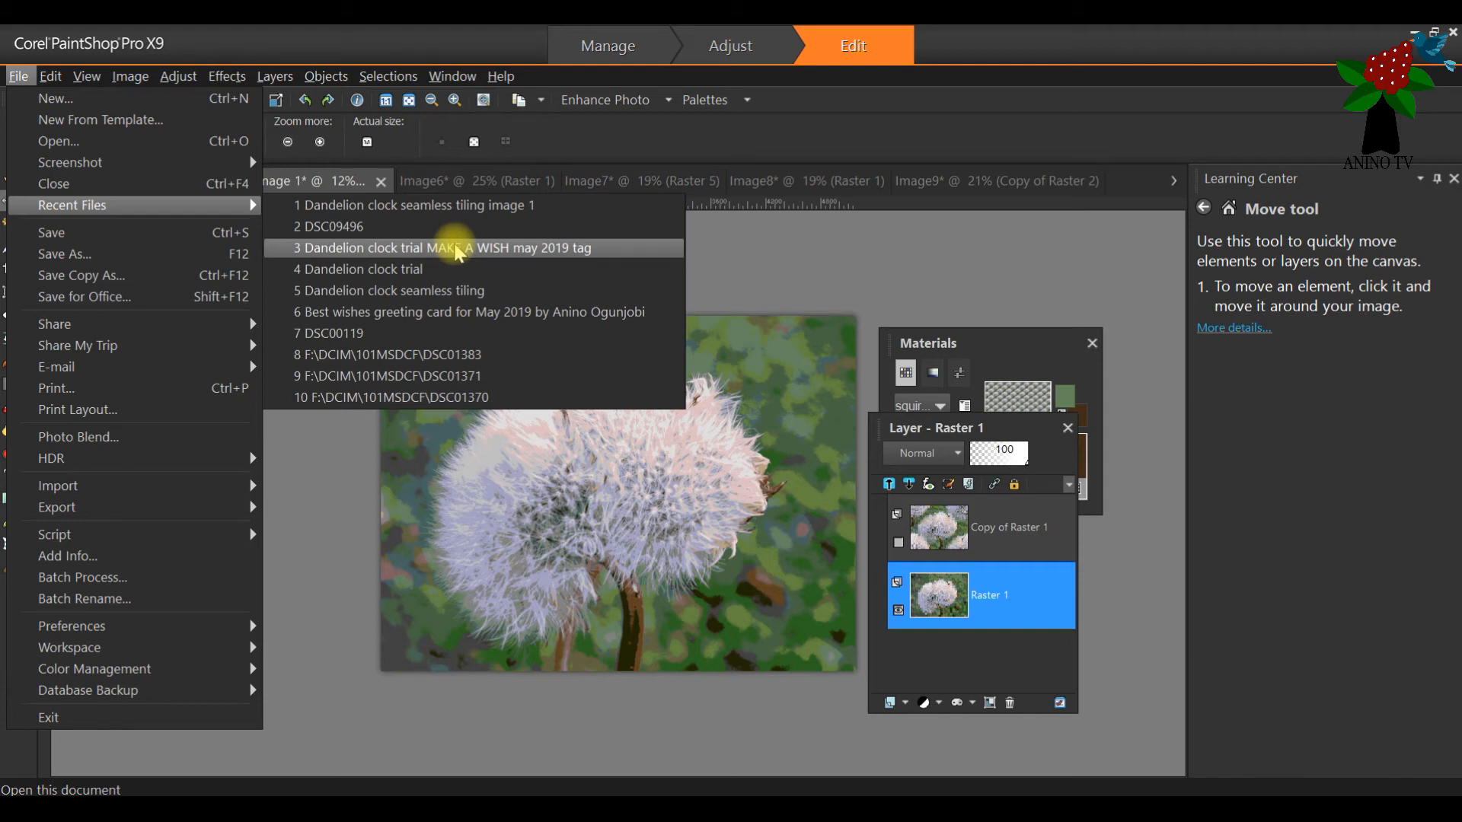
pyautogui.click(458, 248)
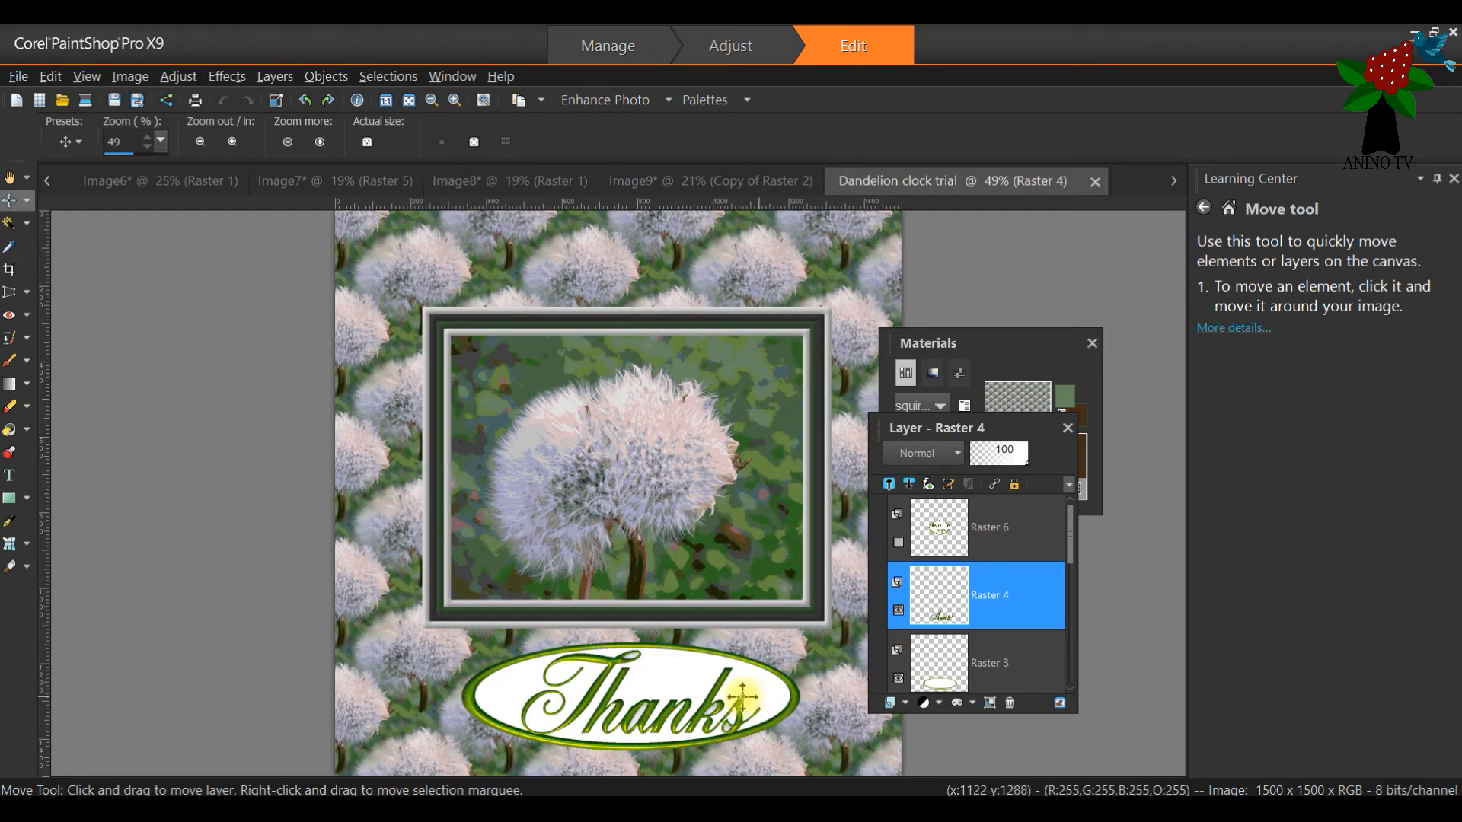
# Step: Show the hidden "Make a Wish" label layer, Raster 6, and copy it into Image9 as a new layer
pyautogui.click(980, 537)
pyautogui.click(898, 542)
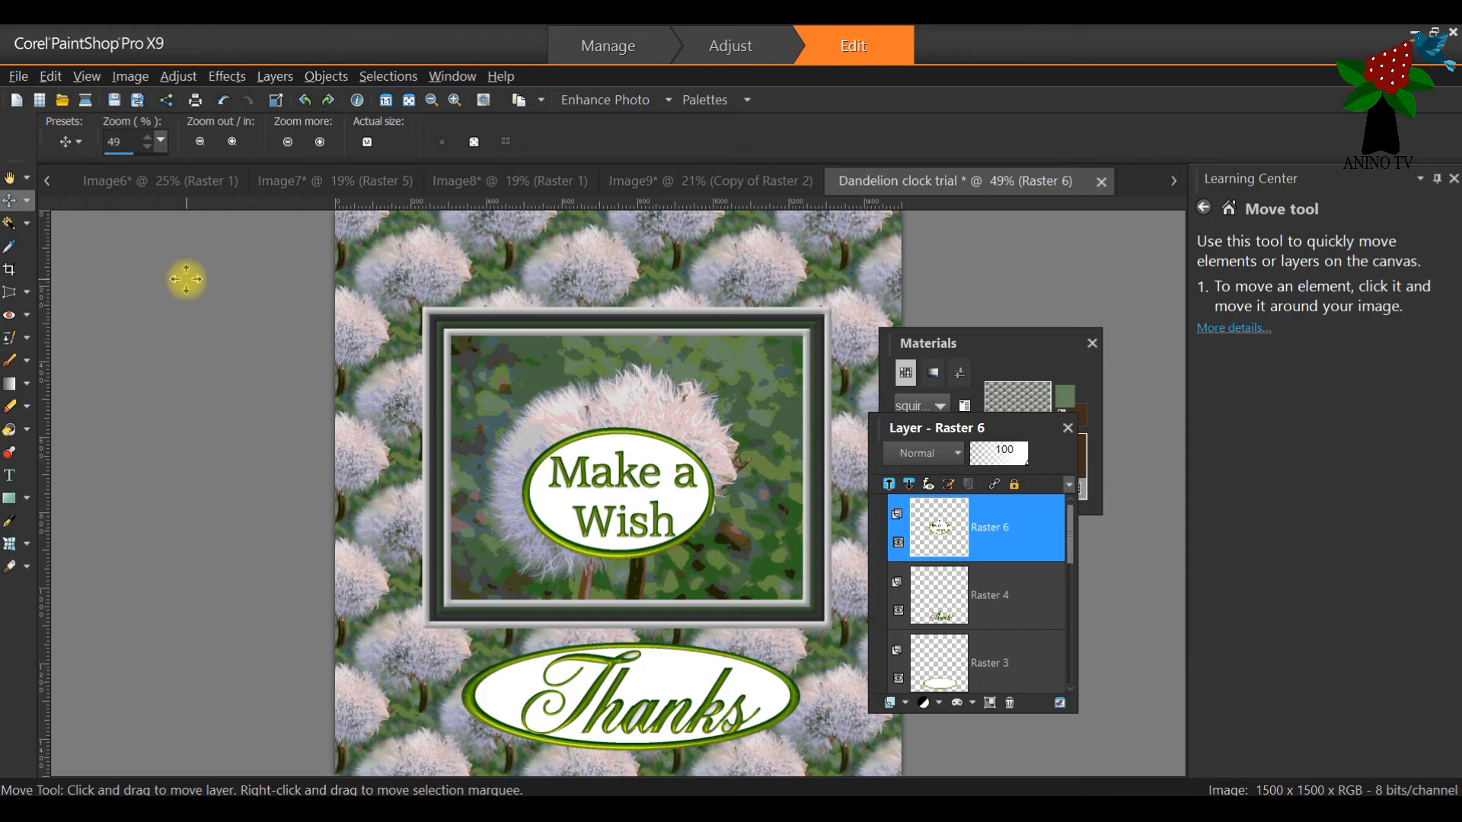
pyautogui.click(50, 76)
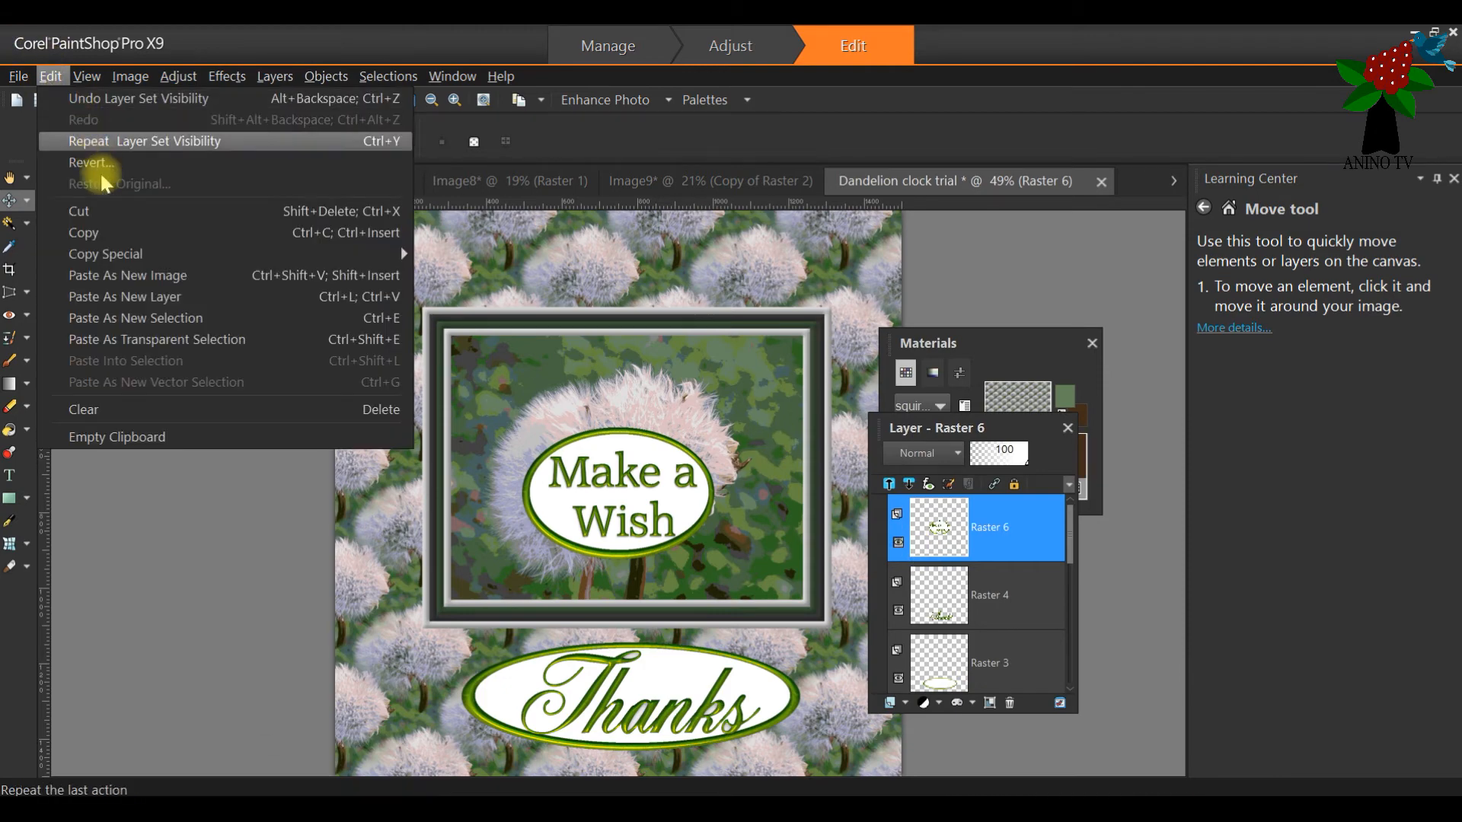
pyautogui.click(114, 232)
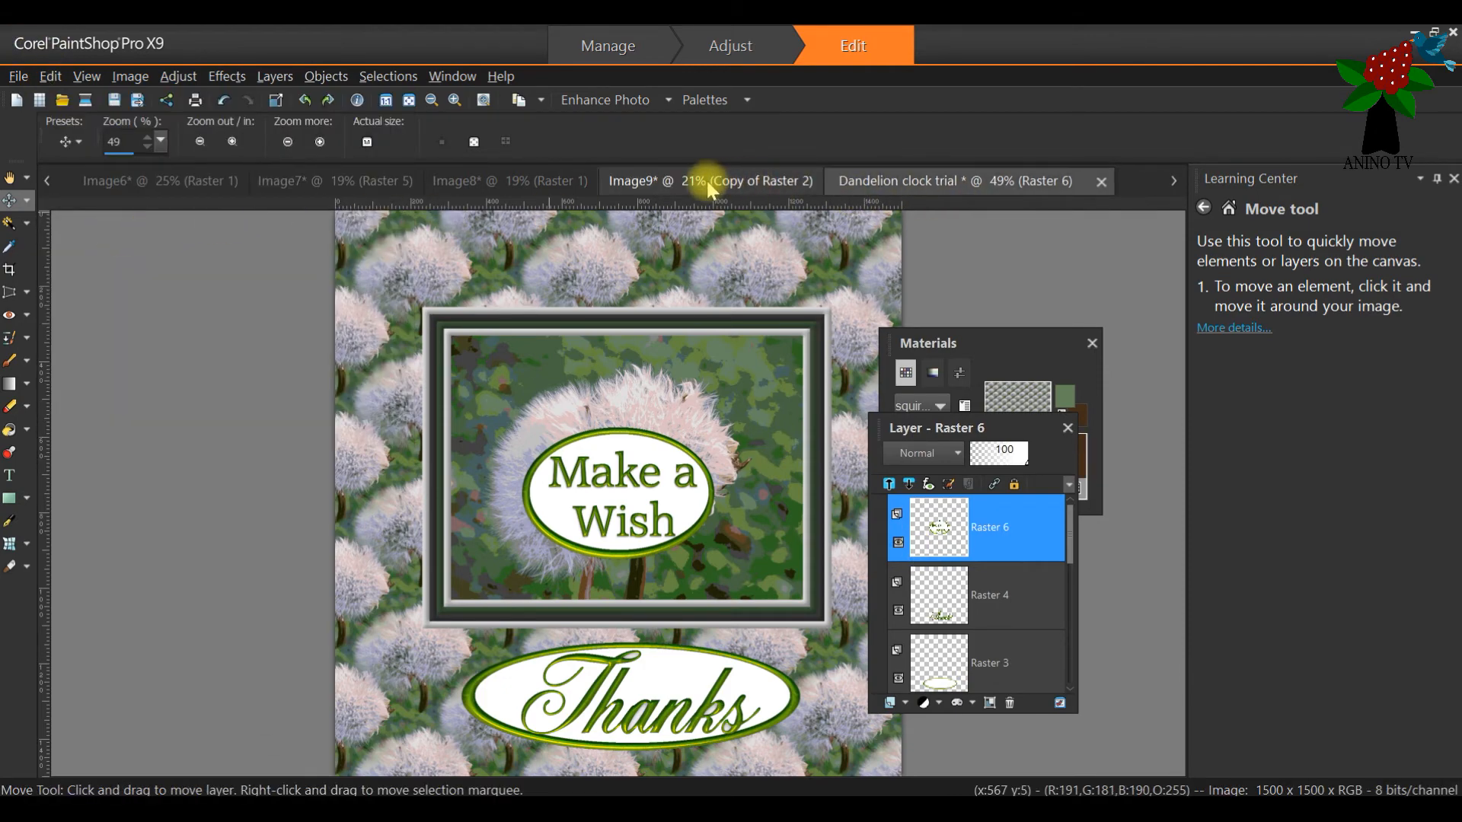
pyautogui.click(707, 180)
pyautogui.click(50, 76)
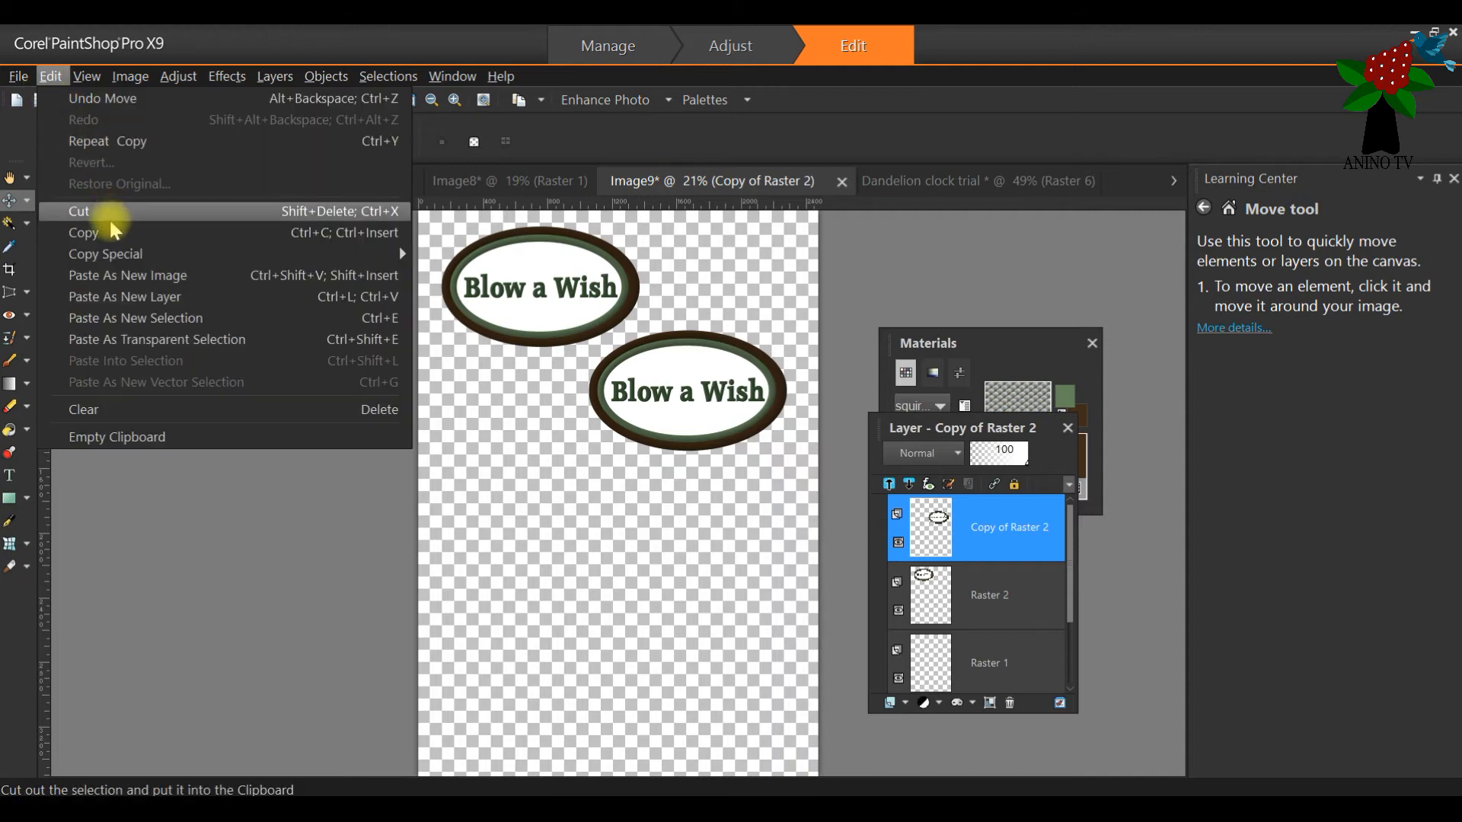
pyautogui.click(126, 297)
# Step: Place the "Make a Wish" label below the first "Blow a Wish" label and enlarge it with the Pick tool to about 267 by 265%
pyautogui.moveTo(611, 505); pyautogui.dragTo(505, 482)
pyautogui.click(26, 200)
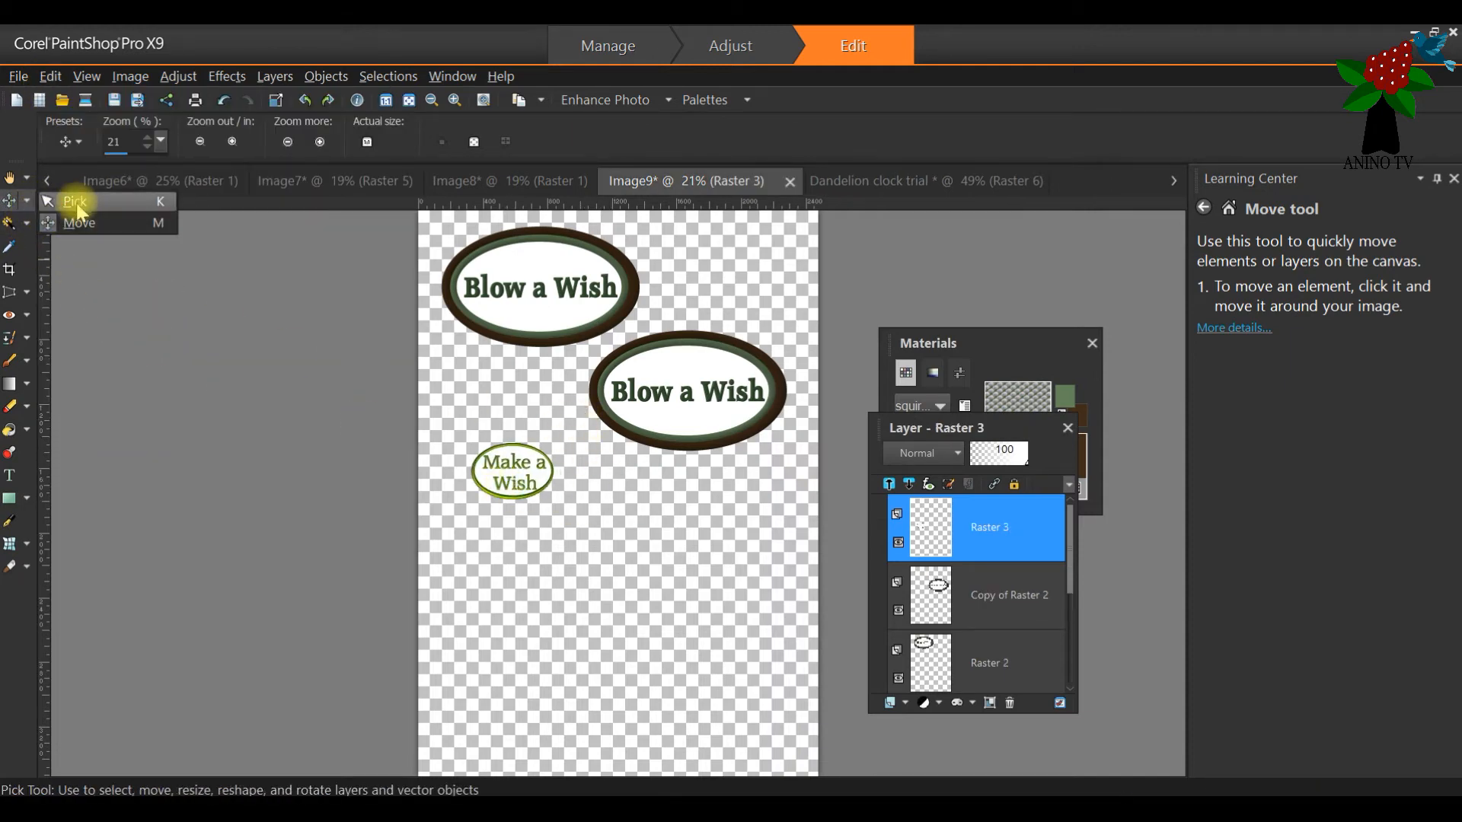
pyautogui.click(77, 210)
pyautogui.moveTo(549, 495); pyautogui.dragTo(689, 590)
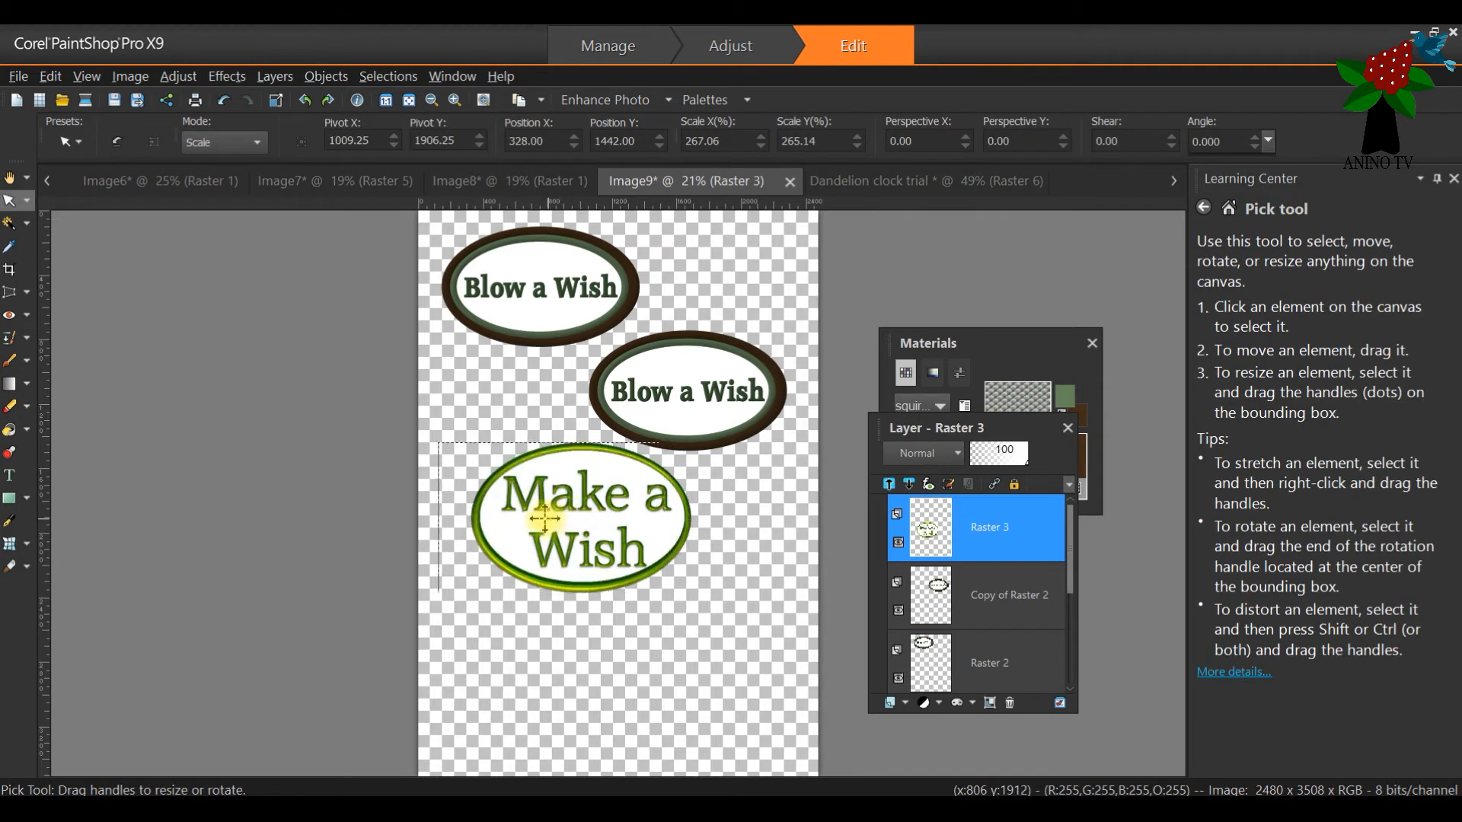
pyautogui.moveTo(613, 555); pyautogui.dragTo(575, 557)
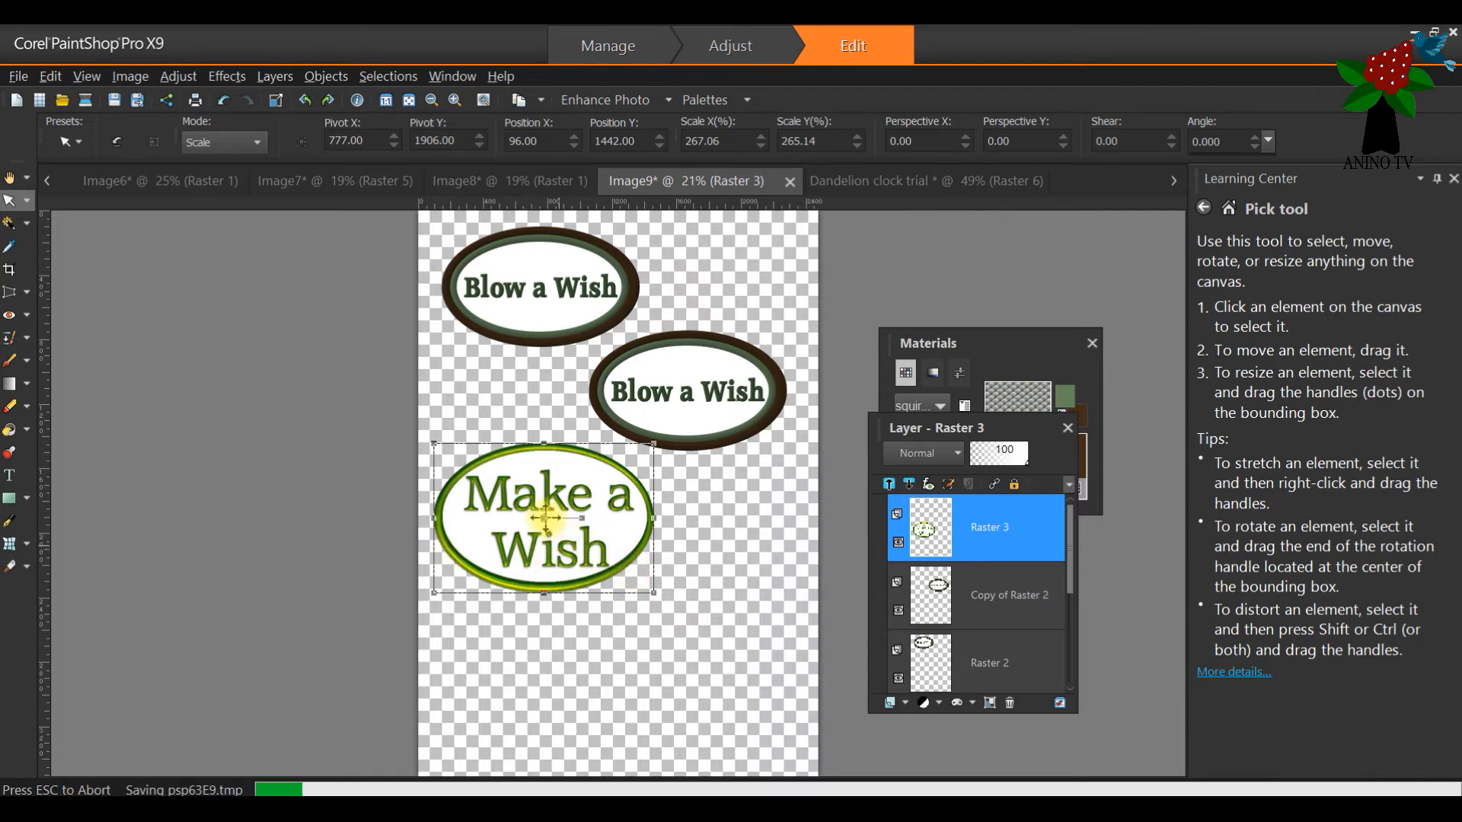
pyautogui.moveTo(546, 518); pyautogui.dragTo(546, 515)
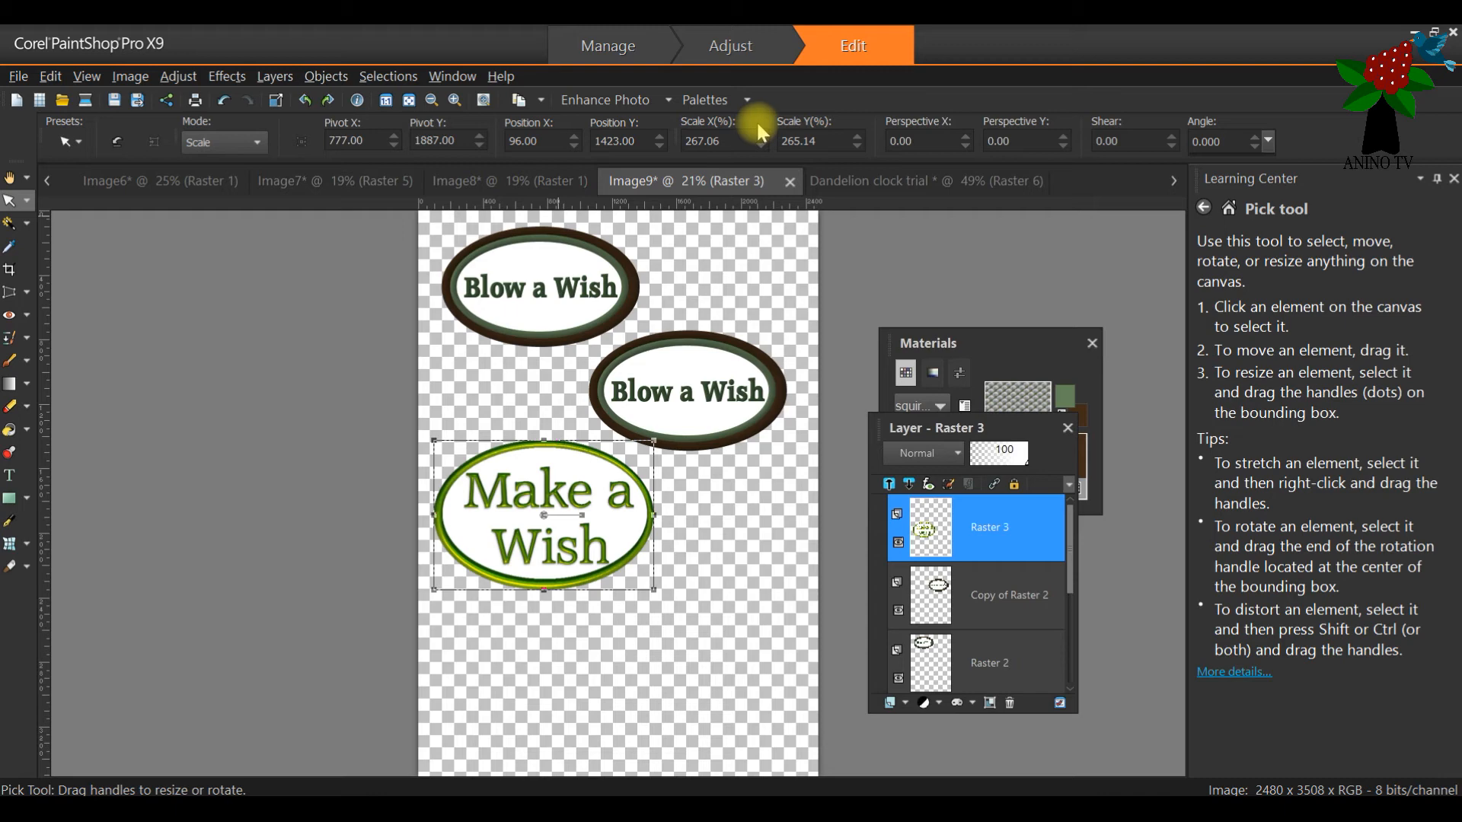
pyautogui.click(221, 82)
pyautogui.moveTo(328, 390)
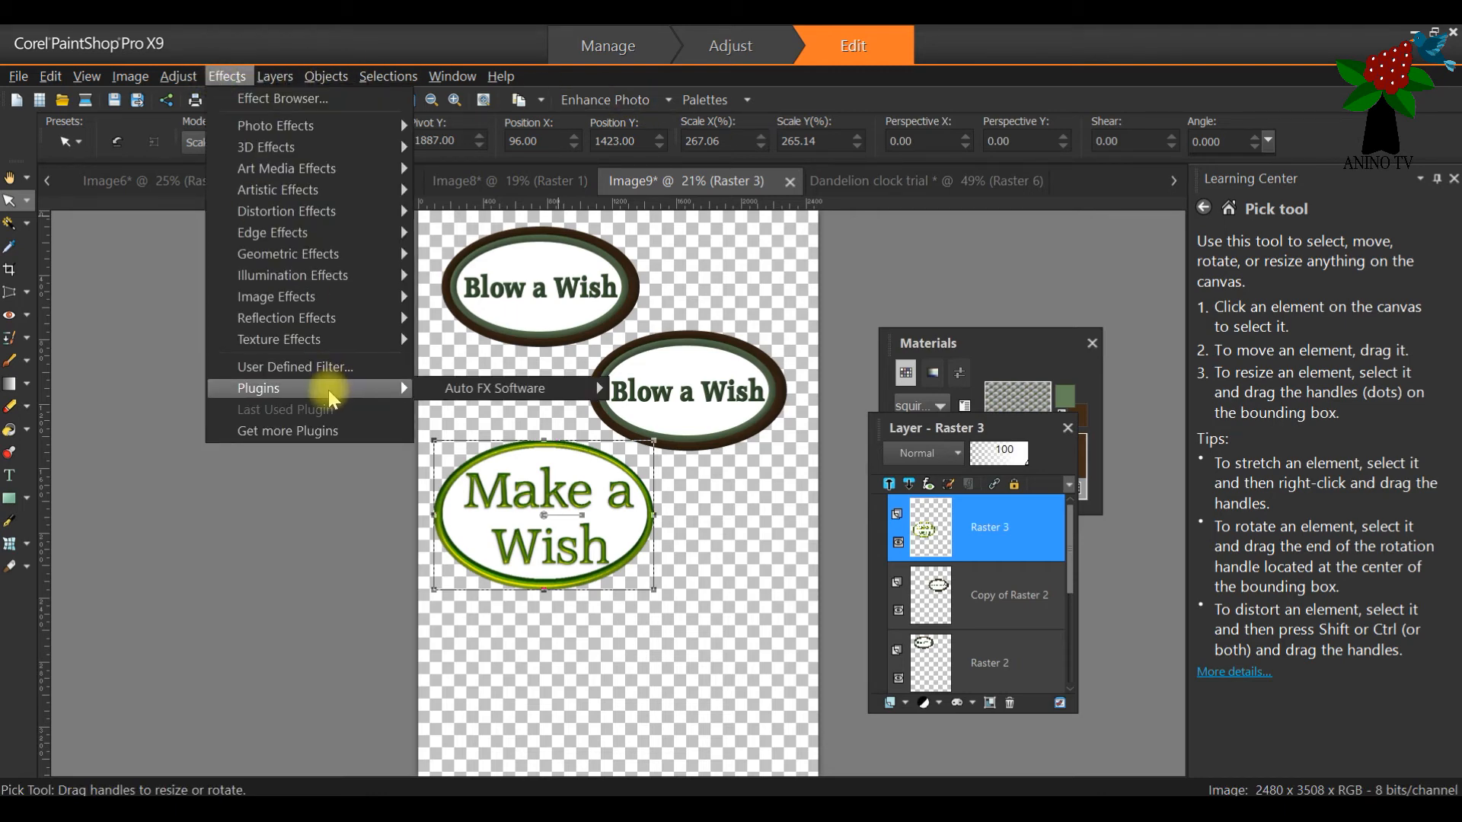
pyautogui.moveTo(499, 400)
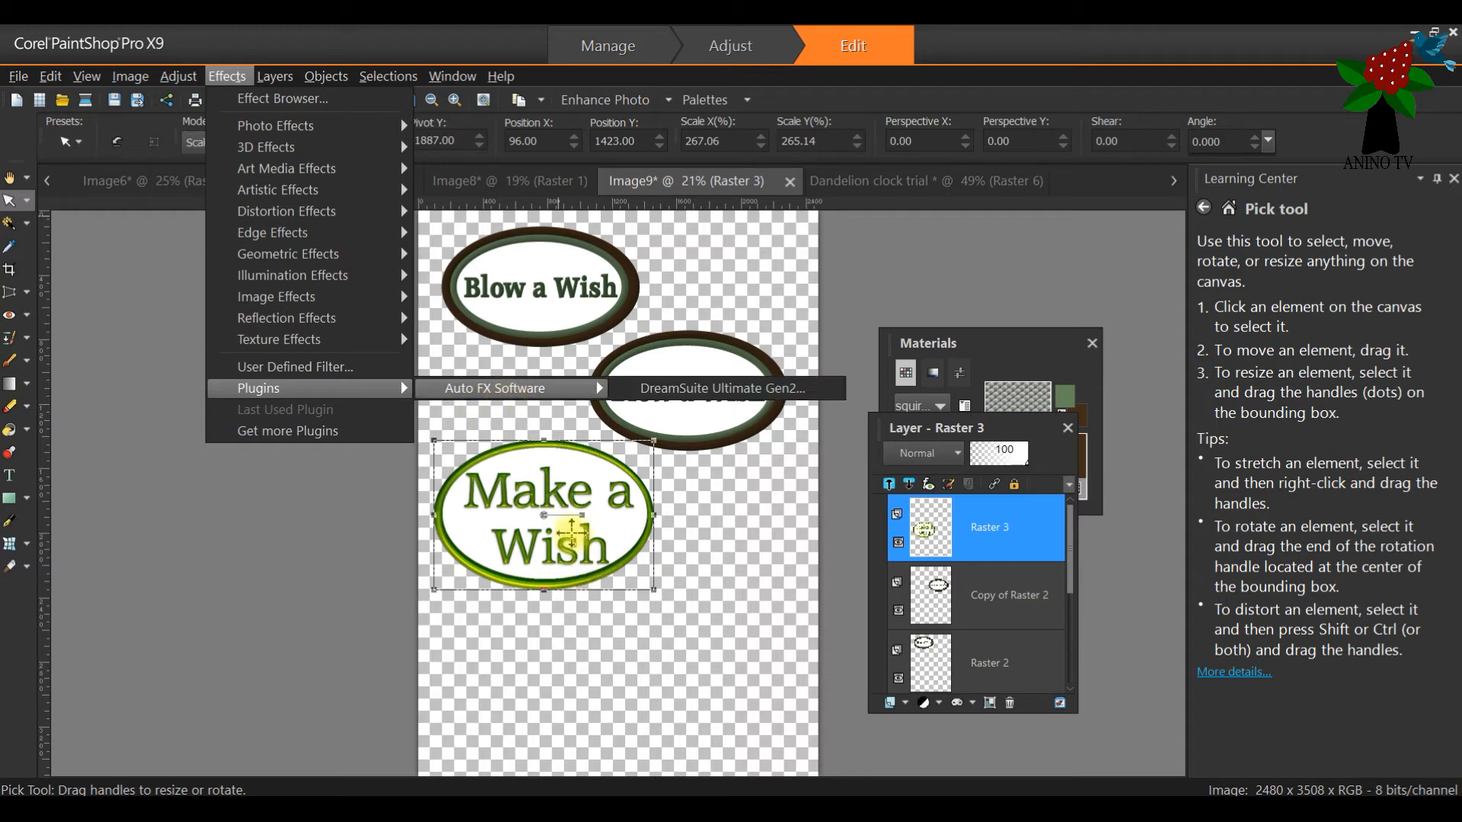
pyautogui.click(742, 392)
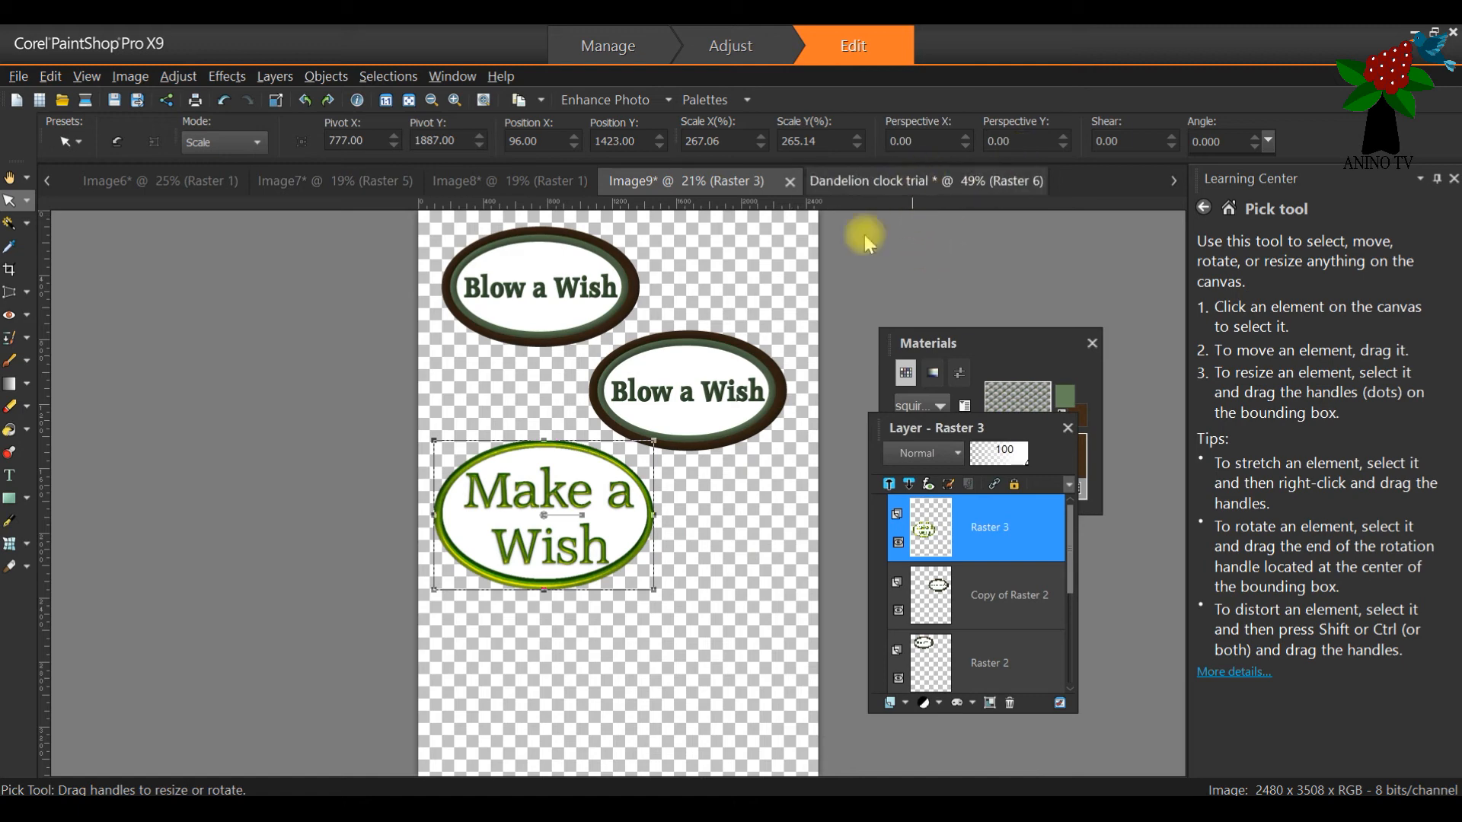
# Step: Copy the "Thanks" text layer, Raster 4, from "Dandelion clock trial" and paste it into Image9 as a new layer
pyautogui.click(898, 187)
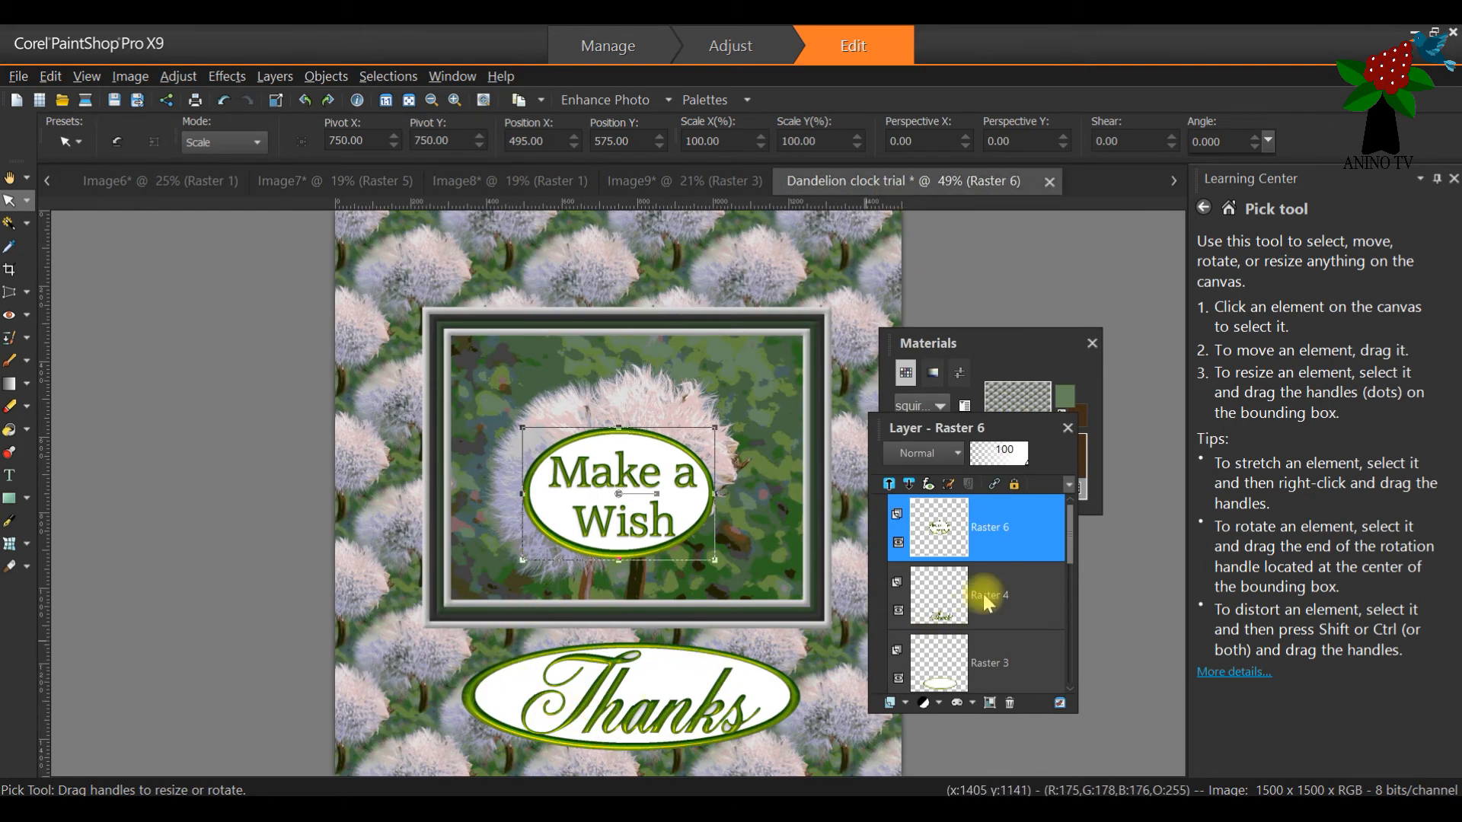
pyautogui.click(1007, 603)
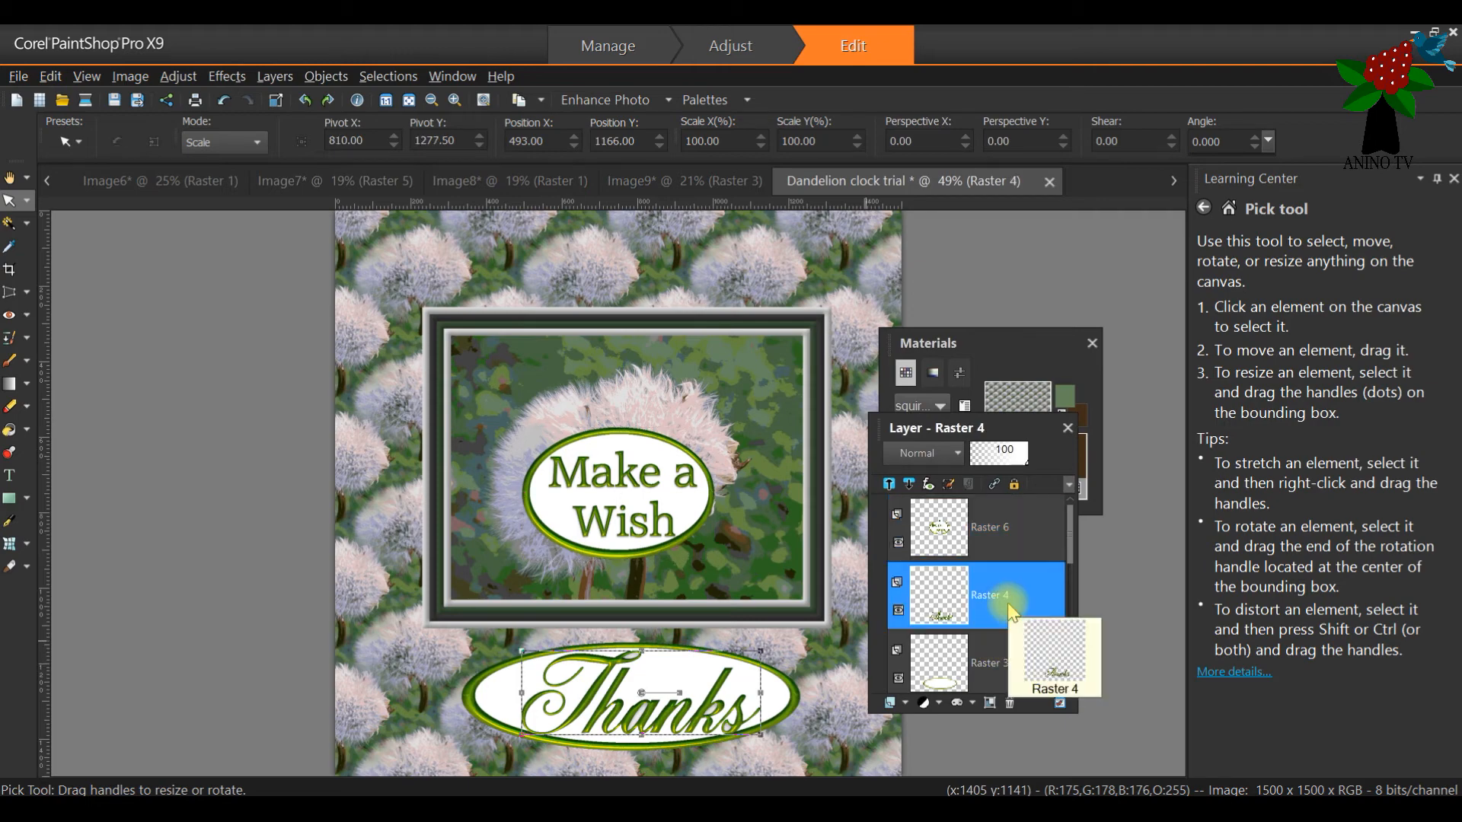
pyautogui.rightClick(1009, 605)
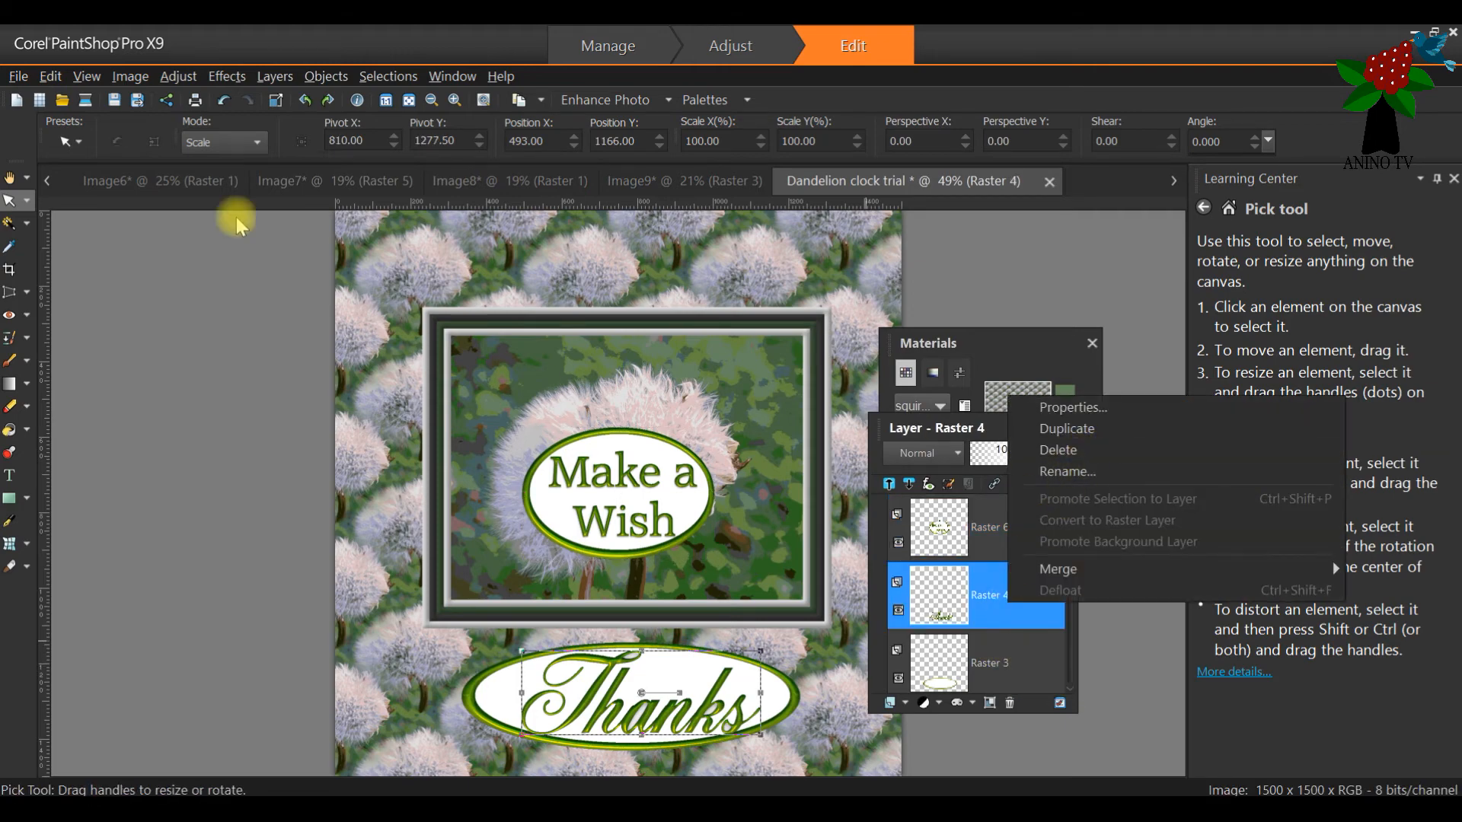
pyautogui.click(50, 76)
pyautogui.click(77, 230)
pyautogui.click(670, 181)
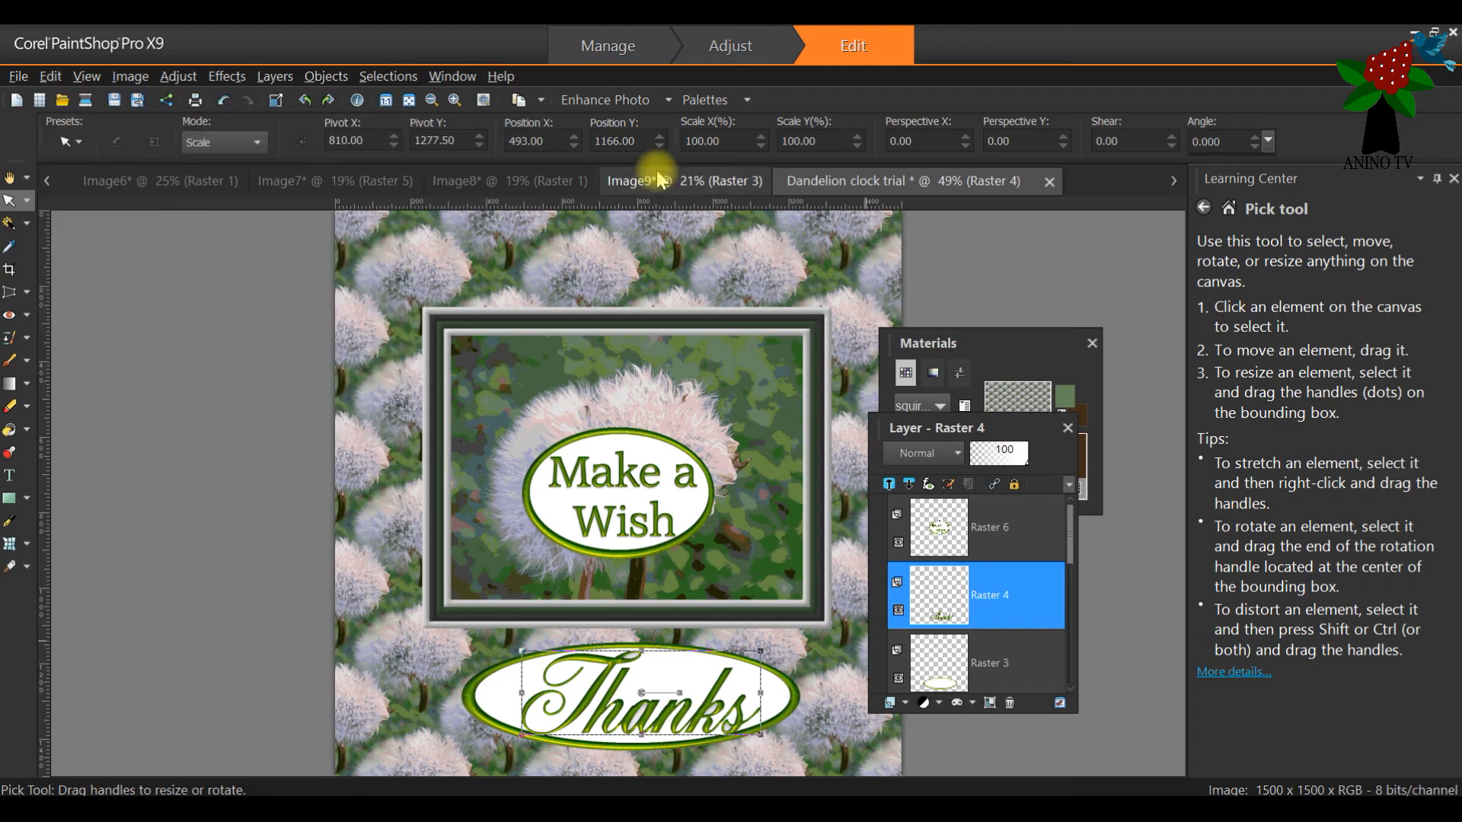
pyautogui.click(50, 76)
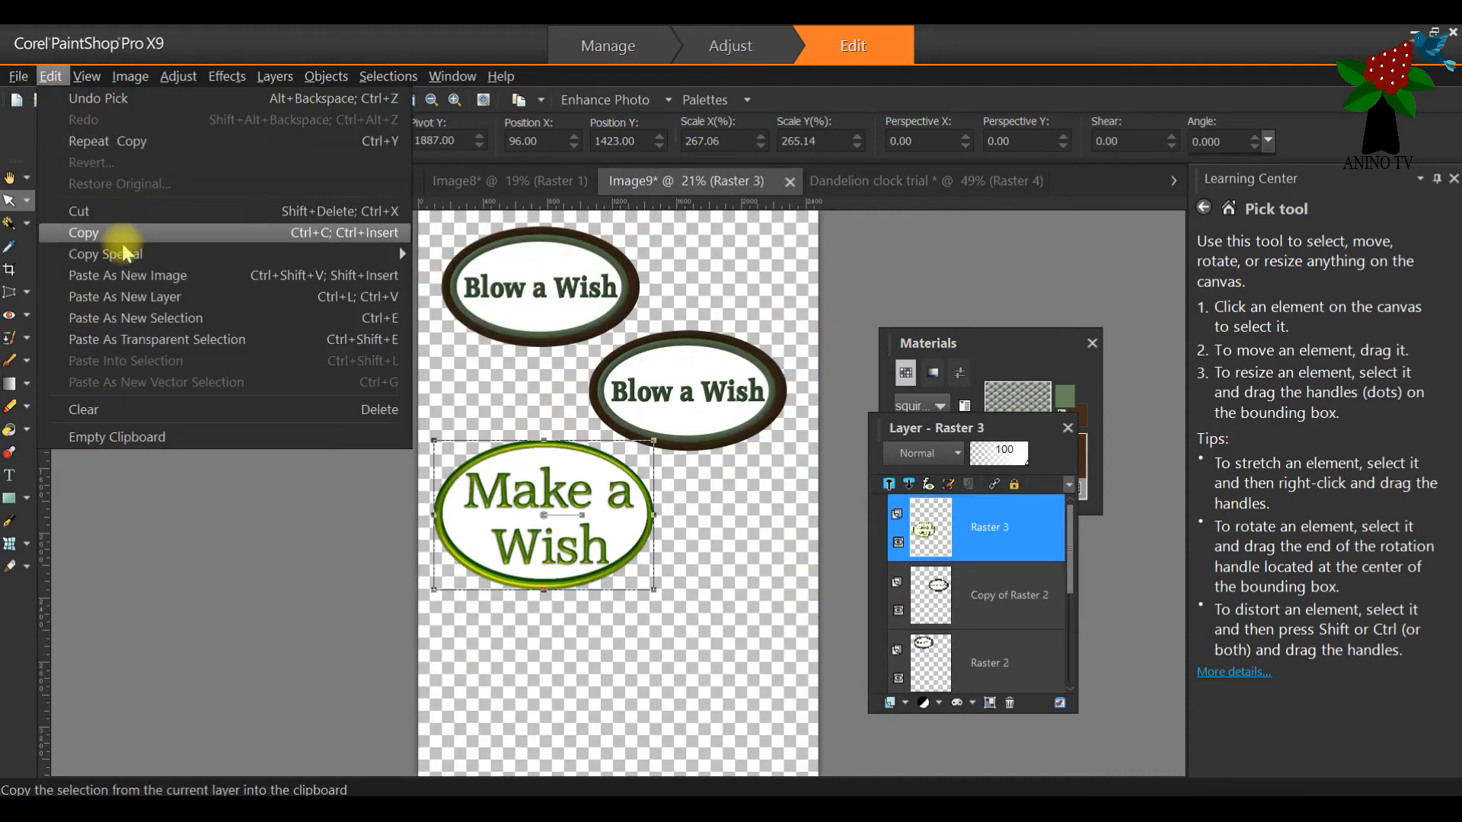
pyautogui.click(121, 296)
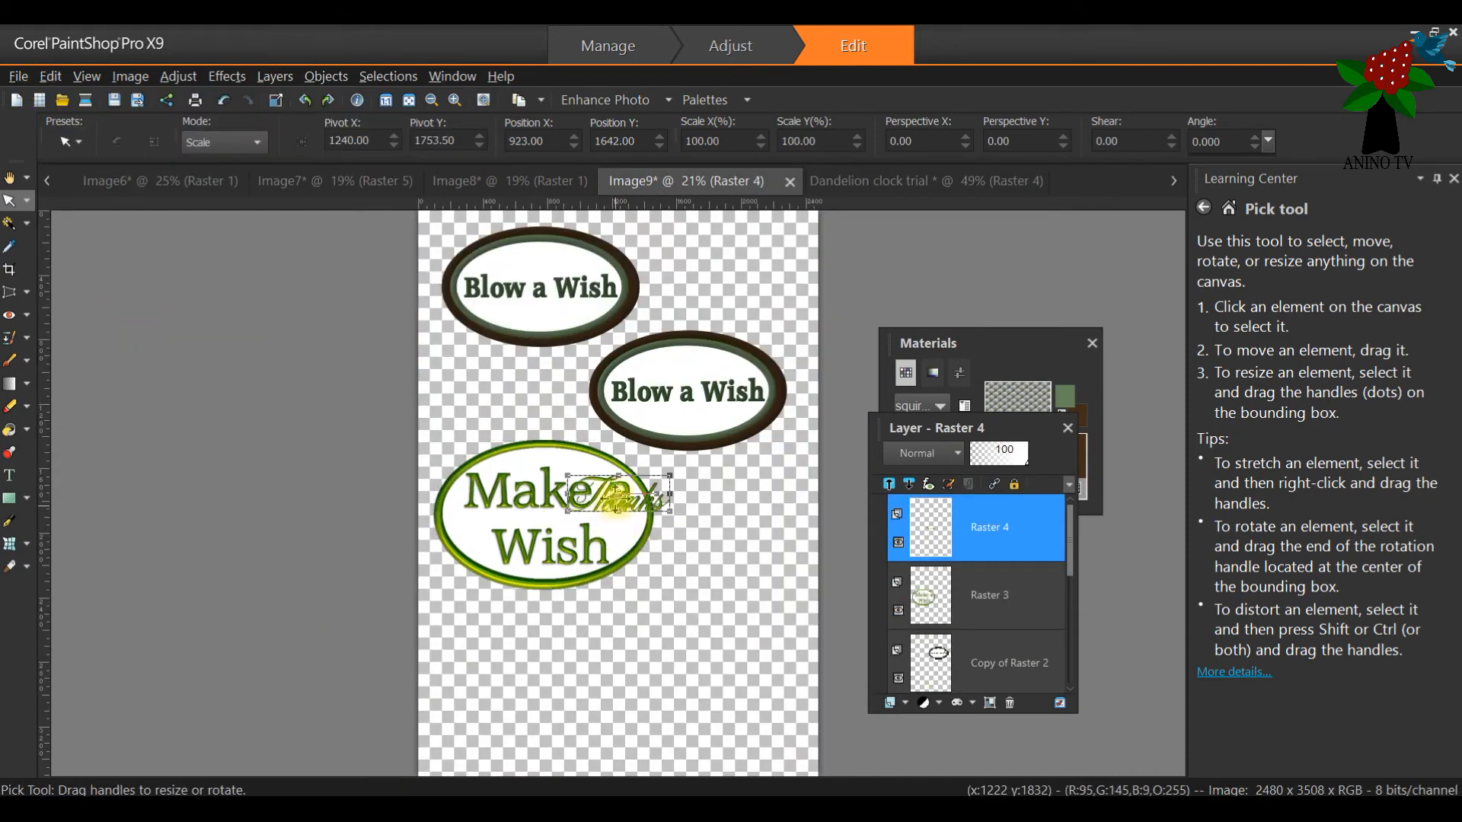
# Step: Enlarge the "Thanks" text to about 278% and position it below the "Make a Wish" label
pyautogui.moveTo(609, 506); pyautogui.dragTo(788, 731)
pyautogui.moveTo(646, 676); pyautogui.dragTo(600, 662)
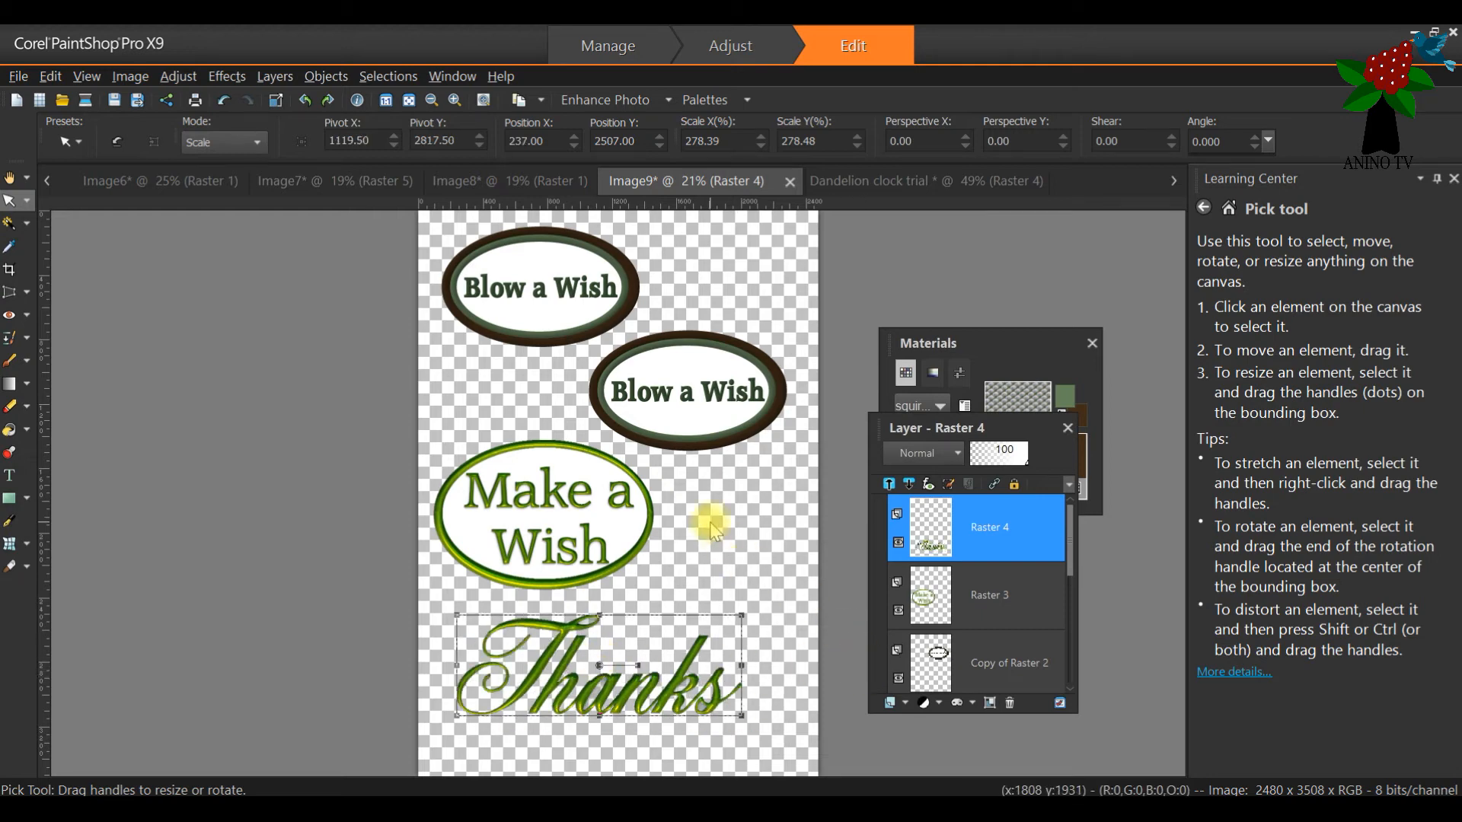
# Step: Review the label sheet, the foldable card layout and the patterned pages across Image6, Image7, Image8 and Image9
pyautogui.scroll(-1, 669, 455)
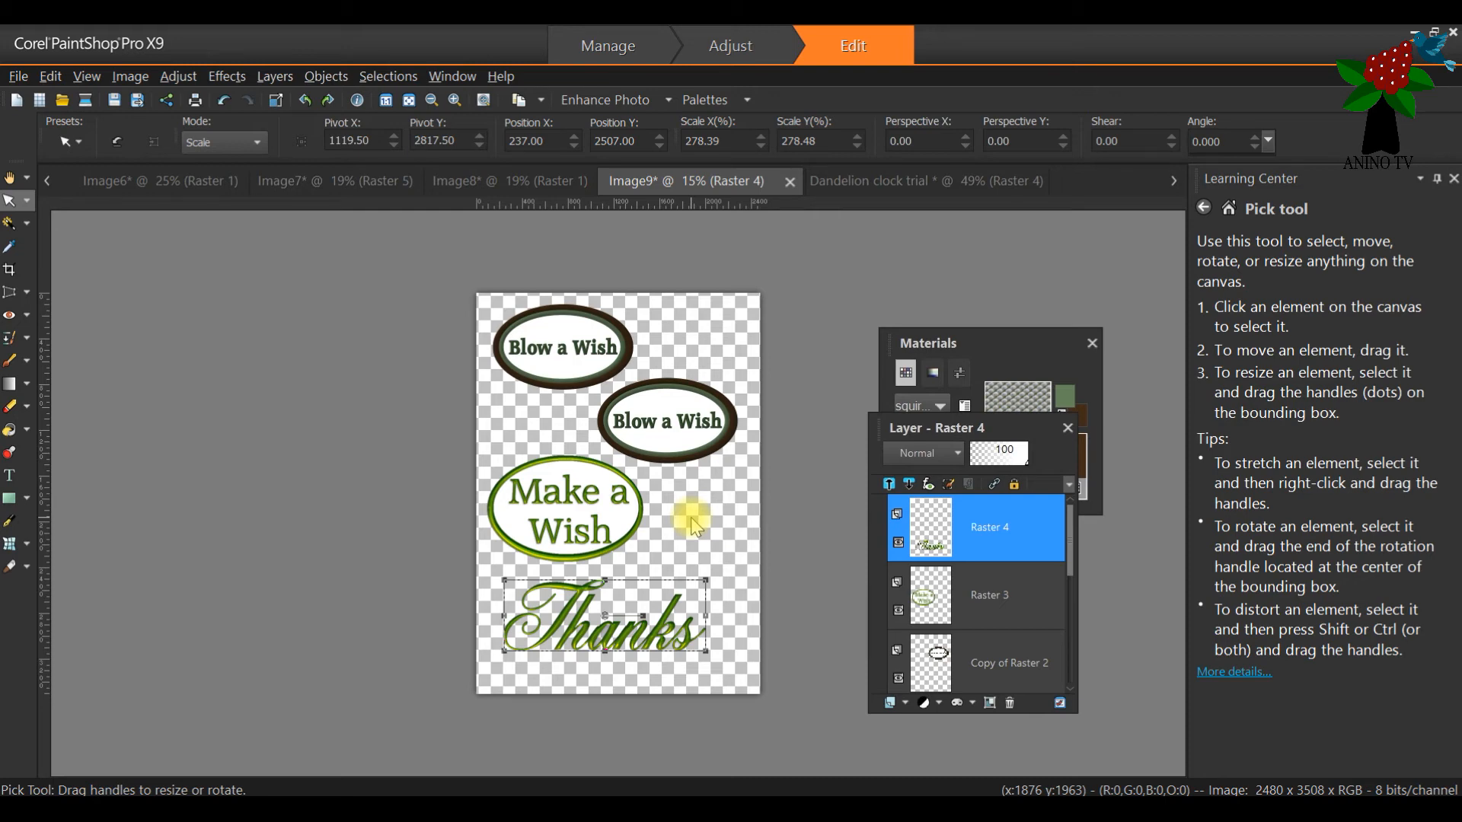
pyautogui.click(499, 183)
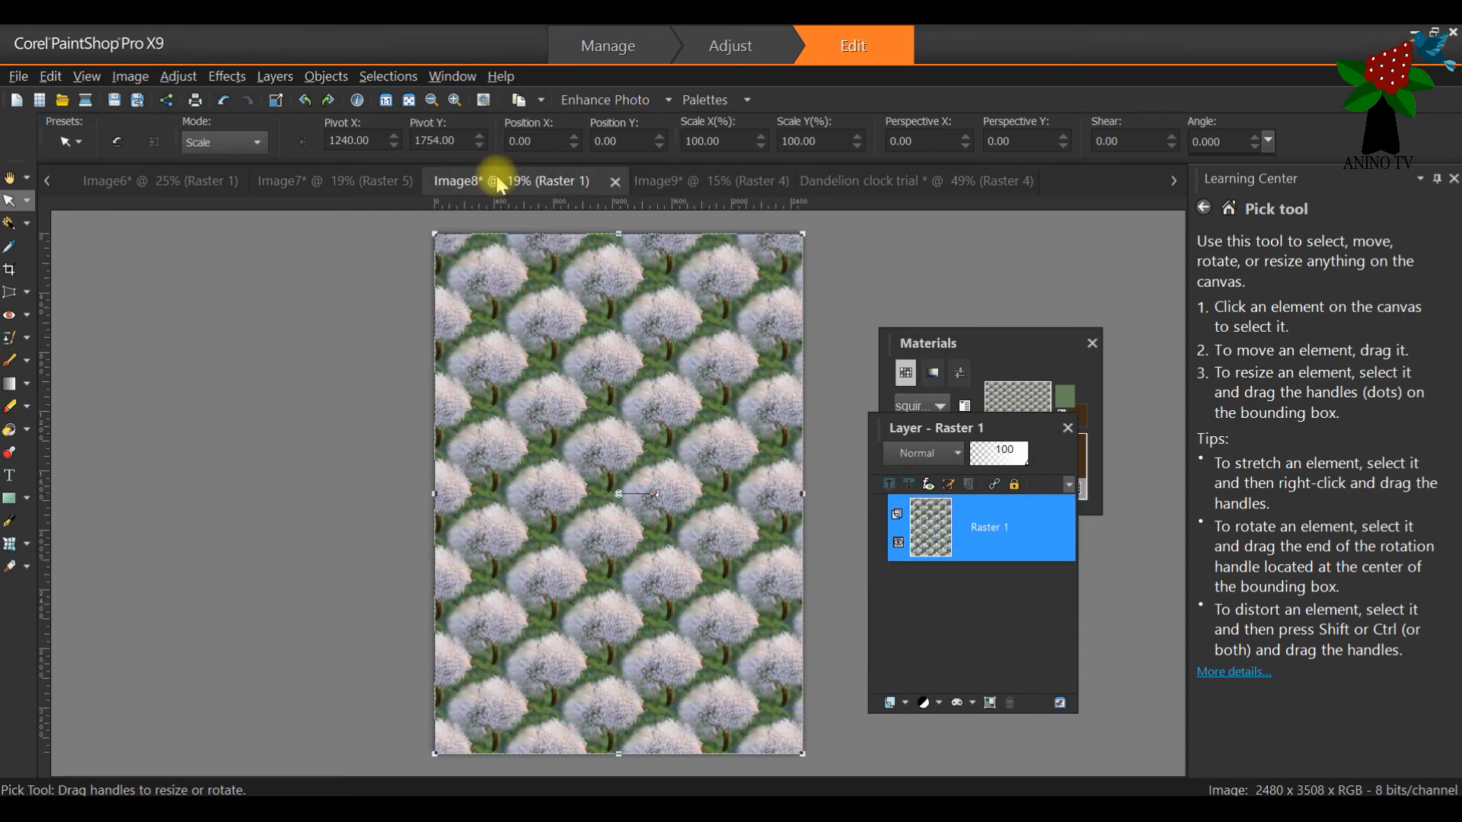
pyautogui.click(114, 180)
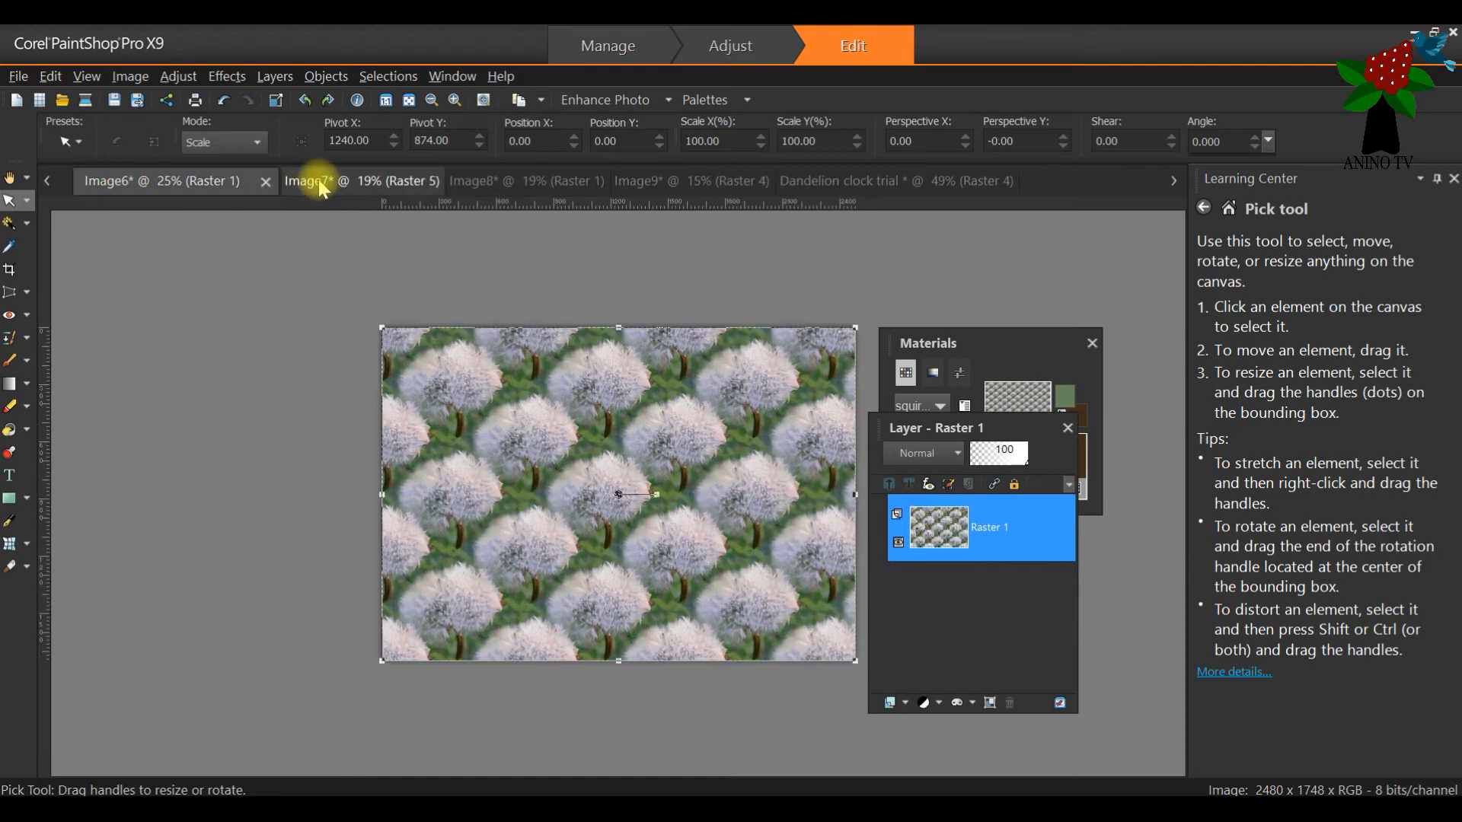
pyautogui.click(318, 184)
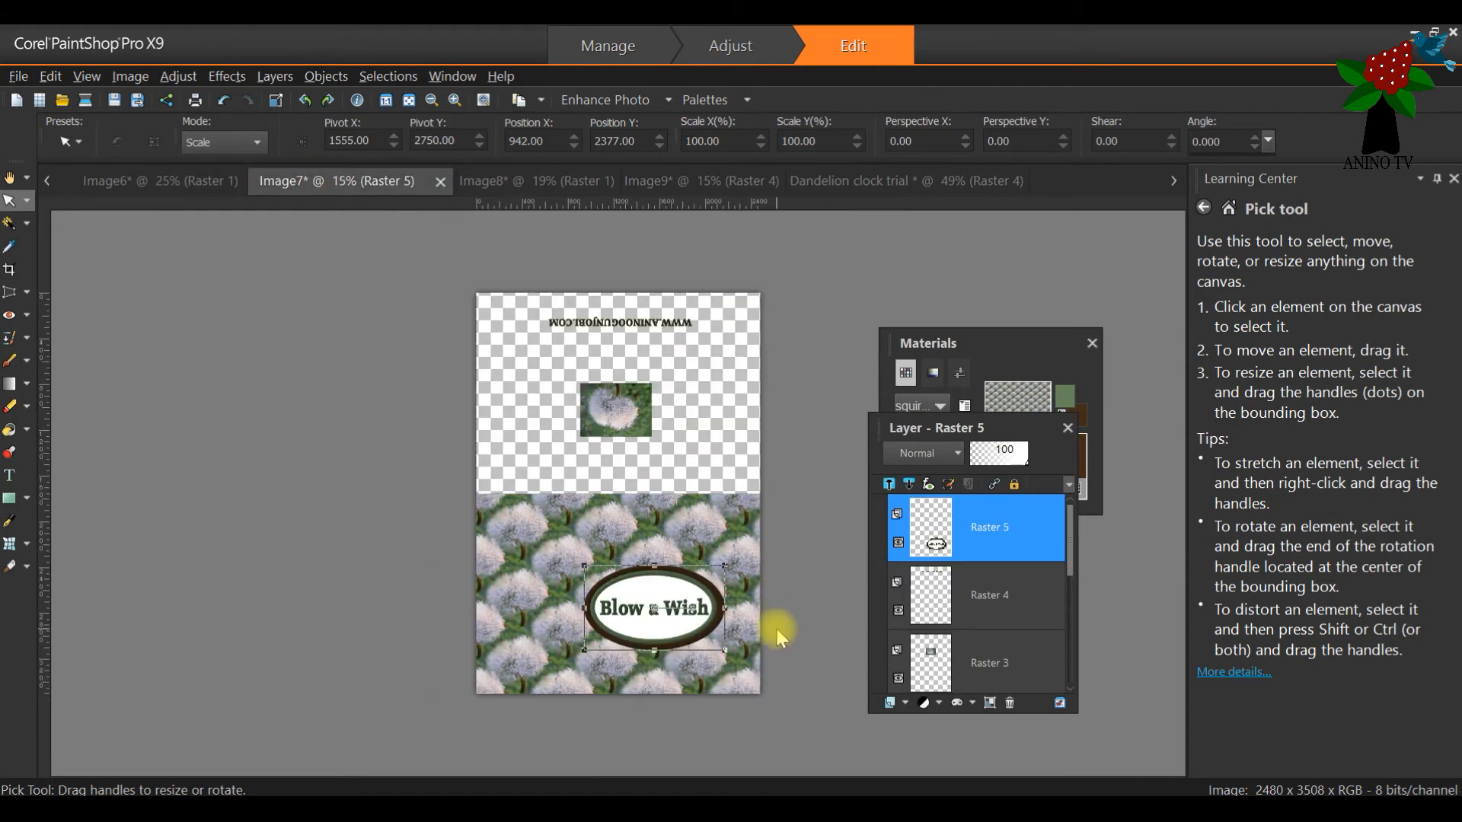
pyautogui.scroll(1, 781, 629)
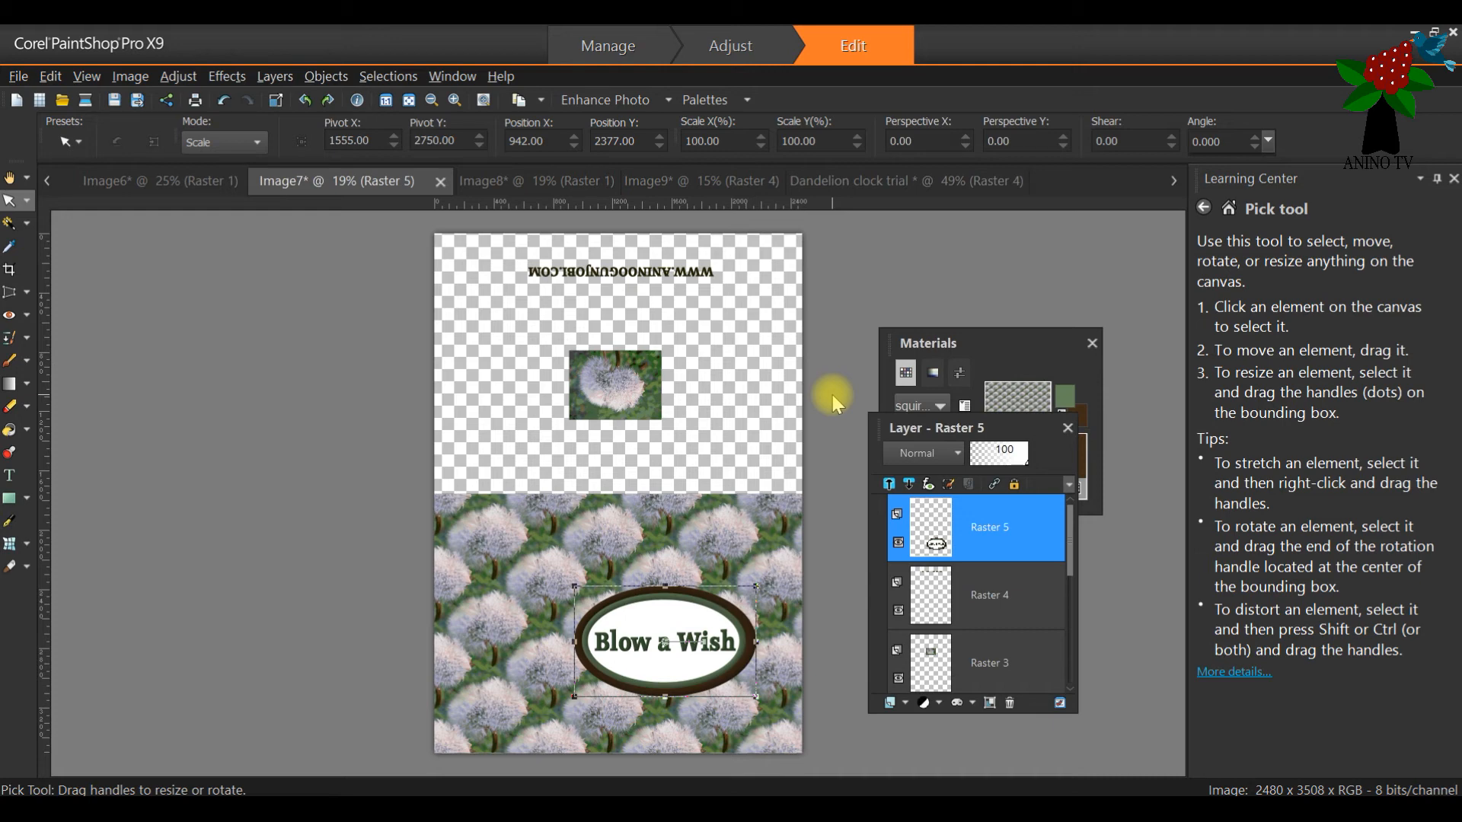
pyautogui.click(683, 188)
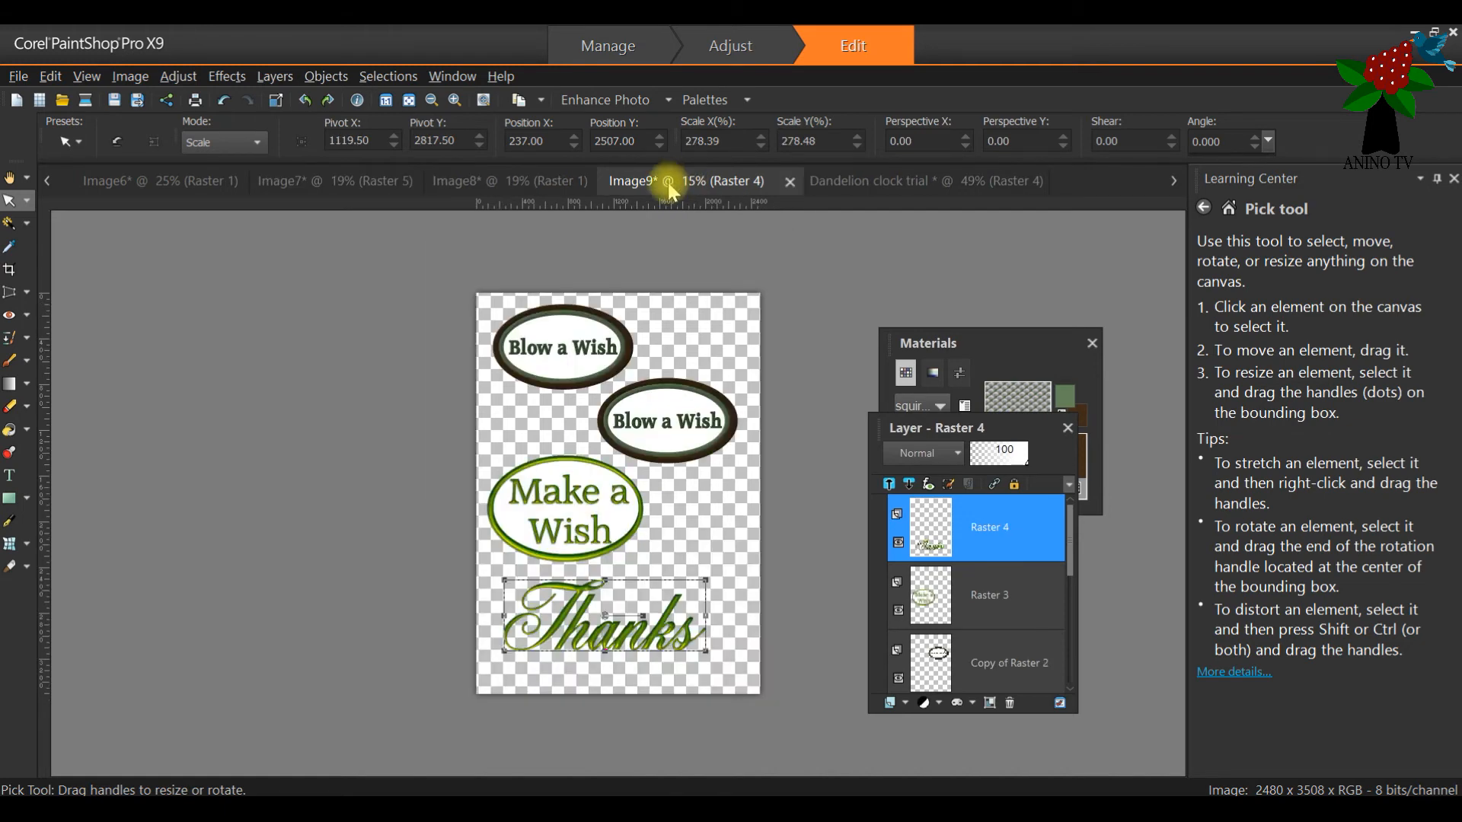
pyautogui.click(506, 184)
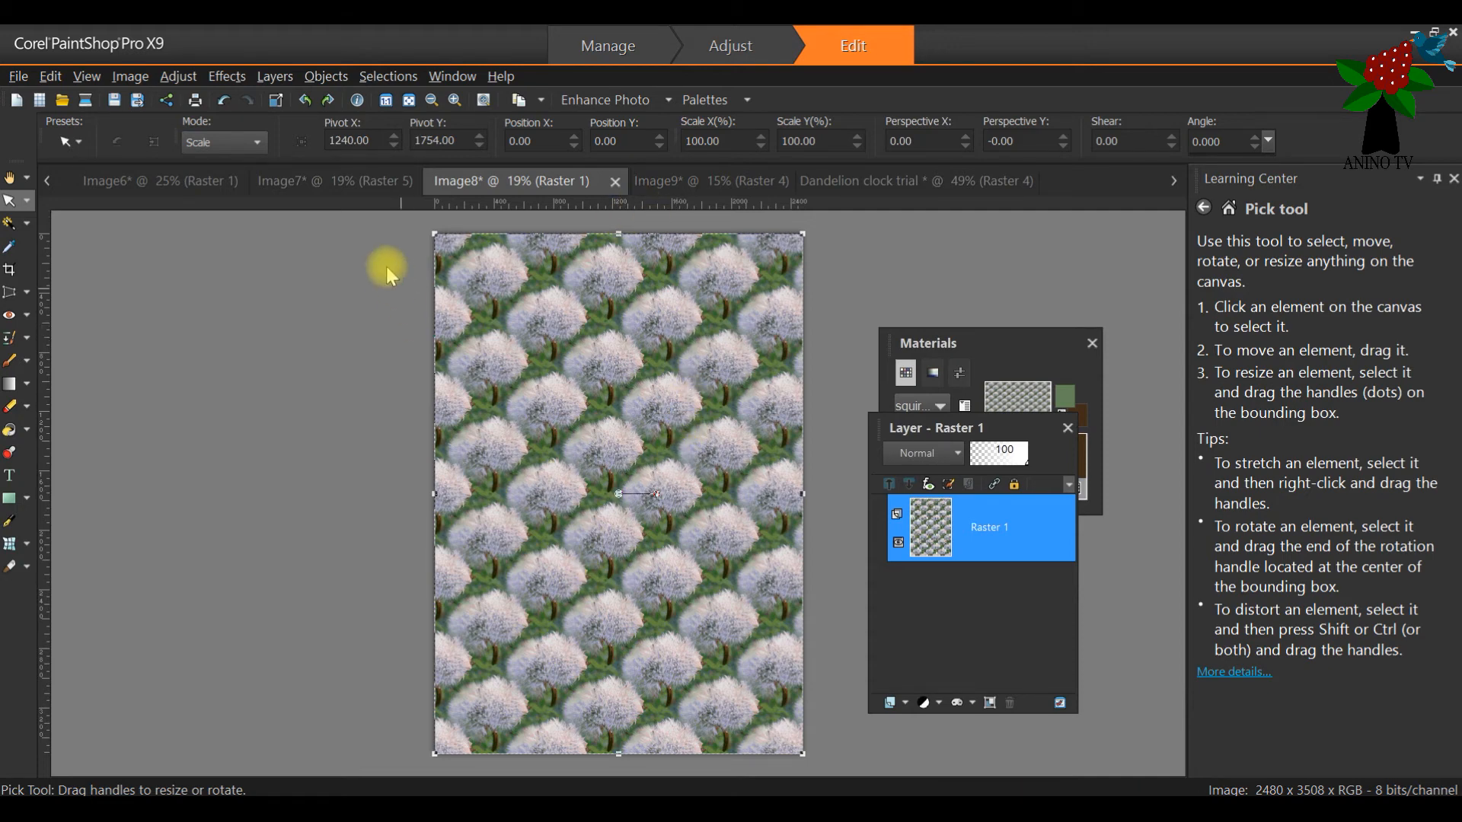
pyautogui.click(346, 185)
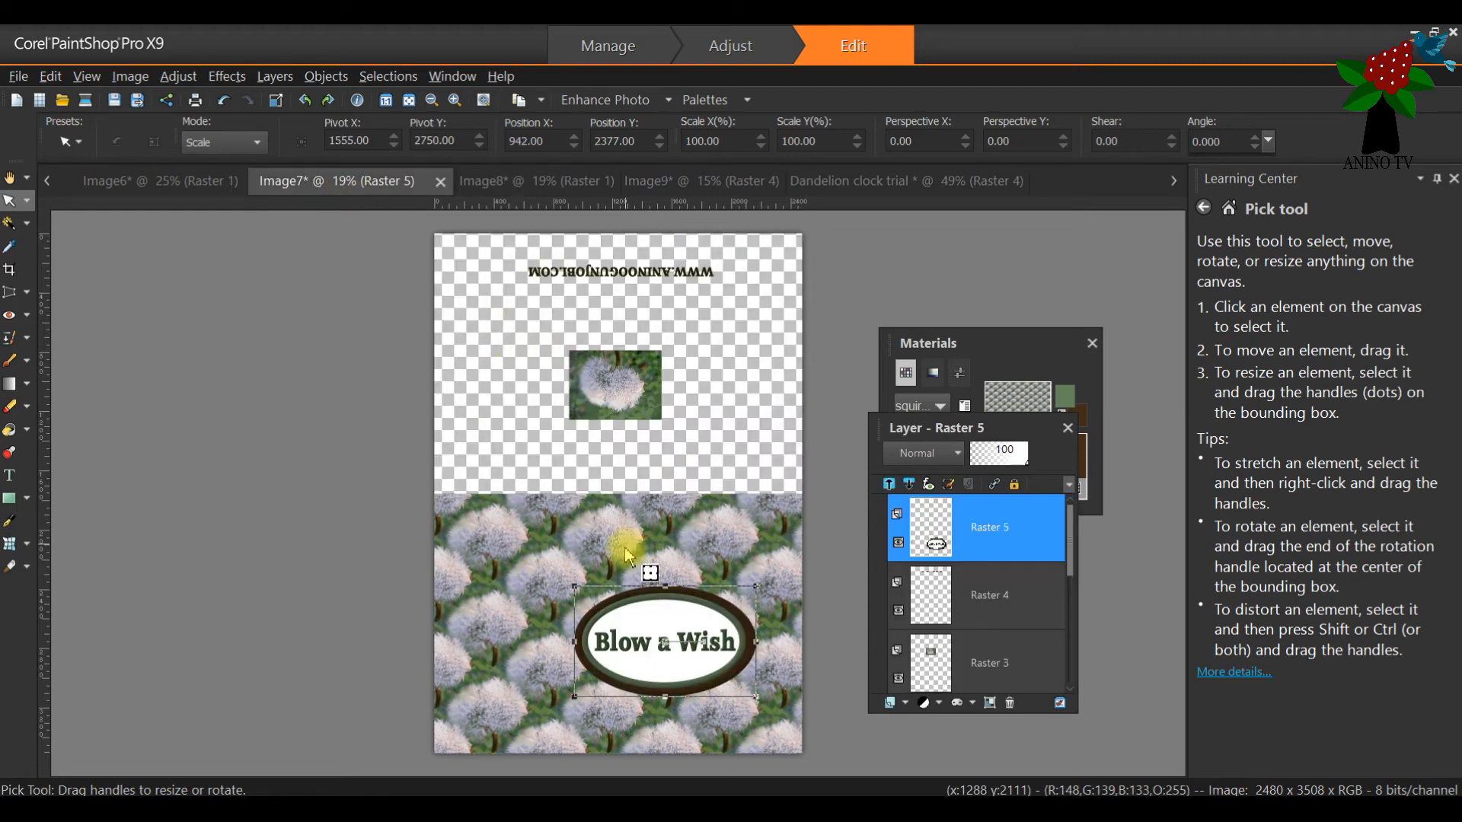
pyautogui.click(682, 183)
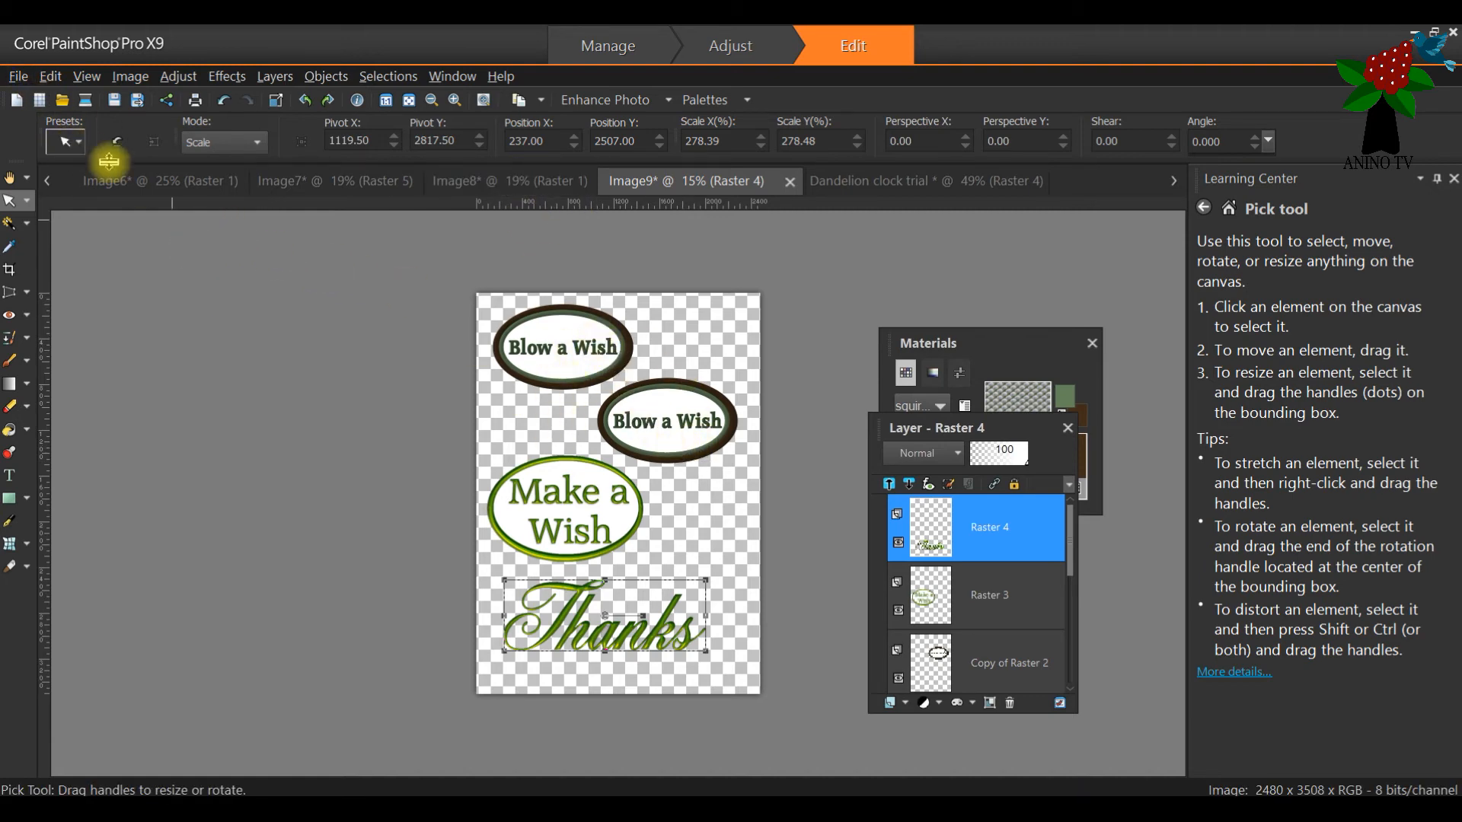
pyautogui.click(153, 181)
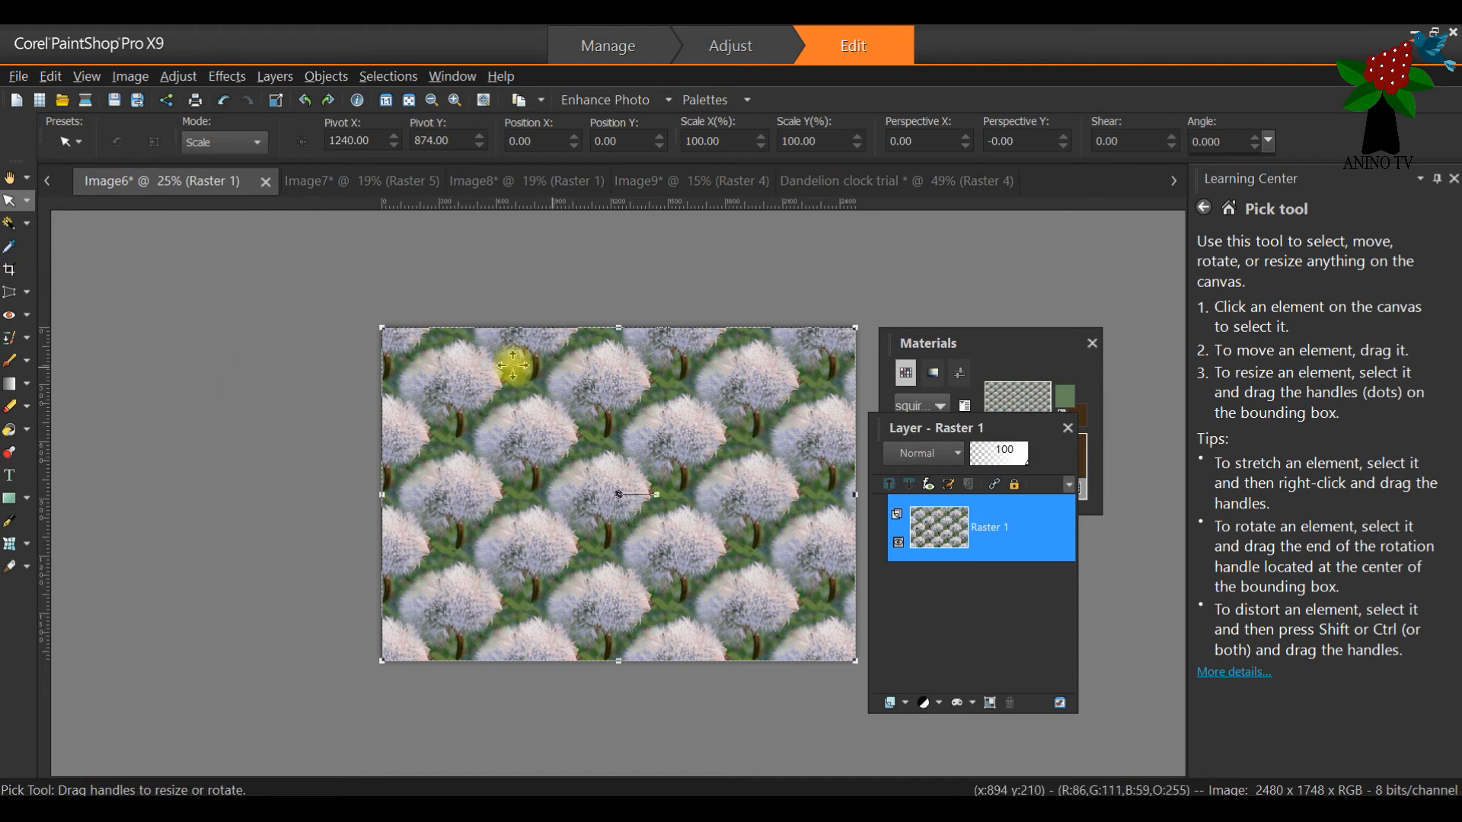